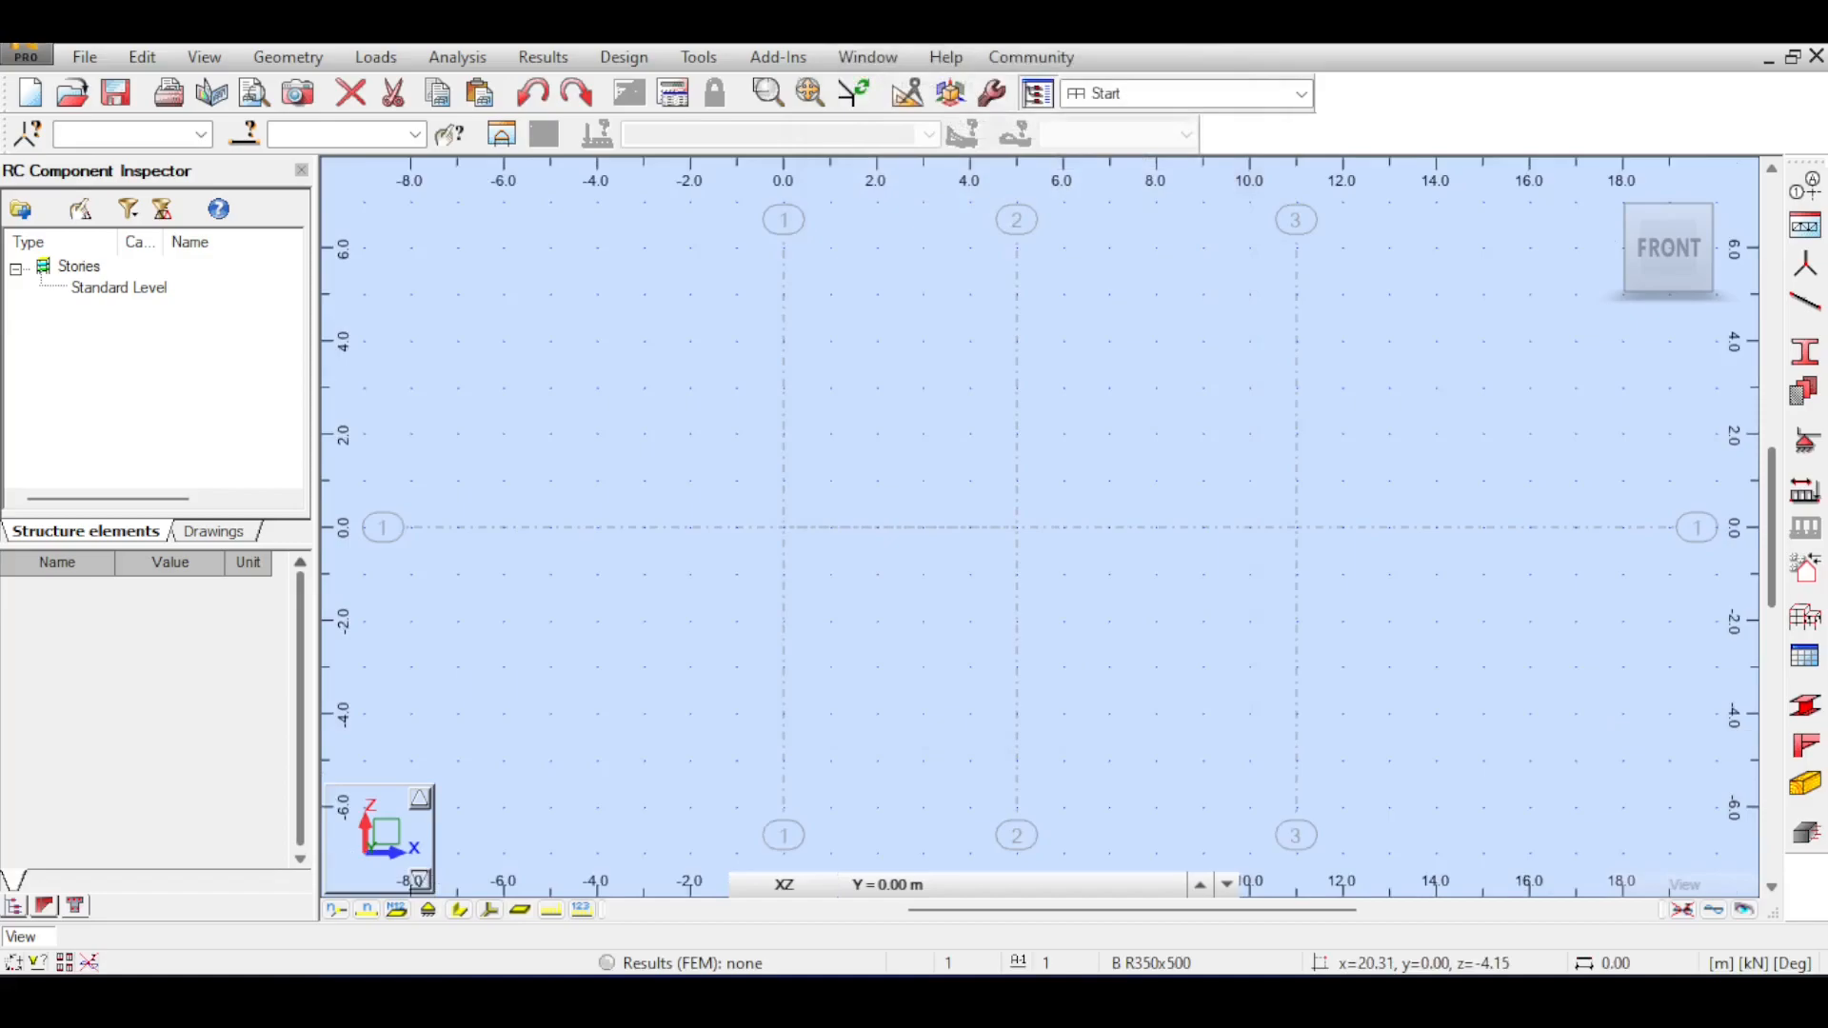
# Open the job preferences and review the units, materials and design code settings.
pyautogui.click(991, 103)
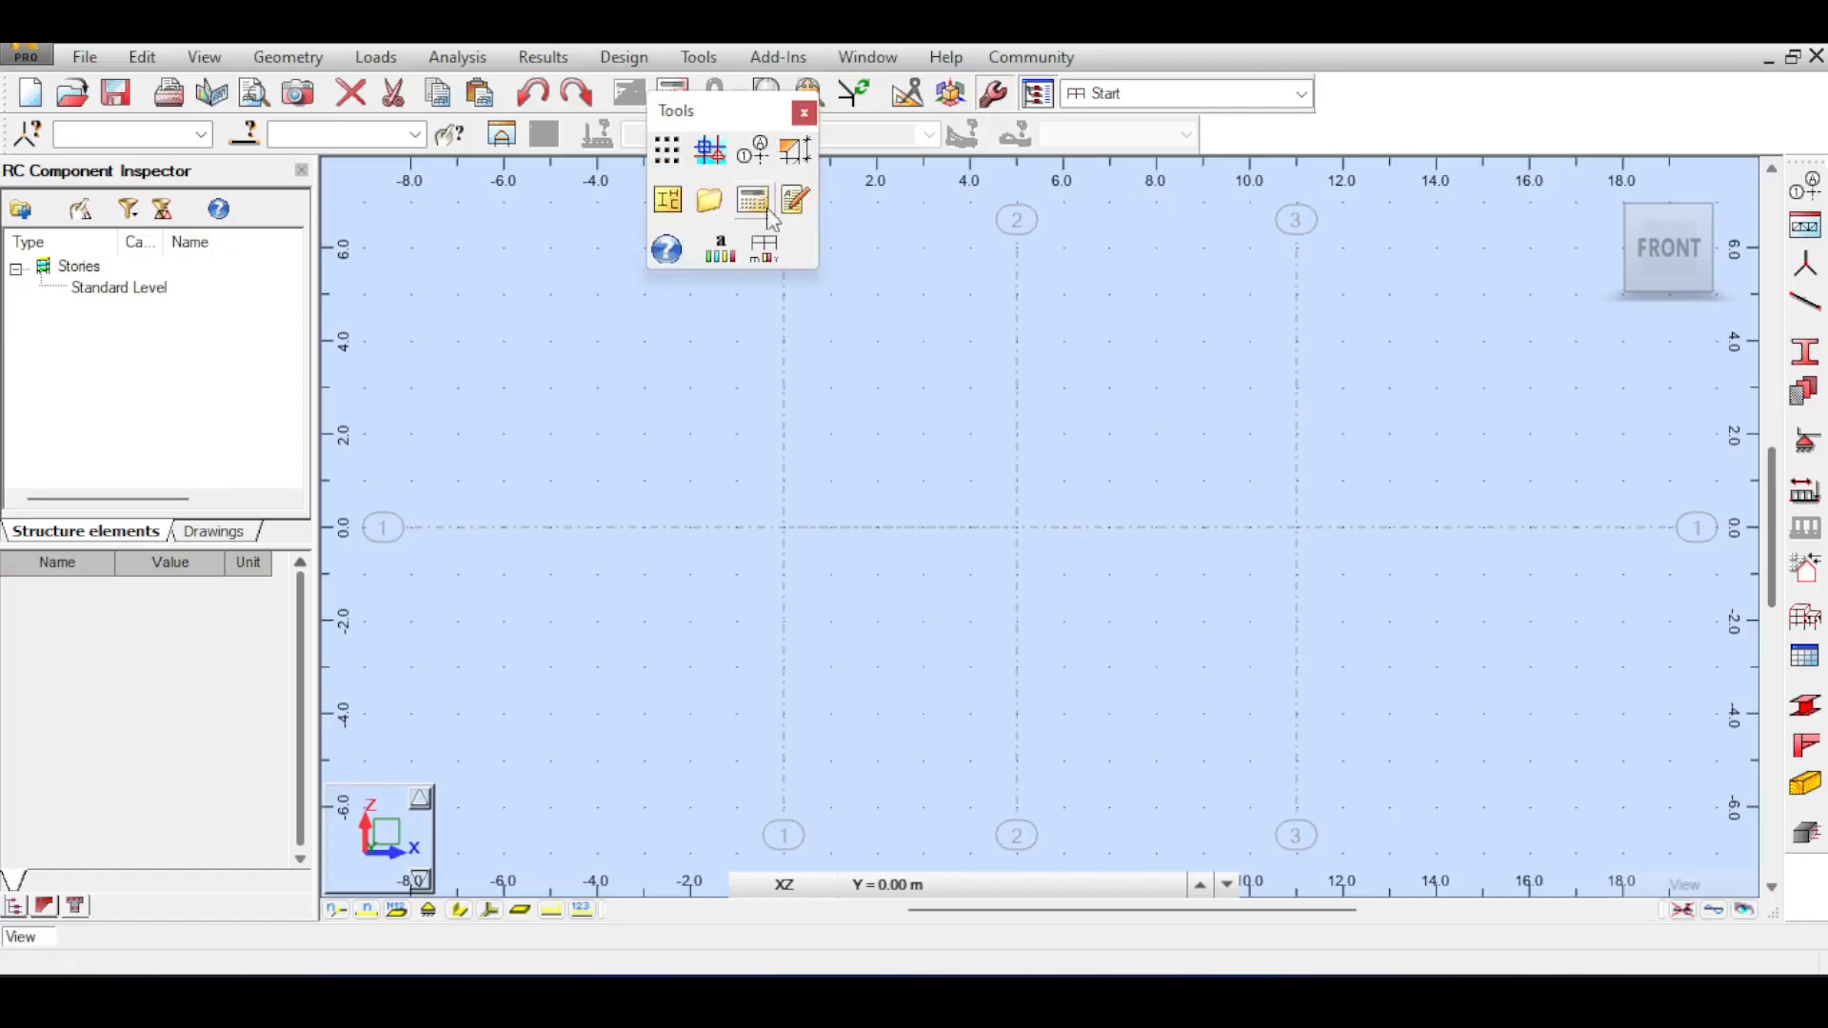
pyautogui.click(766, 249)
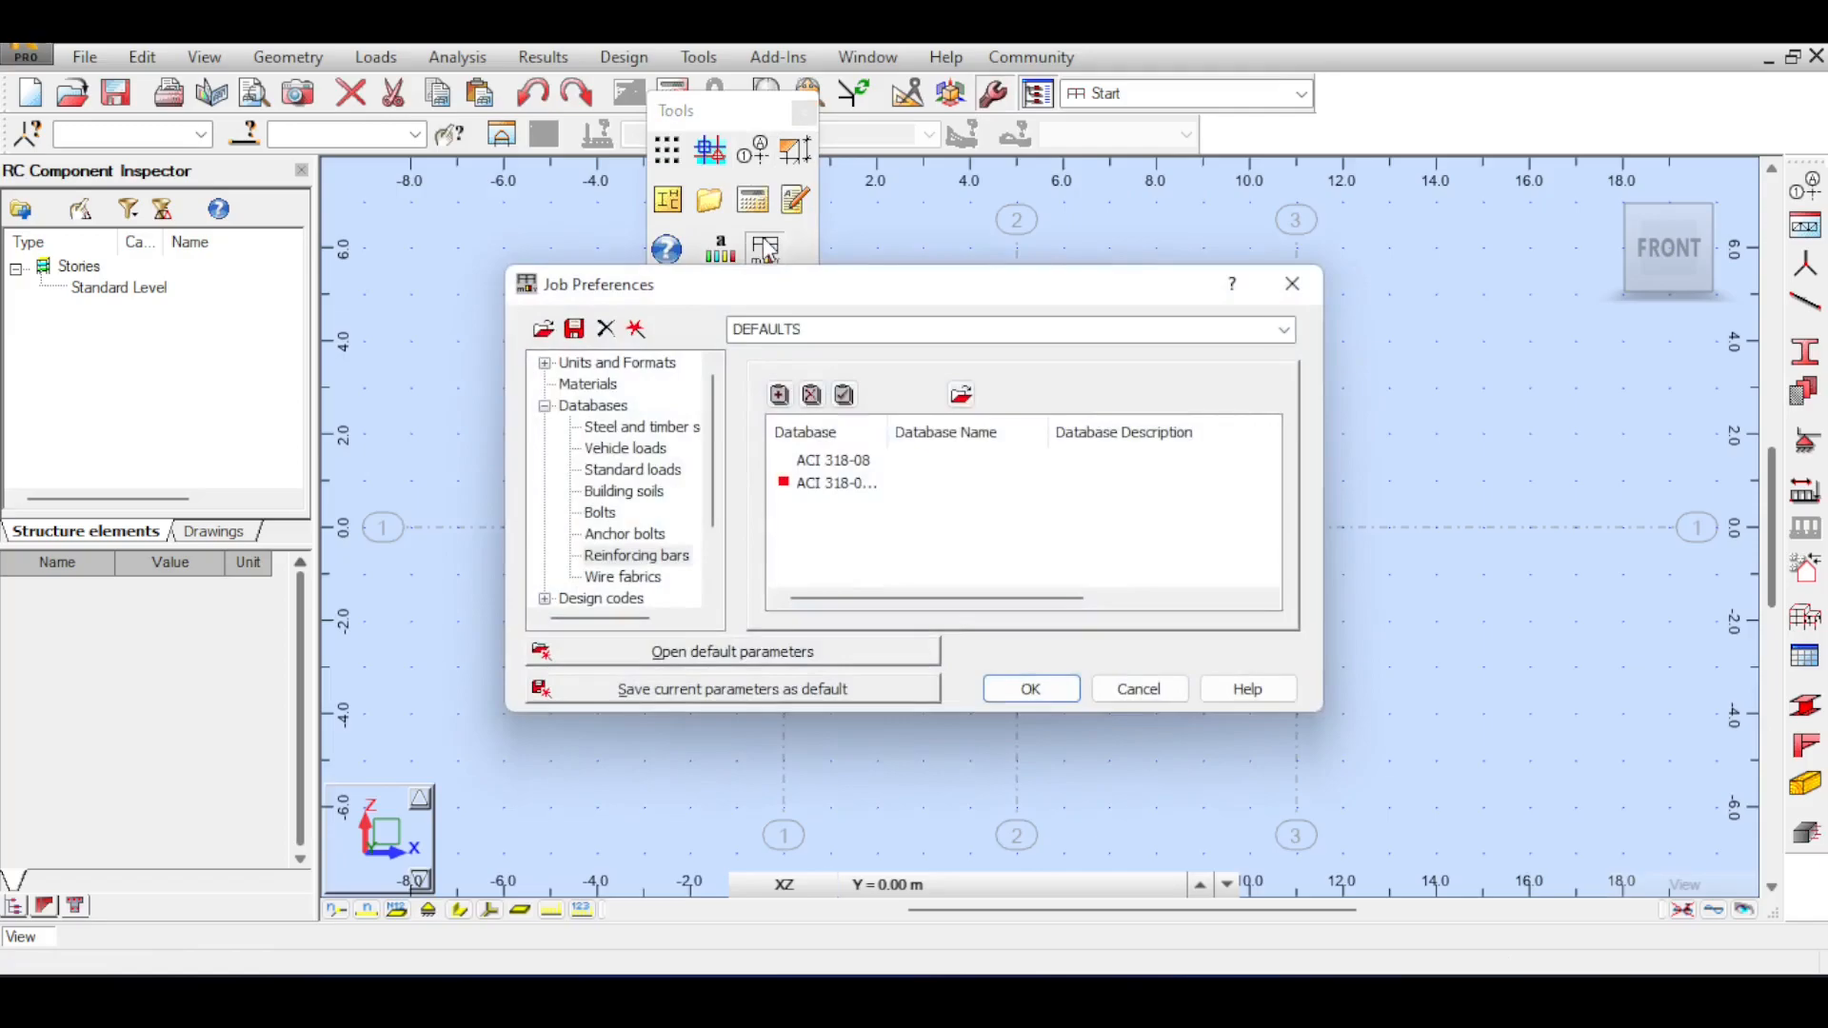
pyautogui.moveTo(767, 290); pyautogui.dragTo(814, 151)
pyautogui.click(629, 245)
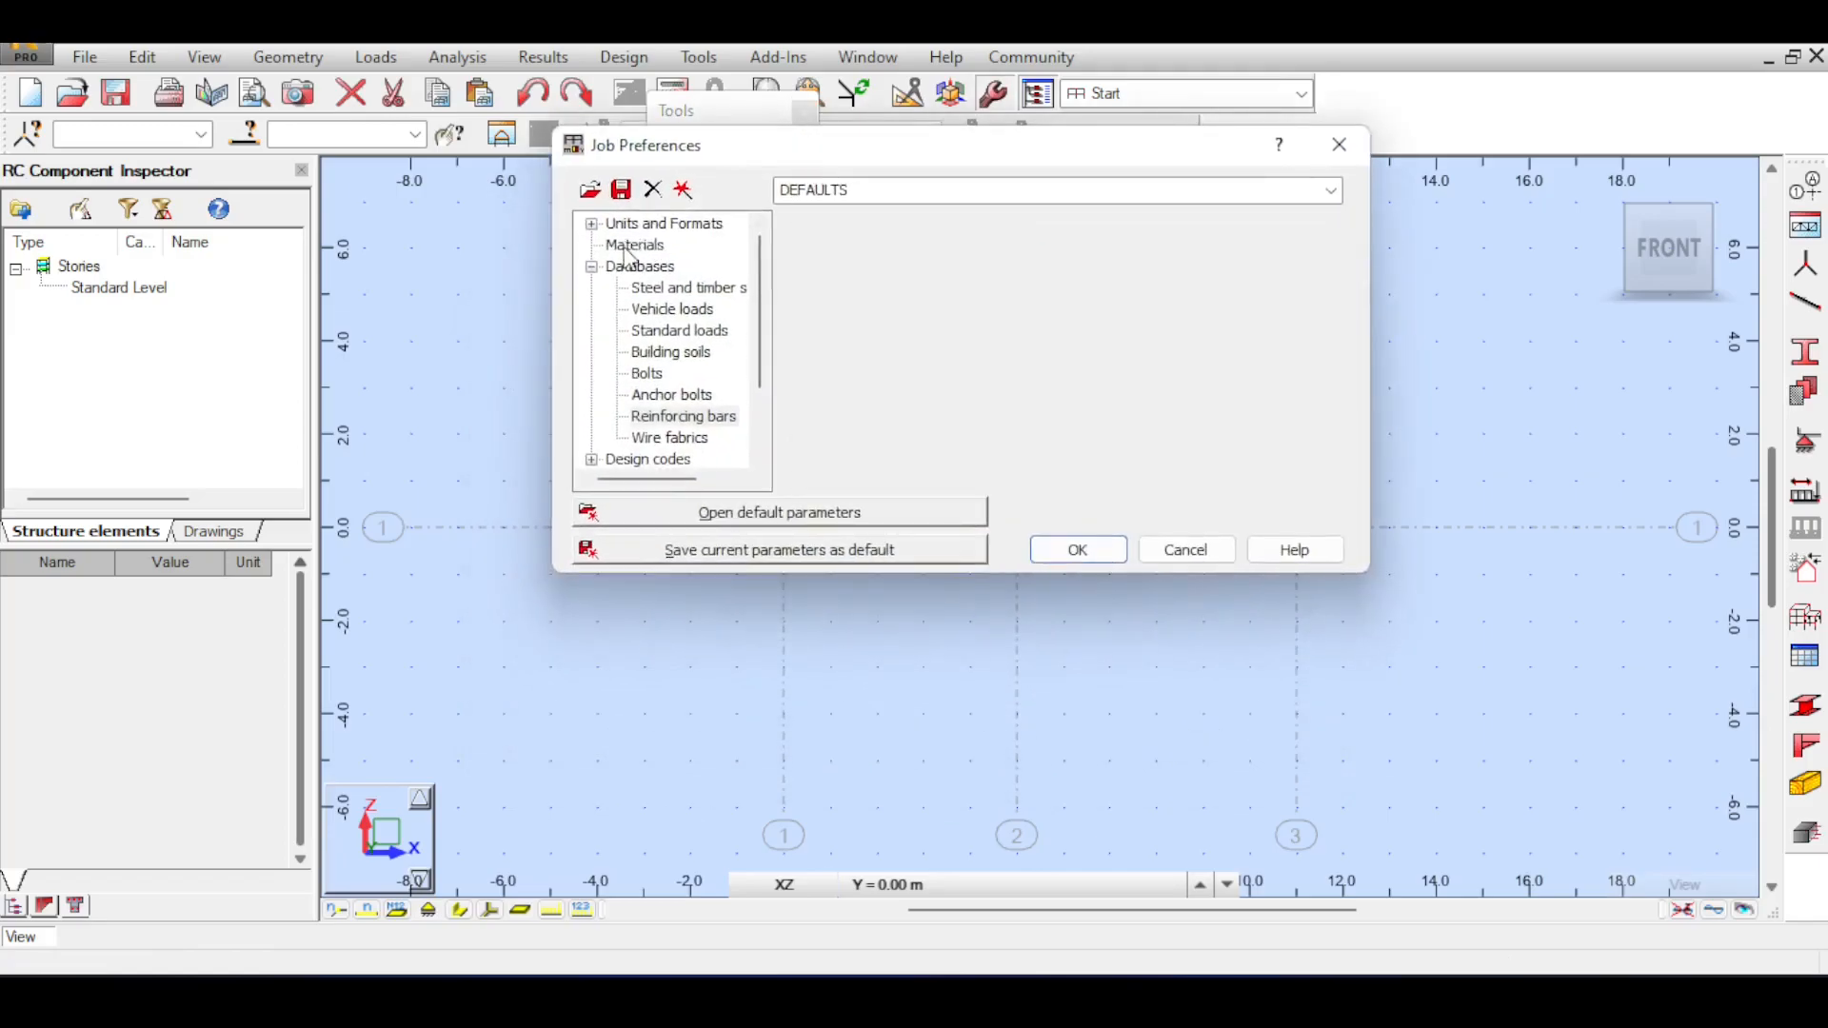
pyautogui.click(667, 229)
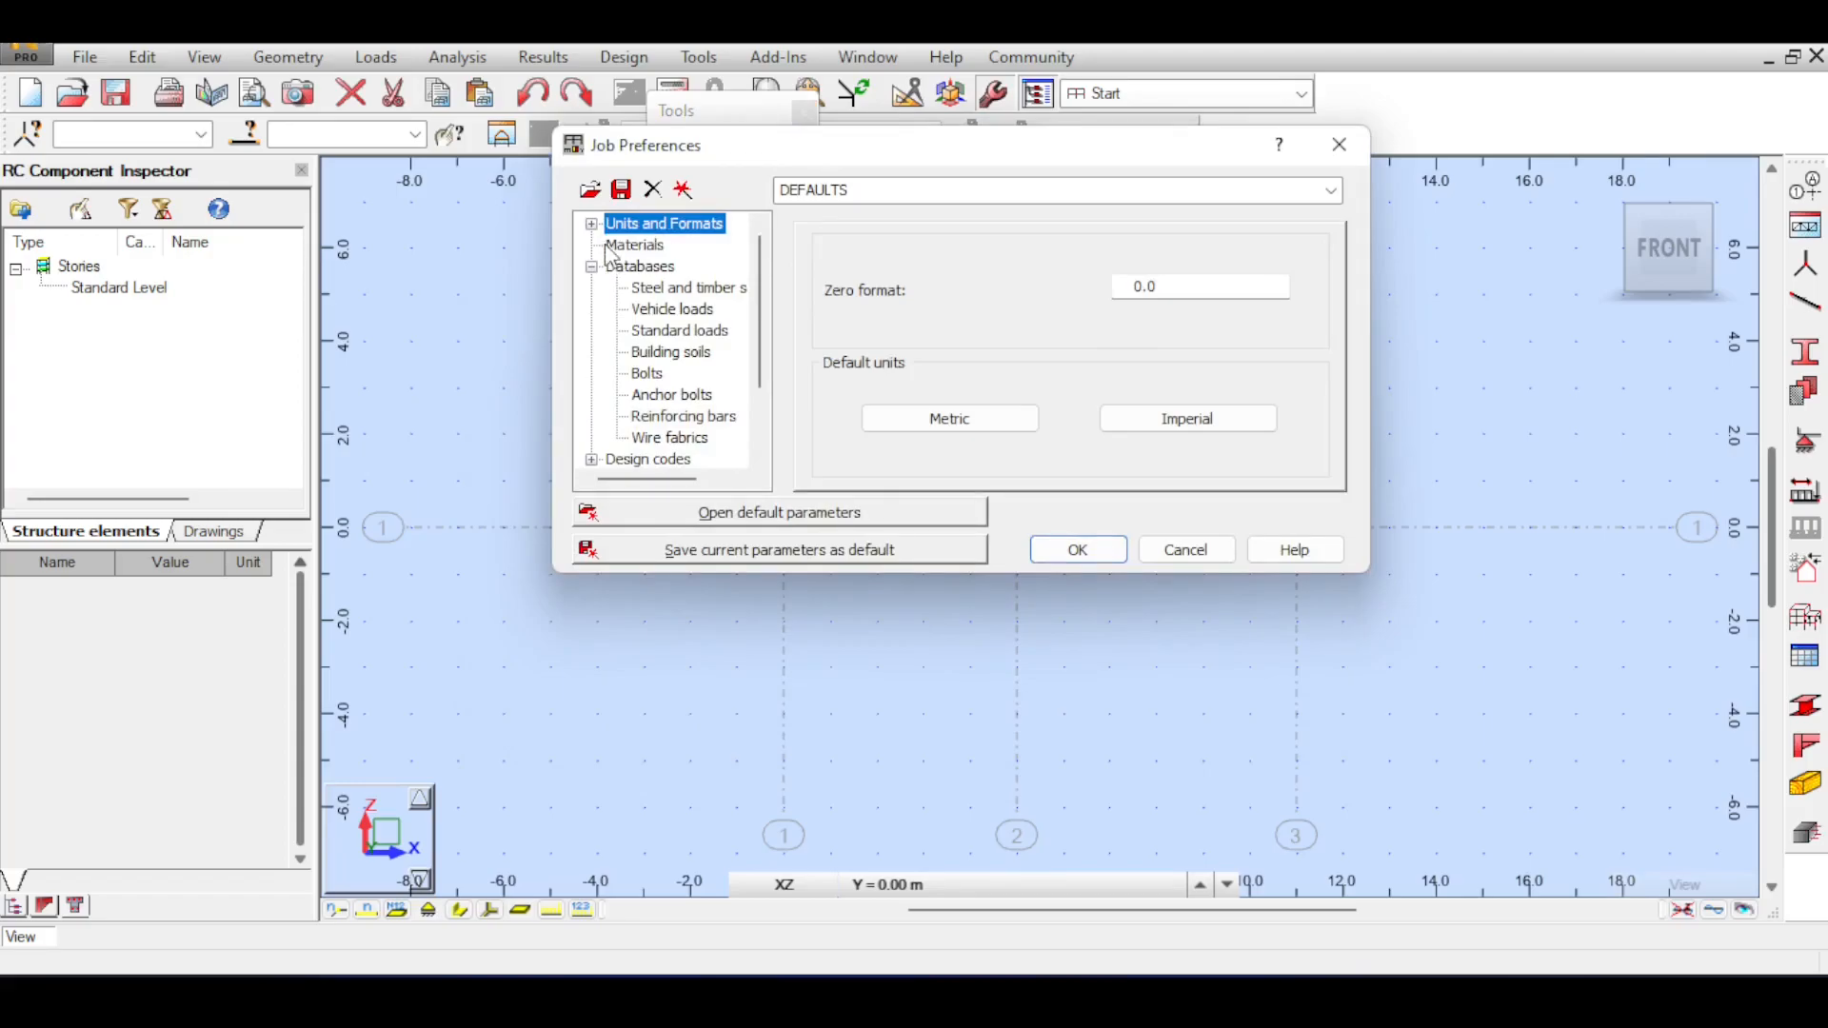
pyautogui.click(631, 244)
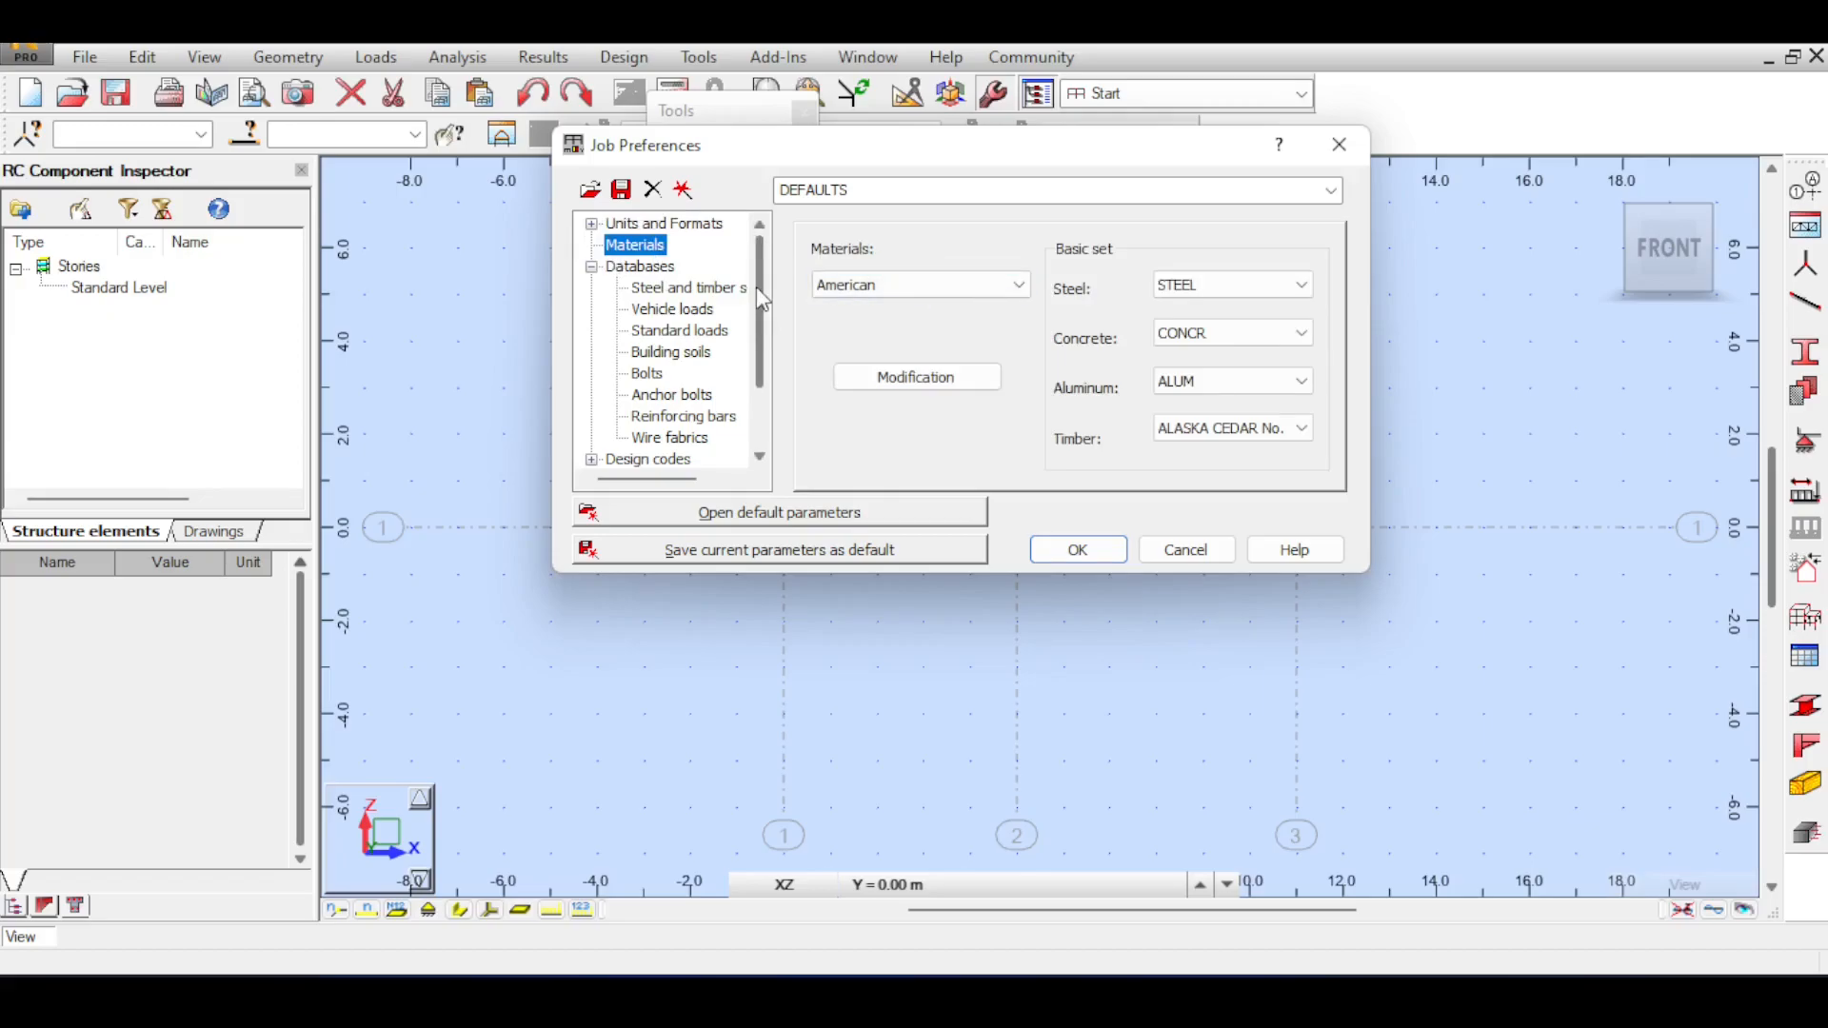
pyautogui.scroll(-1, 758, 297)
pyautogui.scroll(1, 760, 299)
pyautogui.moveTo(770, 281); pyautogui.dragTo(766, 337)
pyautogui.click(649, 373)
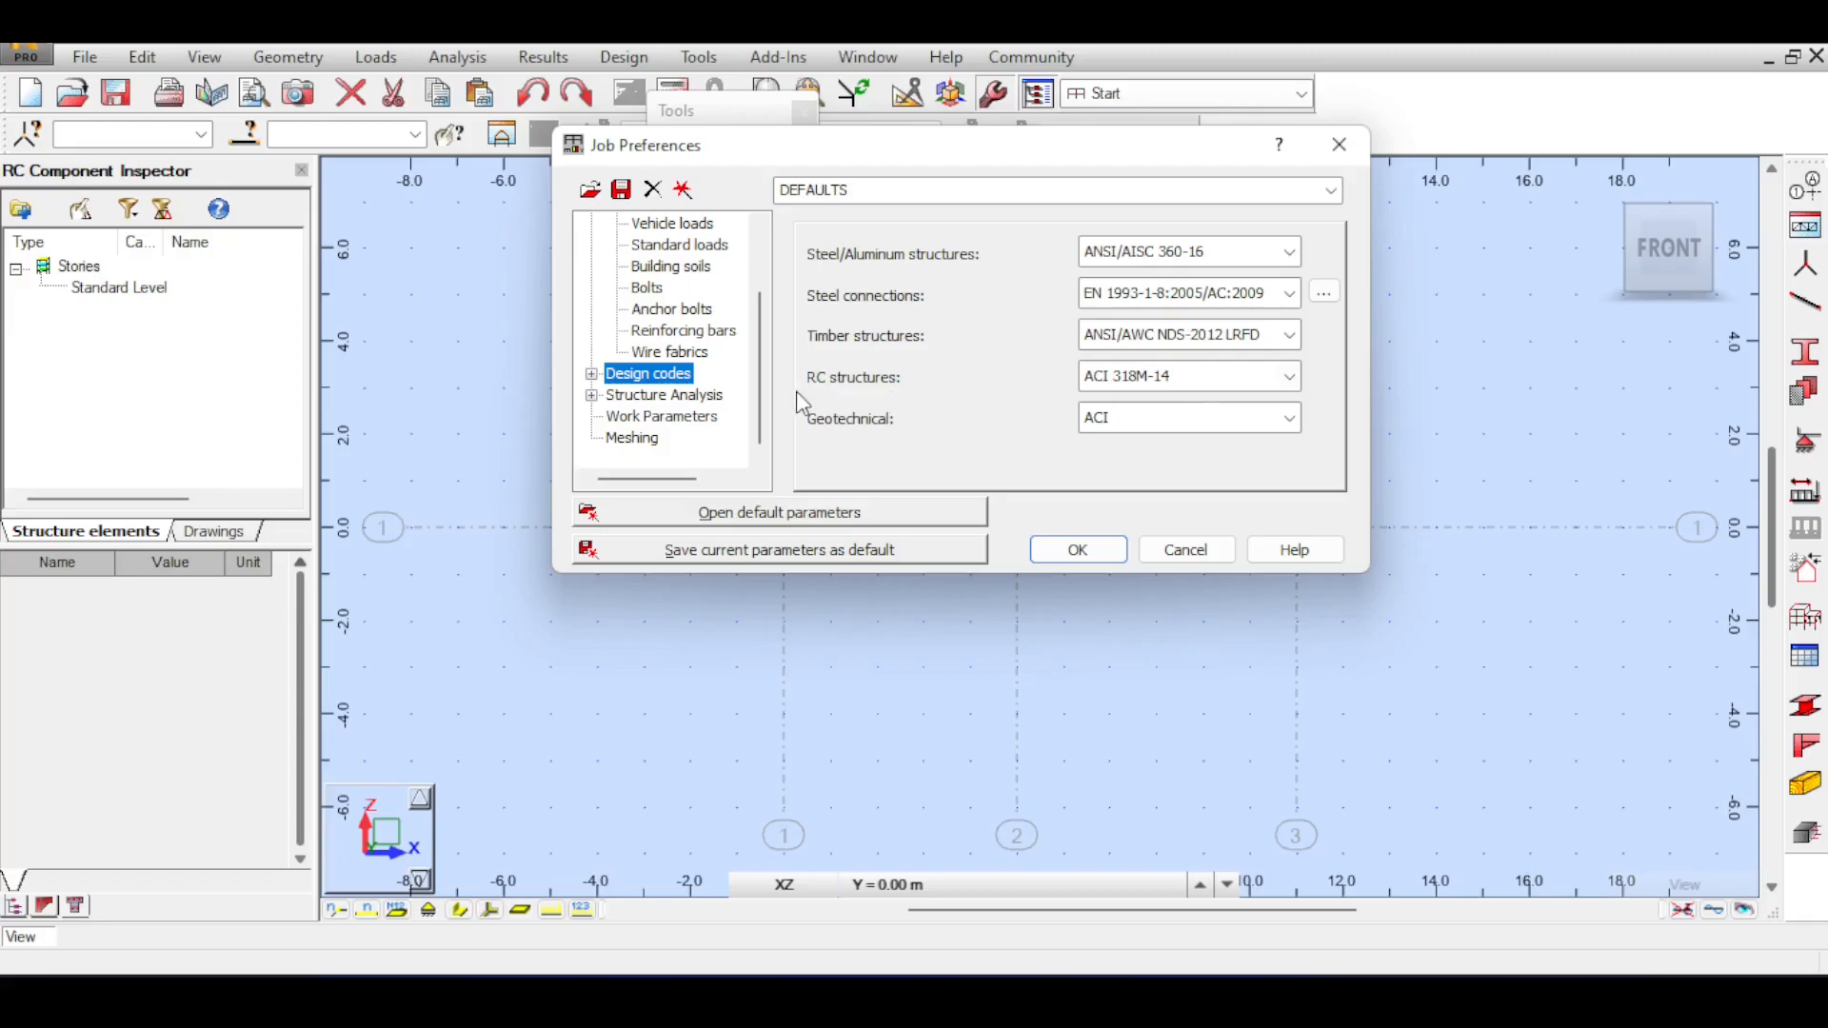
# Set ACI 318-08_METRIC as the current reinforcing bars database and accept the job preferences.
pyautogui.scroll(2, 638, 310)
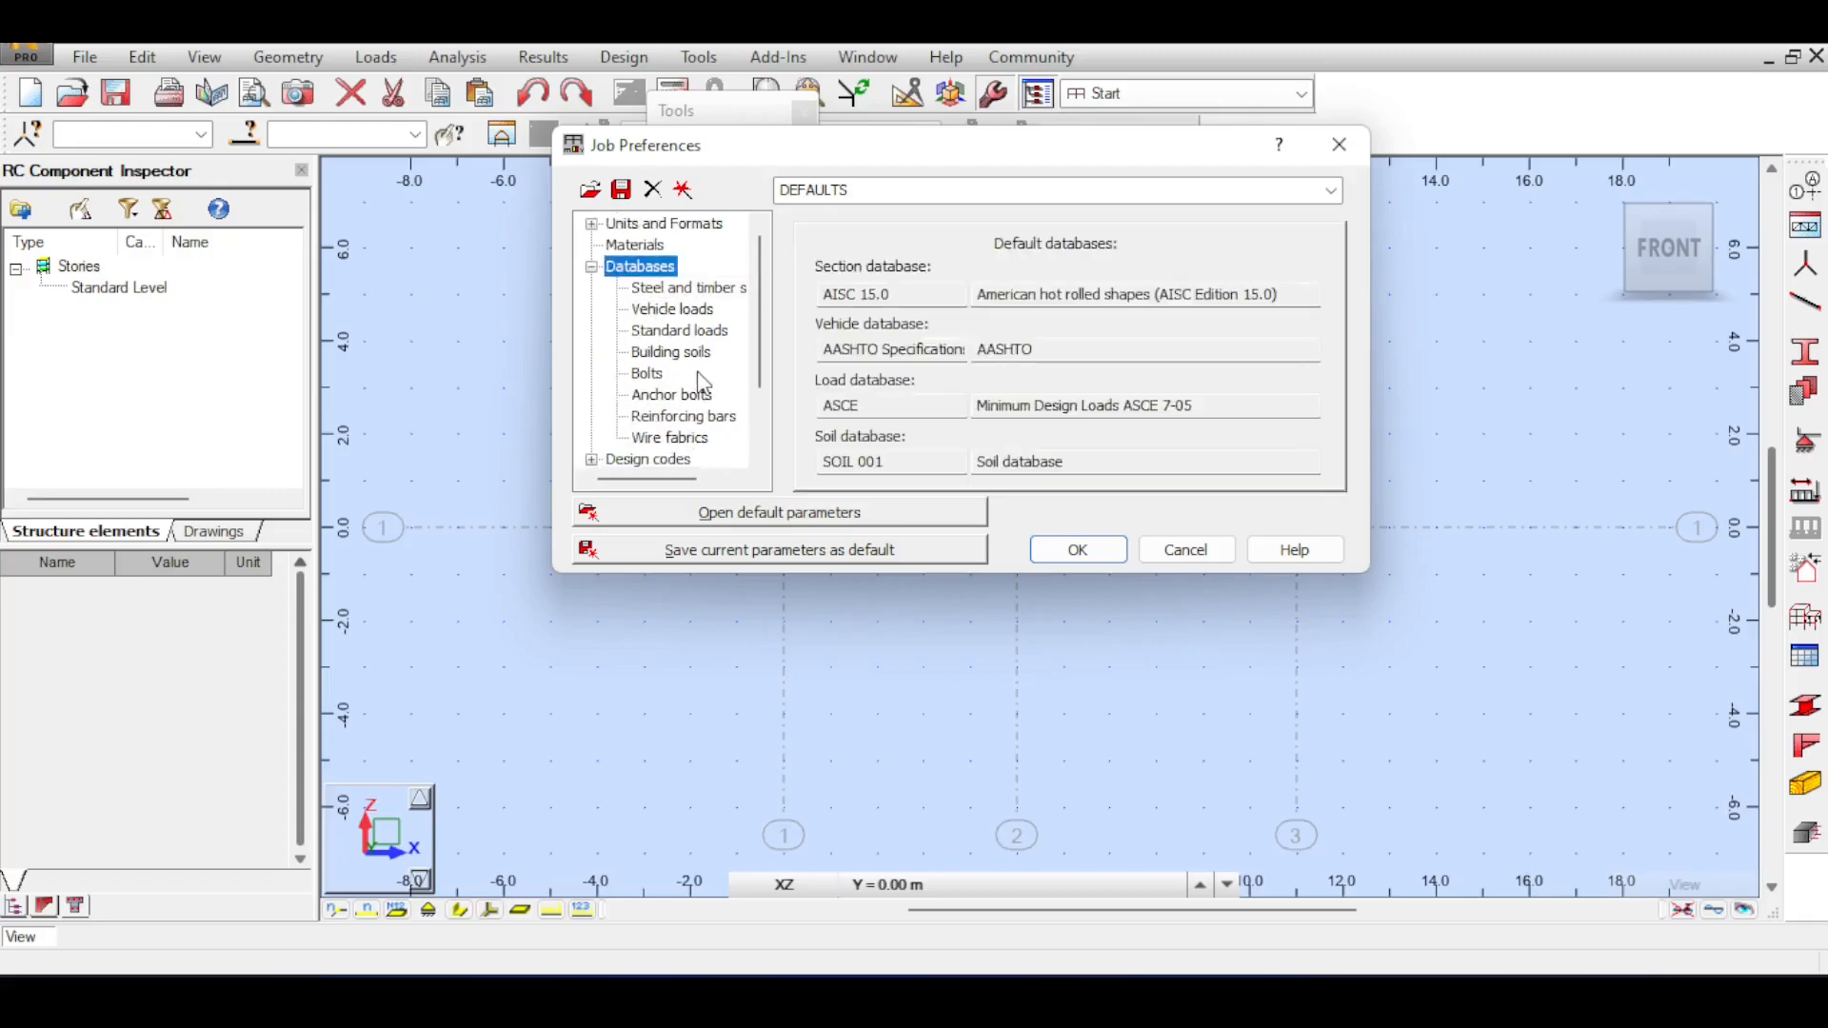
pyautogui.click(700, 421)
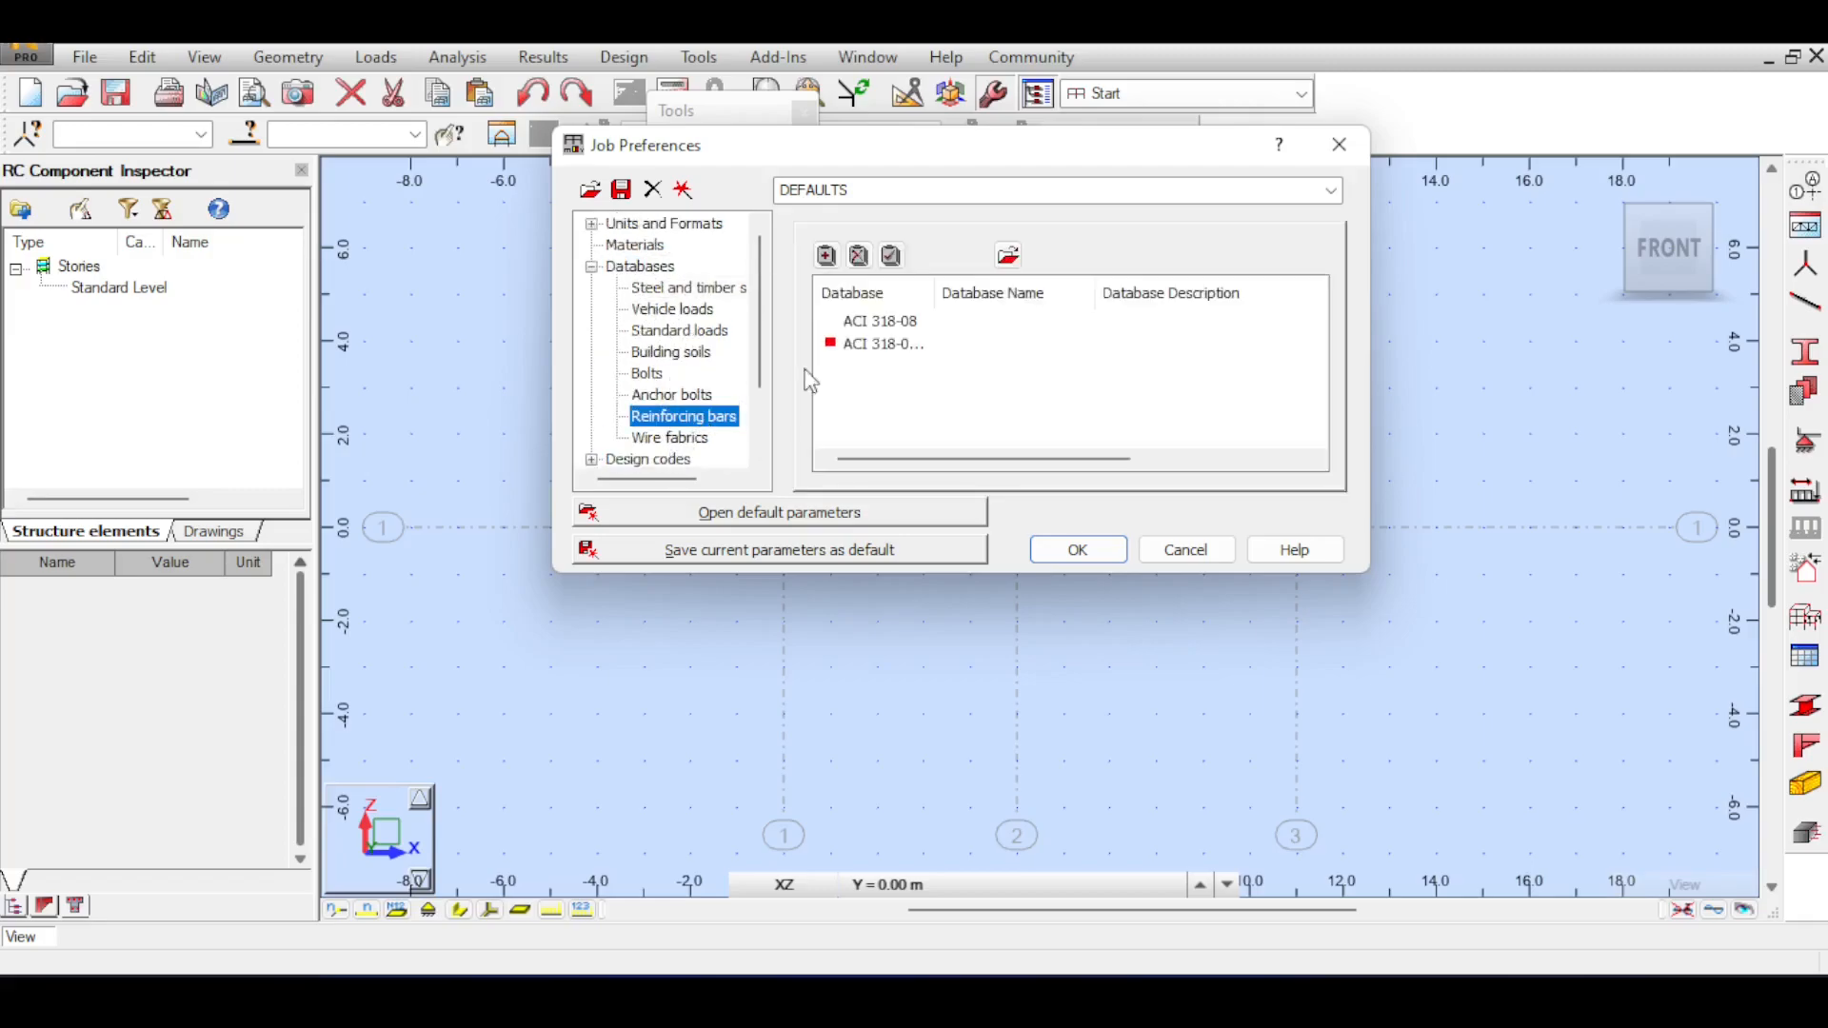
pyautogui.moveTo(942, 288); pyautogui.dragTo(1087, 289)
pyautogui.click(898, 350)
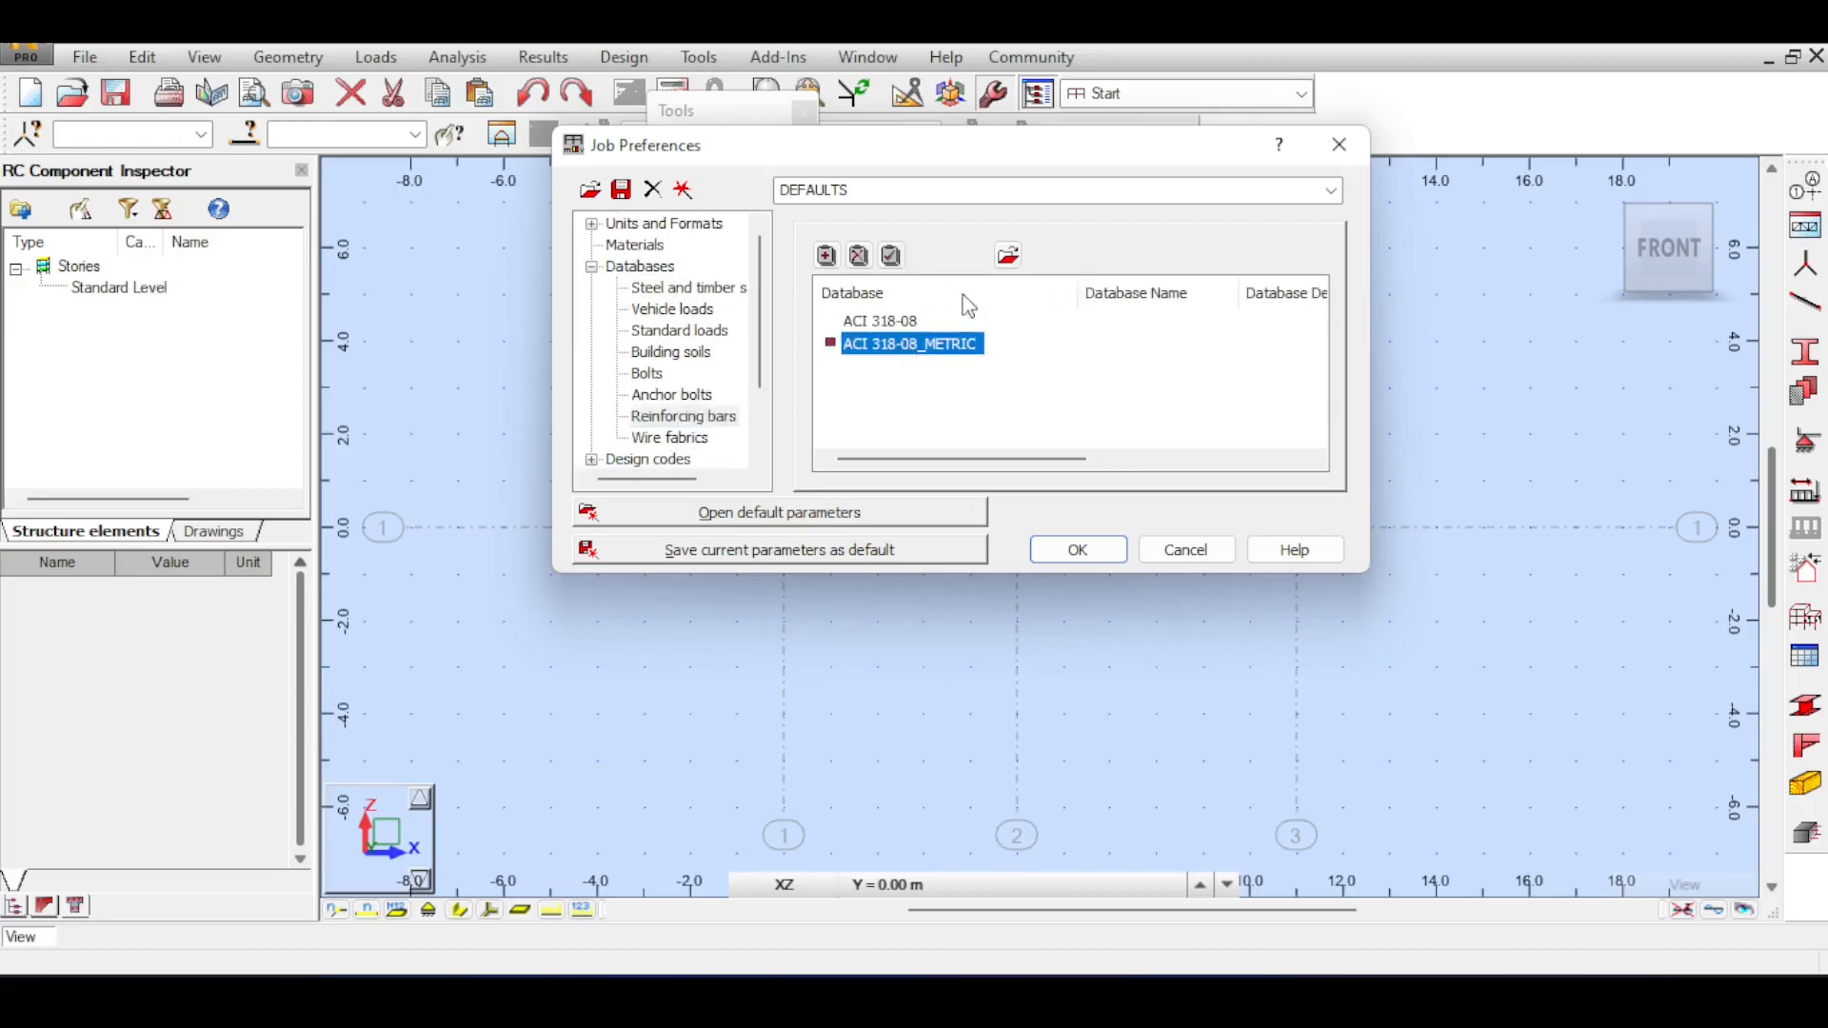
pyautogui.click(890, 259)
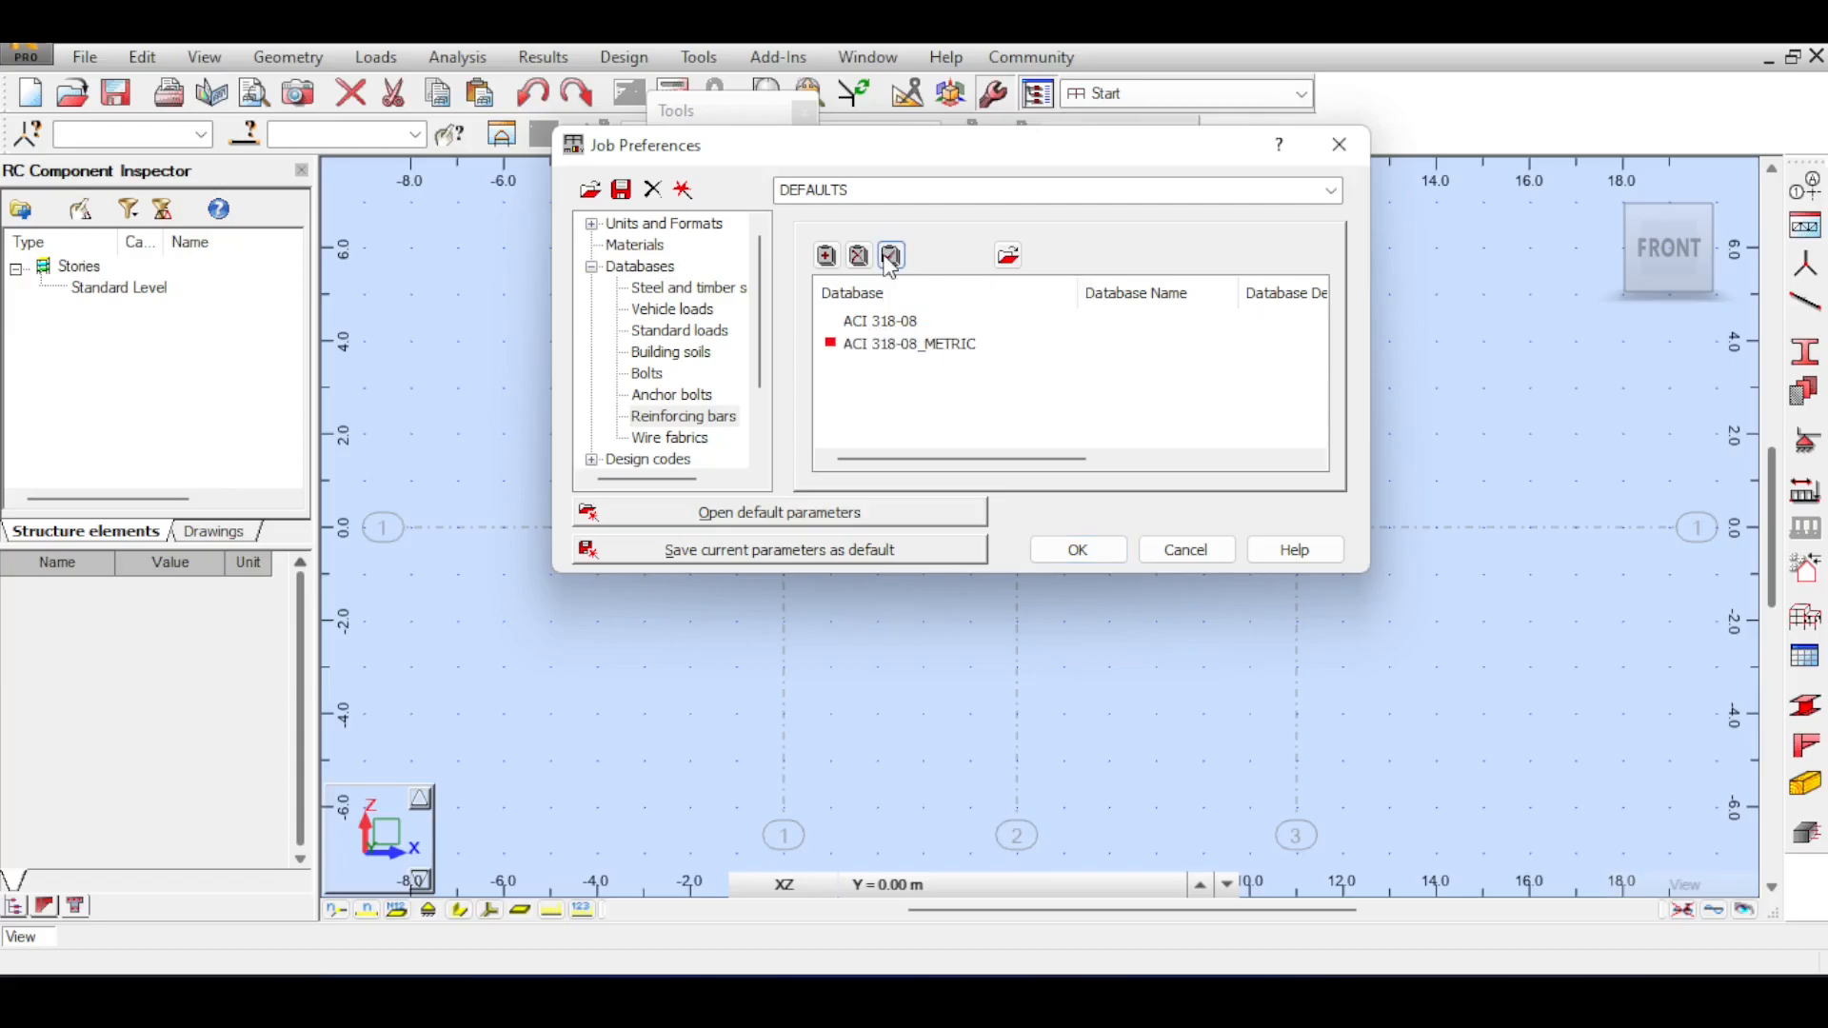
pyautogui.click(884, 322)
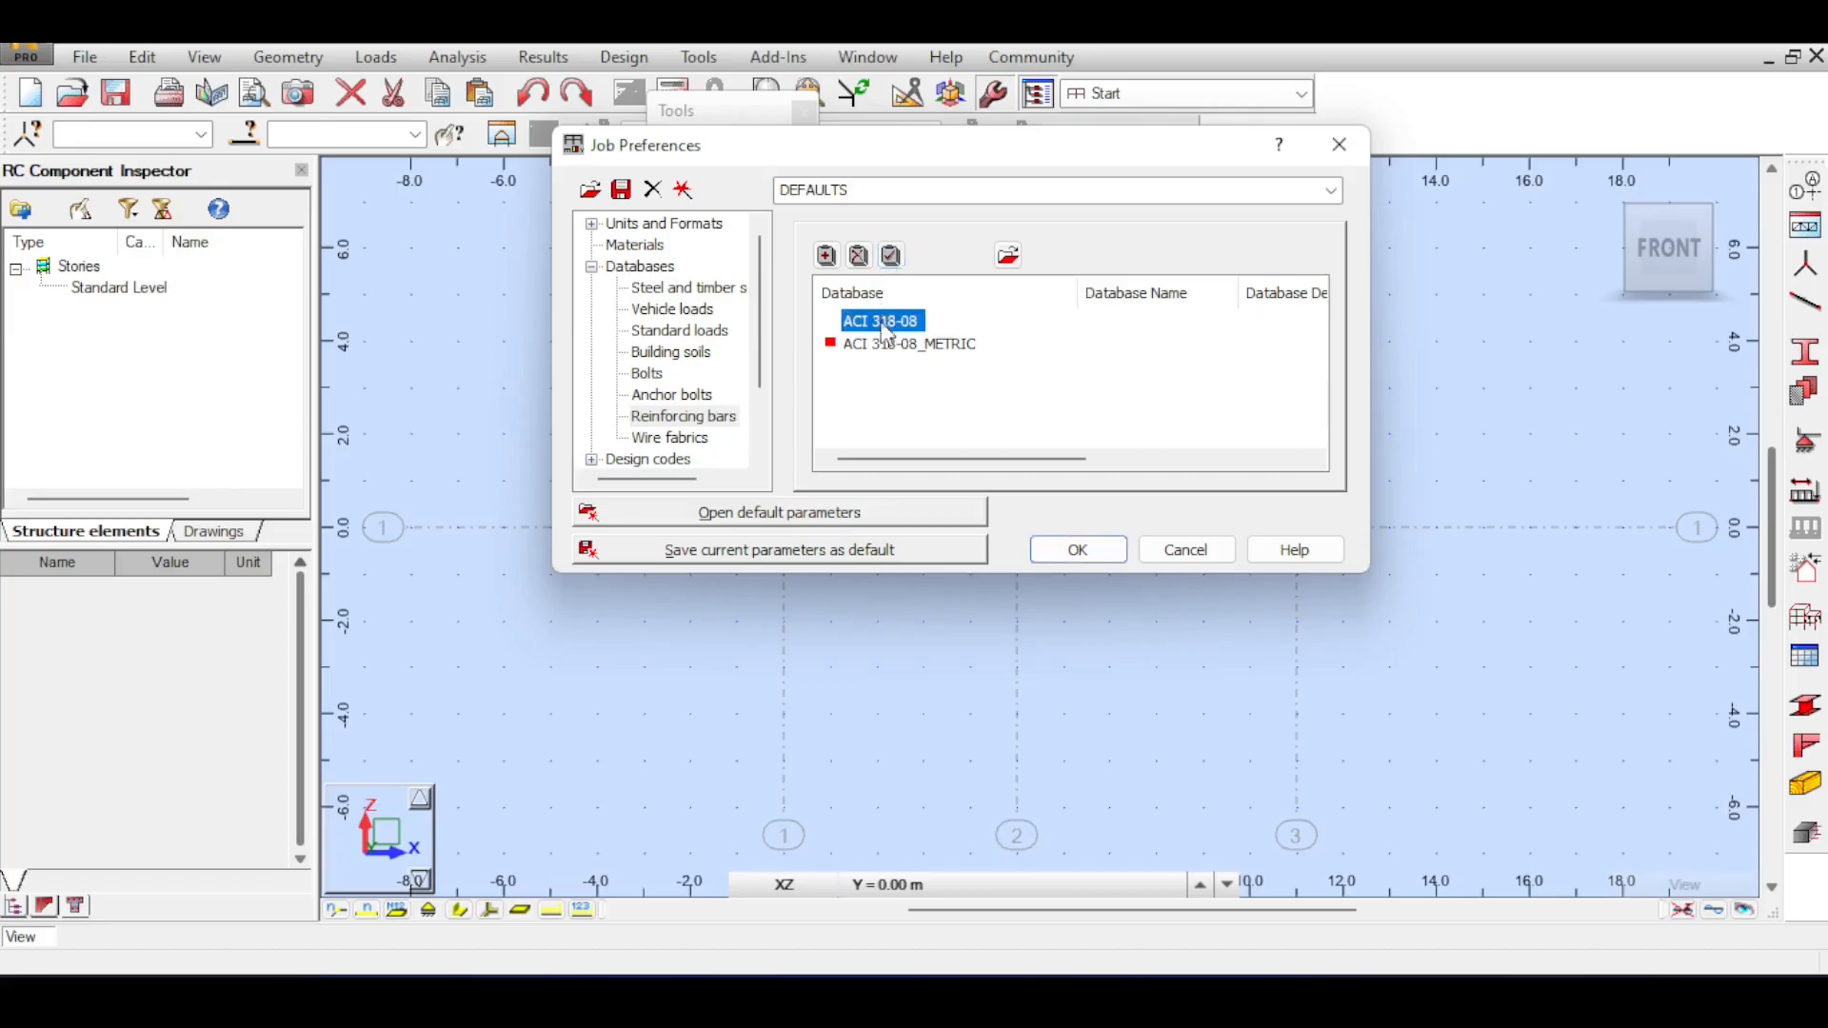
pyautogui.click(890, 344)
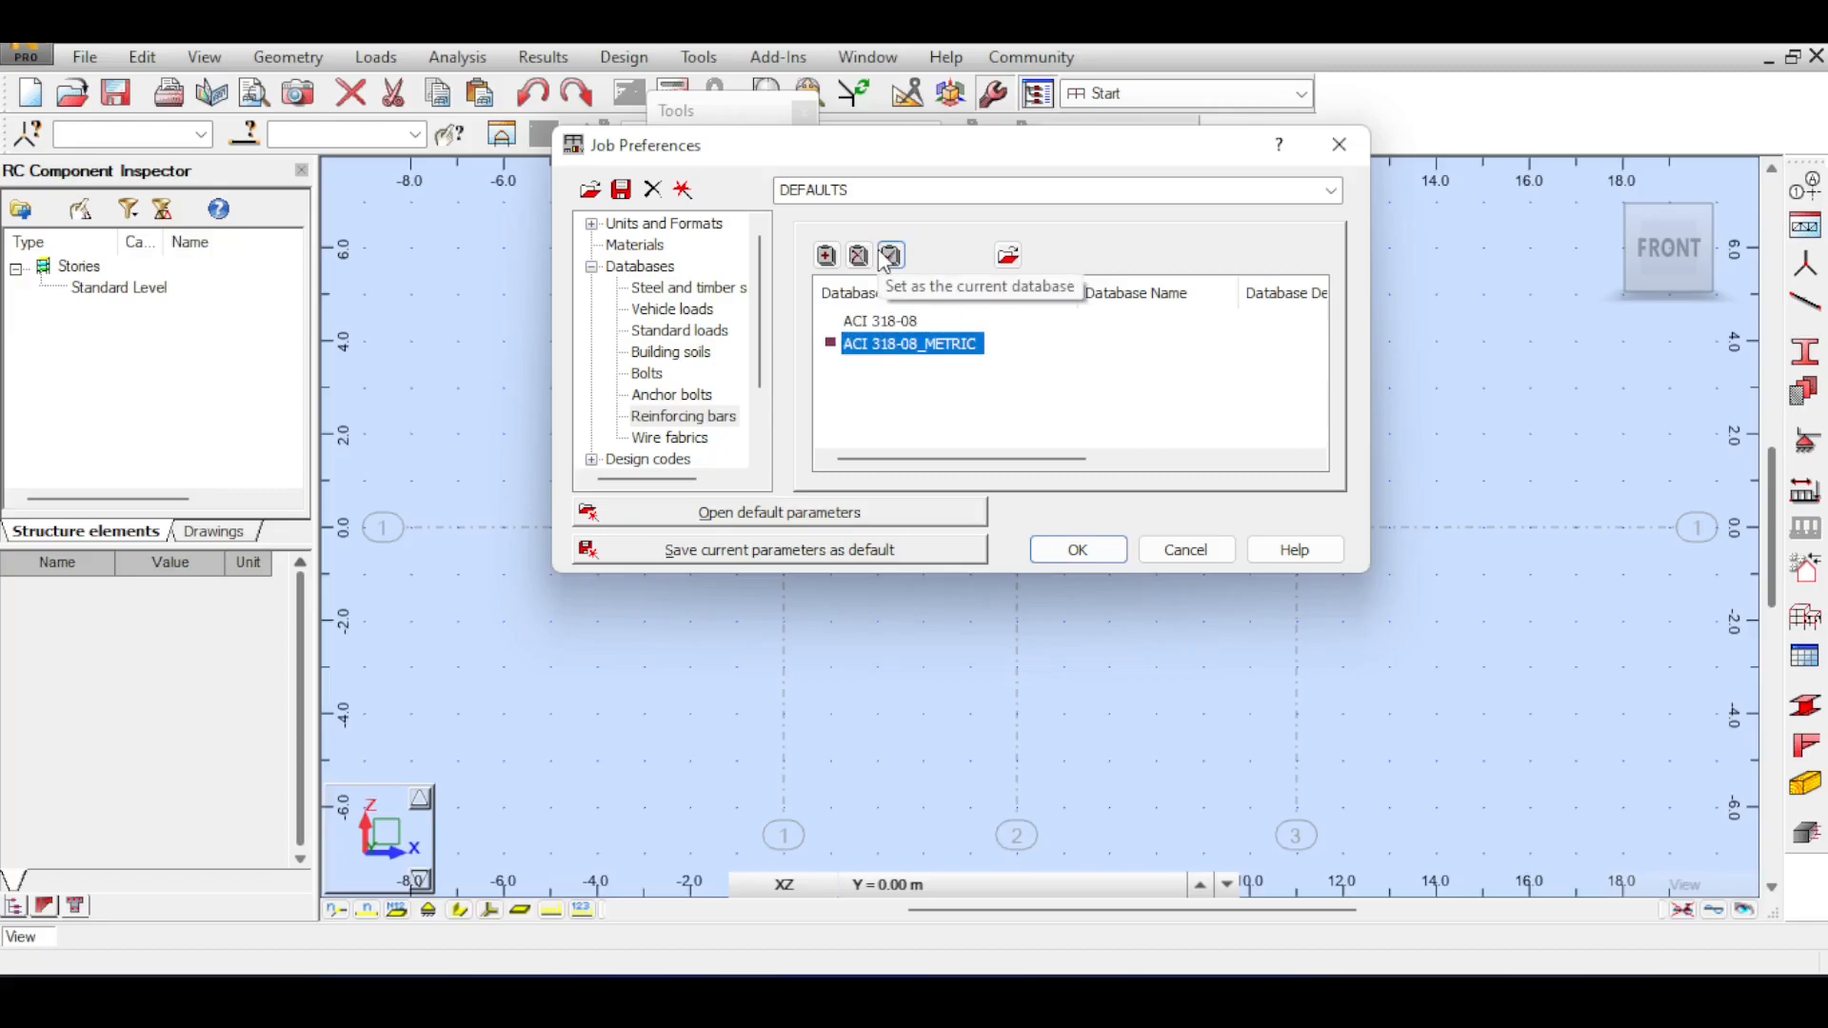
pyautogui.scroll(-2, 660, 408)
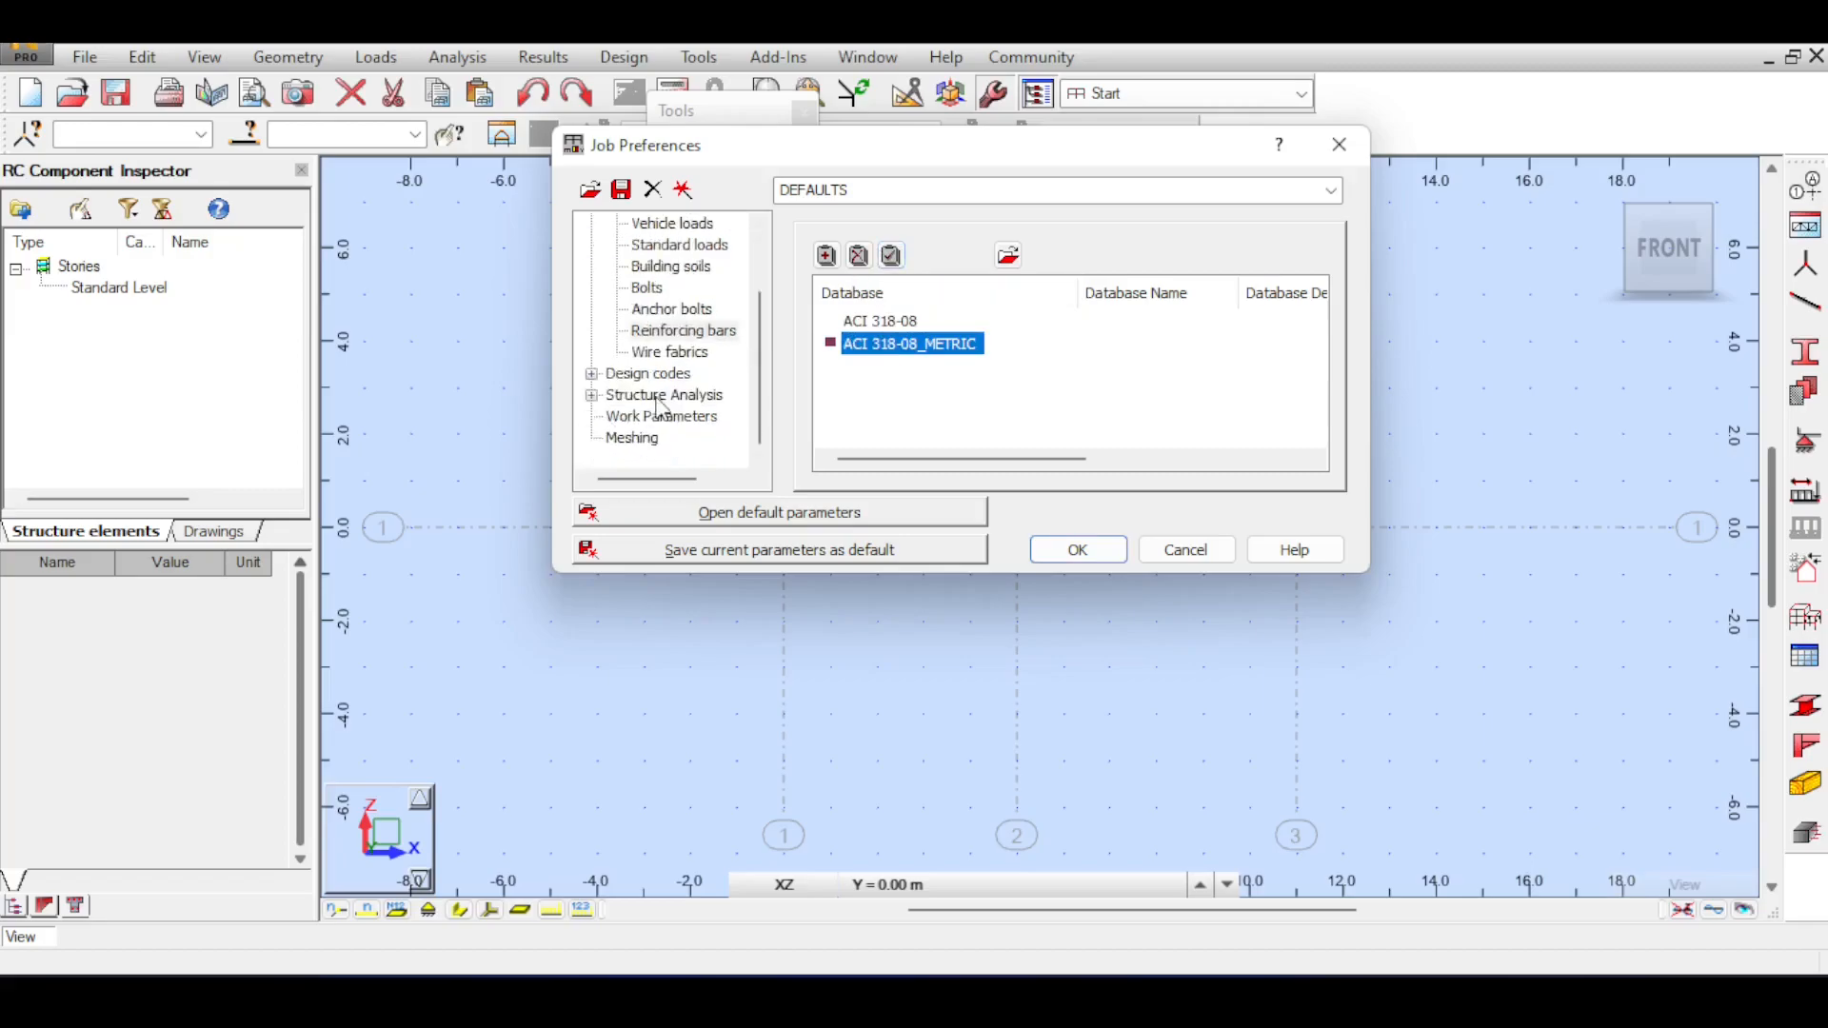
pyautogui.click(1102, 556)
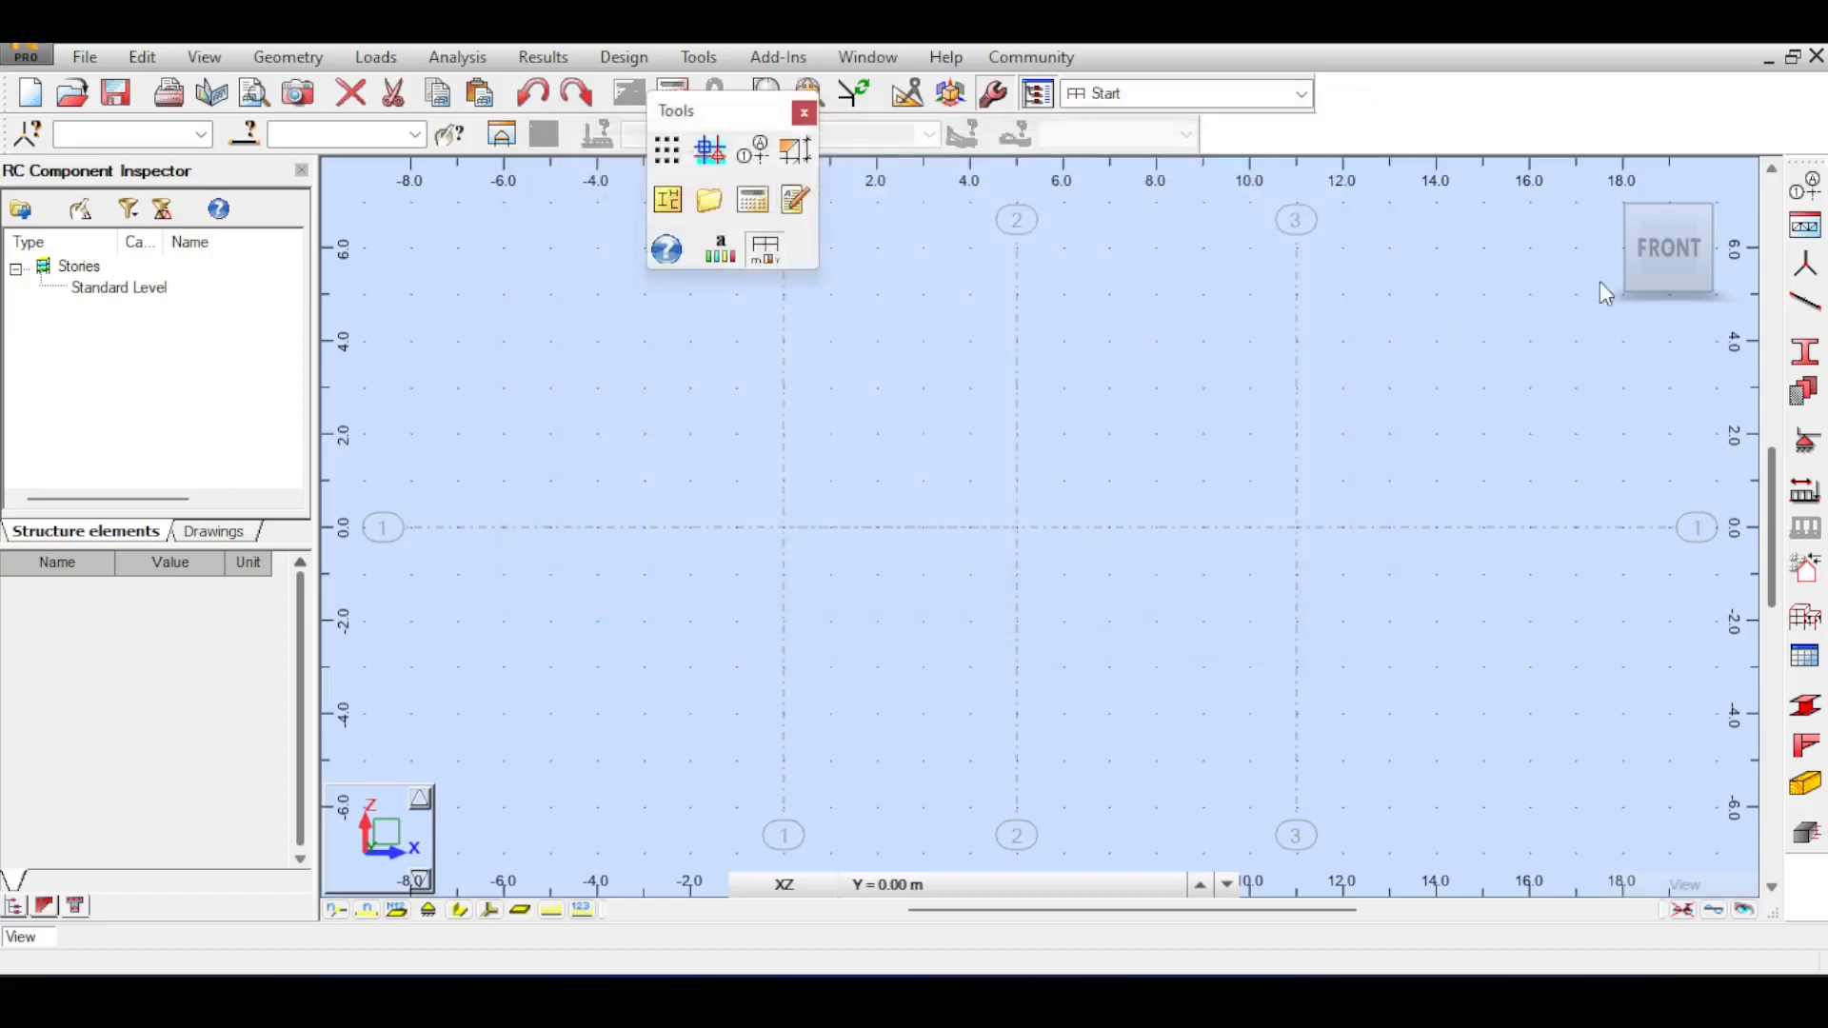
pyautogui.click(805, 113)
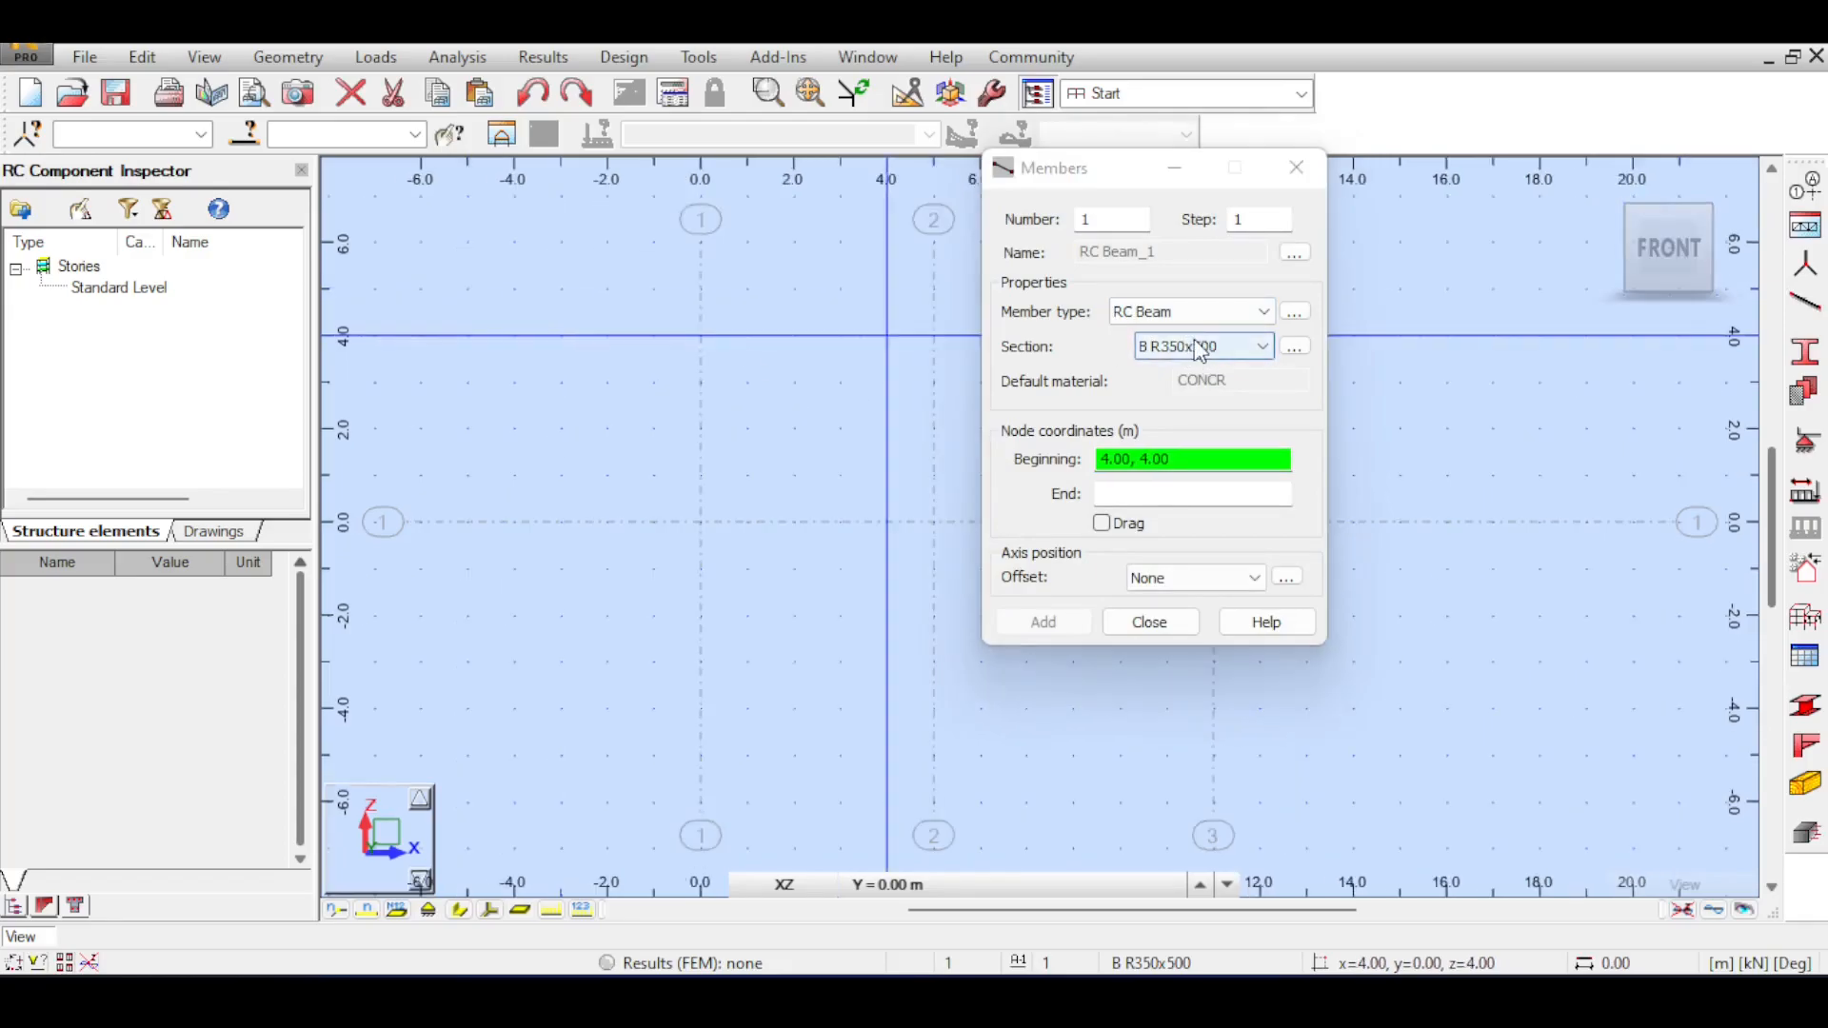
# Draw two consecutive RC beams with section B R350x500 at Z = 0, from grid line 1 to 2 and from 2 to 3.
pyautogui.scroll(-1, 790, 410)
pyautogui.moveTo(790, 409); pyautogui.dragTo(664, 403)
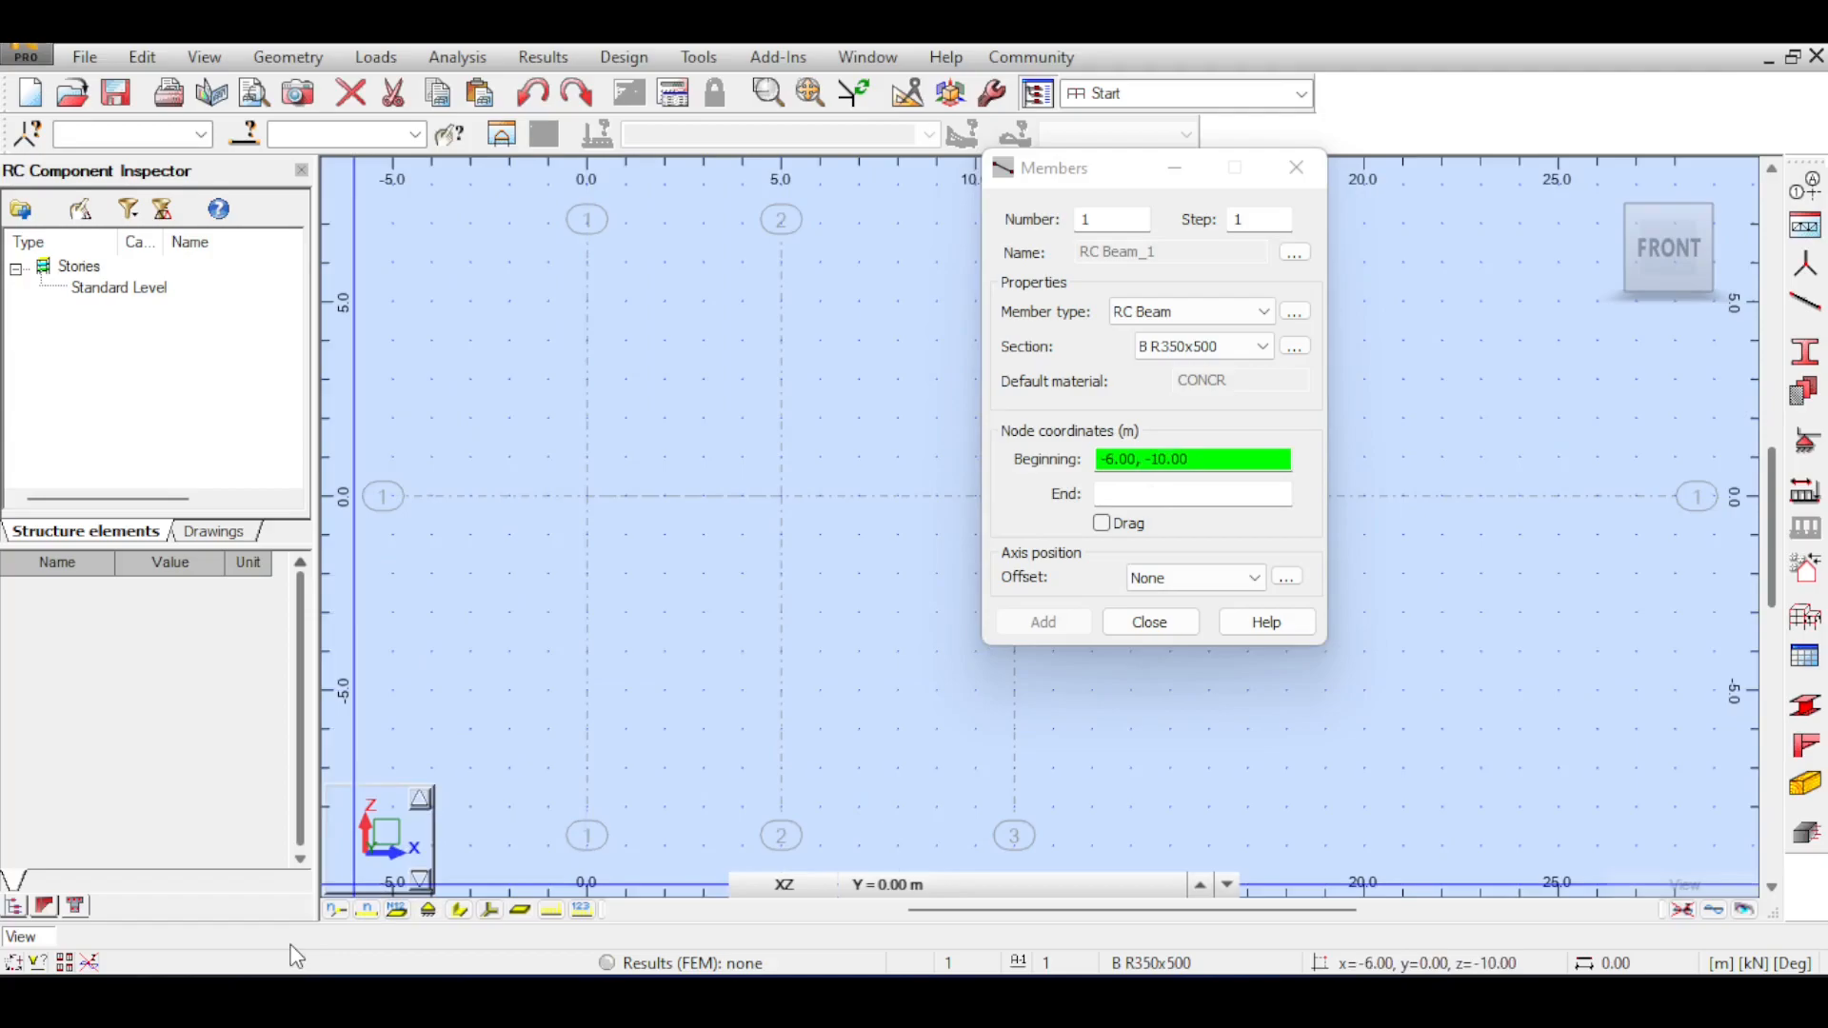
pyautogui.moveTo(622, 486); pyautogui.dragTo(563, 461)
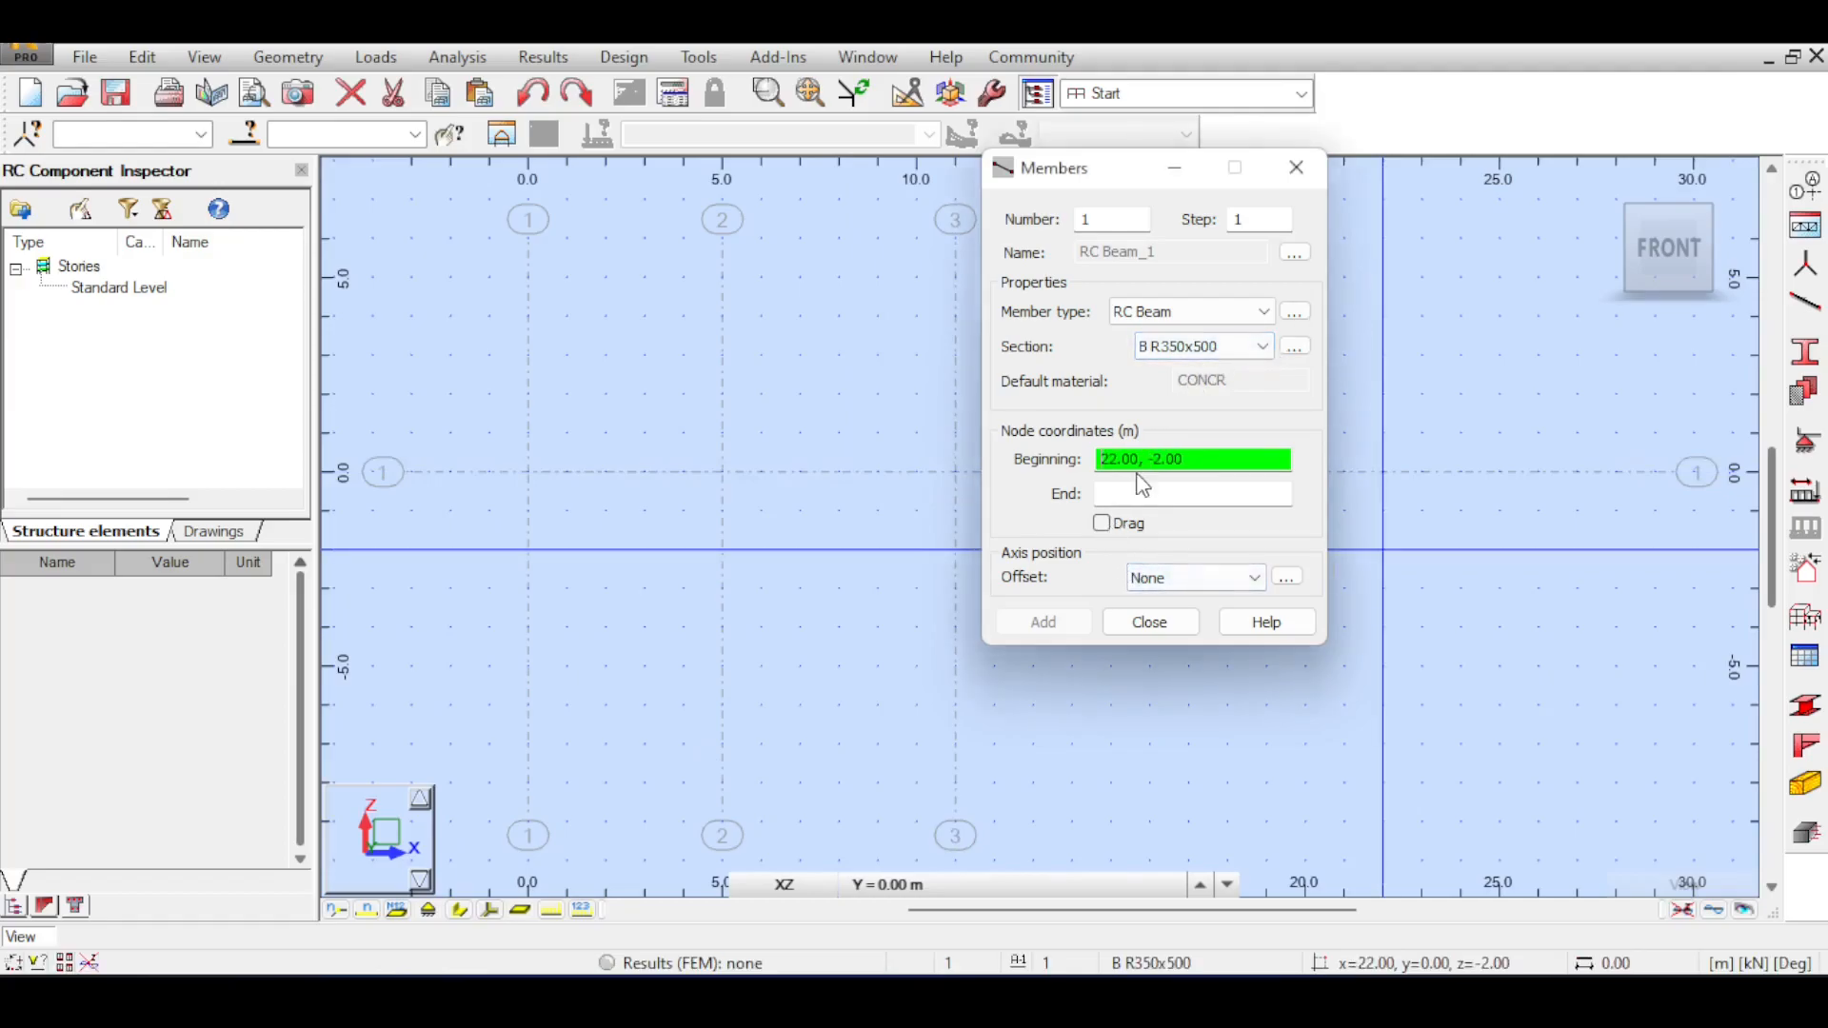
pyautogui.click(529, 471)
pyautogui.click(722, 472)
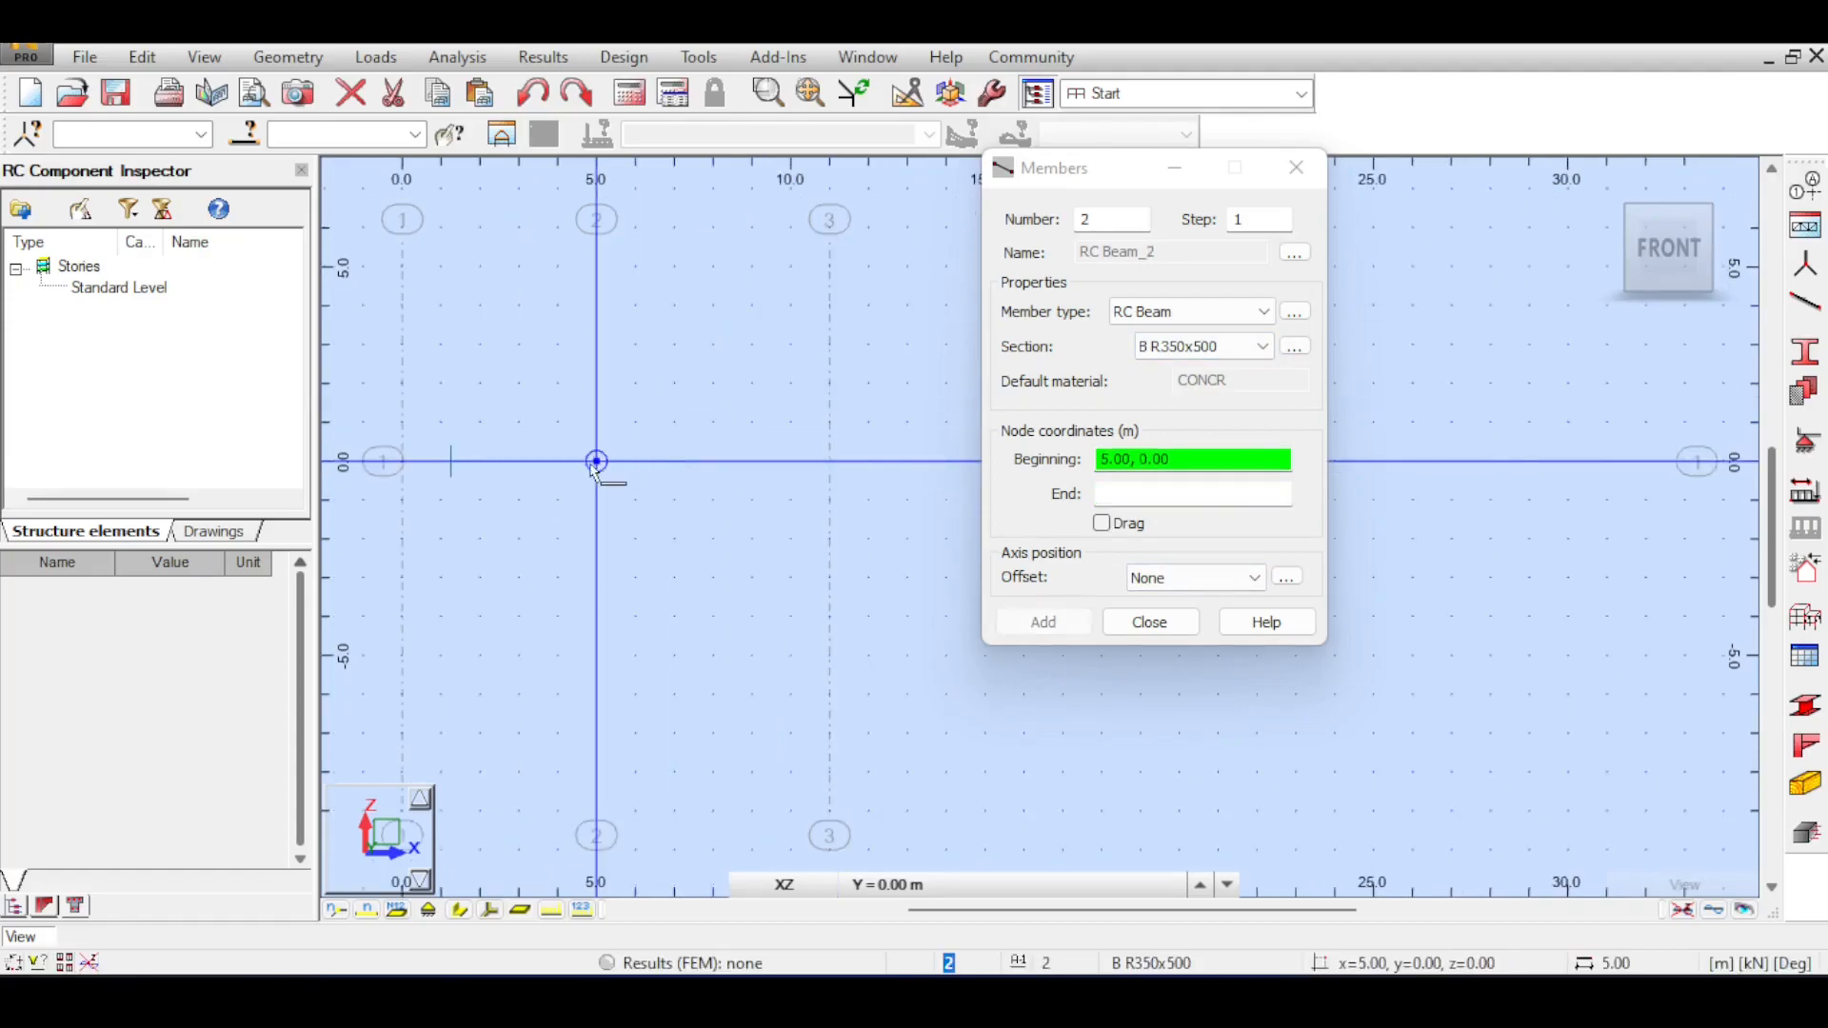
pyautogui.click(825, 462)
pyautogui.click(1149, 622)
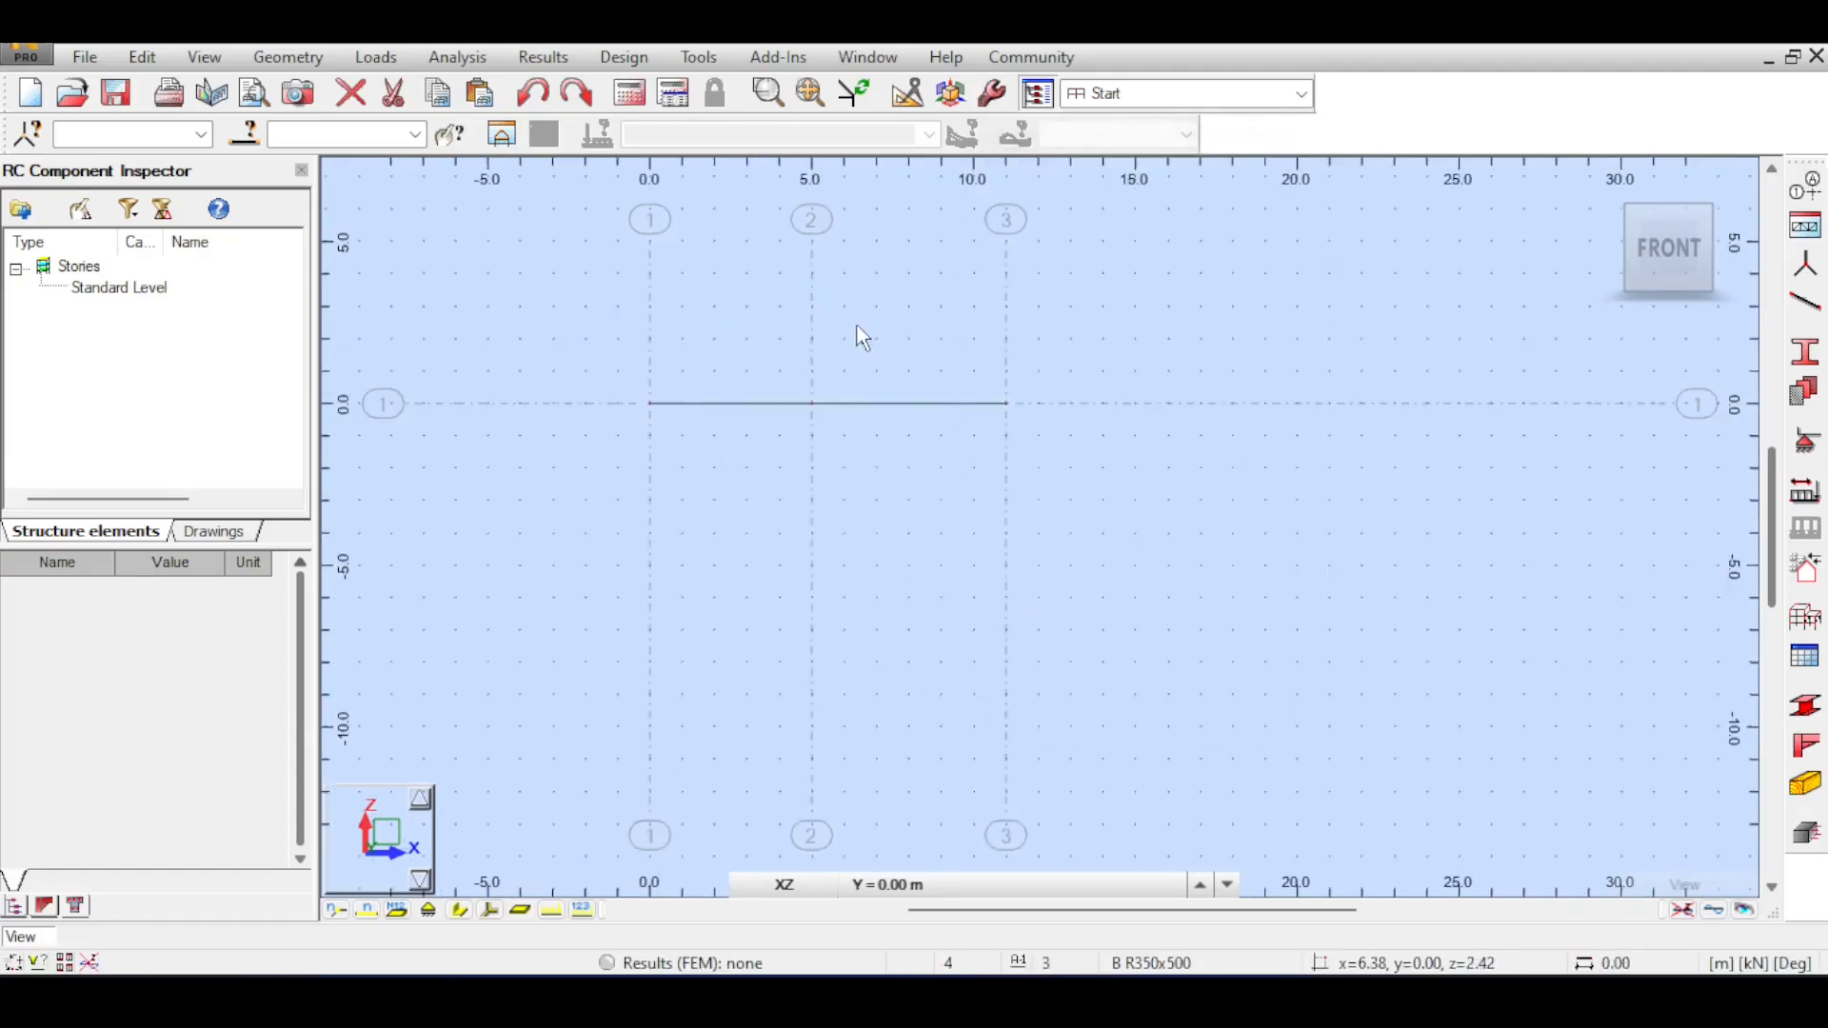
# Assign pinned supports to all three beam nodes.
pyautogui.moveTo(557, 366); pyautogui.dragTo(1110, 524)
pyautogui.click(1807, 441)
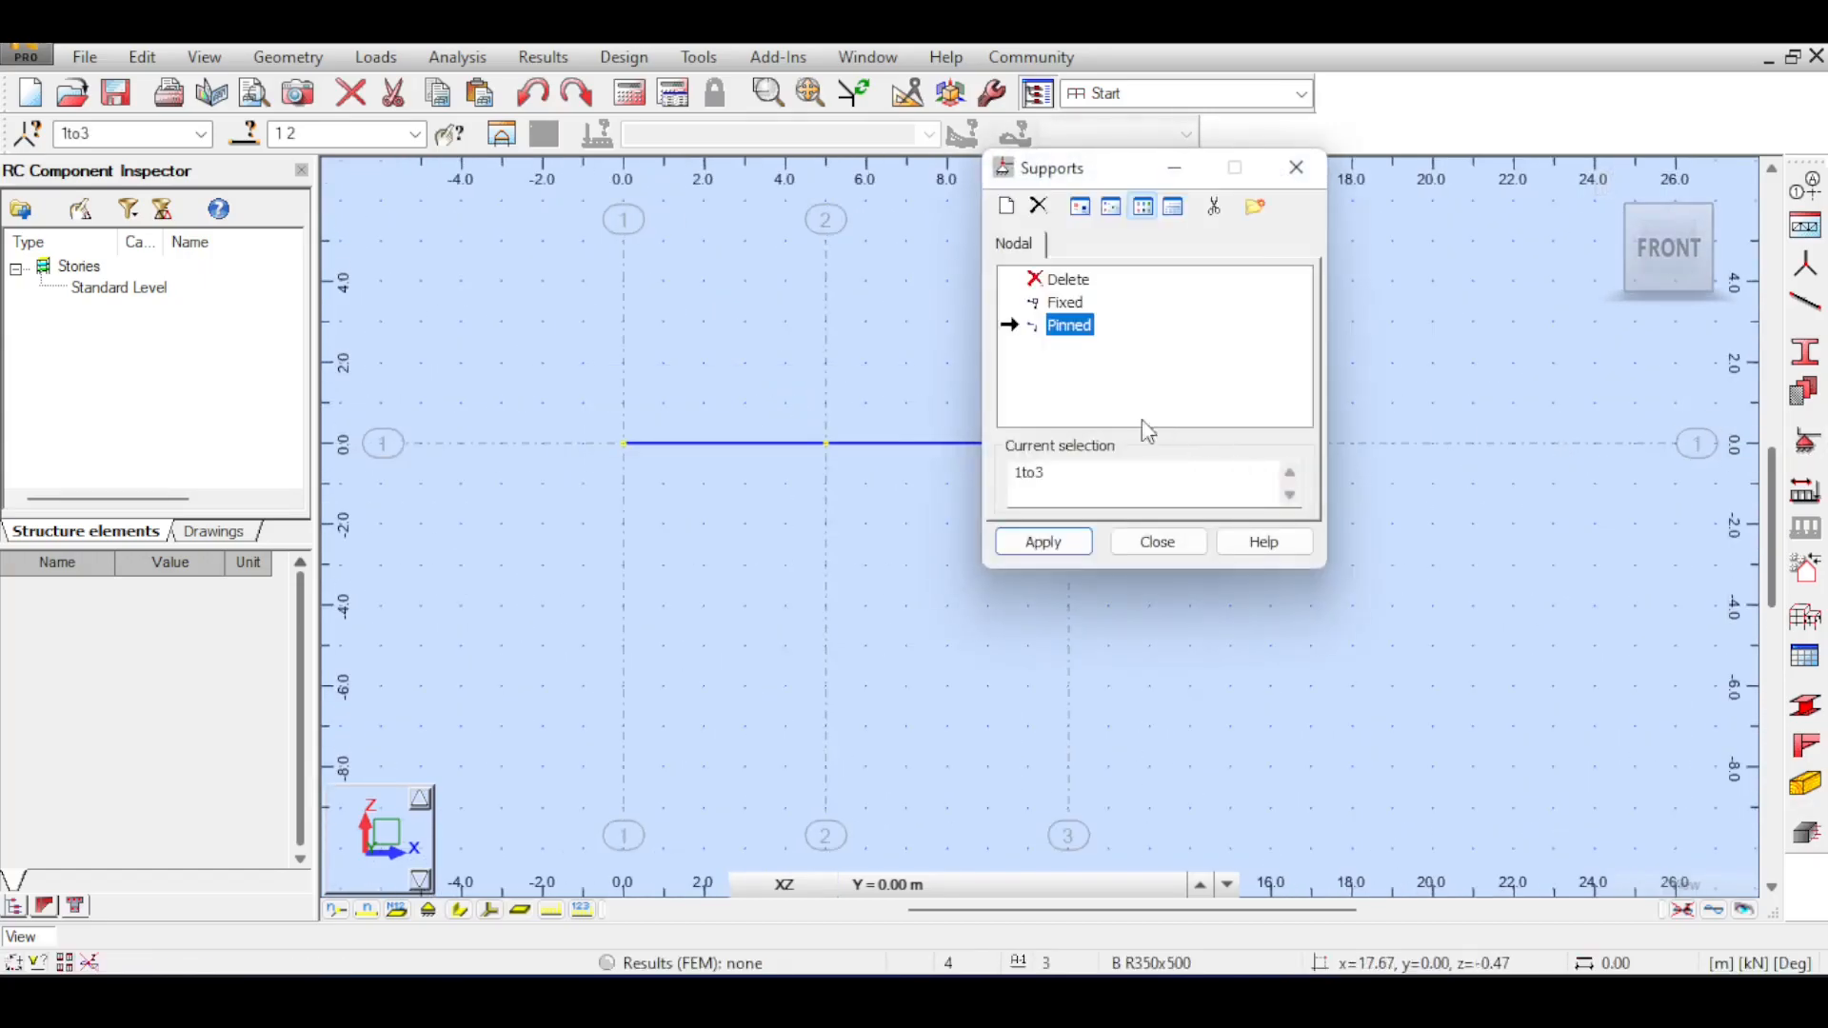
pyautogui.click(1043, 542)
pyautogui.click(1158, 542)
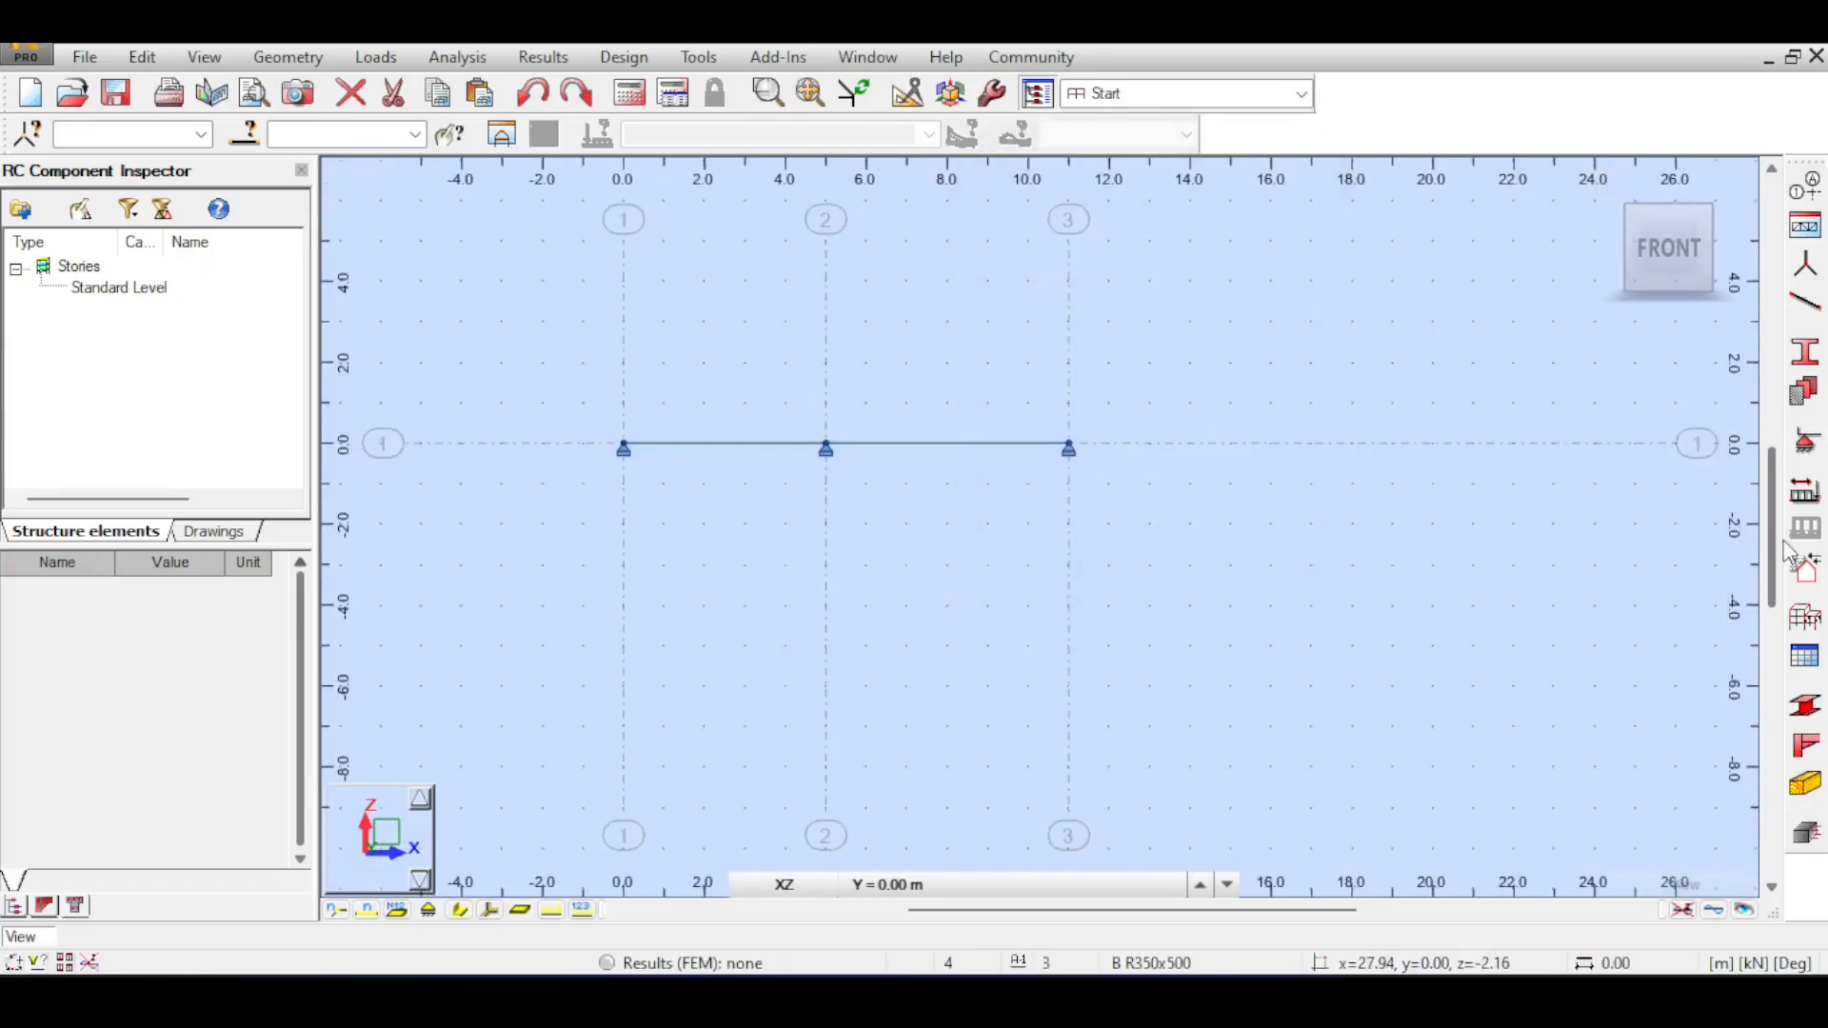
# Define a dead load case DL1 and a live load case LL1.
pyautogui.click(1804, 491)
pyautogui.click(1282, 357)
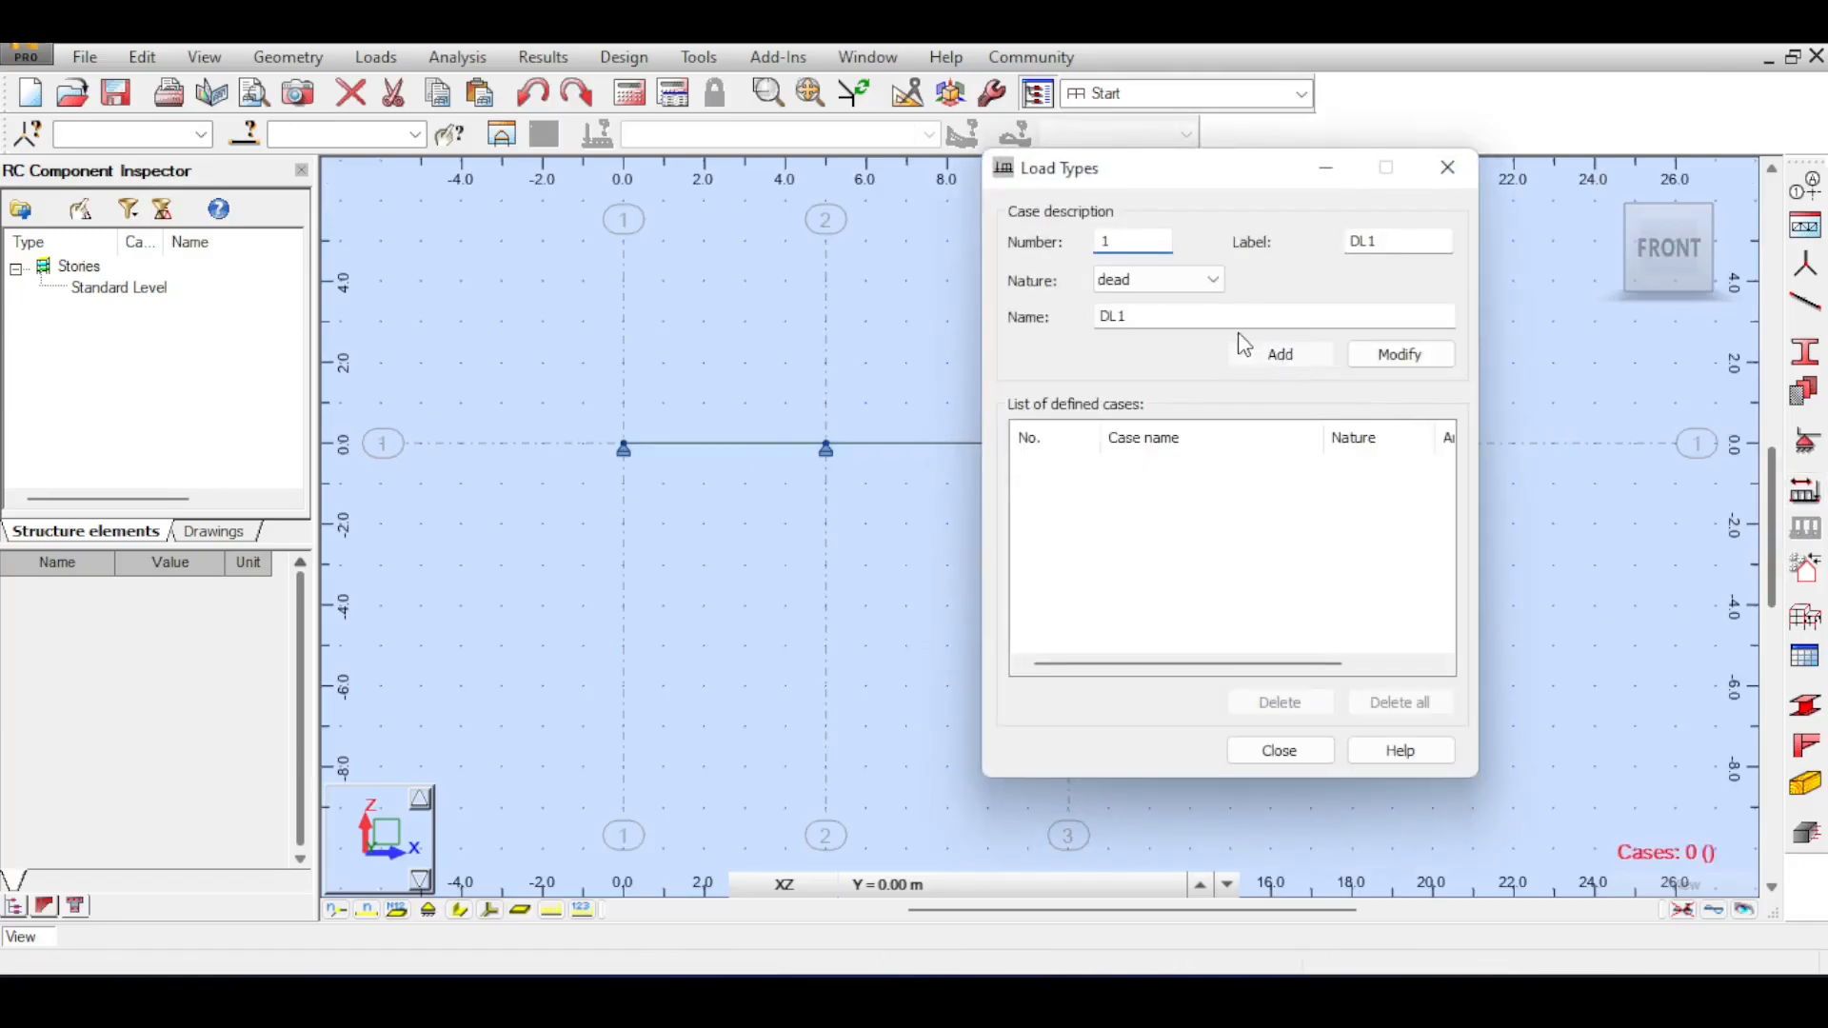
pyautogui.click(1202, 283)
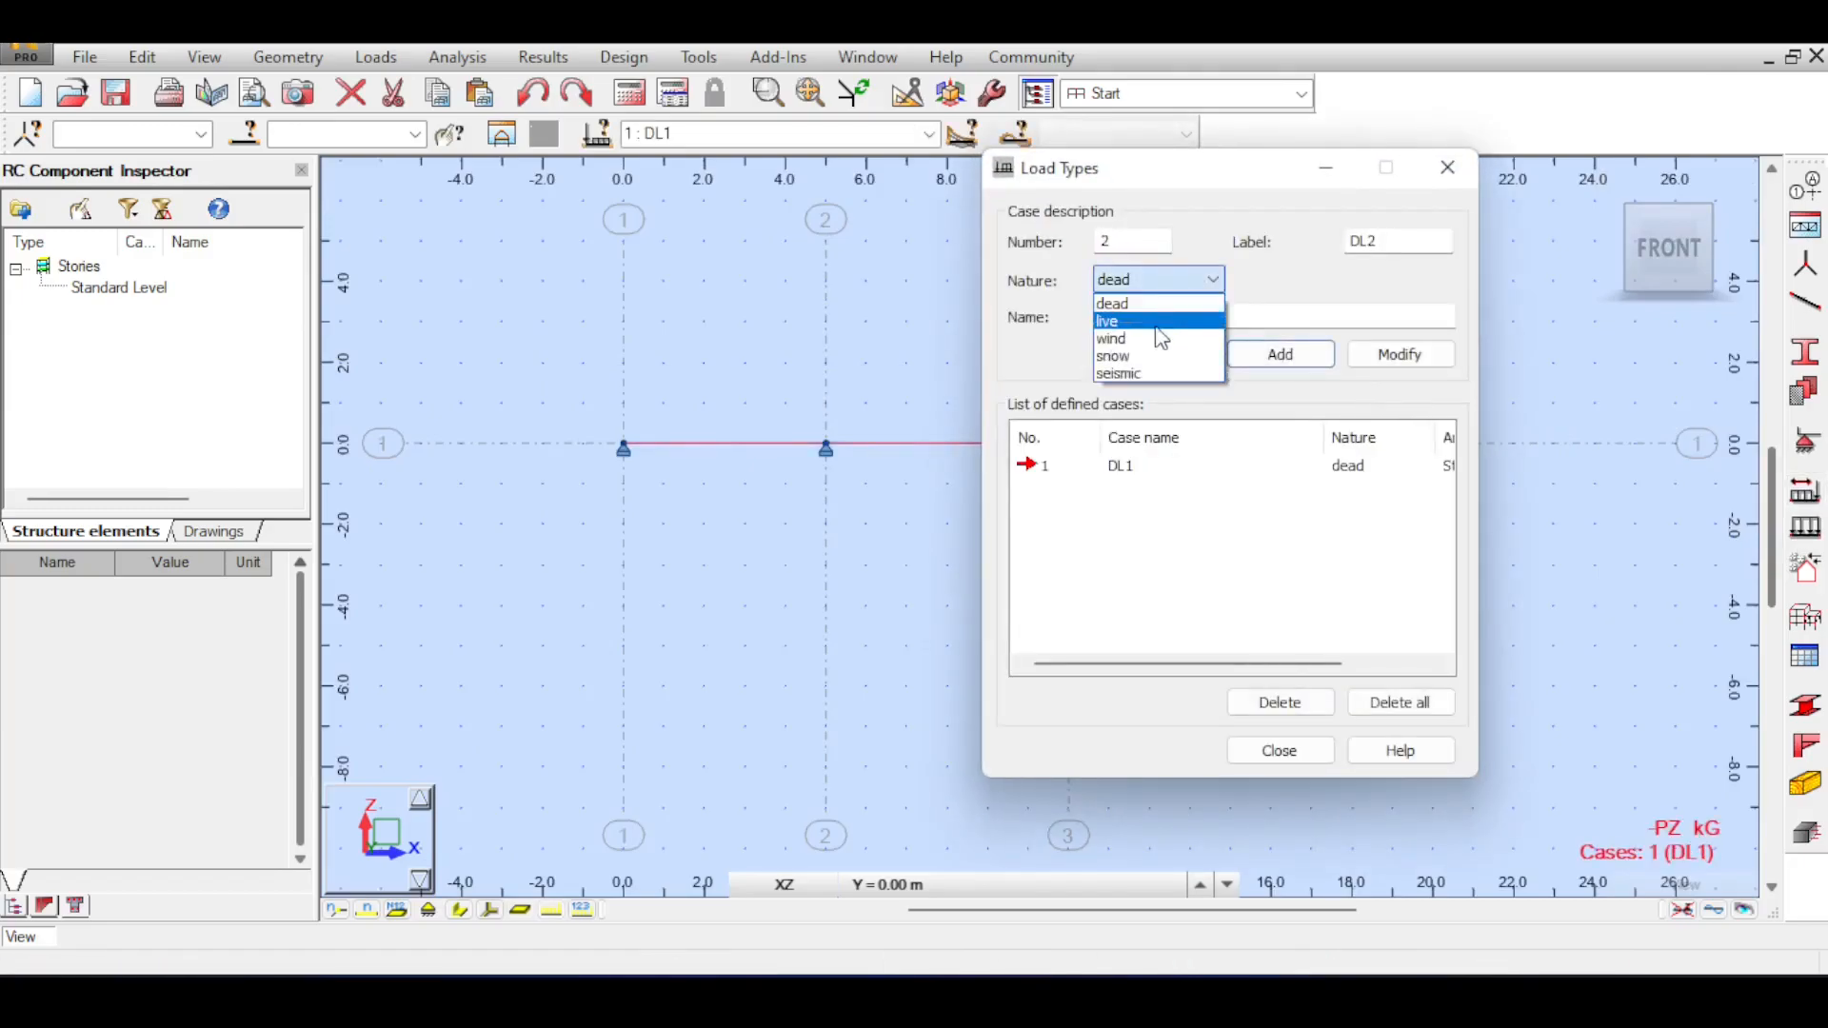
pyautogui.click(1161, 318)
pyautogui.click(1301, 357)
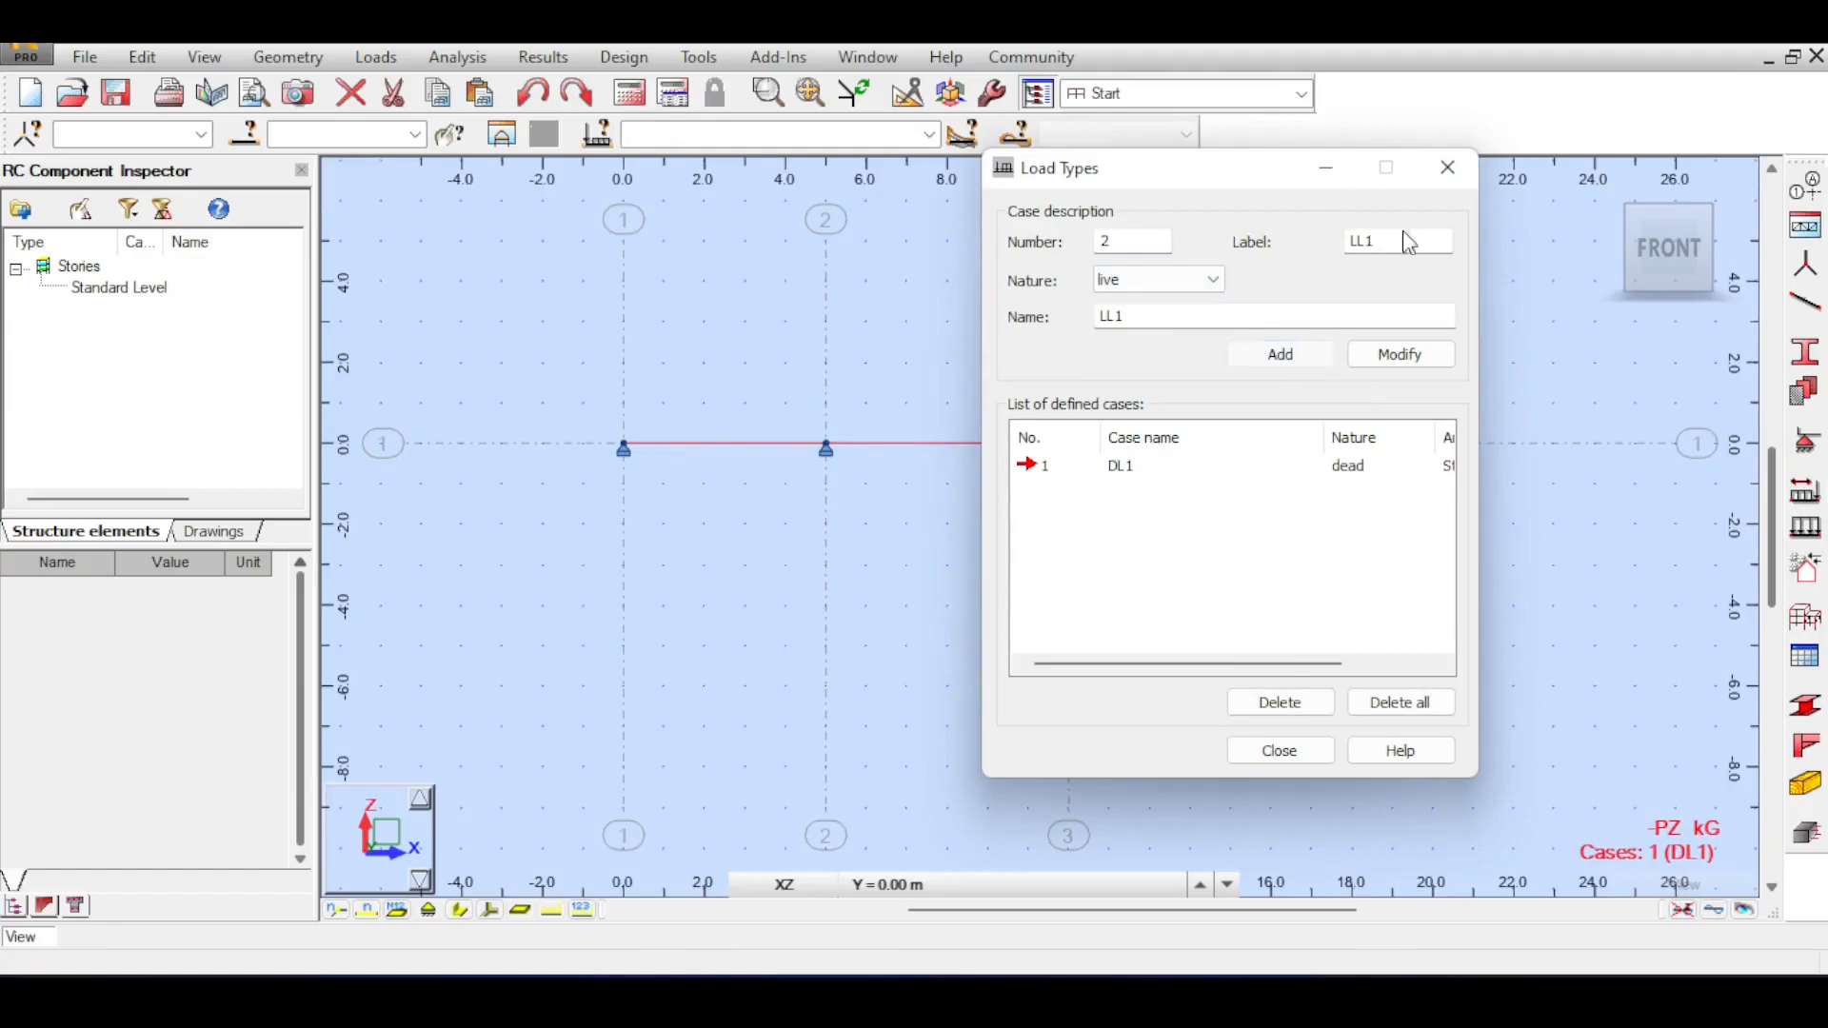
pyautogui.click(1447, 168)
# Make DL1 the current load case and review the defined loads in the load table.
pyautogui.click(931, 135)
pyautogui.click(888, 176)
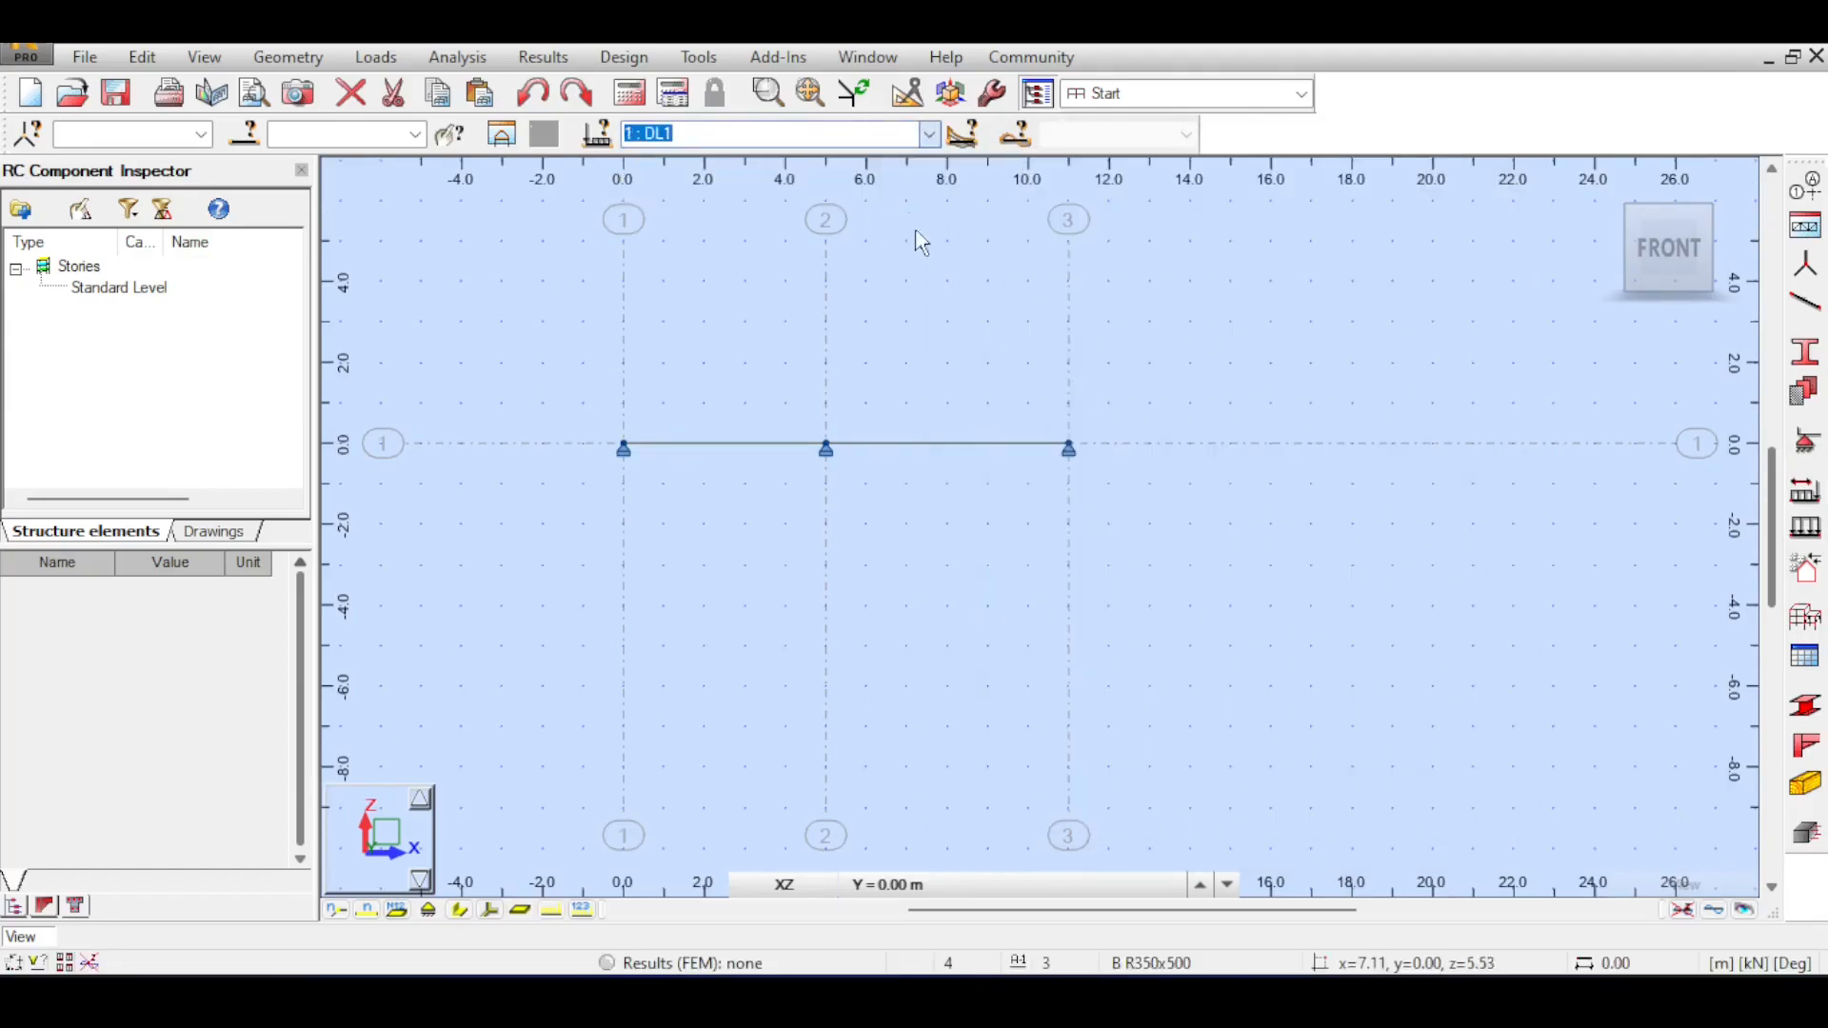
pyautogui.click(376, 57)
pyautogui.click(400, 207)
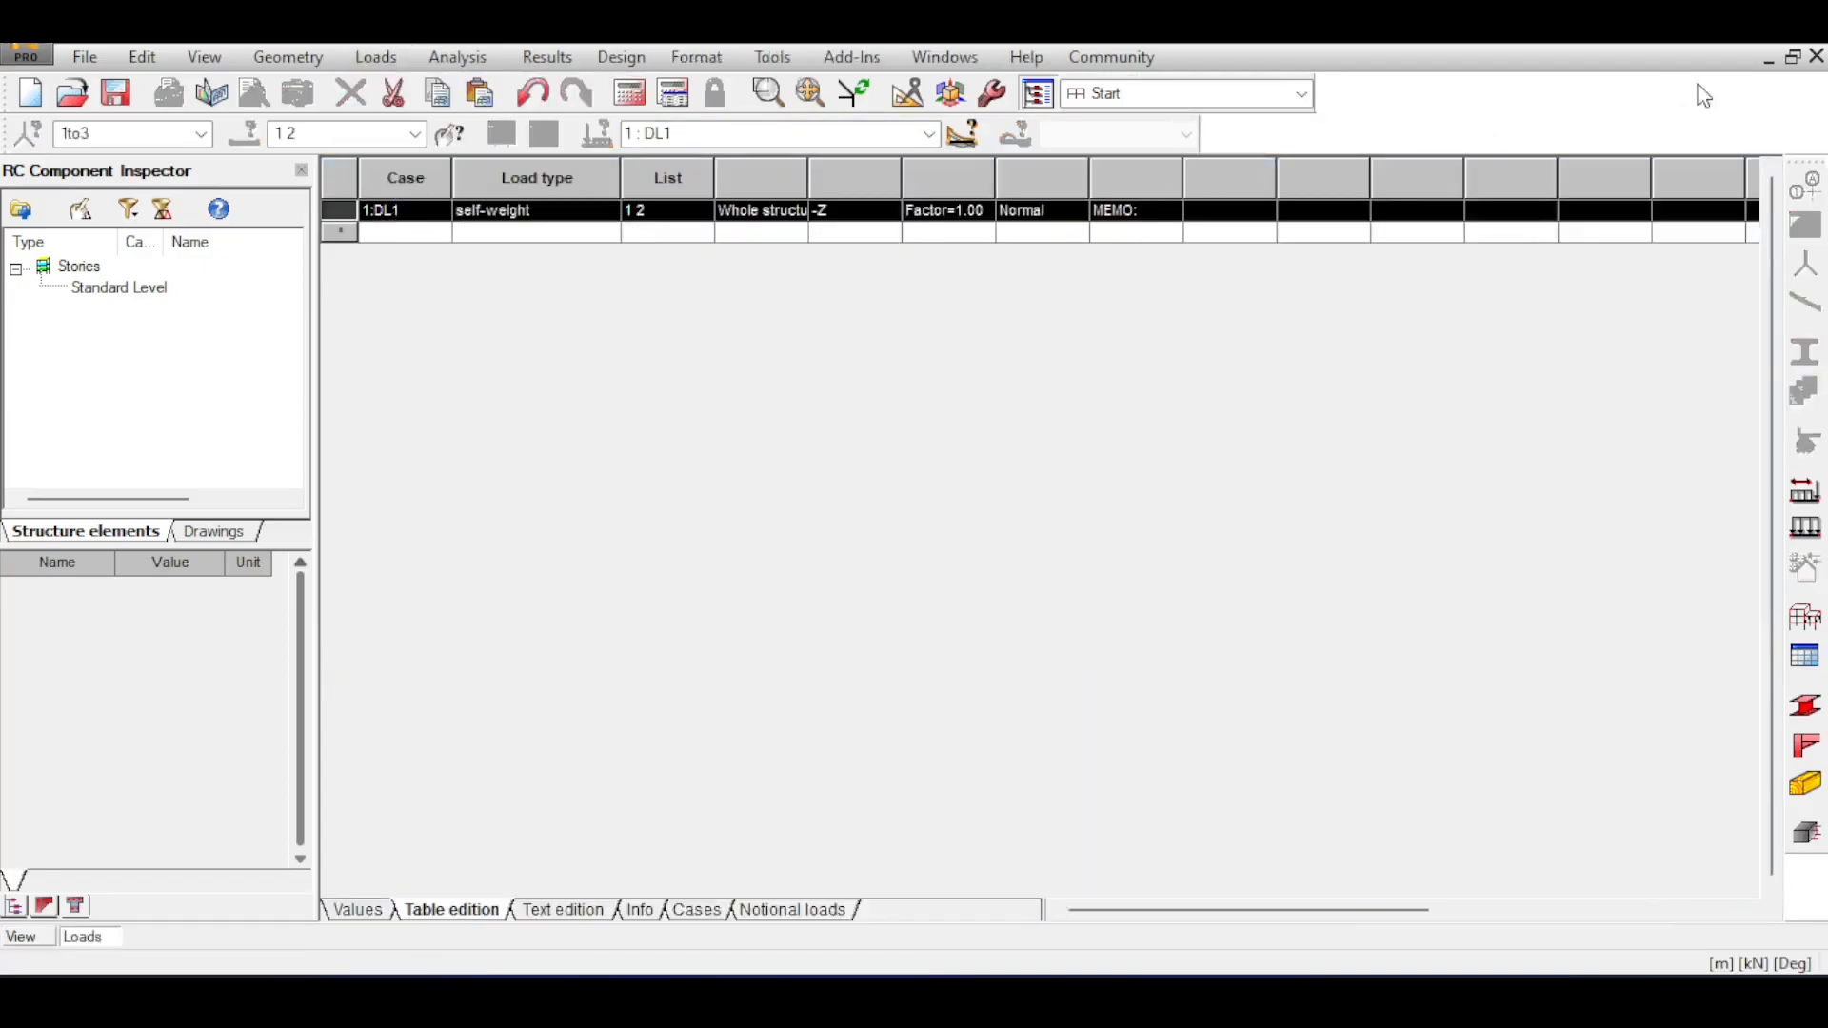
pyautogui.click(1817, 56)
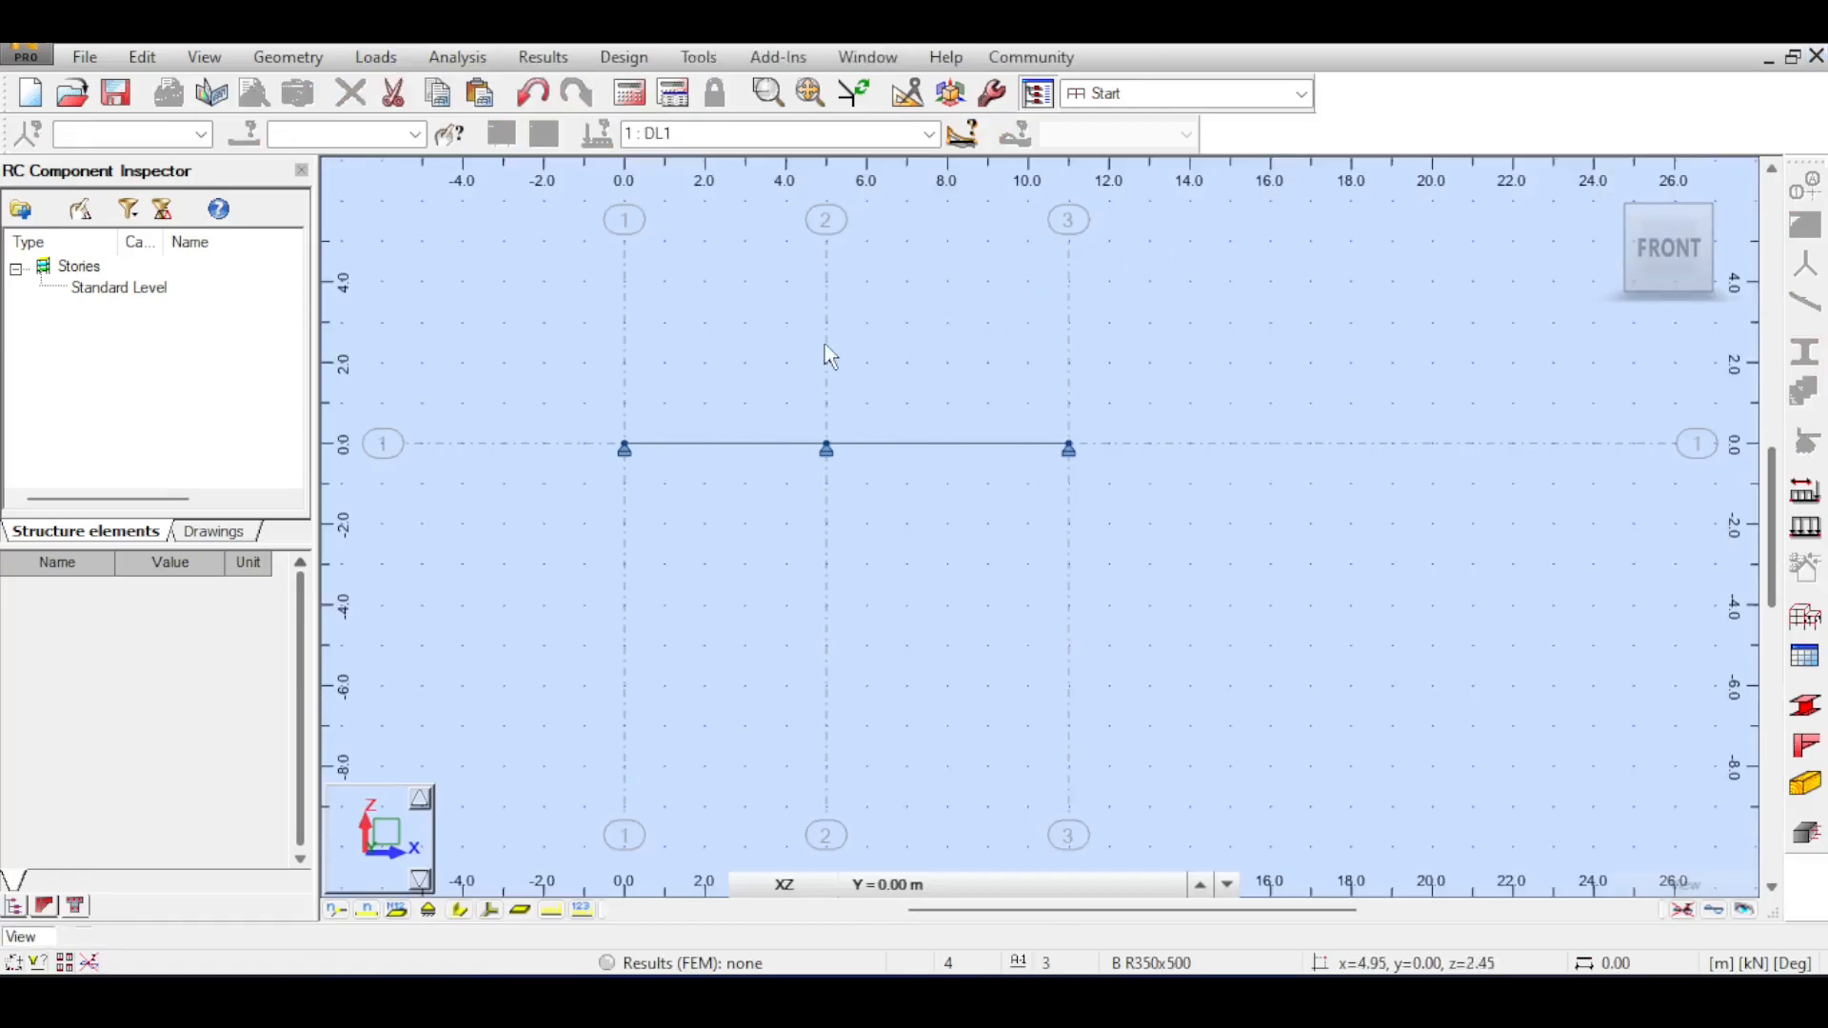
# Apply a uniform member load of -50 kN/m in global Z to both beam spans in case DL1.
pyautogui.click(1804, 526)
pyautogui.click(1548, 280)
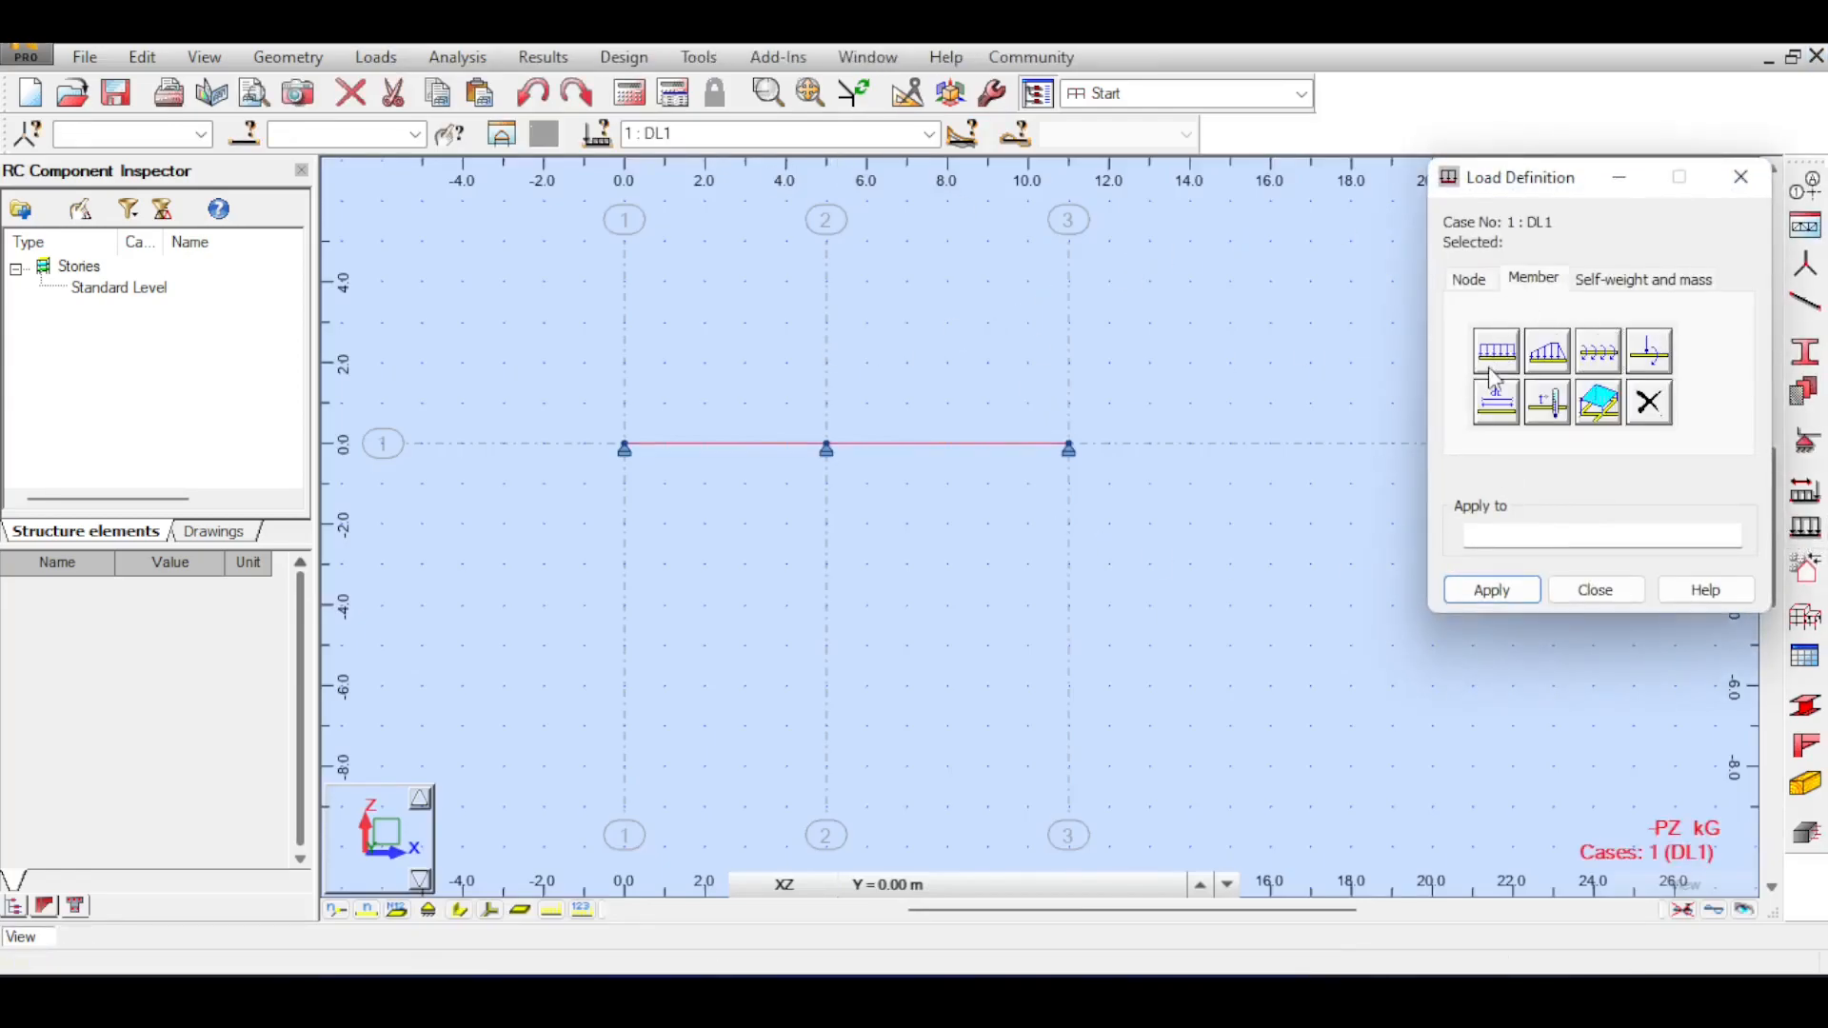
pyautogui.click(1495, 379)
pyautogui.doubleClick(1597, 520)
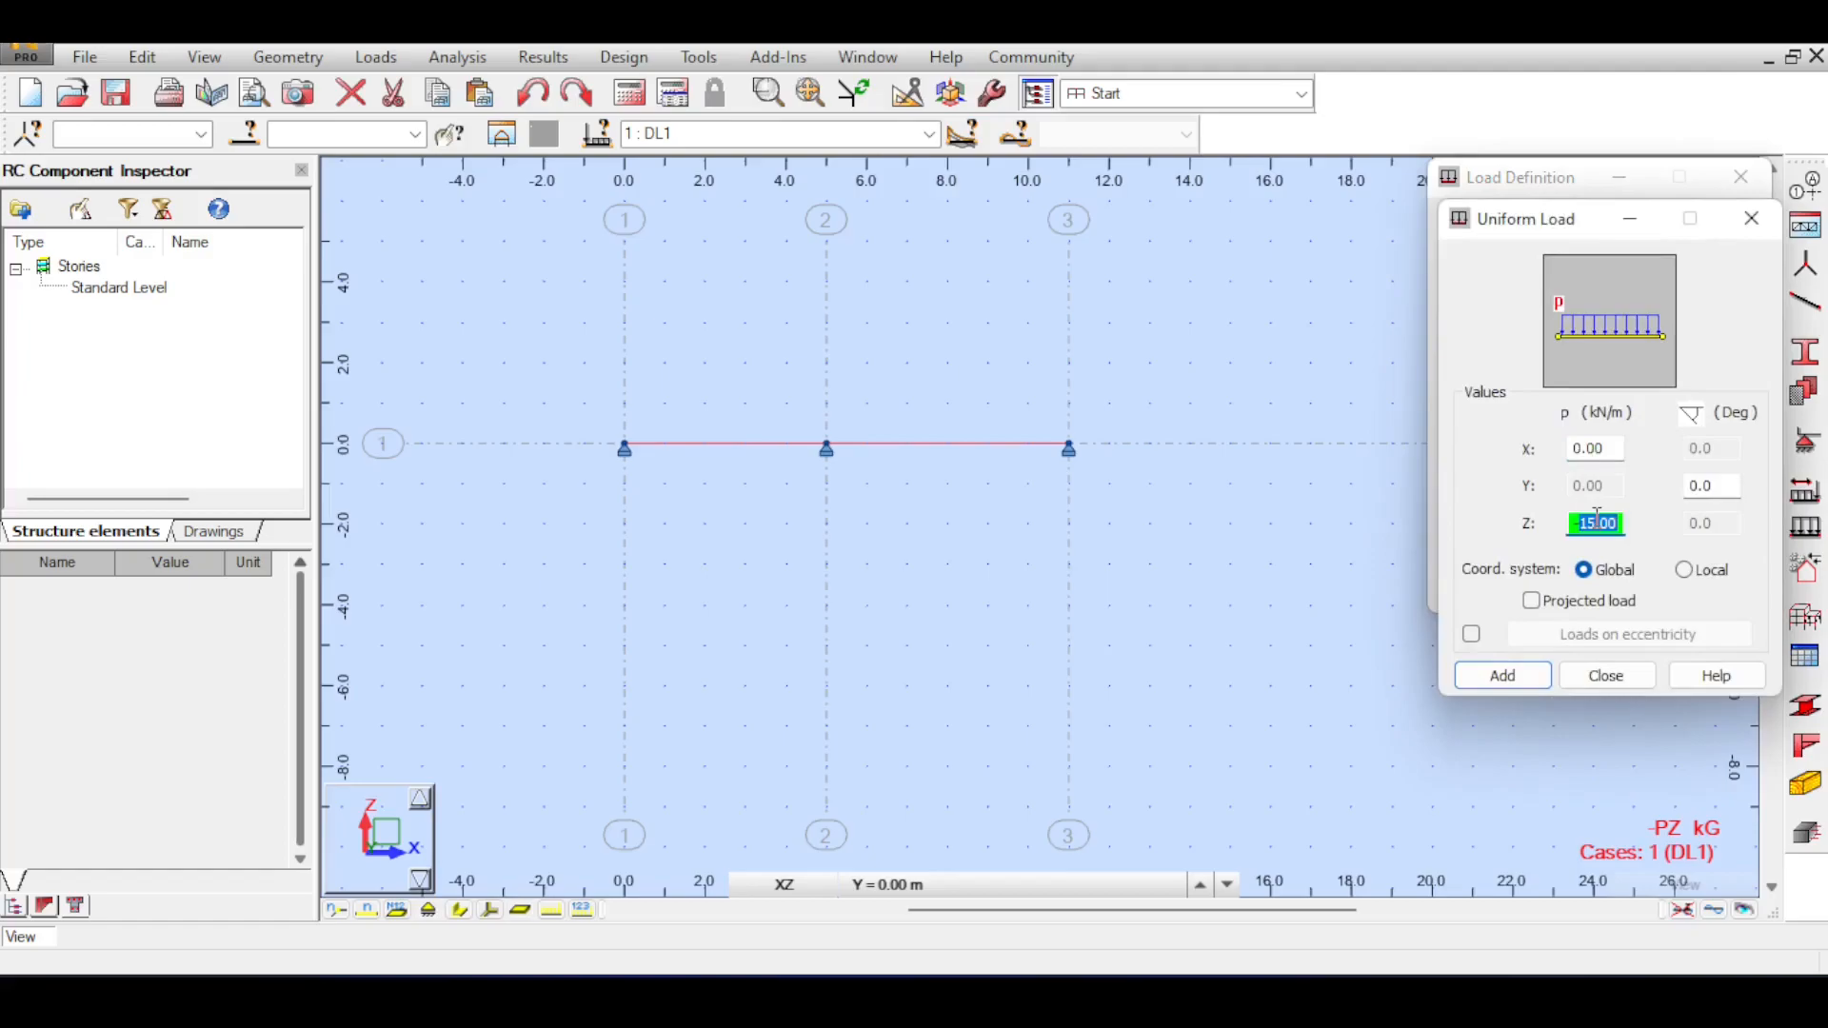
pyautogui.write('-50')
pyautogui.click(1502, 677)
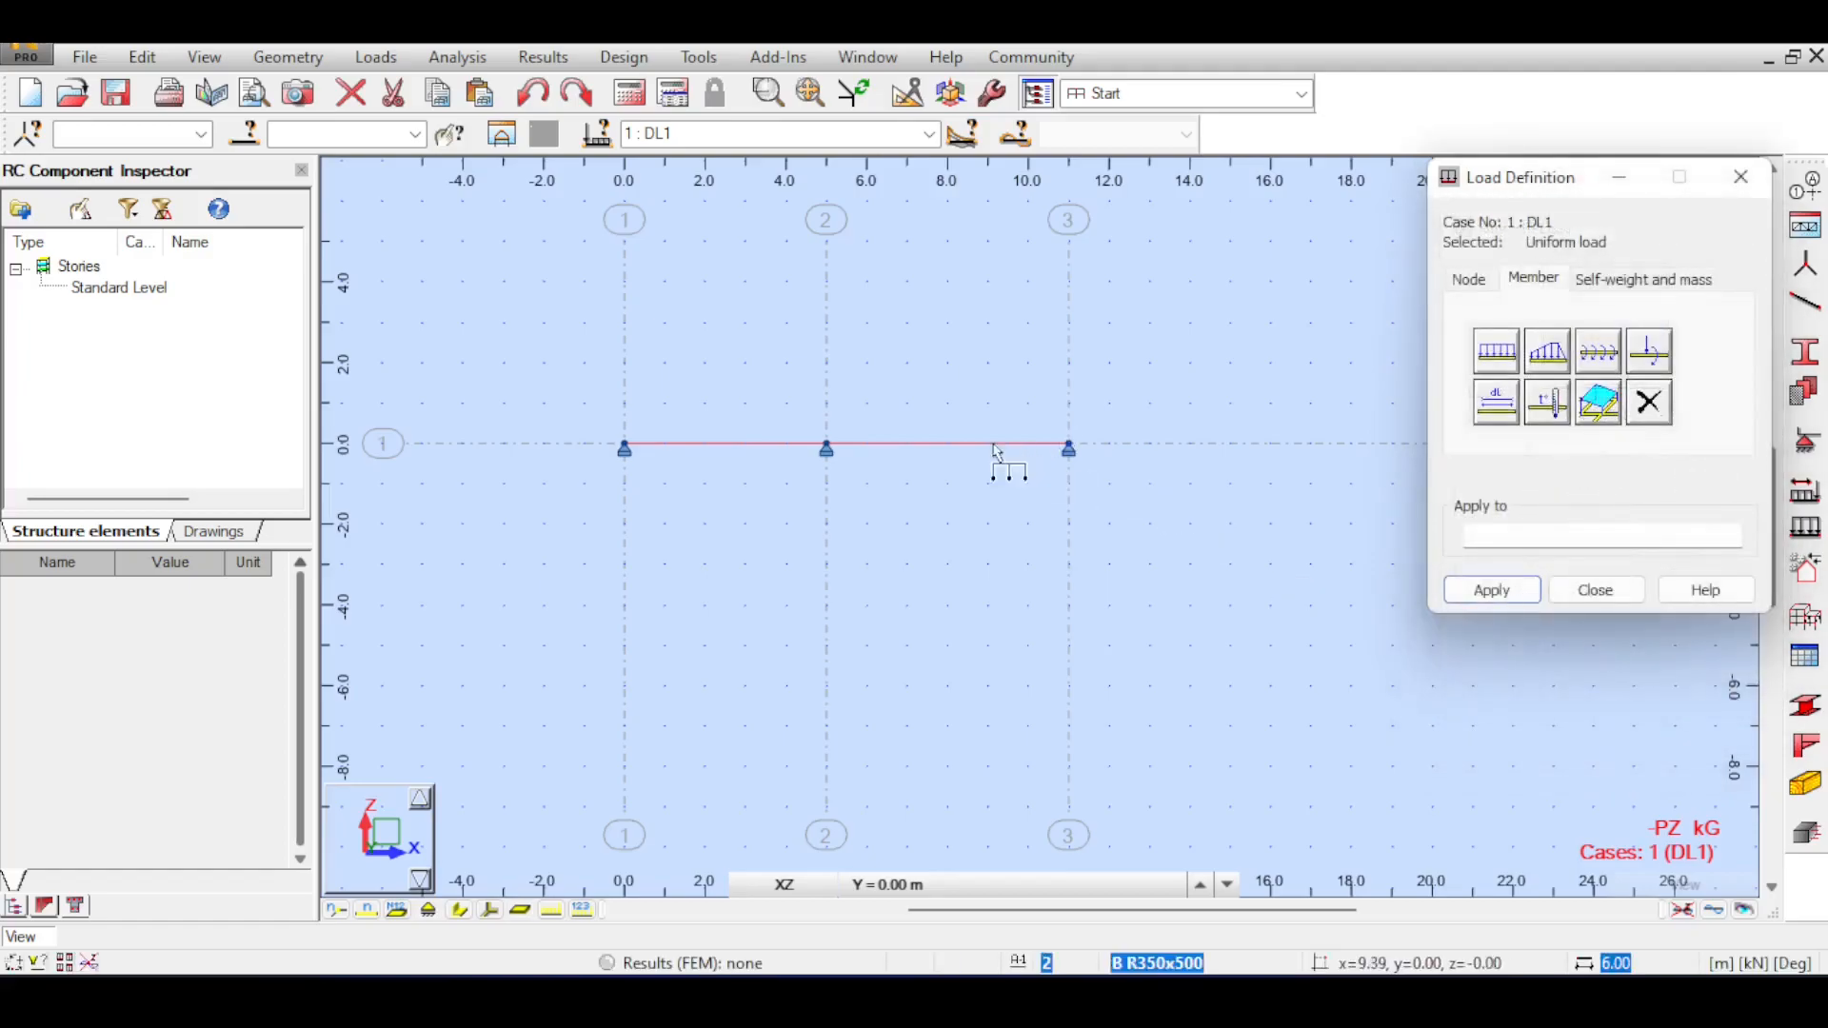
pyautogui.click(714, 440)
pyautogui.click(909, 442)
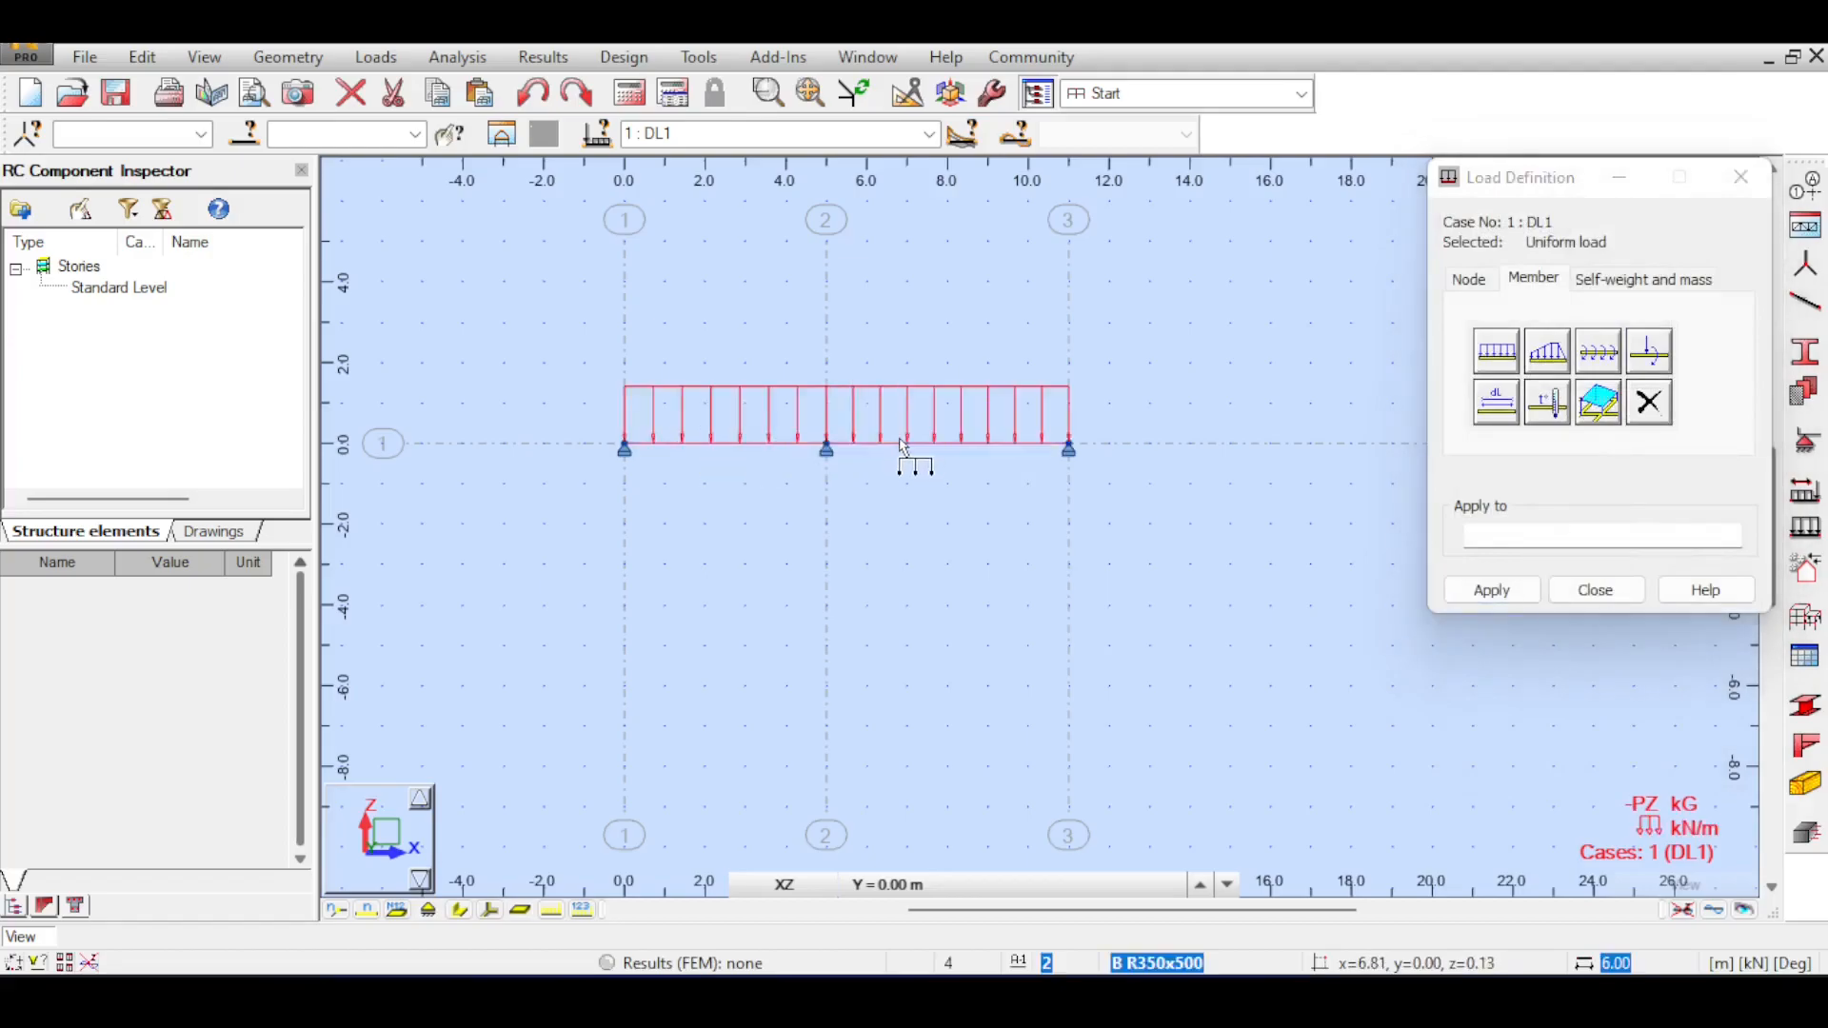
# Switch to load case LL1 and apply a uniform member load of -15 kN/m in global Z to both beam spans.
pyautogui.click(823, 135)
pyautogui.scroll(-1, 822, 135)
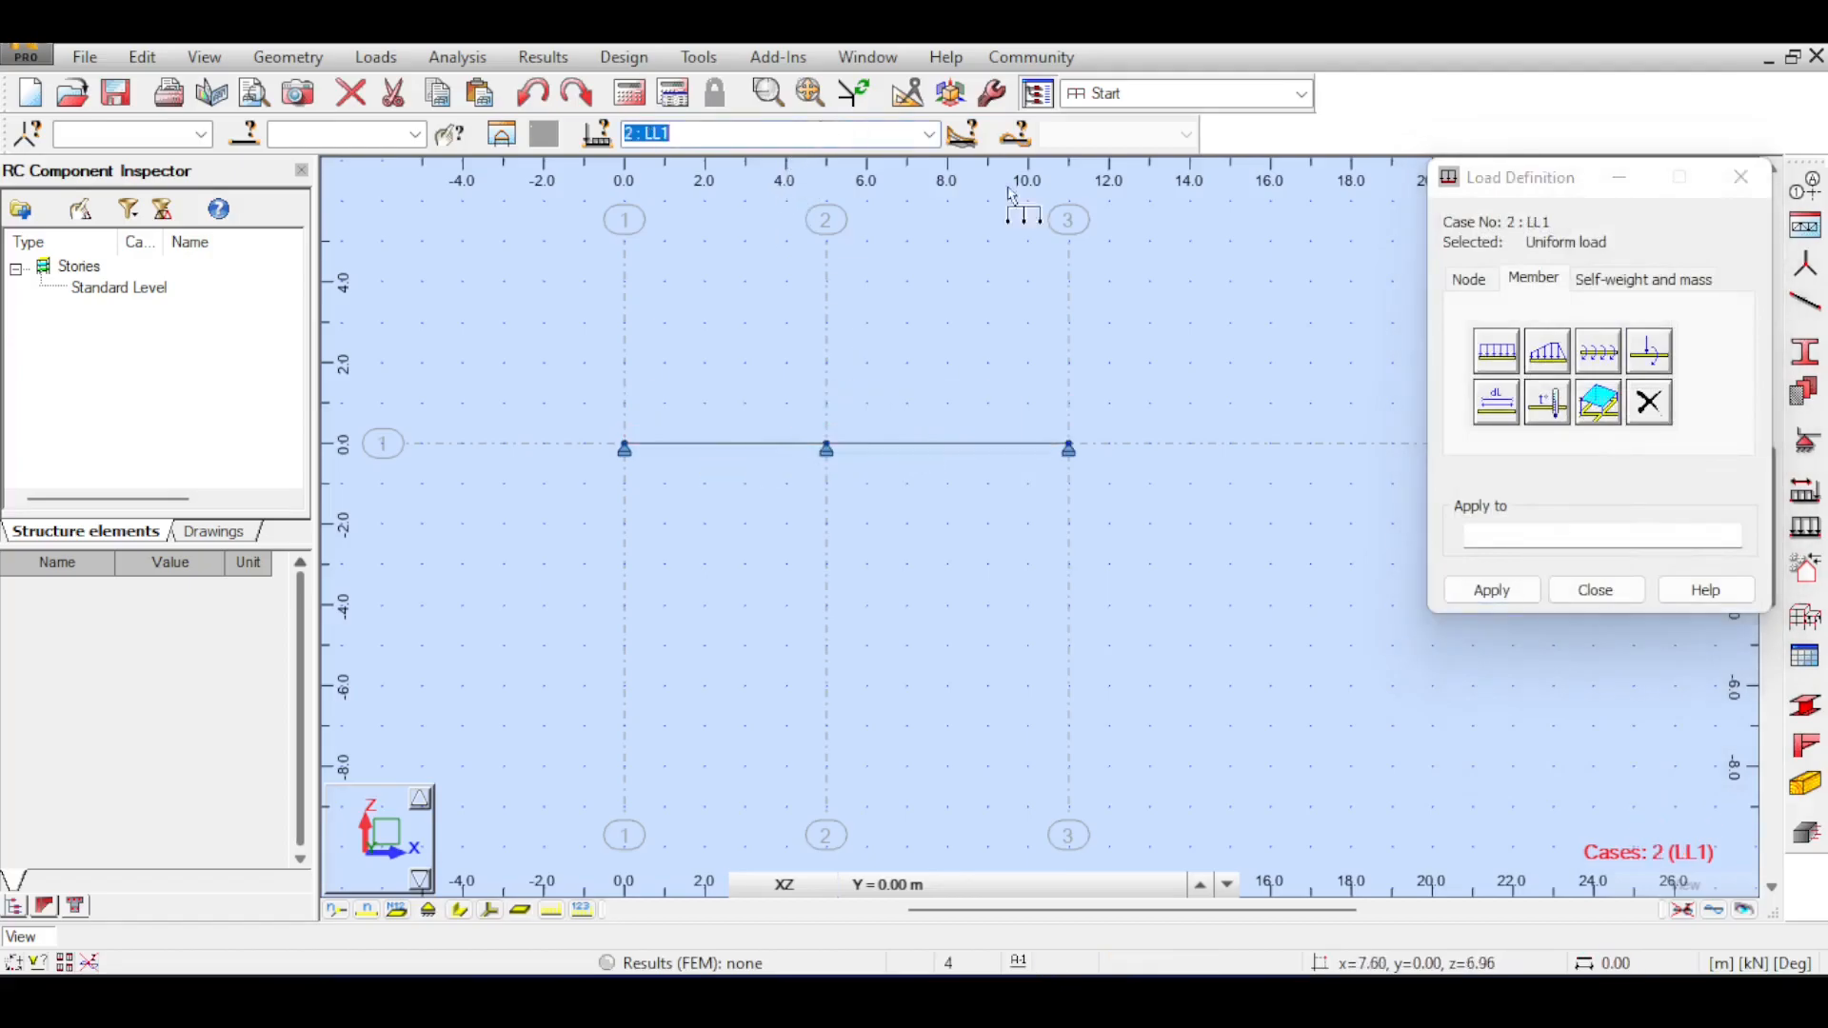
pyautogui.click(1498, 349)
pyautogui.doubleClick(1587, 521)
pyautogui.write('15')
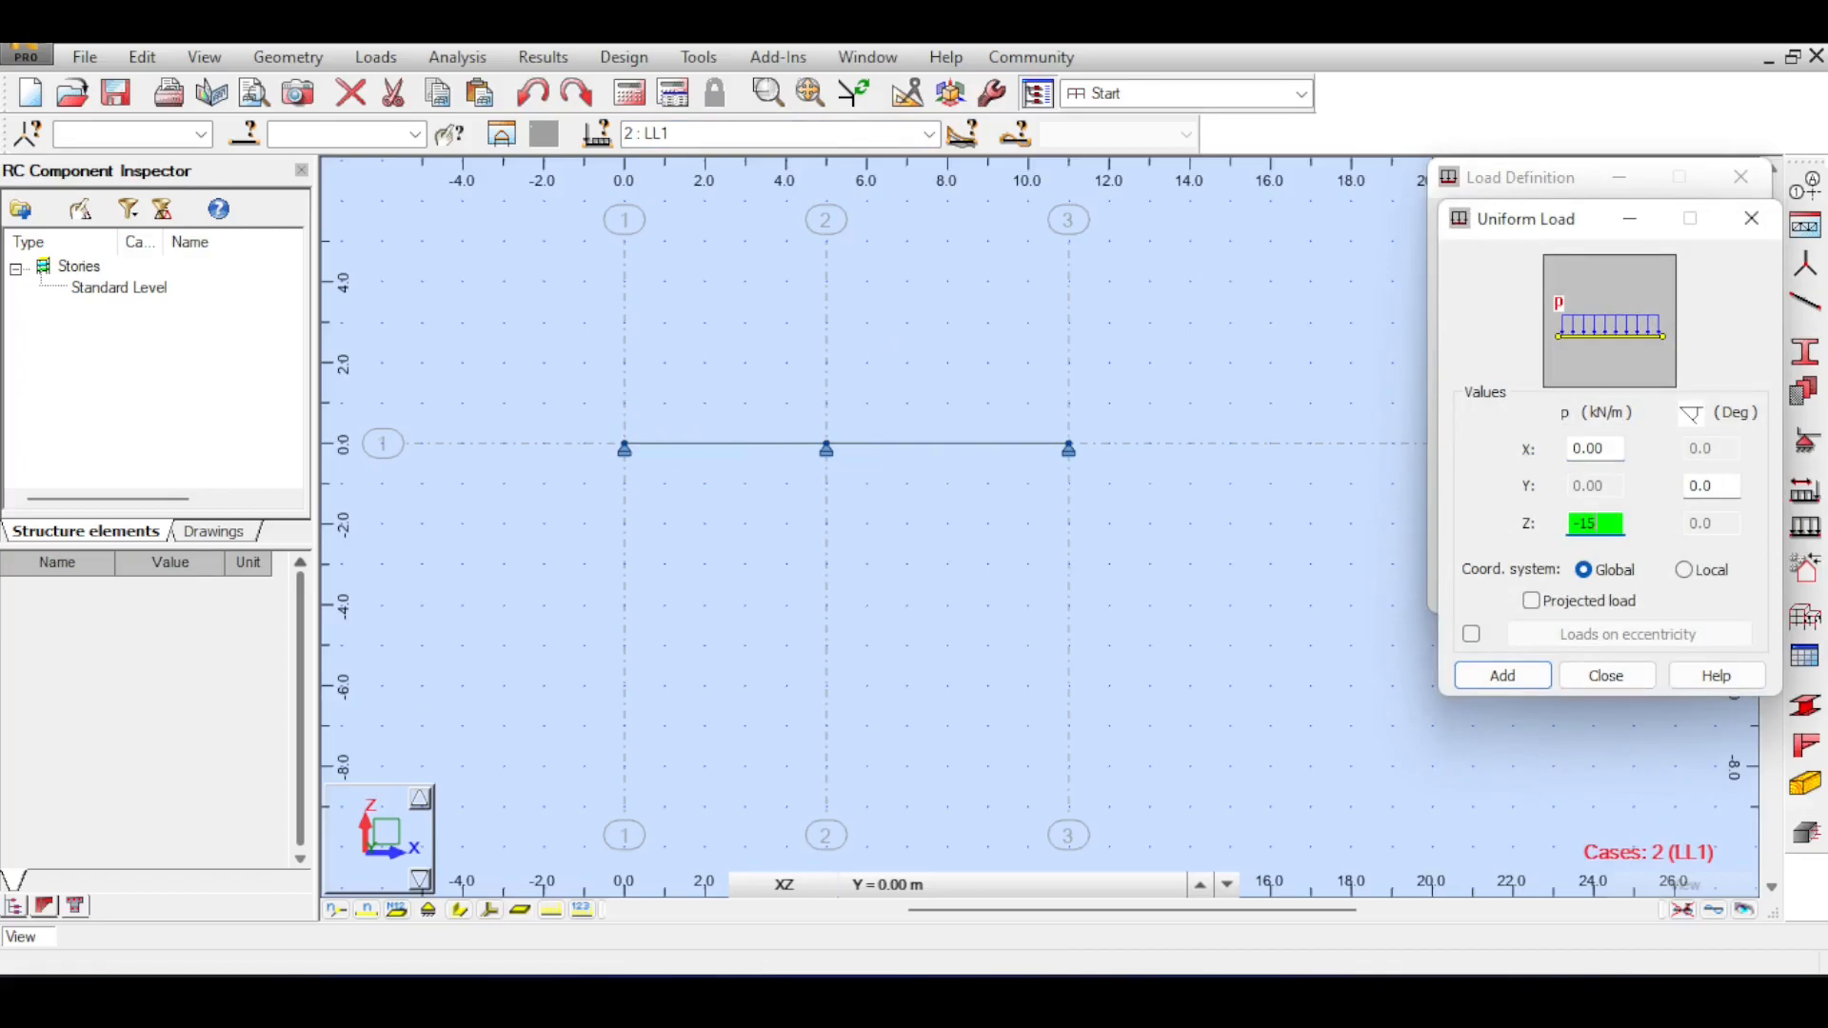
pyautogui.click(1526, 677)
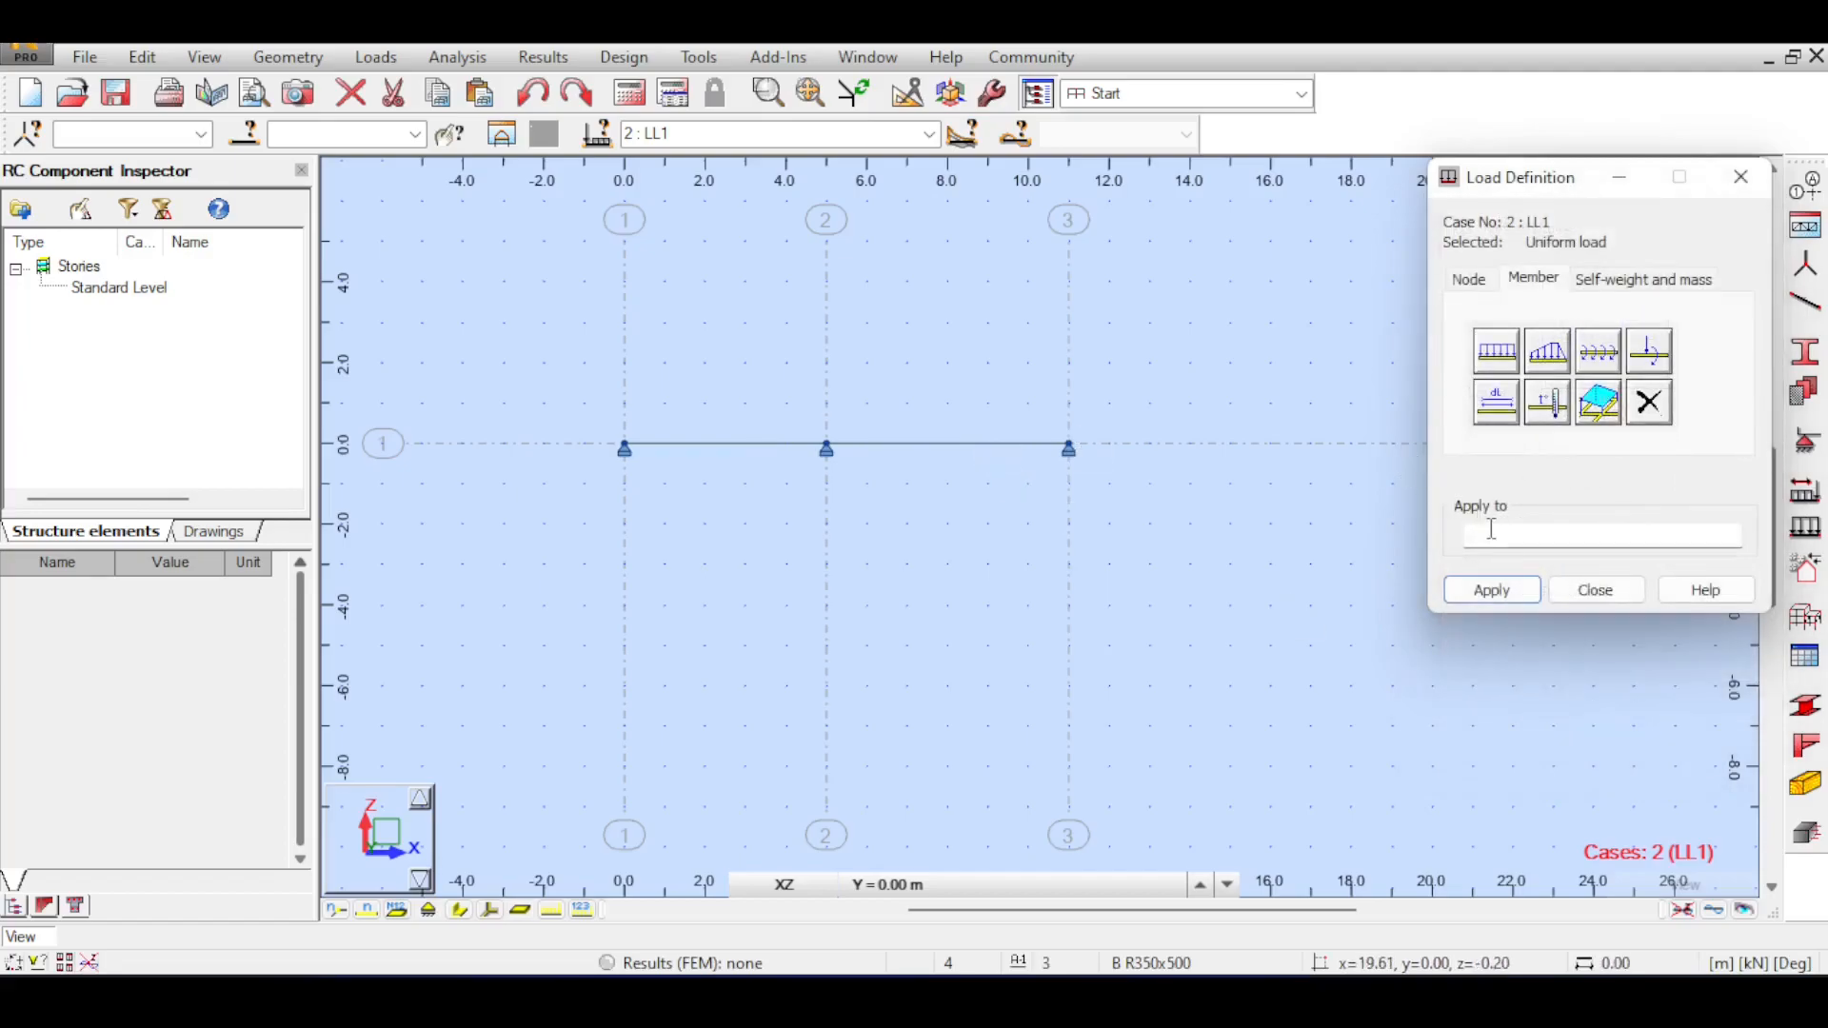
pyautogui.moveTo(868, 436); pyautogui.dragTo(557, 552)
pyautogui.click(1506, 598)
pyautogui.click(1594, 592)
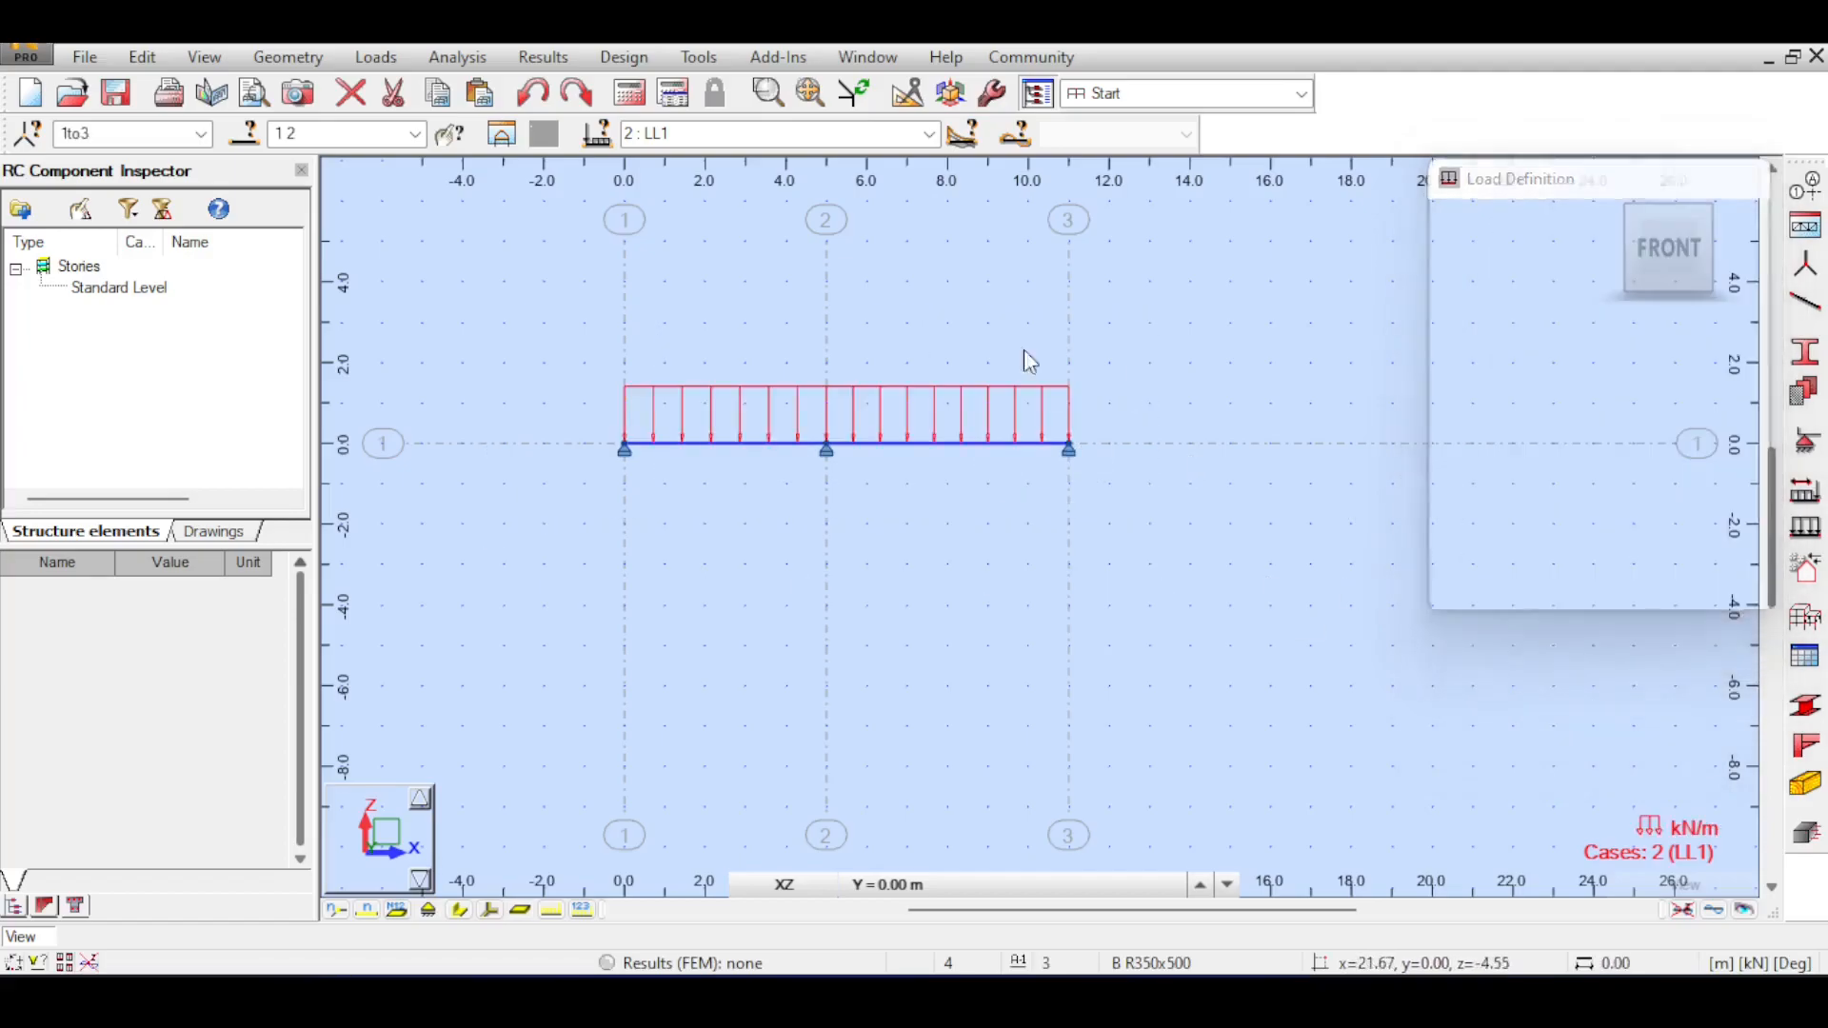
# Run the structural analysis and display the My moment diagram of the two-span beam for case LL1.
pyautogui.moveTo(951, 265); pyautogui.dragTo(874, 245)
pyautogui.click(629, 92)
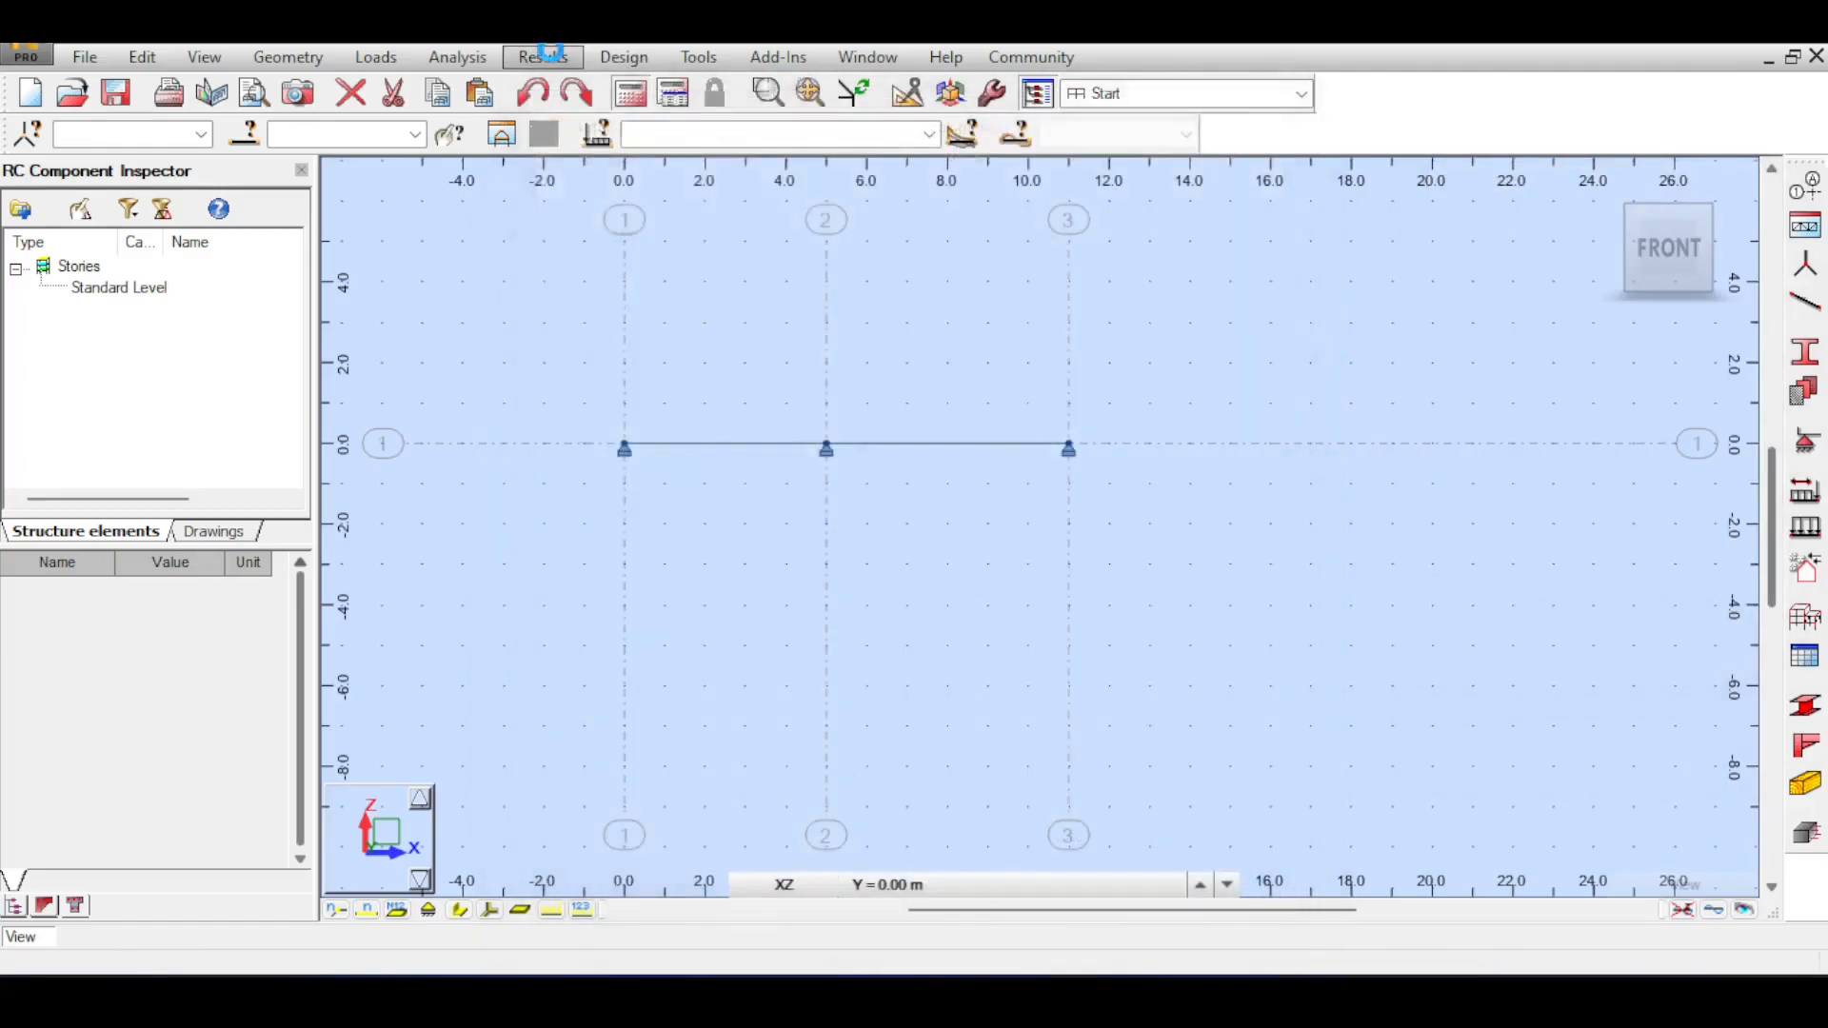
pyautogui.click(543, 56)
pyautogui.click(610, 150)
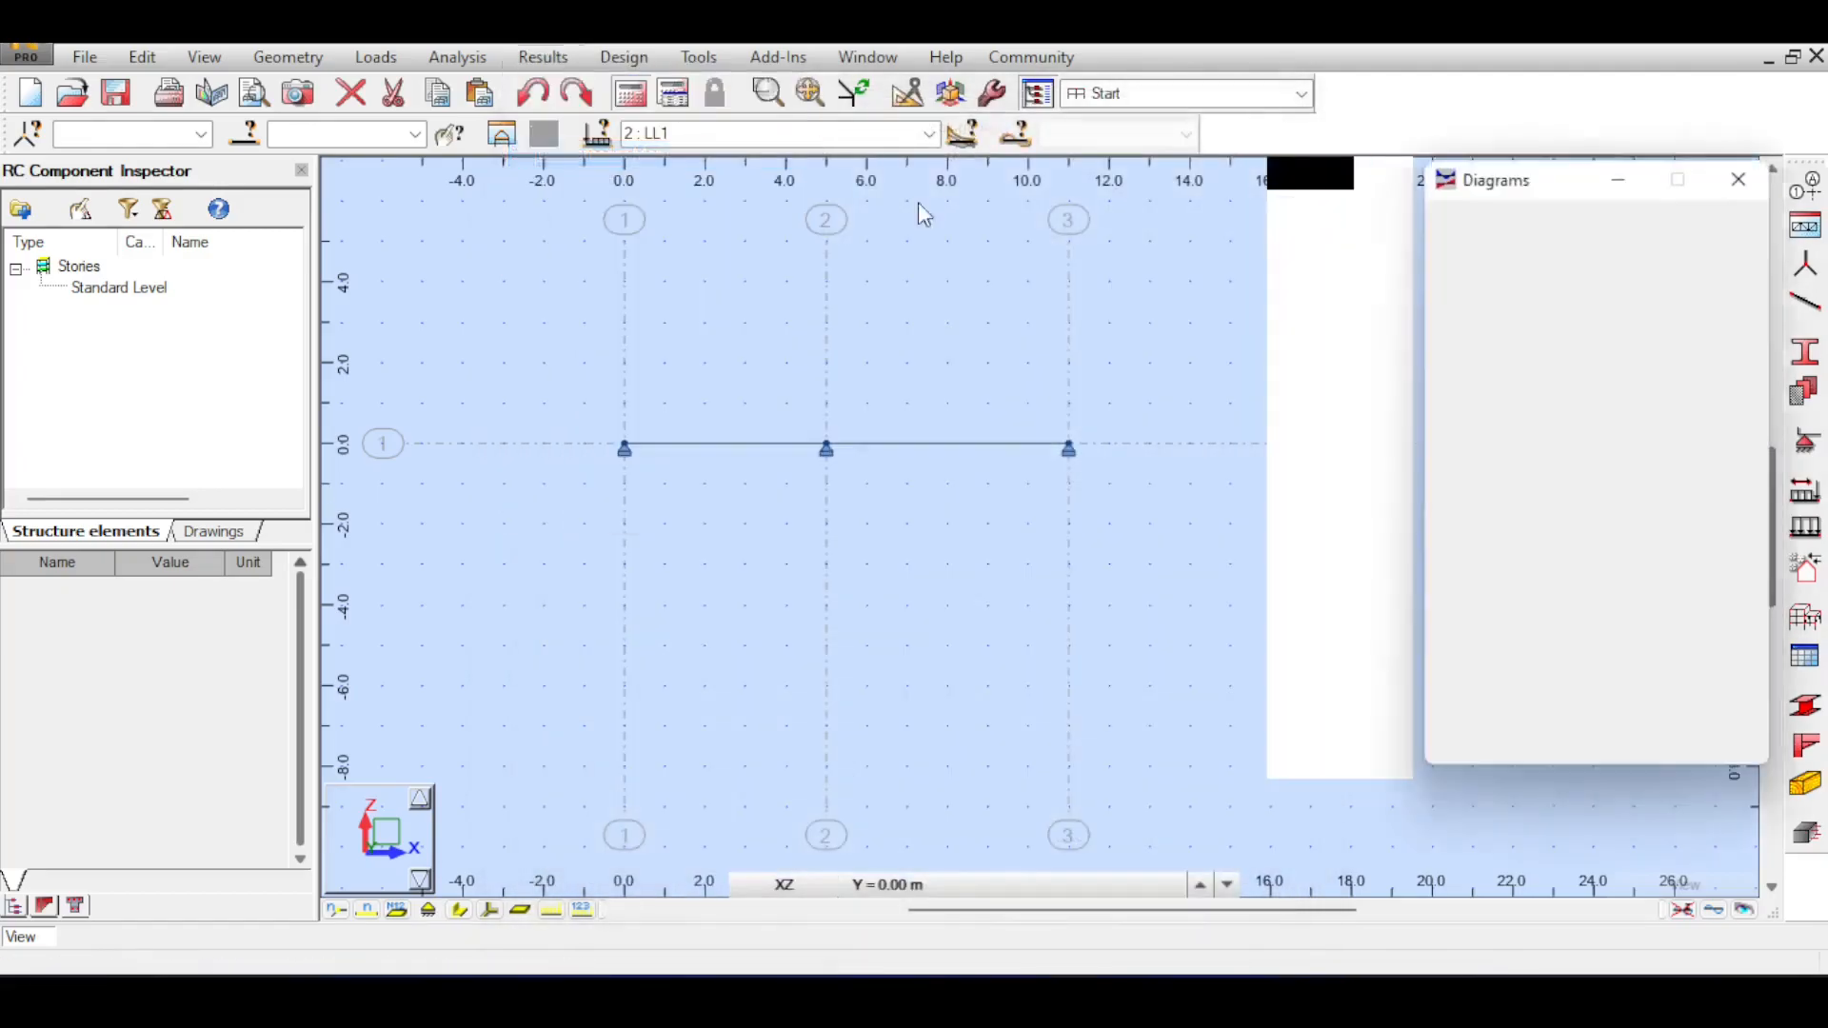
pyautogui.click(1500, 468)
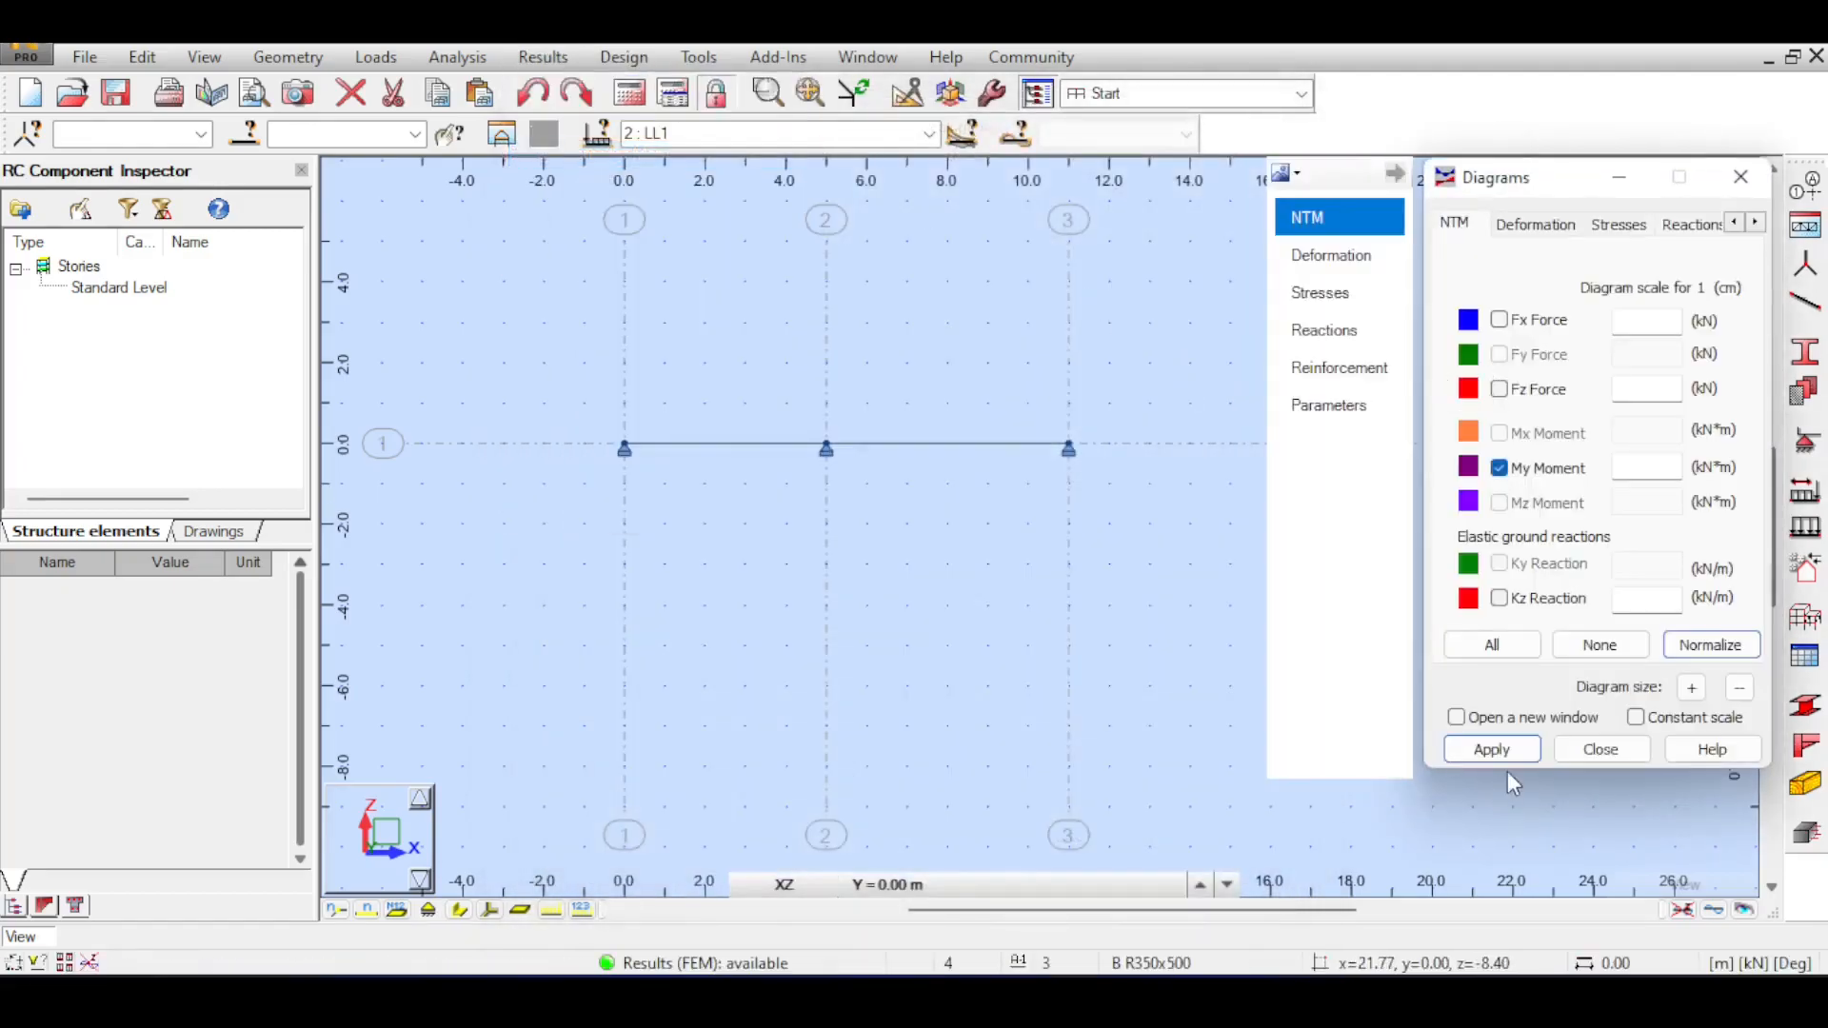
pyautogui.click(1493, 751)
pyautogui.moveTo(1202, 512); pyautogui.dragTo(1002, 482)
pyautogui.moveTo(714, 311); pyautogui.dragTo(889, 305)
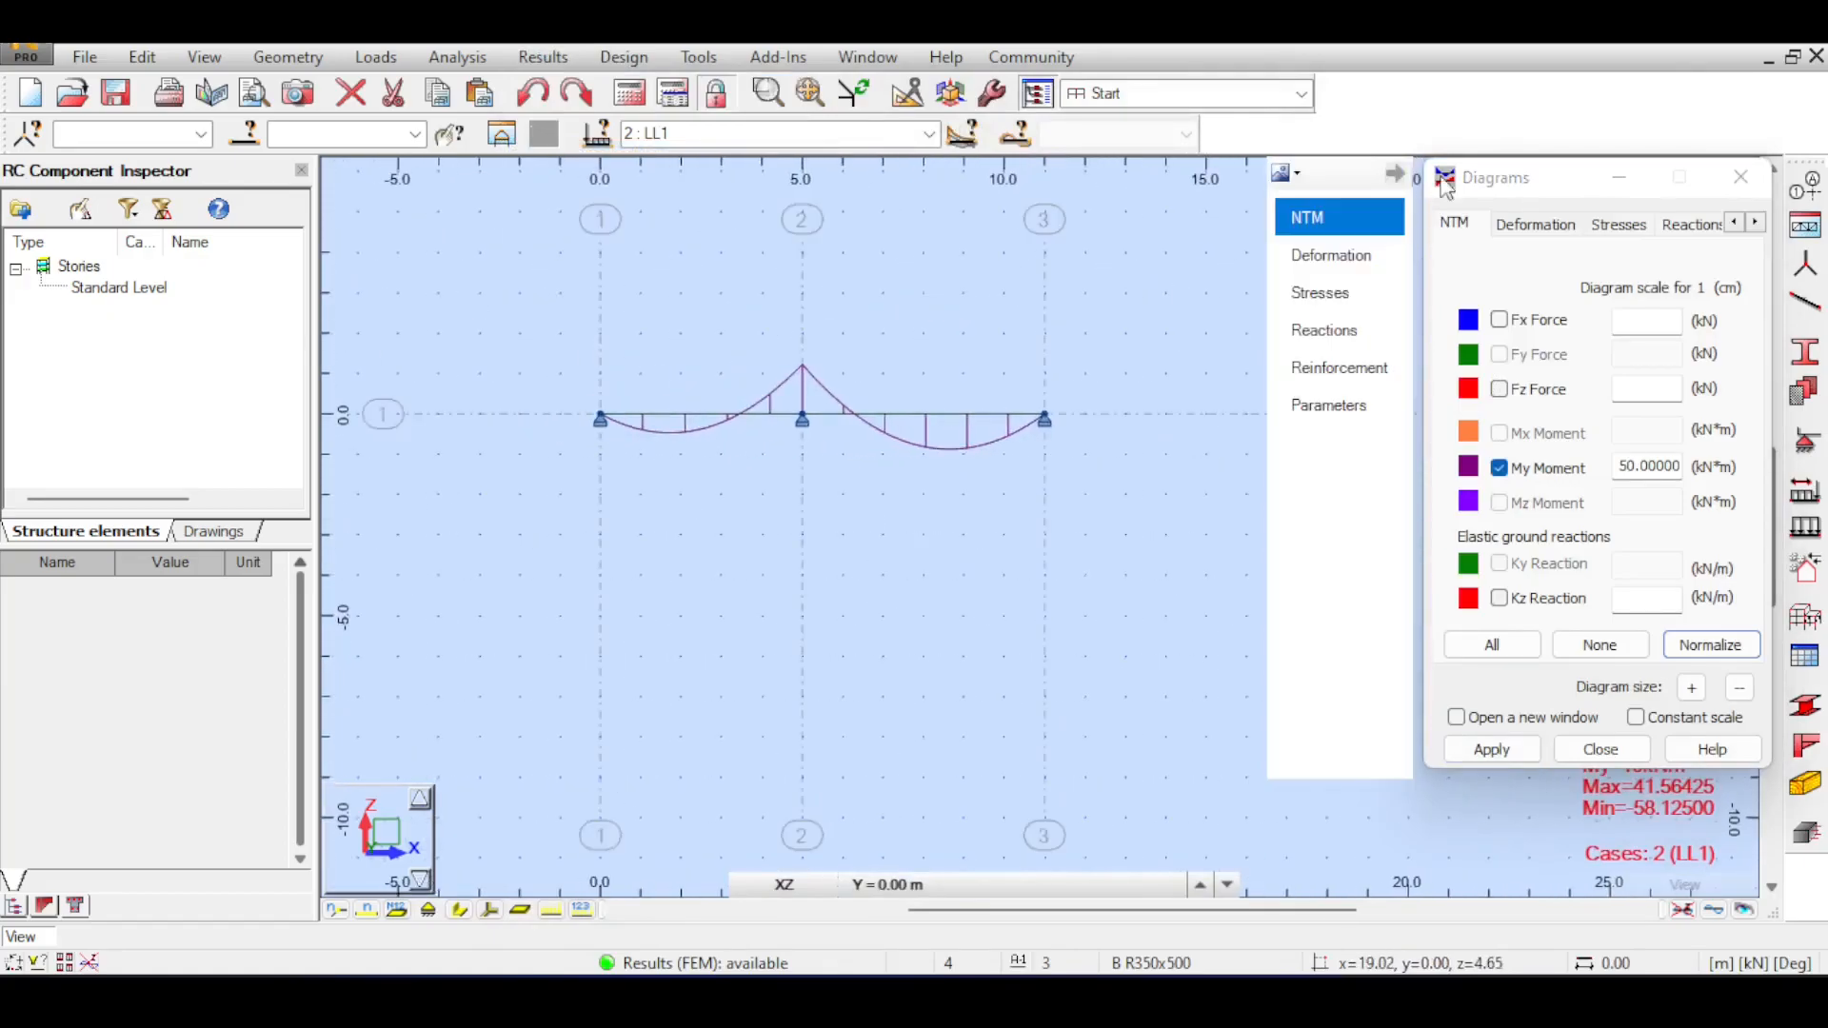
pyautogui.moveTo(1567, 186); pyautogui.dragTo(1266, 233)
pyautogui.click(1442, 228)
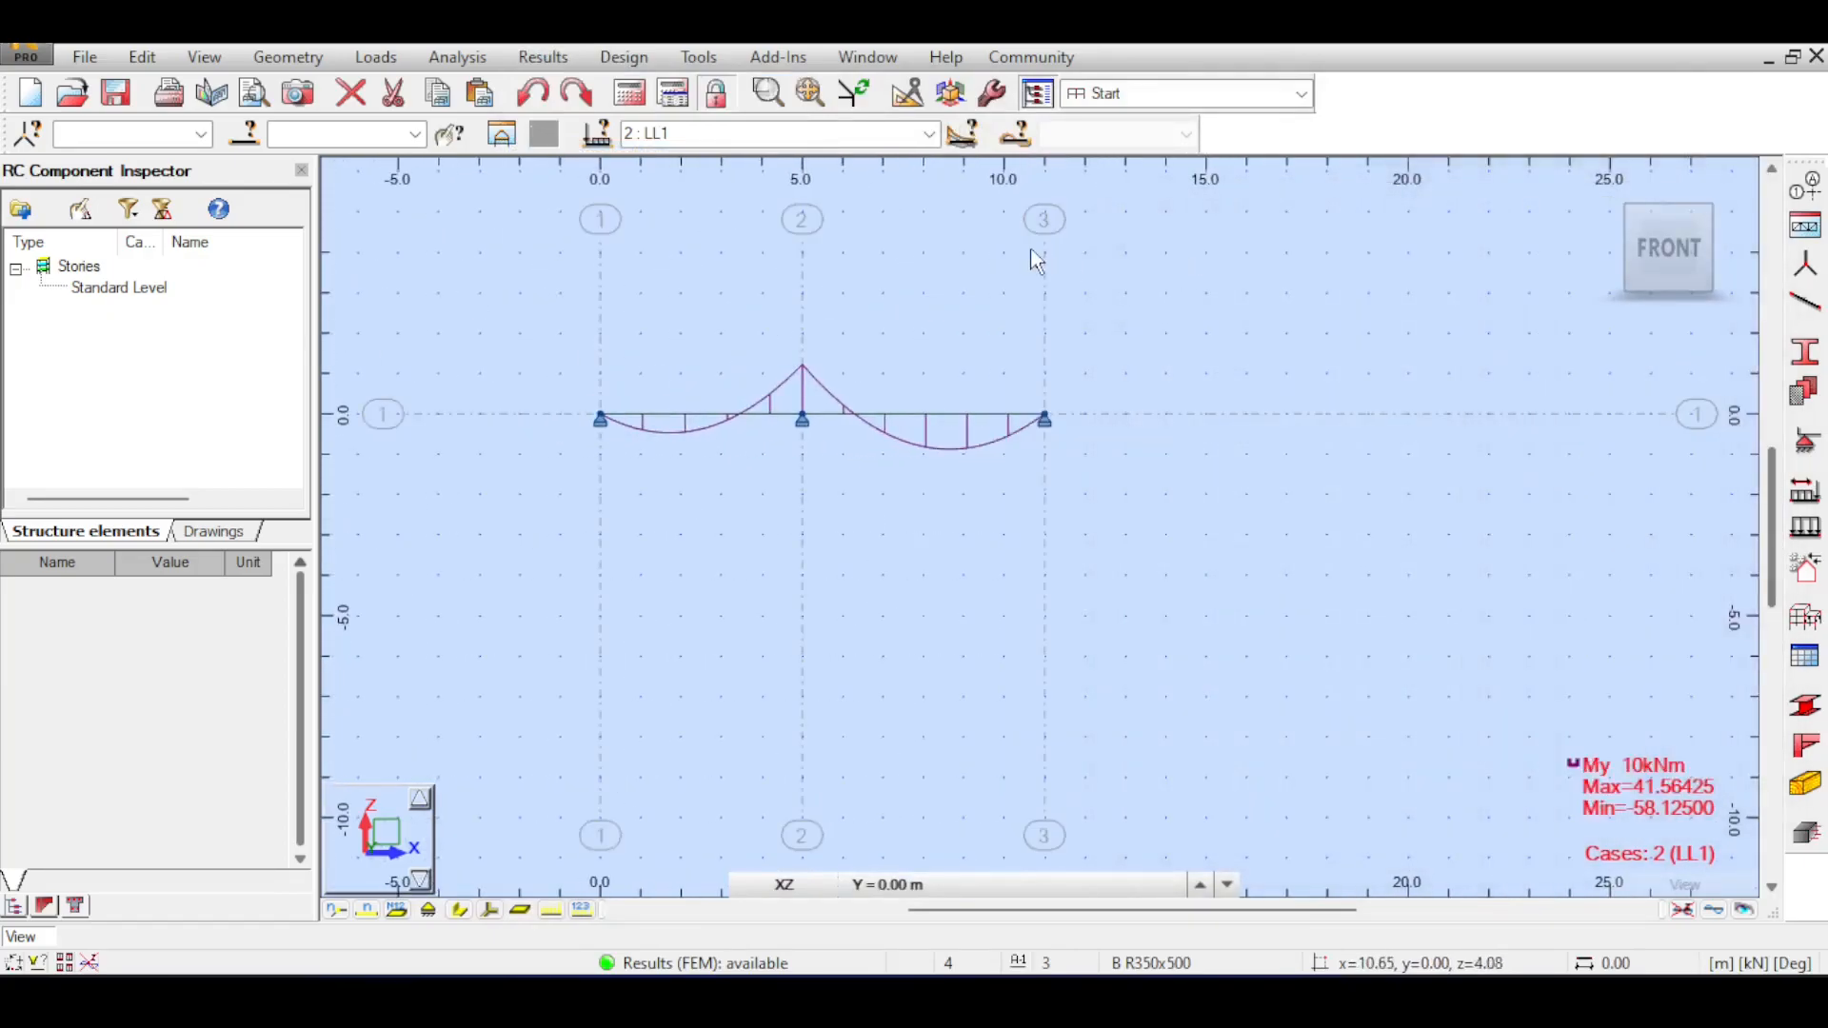
# Send both beam spans and their supports to provided RC reinforcement design, using simple cases DL1 and LL1 for the beams and spread footings.
pyautogui.moveTo(526, 277); pyautogui.dragTo(1183, 543)
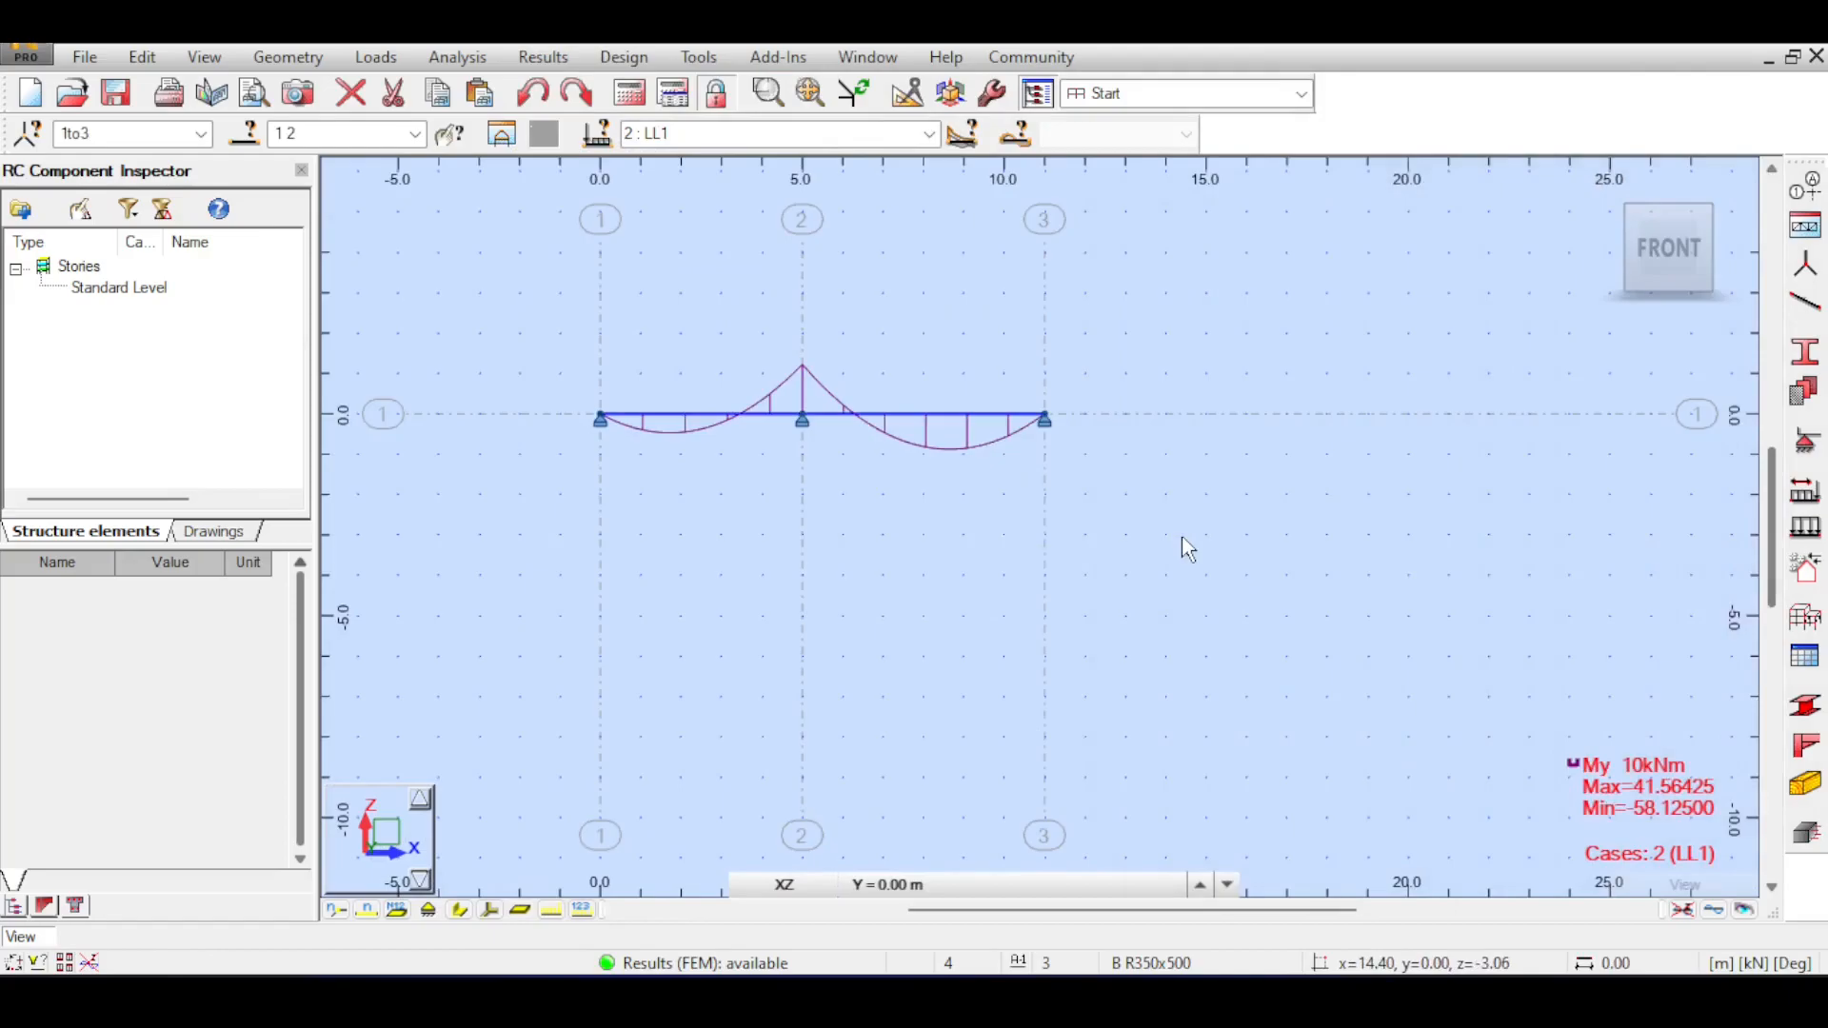
pyautogui.click(623, 57)
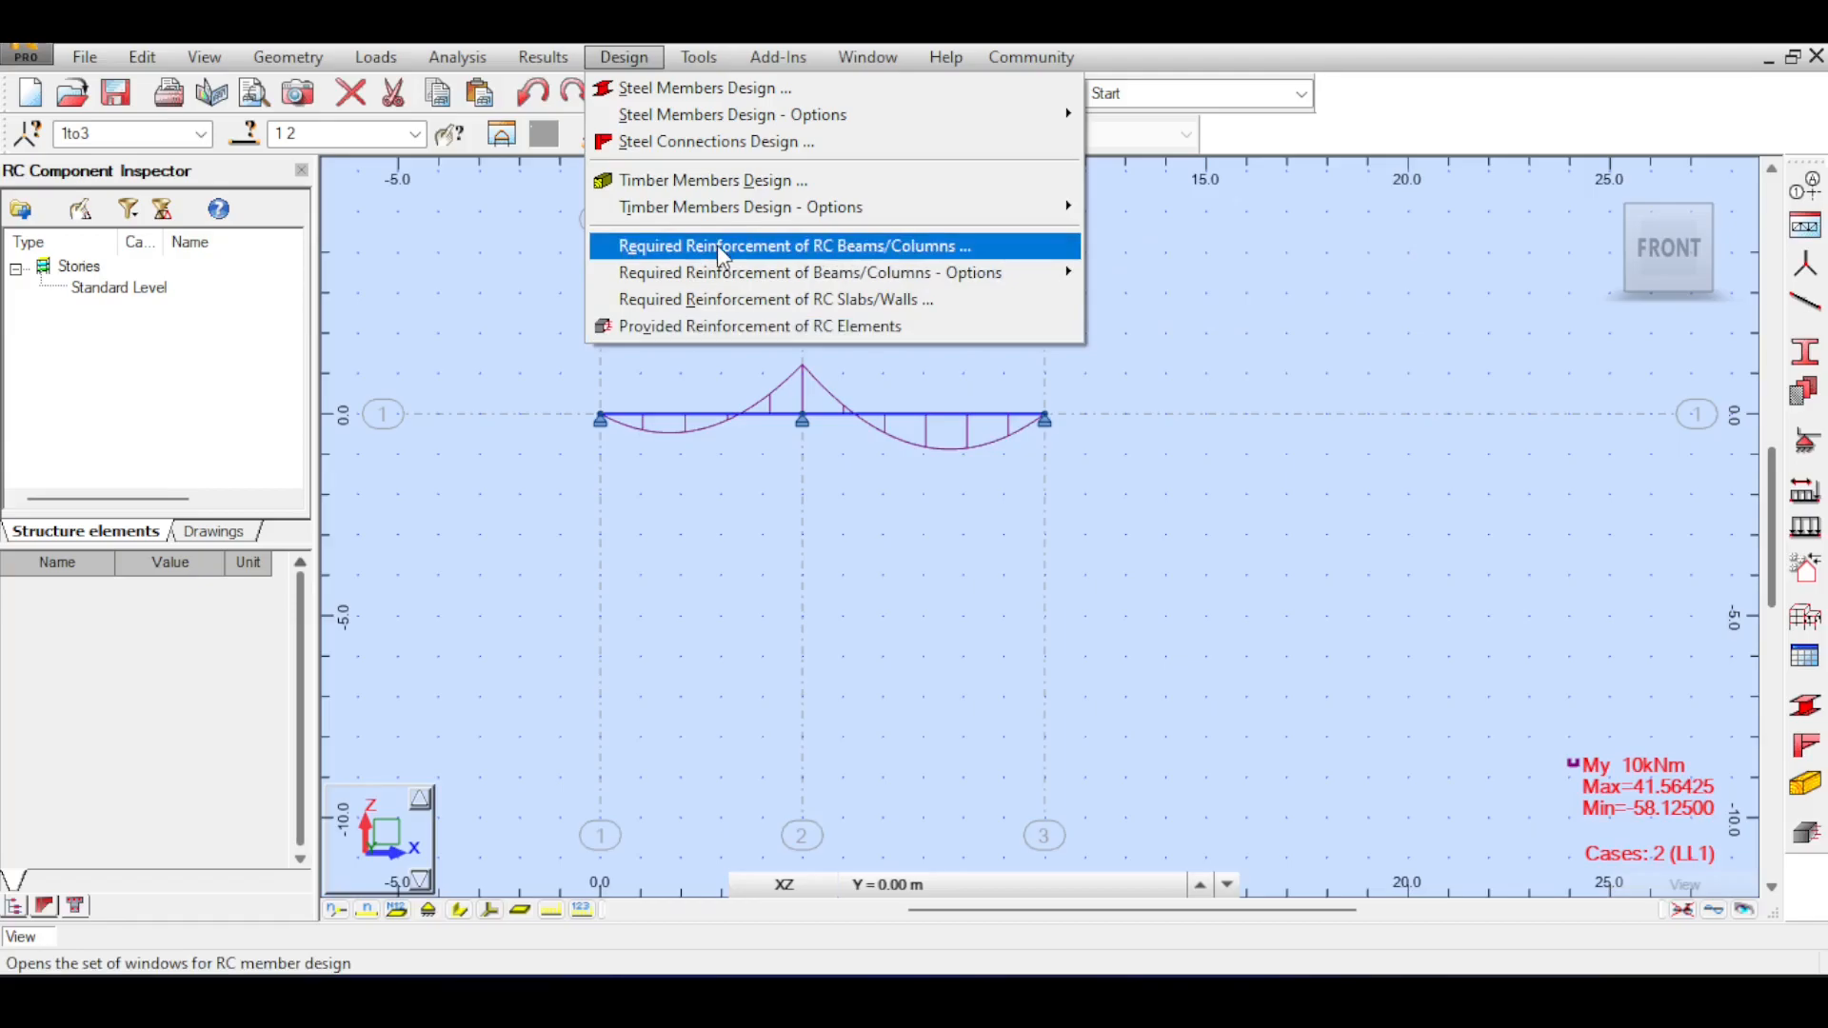
pyautogui.click(754, 333)
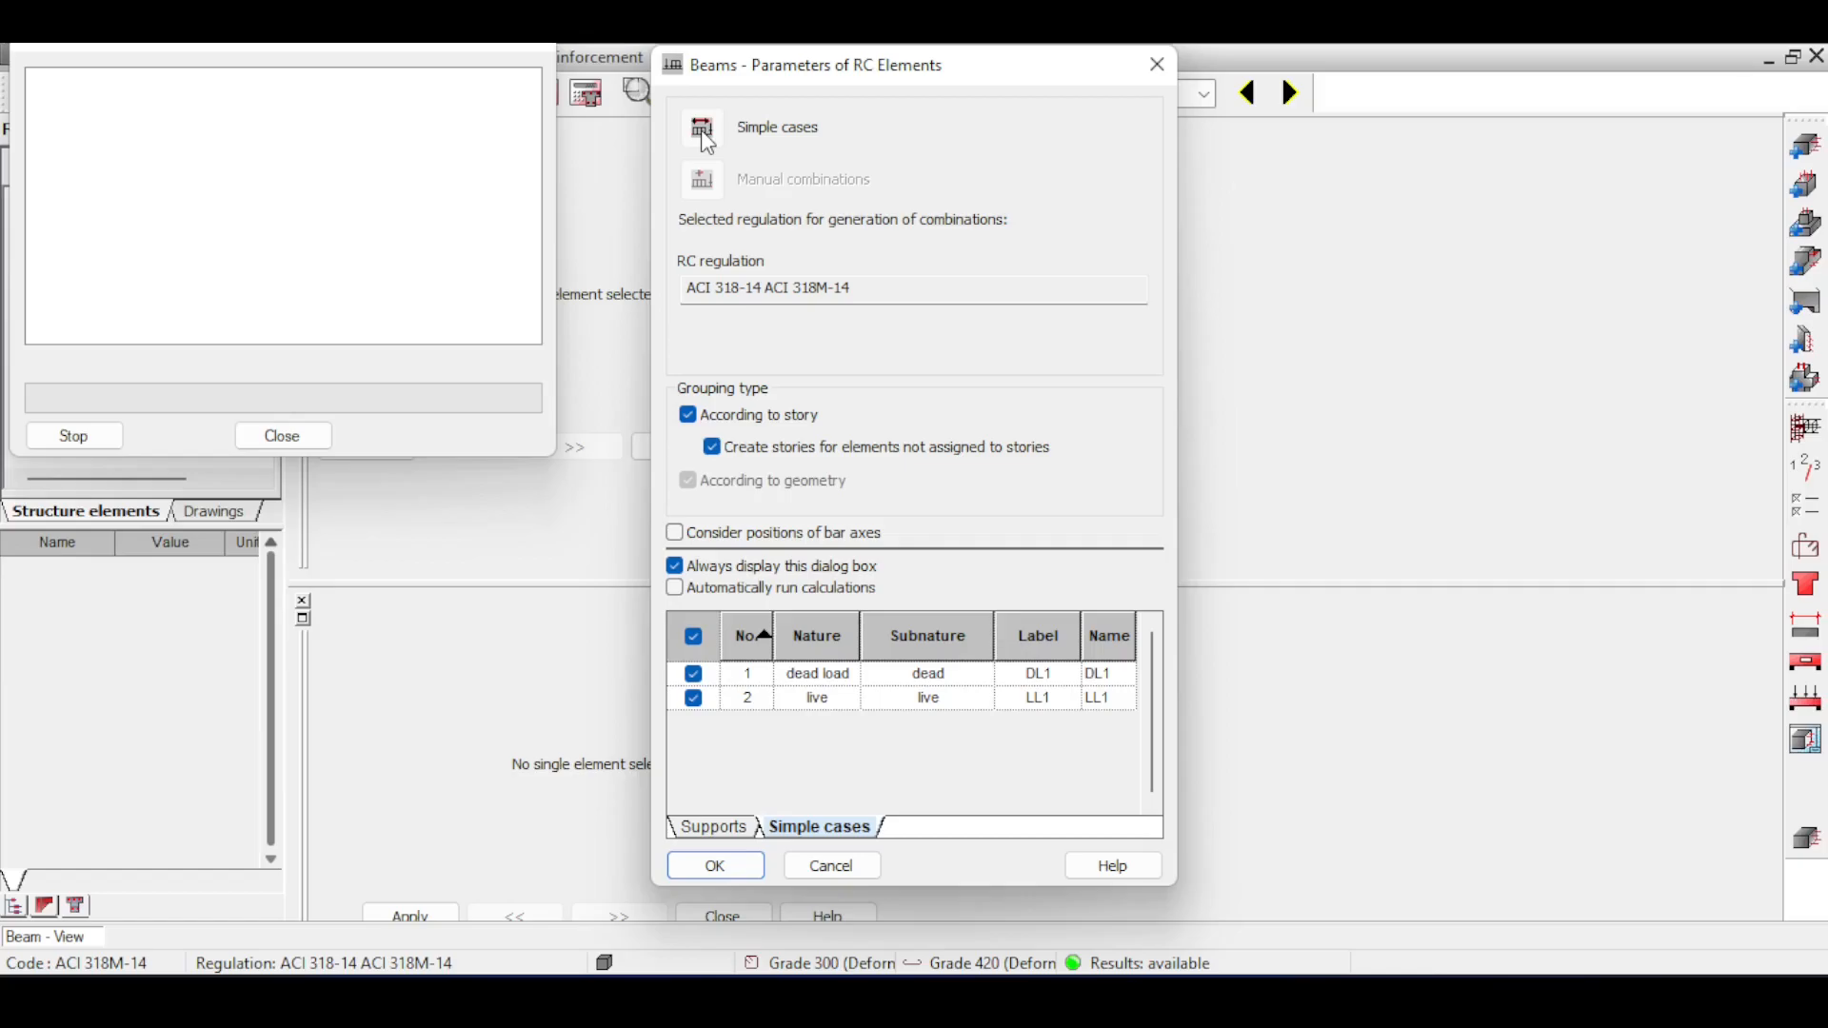
pyautogui.click(716, 864)
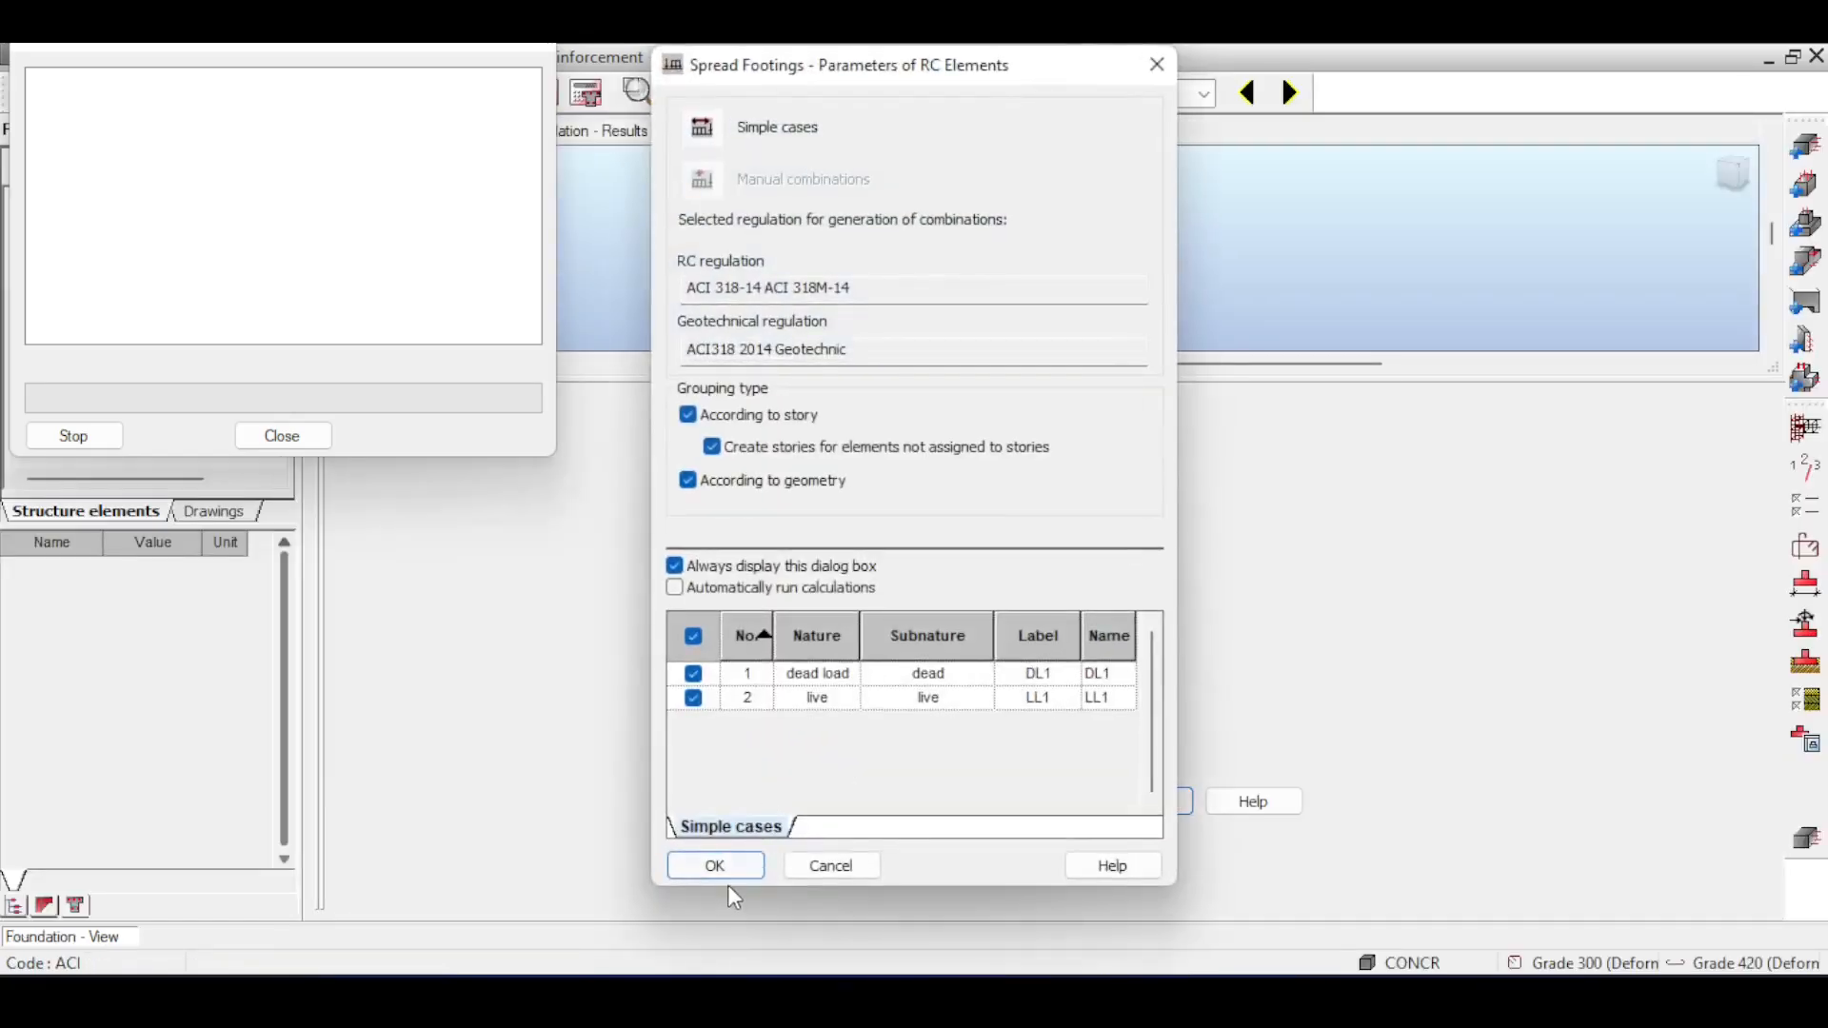
pyautogui.click(735, 872)
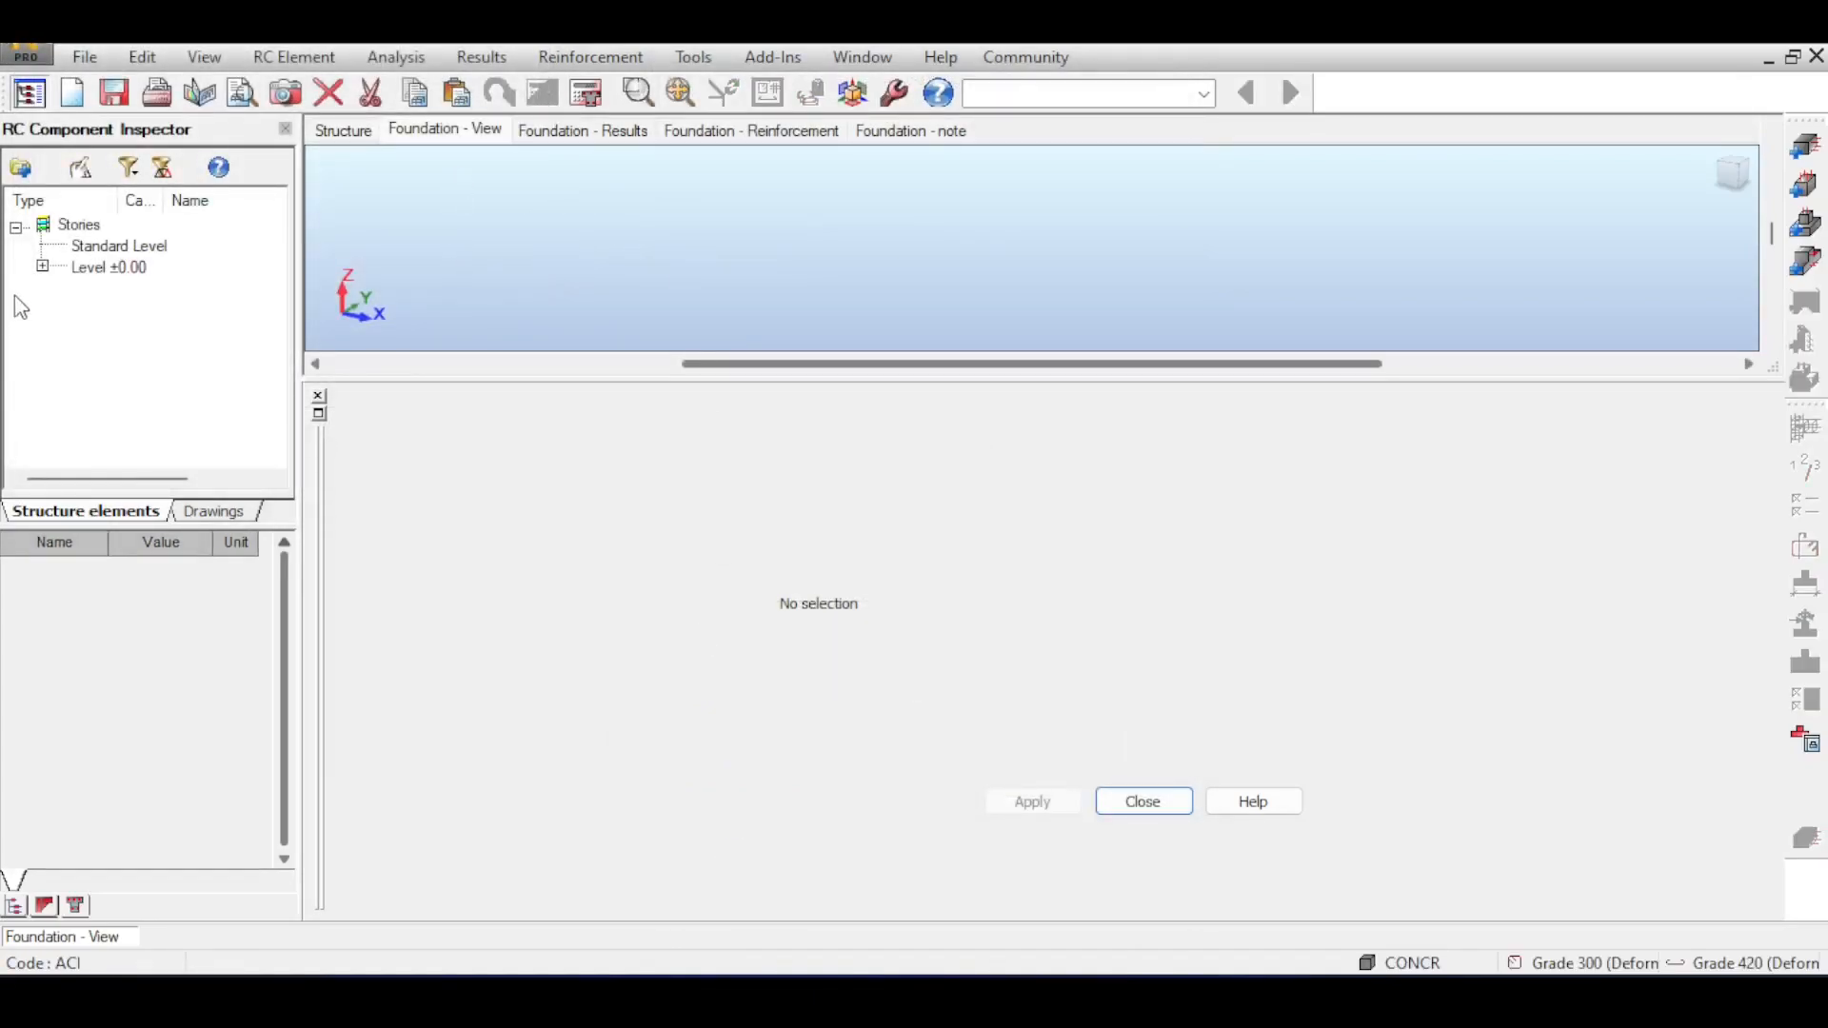
# Open Beam1...2 from Level ±0.00 for reinforcement design and arrange its section and geometry settings below the beam view.
pyautogui.click(80, 275)
pyautogui.click(43, 267)
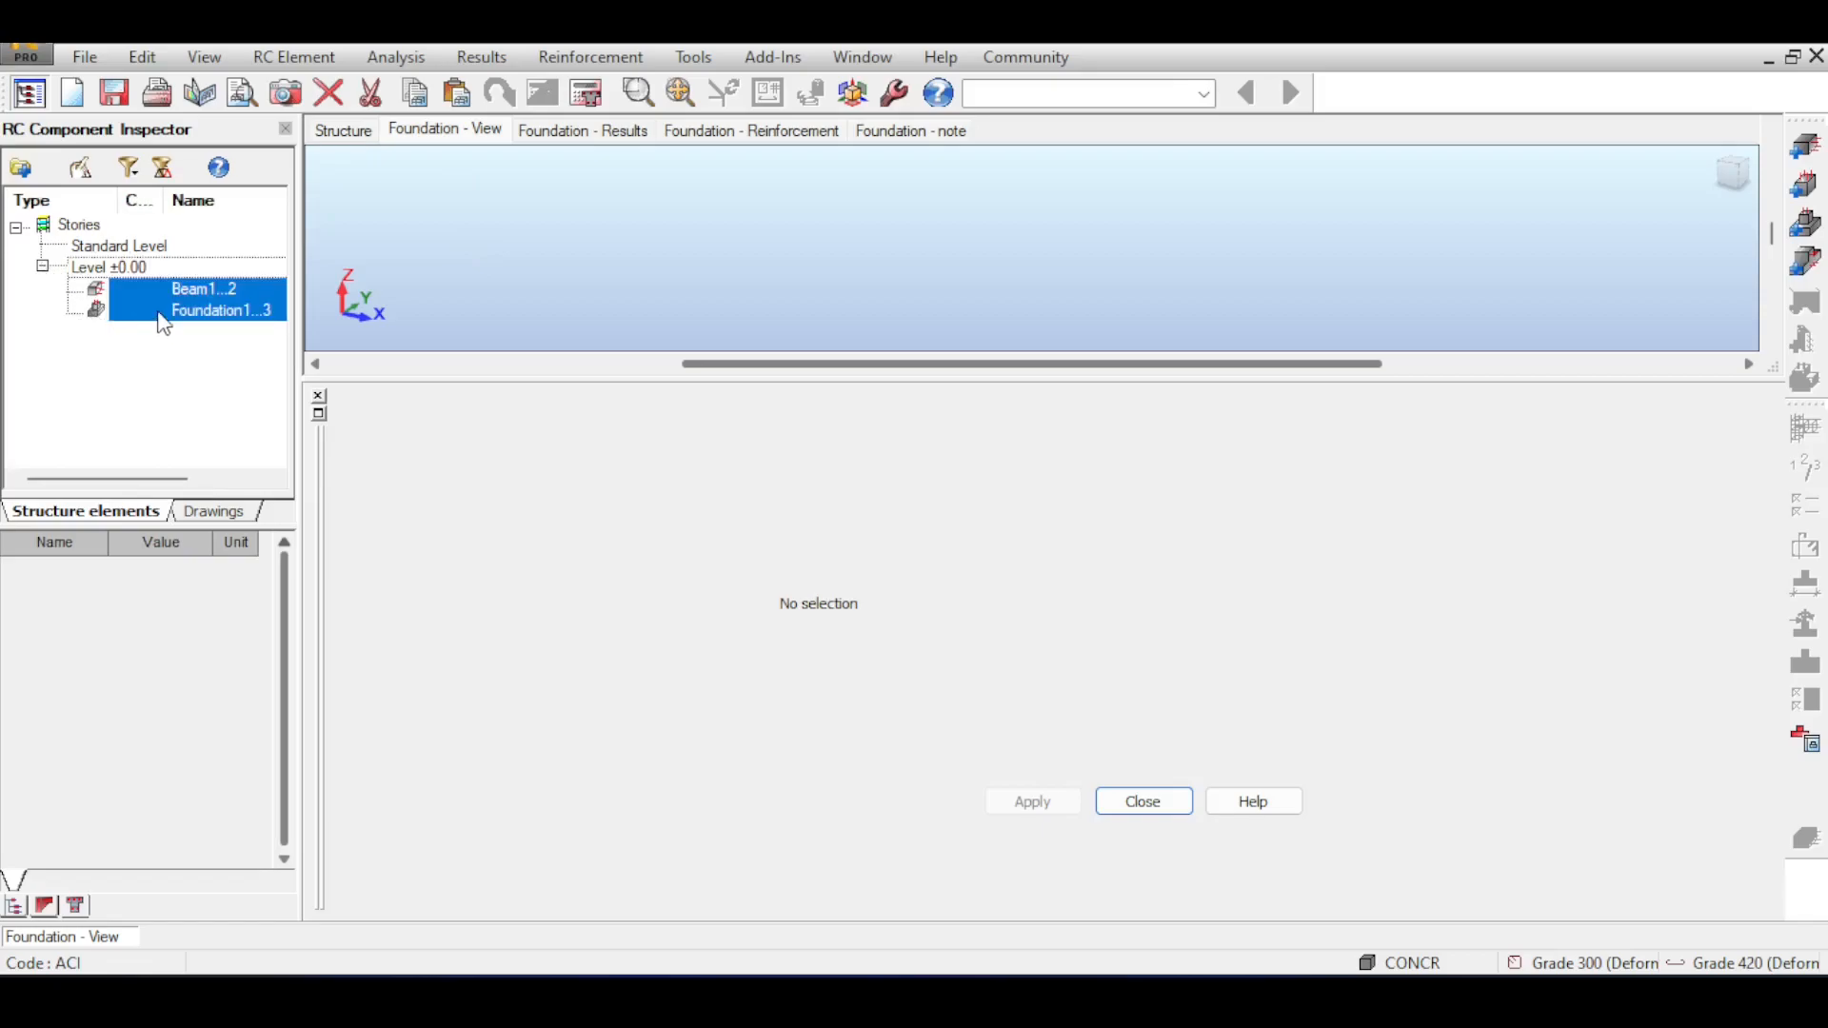
pyautogui.click(196, 289)
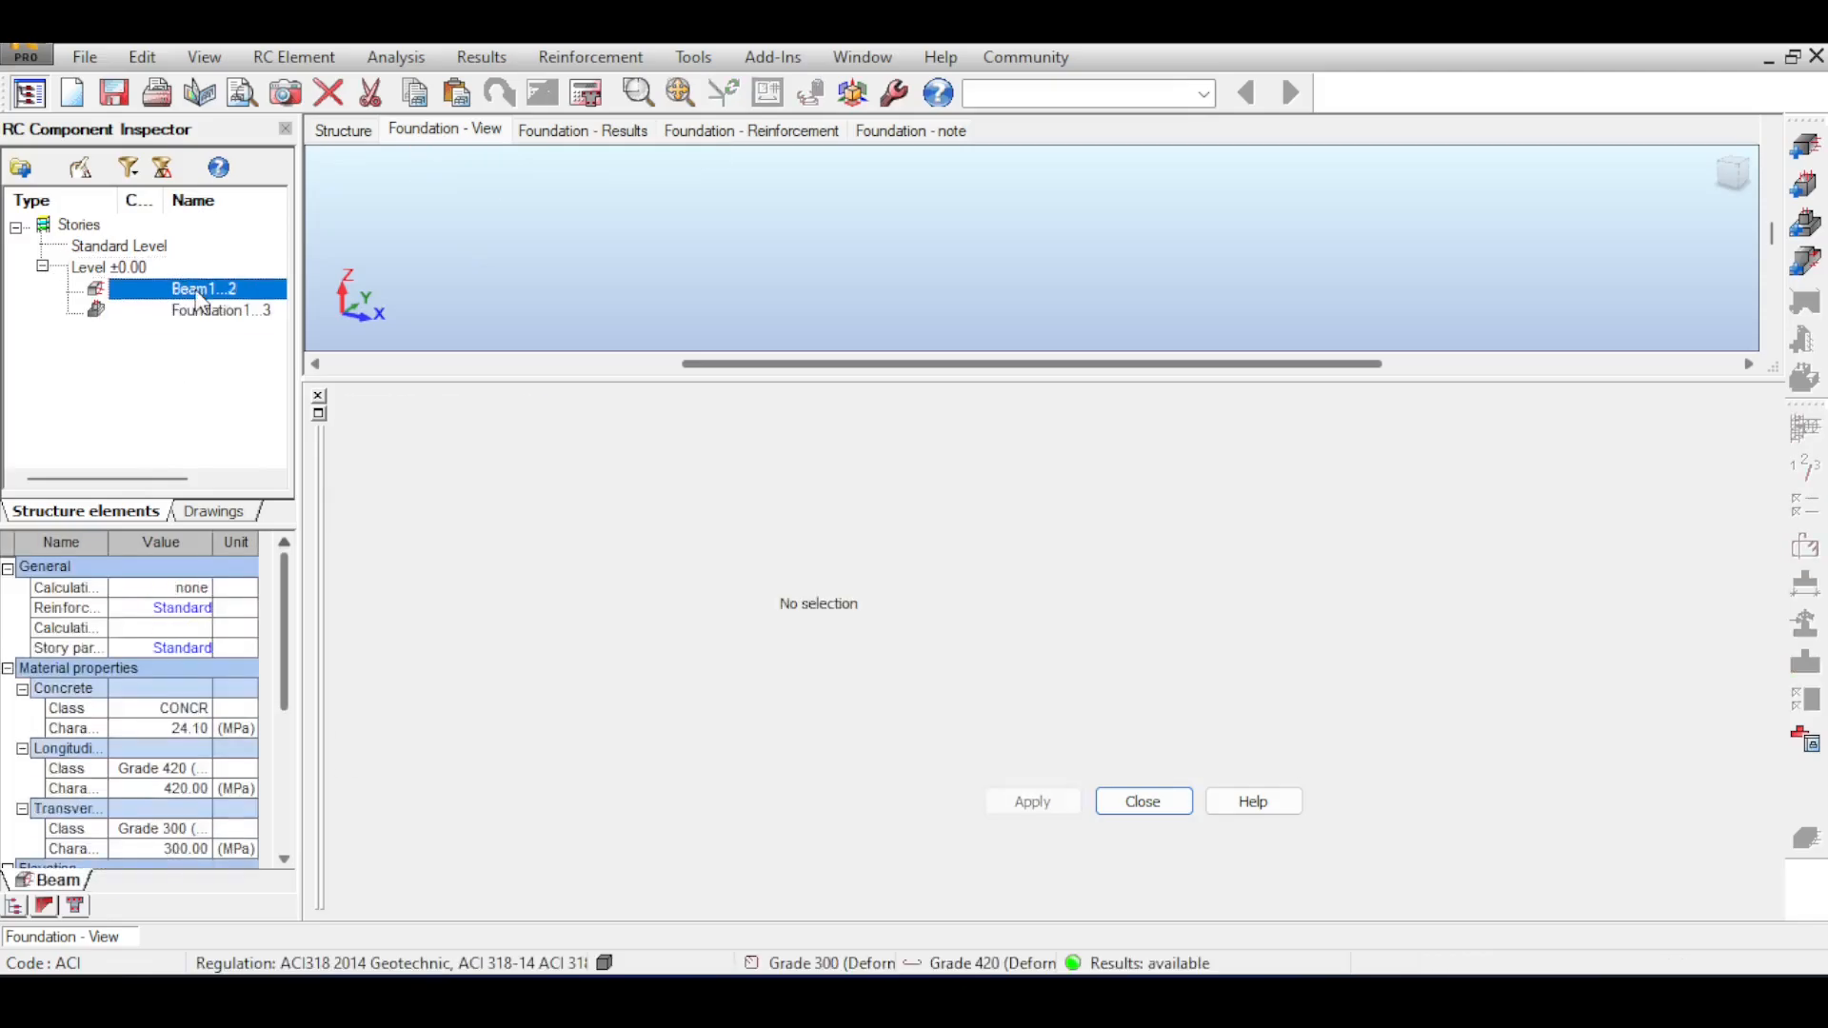
pyautogui.doubleClick(200, 295)
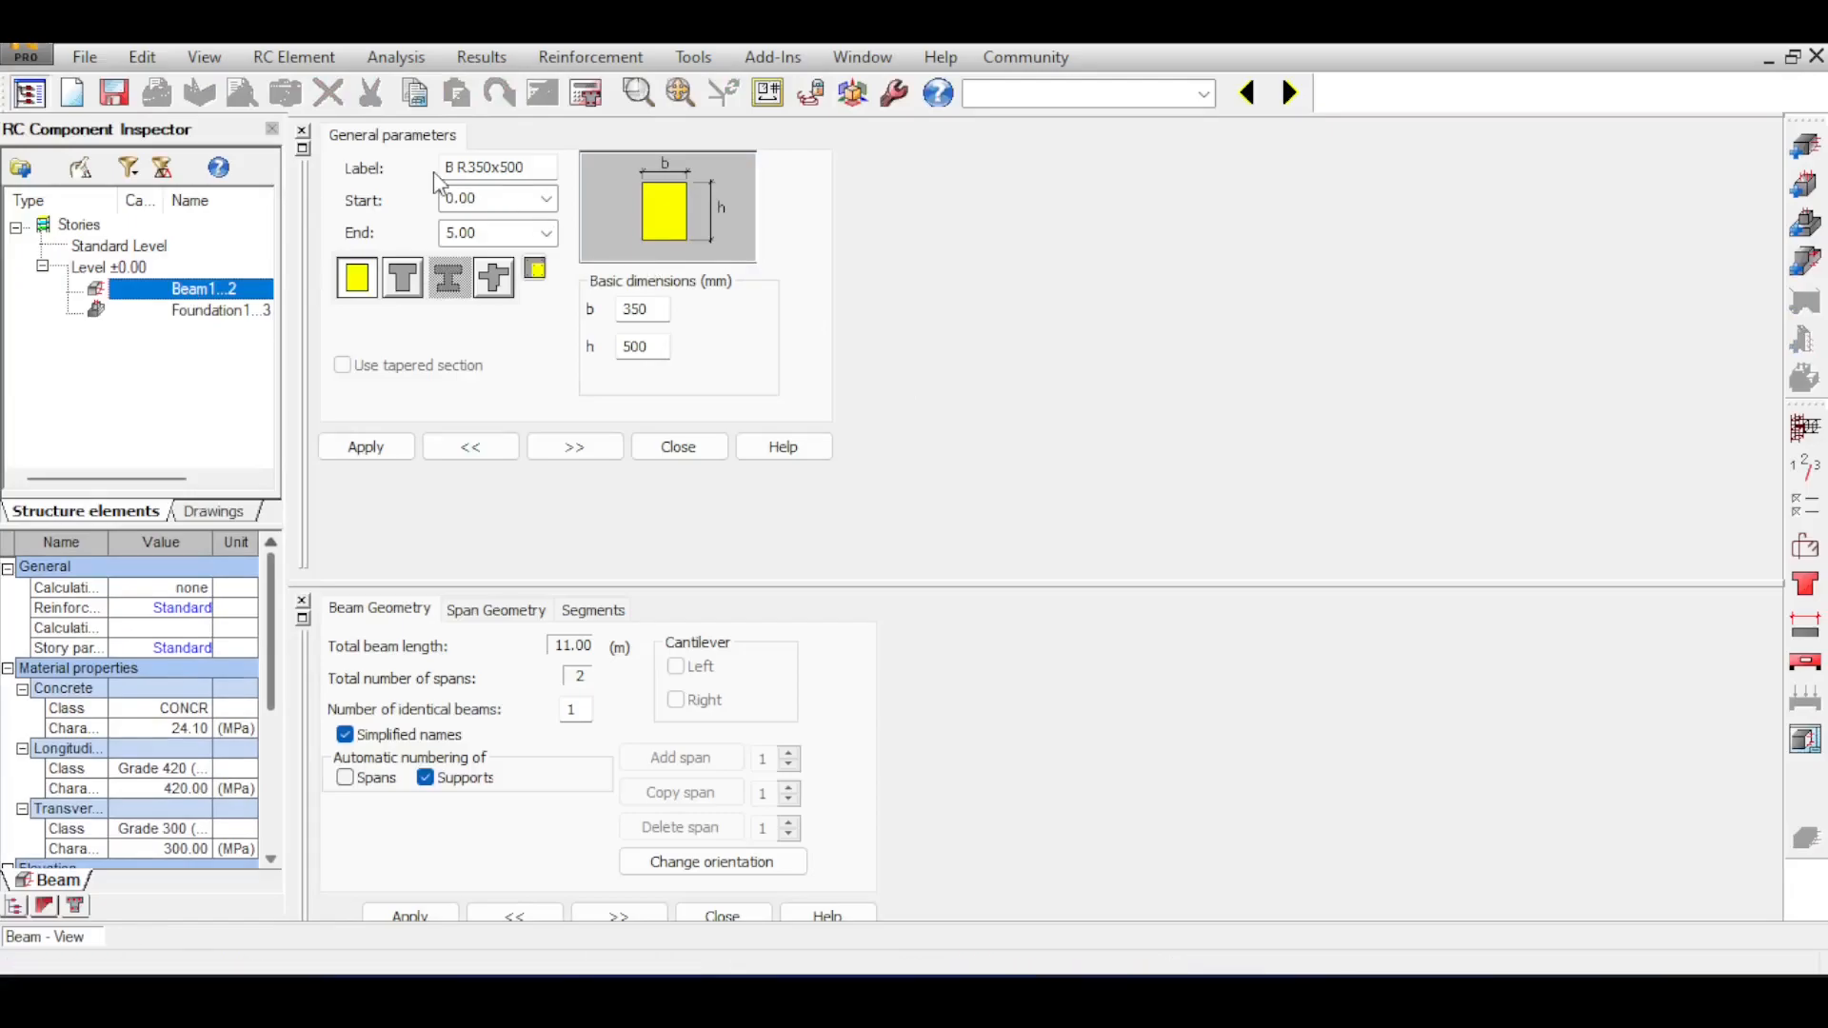
pyautogui.click(303, 151)
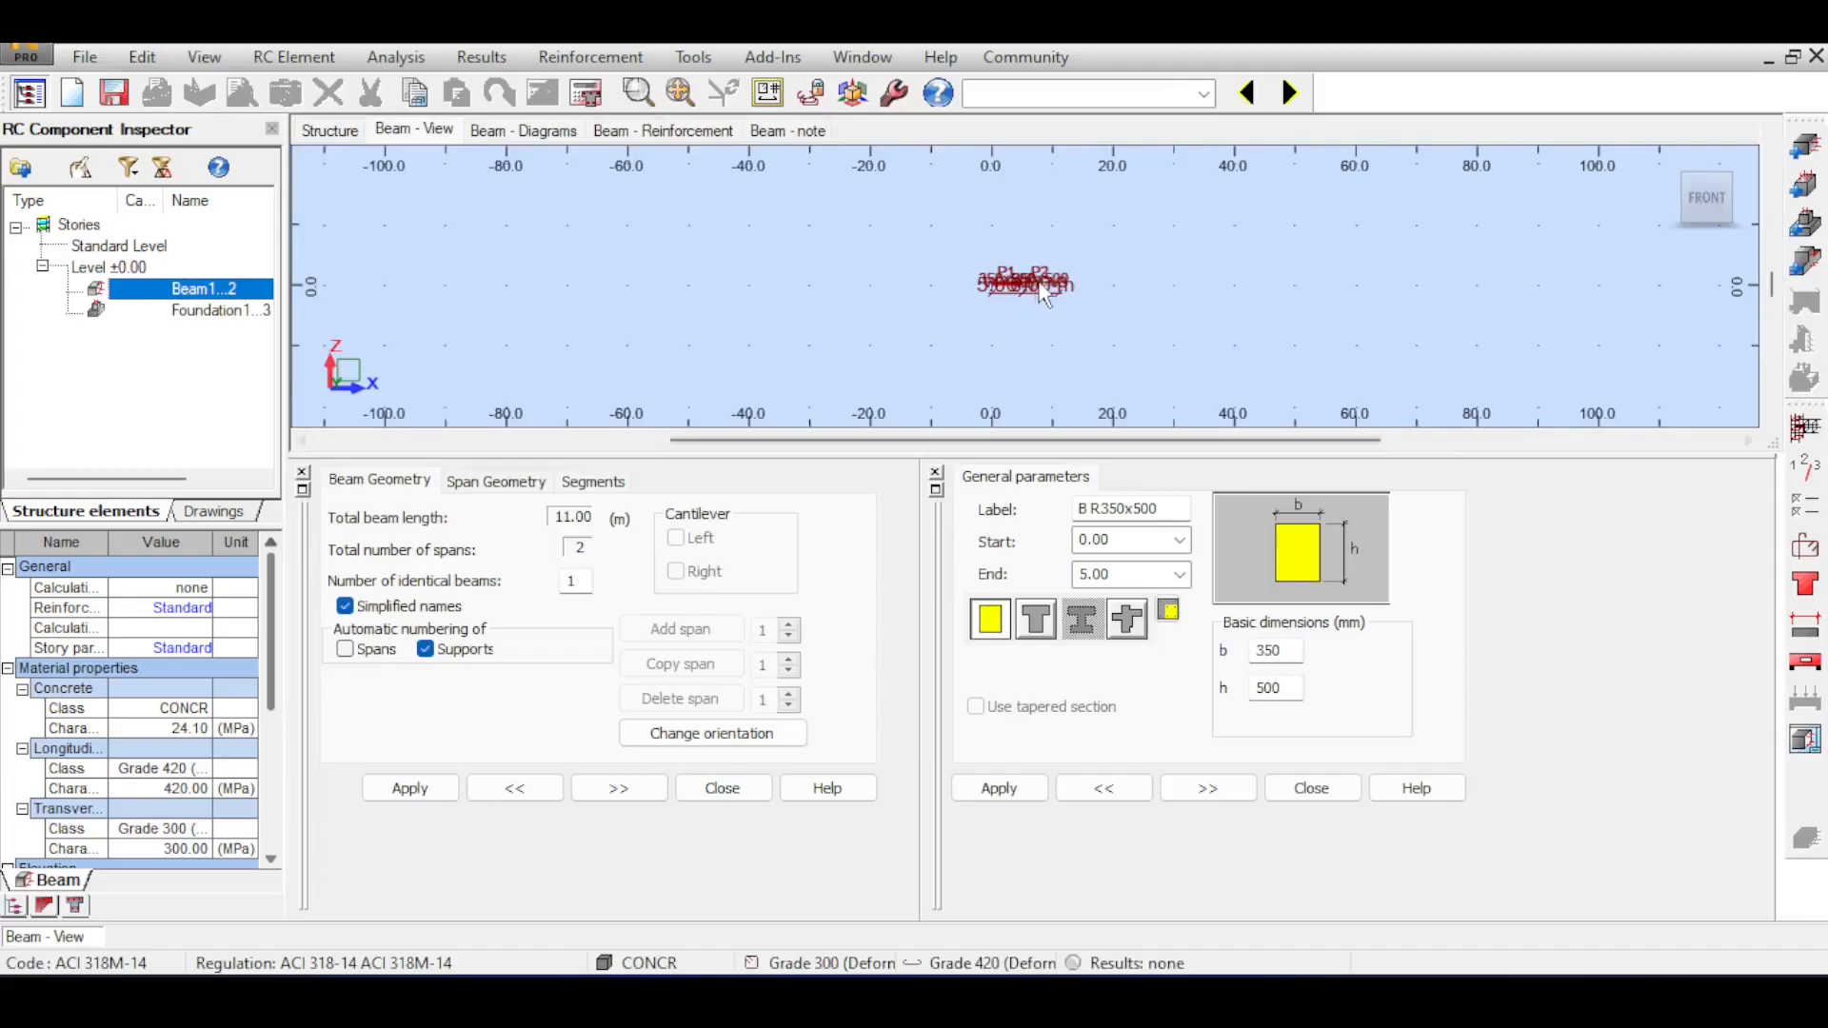
pyautogui.scroll(5, 1045, 293)
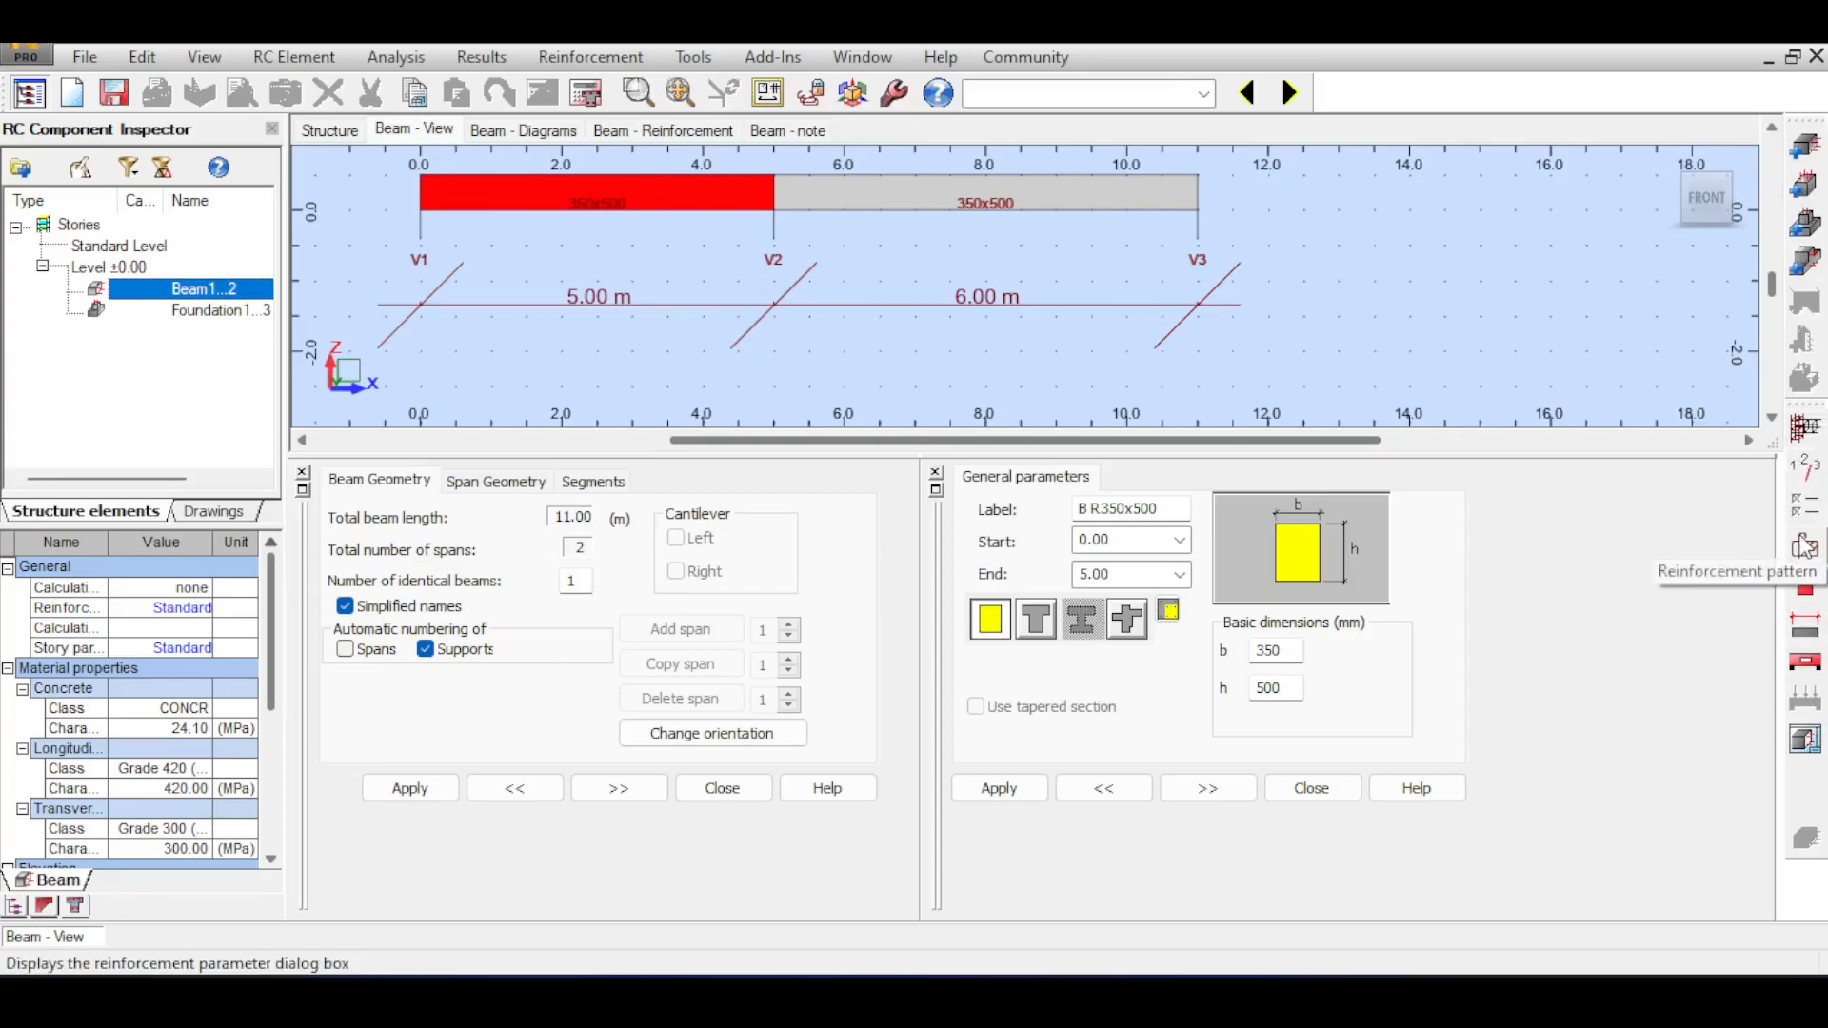
# Set the left and right support widths of span P1 to 0.5 m.
pyautogui.click(489, 482)
pyautogui.click(456, 598)
pyautogui.write('0.5')
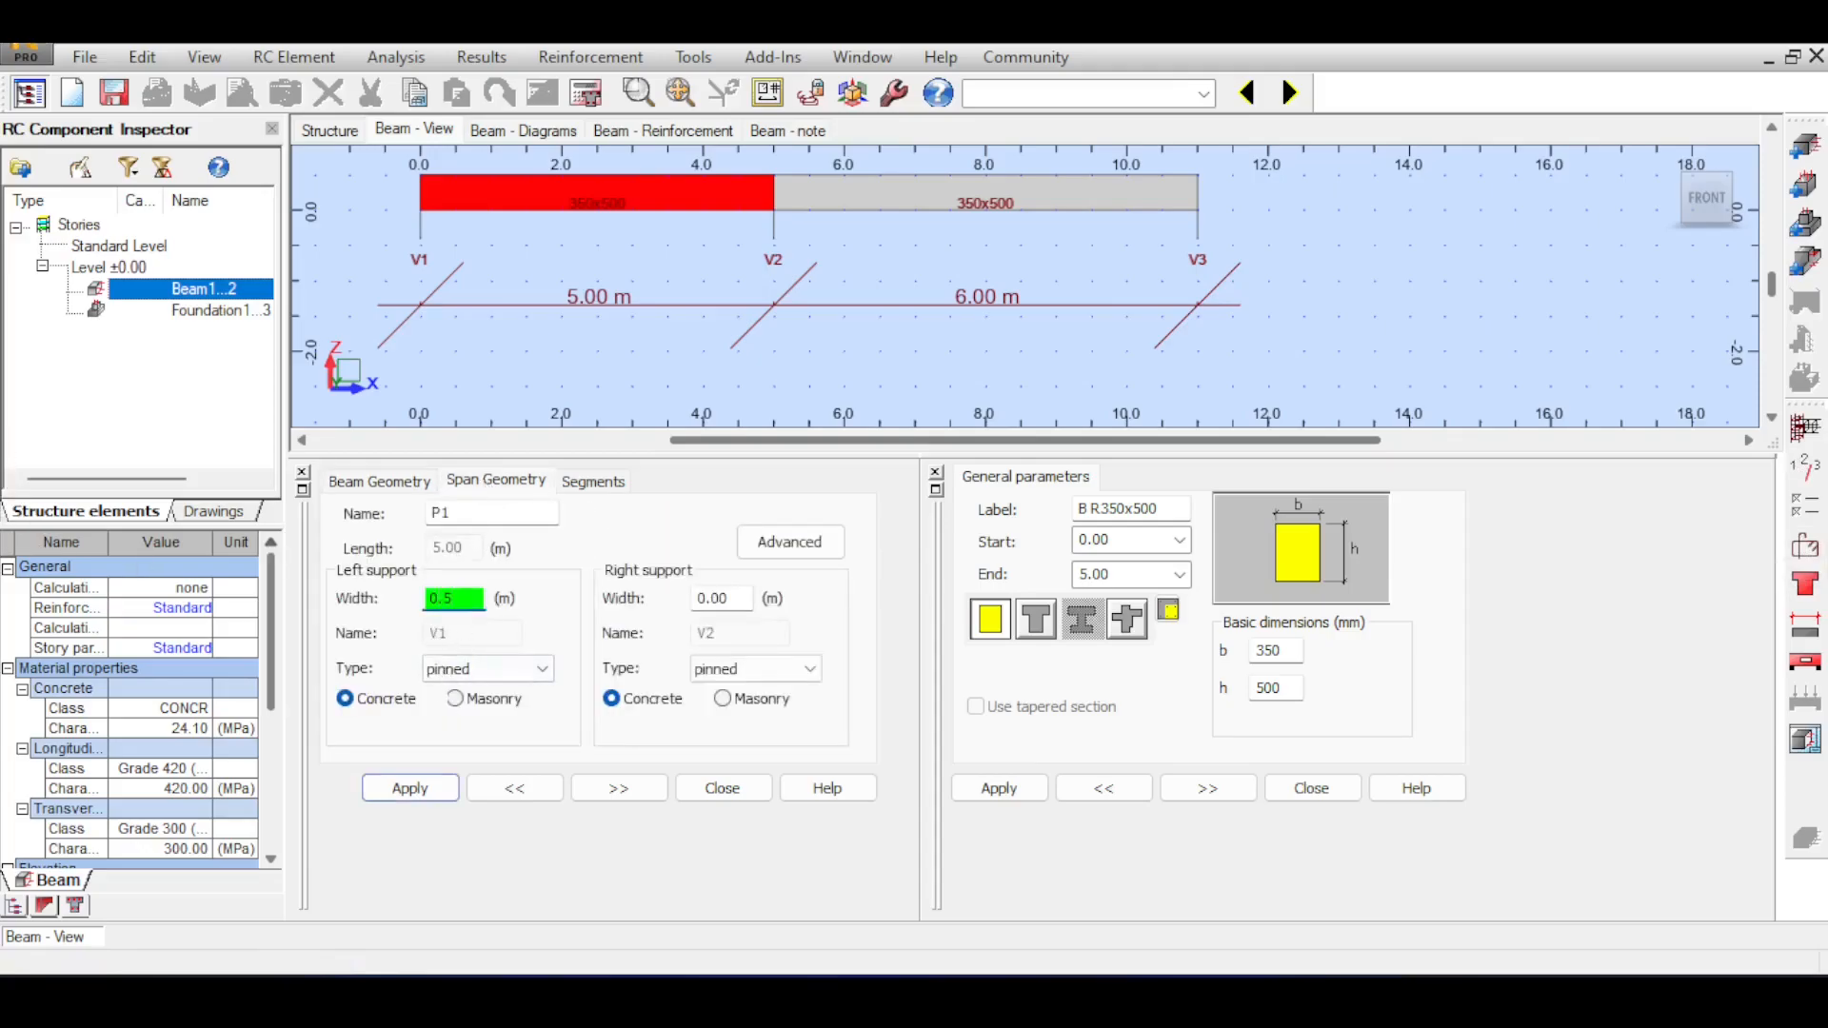
pyautogui.click(728, 598)
pyautogui.write('0.5')
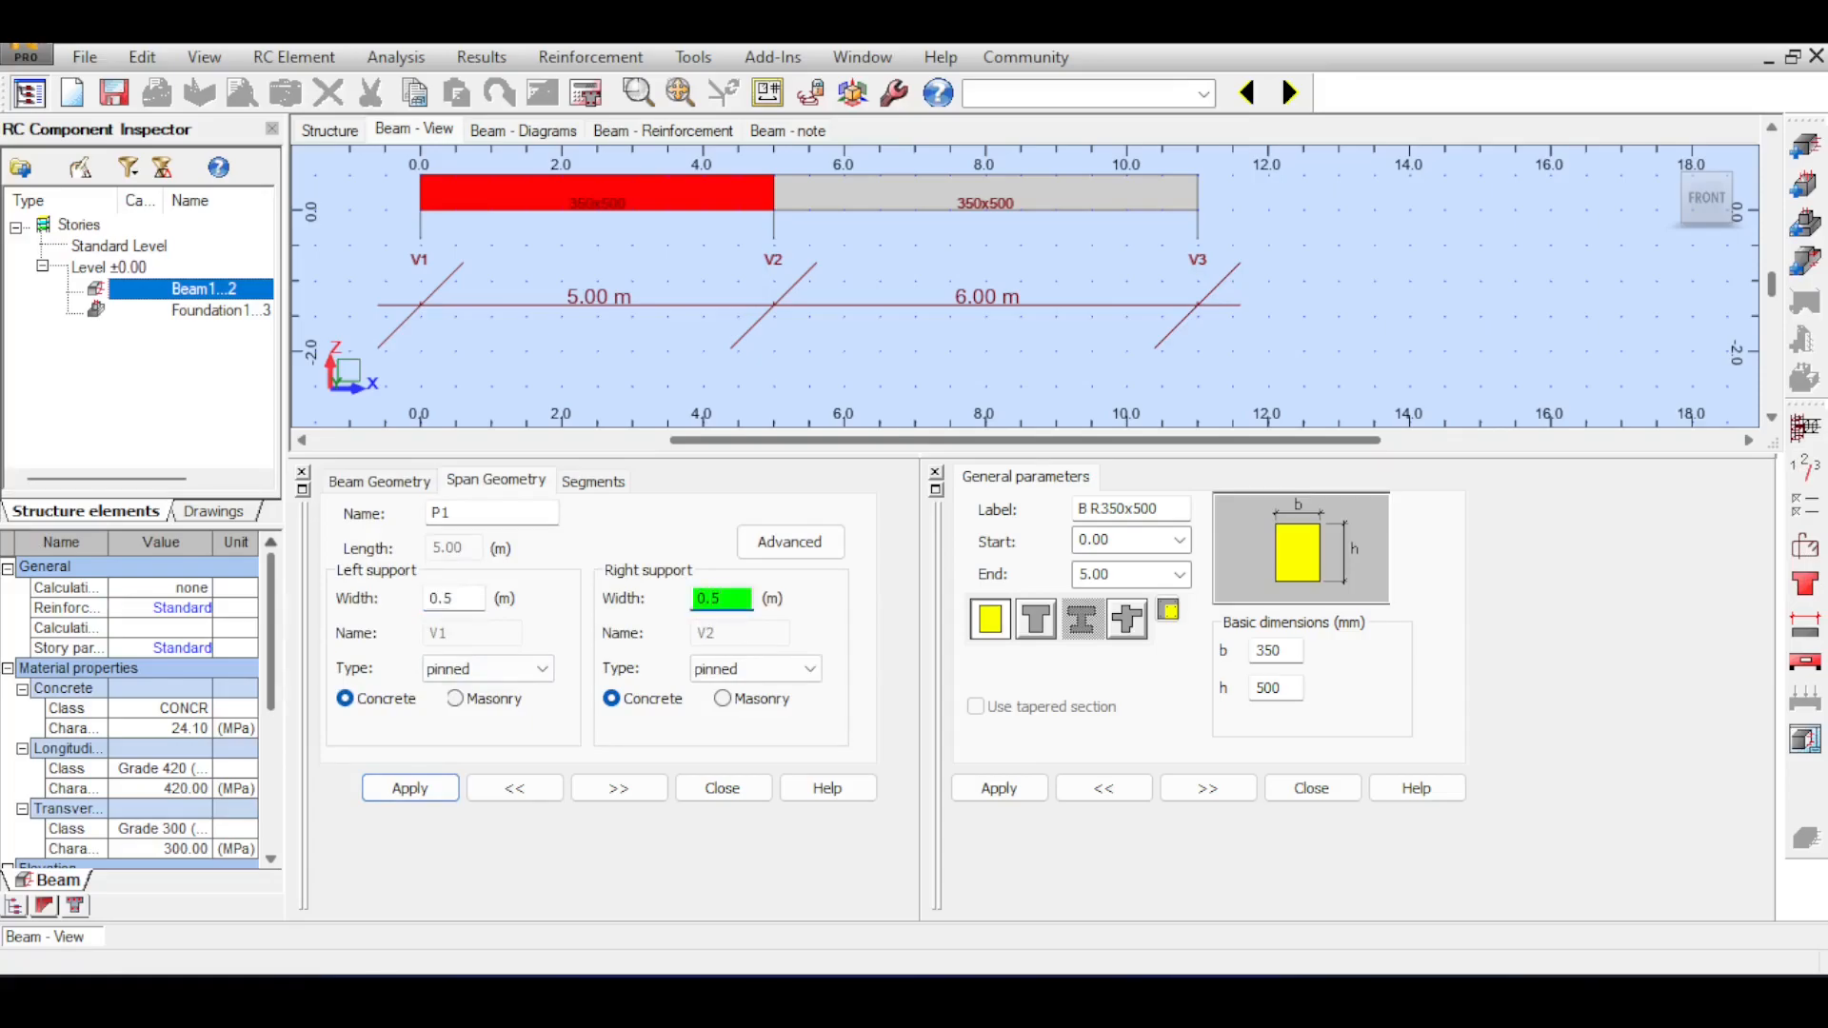
pyautogui.click(410, 788)
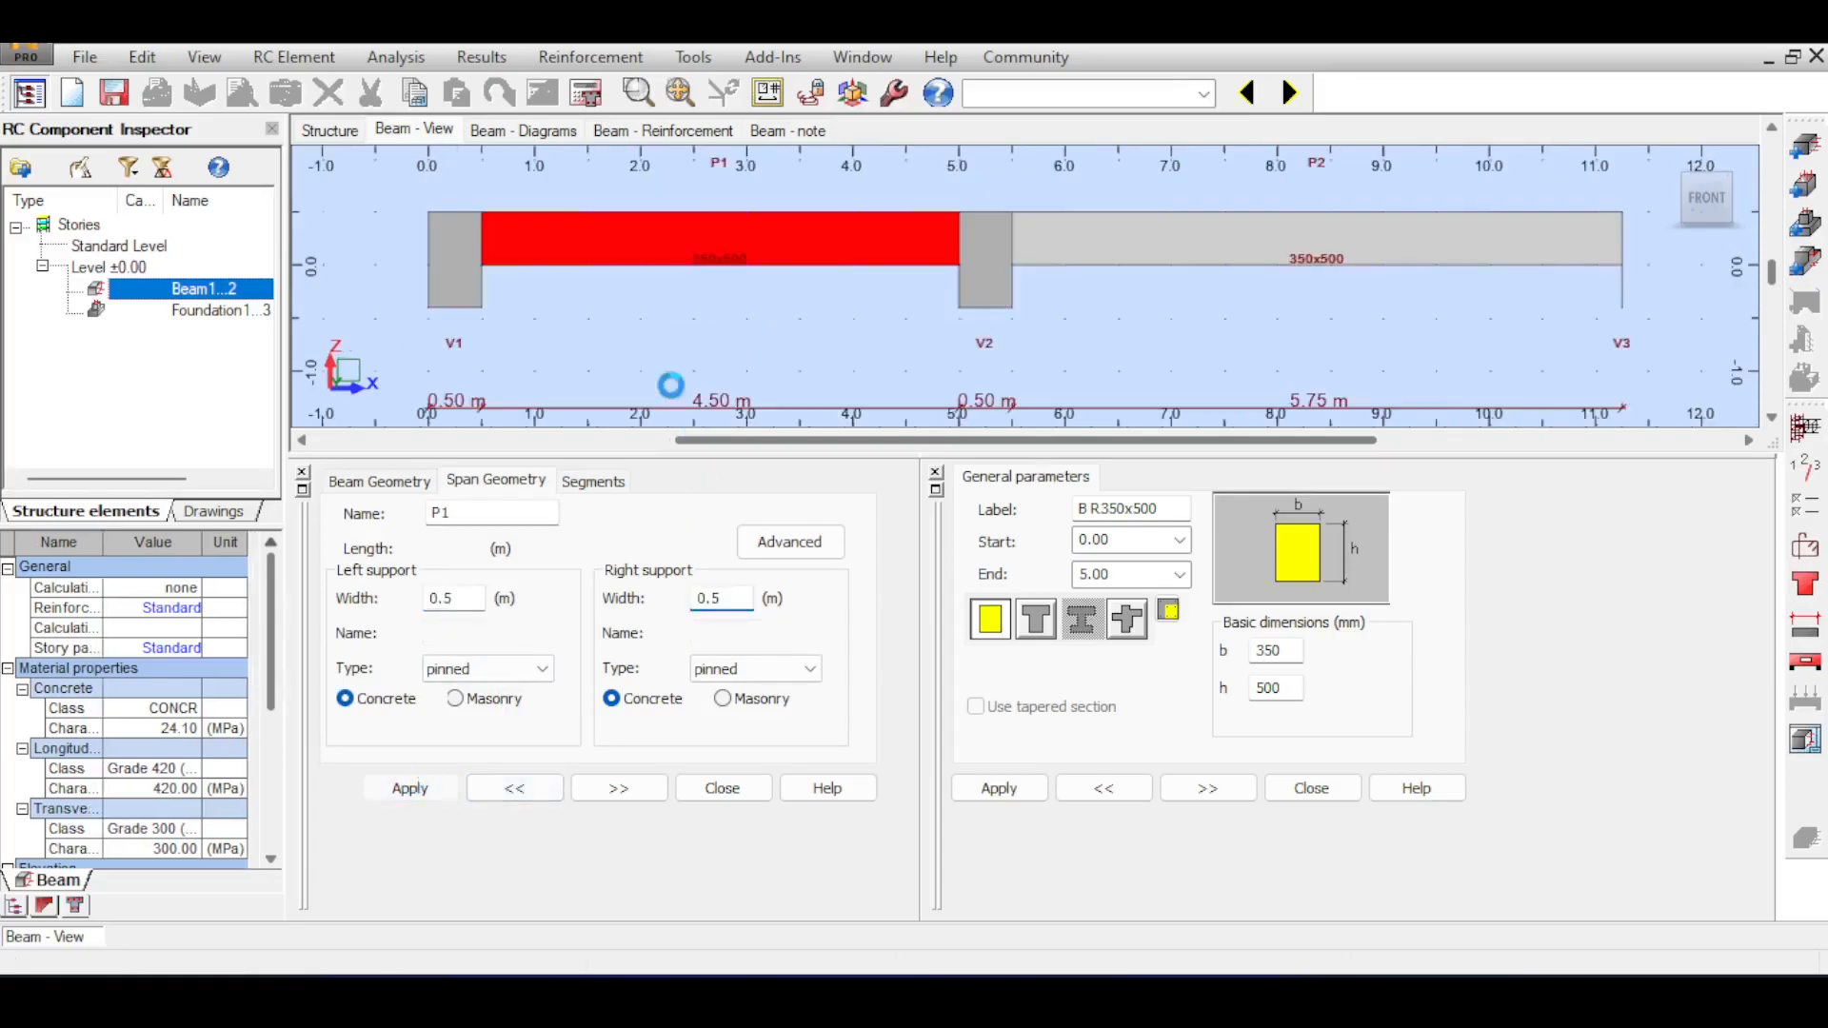
# Set the right support width of span P2 to 0.50 m.
pyautogui.click(1305, 245)
pyautogui.click(731, 602)
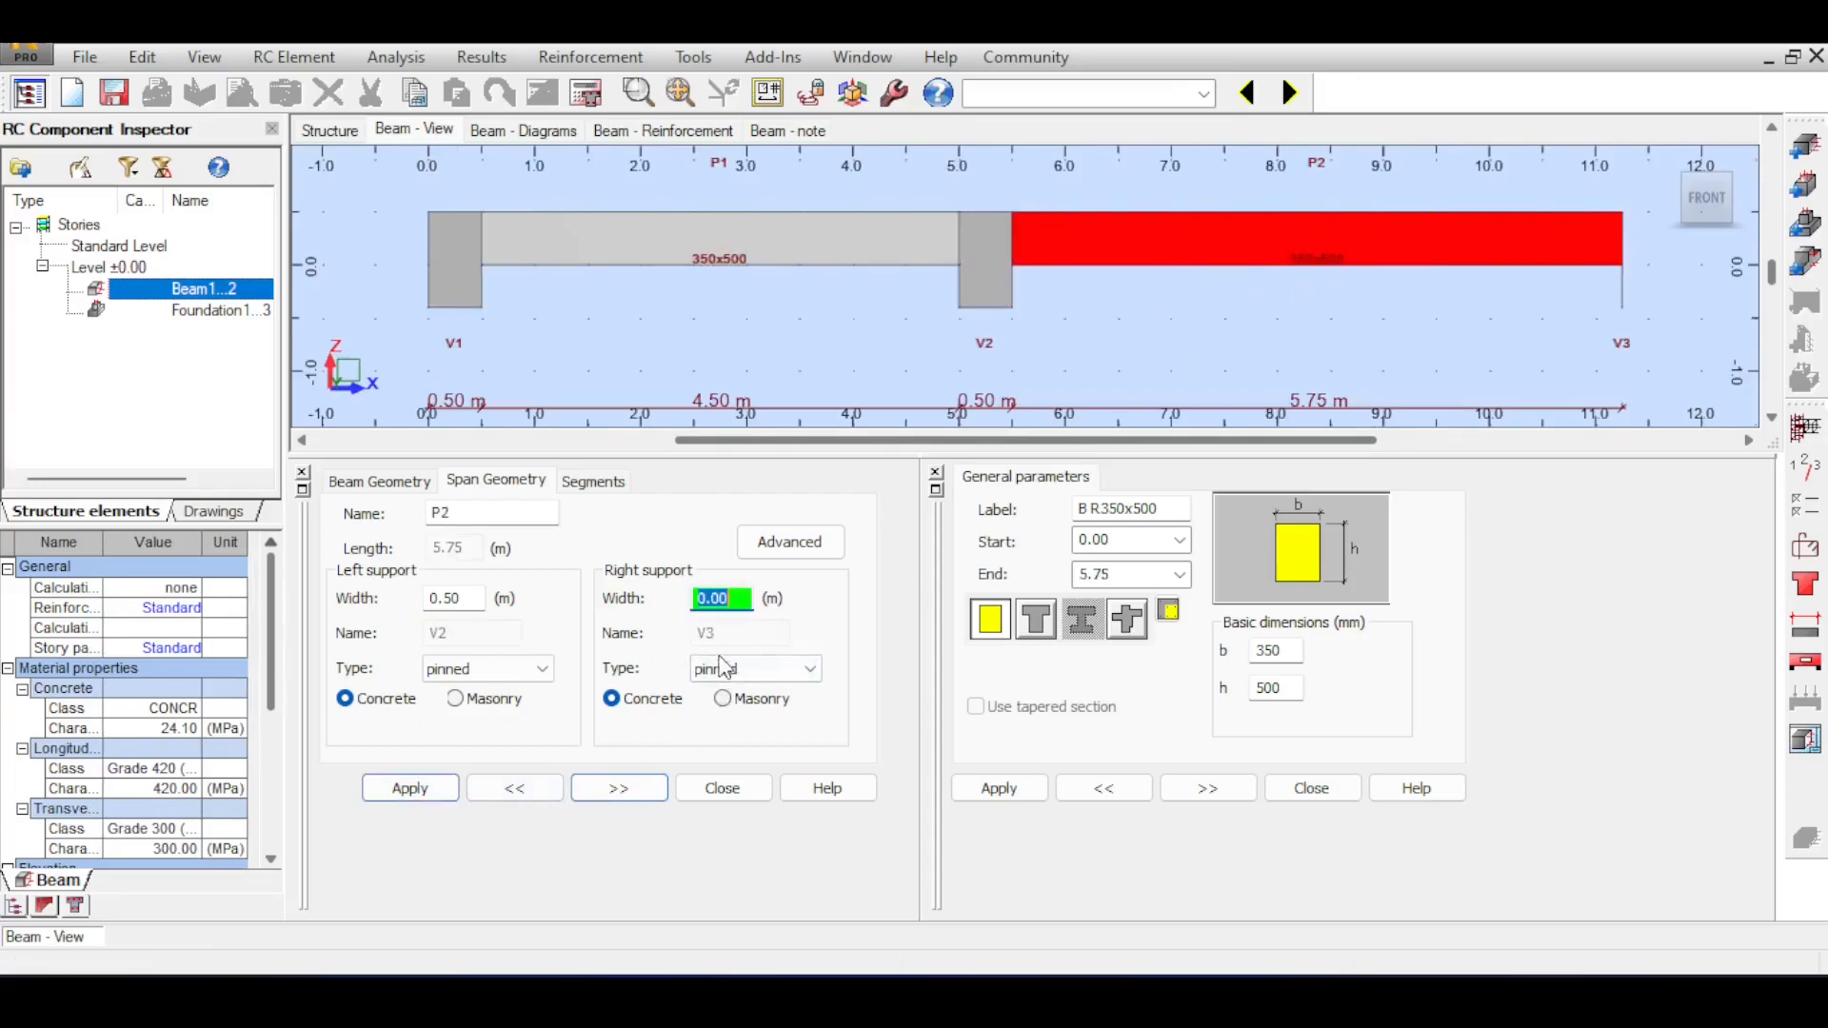
pyautogui.write('0.50')
pyautogui.press('Return')
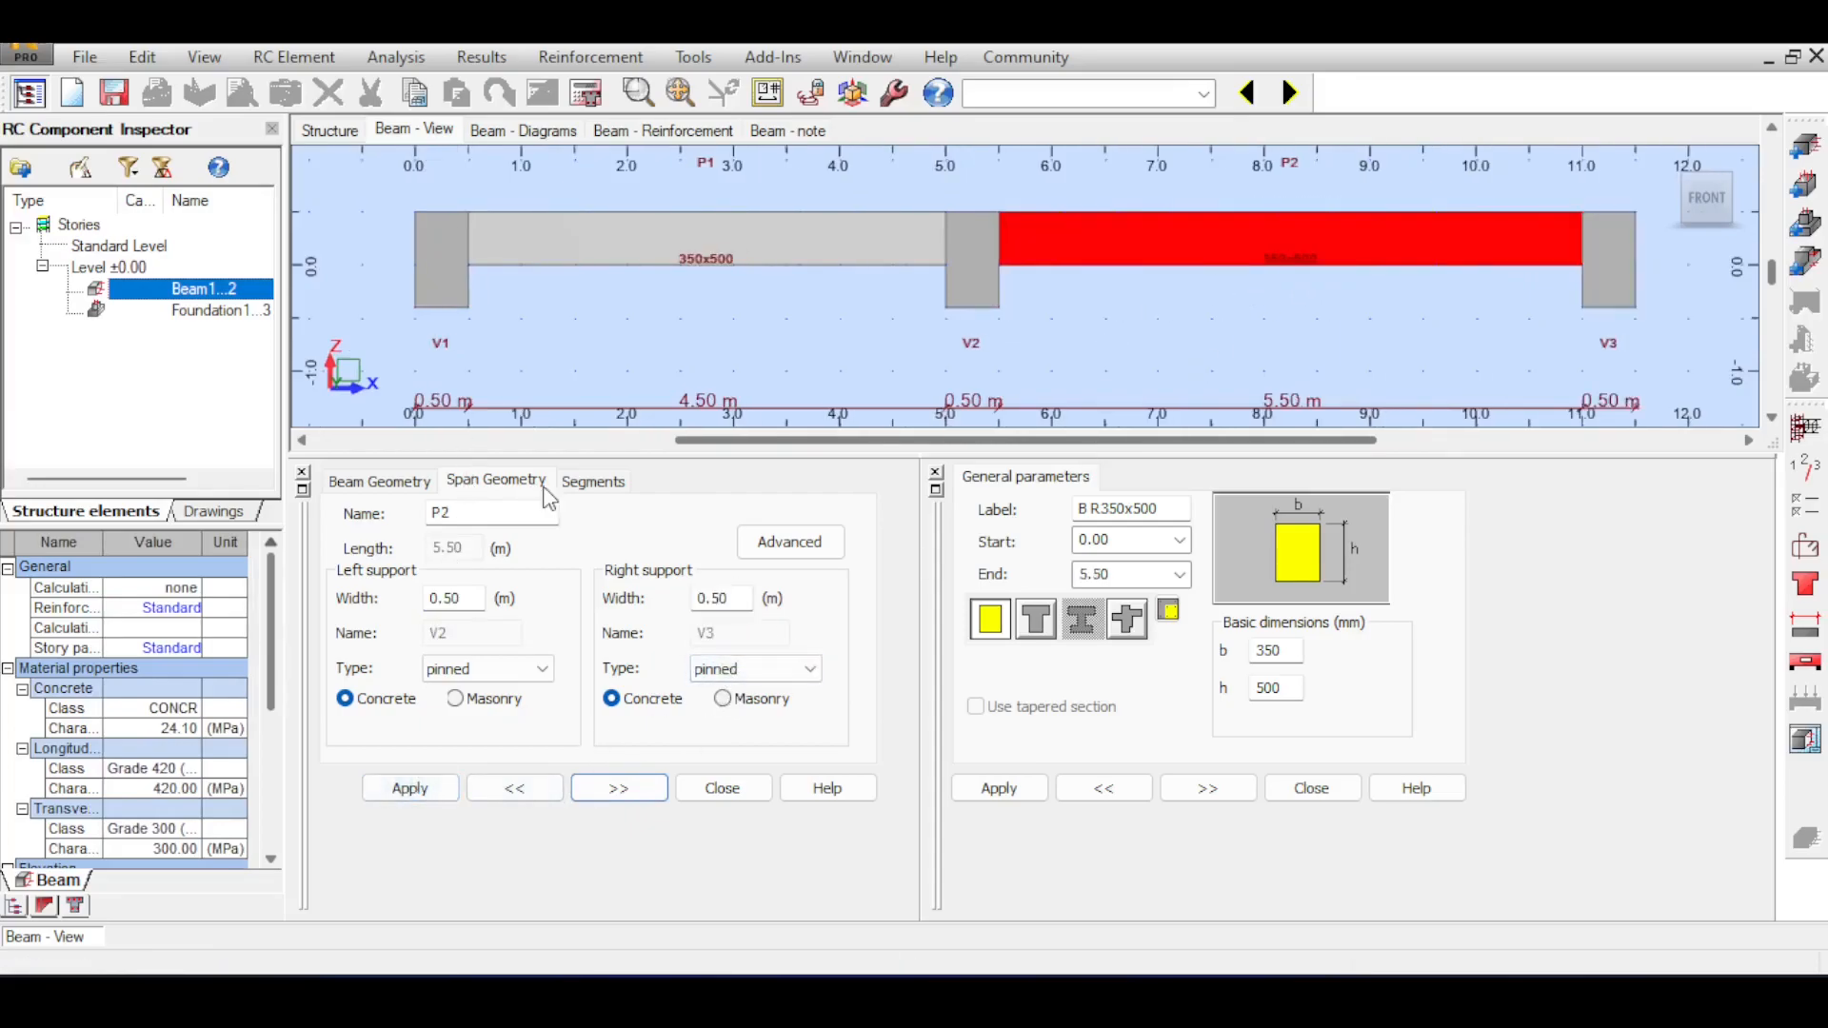
# Review span P2's segment coordinates, the predefined beam types and the overall beam geometry settings.
pyautogui.click(600, 483)
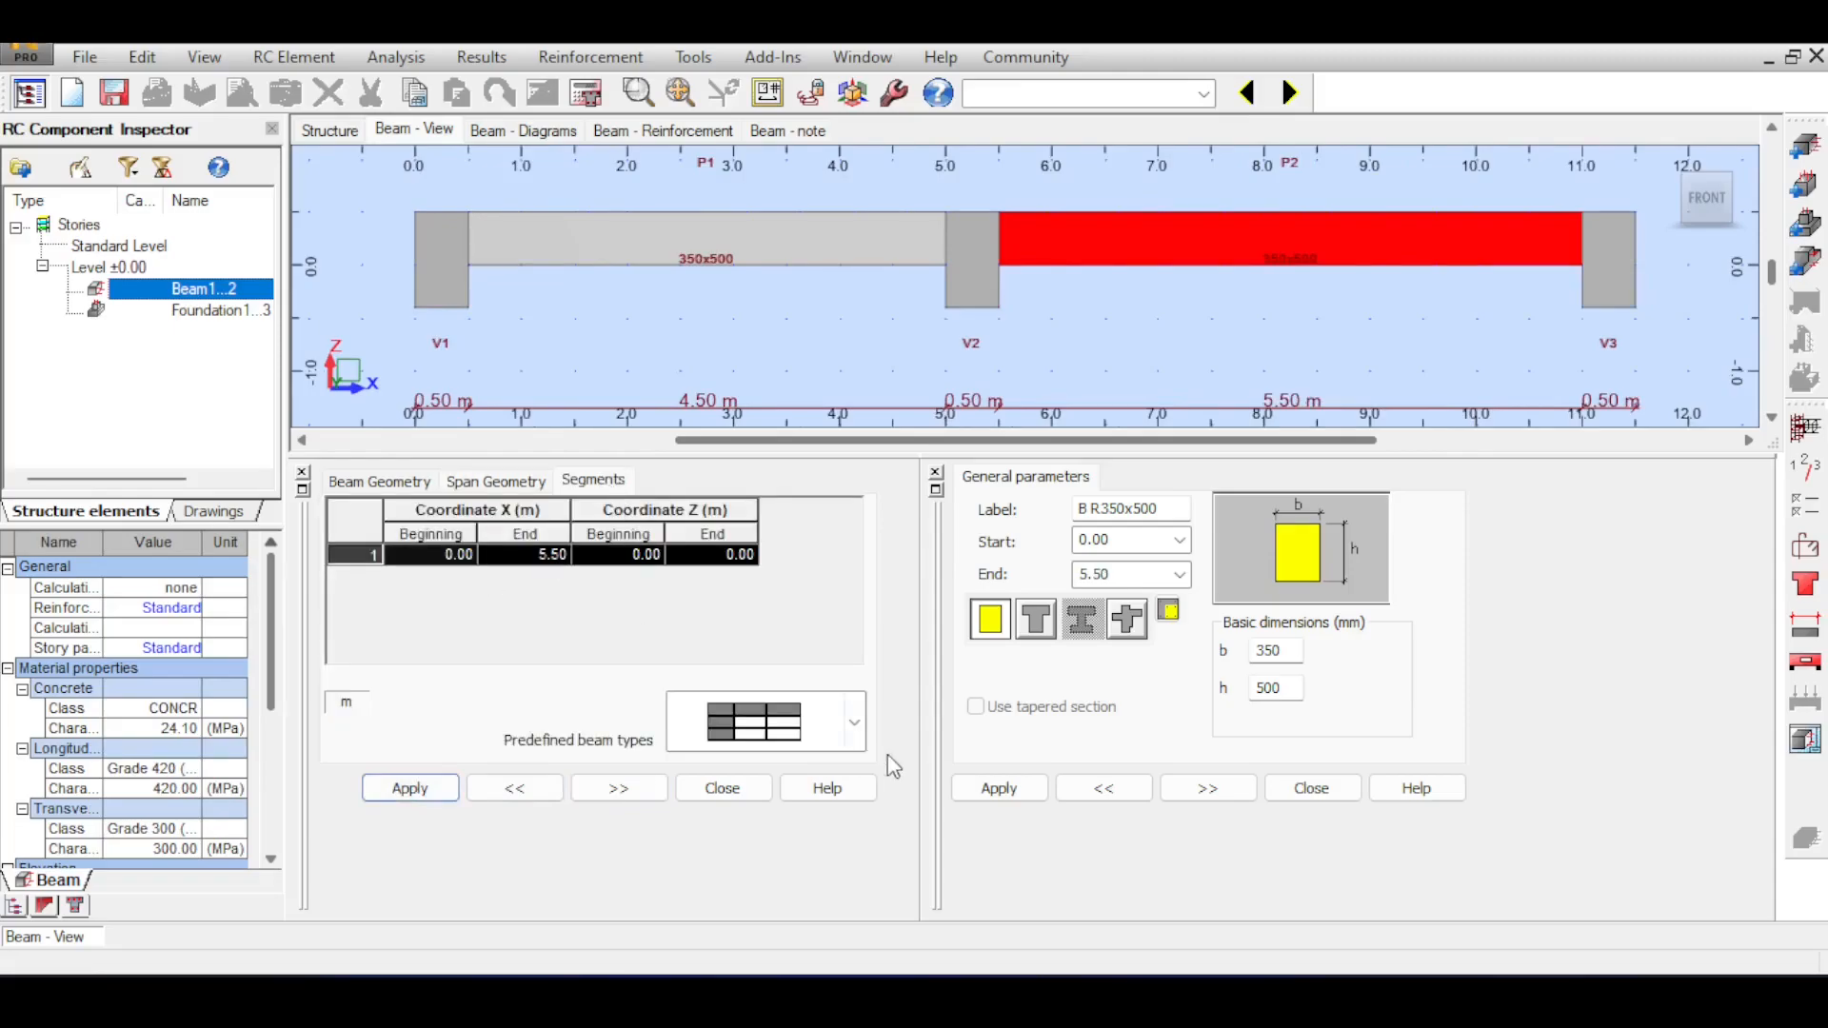
pyautogui.click(852, 726)
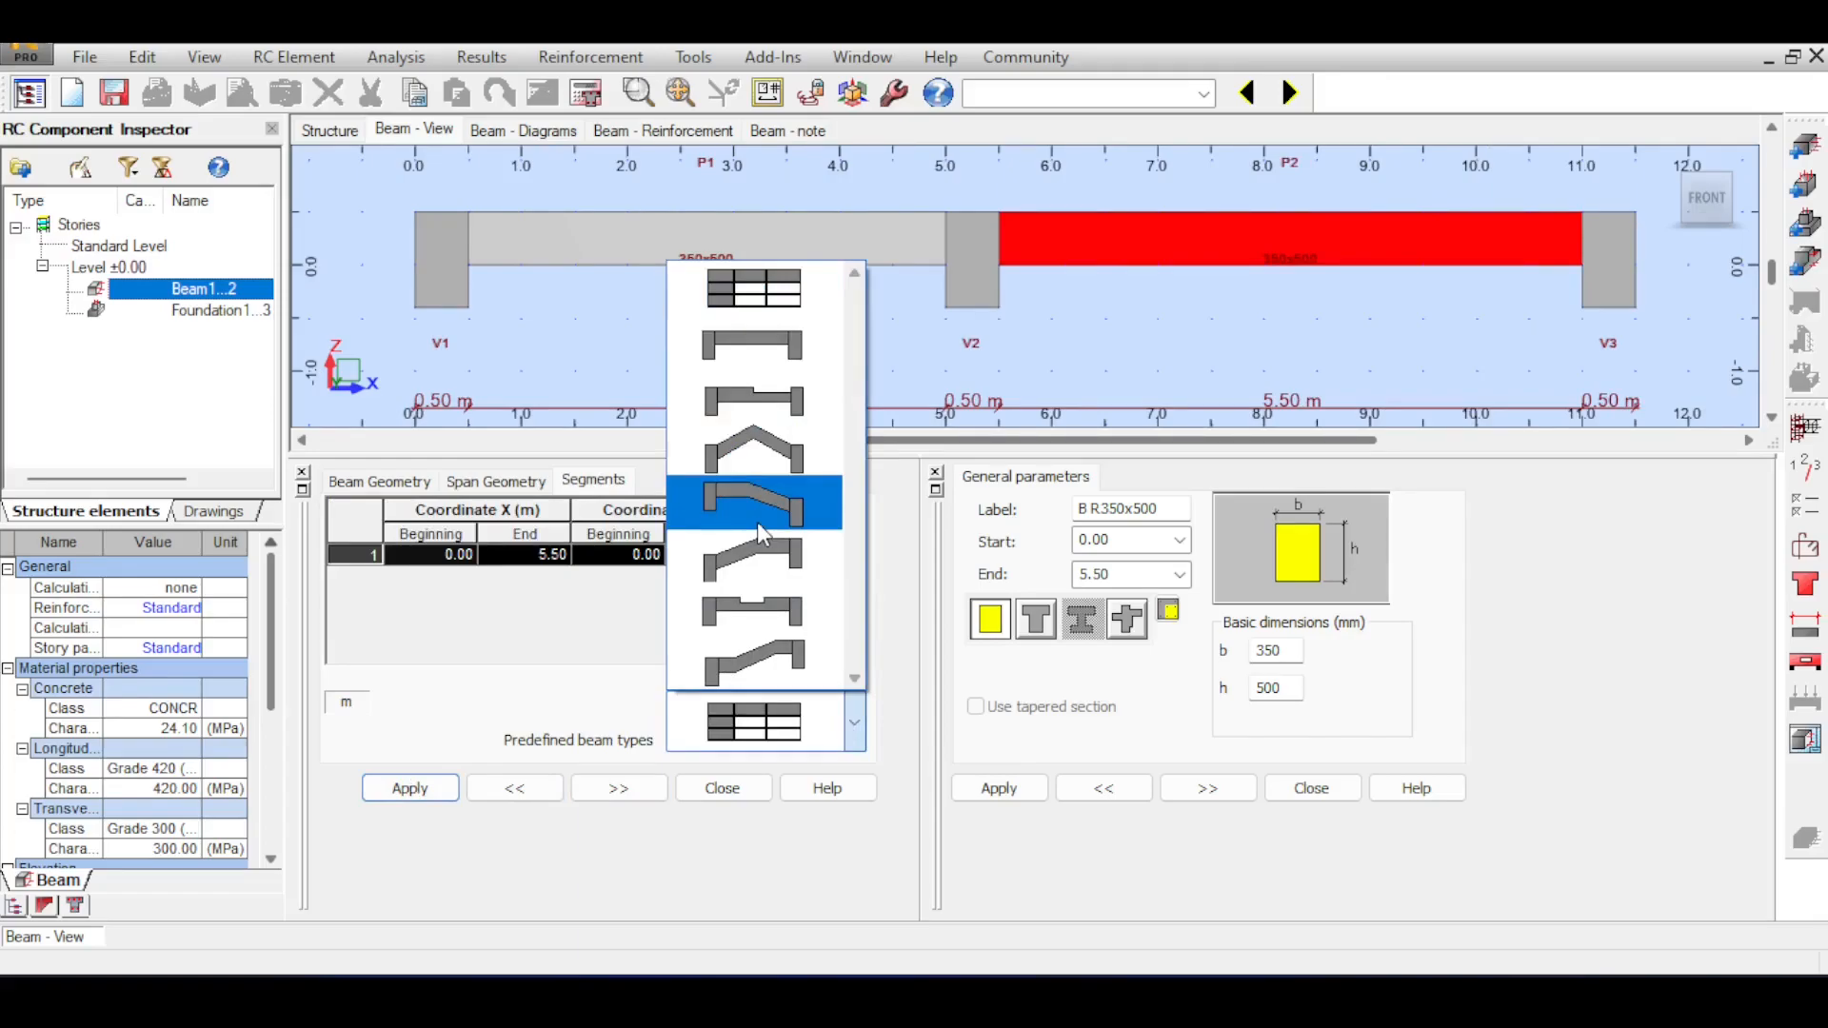
pyautogui.click(552, 677)
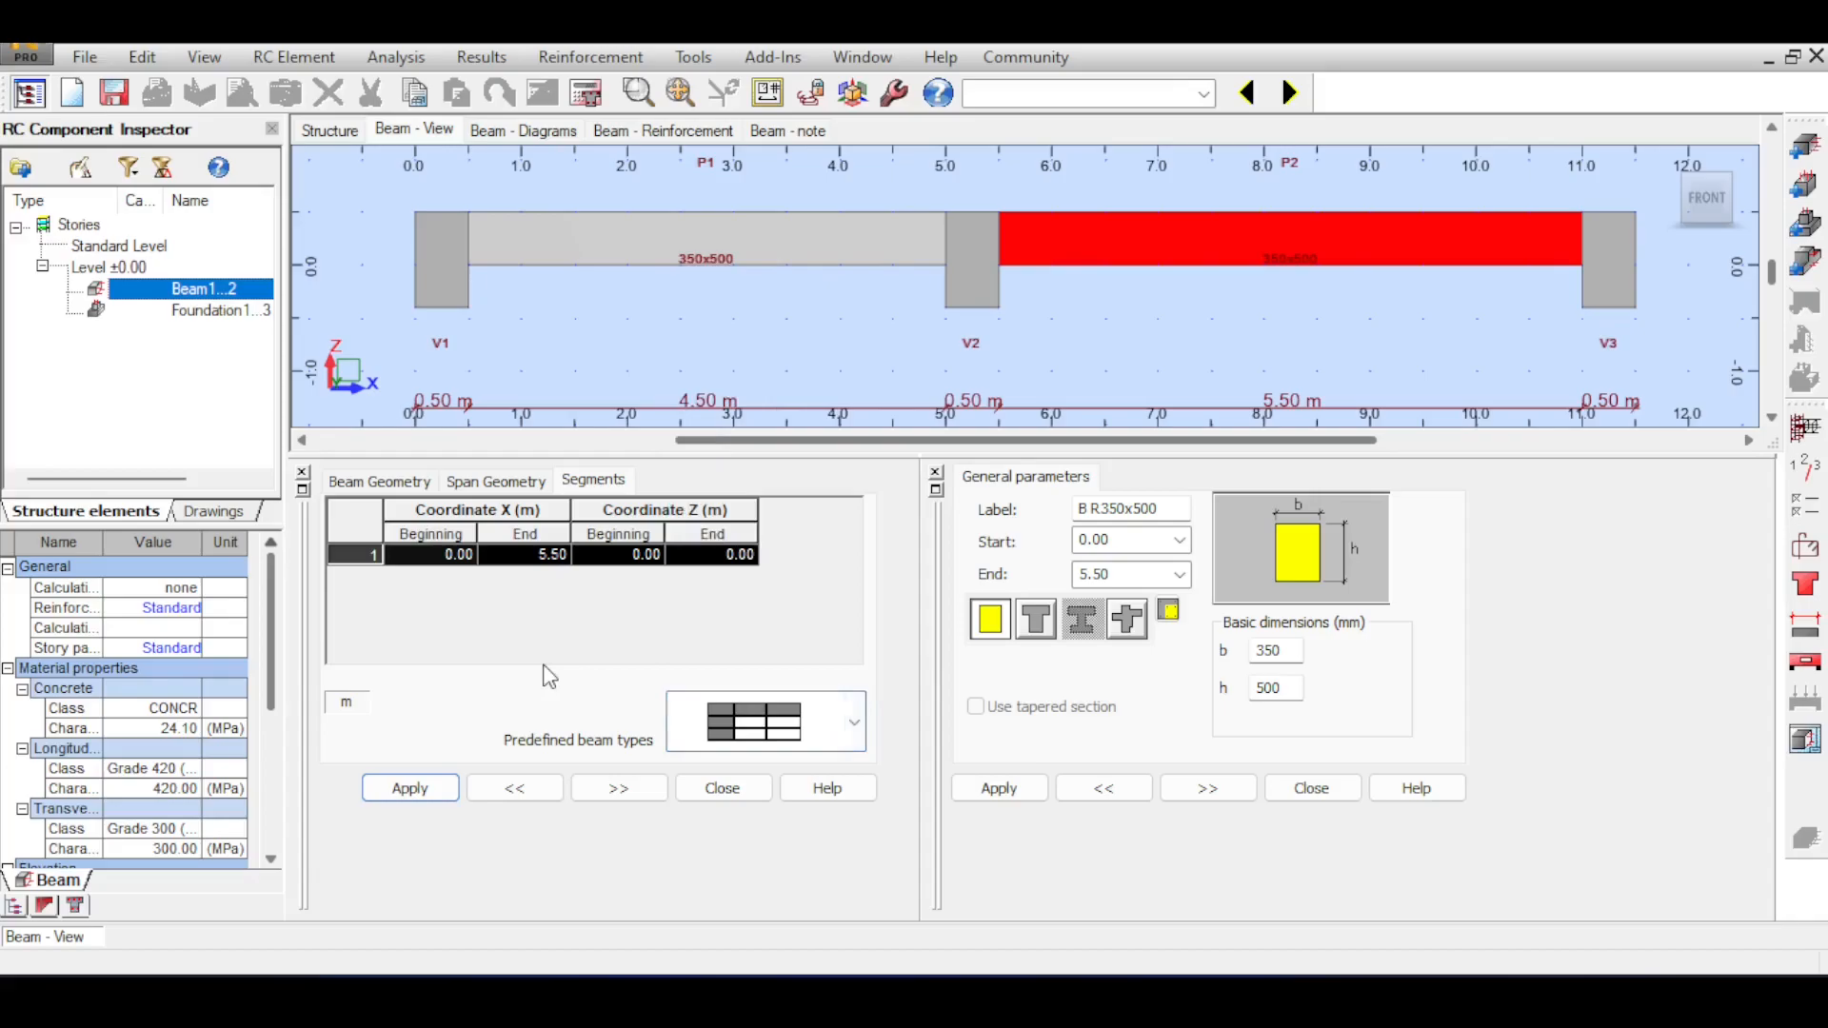
pyautogui.click(412, 491)
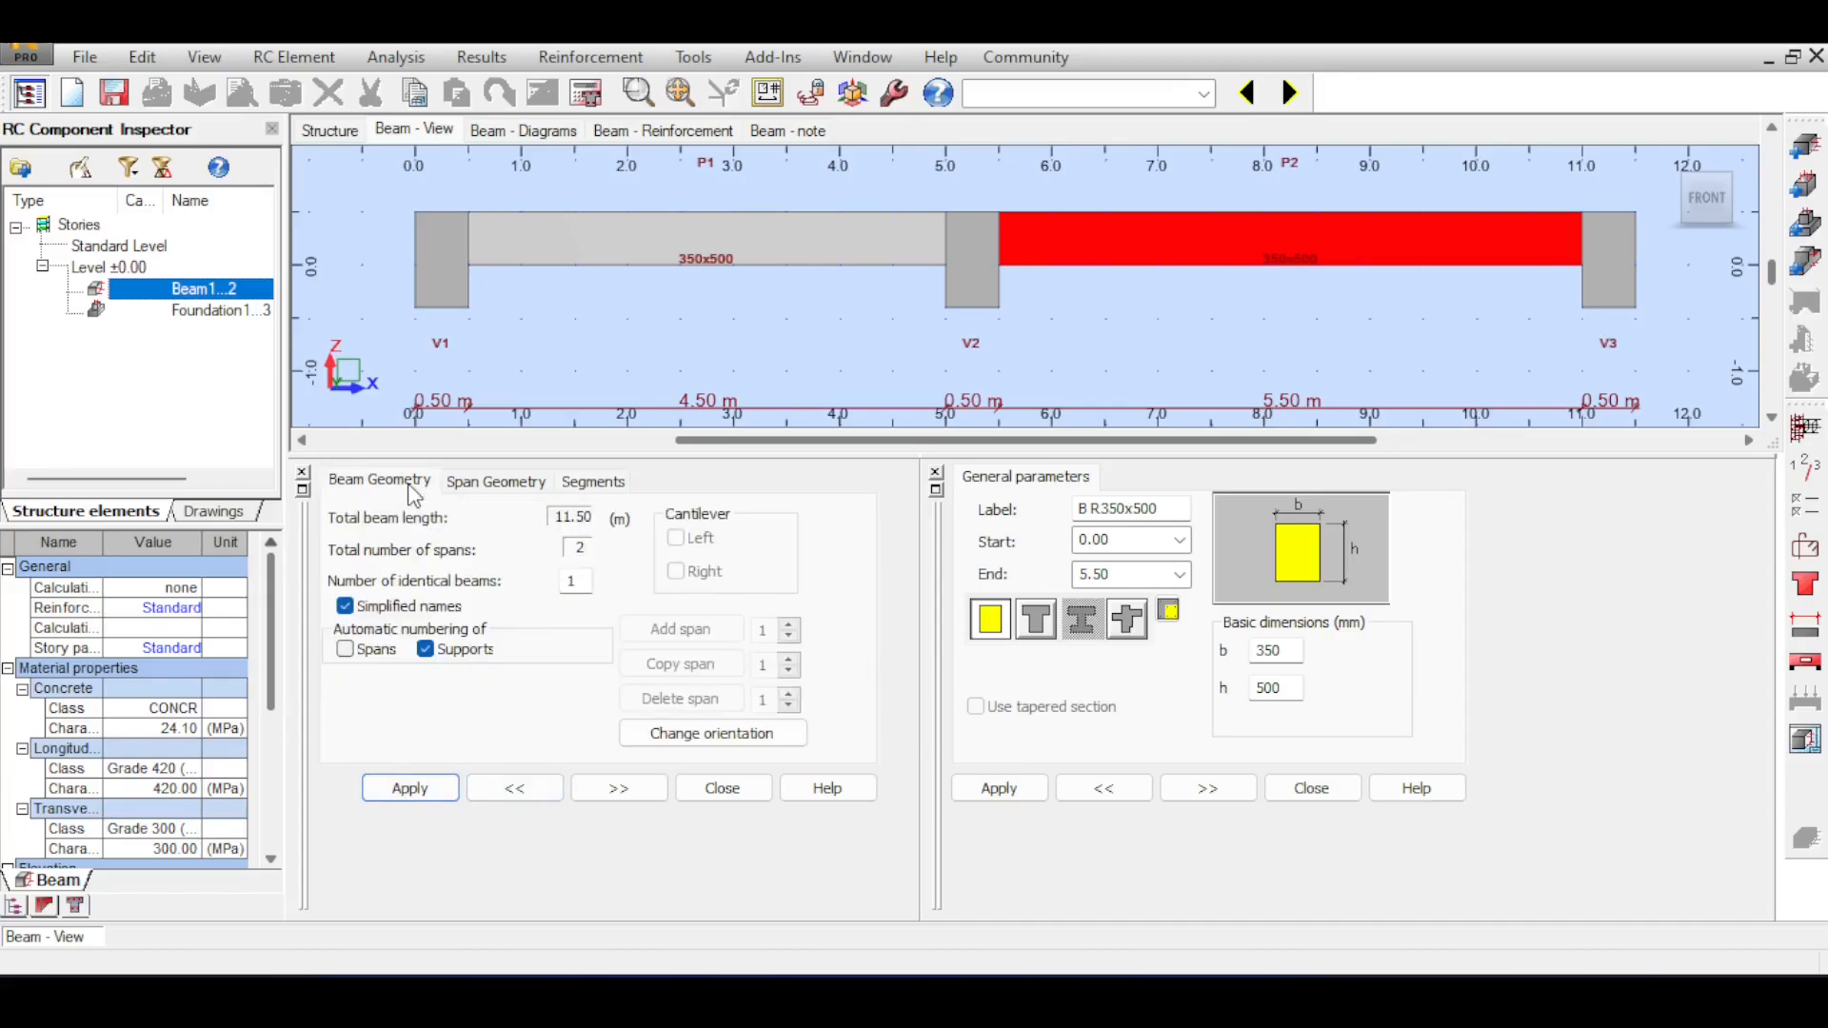
pyautogui.click(593, 482)
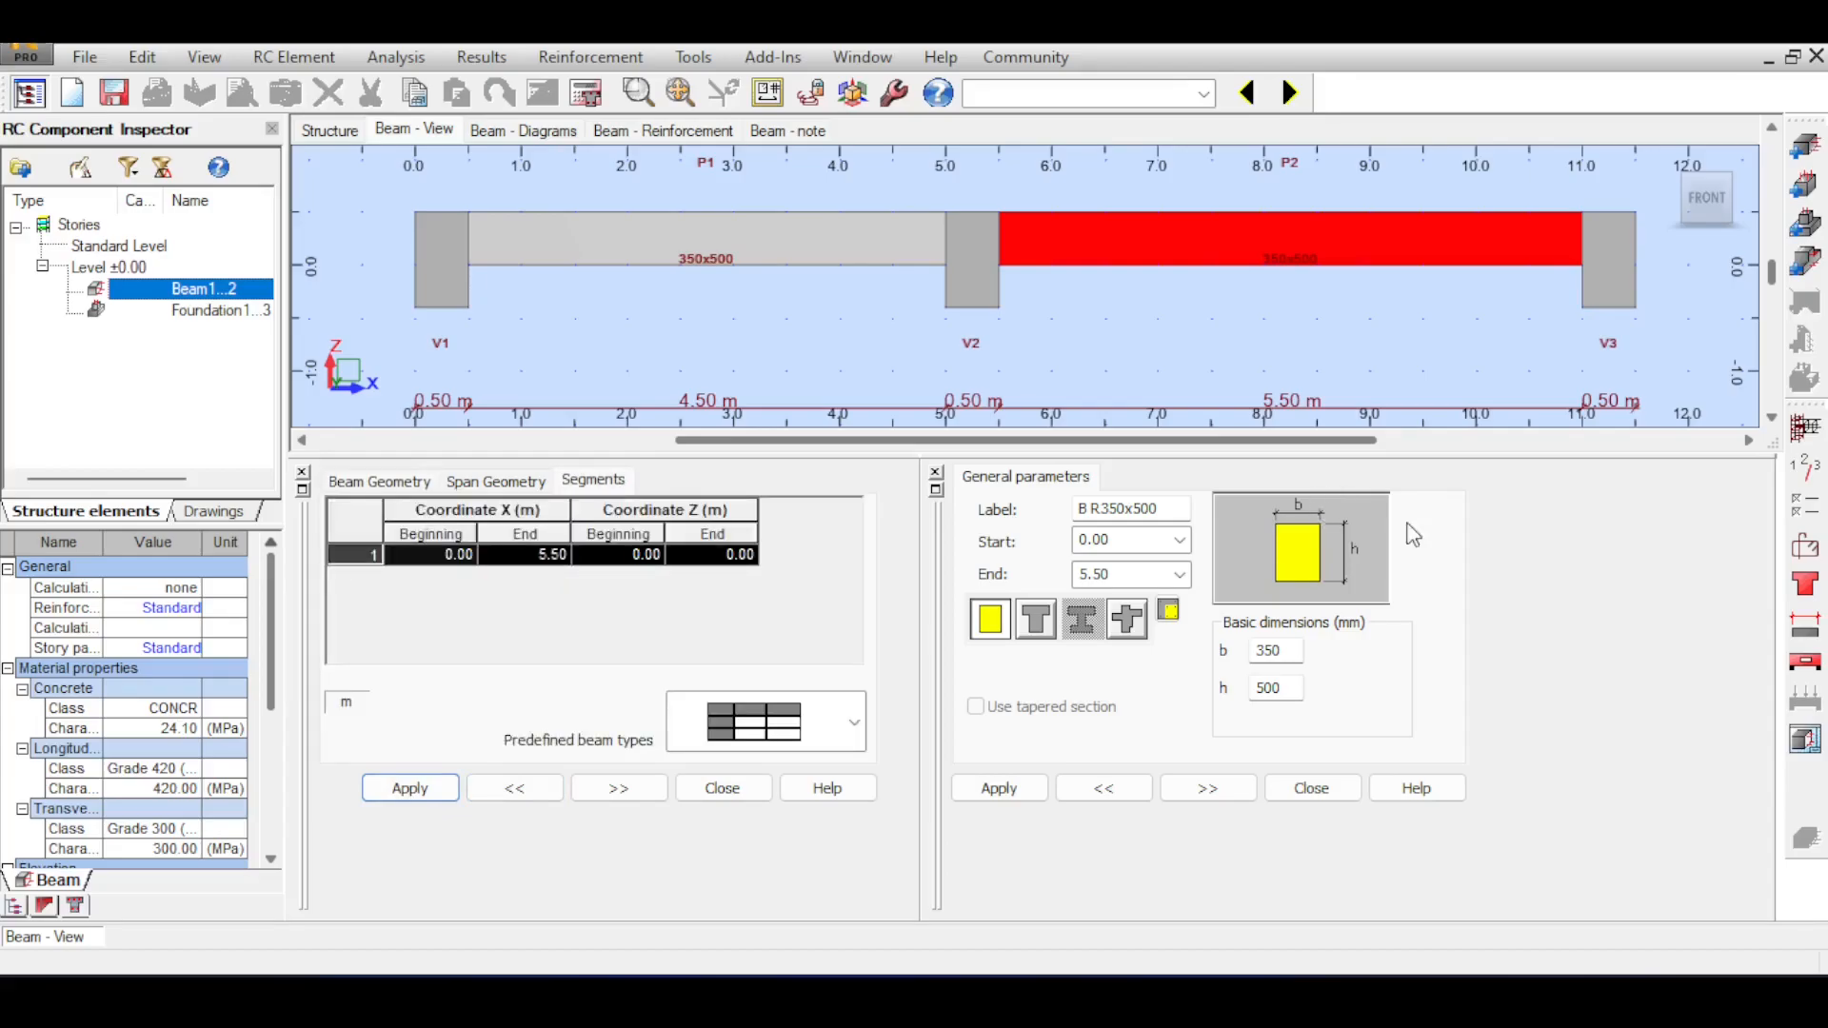
# Calculate the reinforcement for Beam1...2 without generating drawings or keeping existing reinforcement, and review the reported calculation errors.
pyautogui.click(586, 92)
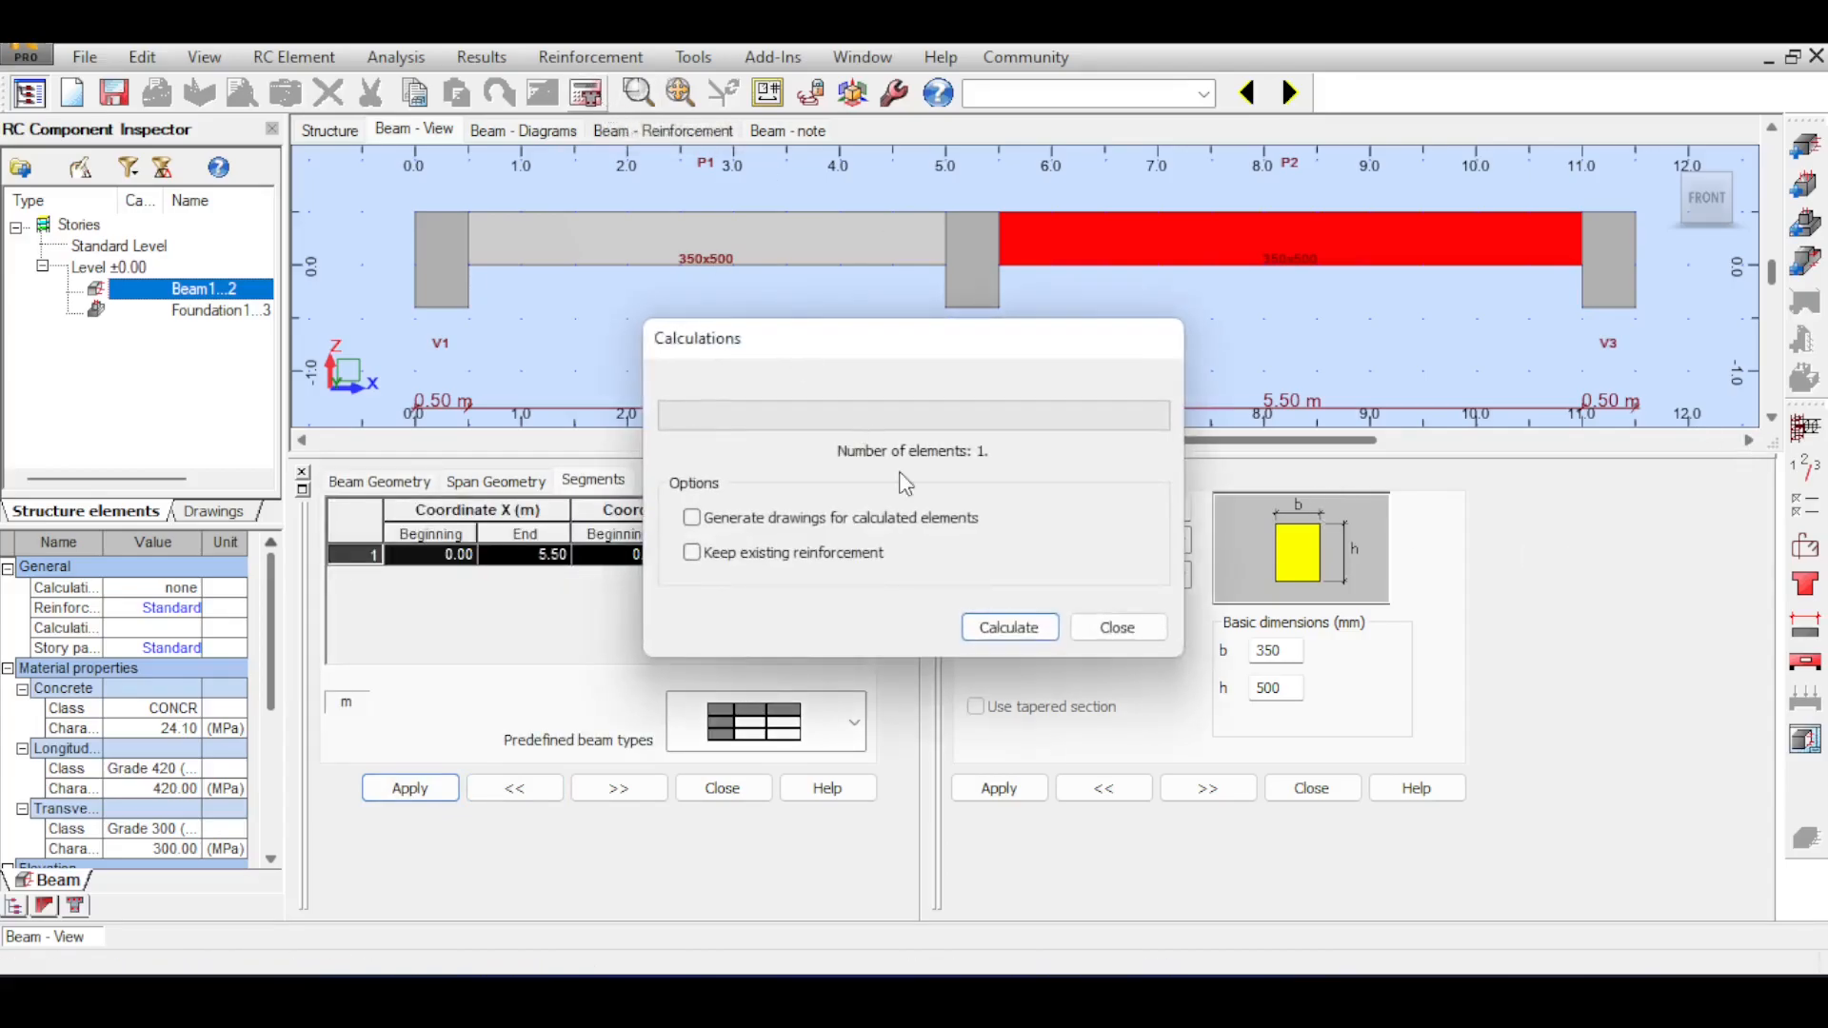
pyautogui.click(1003, 628)
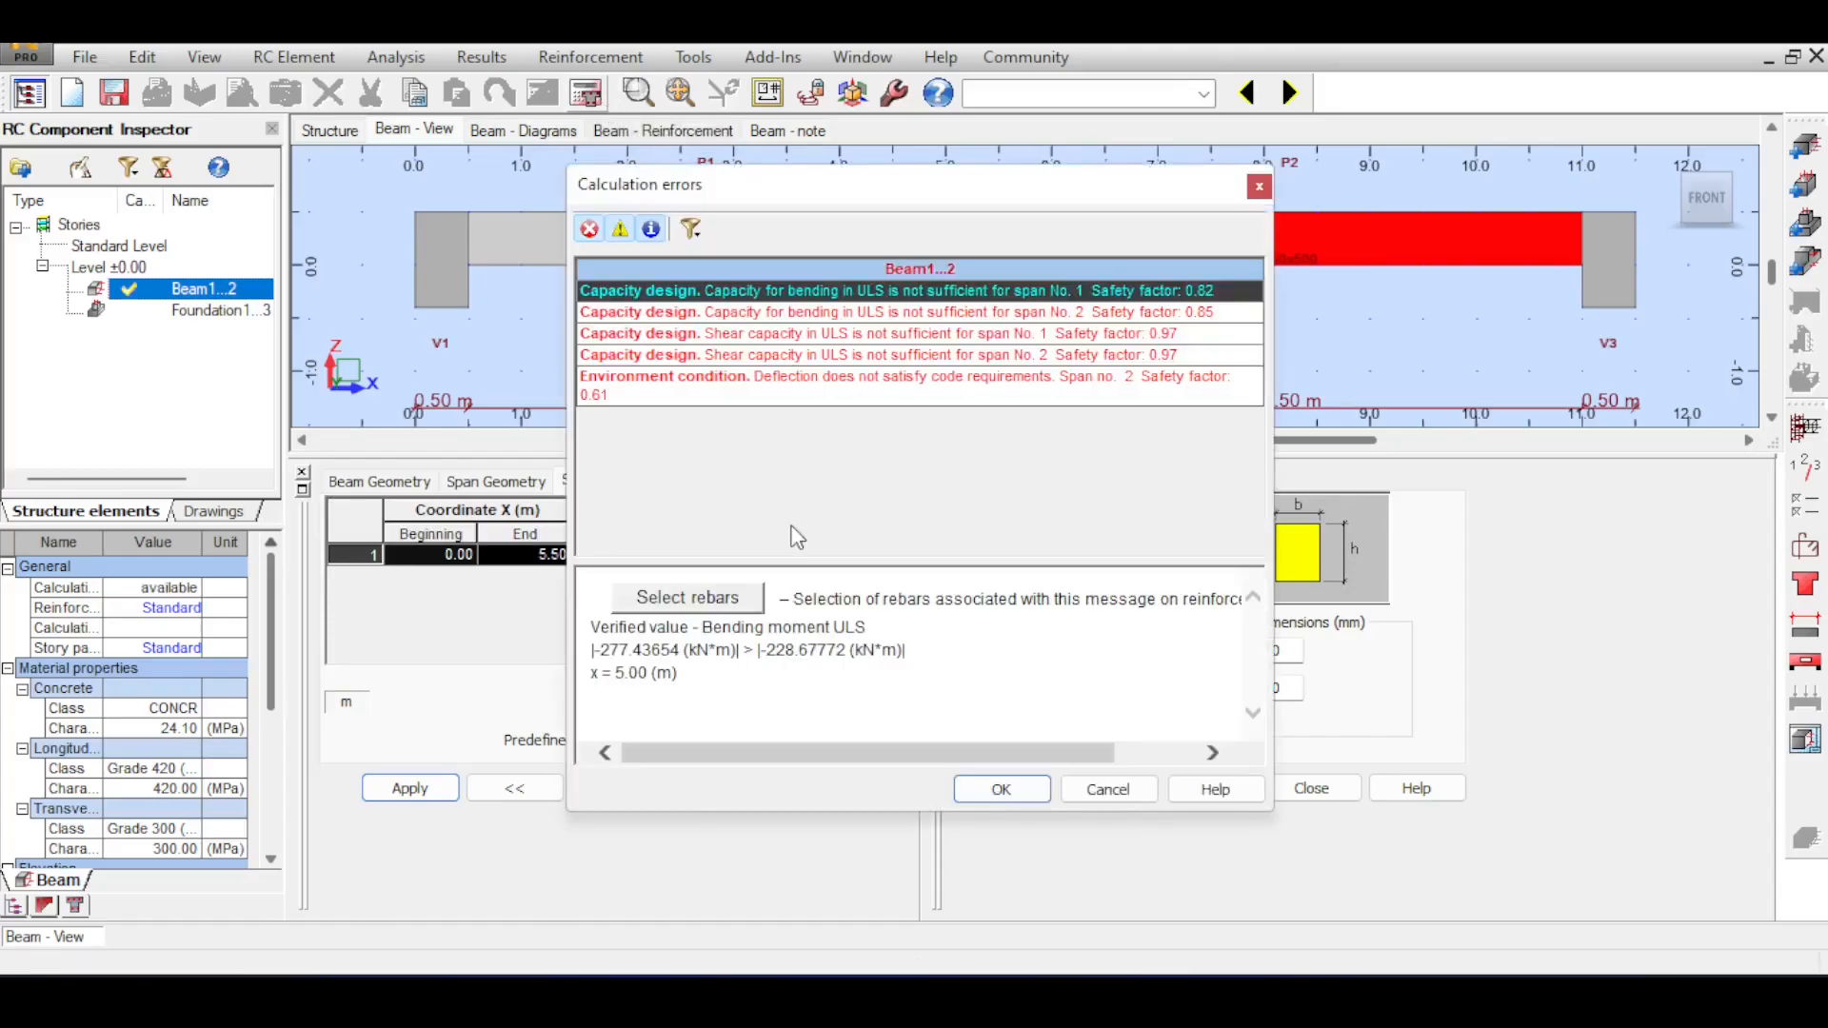
pyautogui.moveTo(1014, 188); pyautogui.dragTo(612, 274)
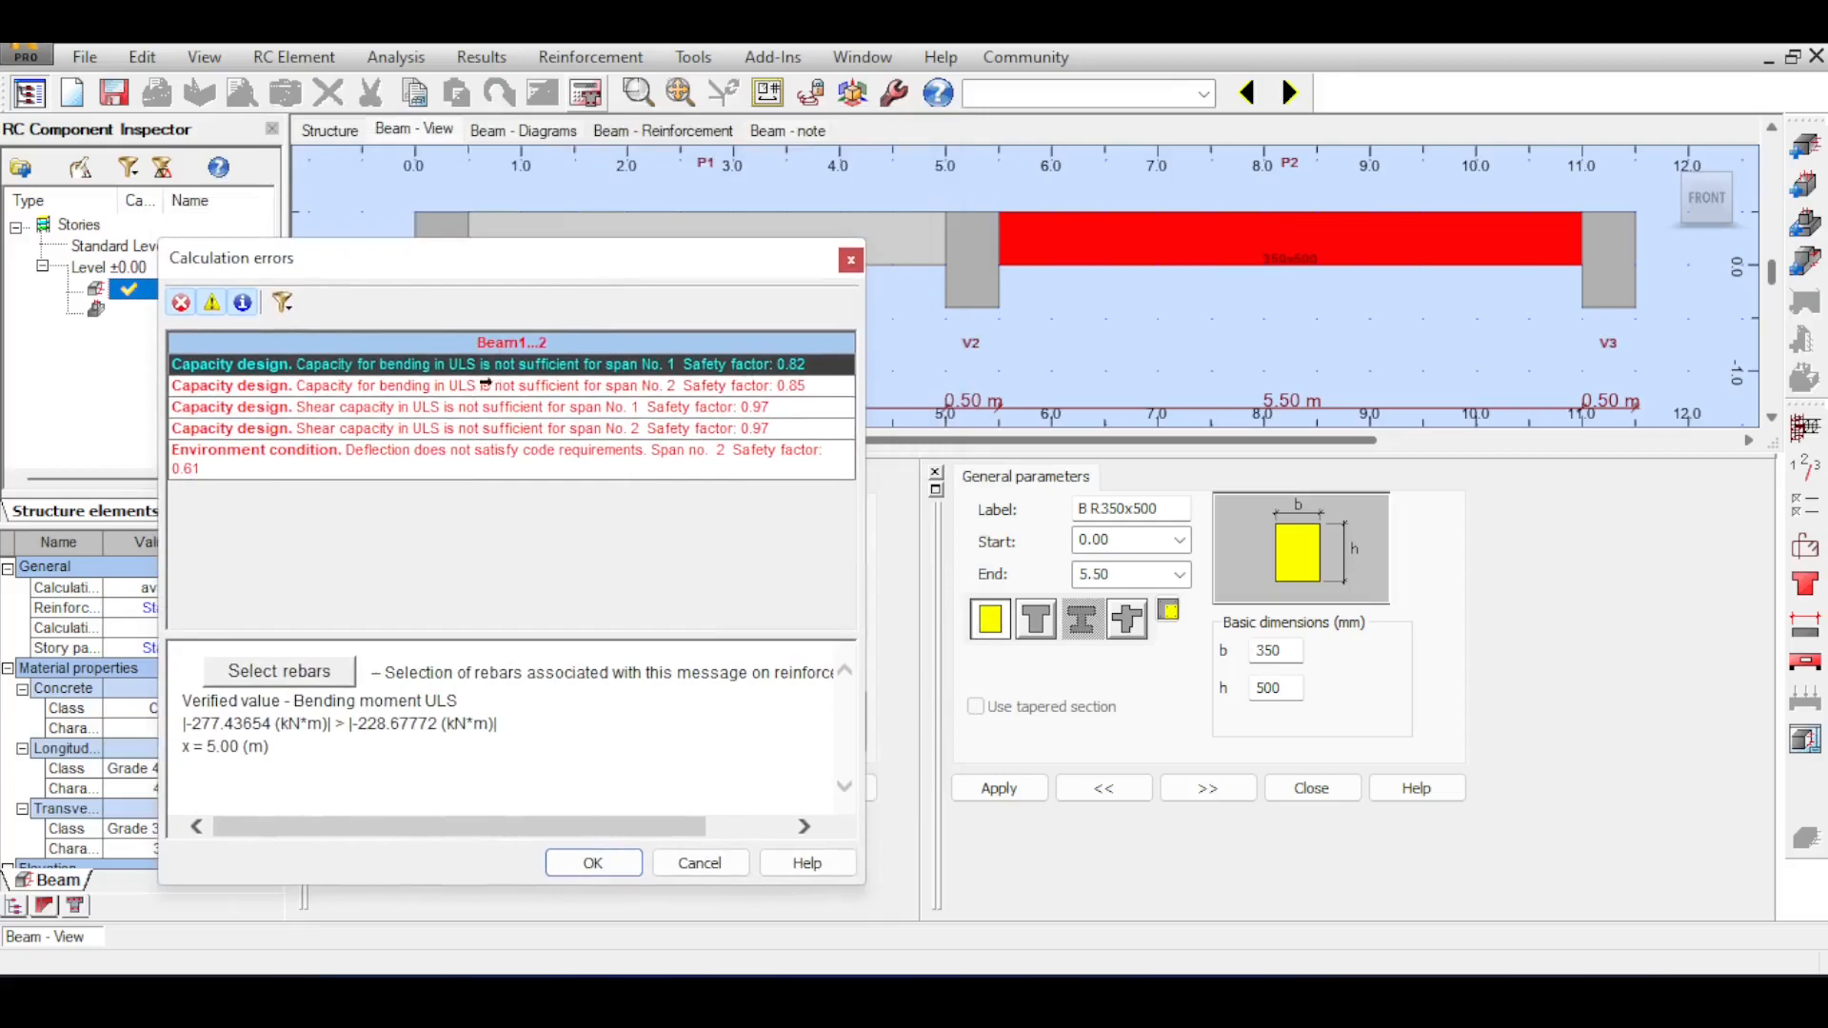
pyautogui.moveTo(234, 430); pyautogui.dragTo(251, 366)
pyautogui.click(250, 465)
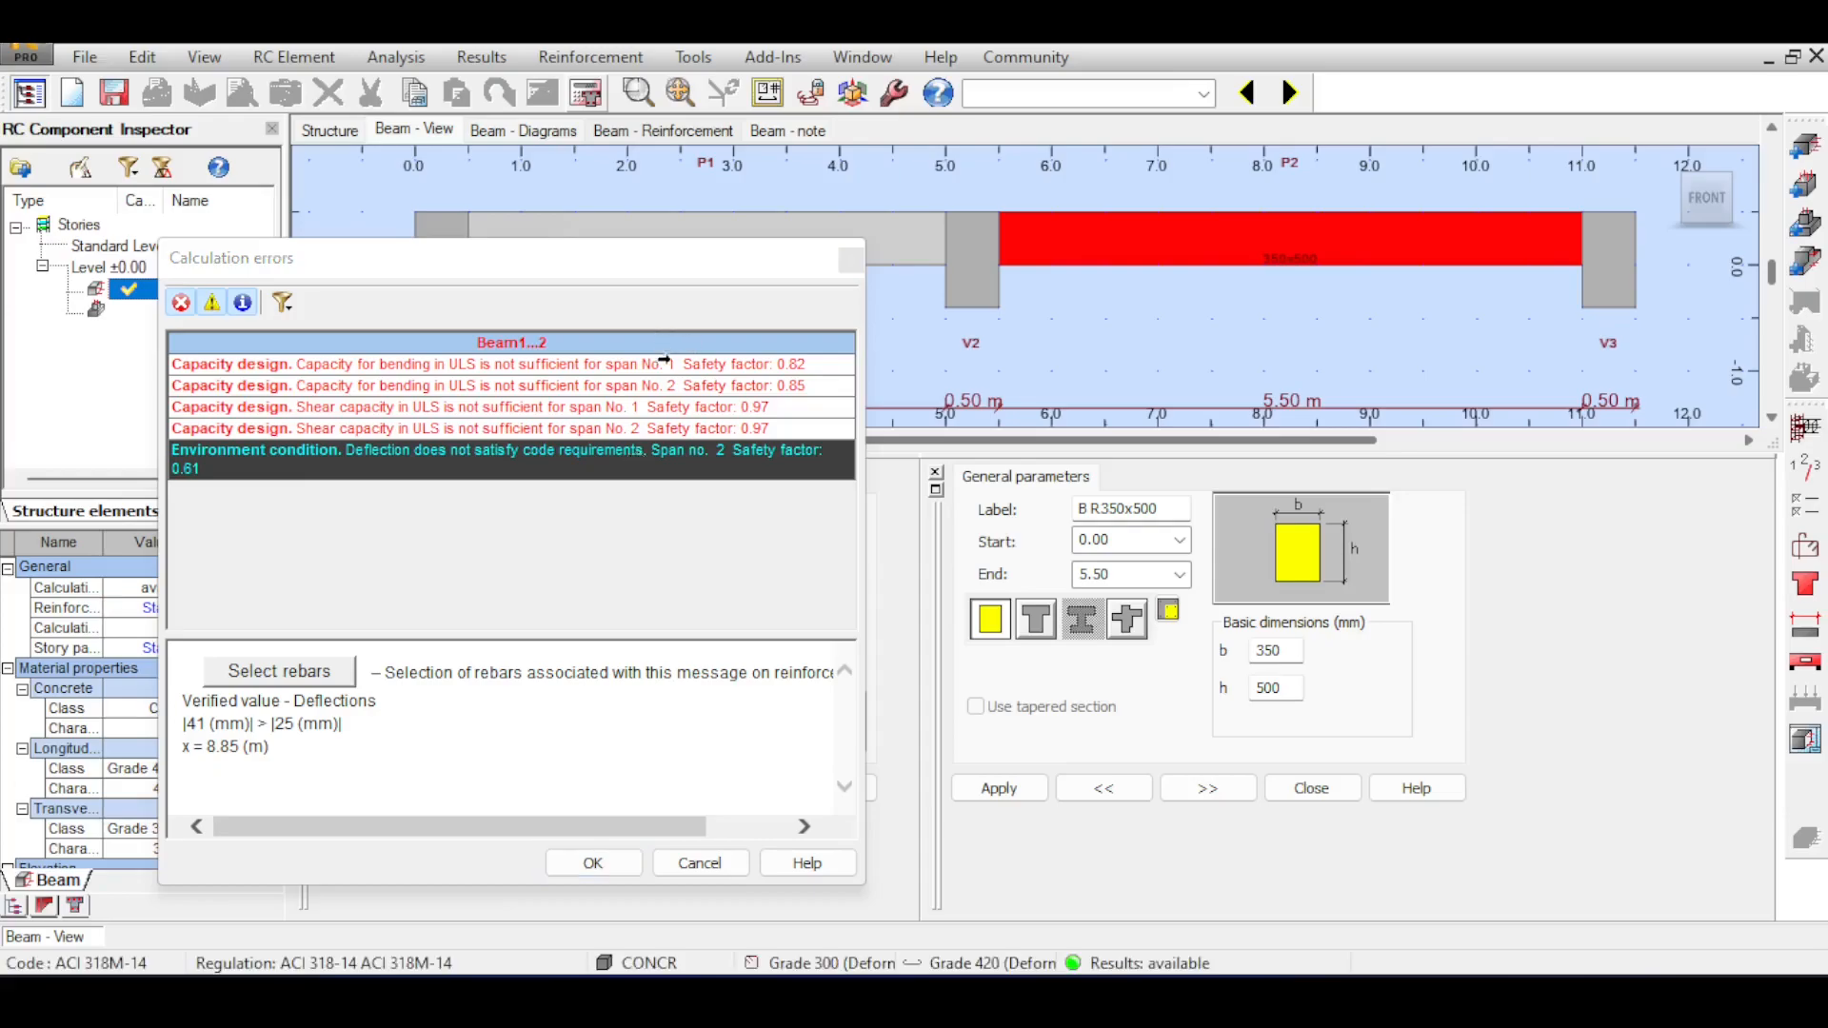
pyautogui.moveTo(271, 365); pyautogui.dragTo(271, 433)
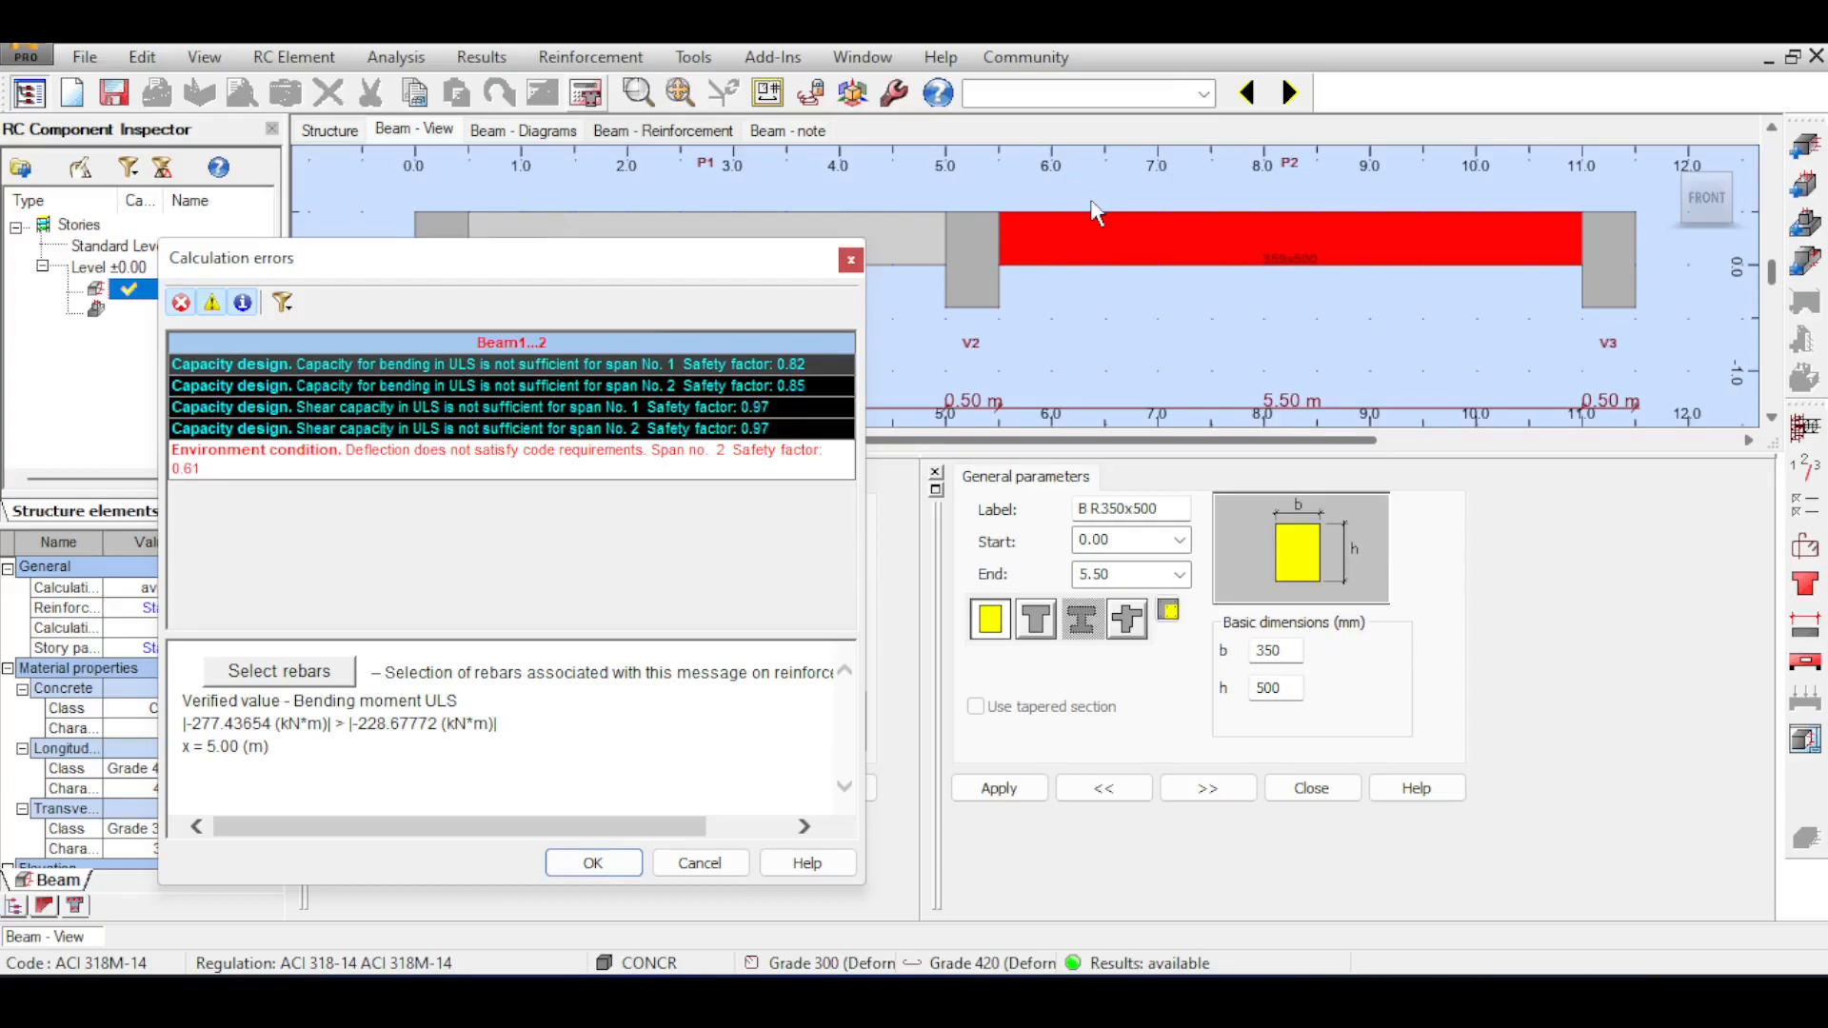
pyautogui.click(519, 372)
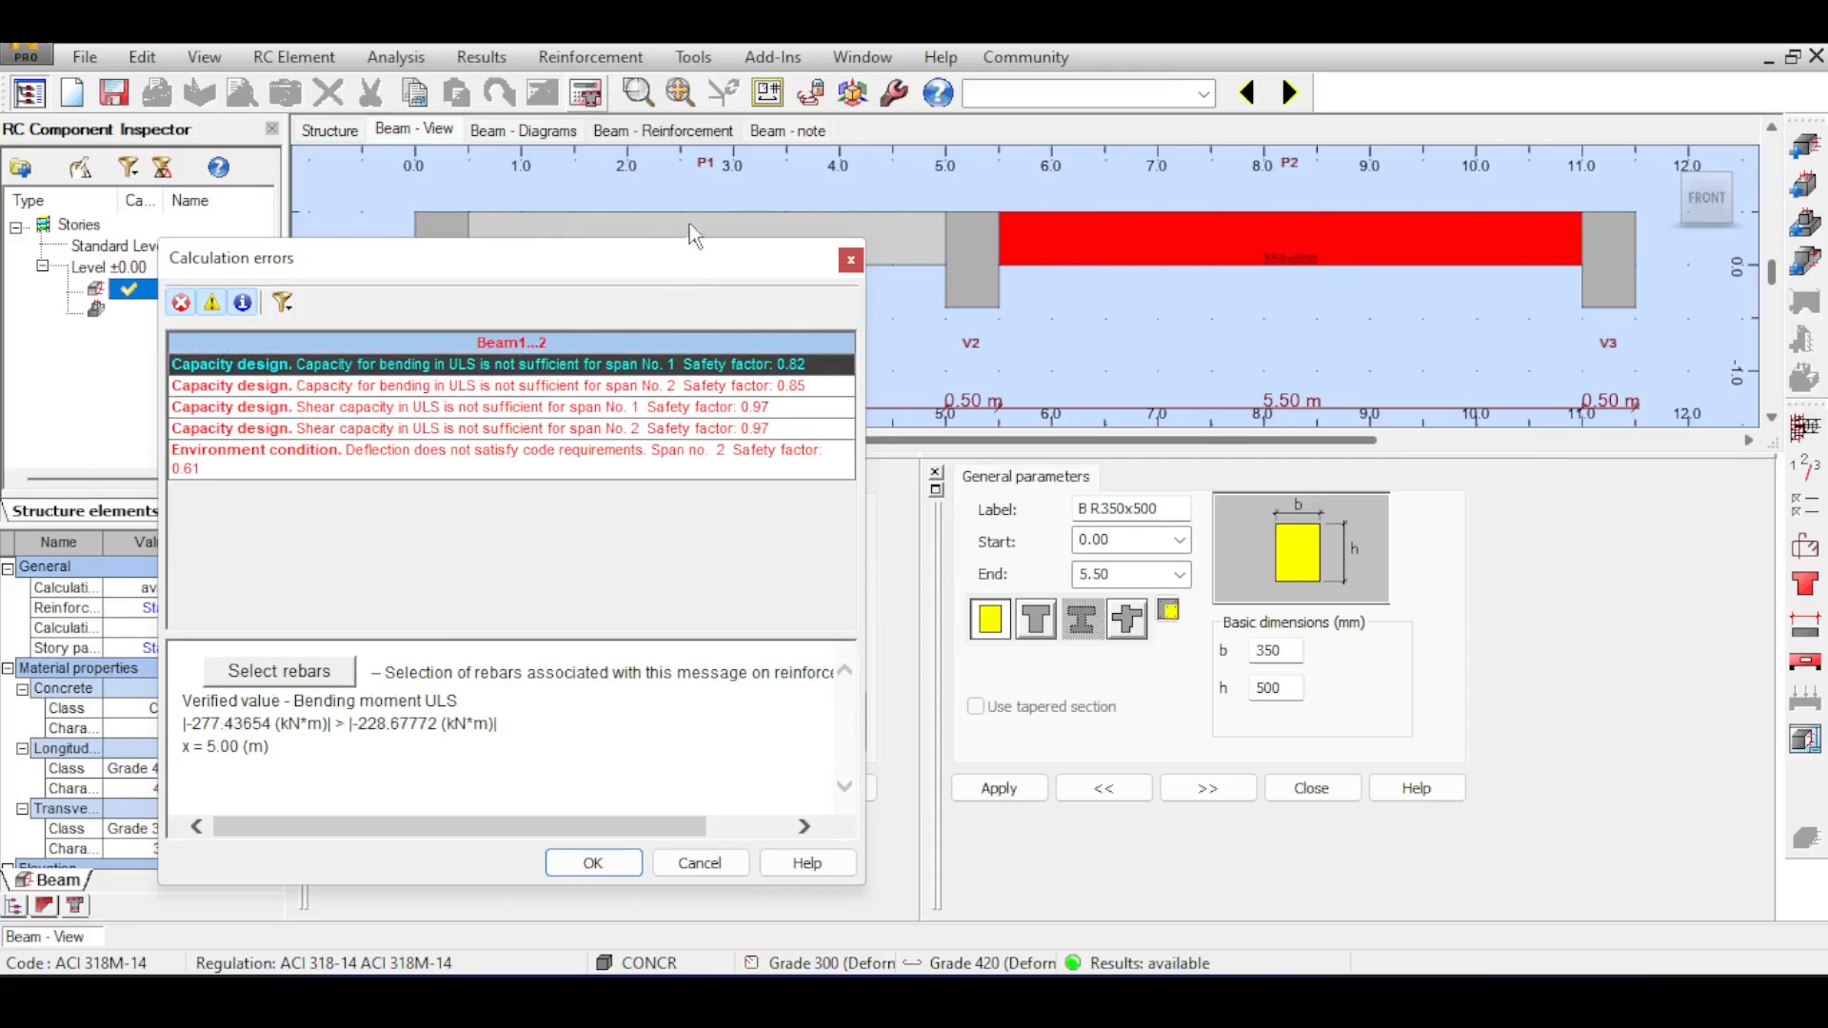
pyautogui.click(850, 260)
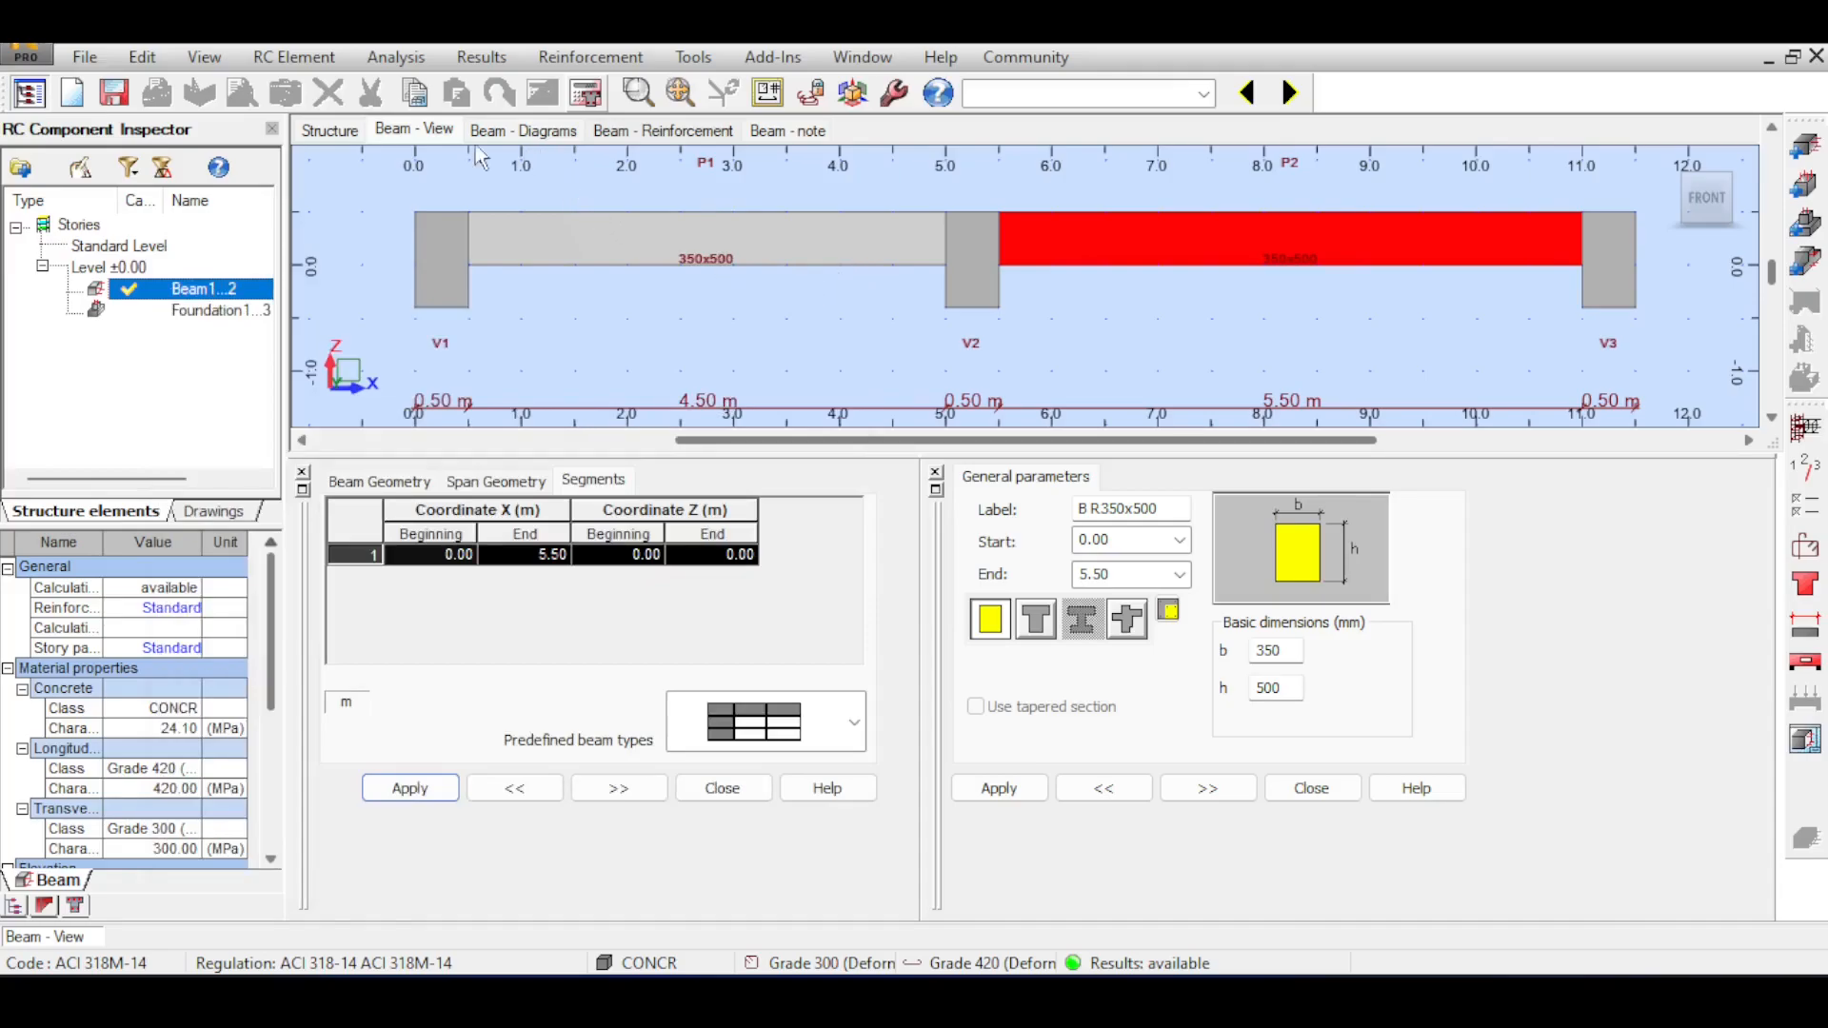
# Examine the ULS bending moment and strength diagrams for the whole beam around the middle support and span P2.
pyautogui.click(524, 139)
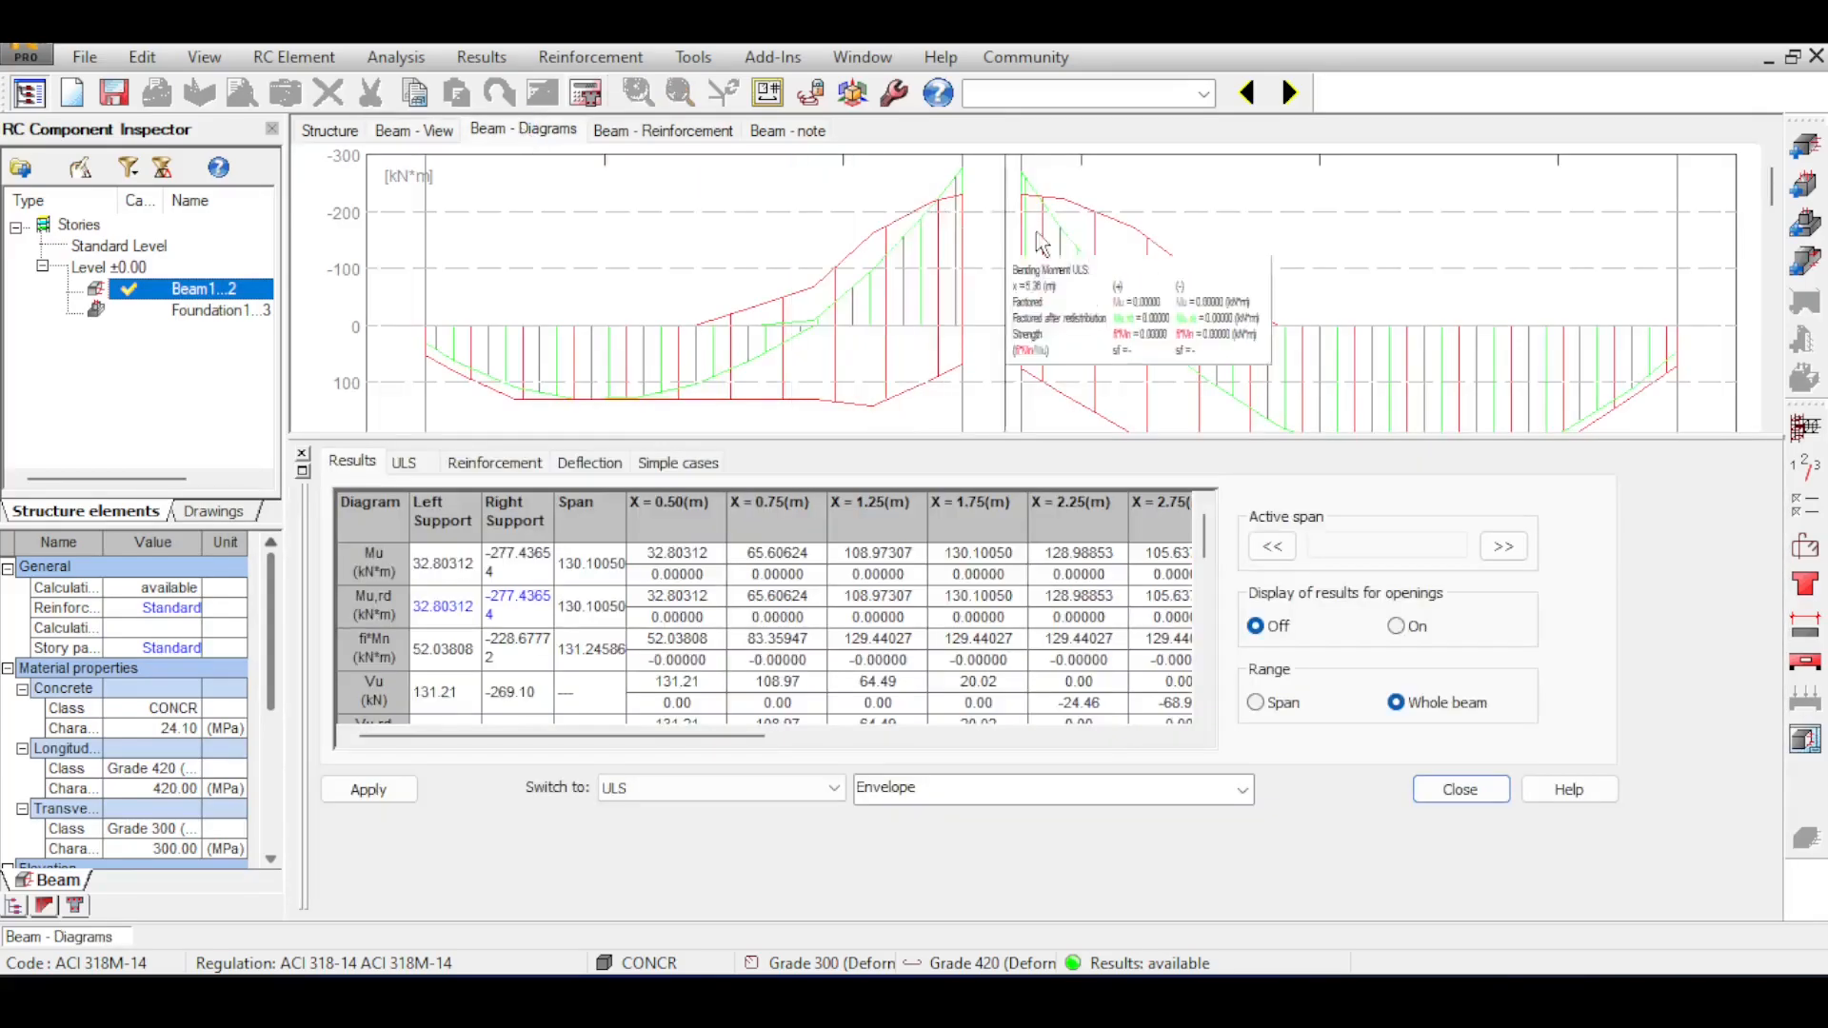
pyautogui.moveTo(1147, 276)
pyautogui.scroll(-1, 1141, 263)
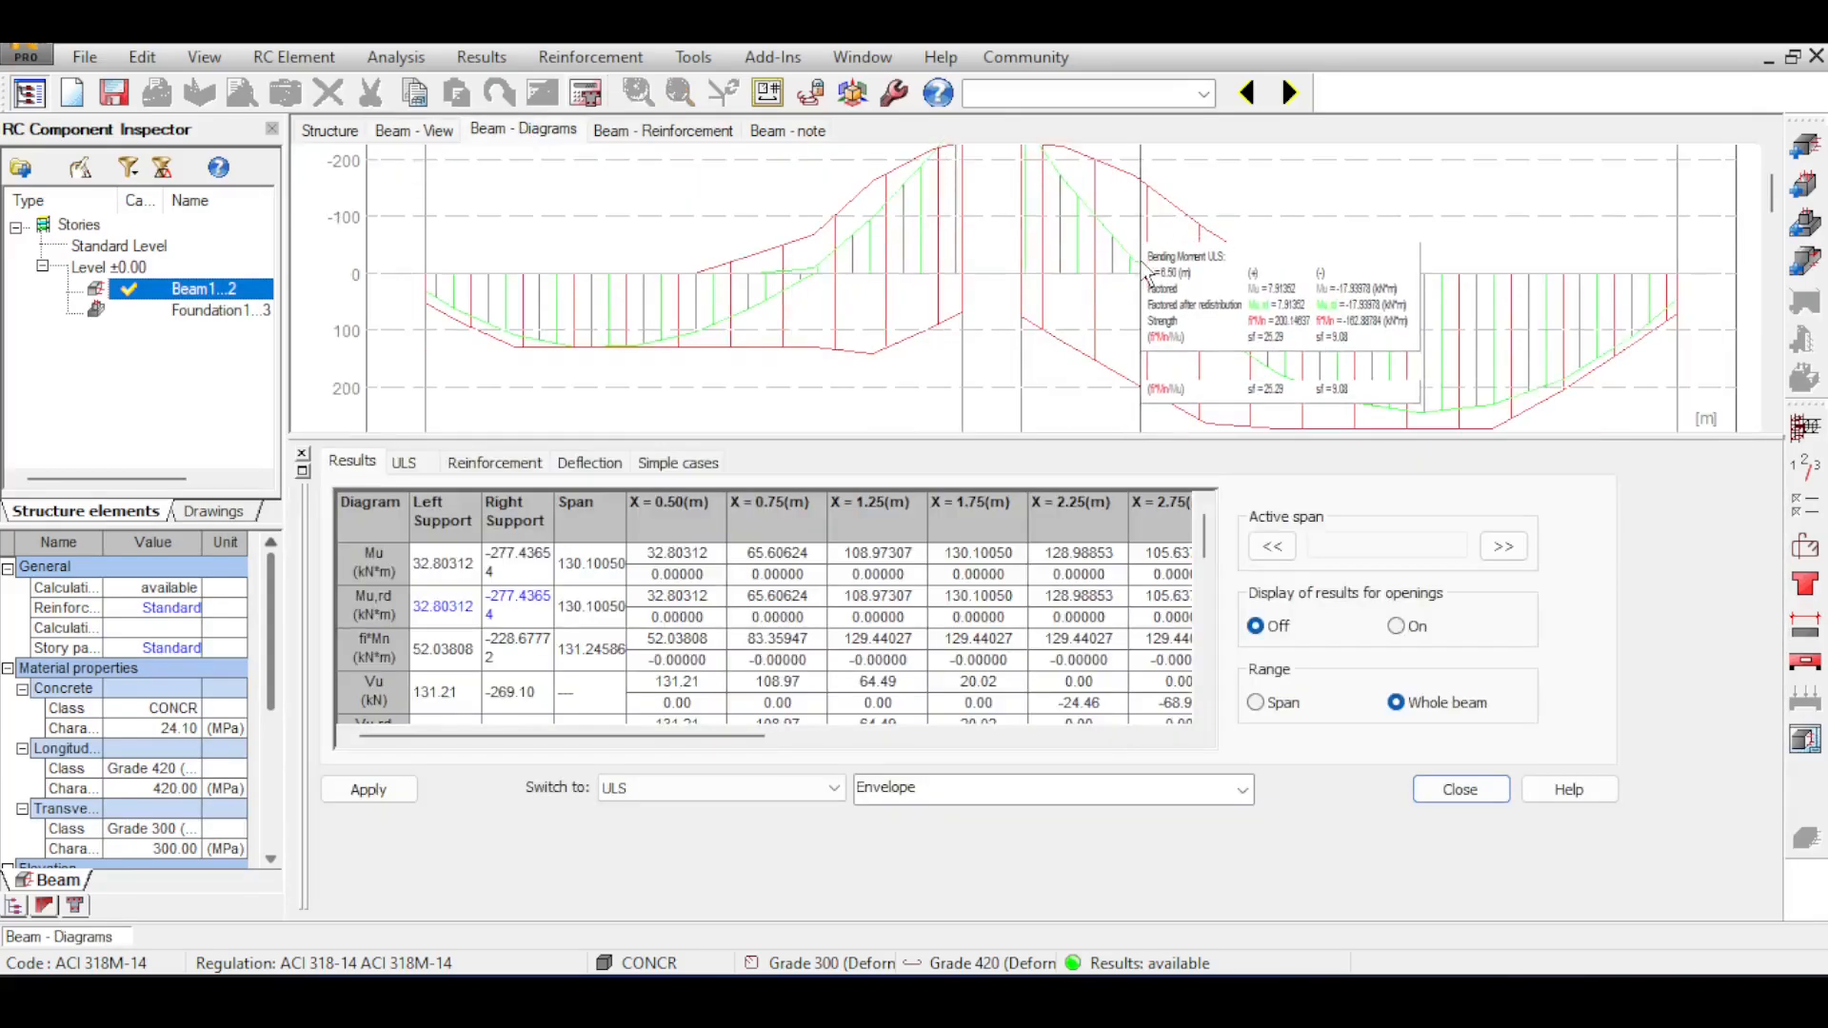
pyautogui.scroll(1, 1142, 263)
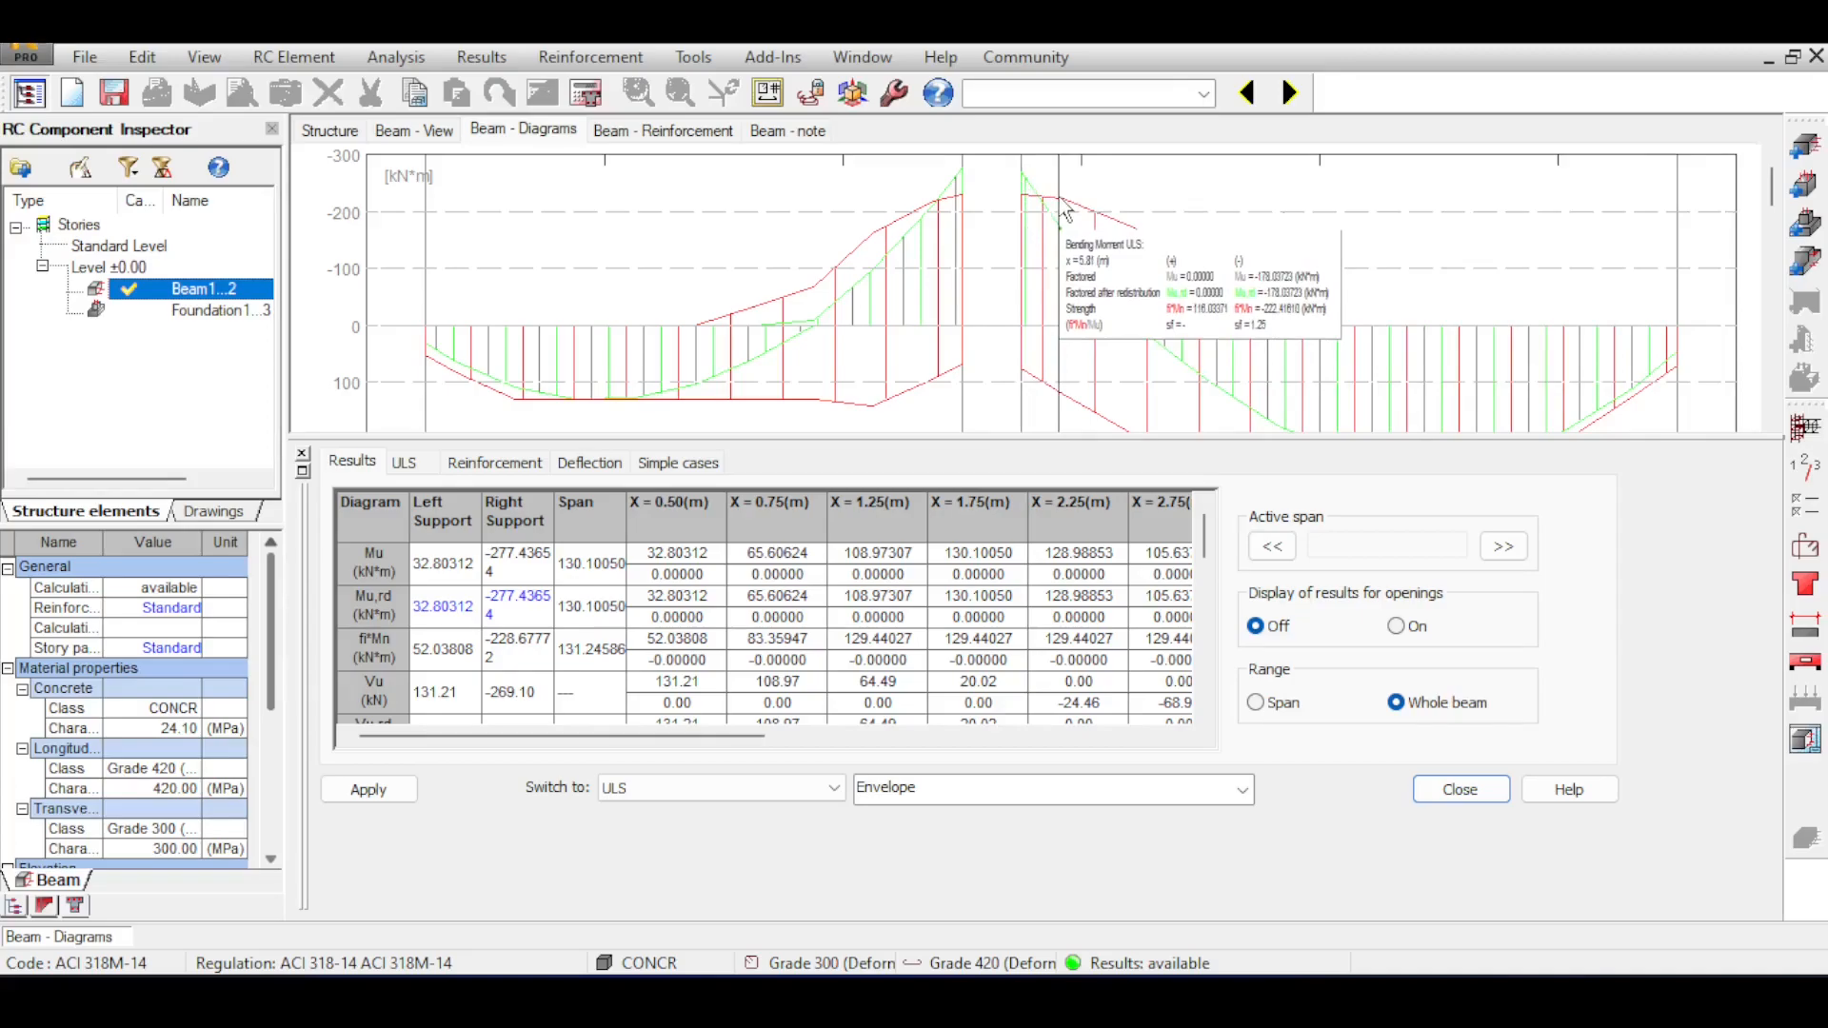
# Examine the ULS bending moment and shear force diagrams along both spans, checking values around span P2.
pyautogui.scroll(-3, 1067, 215)
pyautogui.scroll(2, 1266, 219)
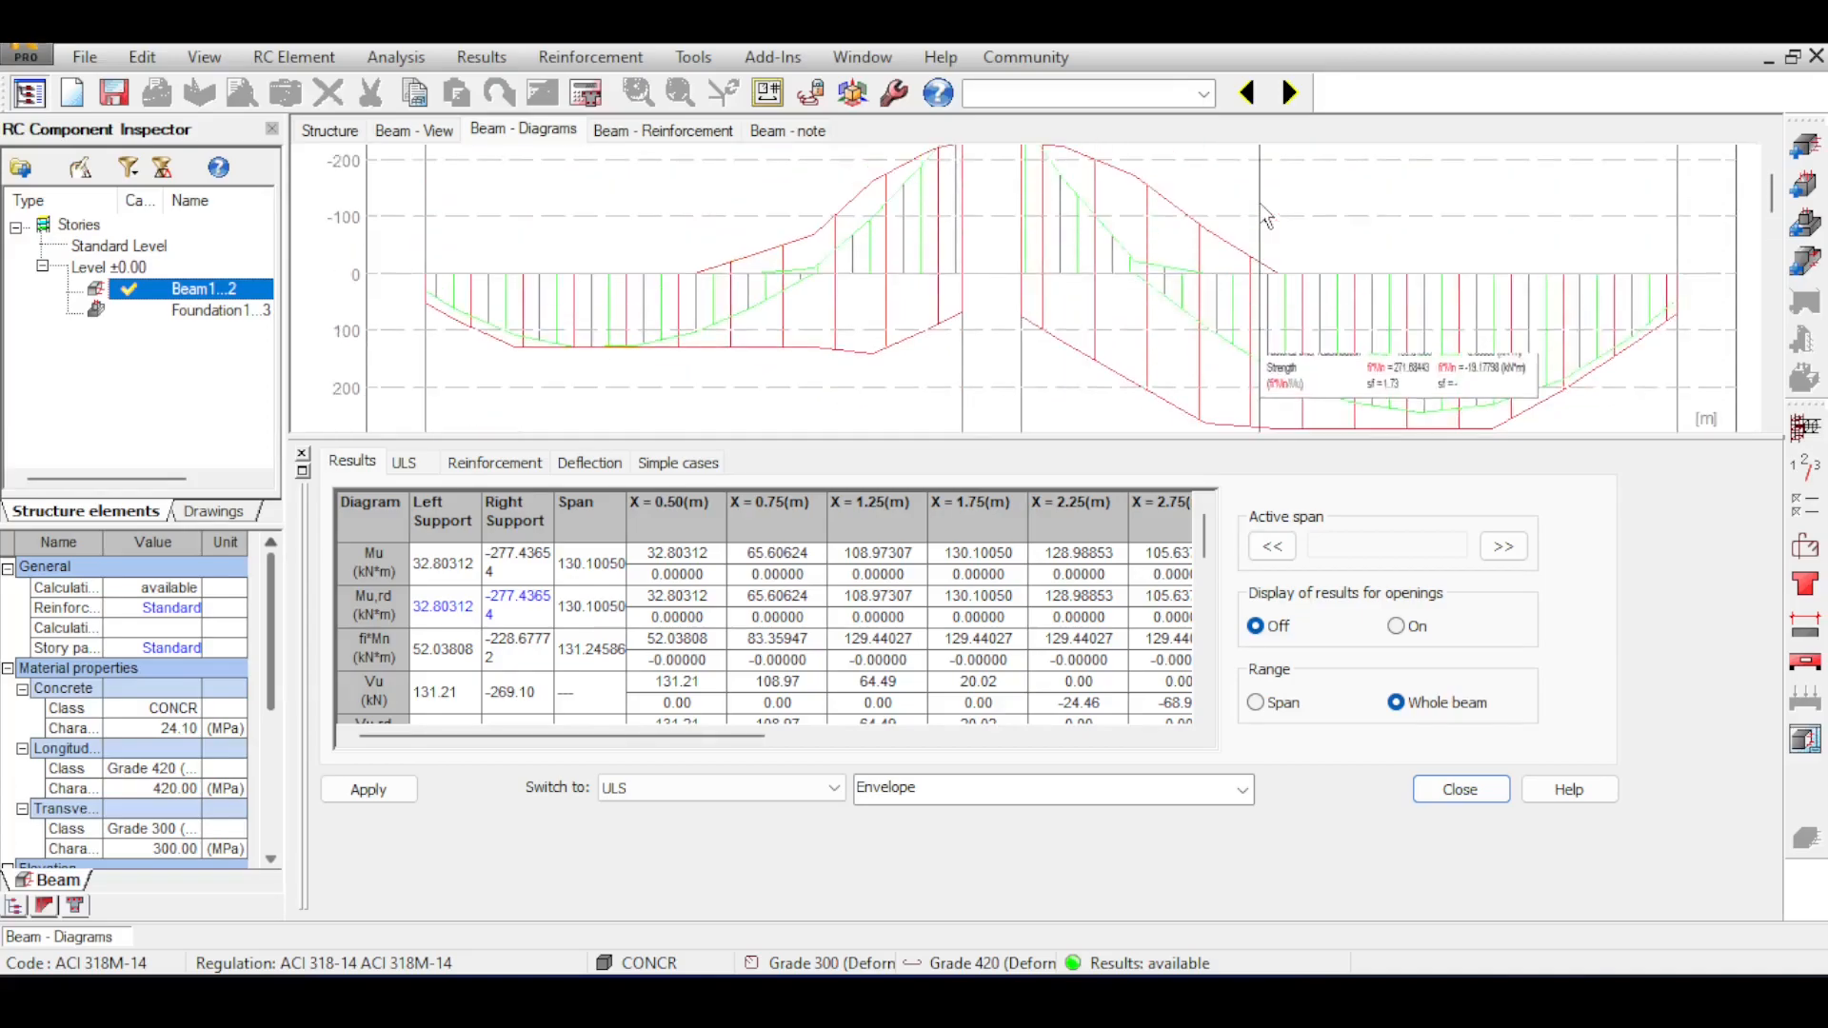
pyautogui.scroll(-5, 1223, 259)
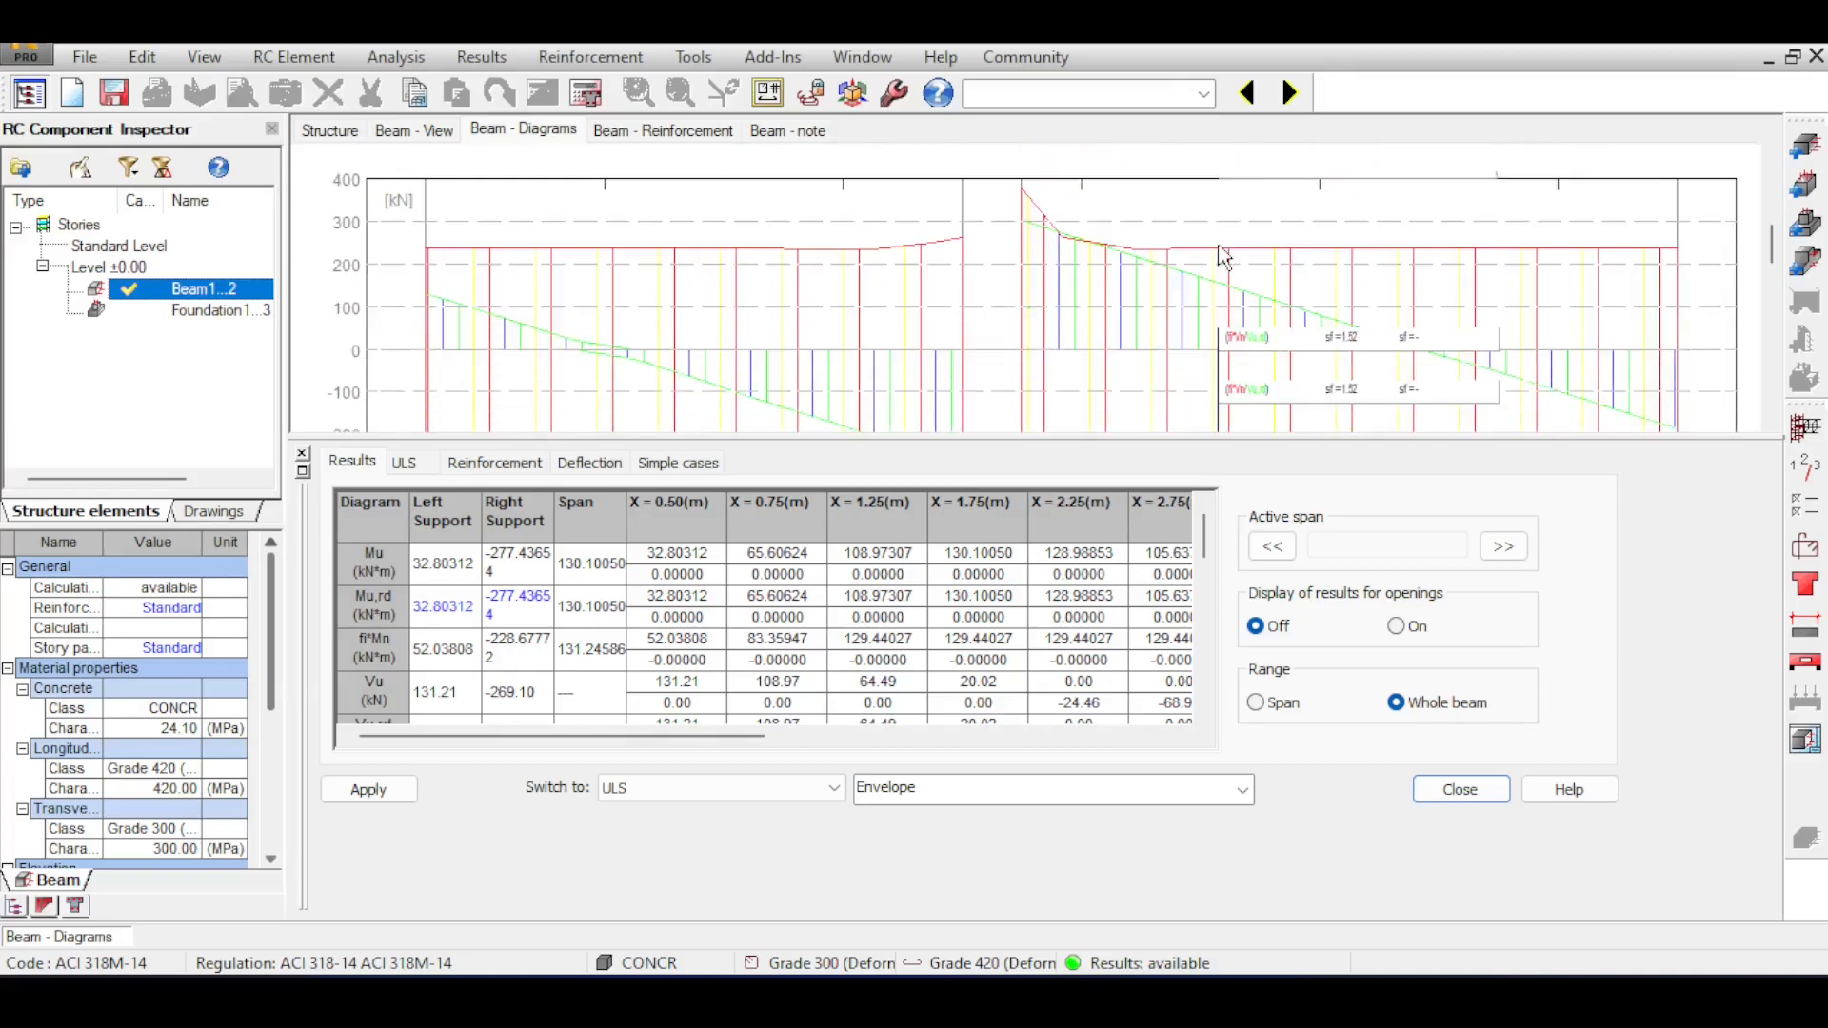
pyautogui.scroll(-3, 1533, 288)
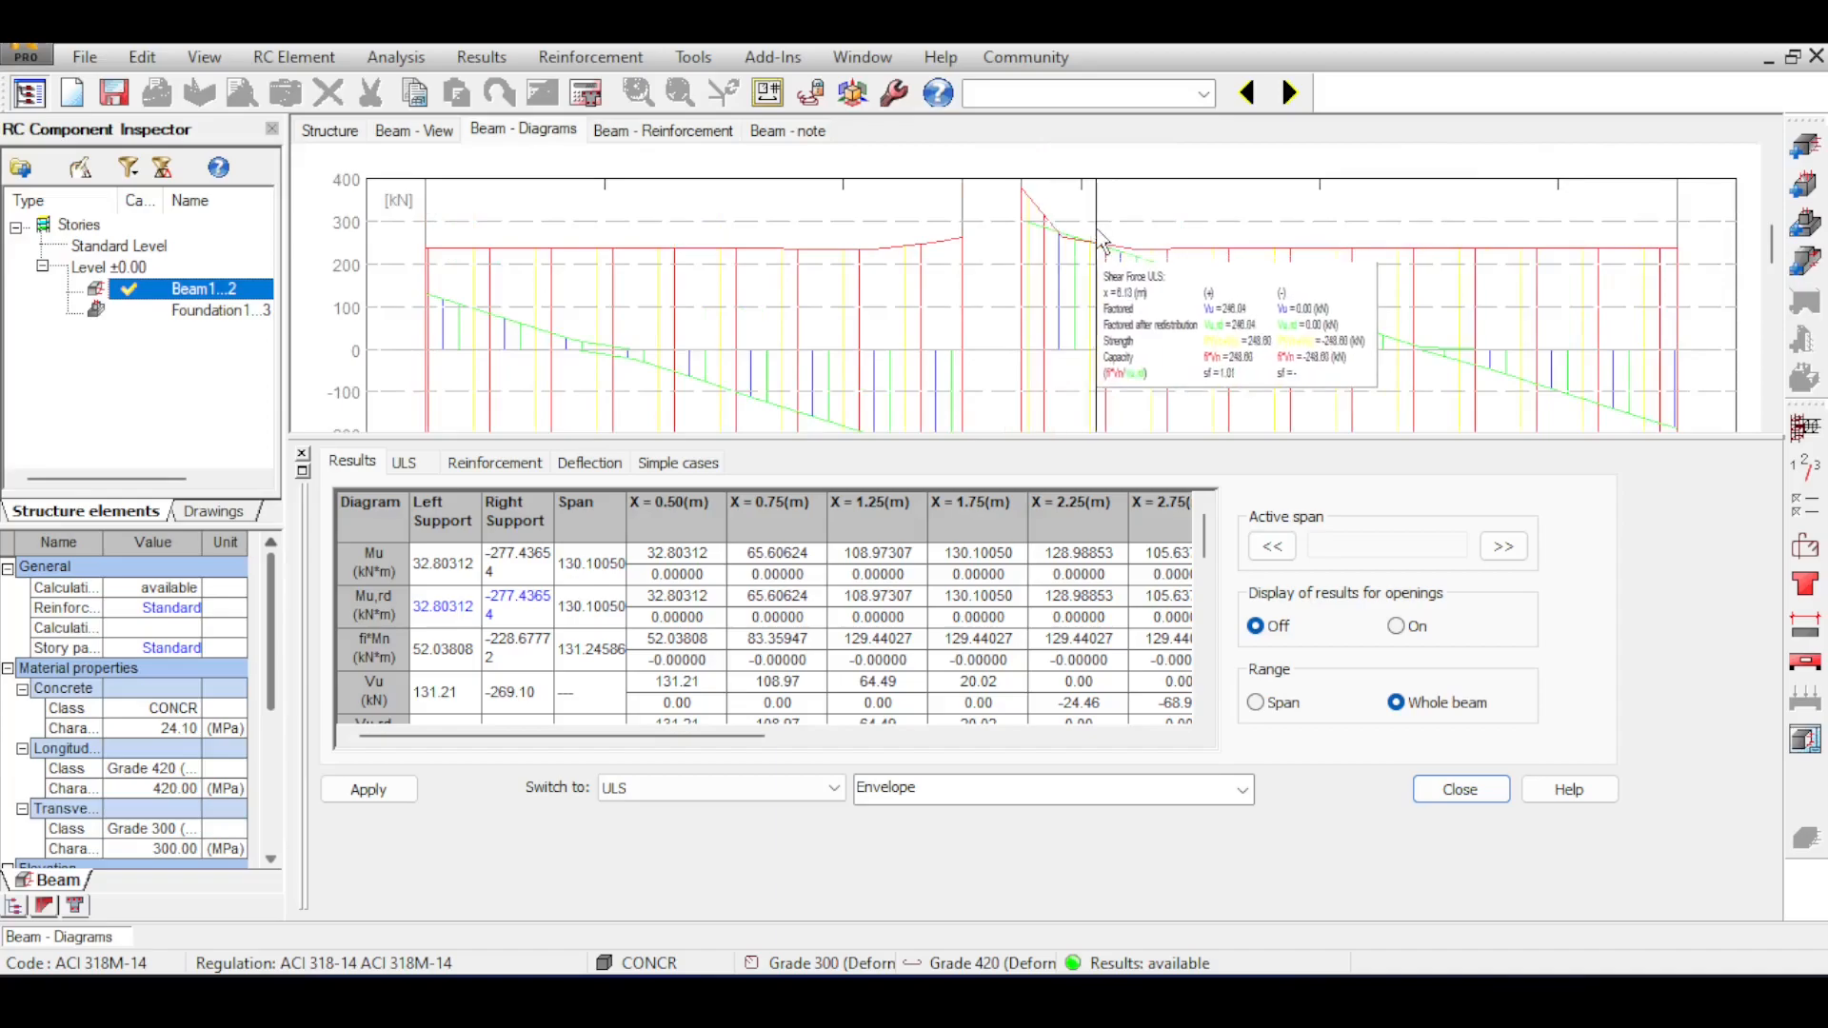
# Switch the beam diagrams to Deflection and inspect the deflection and moment curves of both spans.
pyautogui.click(786, 789)
pyautogui.click(759, 844)
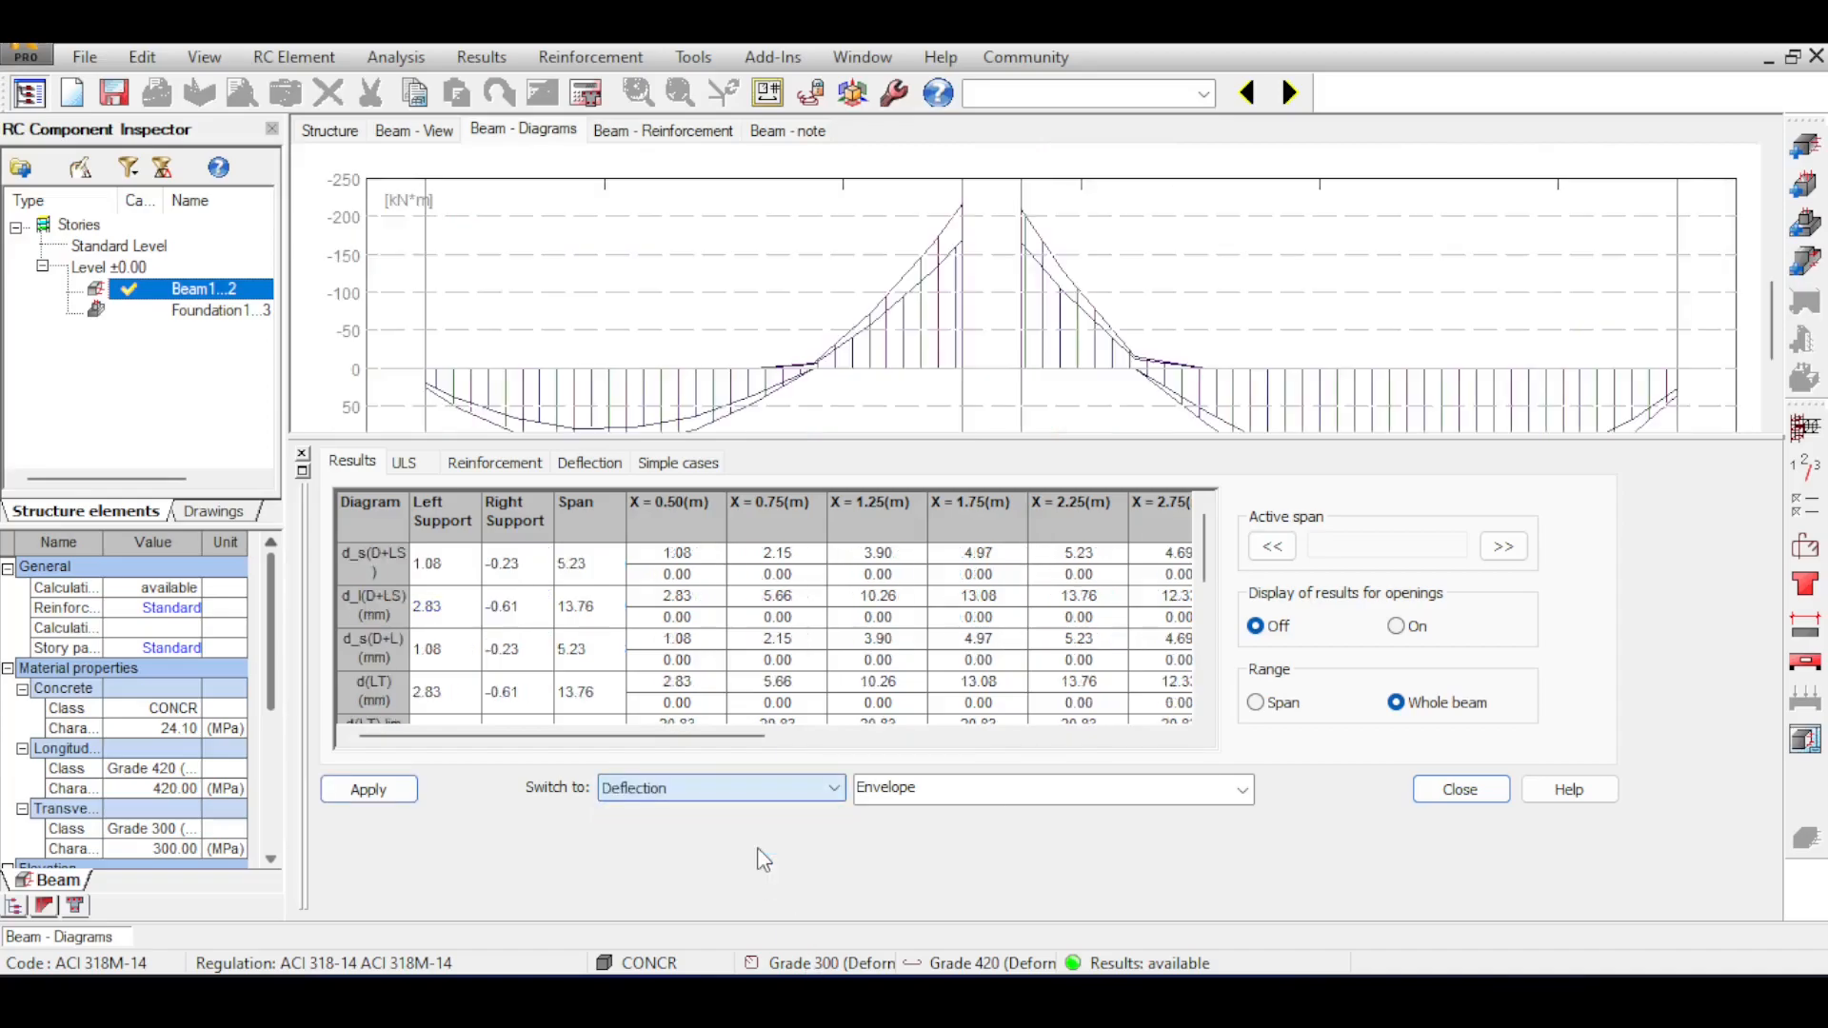
pyautogui.scroll(-5, 962, 373)
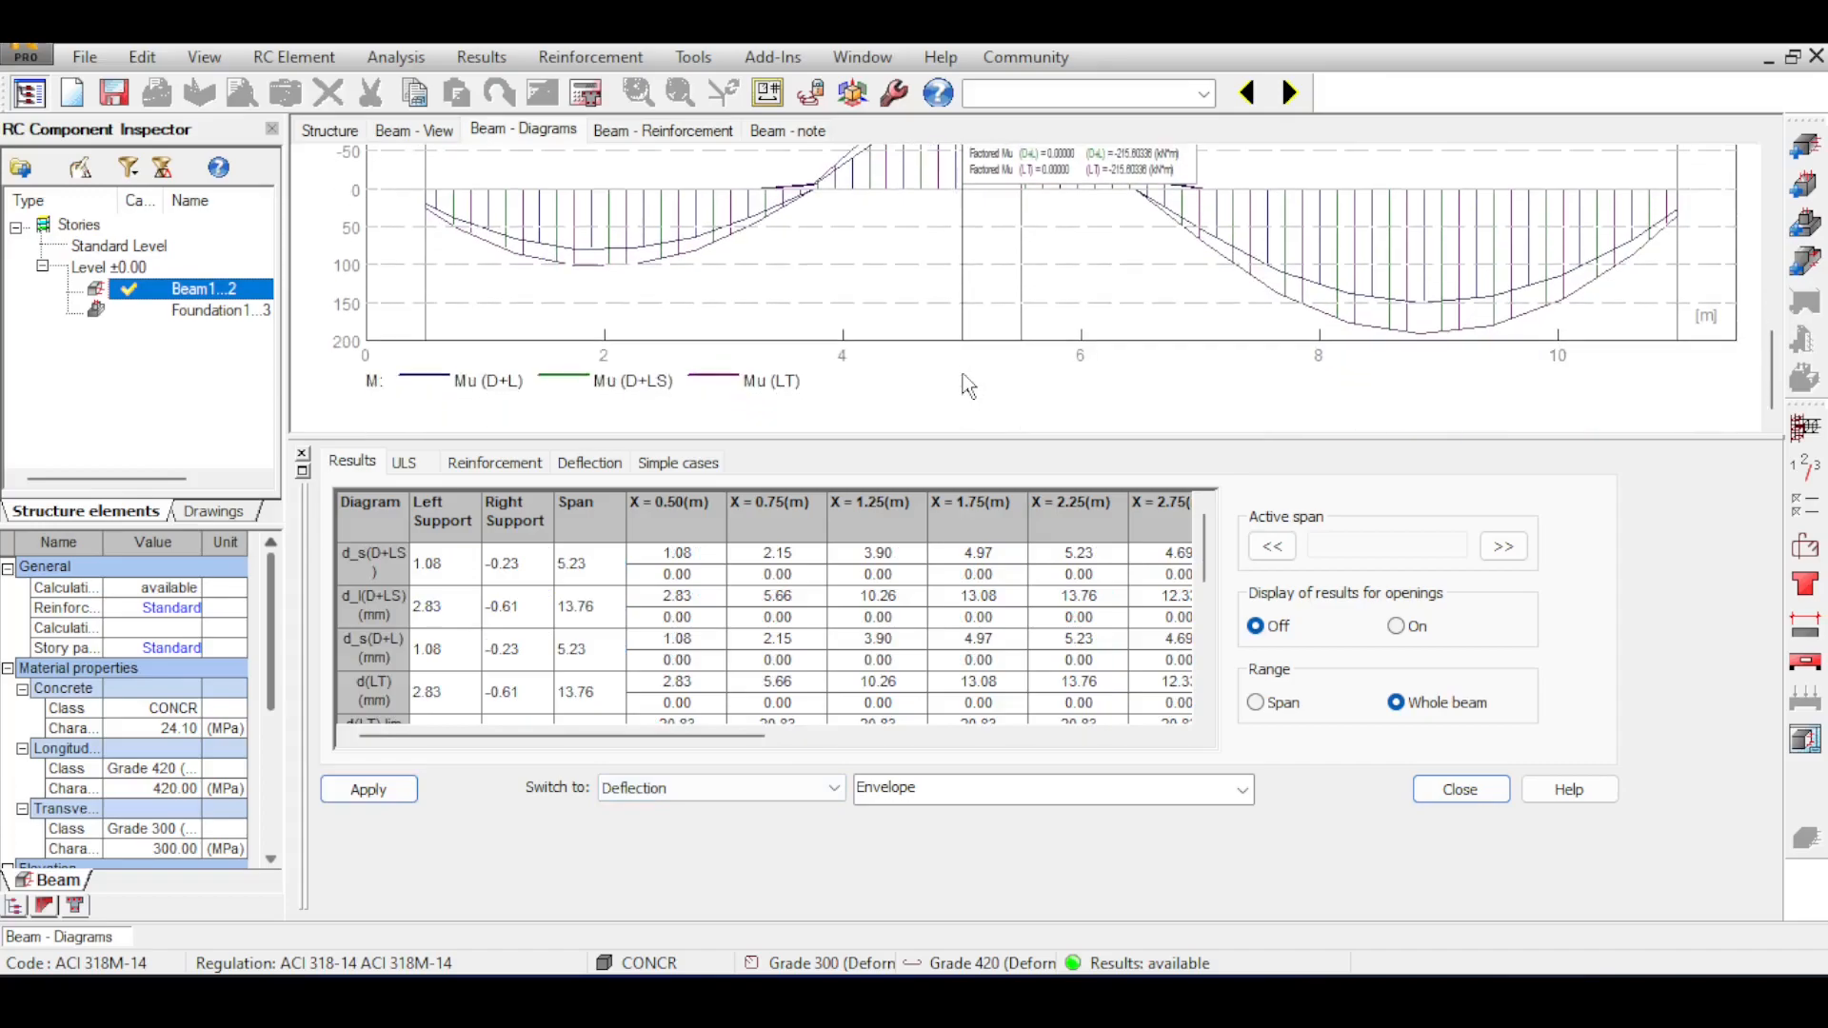
pyautogui.scroll(6, 963, 374)
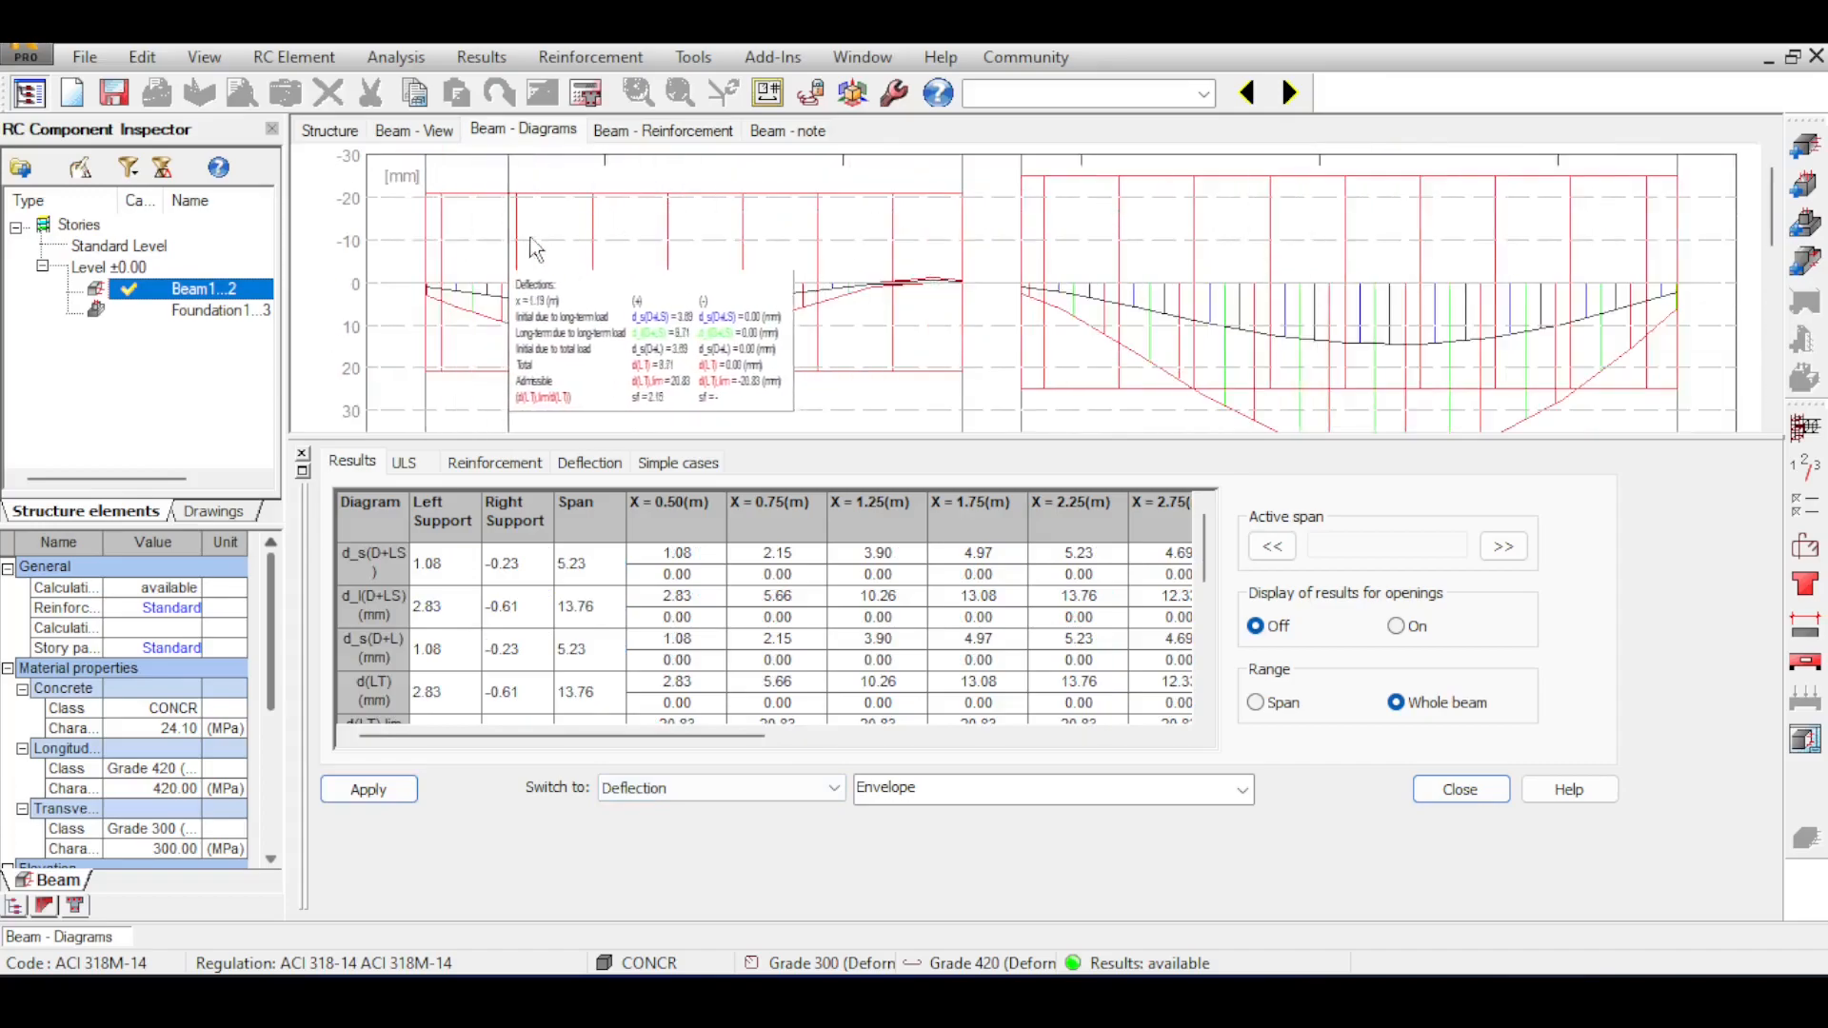
pyautogui.scroll(-1, 1209, 219)
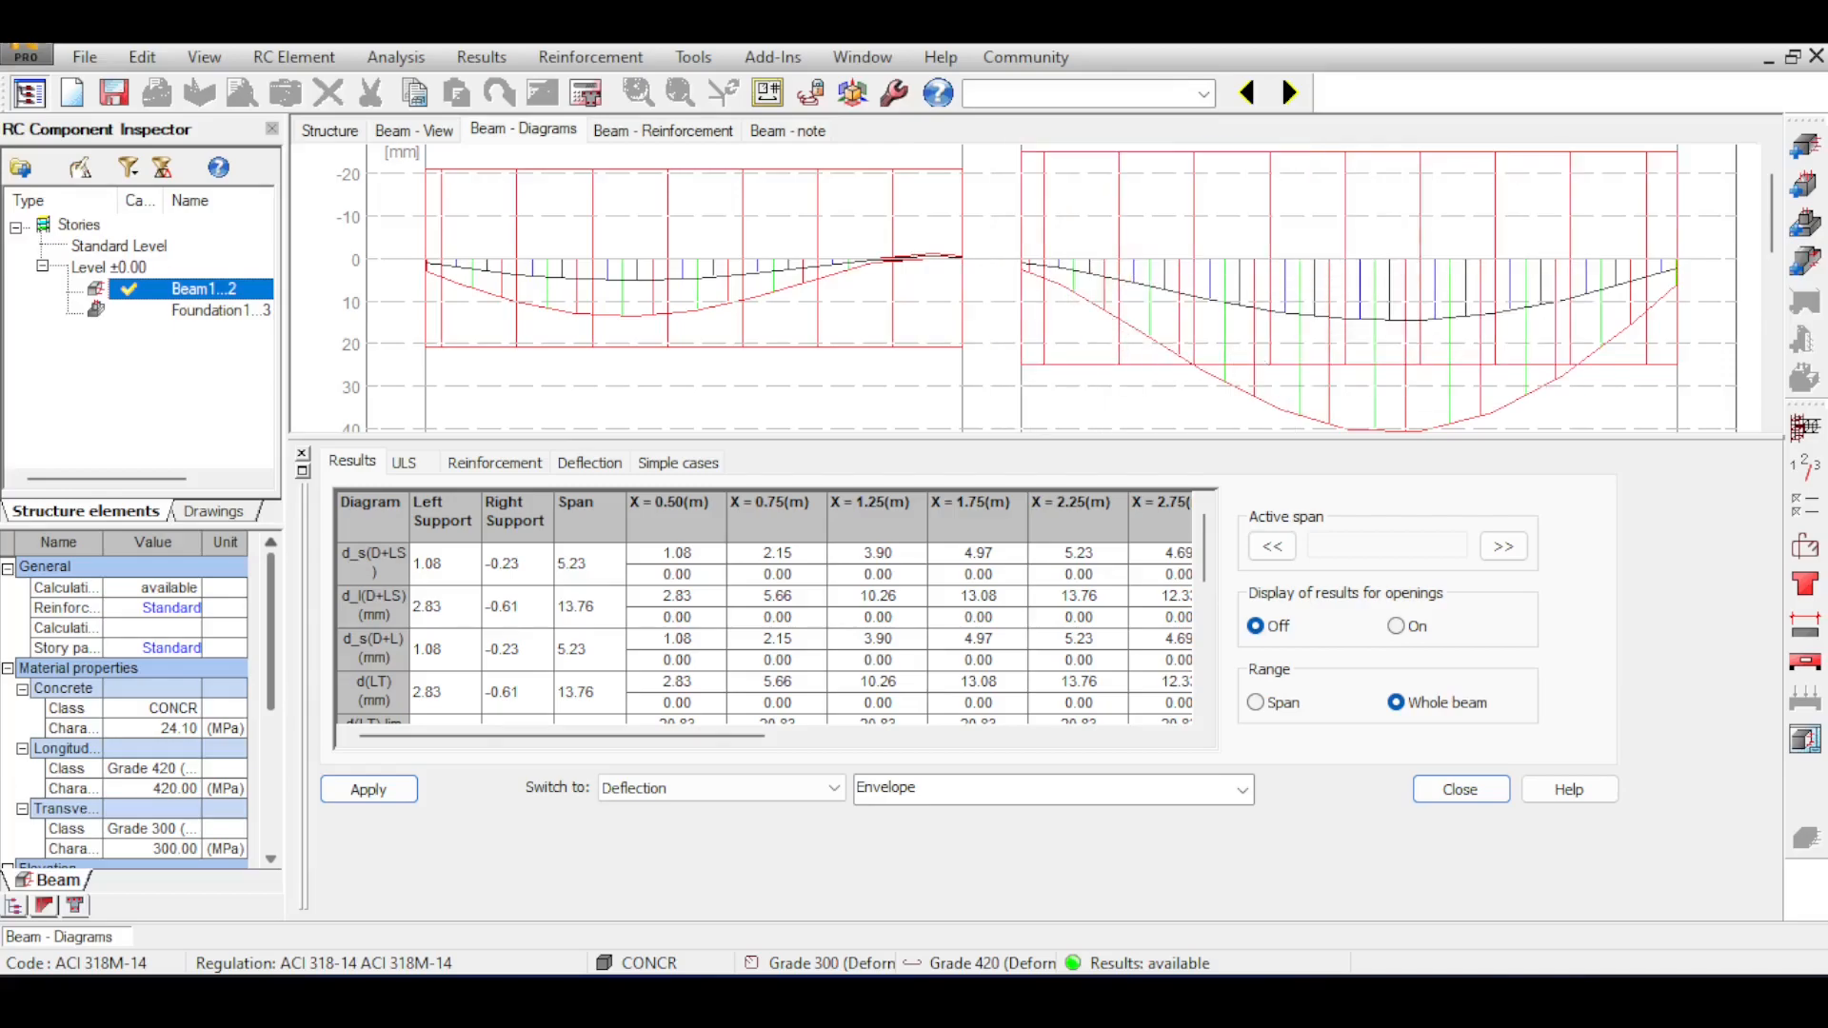
# Check the beam's elevation view, return to its diagrams and switch them back to ULS results.
pyautogui.click(438, 133)
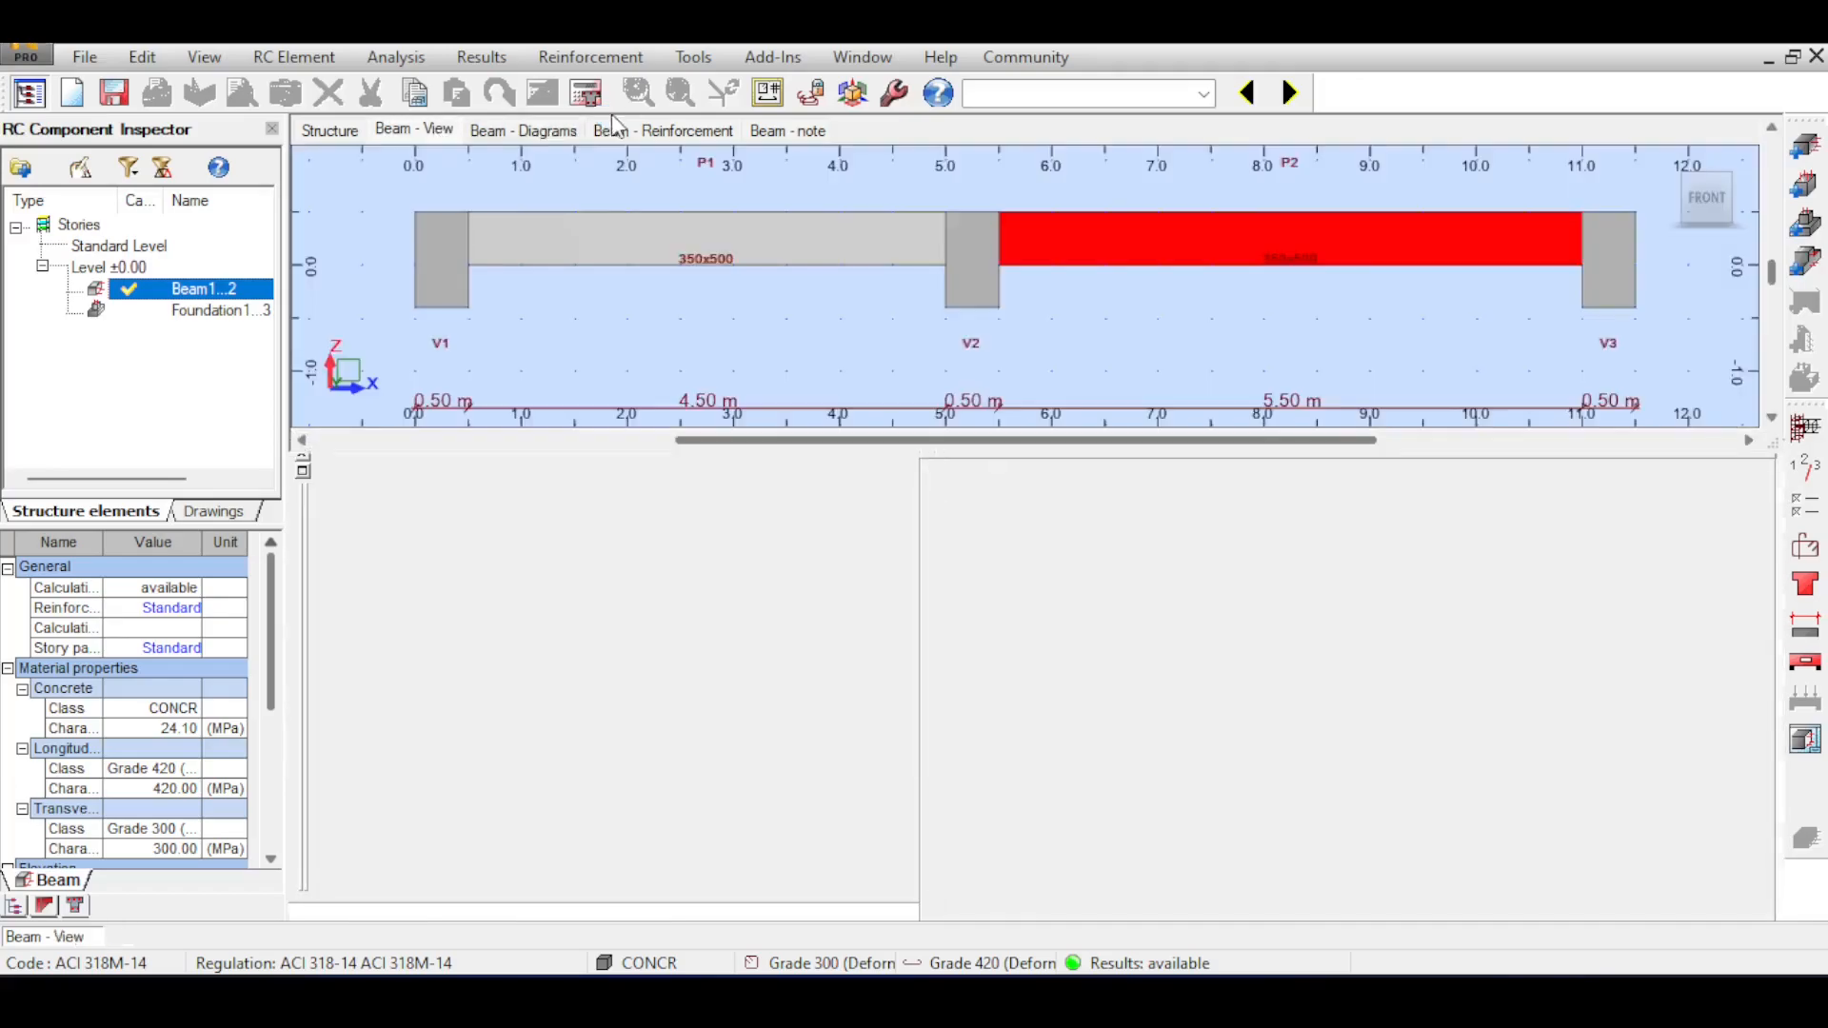
pyautogui.click(586, 131)
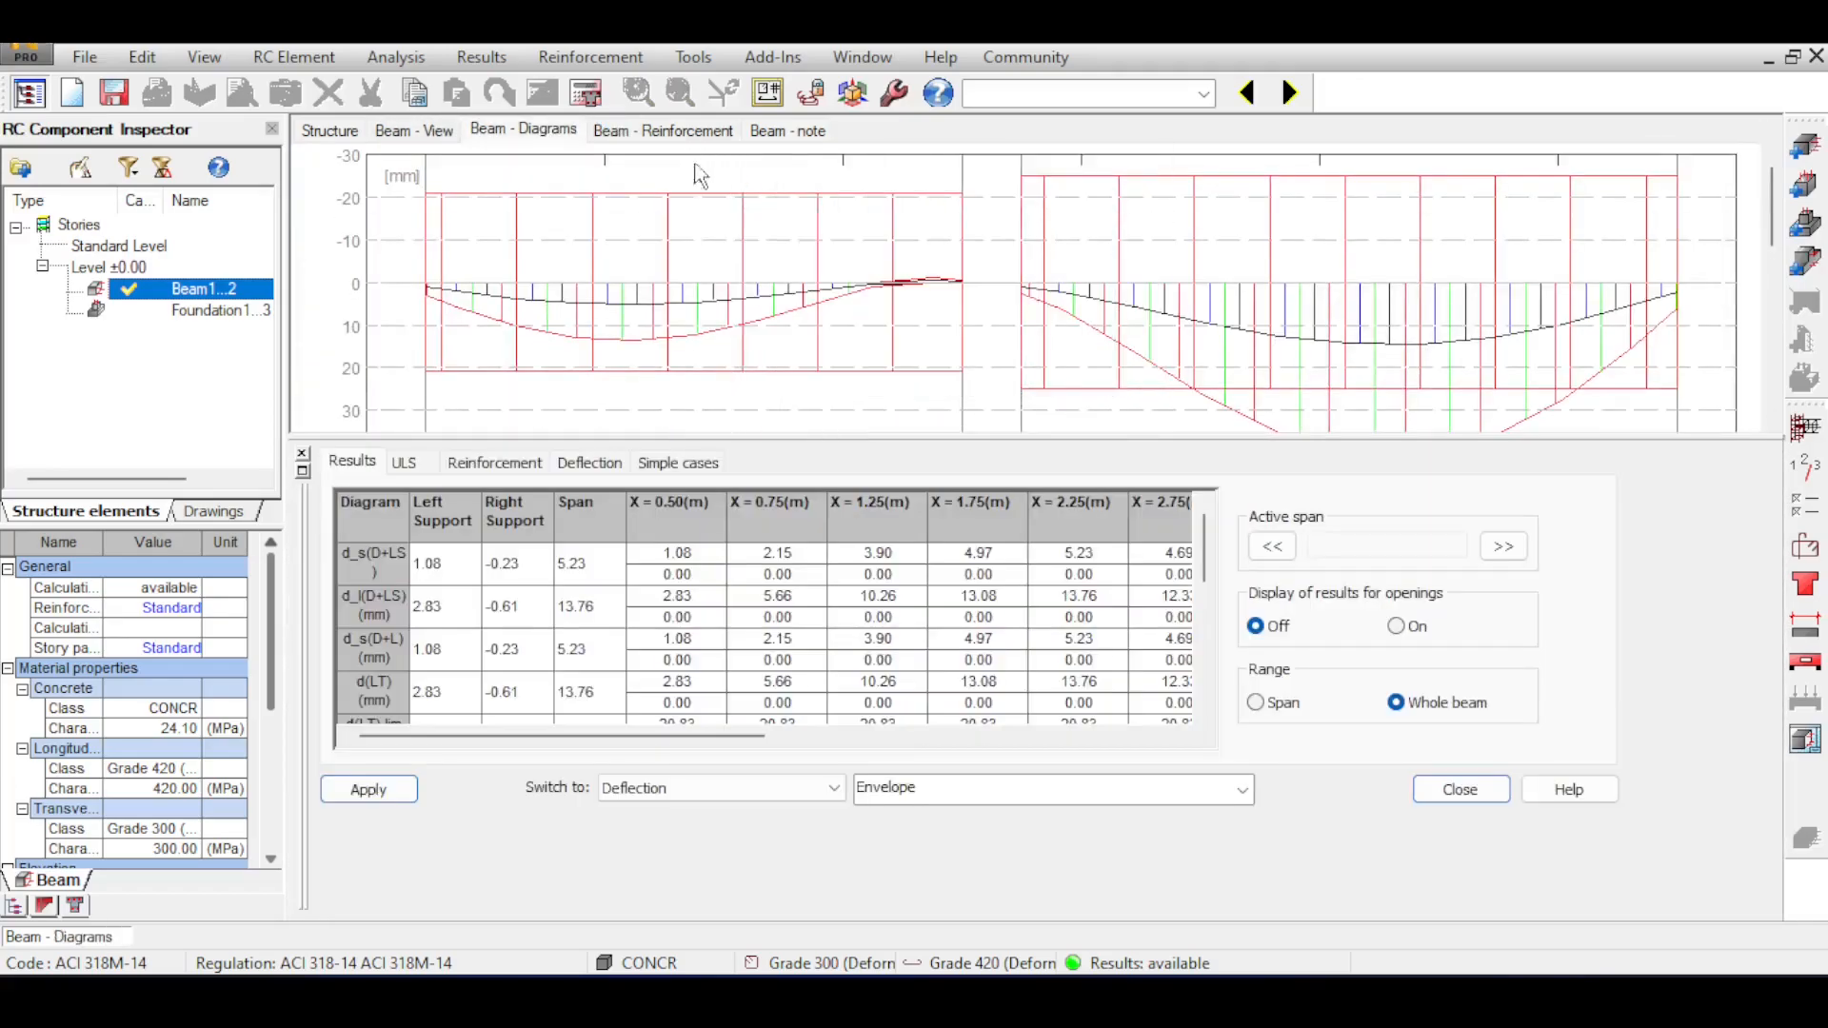
pyautogui.click(752, 795)
pyautogui.scroll(2, 759, 807)
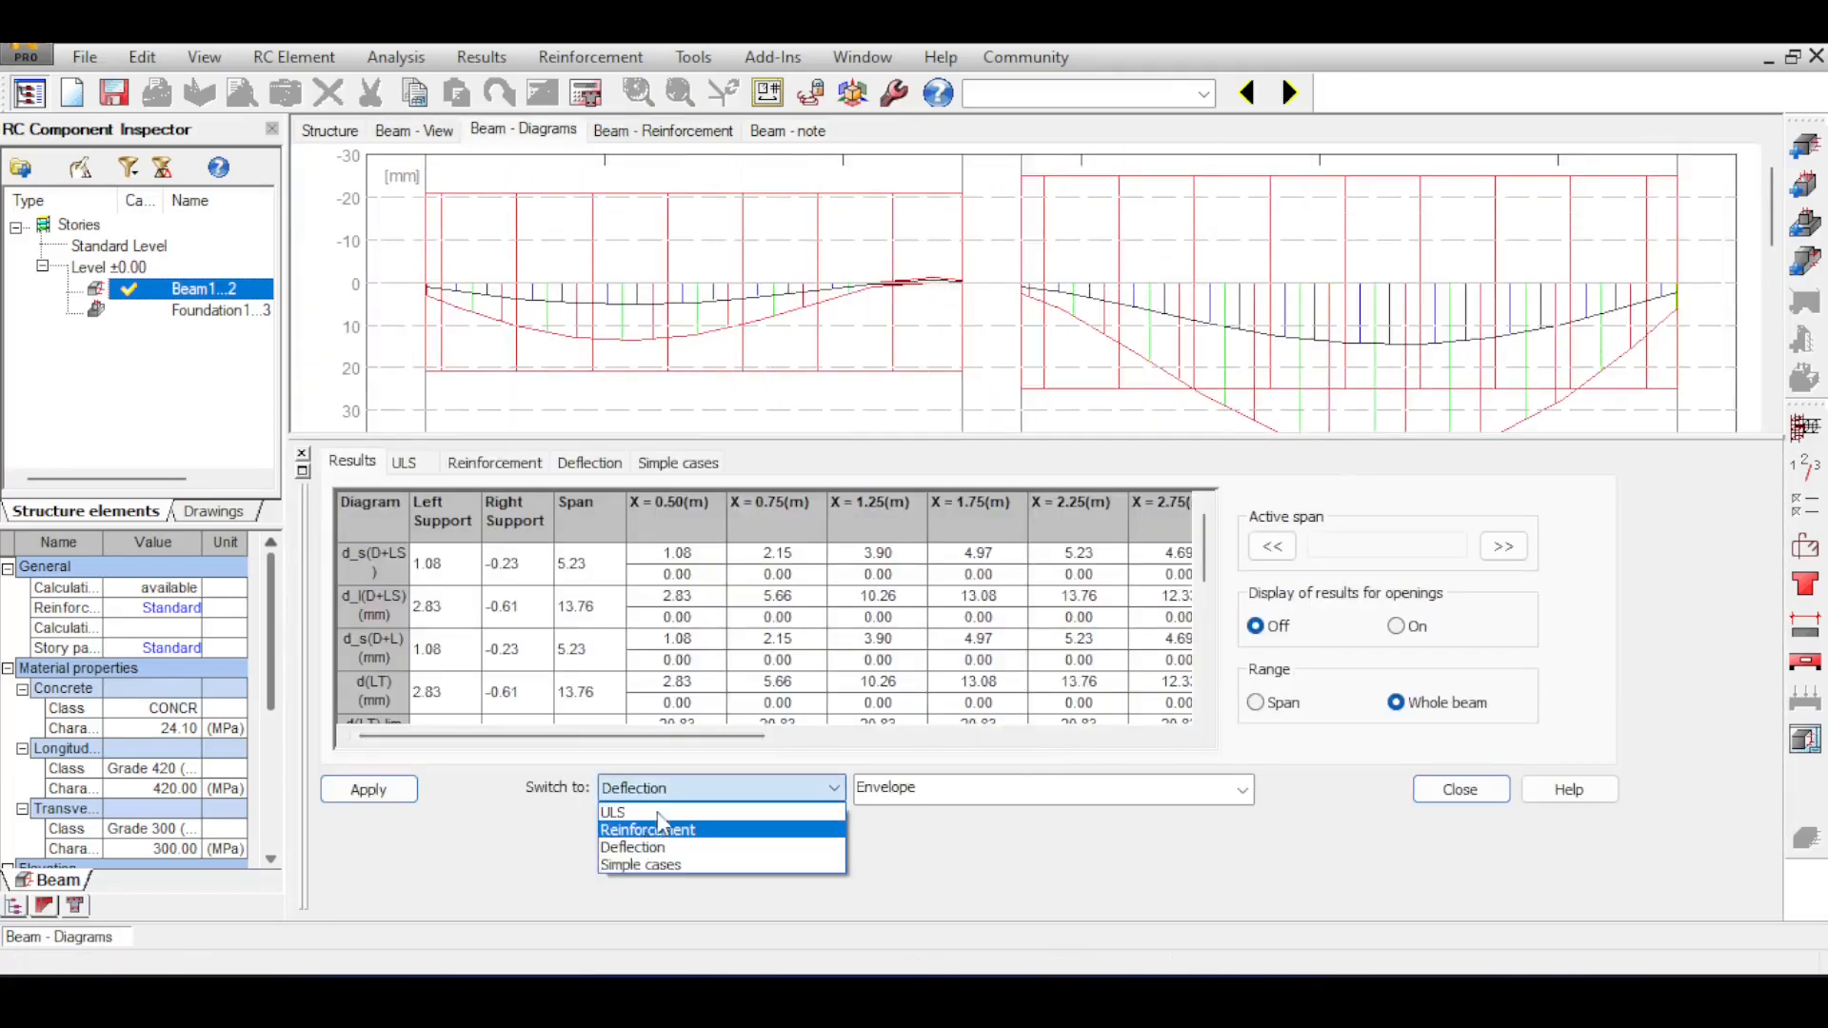
pyautogui.click(752, 801)
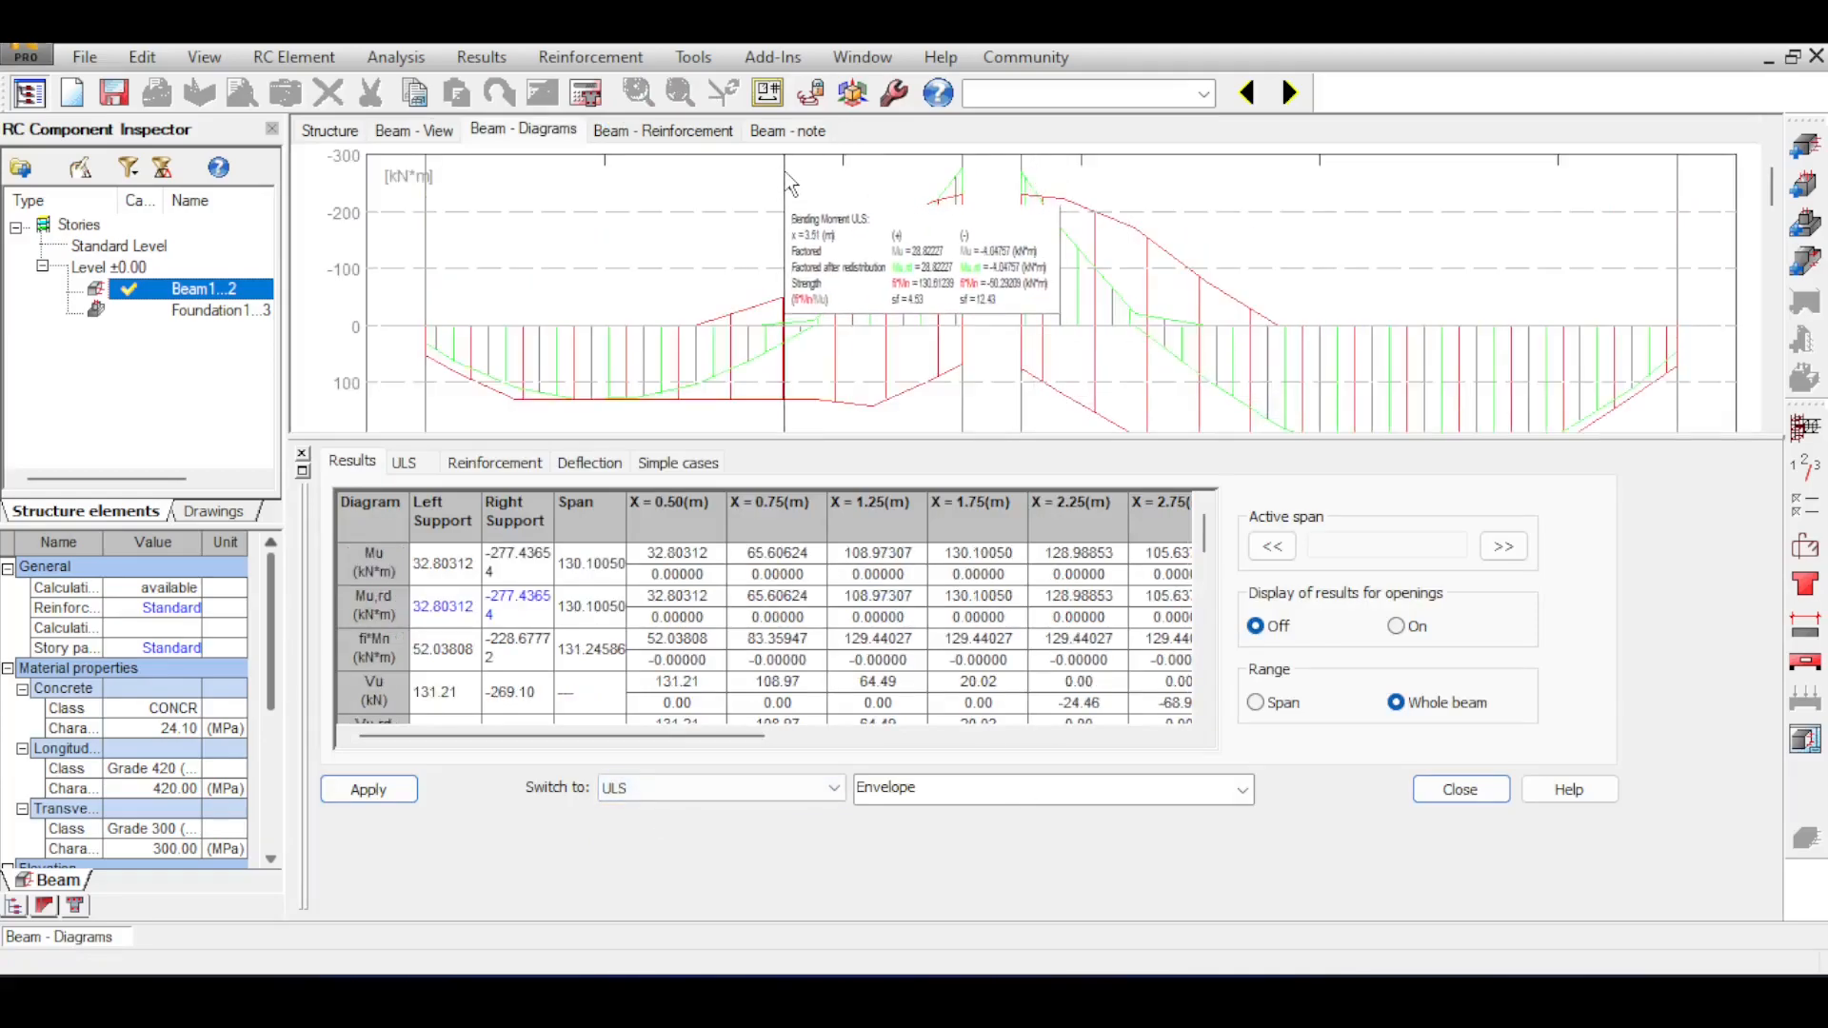
# Display the beam's reinforcement and rearrange the reinforcement table so the section and elevation views are visible above it.
pyautogui.click(616, 135)
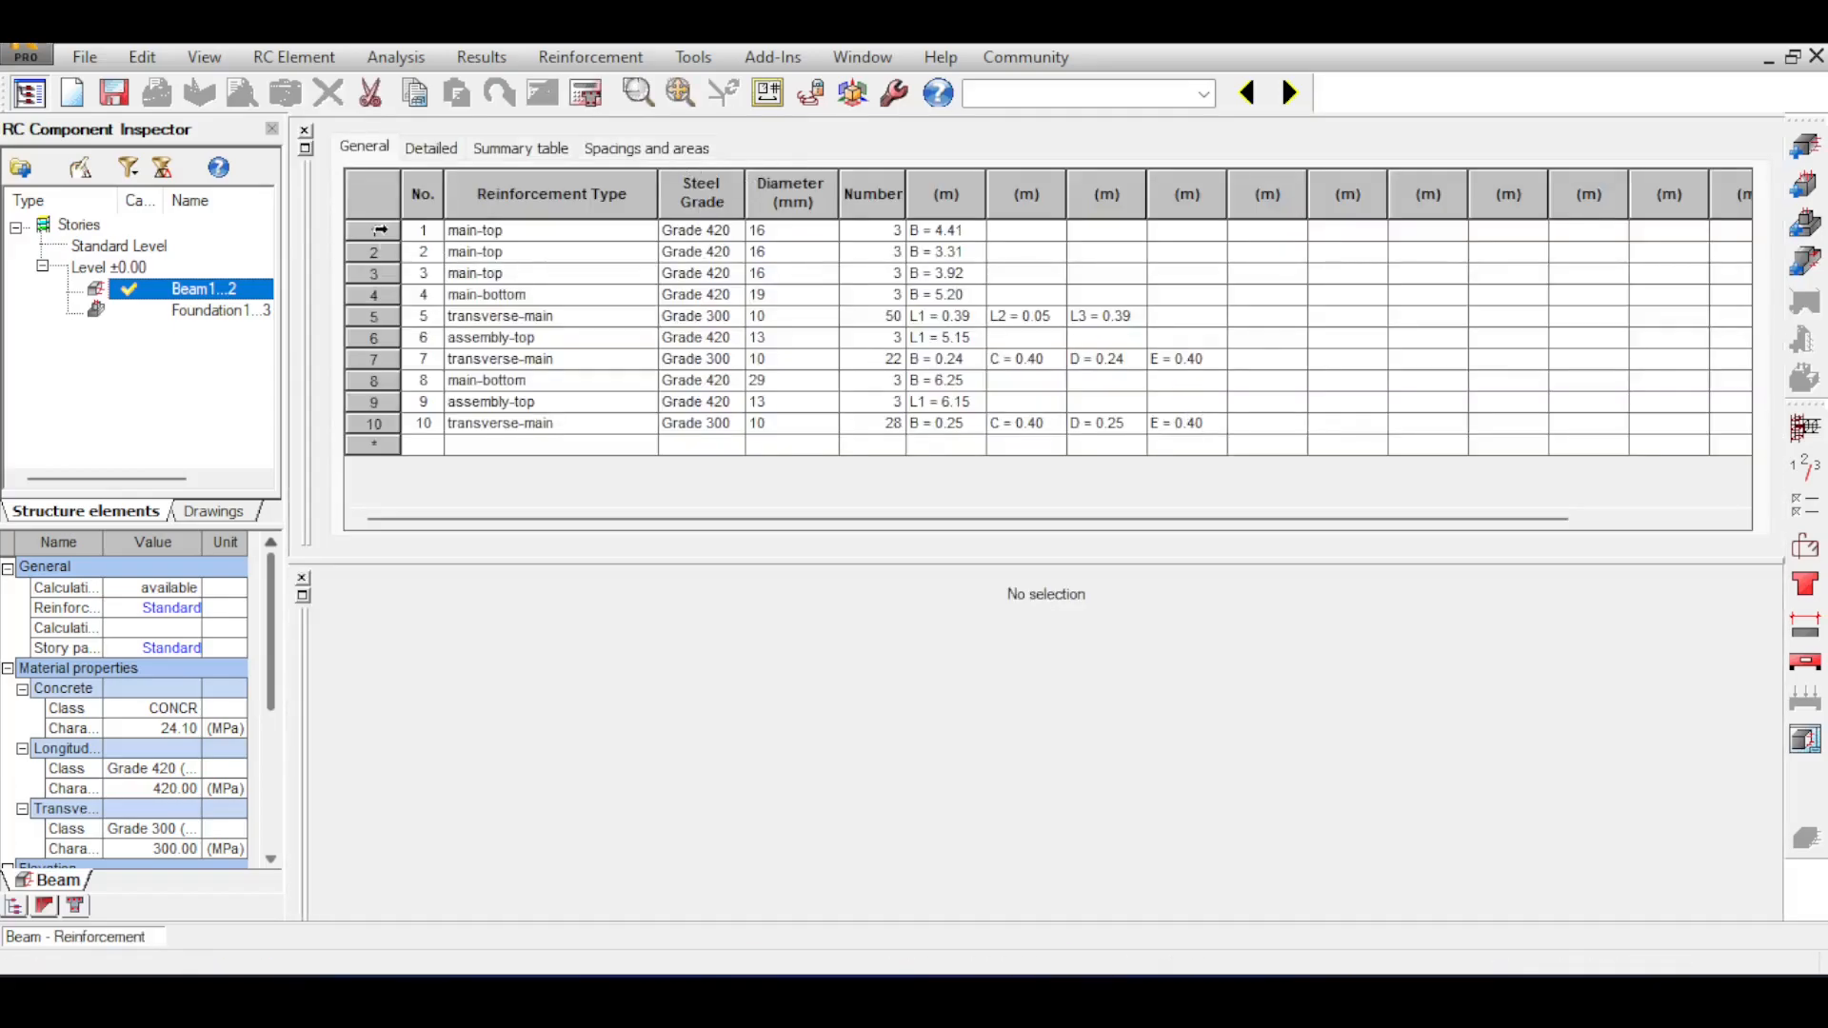
pyautogui.click(307, 149)
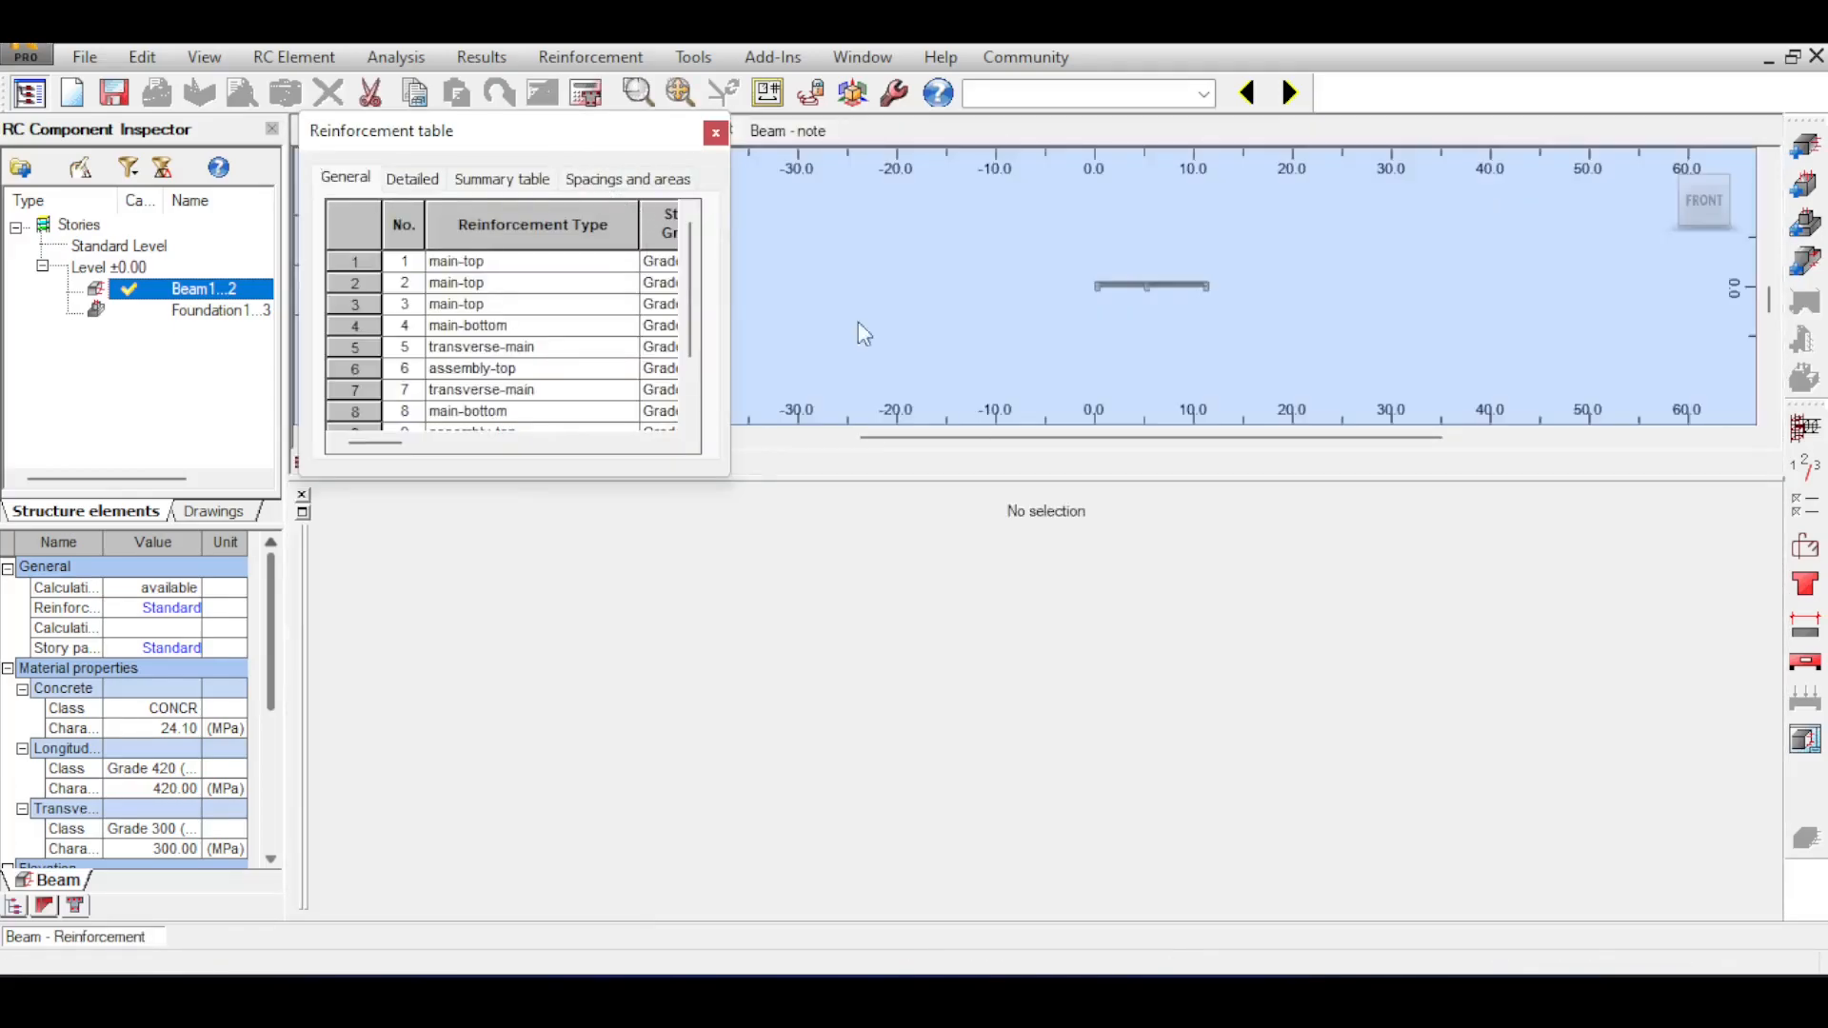
pyautogui.moveTo(1123, 597); pyautogui.dragTo(1104, 594)
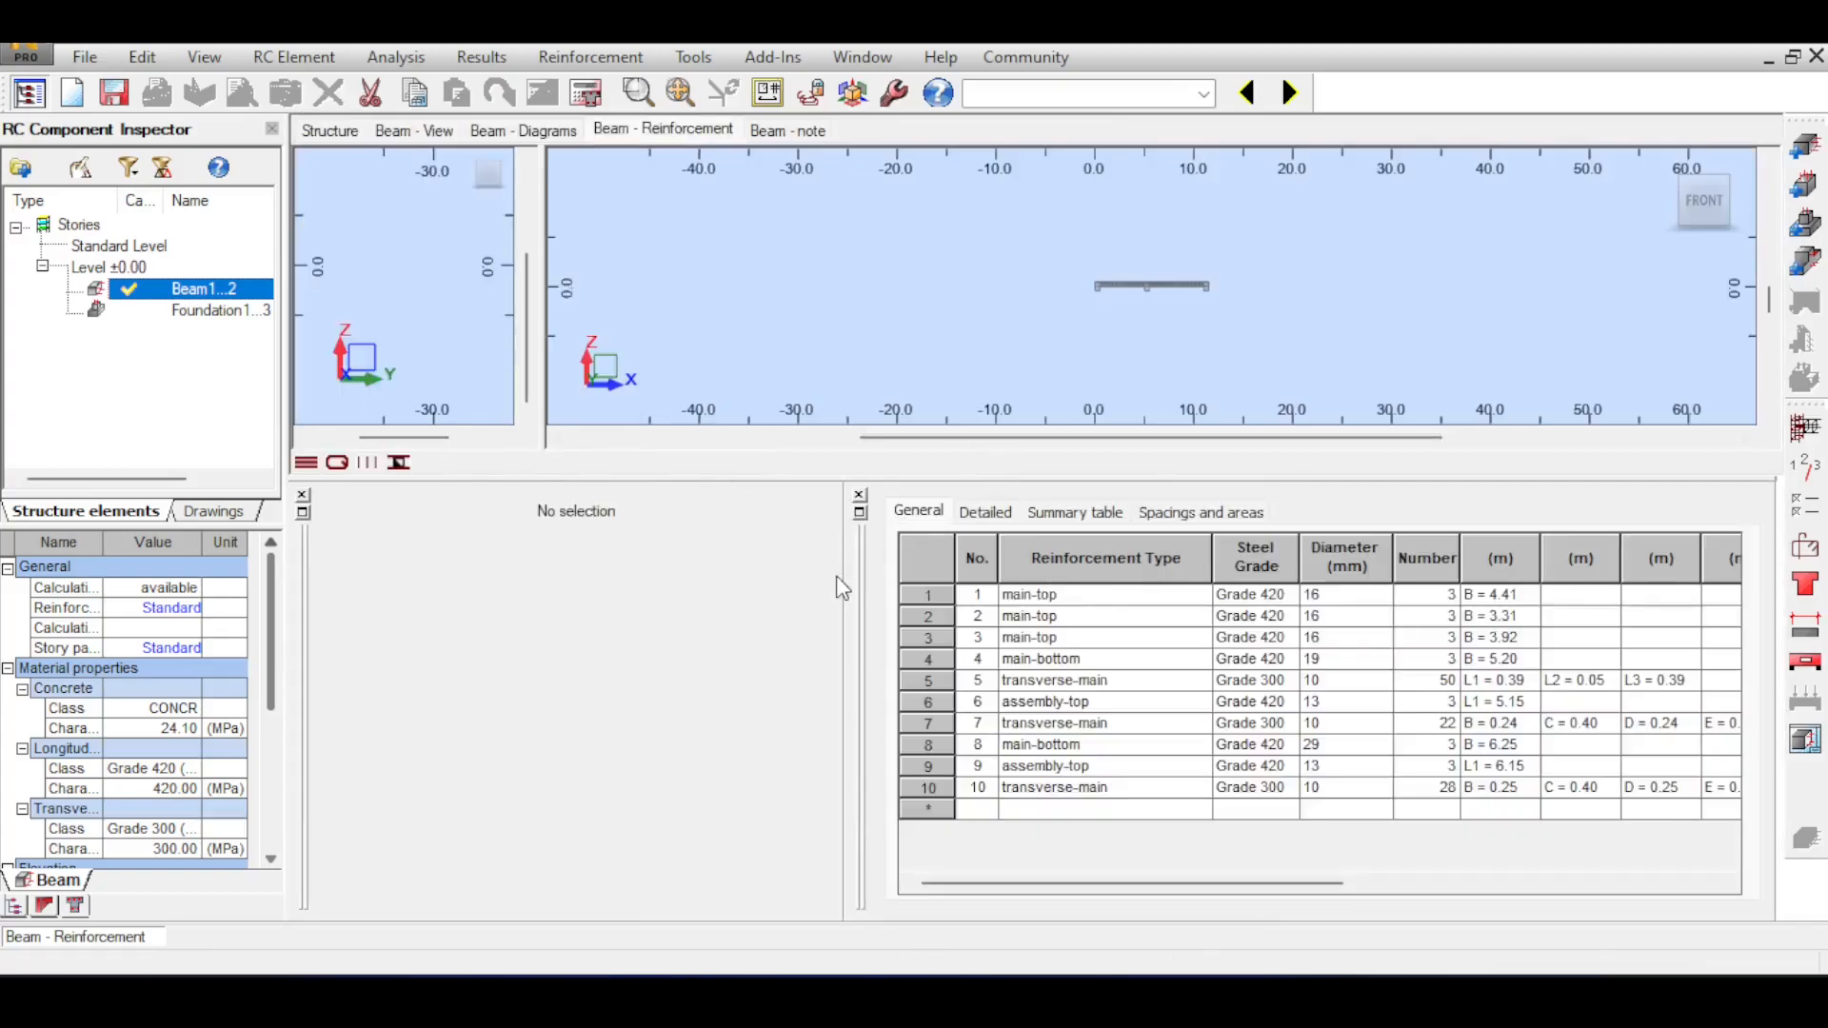
pyautogui.moveTo(844, 577); pyautogui.dragTo(857, 575)
# Inspect the longitudinal bars and stirrups in the beam's elevation across both spans.
pyautogui.scroll(8, 1091, 238)
pyautogui.scroll(2, 390, 293)
pyautogui.scroll(2, 390, 290)
pyautogui.scroll(5, 1465, 310)
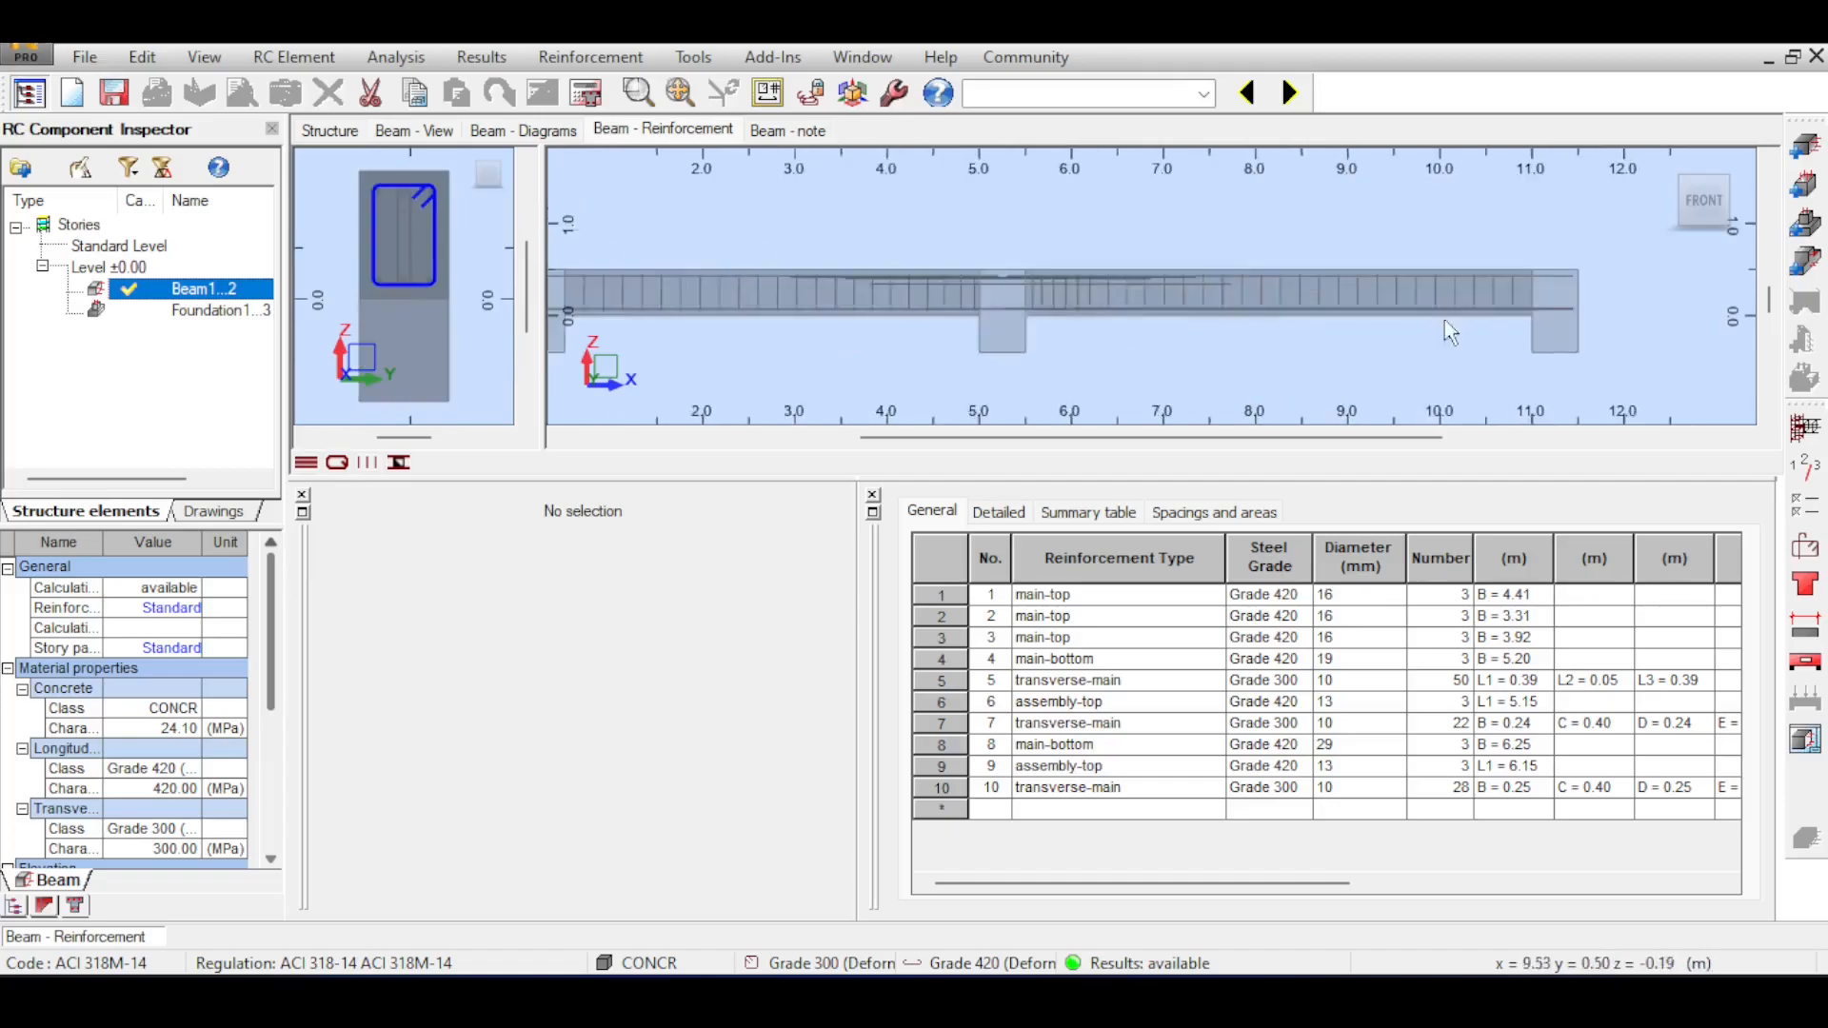
pyautogui.scroll(-4, 1464, 309)
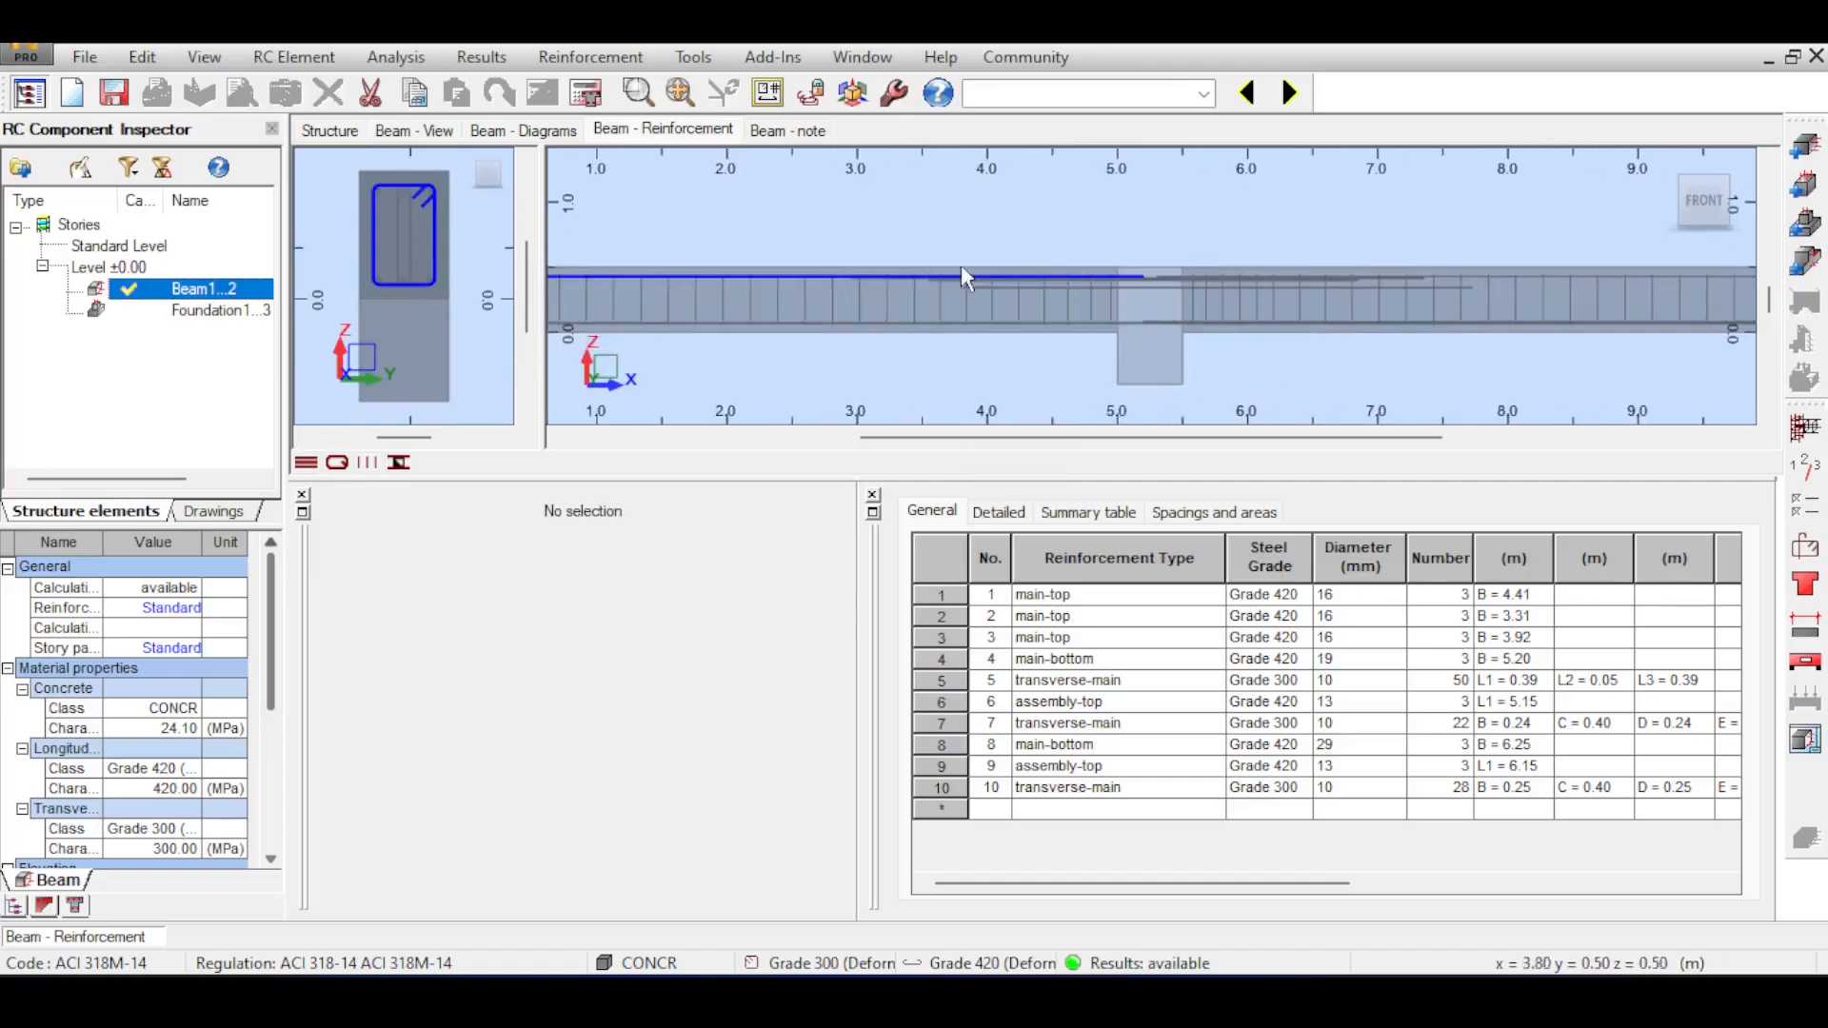
pyautogui.scroll(-2, 1179, 278)
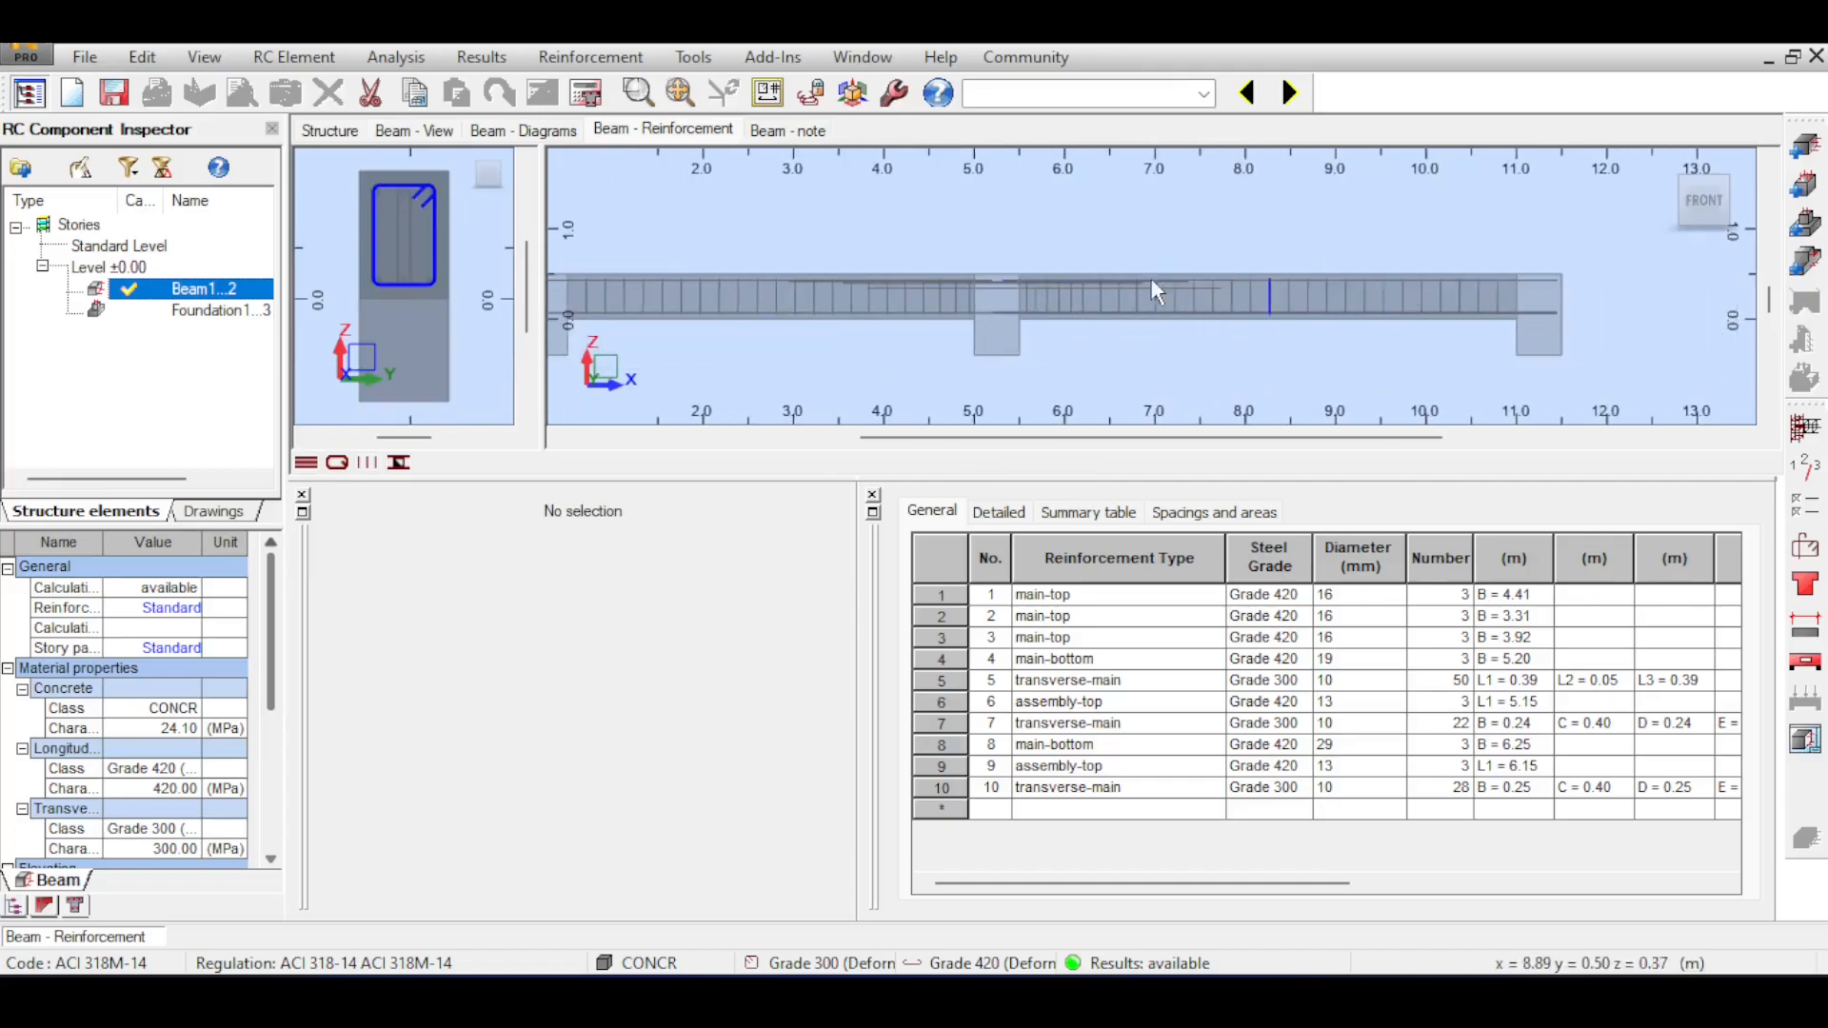
# Rerun the beam calculation and select the rebars associated with span No. 1's insufficient ULS bending capacity error.
pyautogui.click(585, 94)
pyautogui.click(1007, 627)
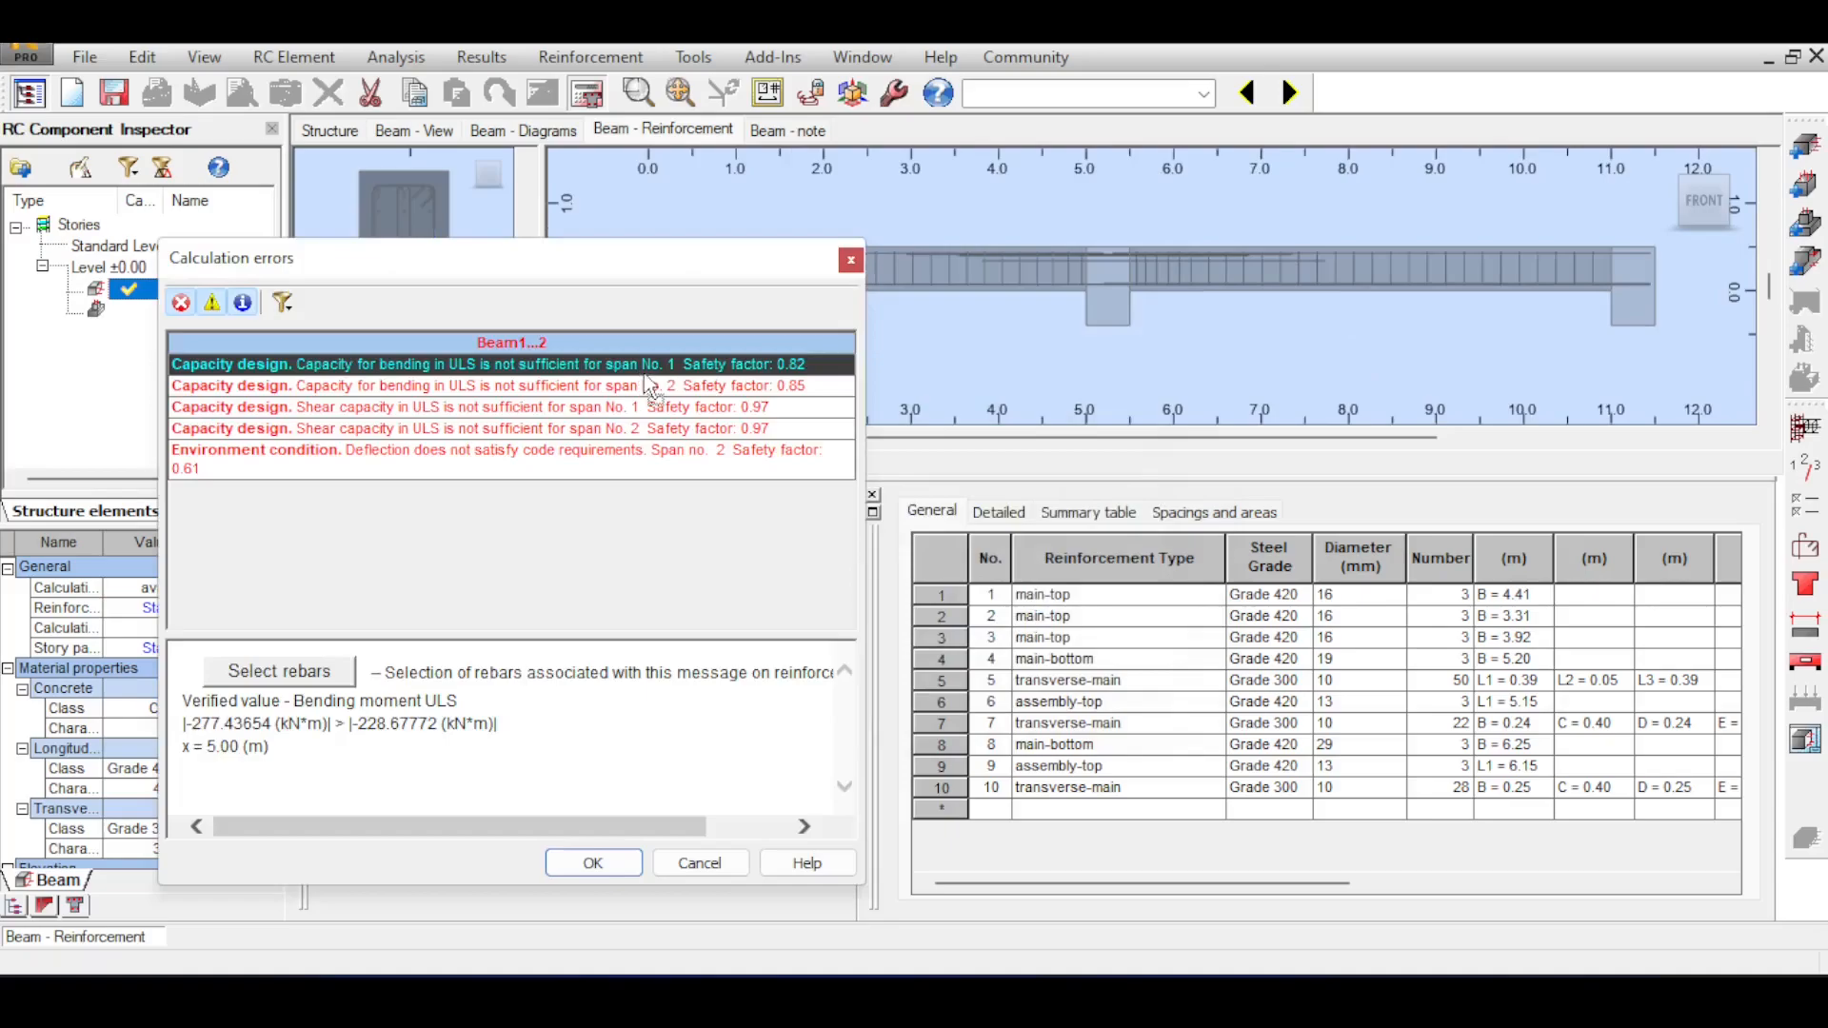
pyautogui.click(265, 687)
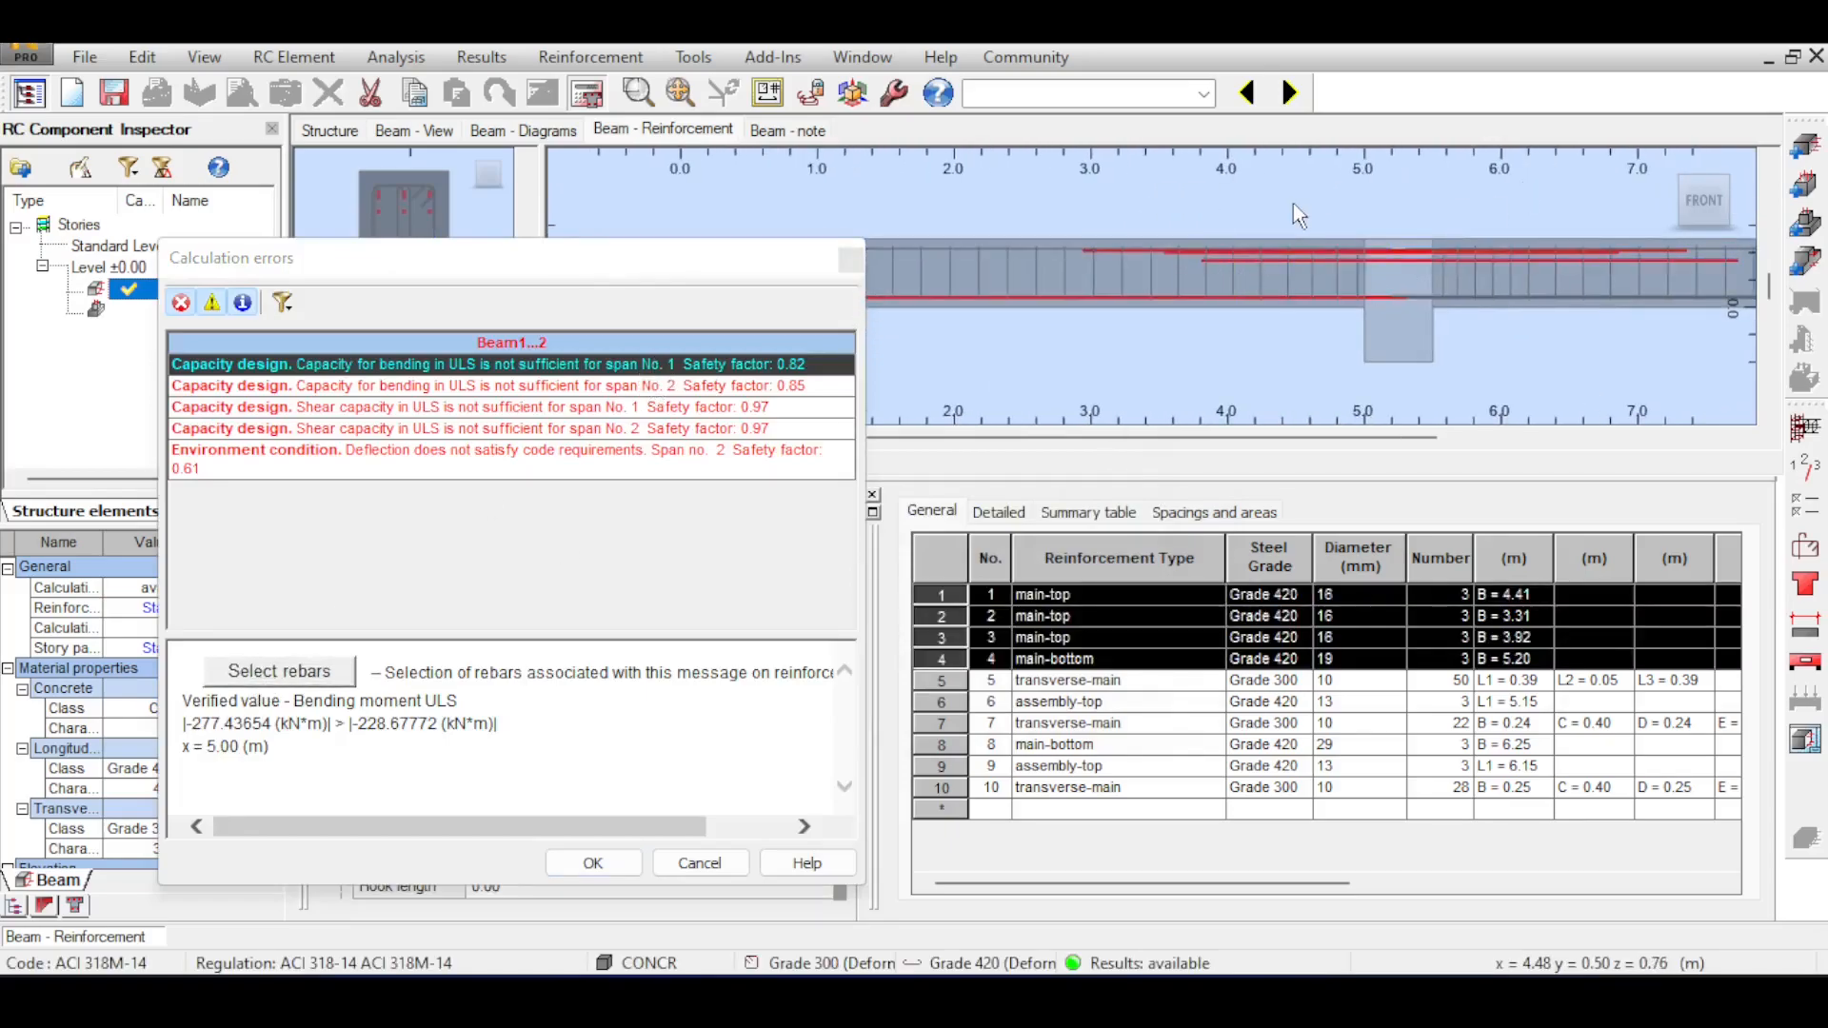
pyautogui.scroll(-2, 1286, 240)
pyautogui.click(852, 261)
# Examine the top bars over the middle support and the bar ends and stirrups in span P2.
pyautogui.scroll(5, 1385, 286)
pyautogui.click(1147, 283)
pyautogui.scroll(3, 1145, 339)
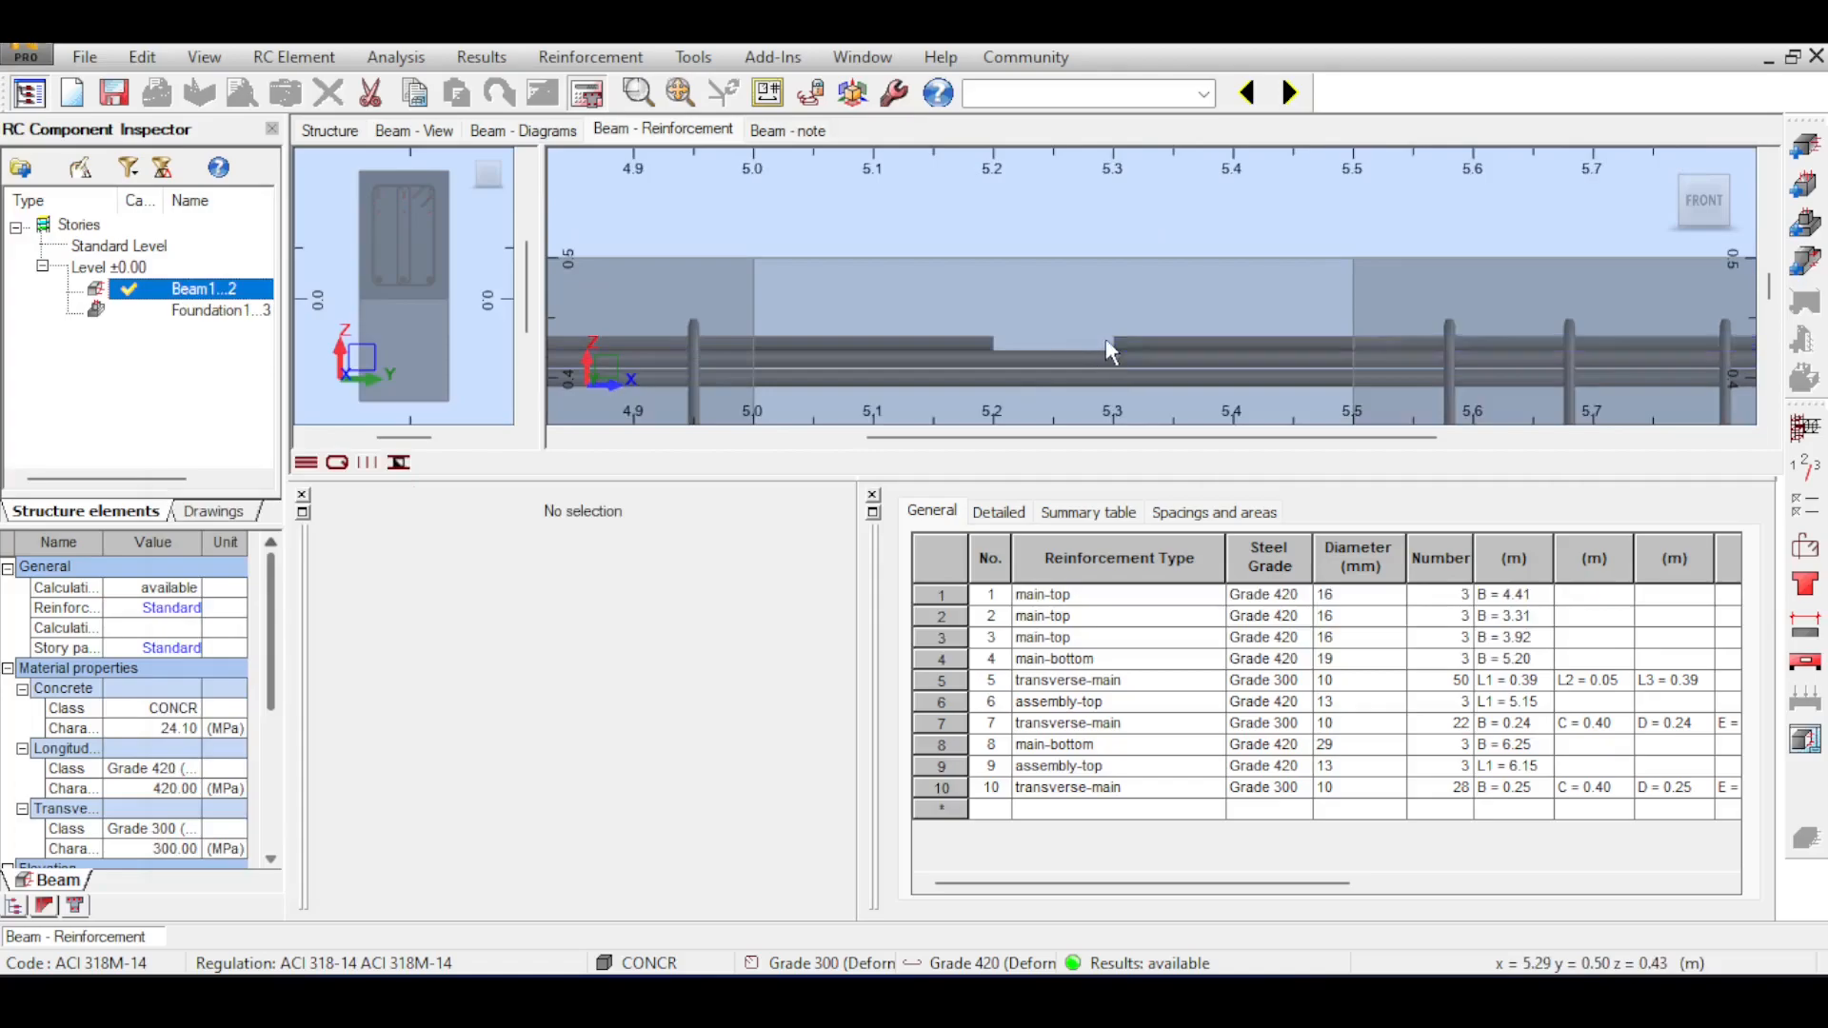
pyautogui.scroll(-3, 1102, 356)
pyautogui.scroll(-3, 1103, 356)
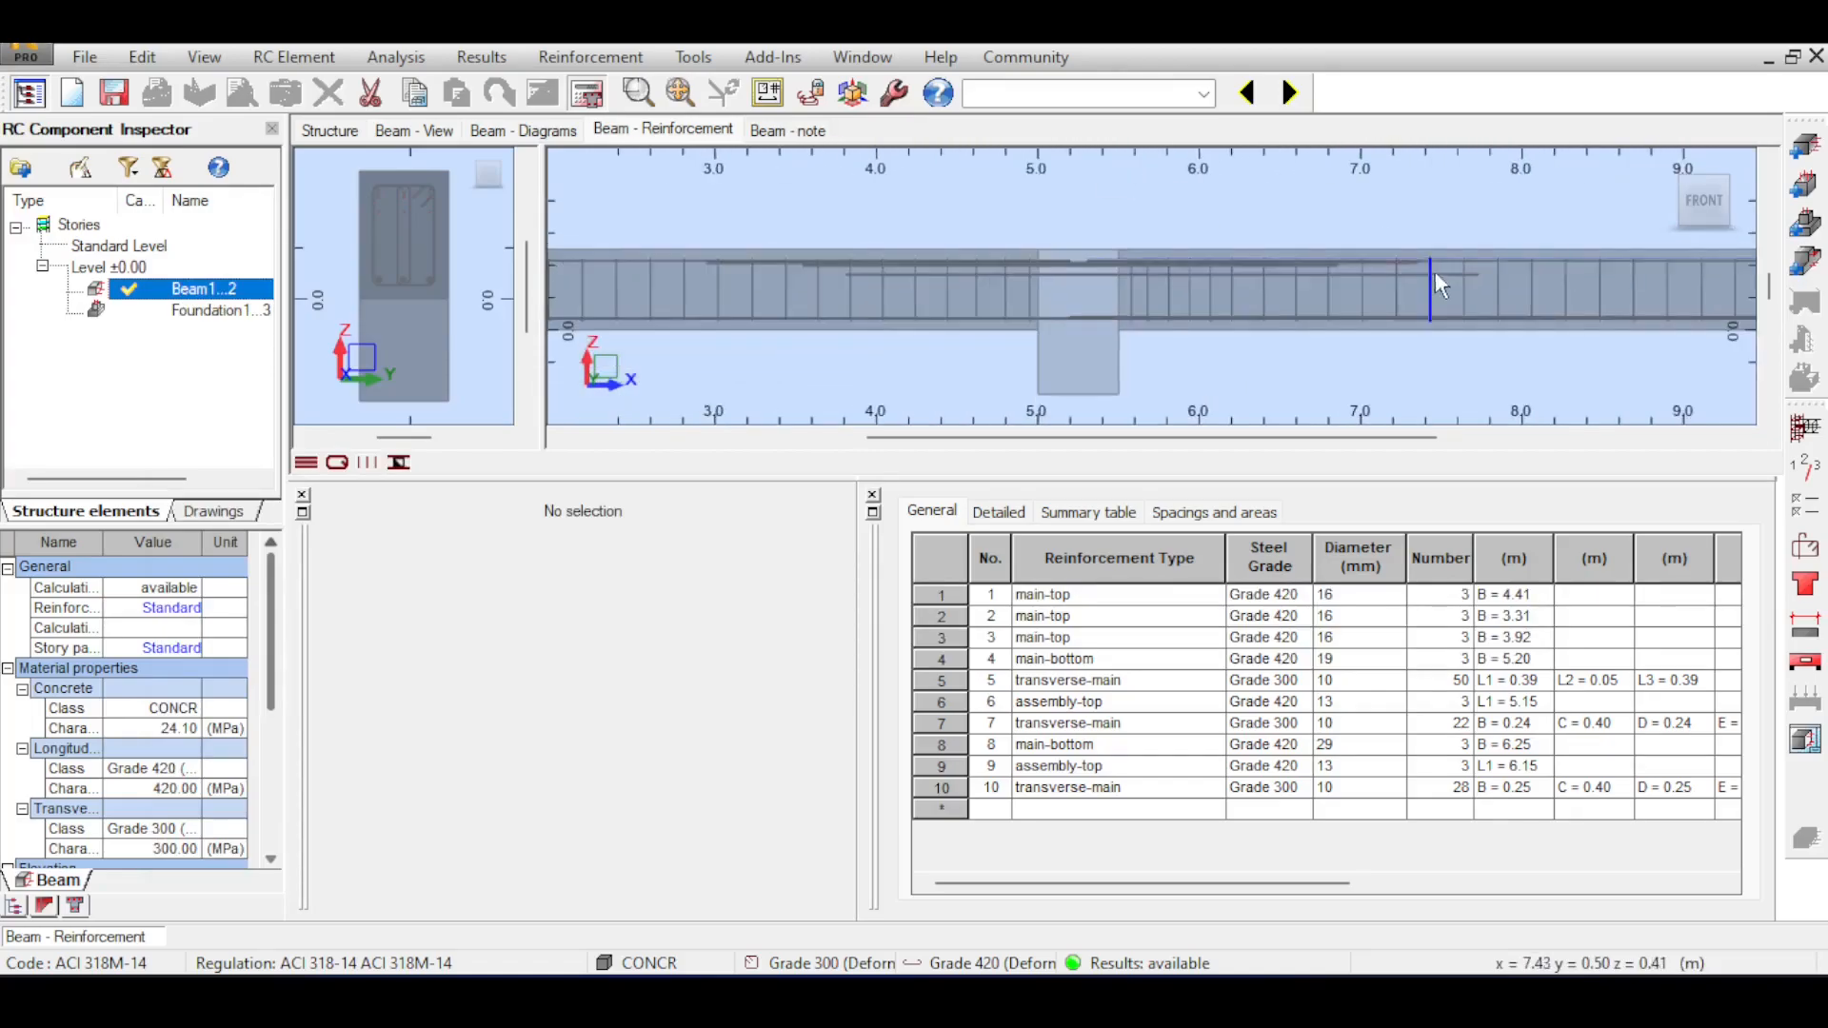
pyautogui.scroll(3, 1436, 270)
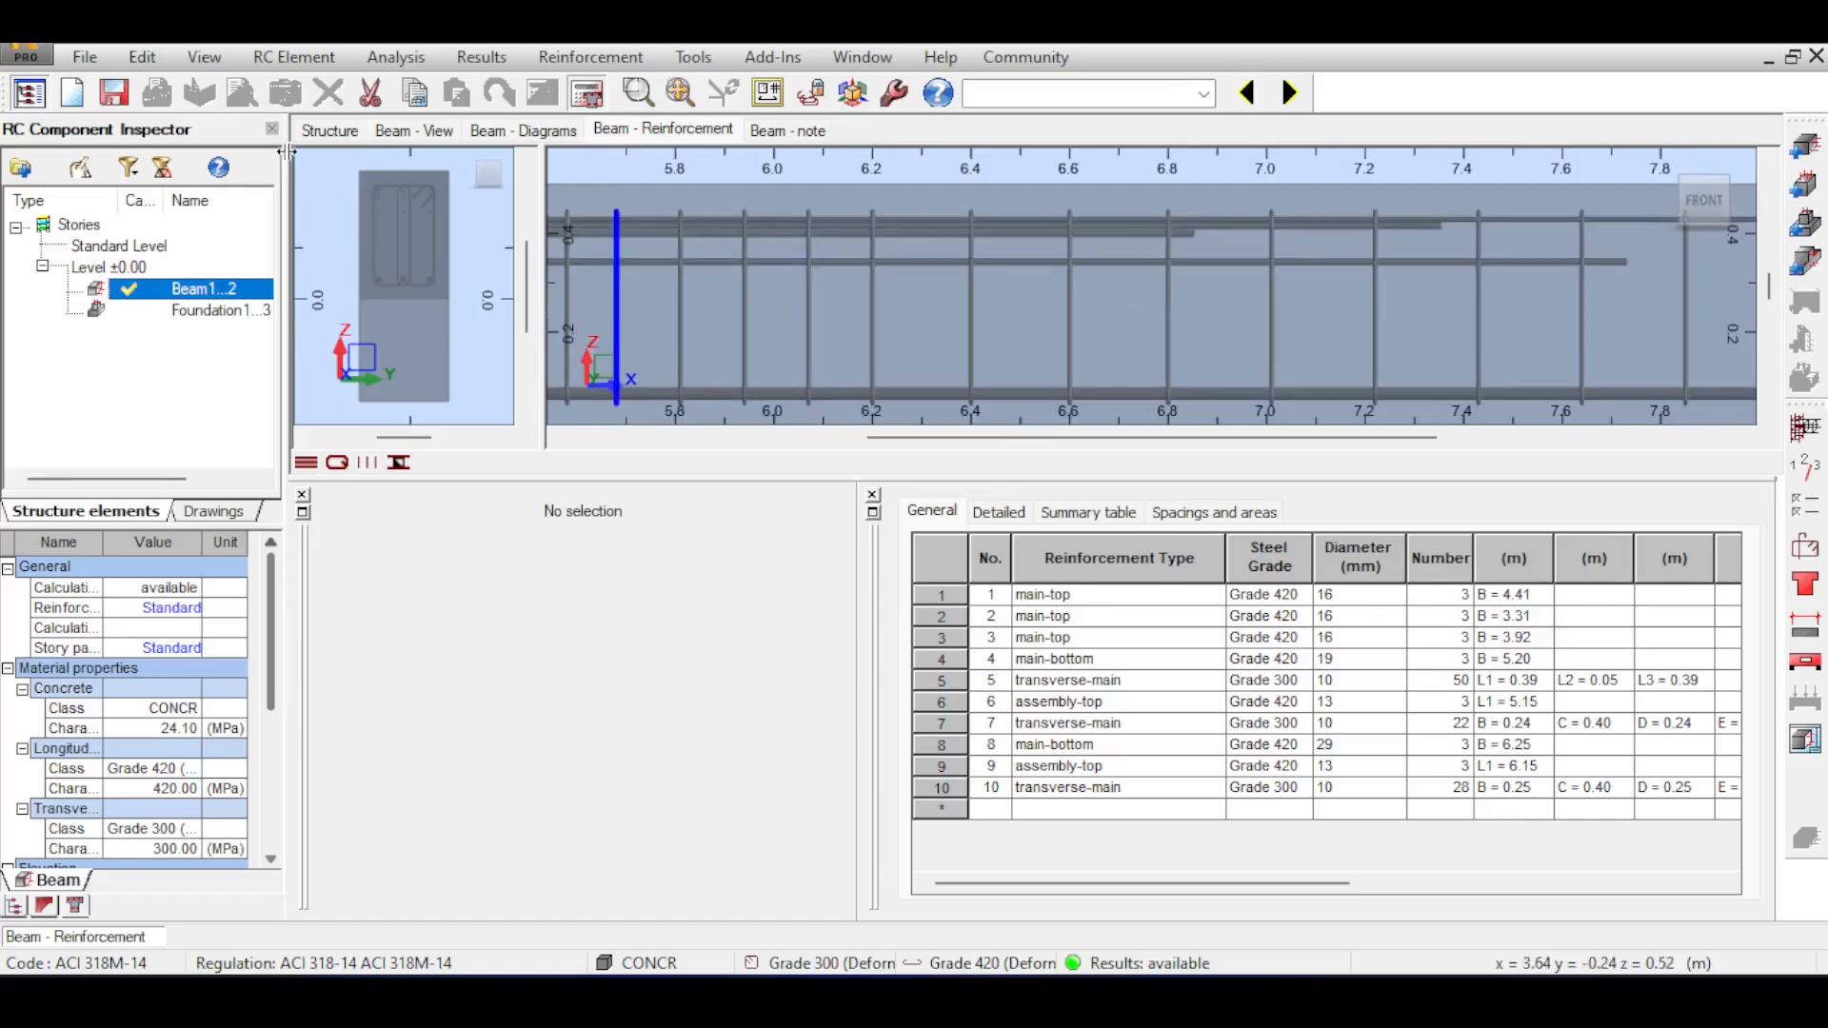
# Widen the cross-section view and examine the stirrups, hooks and bar layers of the beam section.
pyautogui.scroll(4, 431, 185)
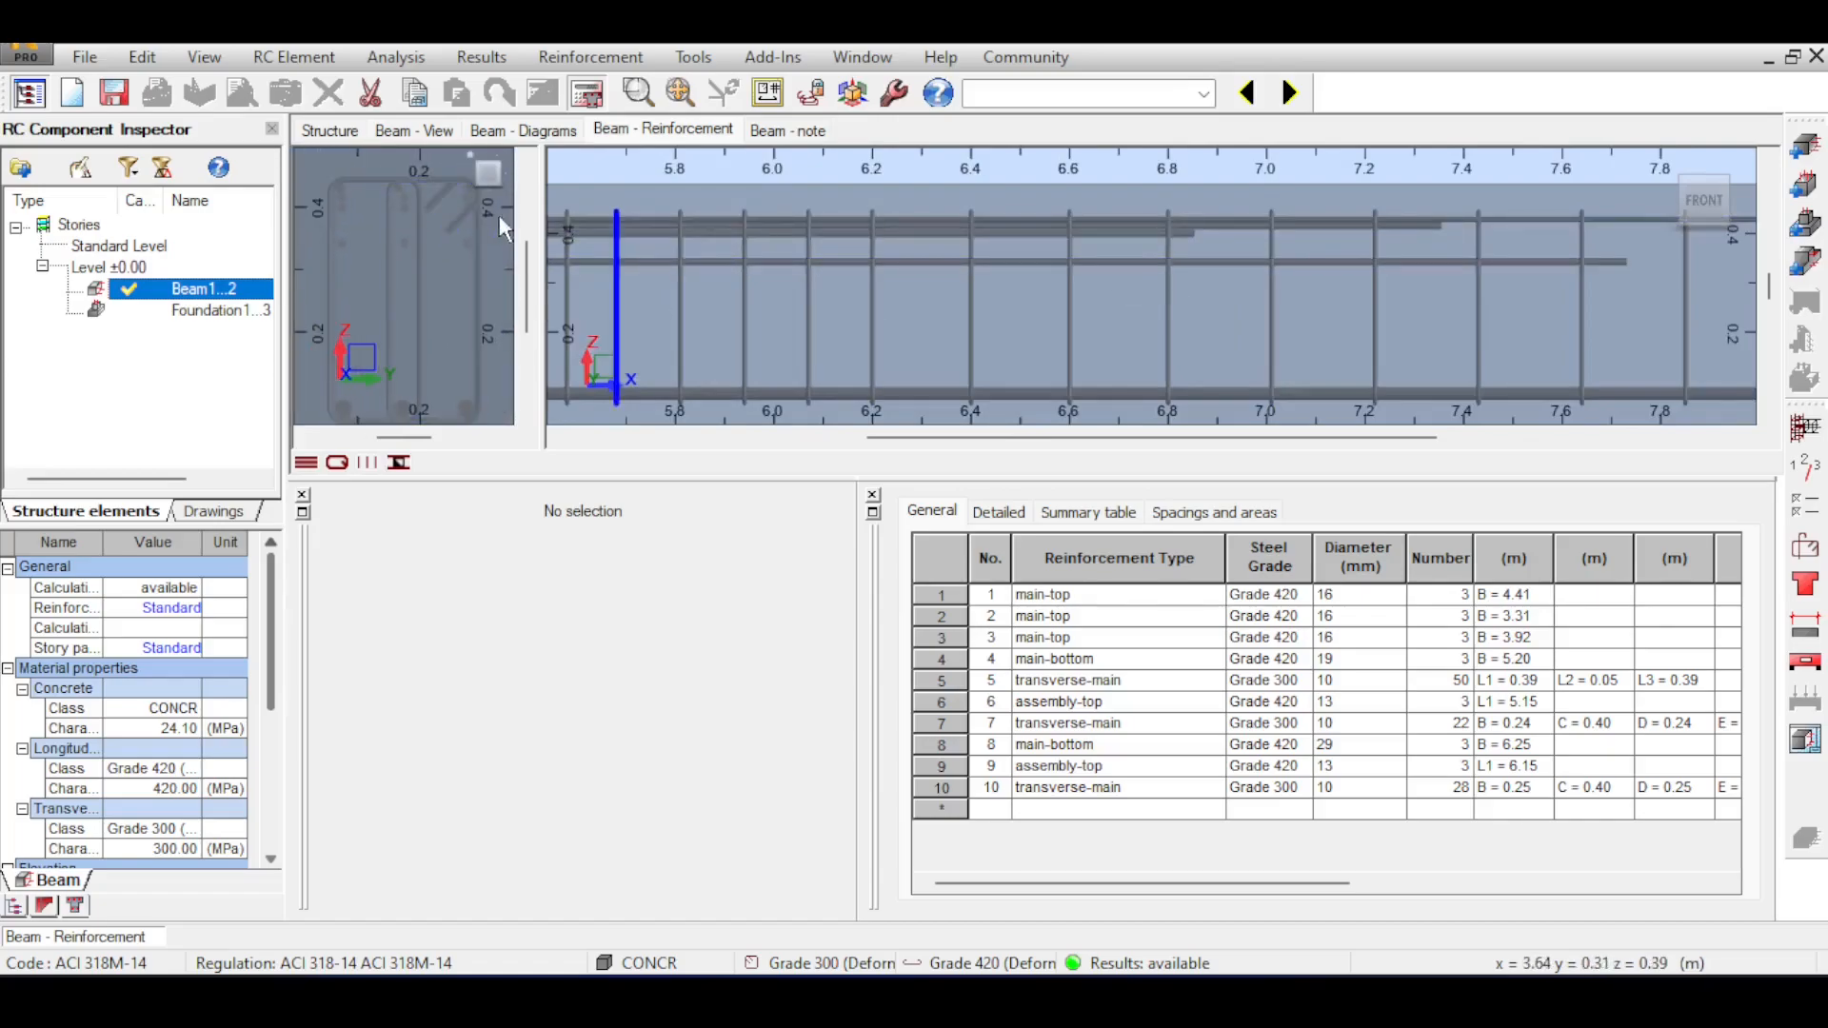
pyautogui.moveTo(541, 253); pyautogui.dragTo(646, 250)
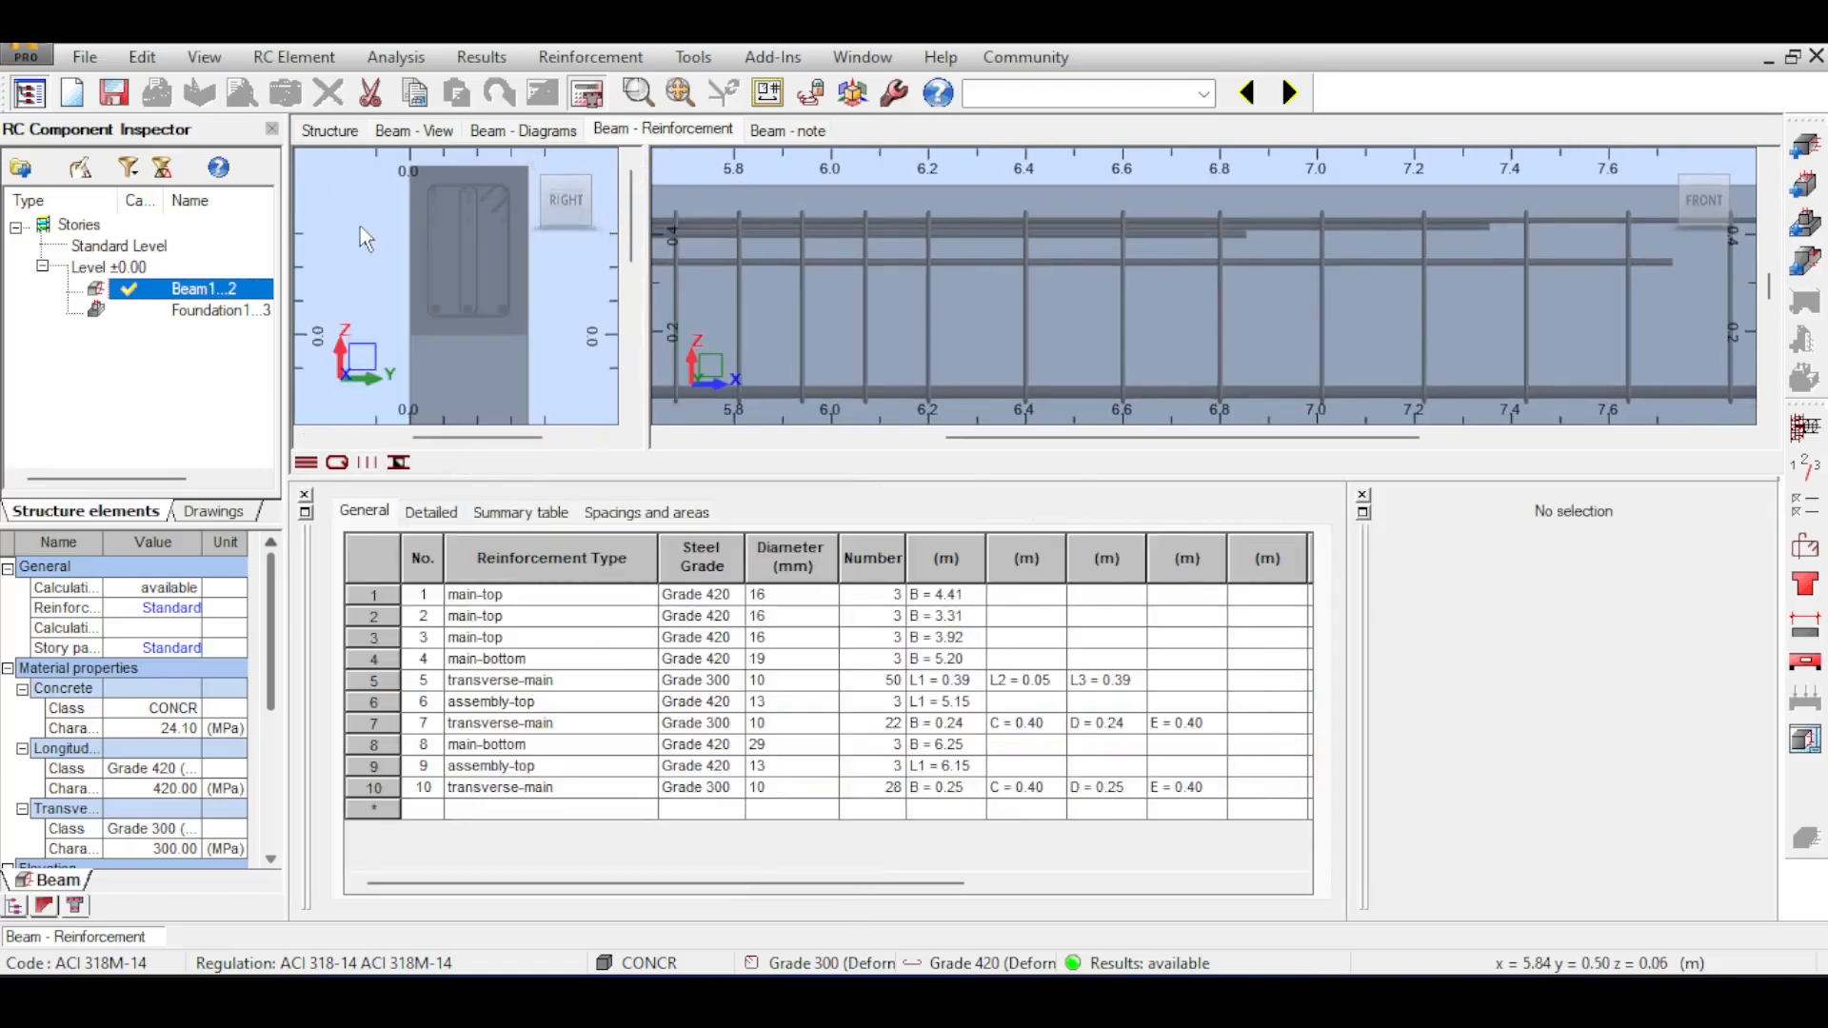
pyautogui.scroll(5, 482, 183)
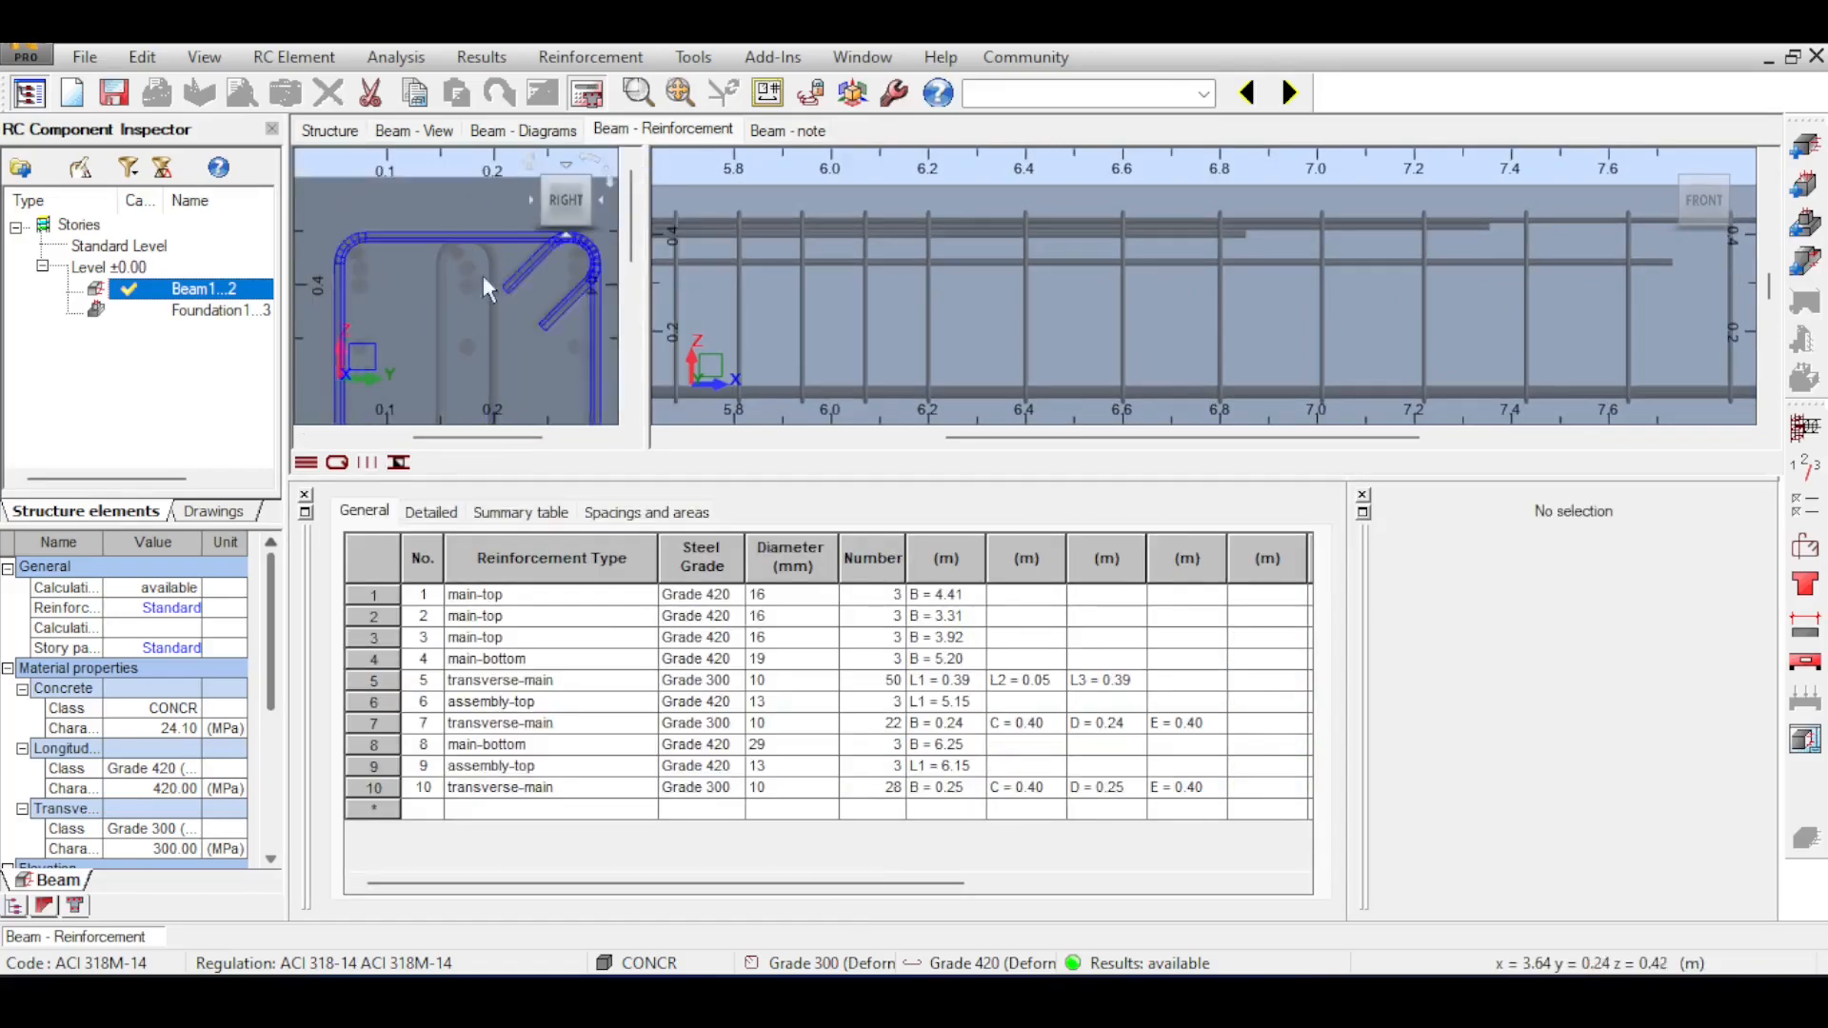
pyautogui.scroll(-3, 467, 256)
pyautogui.scroll(-3, 467, 255)
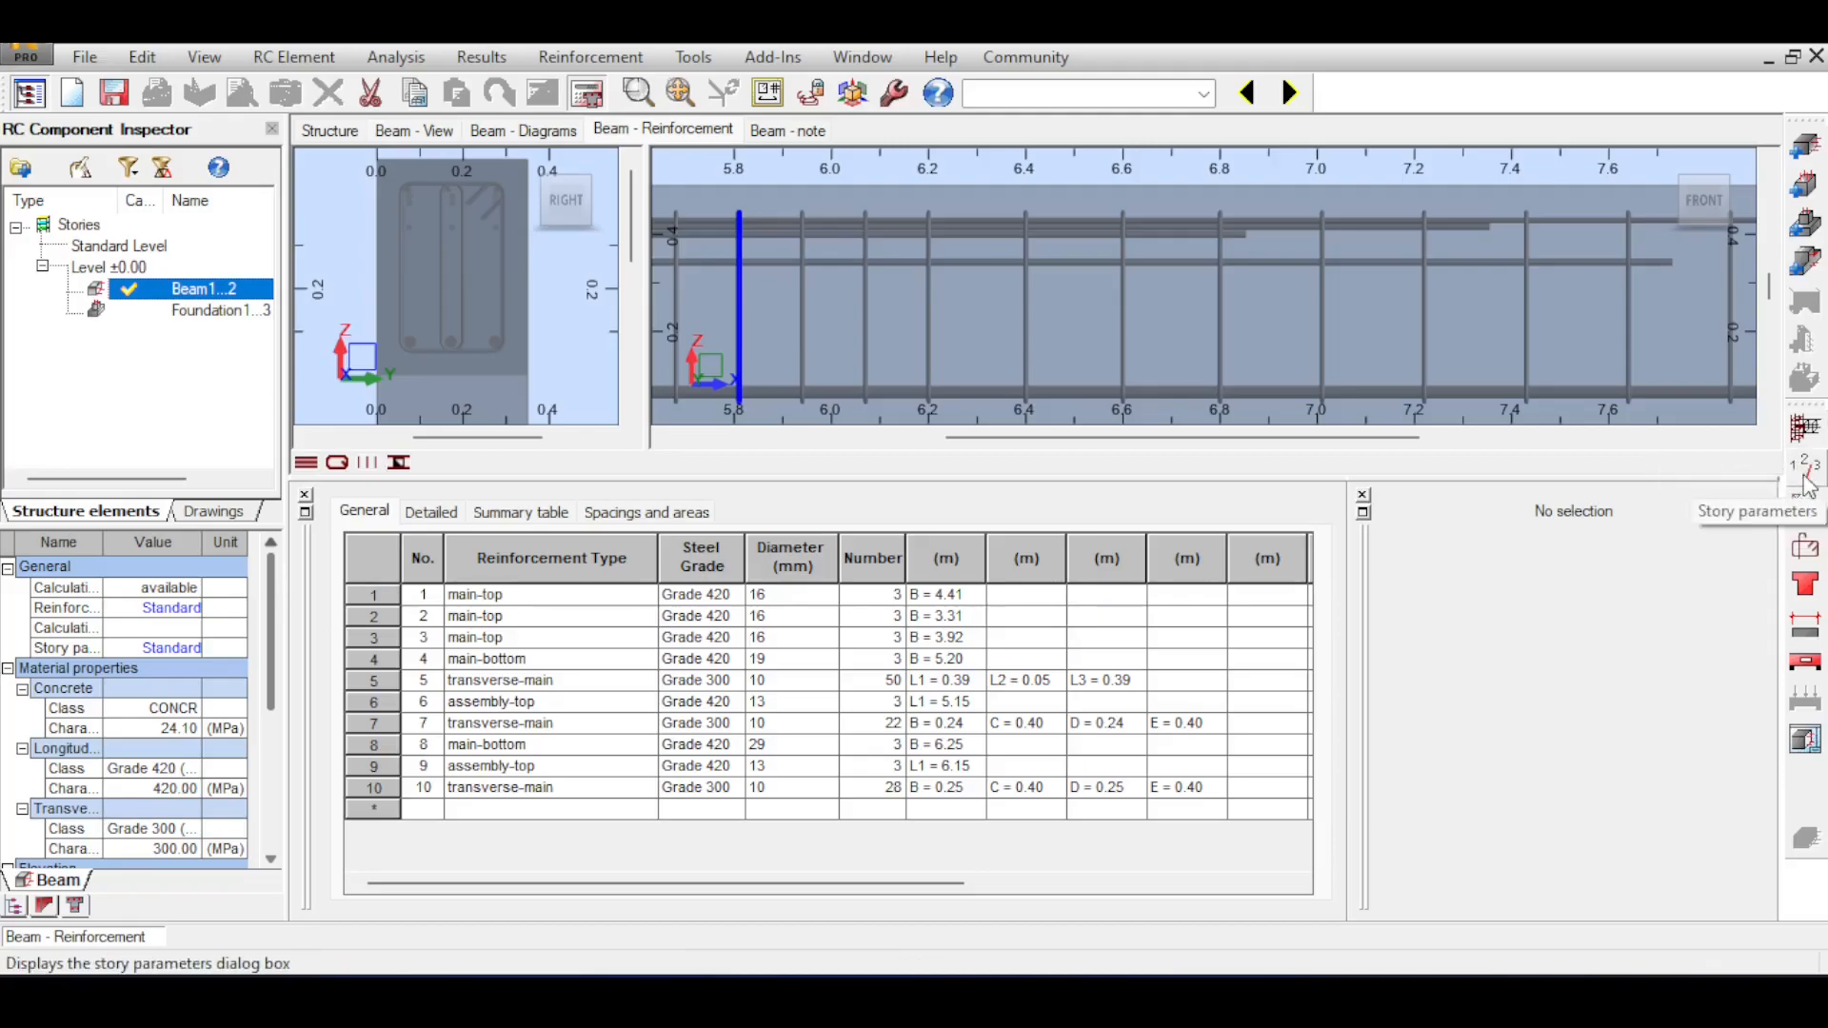
# Review the story parameters, including the sustained load duration, and leave them without saving changes.
pyautogui.click(1808, 486)
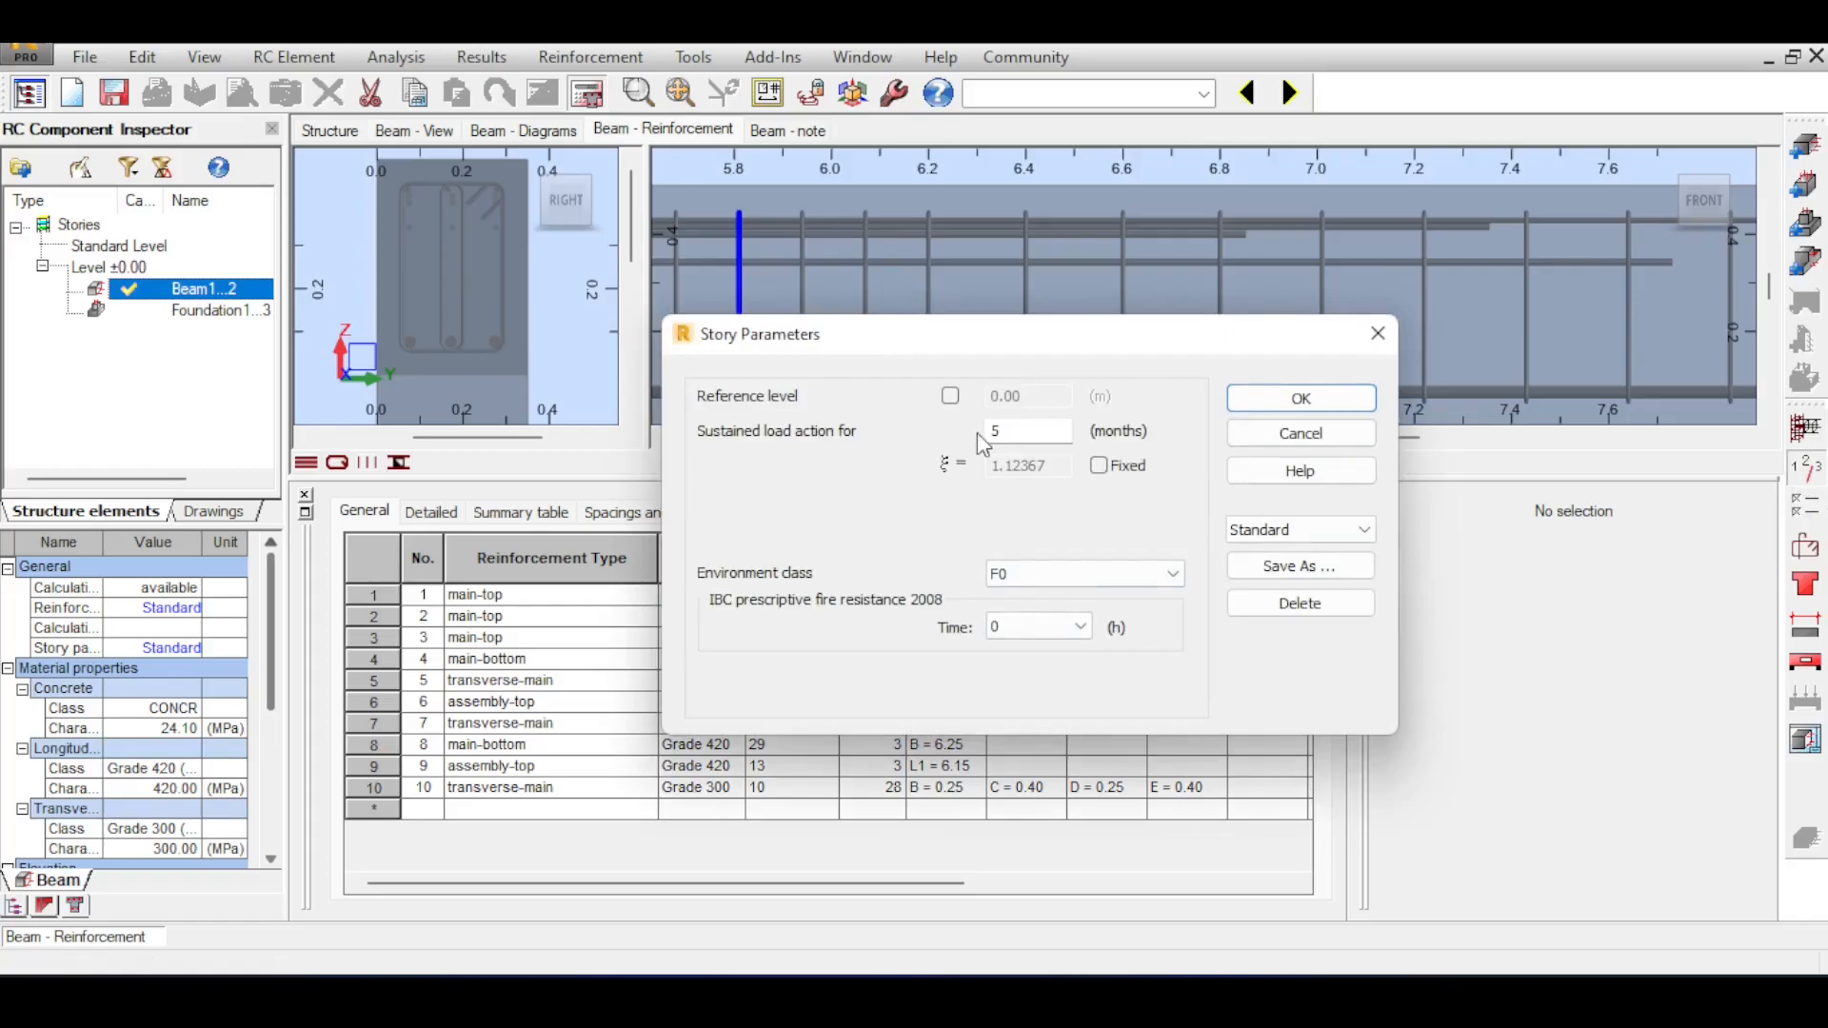
pyautogui.click(1010, 434)
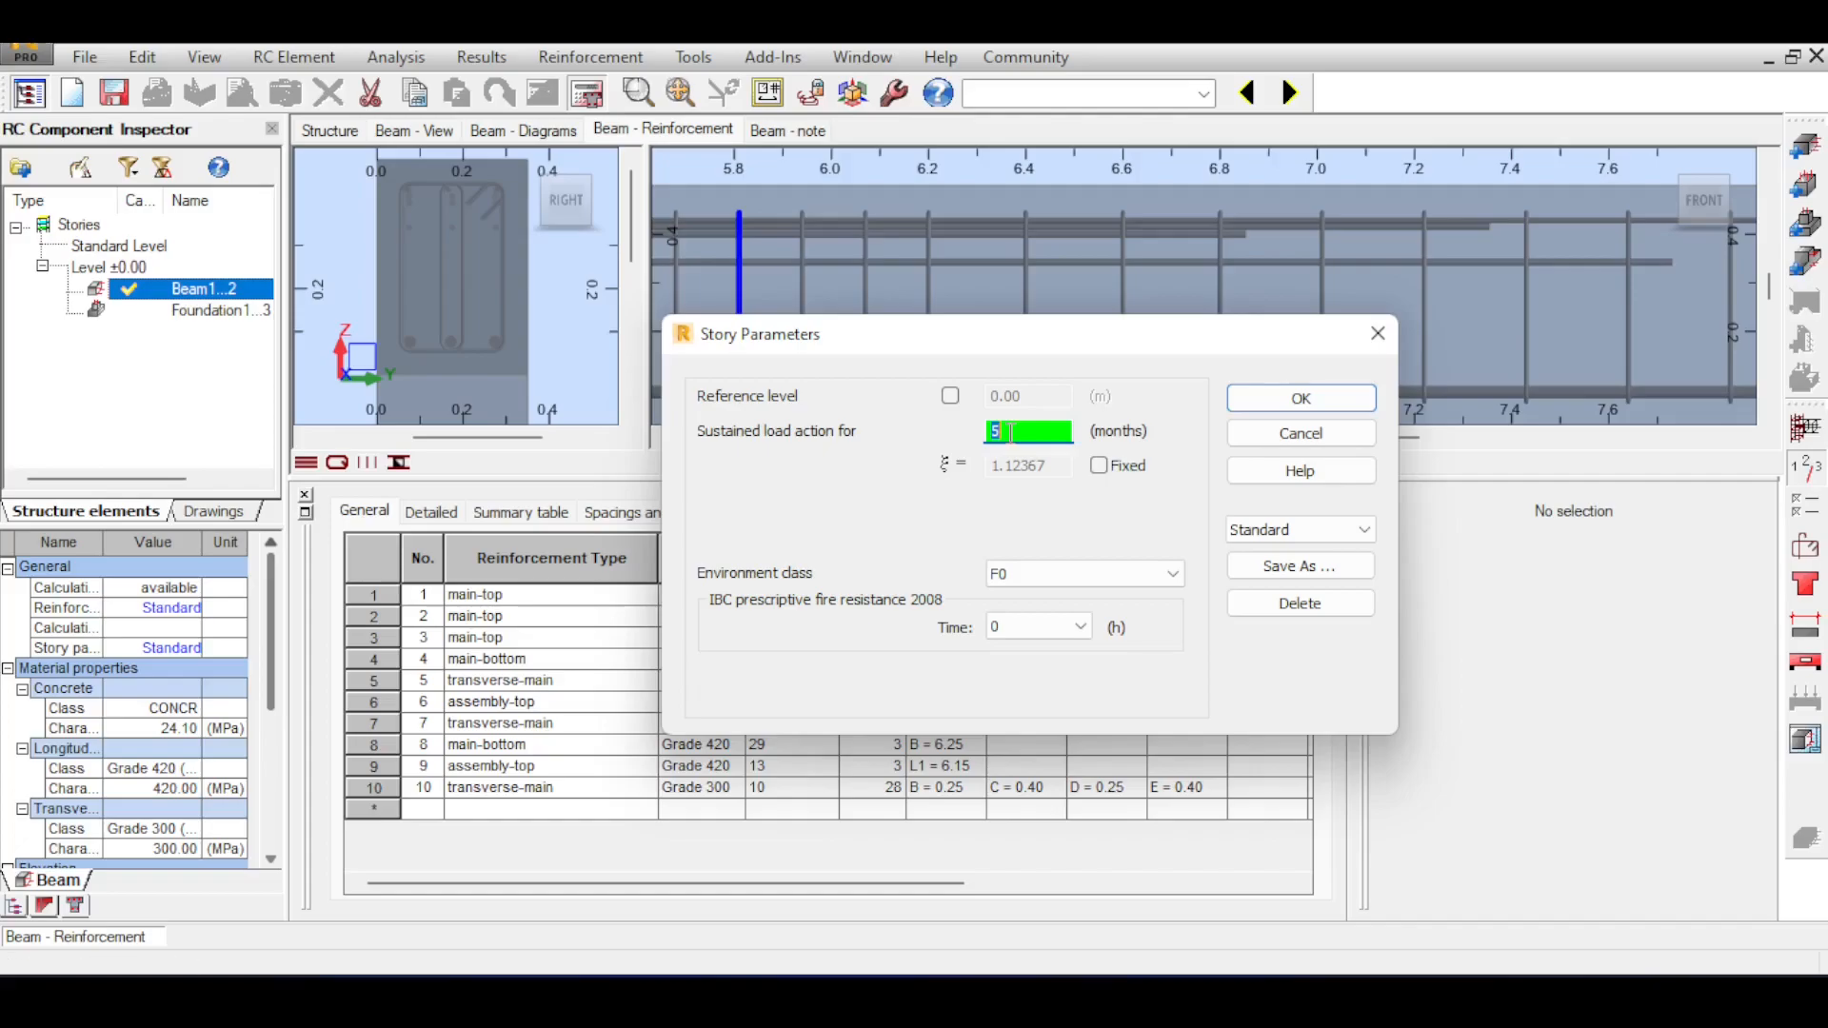
pyautogui.click(1295, 435)
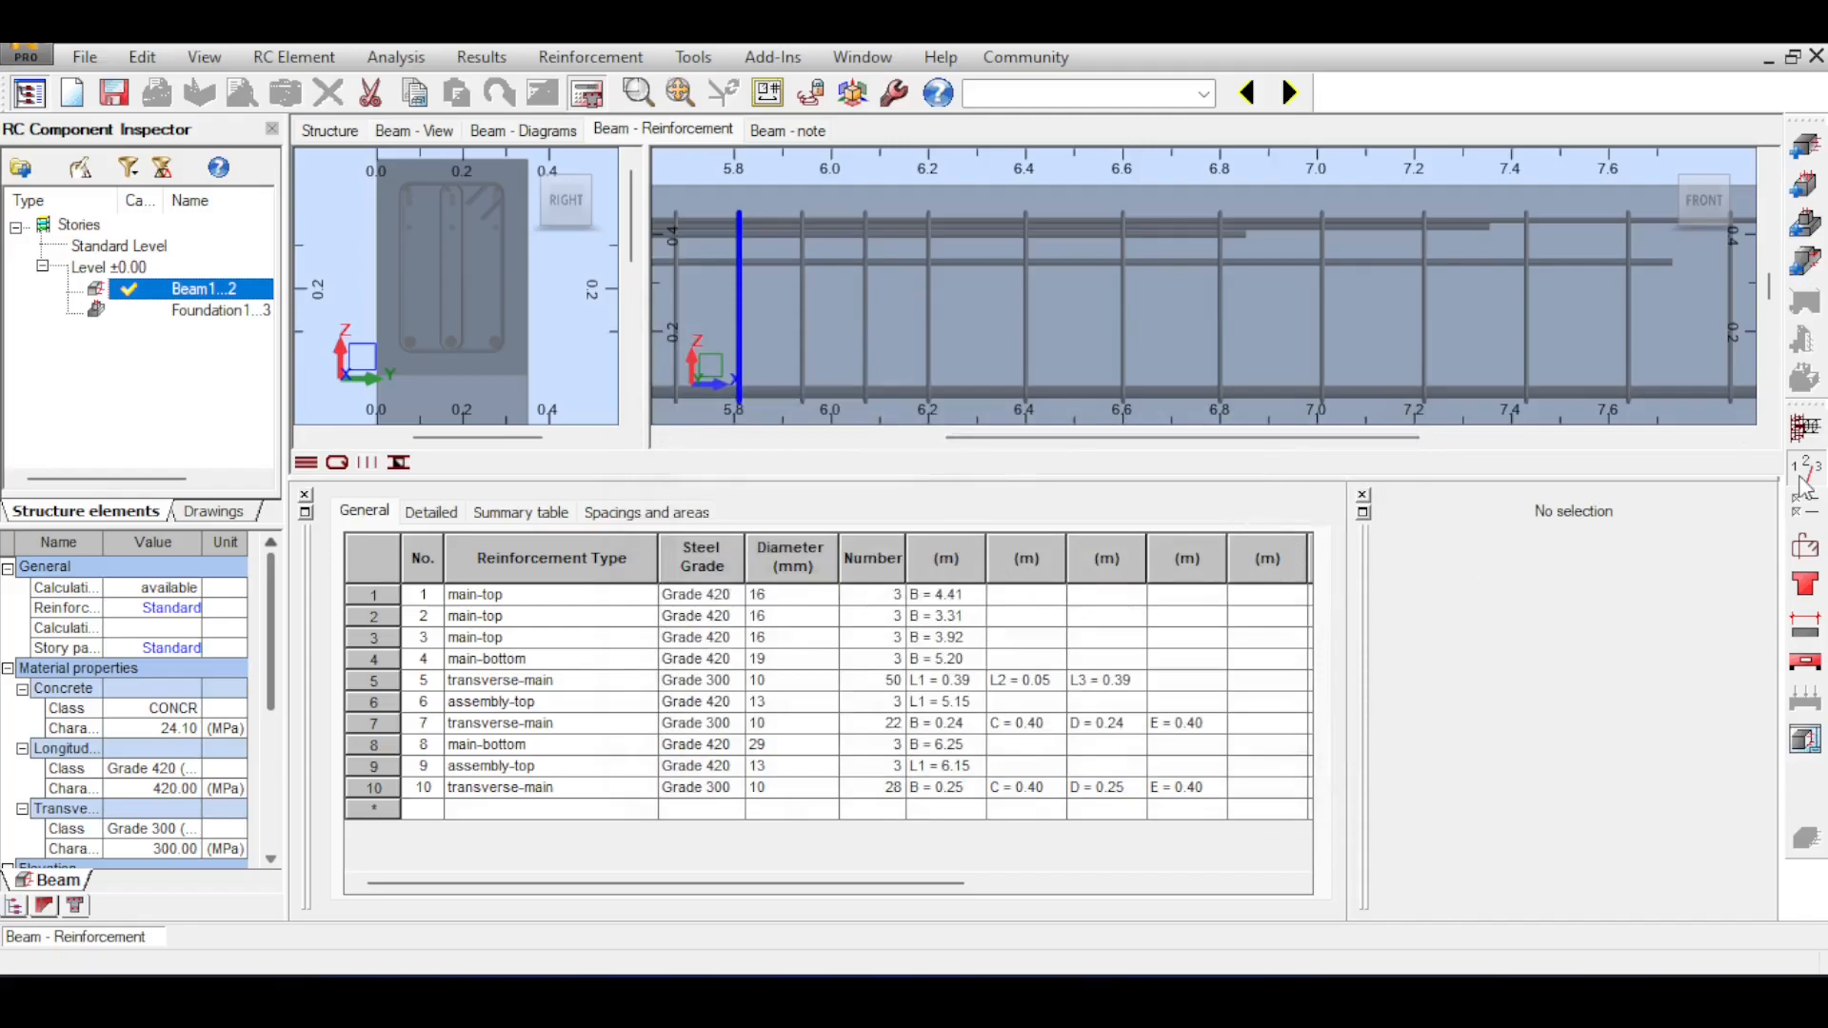
# Open the calculation options and review the cover, deflection and geometry optimization settings, leaving the beam dimensions fixed.
pyautogui.click(1809, 515)
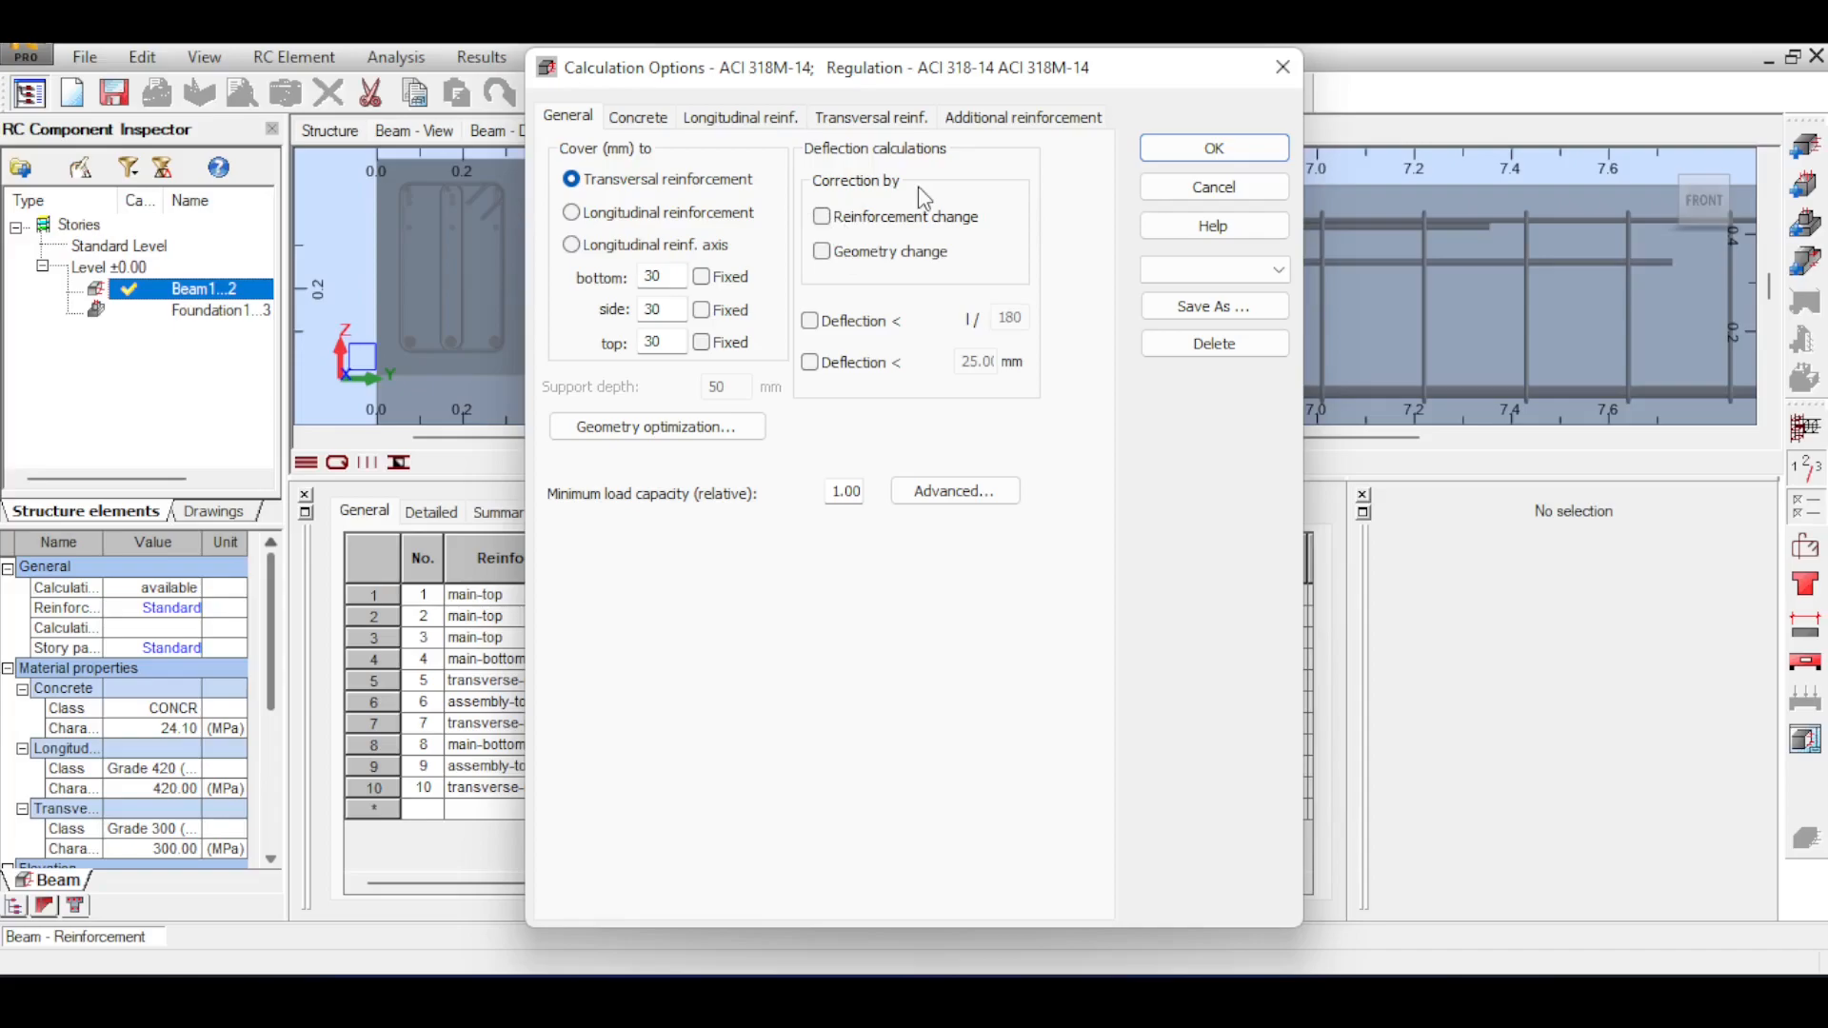
pyautogui.click(624, 429)
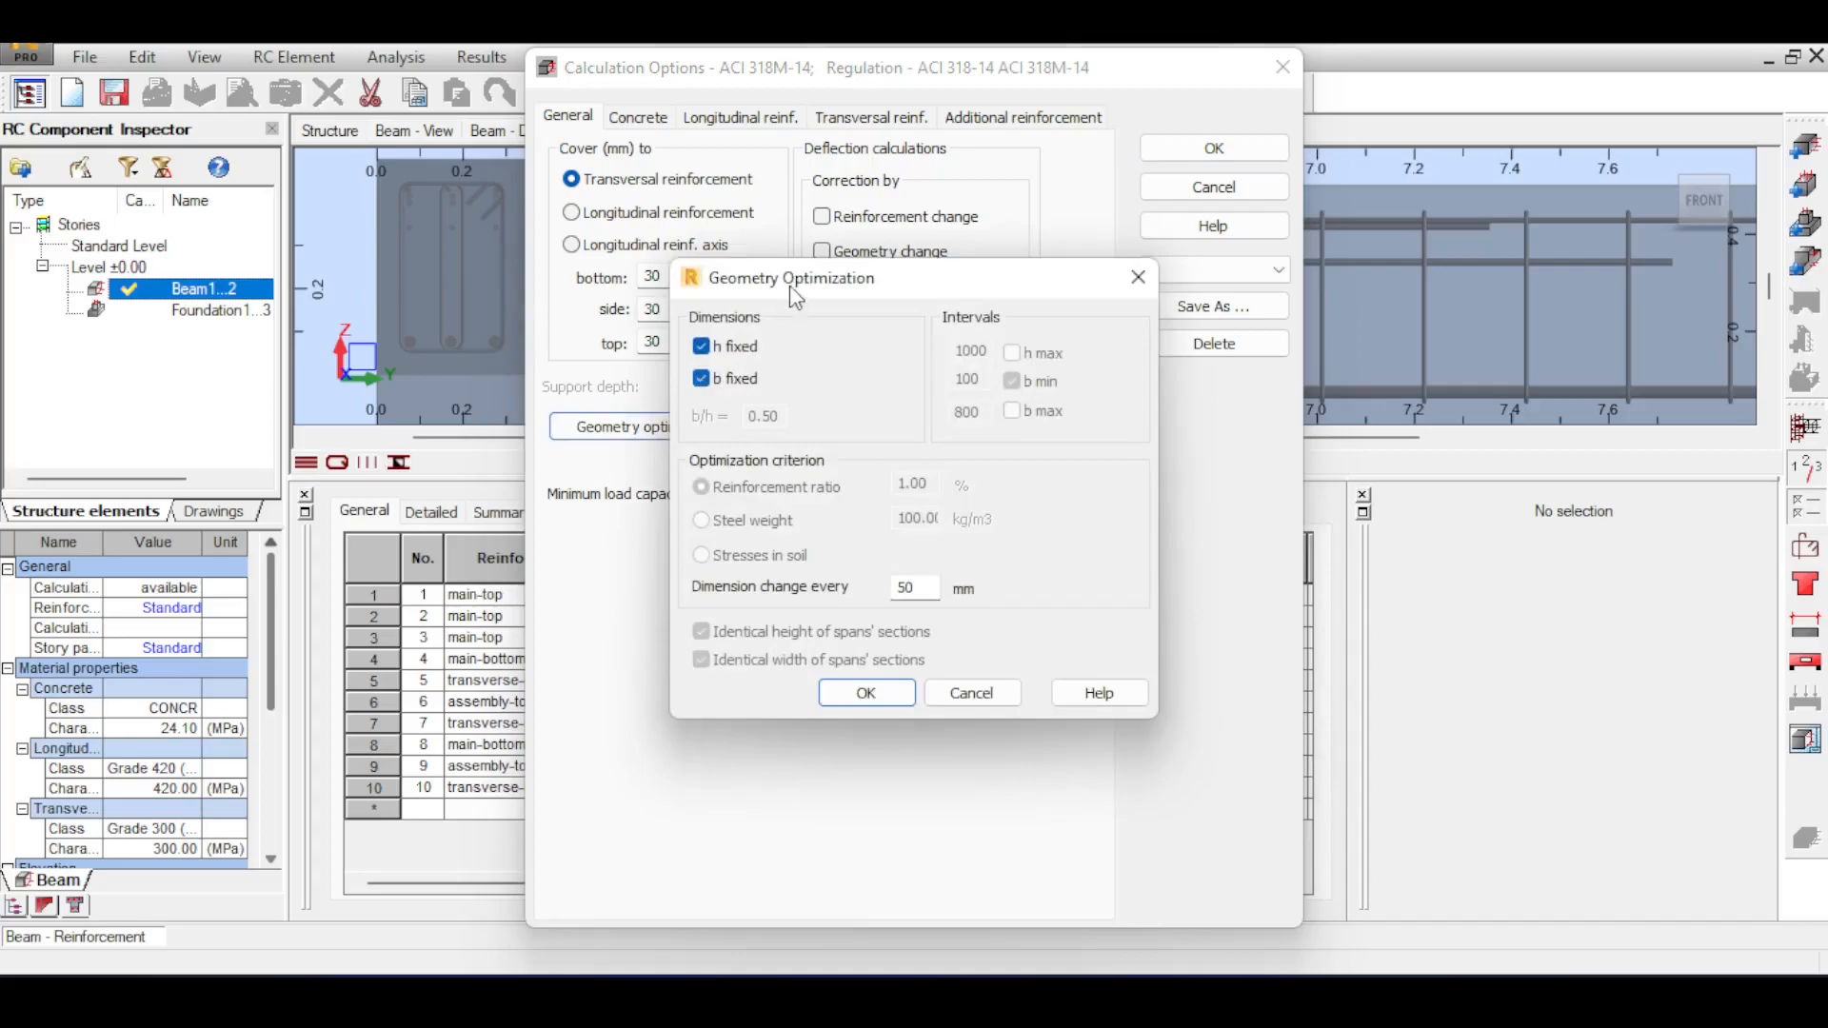
pyautogui.moveTo(820, 285); pyautogui.dragTo(834, 329)
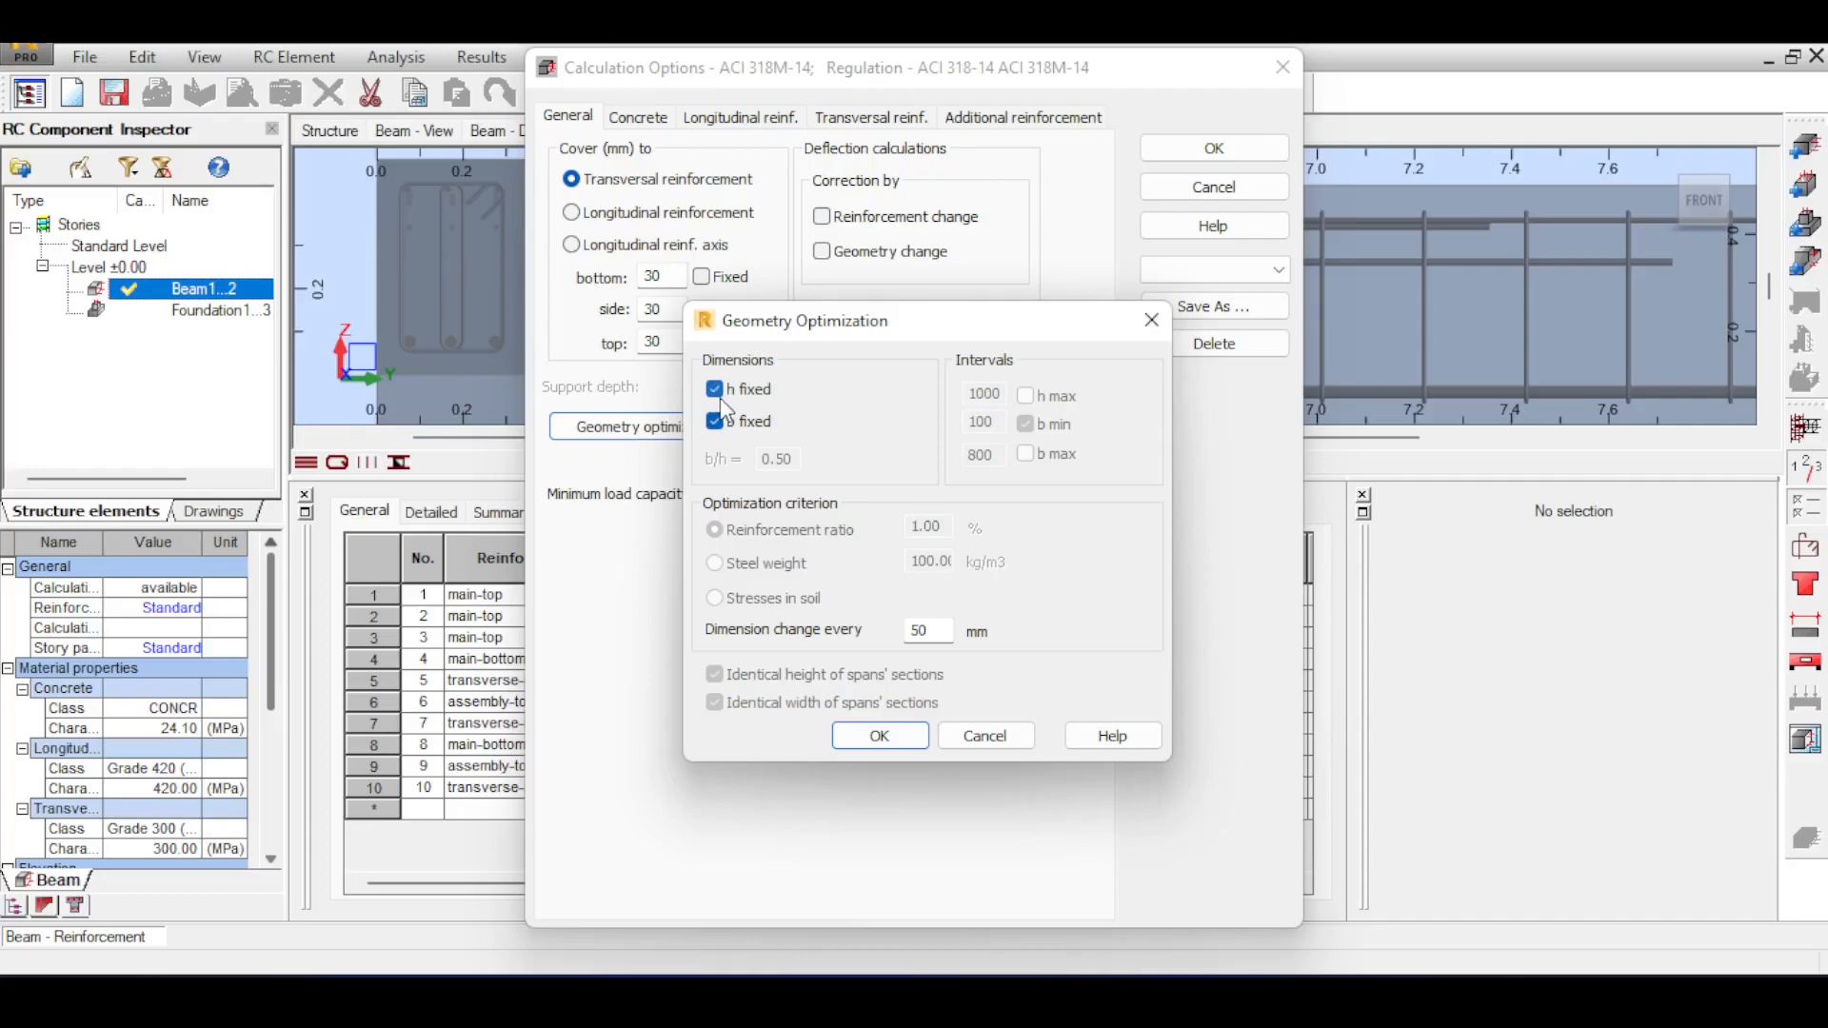
pyautogui.click(985, 736)
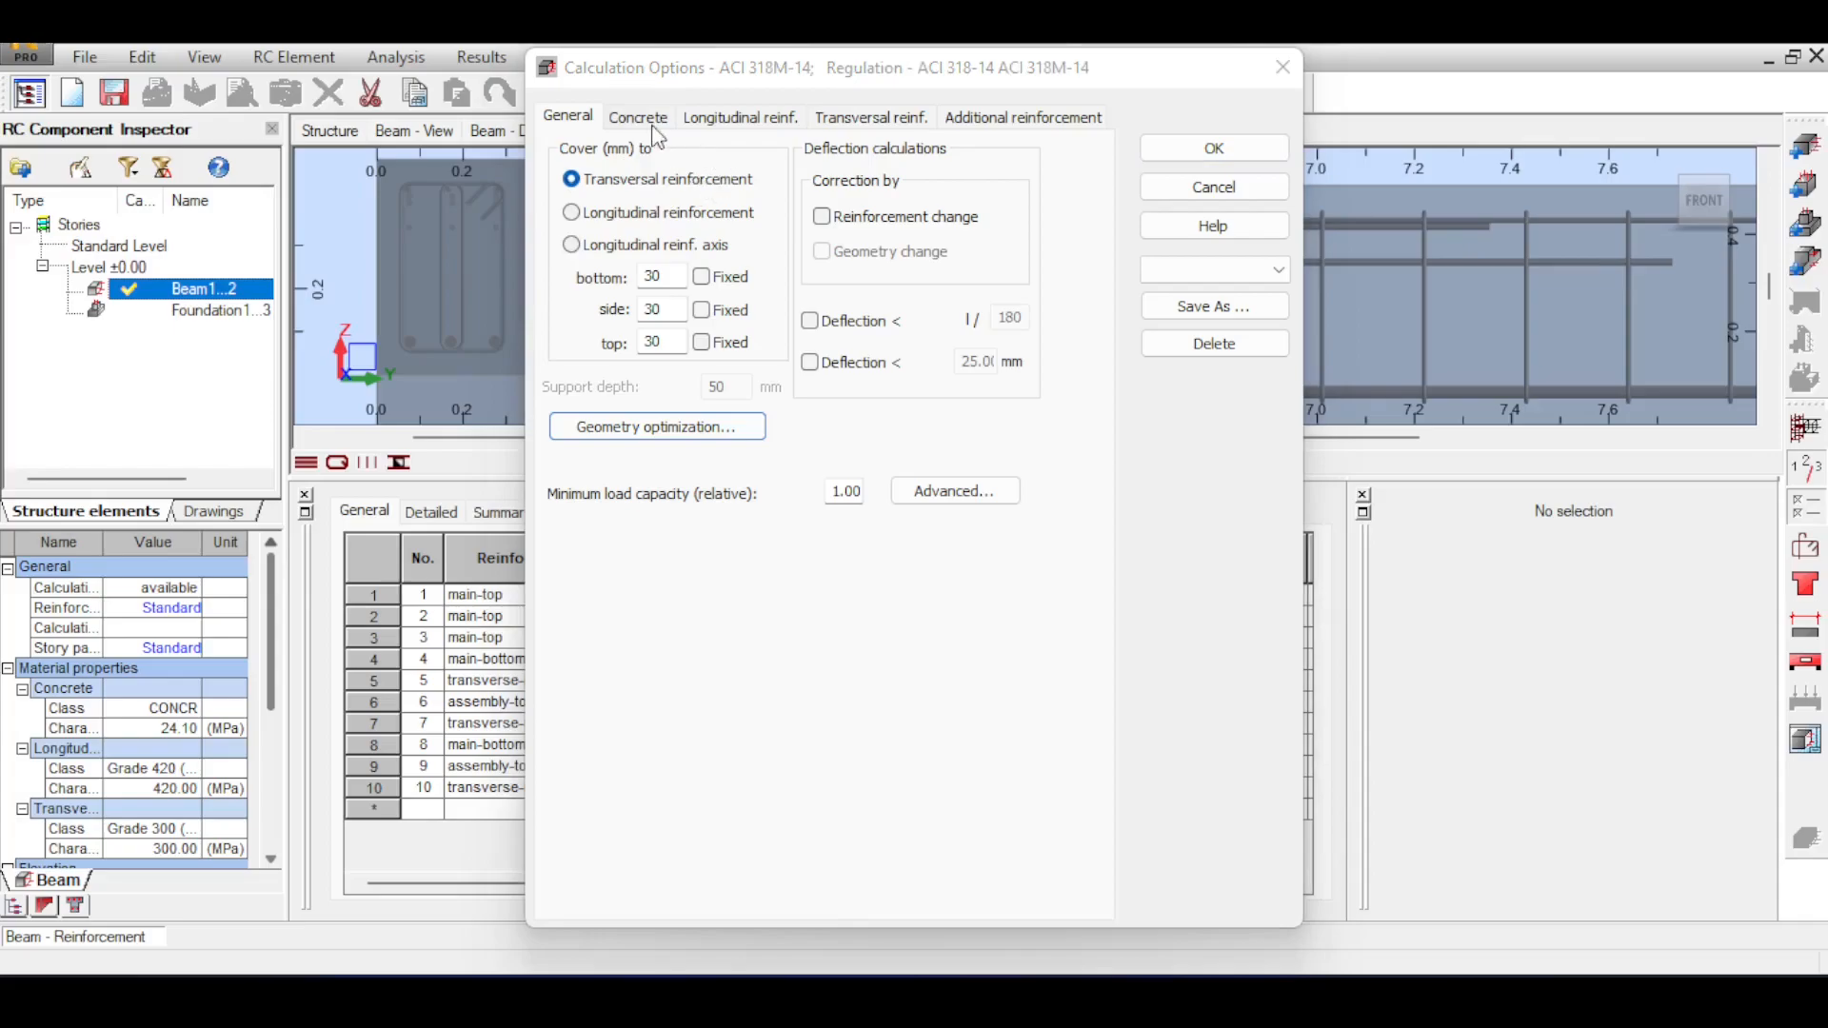
pyautogui.click(548, 119)
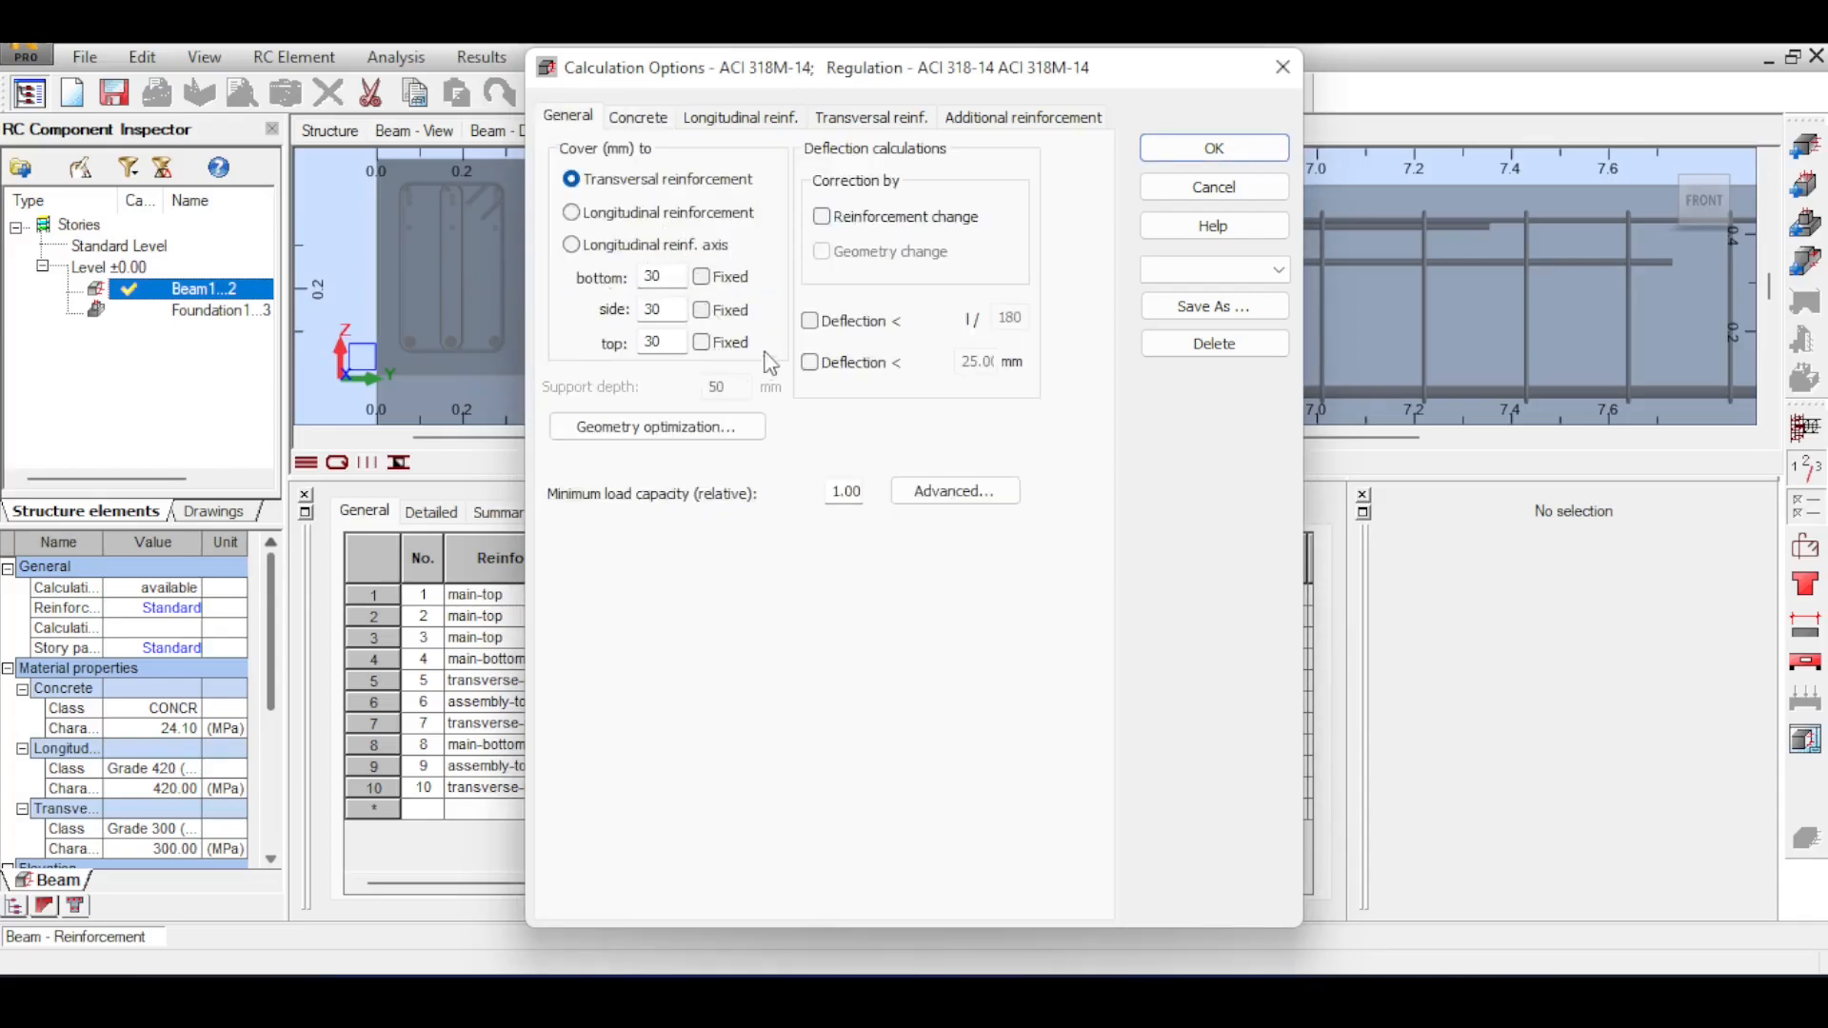
# Set the beam's concrete to CONCR_4.5 in the calculation options, leaving the lightweight concrete option off.
pyautogui.click(662, 118)
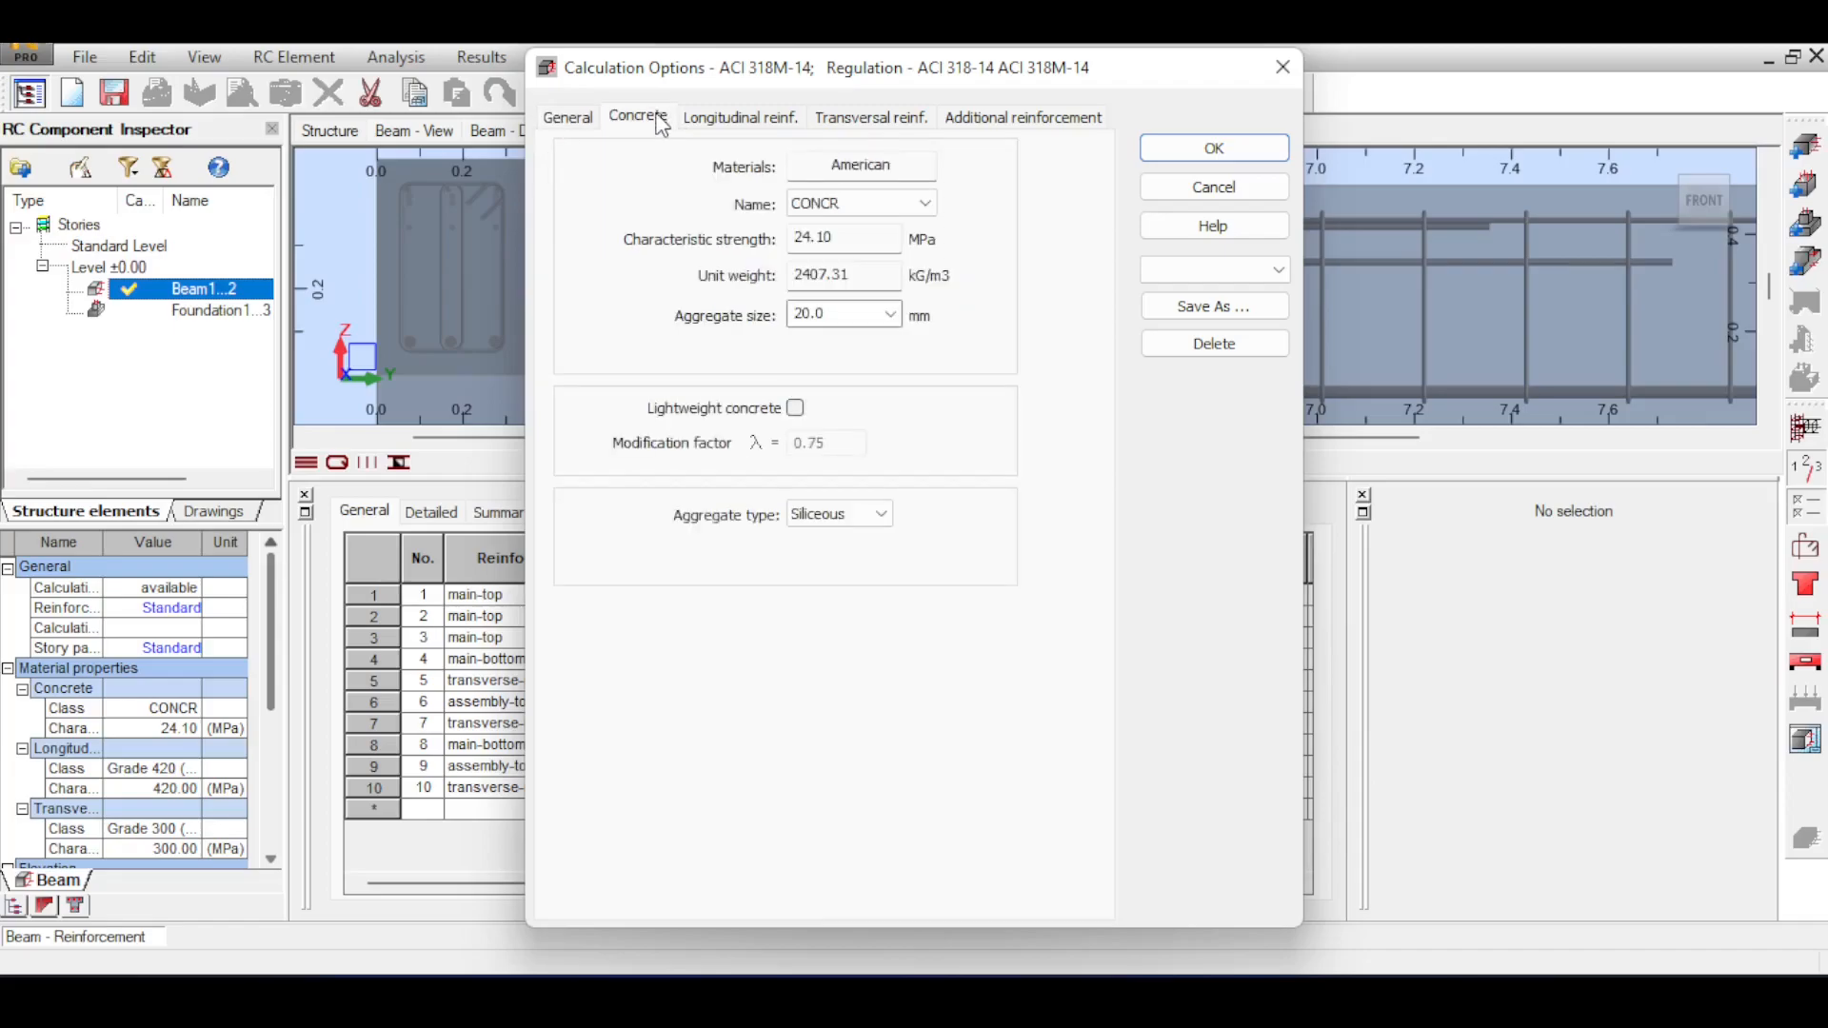
pyautogui.click(857, 212)
pyautogui.click(838, 255)
pyautogui.scroll(-1, 850, 209)
pyautogui.click(795, 407)
pyautogui.click(797, 411)
# Check the longitudinal steel, set the transversal and additional reinforcement steel to Grade 420, and apply the calculation options.
pyautogui.click(757, 119)
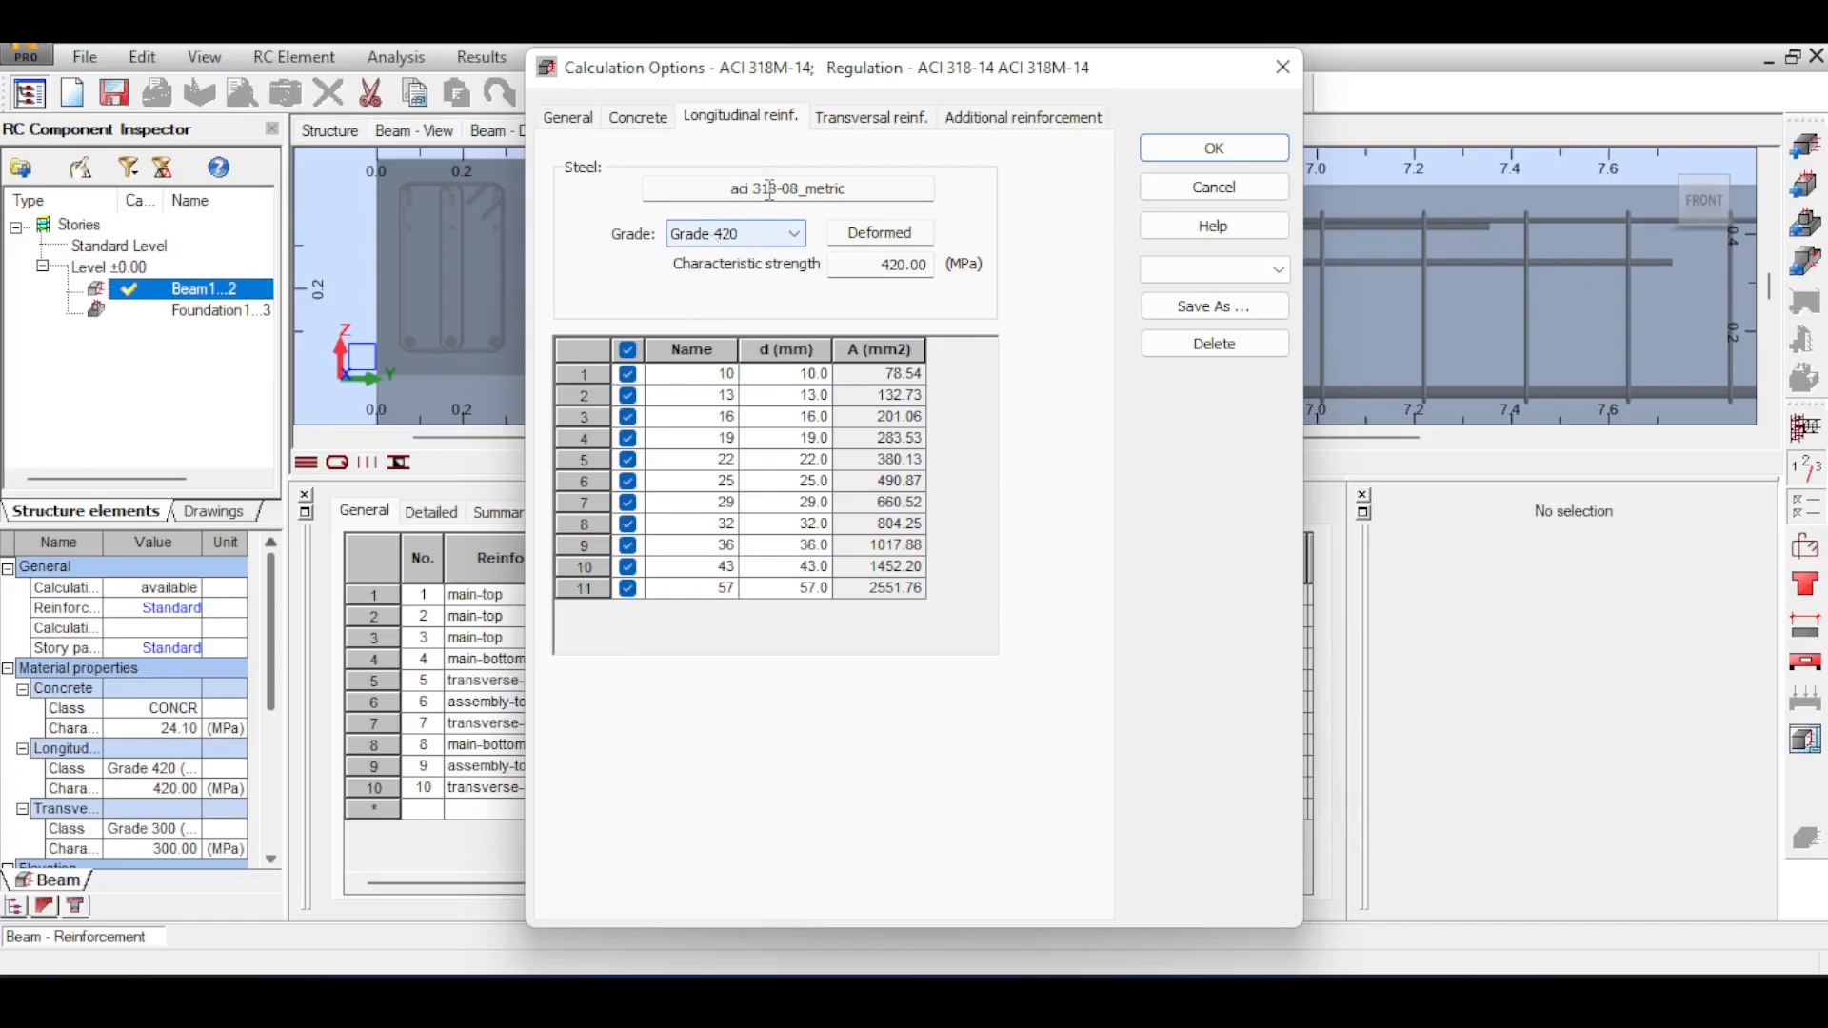
pyautogui.click(862, 127)
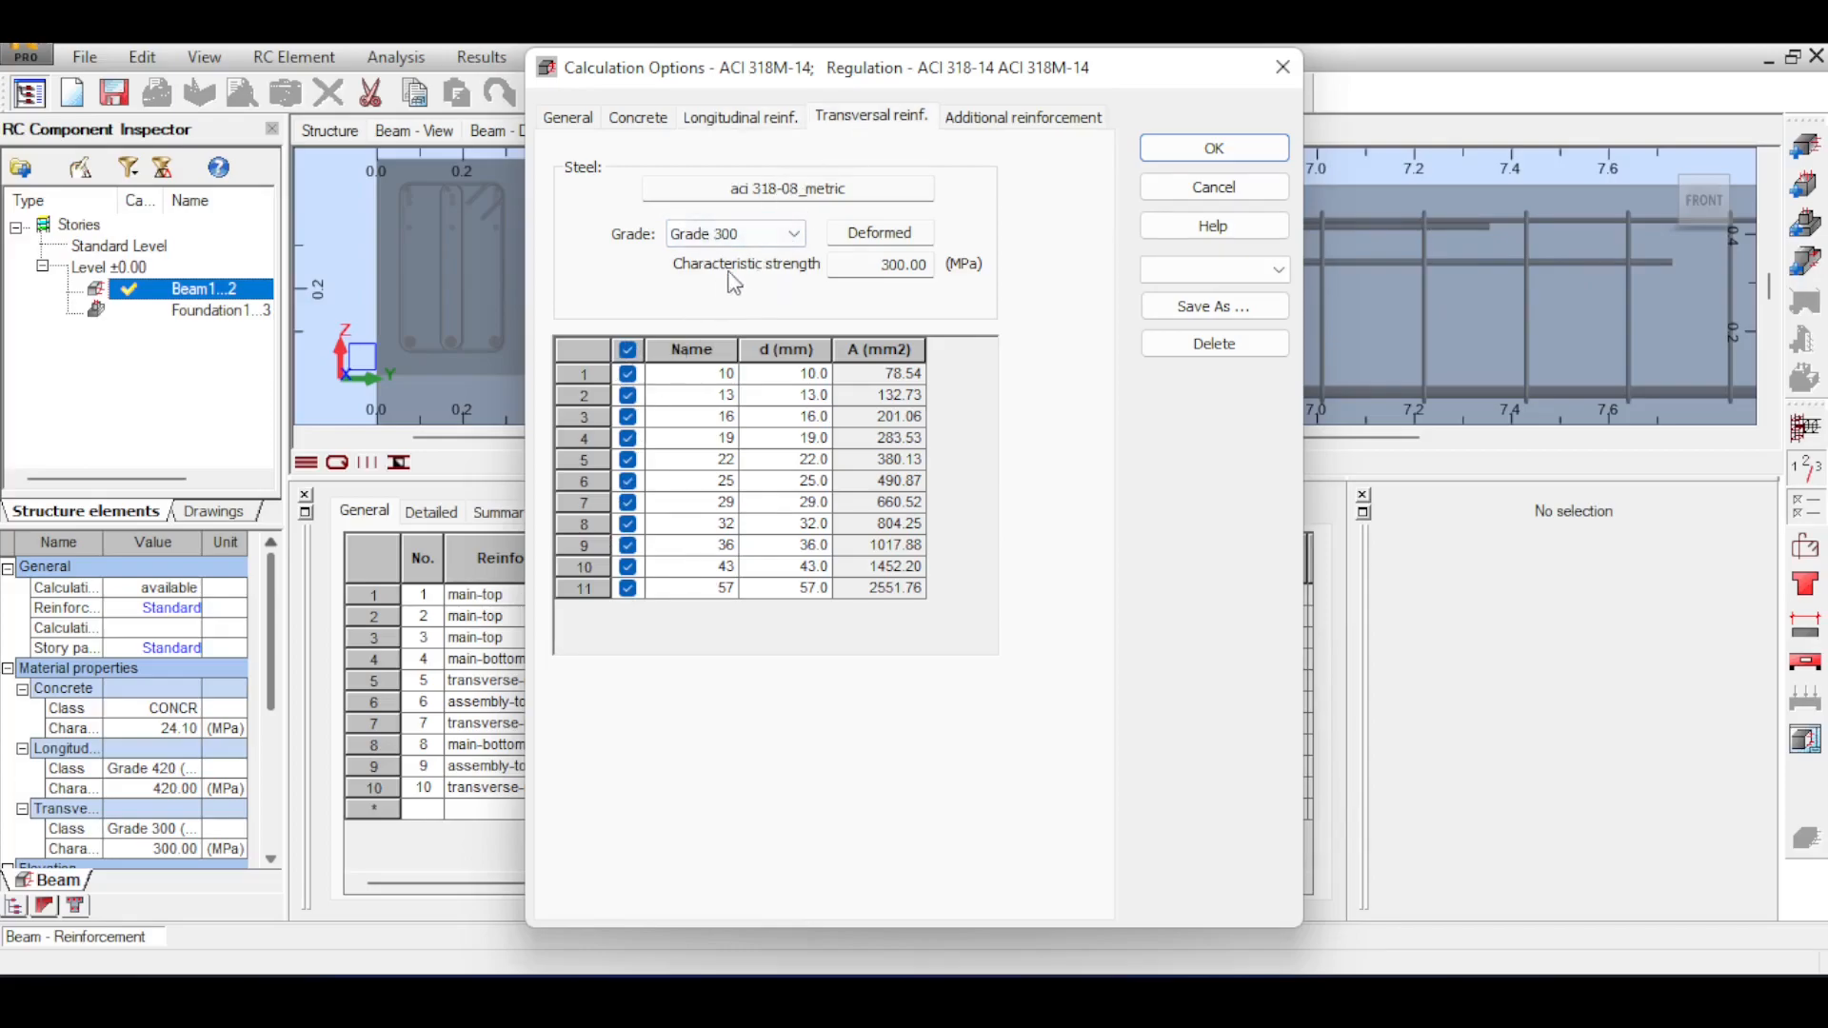
pyautogui.click(763, 241)
pyautogui.click(756, 273)
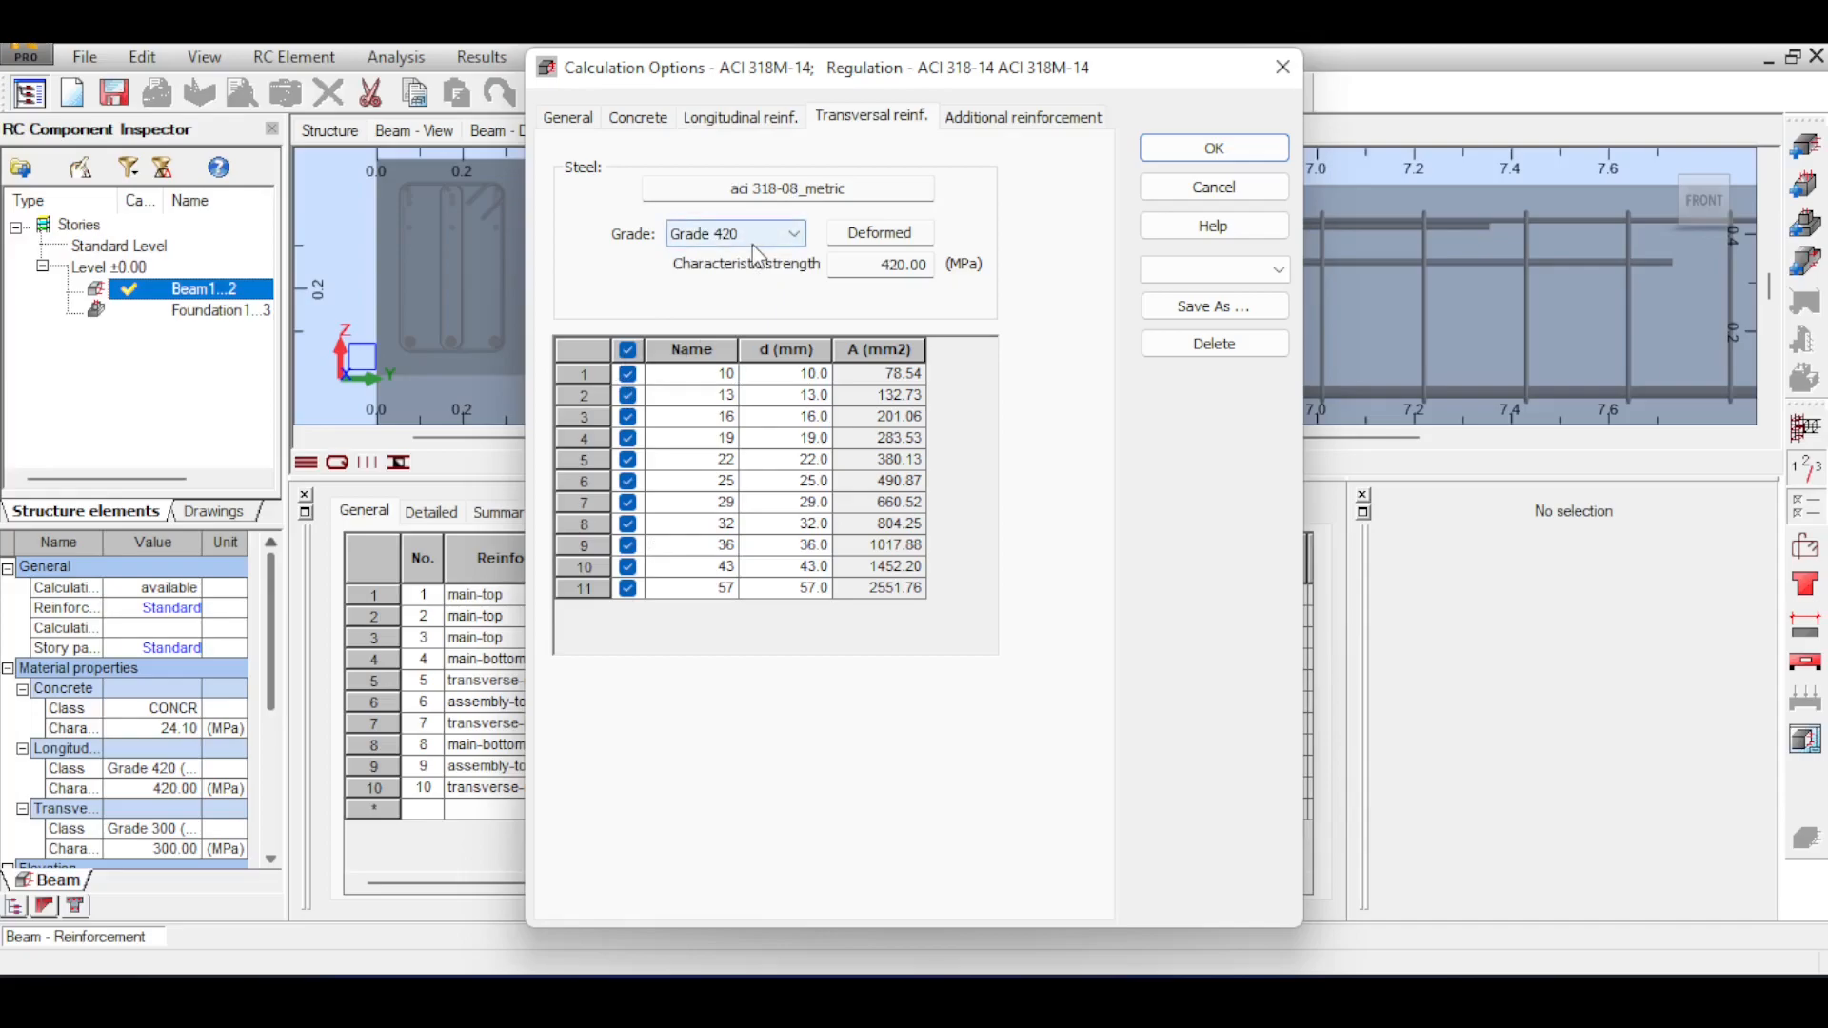
pyautogui.click(955, 118)
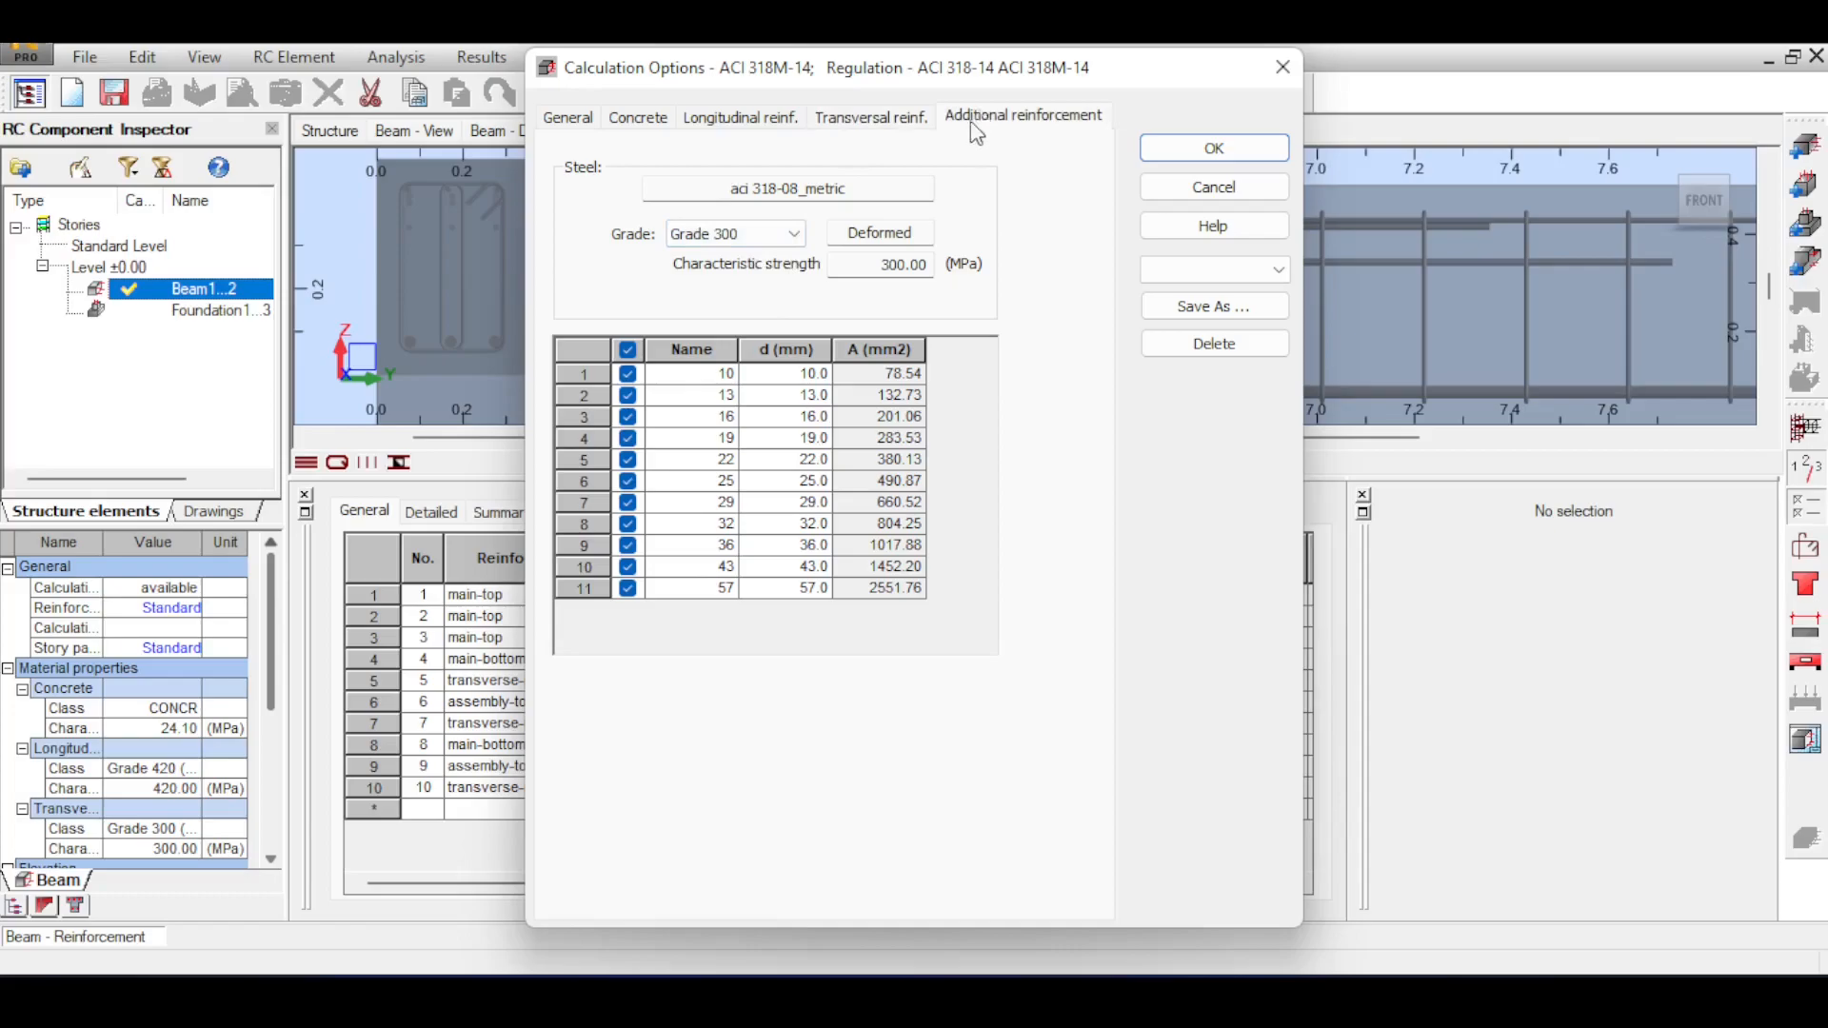
pyautogui.click(803, 238)
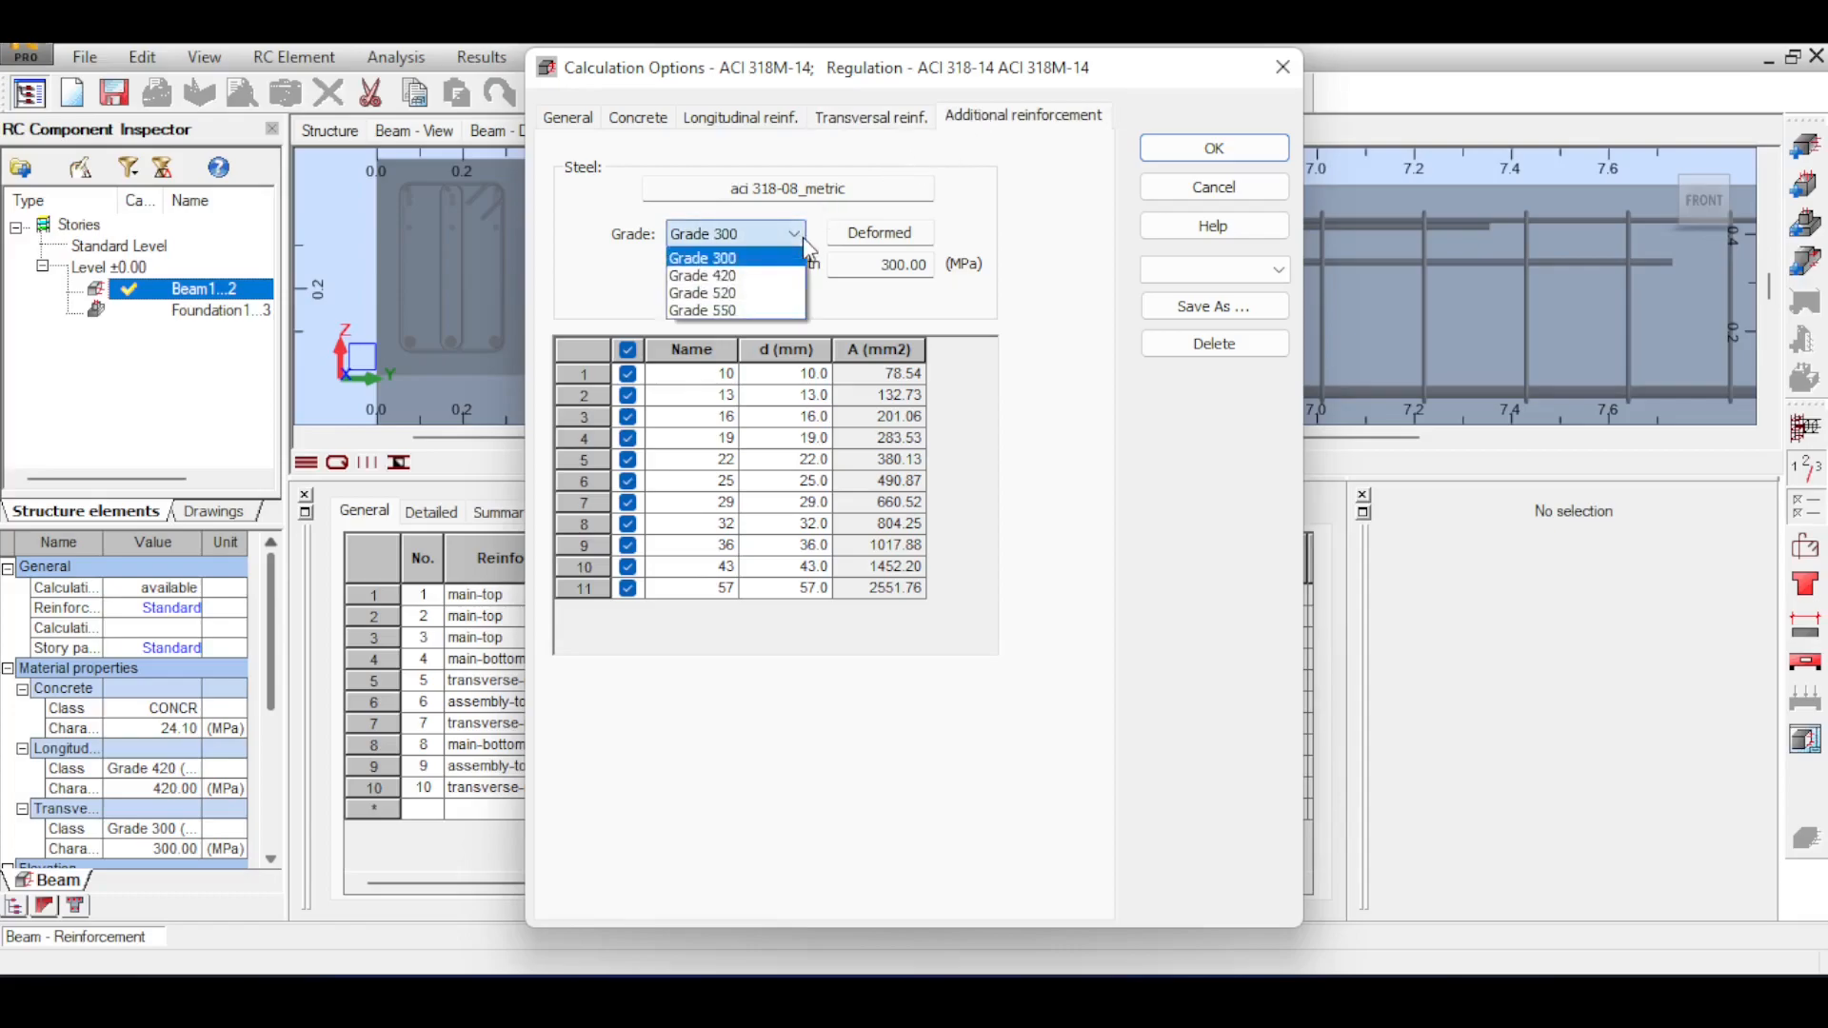
pyautogui.click(773, 278)
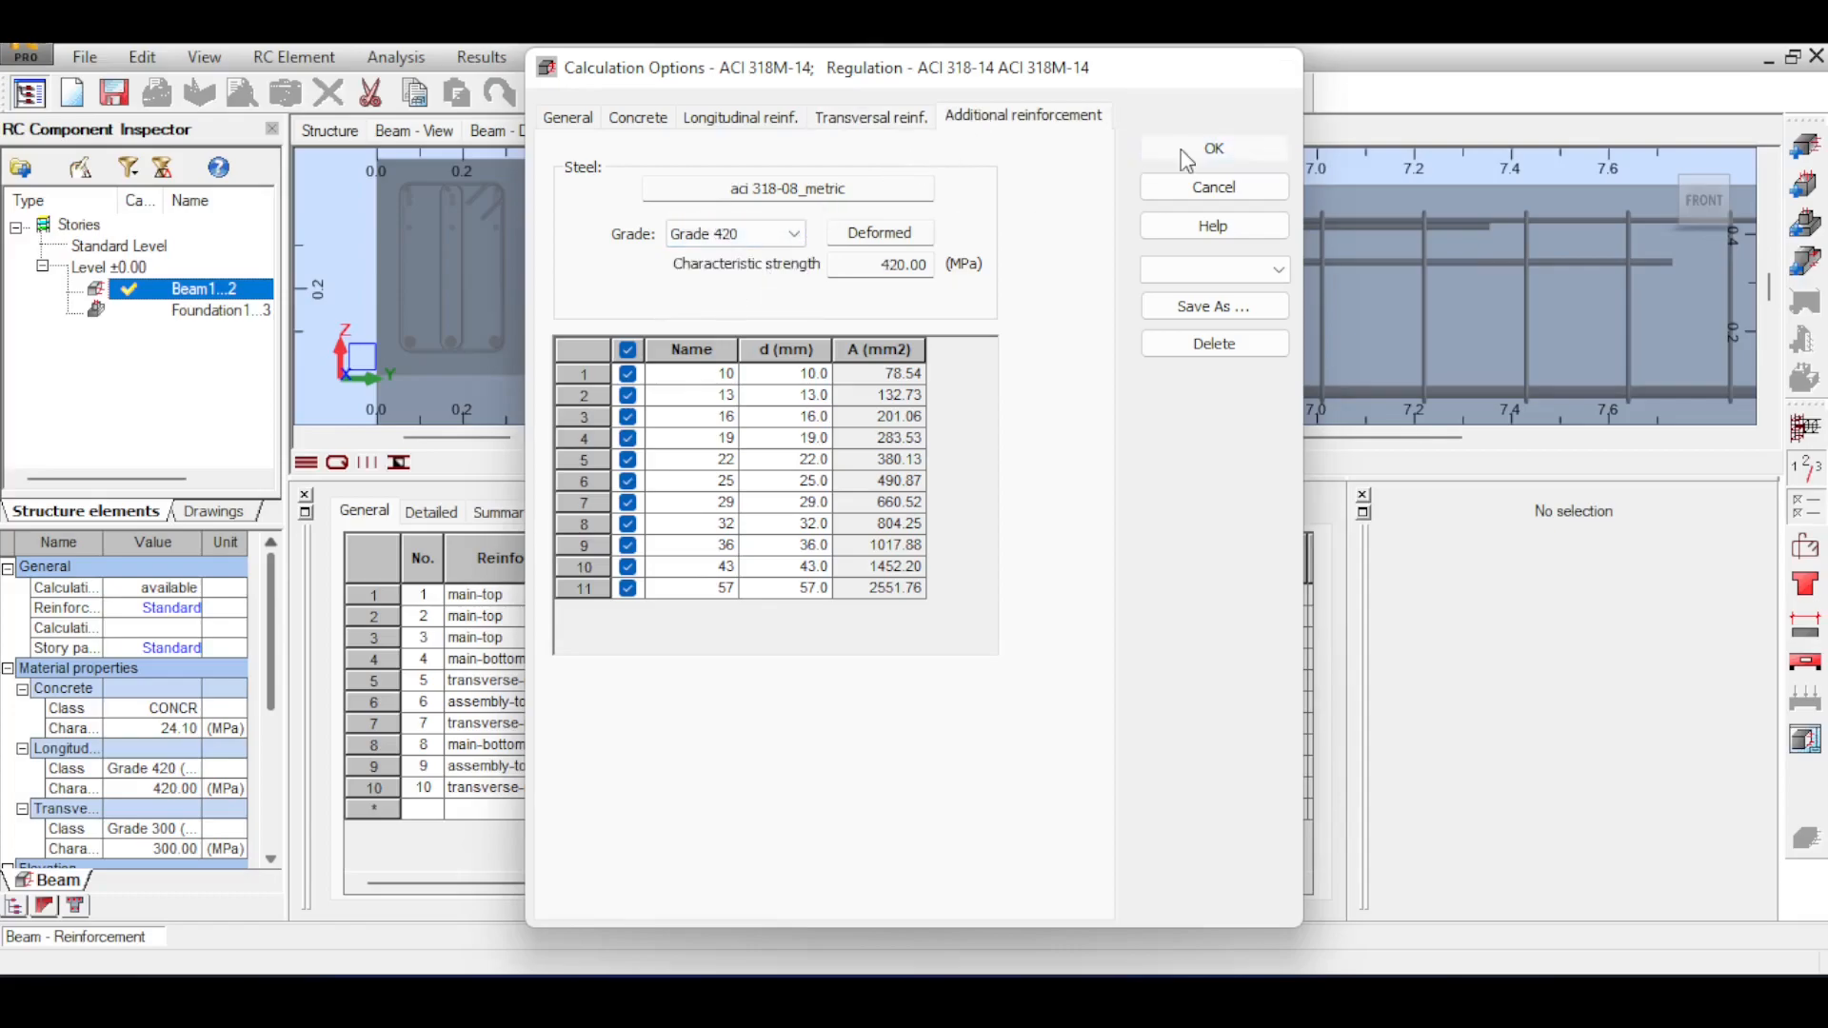
pyautogui.click(1228, 148)
# Calculate the beam without keeping the existing reinforcement and inspect the details of span No. 2's ULS shear capacity error.
pyautogui.click(592, 97)
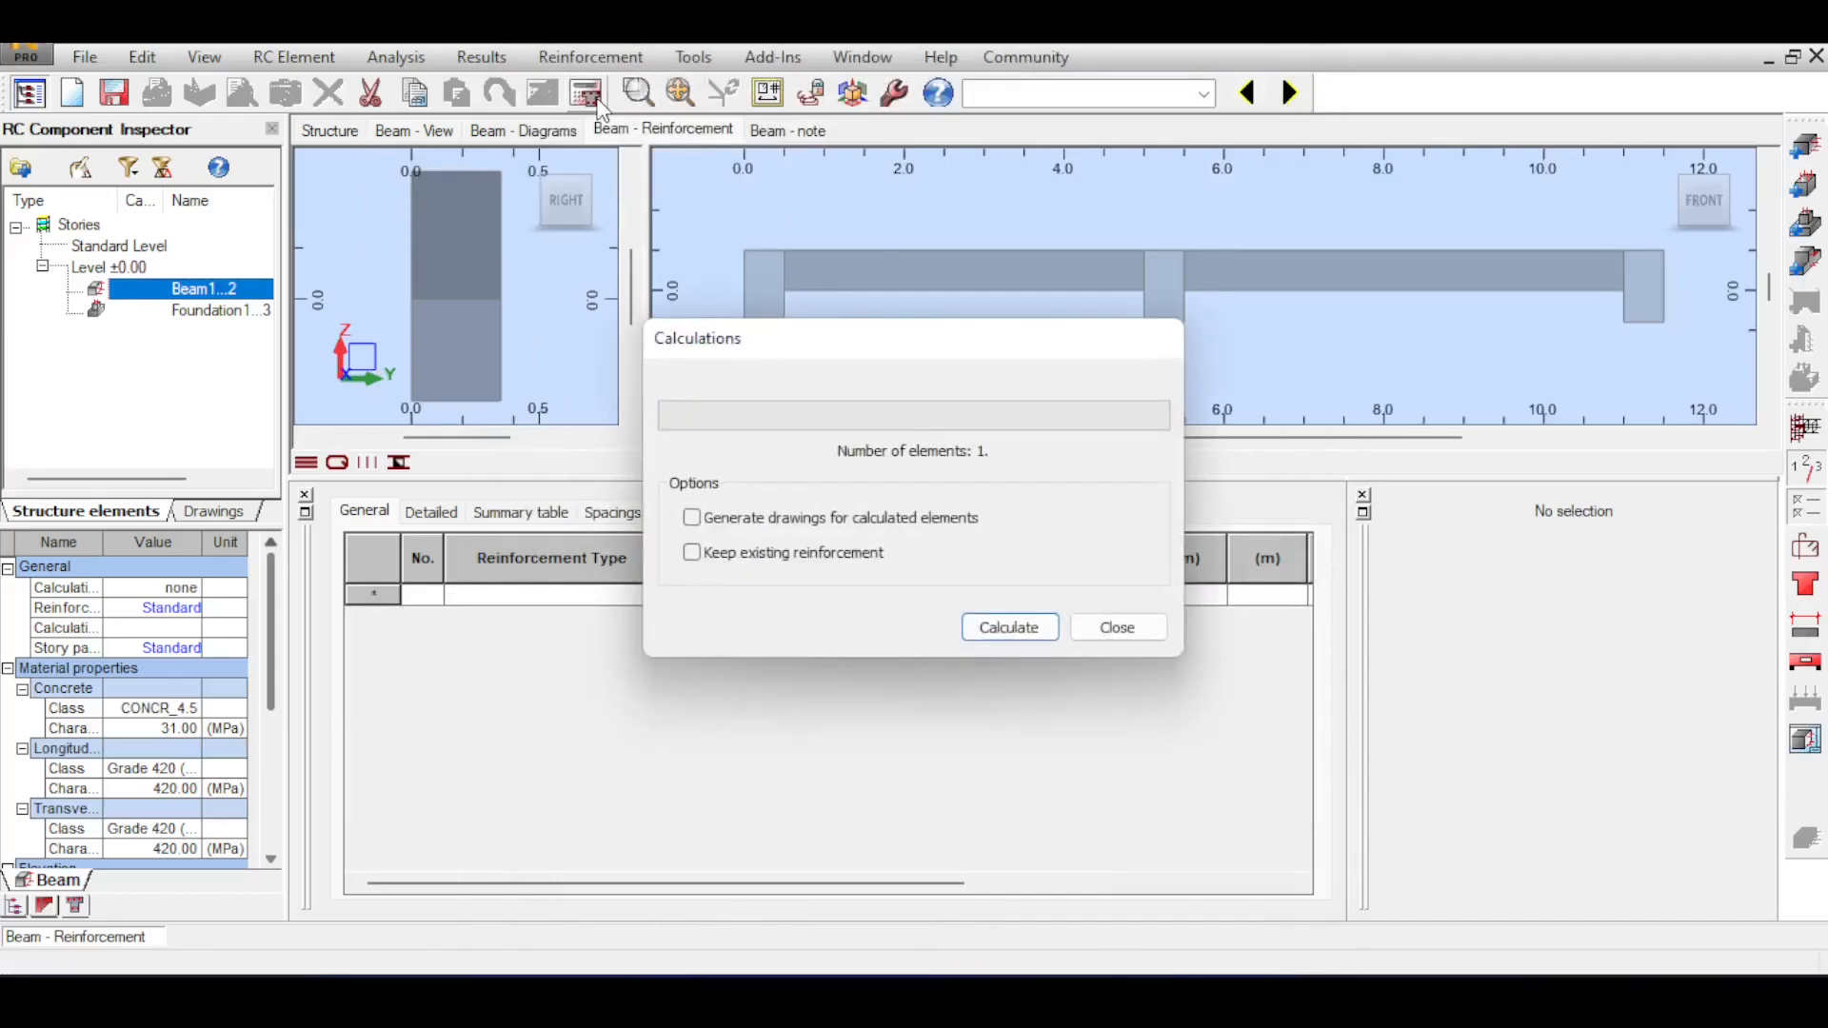
pyautogui.click(1010, 627)
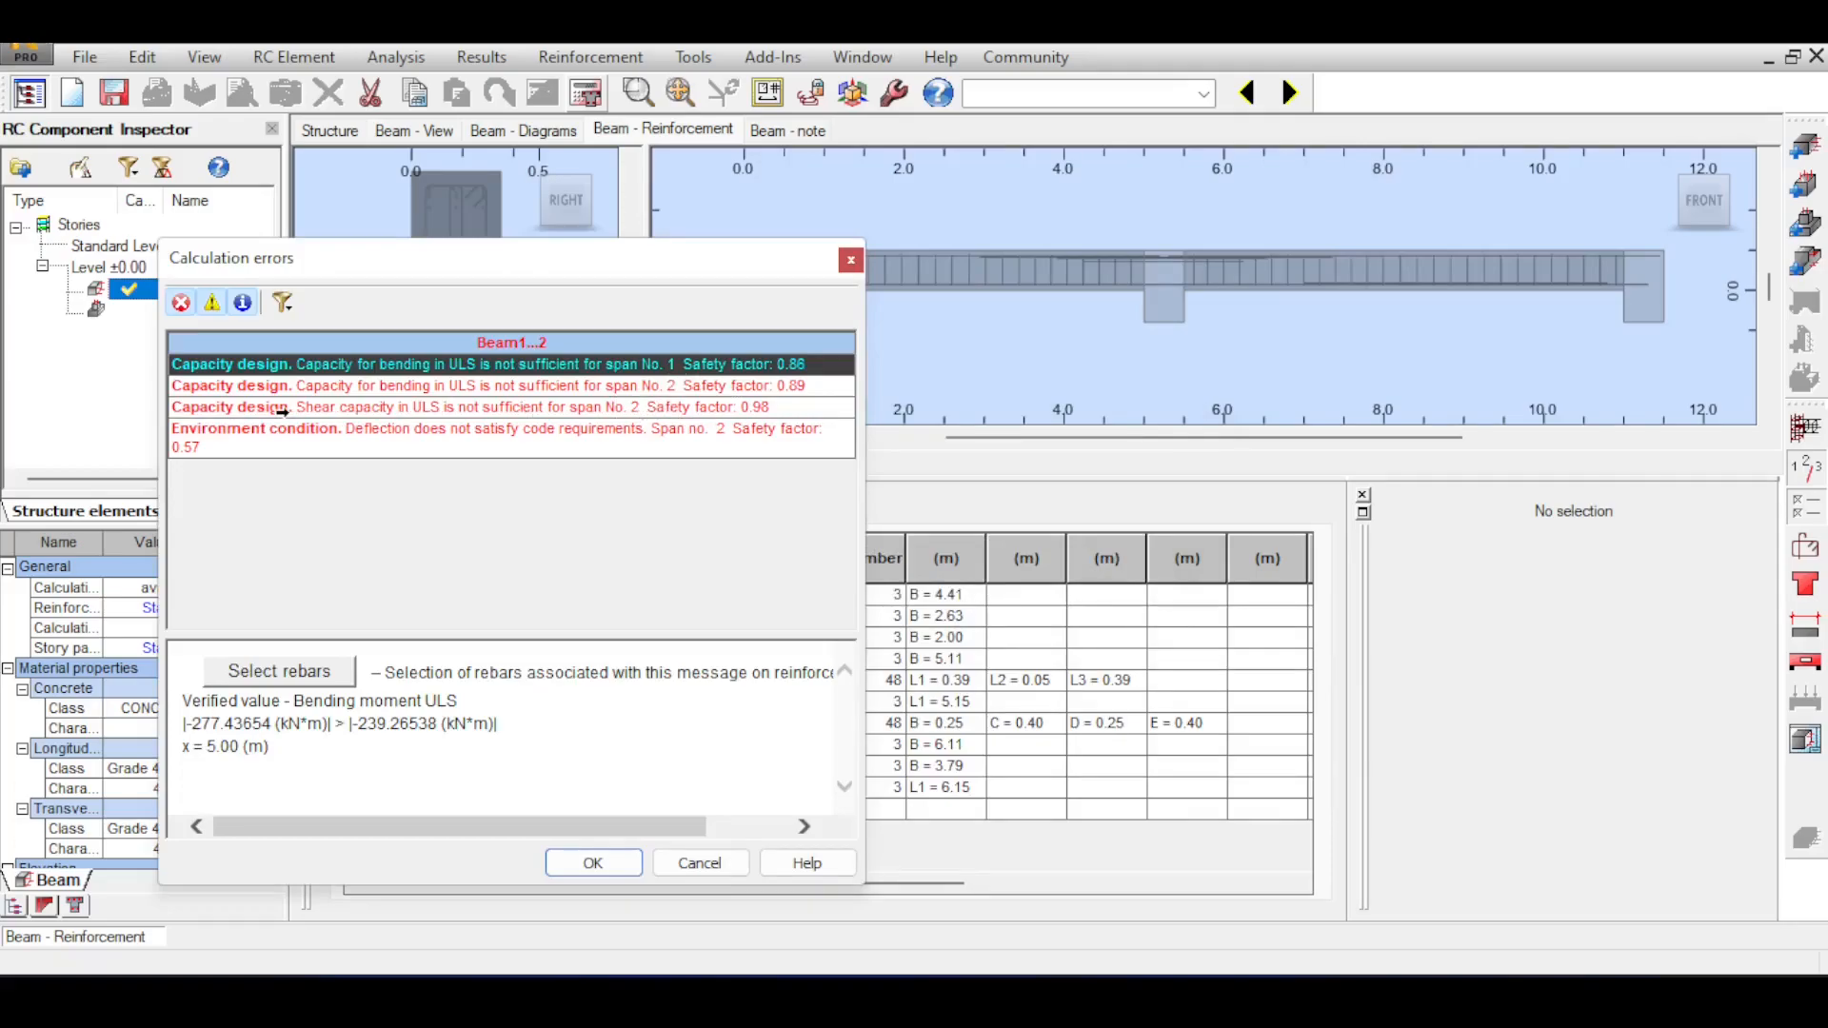
pyautogui.click(230, 409)
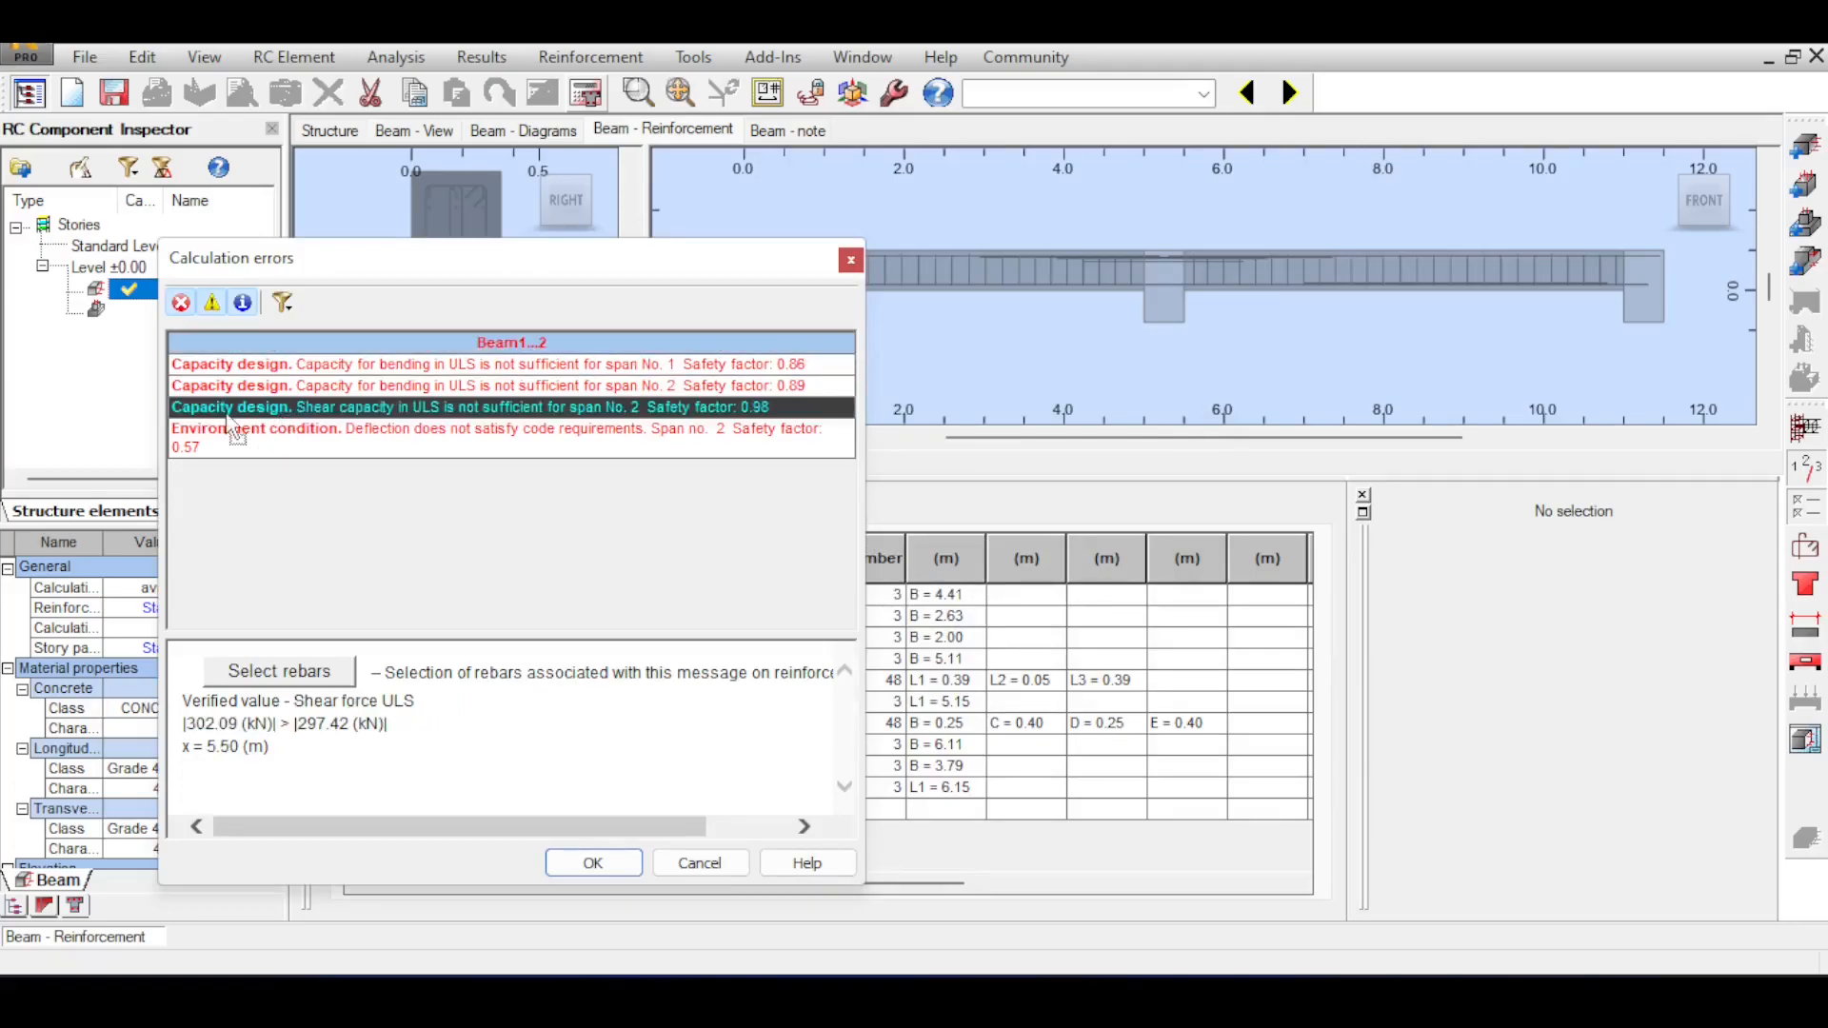
pyautogui.click(850, 260)
# Check the transversal reinforcement steel grade in the calculation options, recalculate the beam and review its calculation errors.
pyautogui.click(1806, 546)
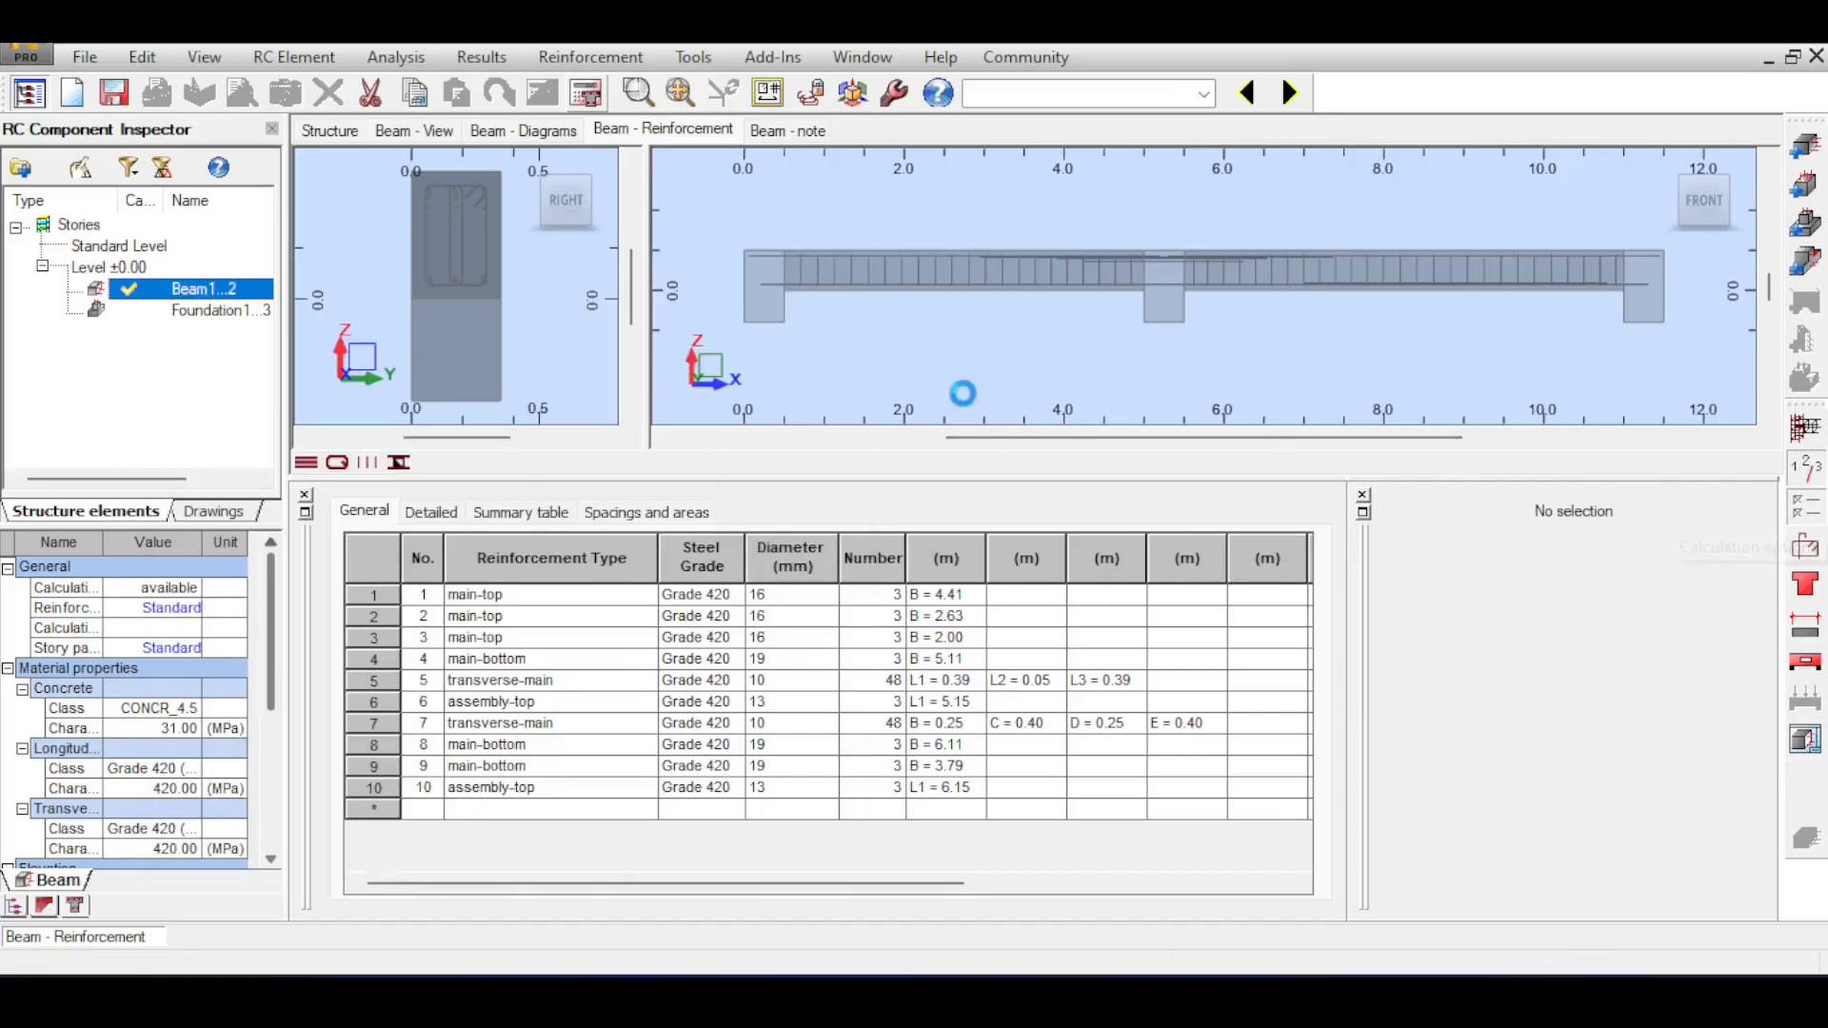
pyautogui.click(864, 123)
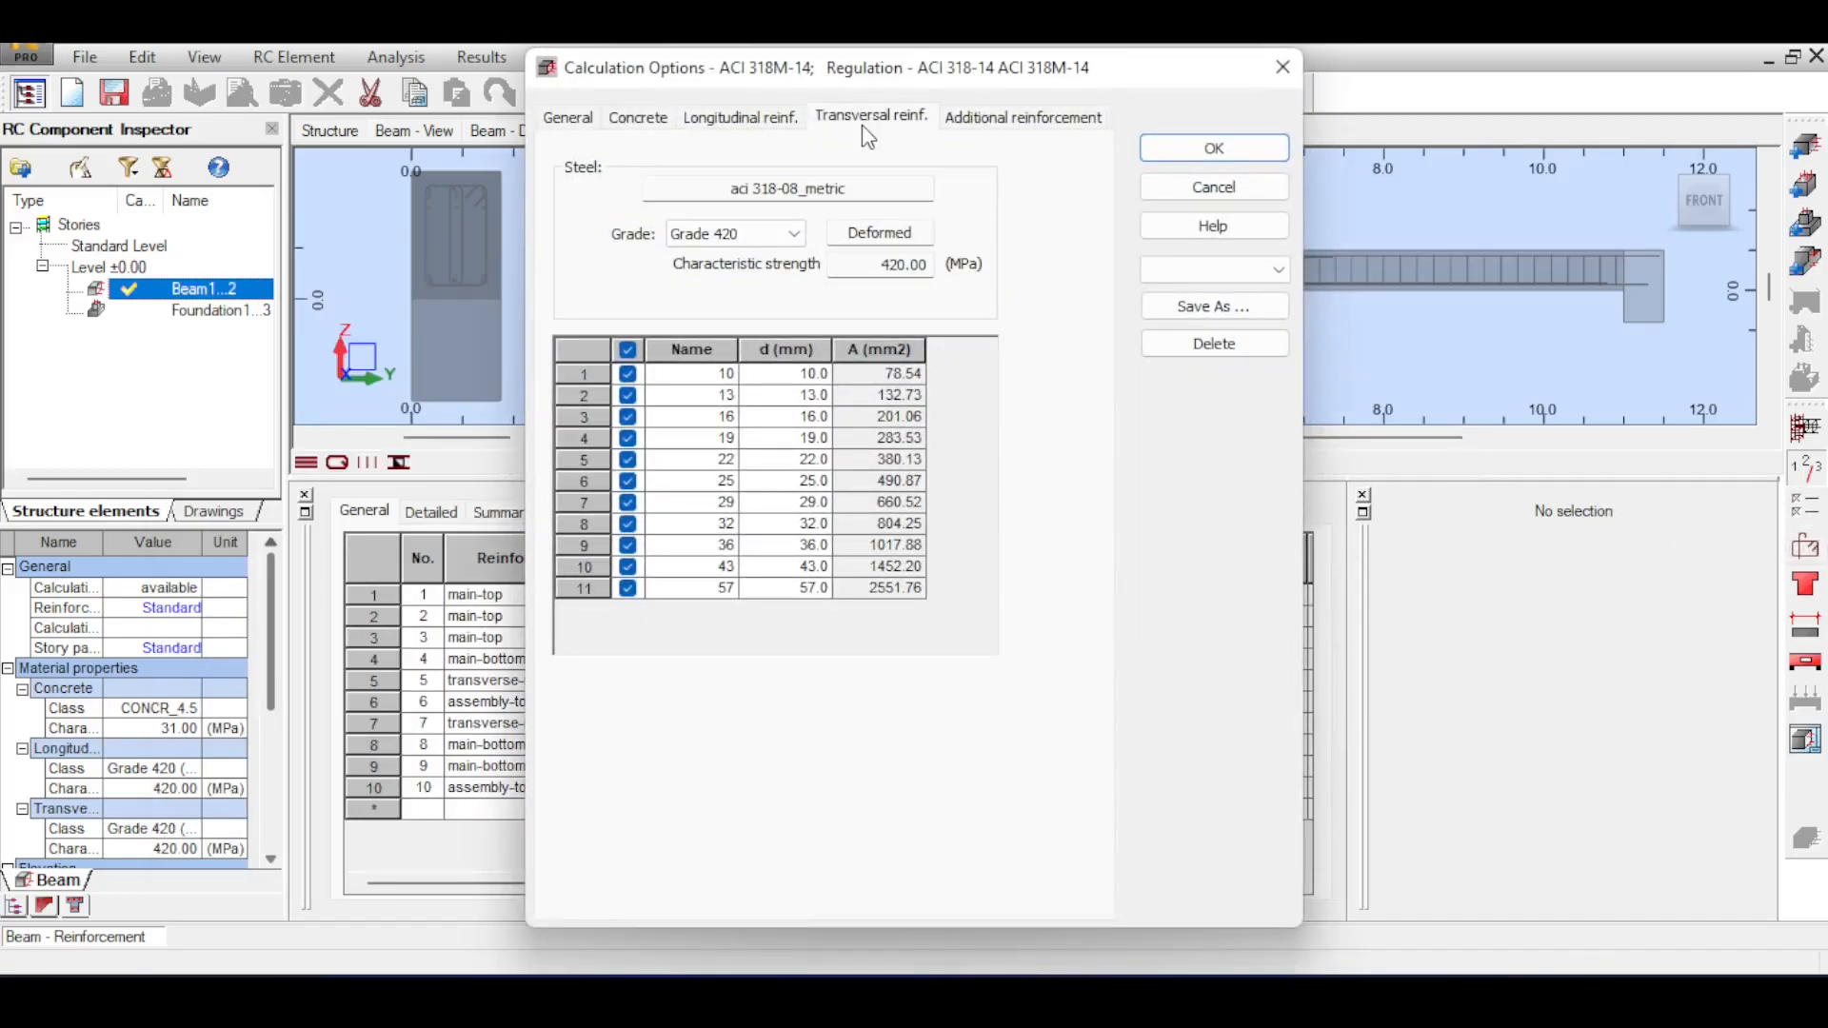
pyautogui.click(1238, 147)
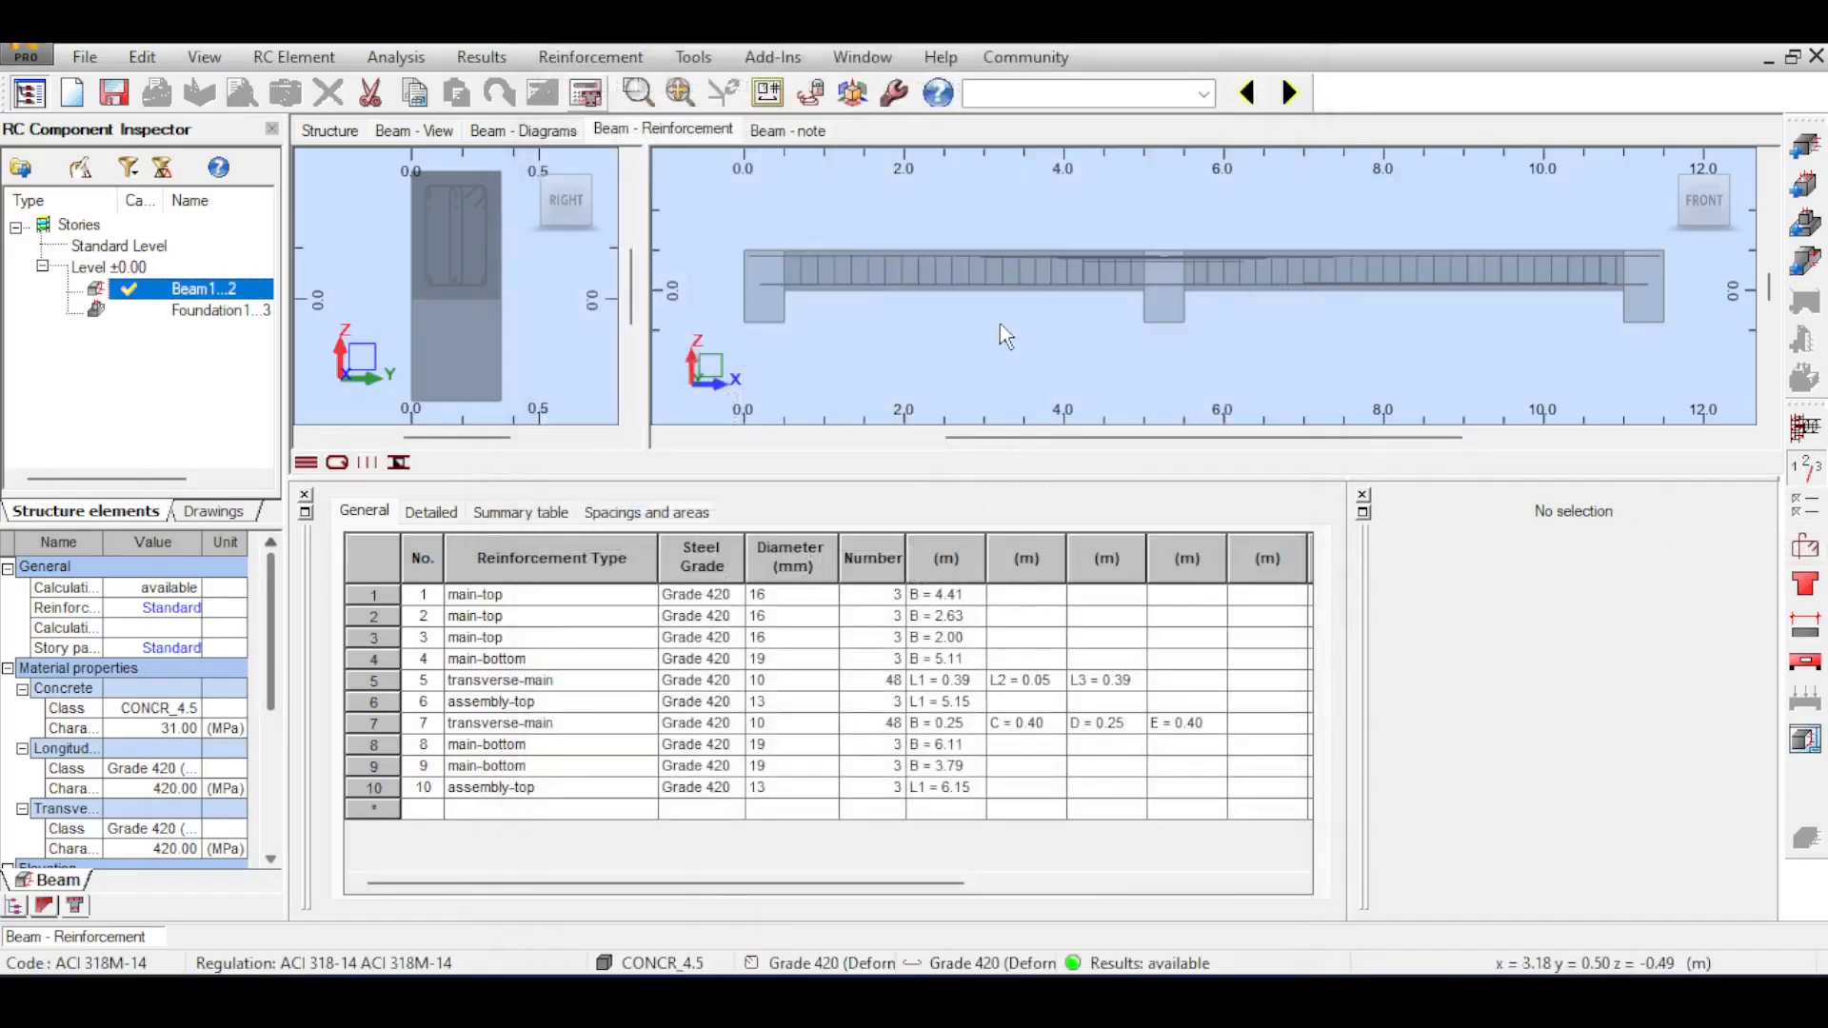
pyautogui.click(586, 92)
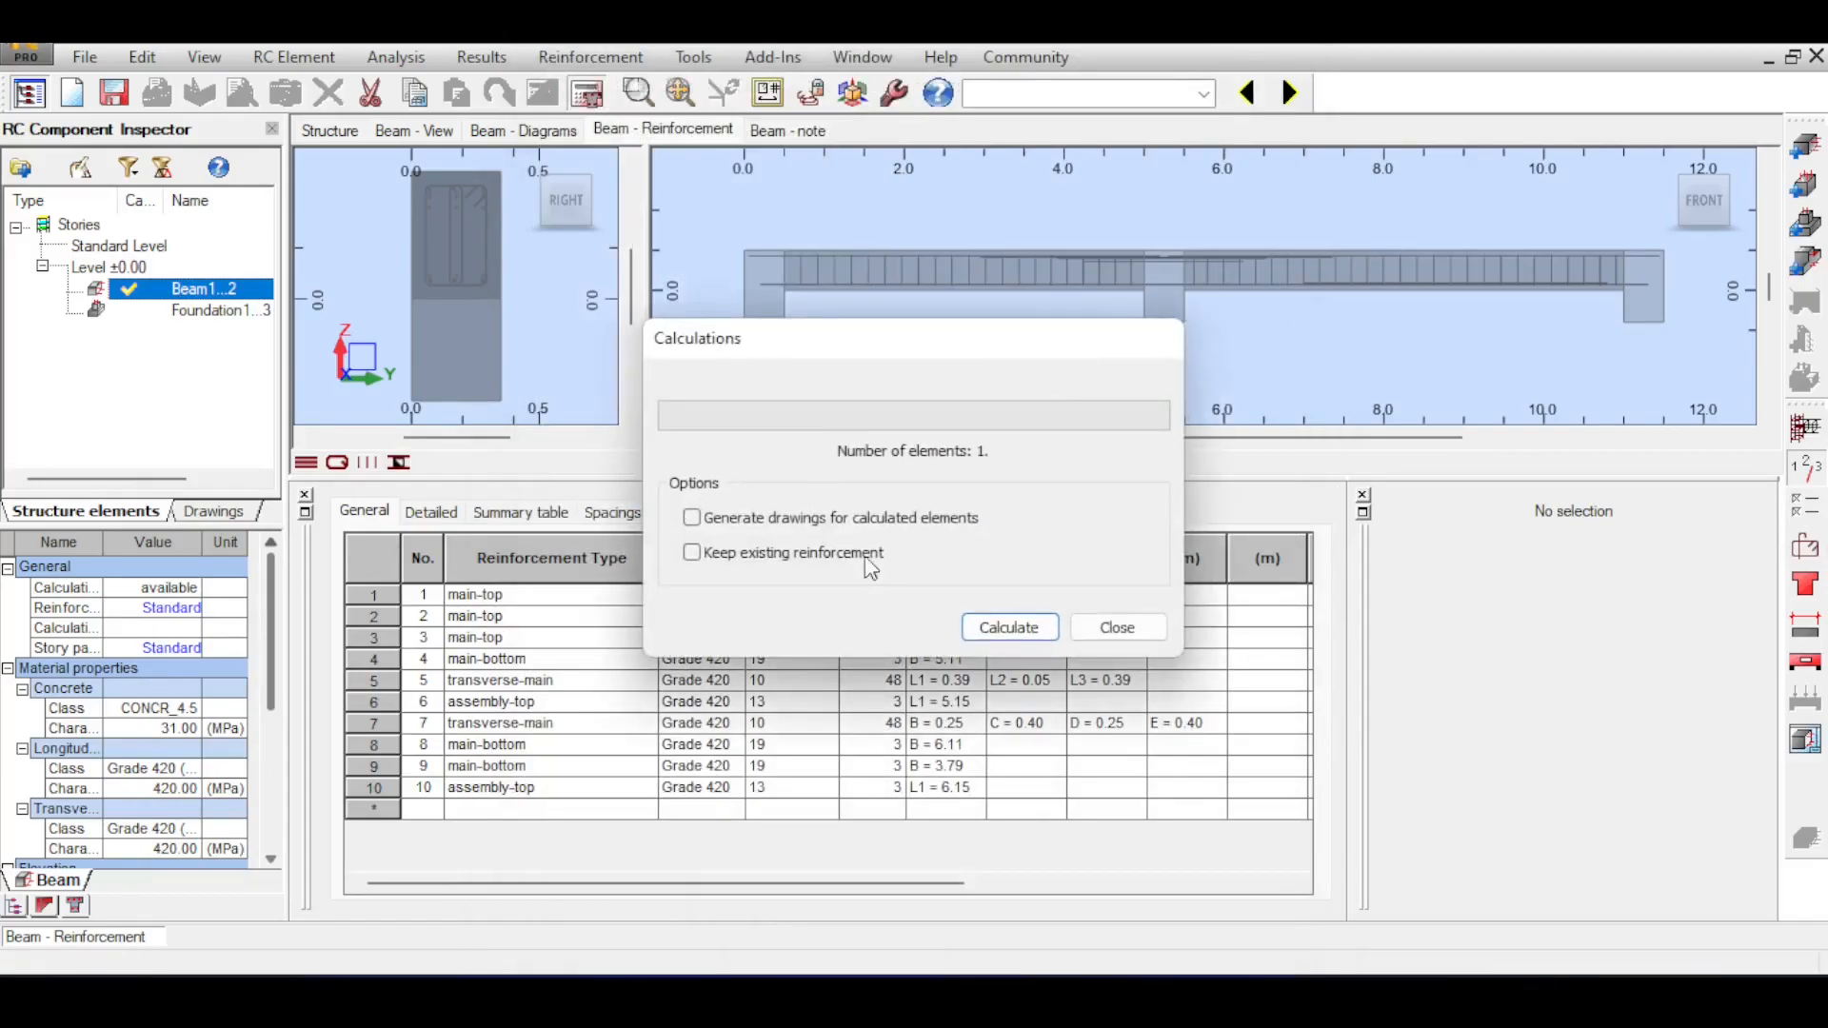
pyautogui.click(993, 625)
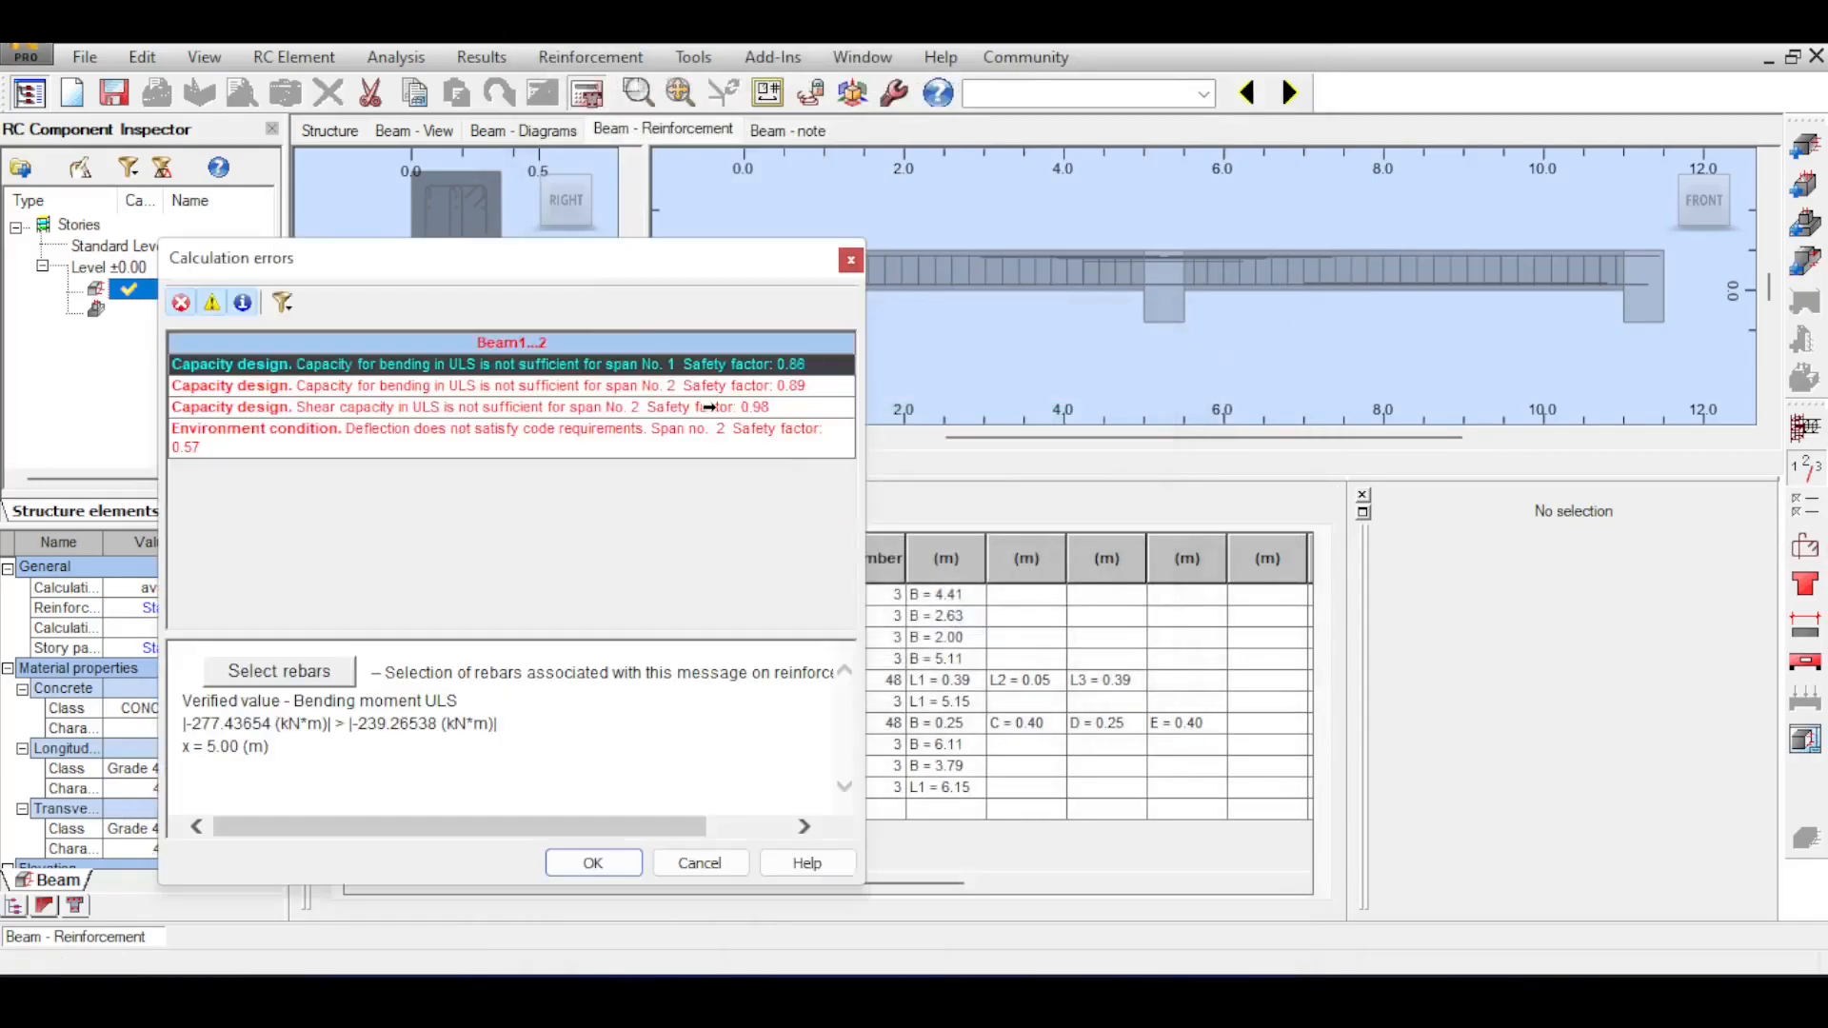
pyautogui.click(851, 260)
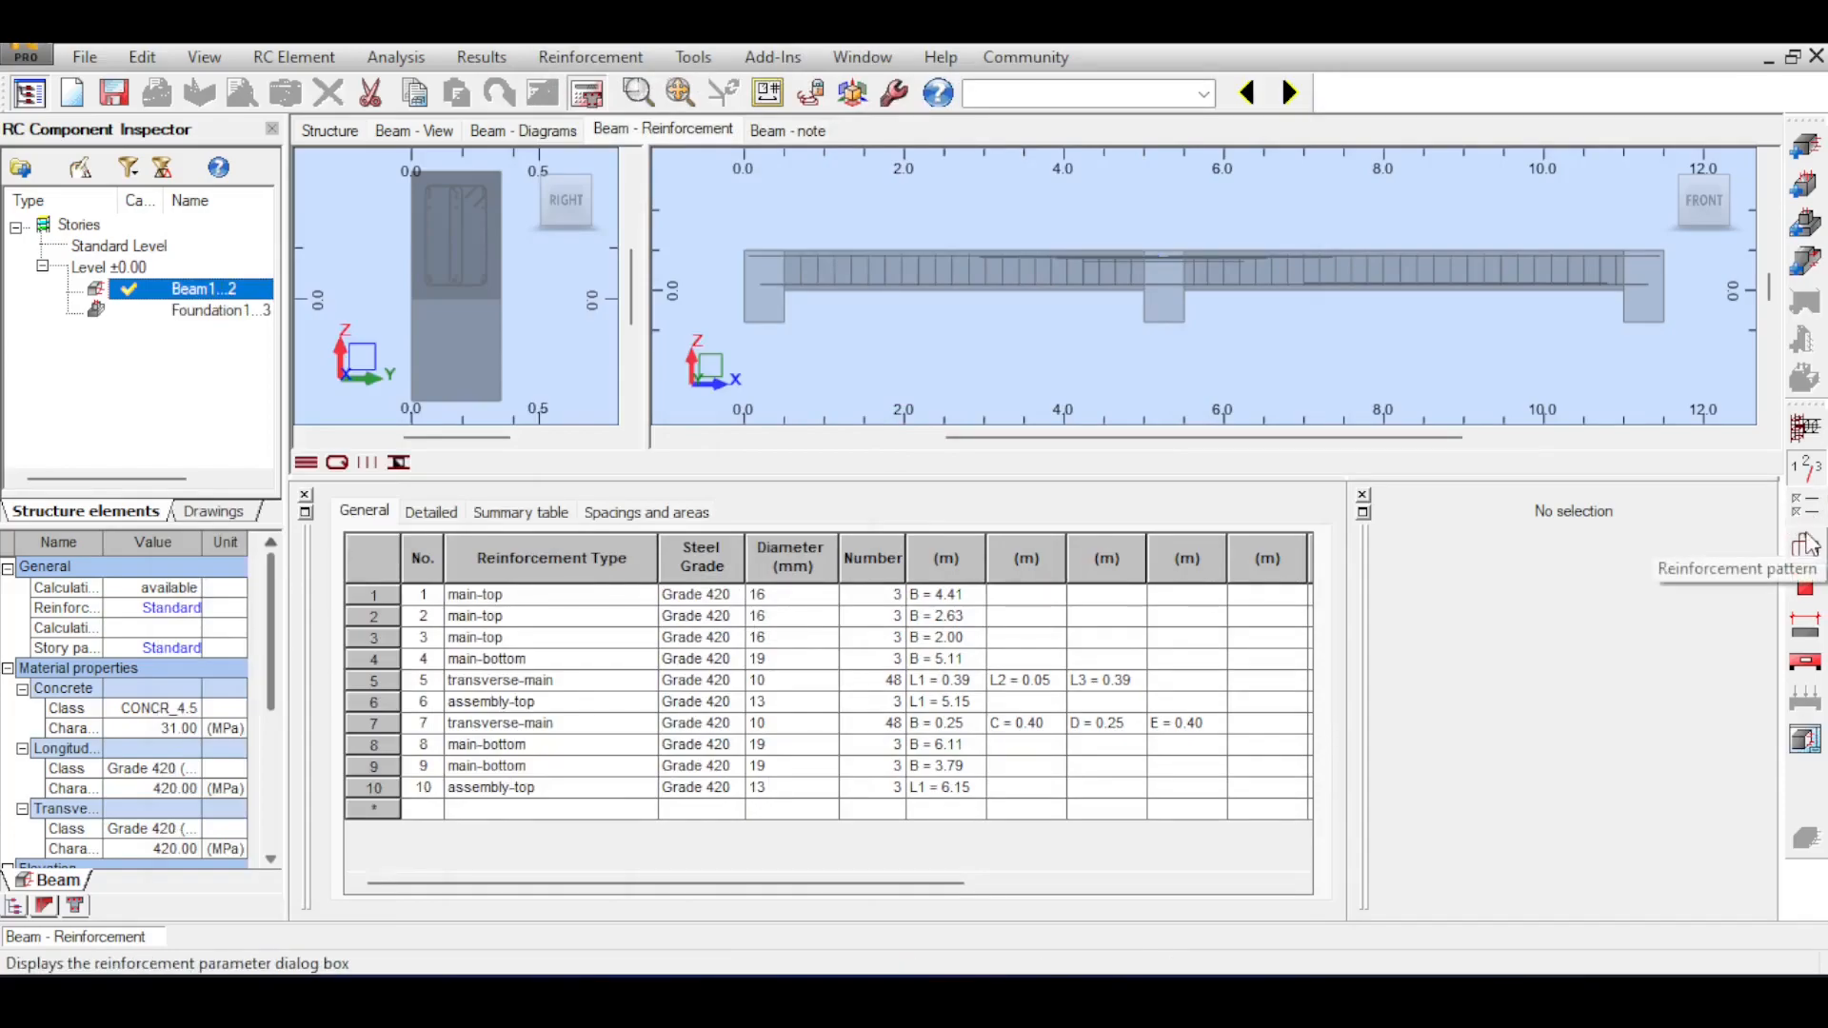
# In the reinforcement pattern's general settings, set the reinforcement segment to Whole beam and the tied-all option to Auto.
pyautogui.click(1805, 544)
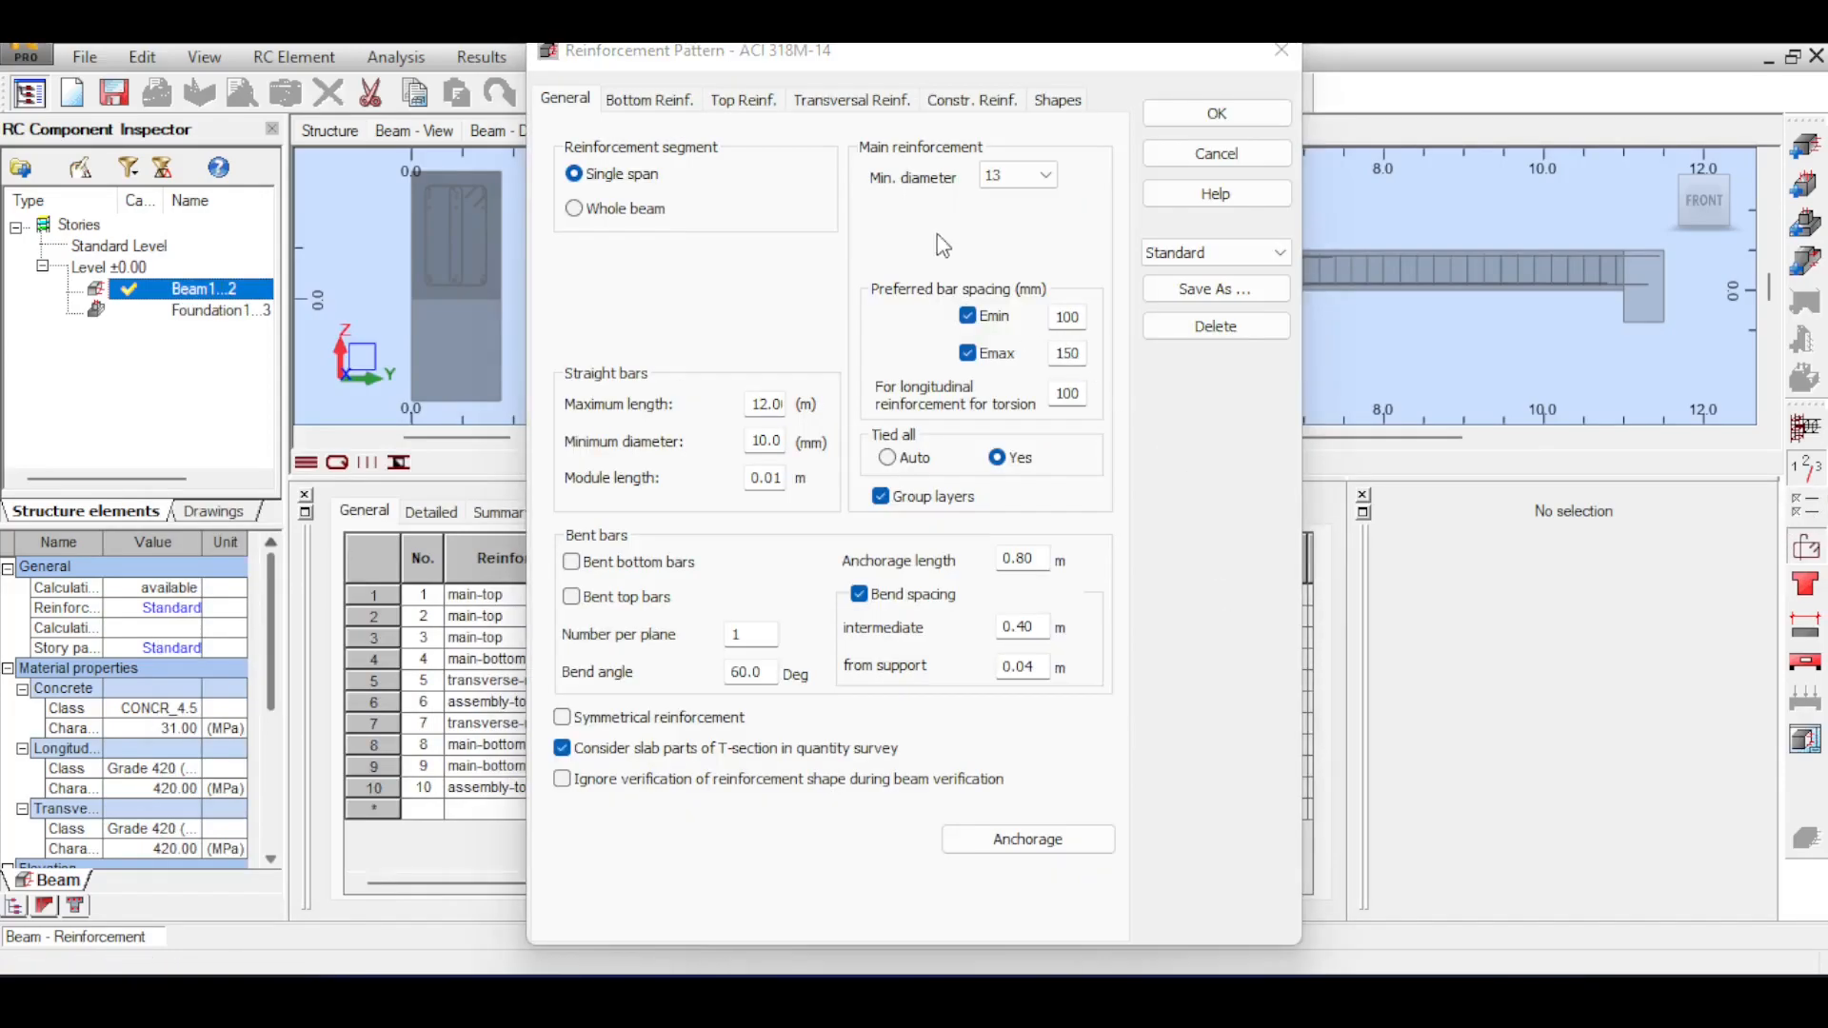
pyautogui.click(576, 209)
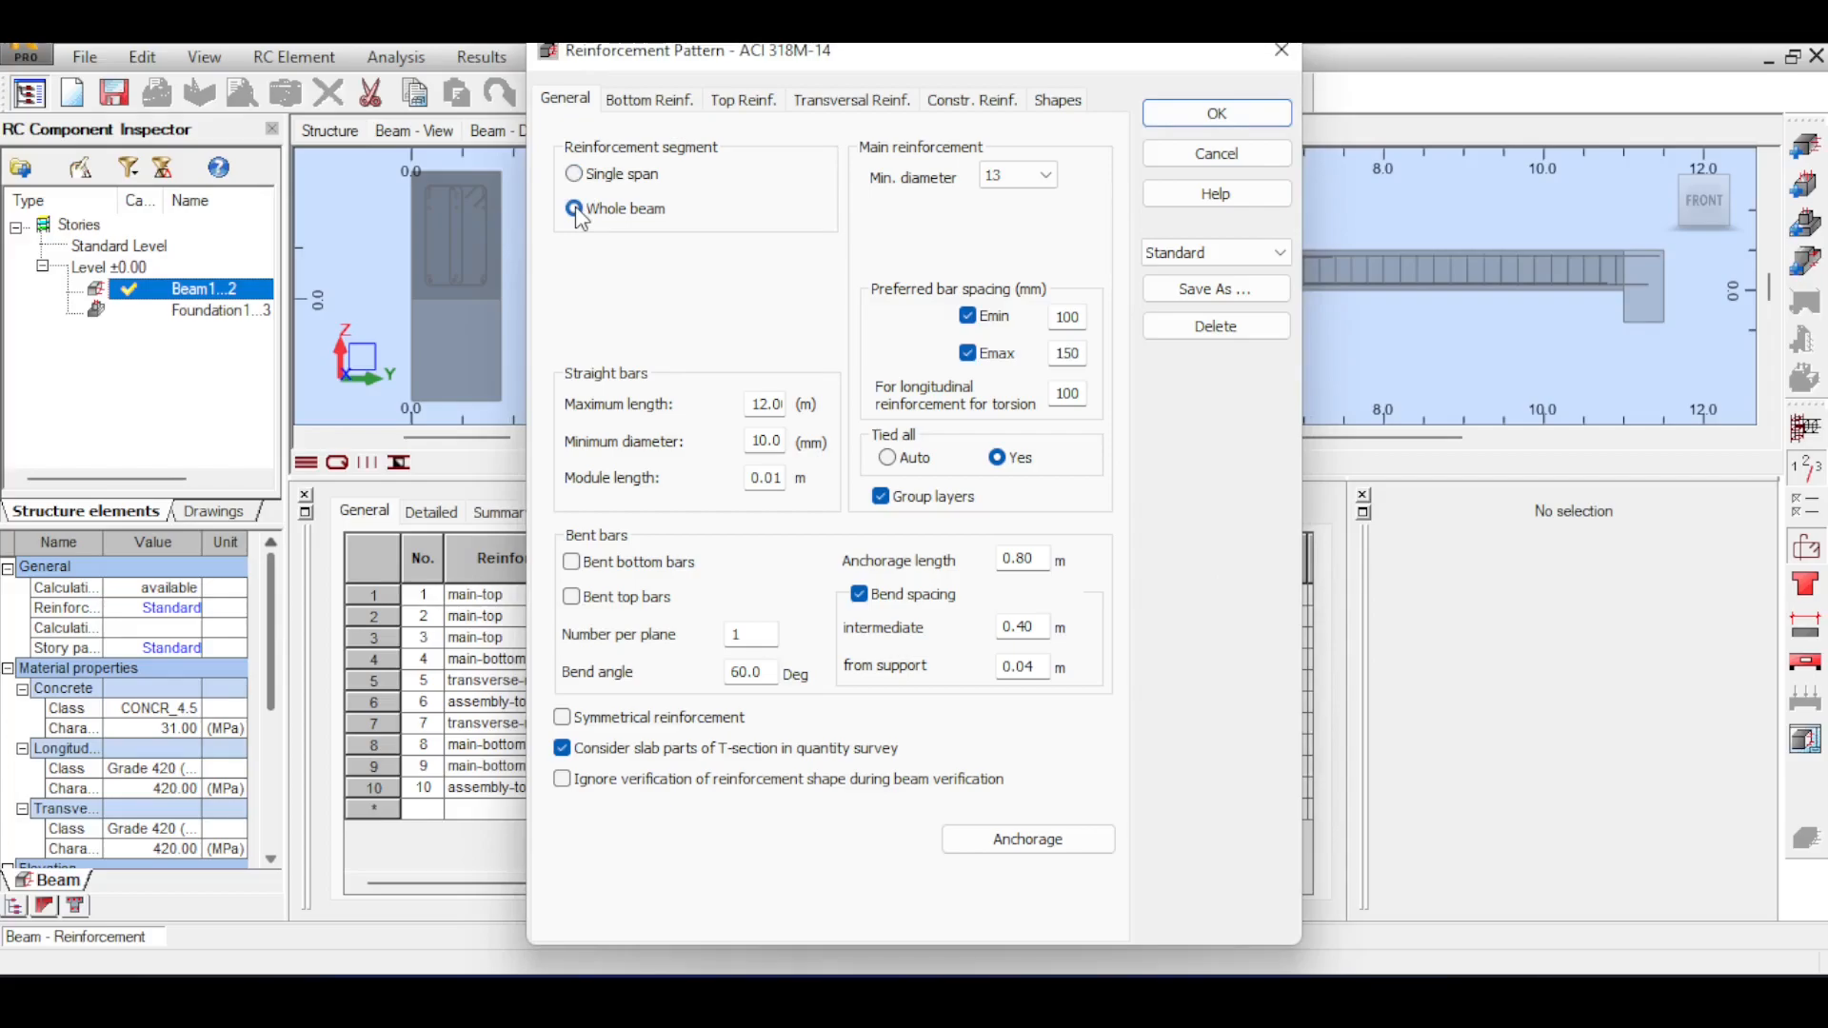
pyautogui.doubleClick(751, 412)
pyautogui.click(579, 211)
pyautogui.click(1047, 175)
pyautogui.click(1053, 175)
pyautogui.click(895, 456)
# Review the bottom reinforcement's diameter and column settings, and set its number of layers to Auto with a maximum of 4.
pyautogui.click(649, 101)
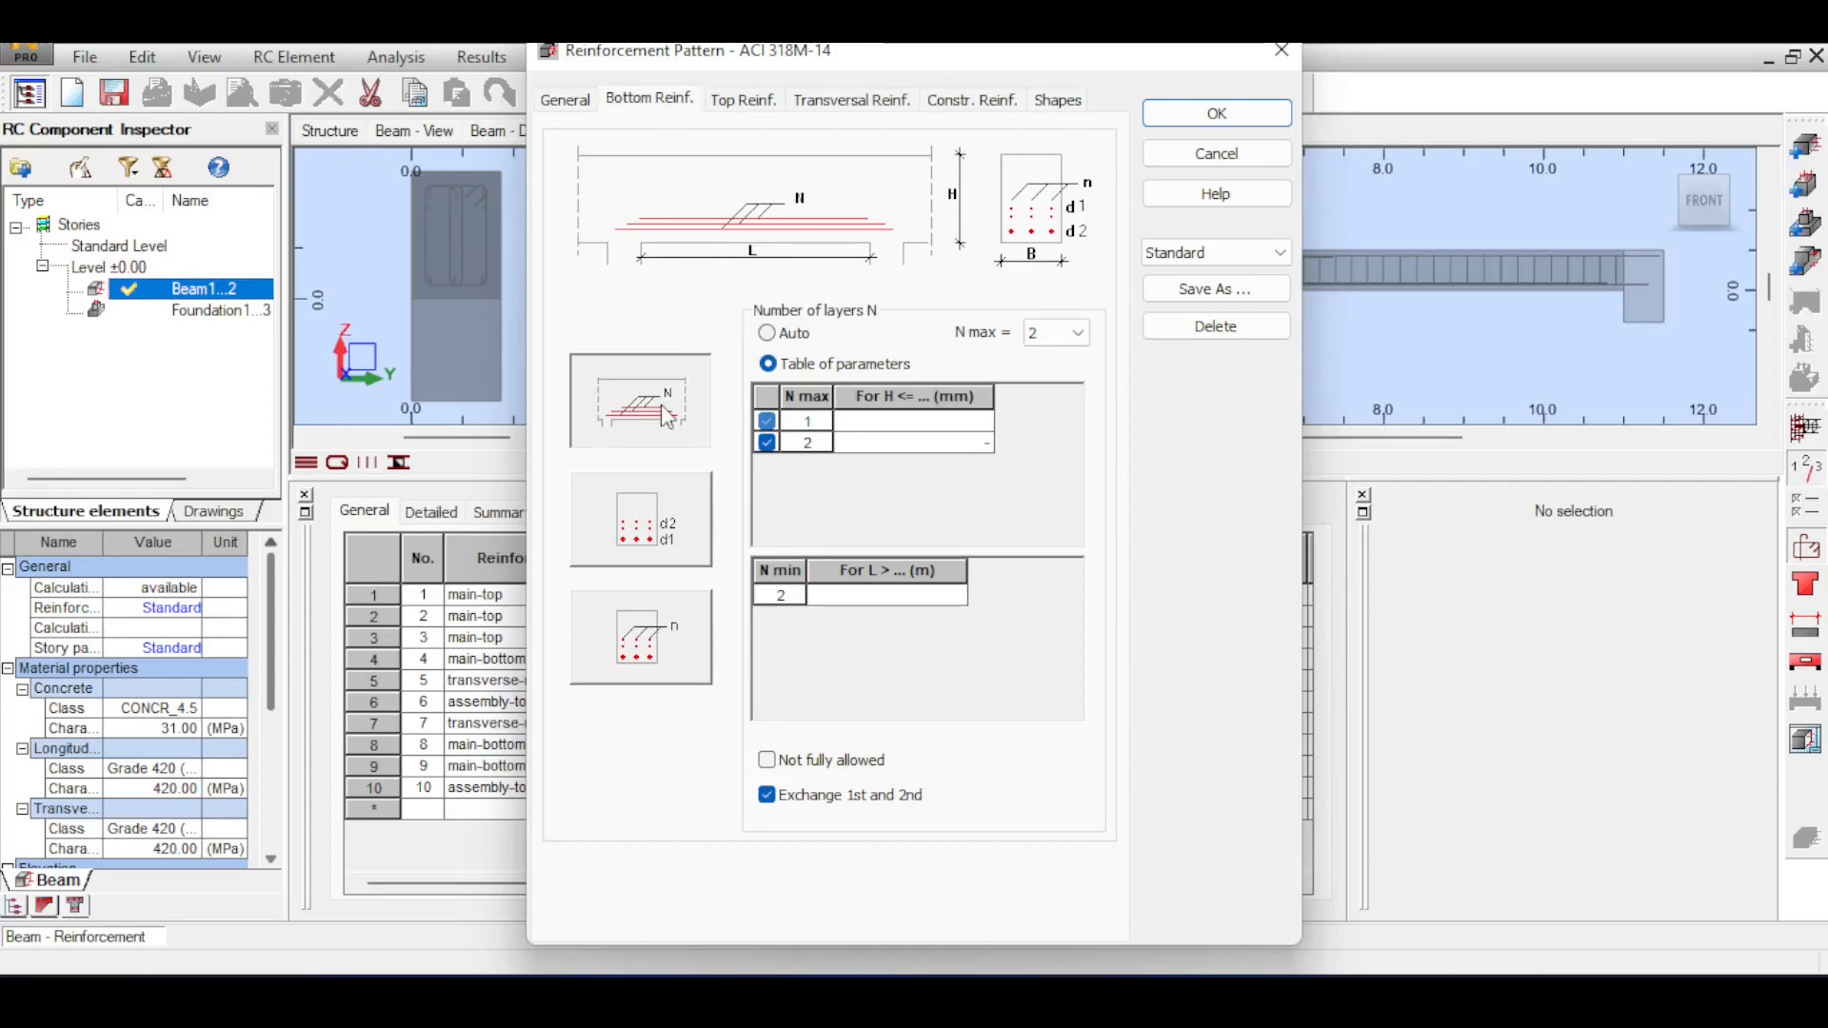
pyautogui.click(625, 543)
pyautogui.click(655, 643)
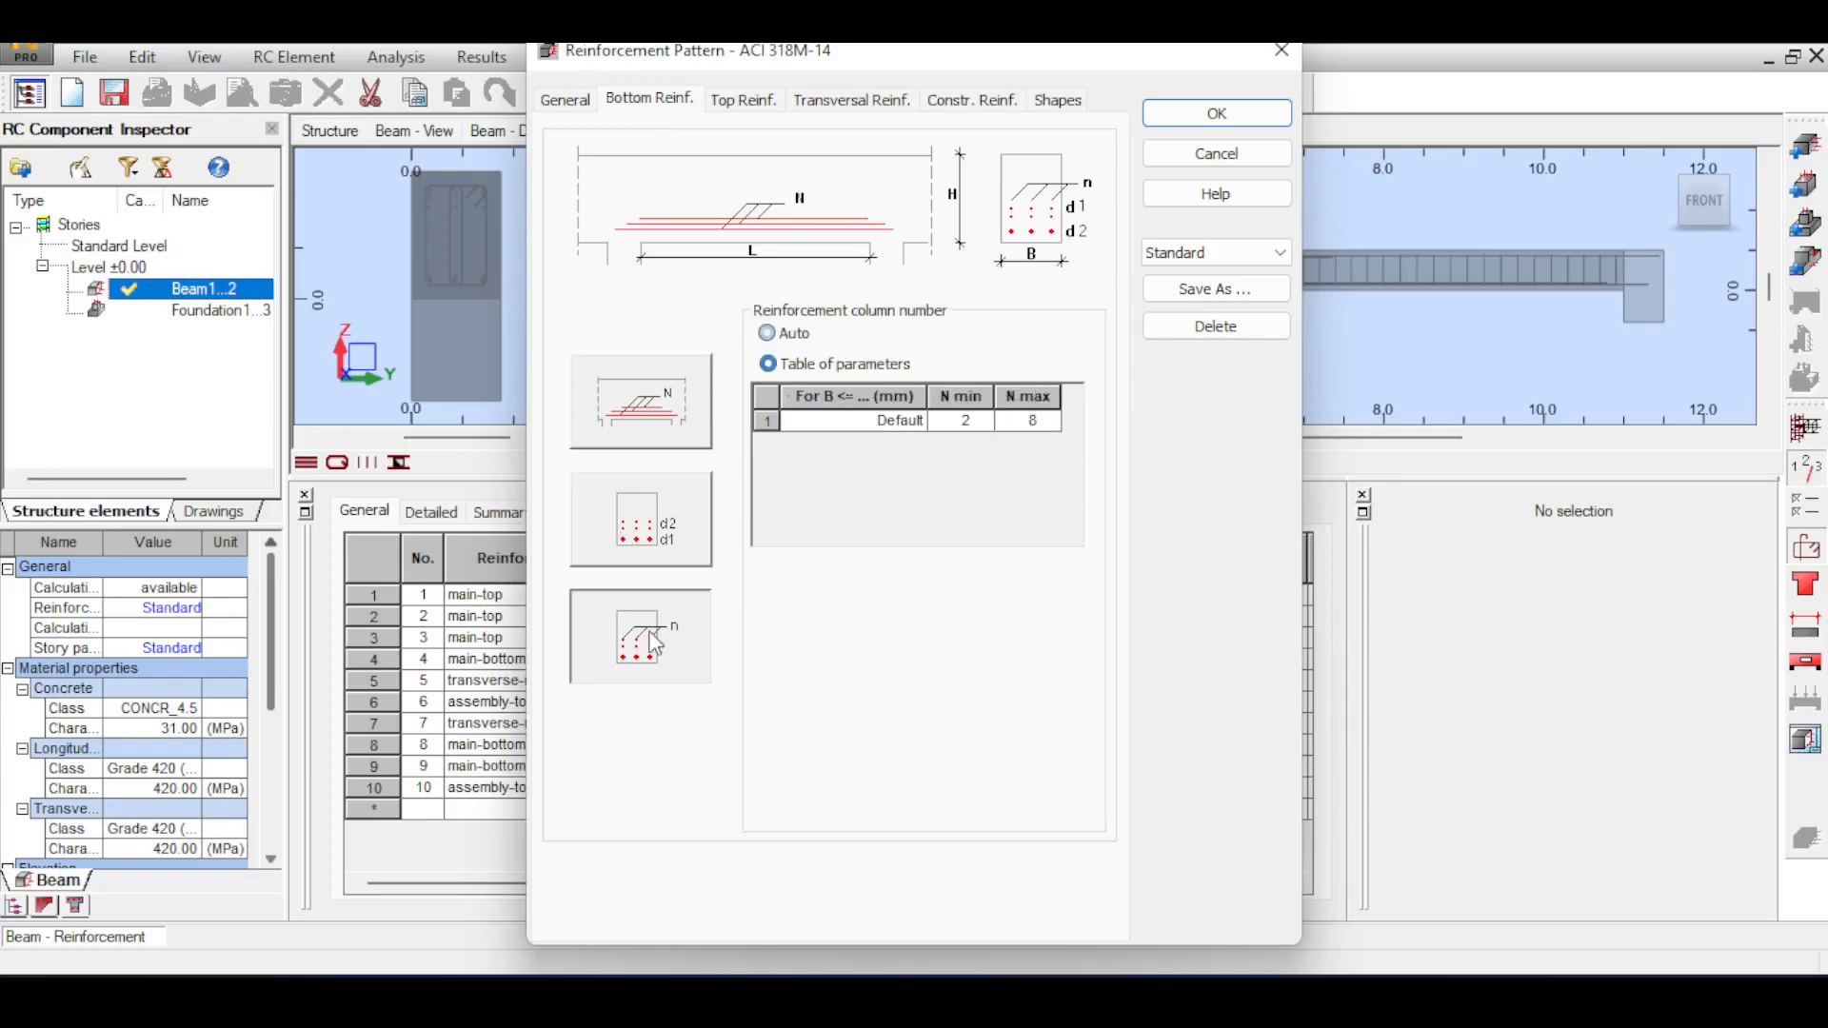
pyautogui.click(632, 424)
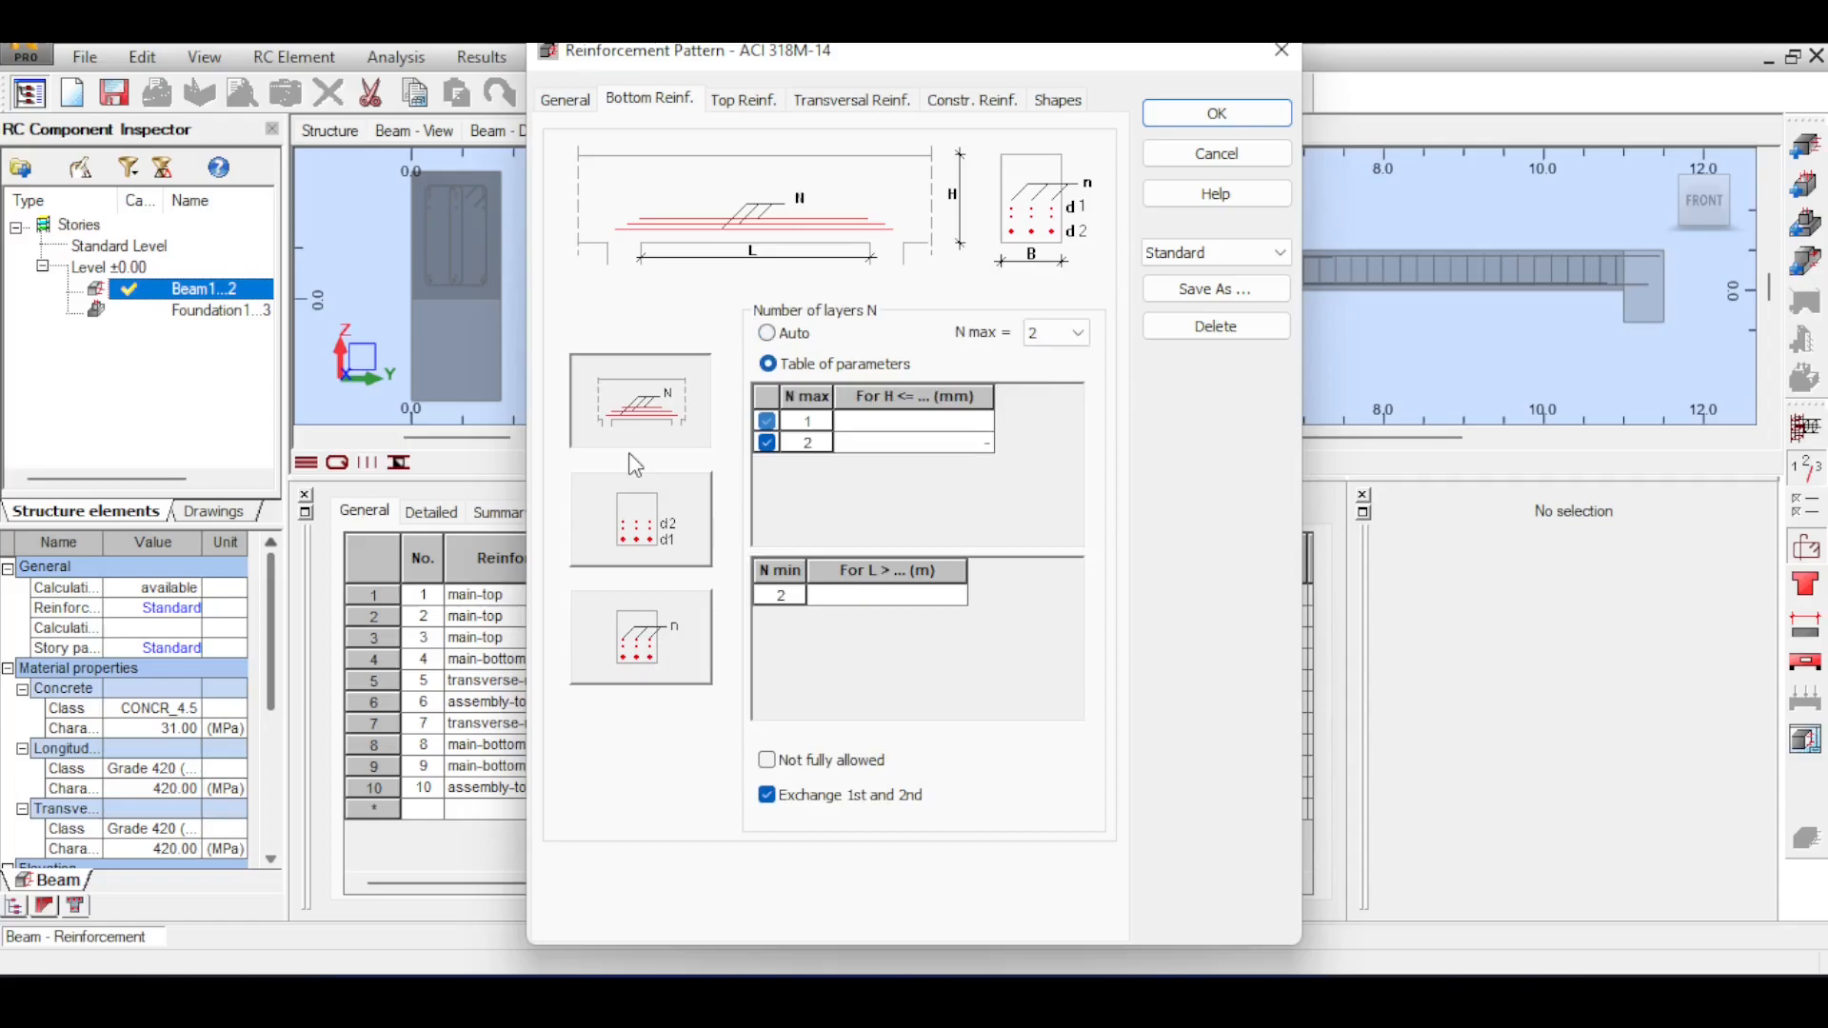
pyautogui.click(1078, 332)
pyautogui.click(1070, 408)
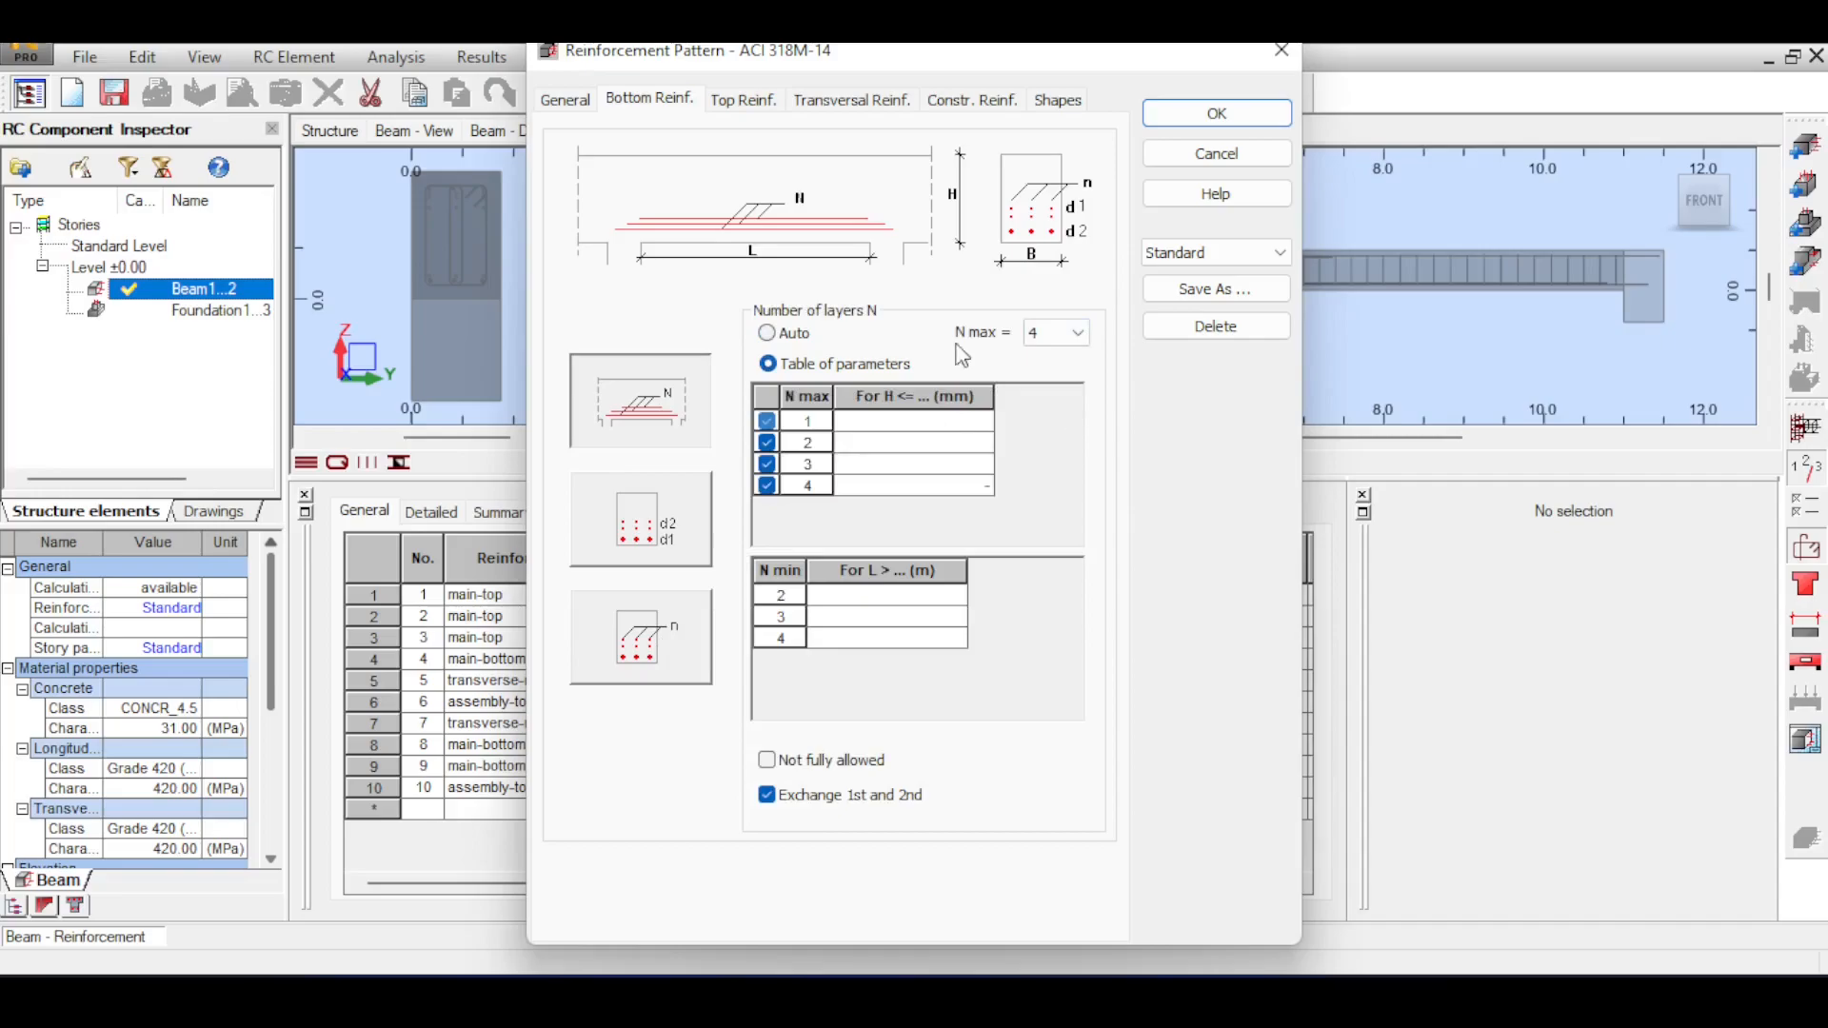
pyautogui.click(768, 333)
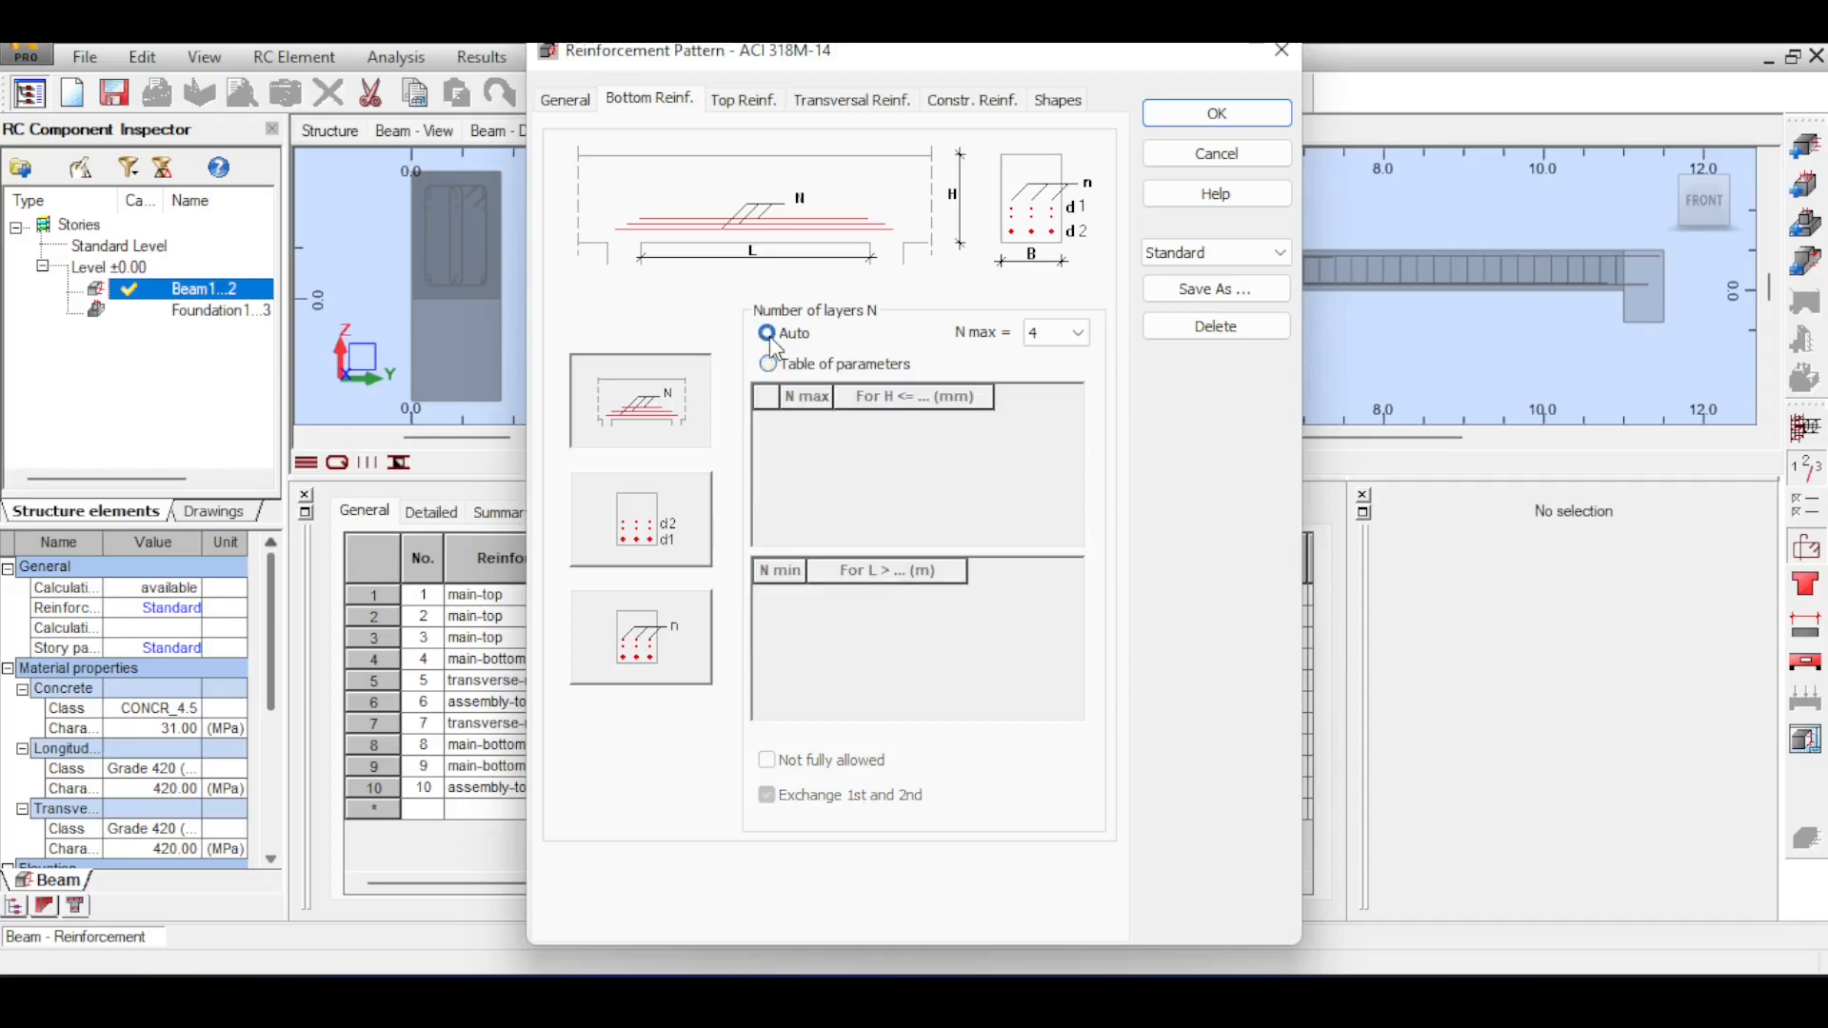
# Set the top reinforcement's number of layers to Auto with a maximum of 4, and make its diameter settings match the bottom reinforcement.
pyautogui.click(746, 103)
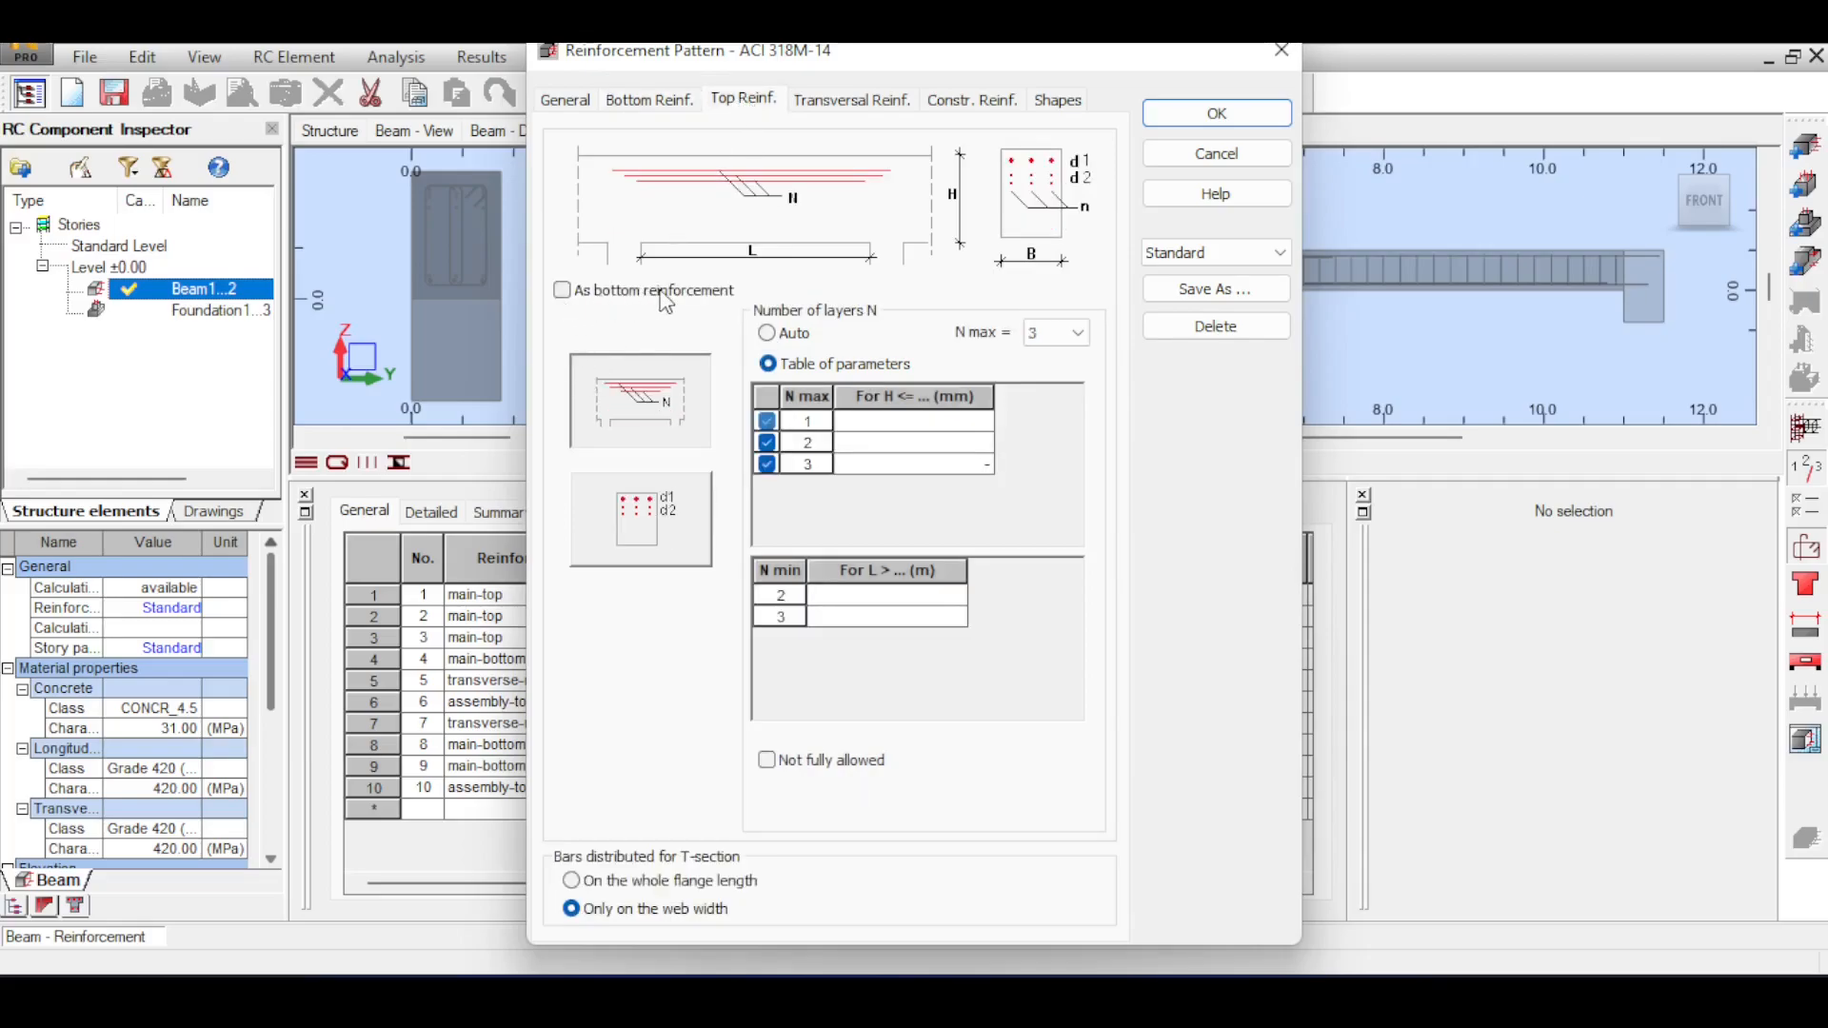
pyautogui.click(1057, 332)
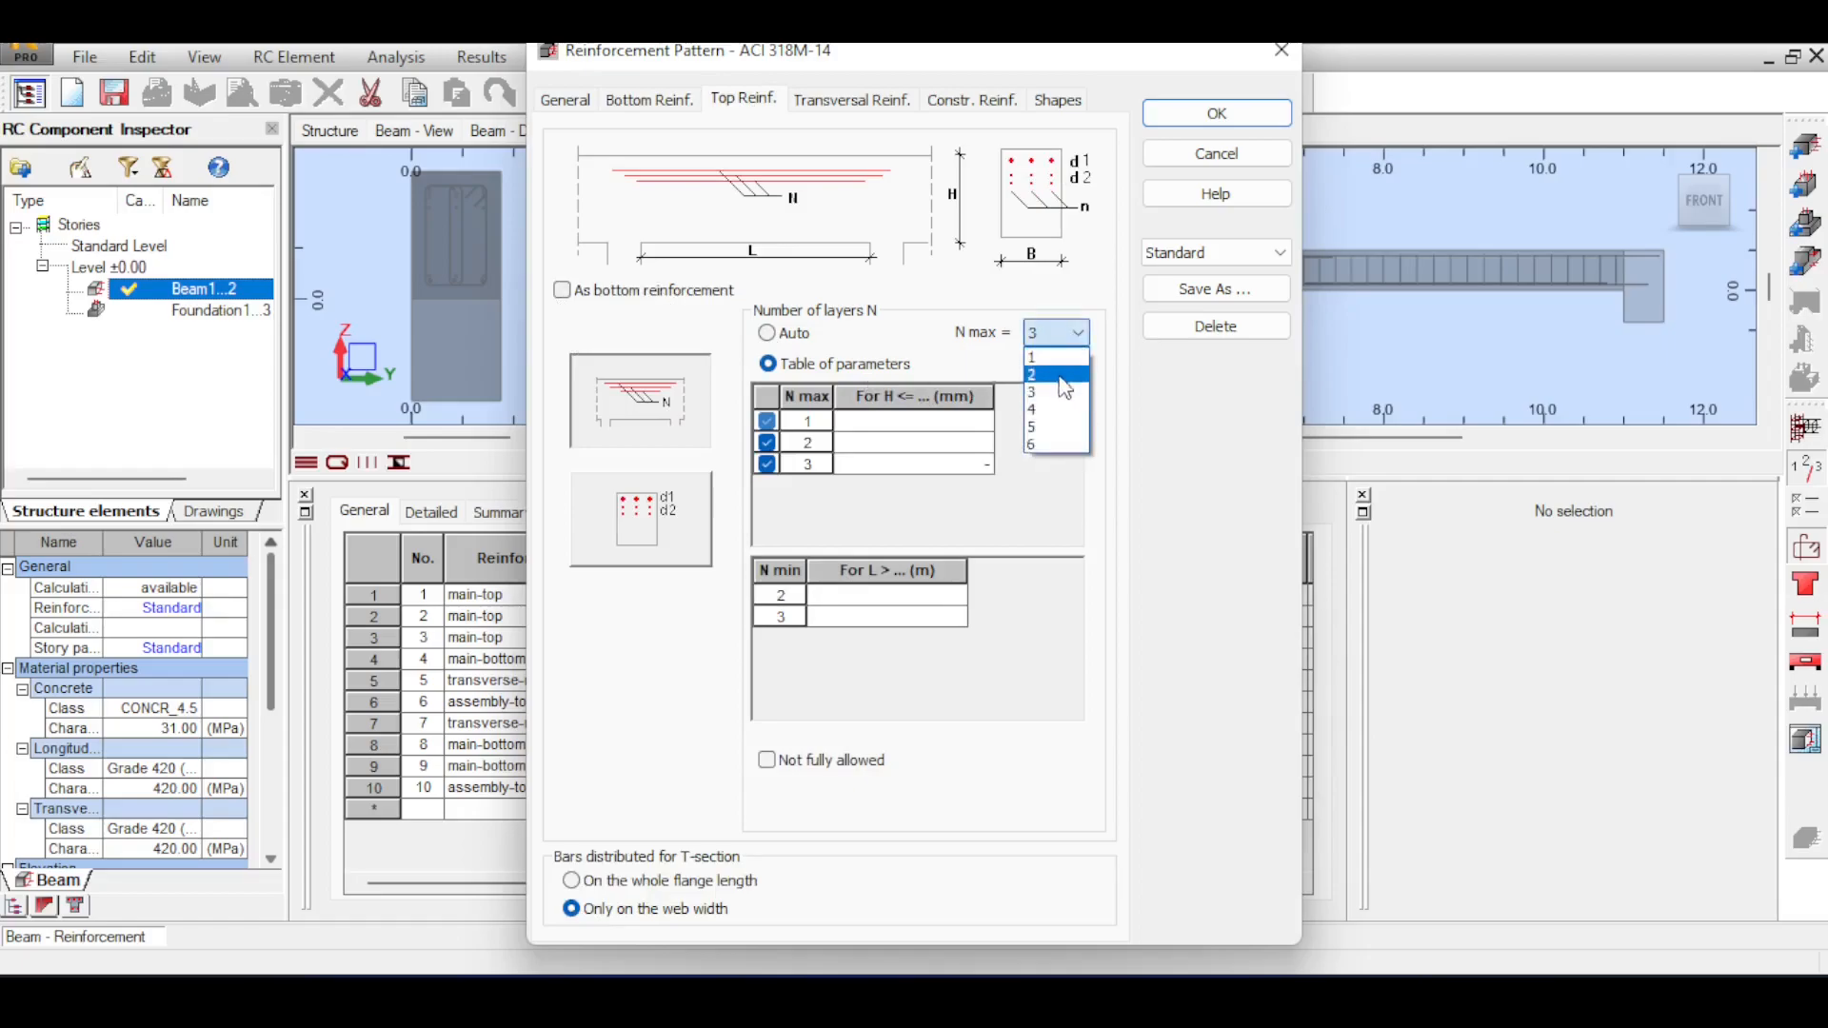
pyautogui.click(1060, 416)
pyautogui.click(767, 332)
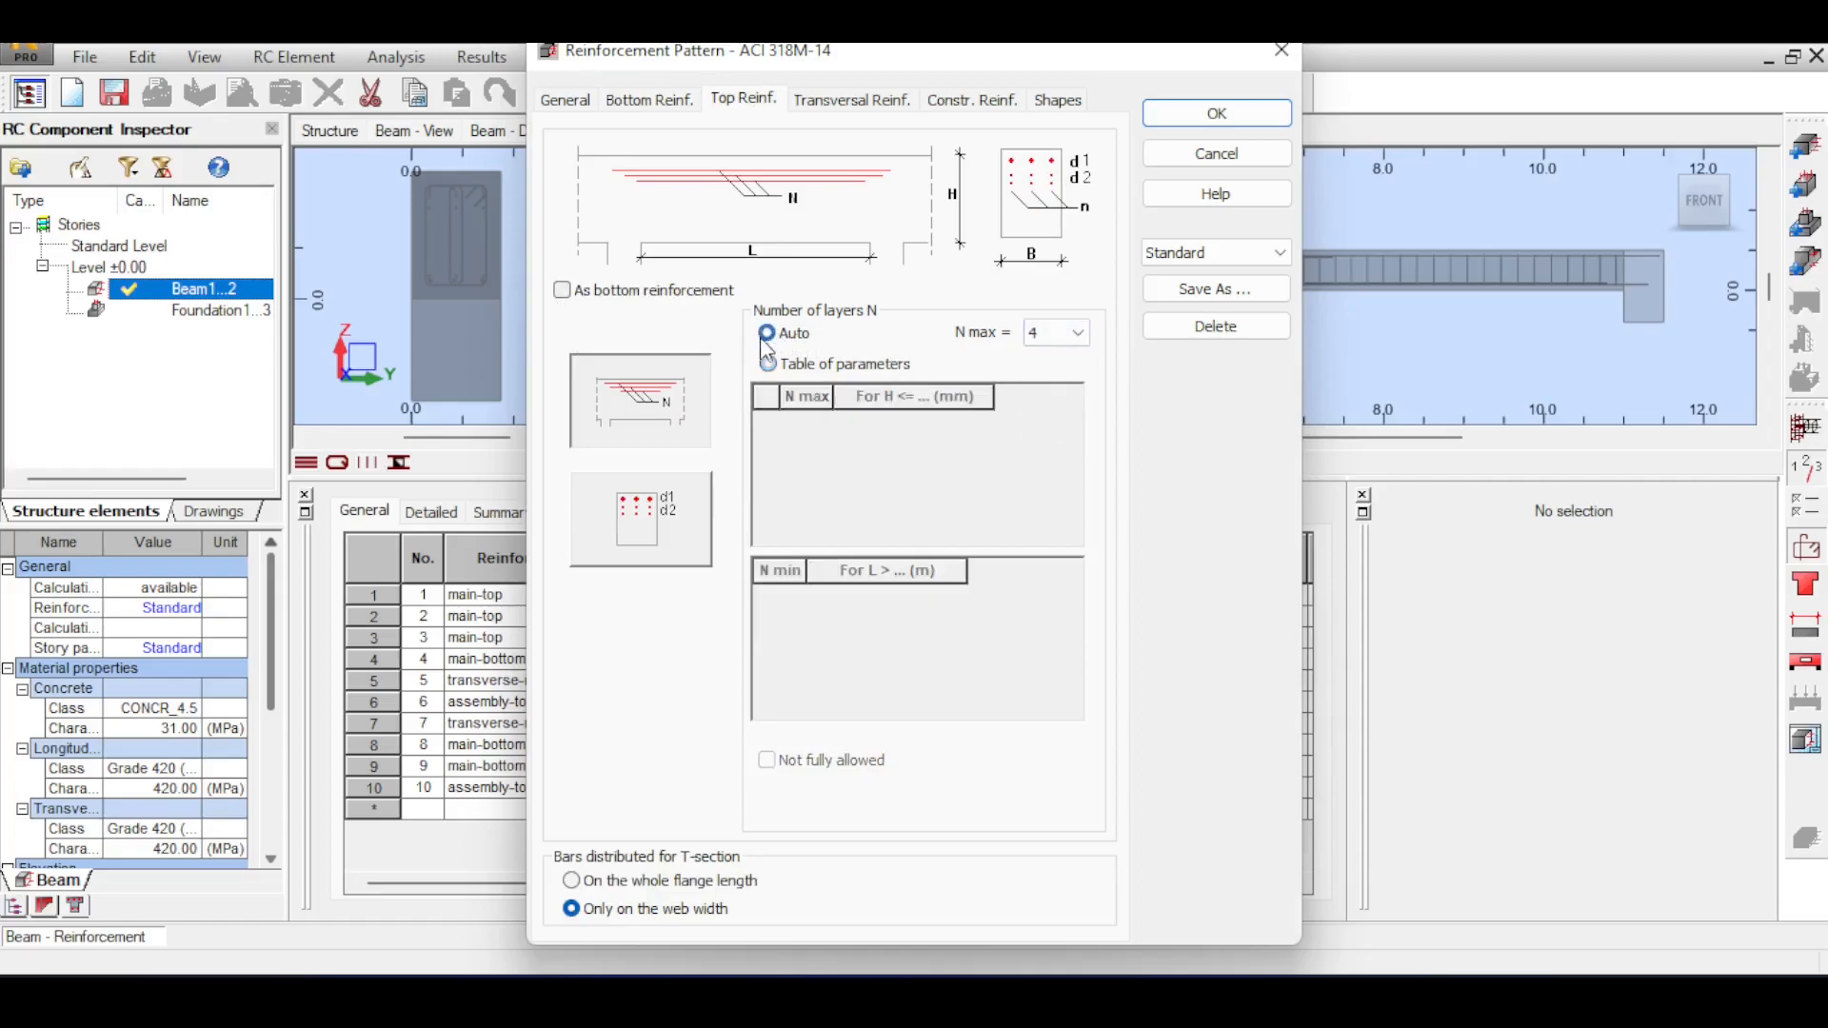
pyautogui.click(633, 512)
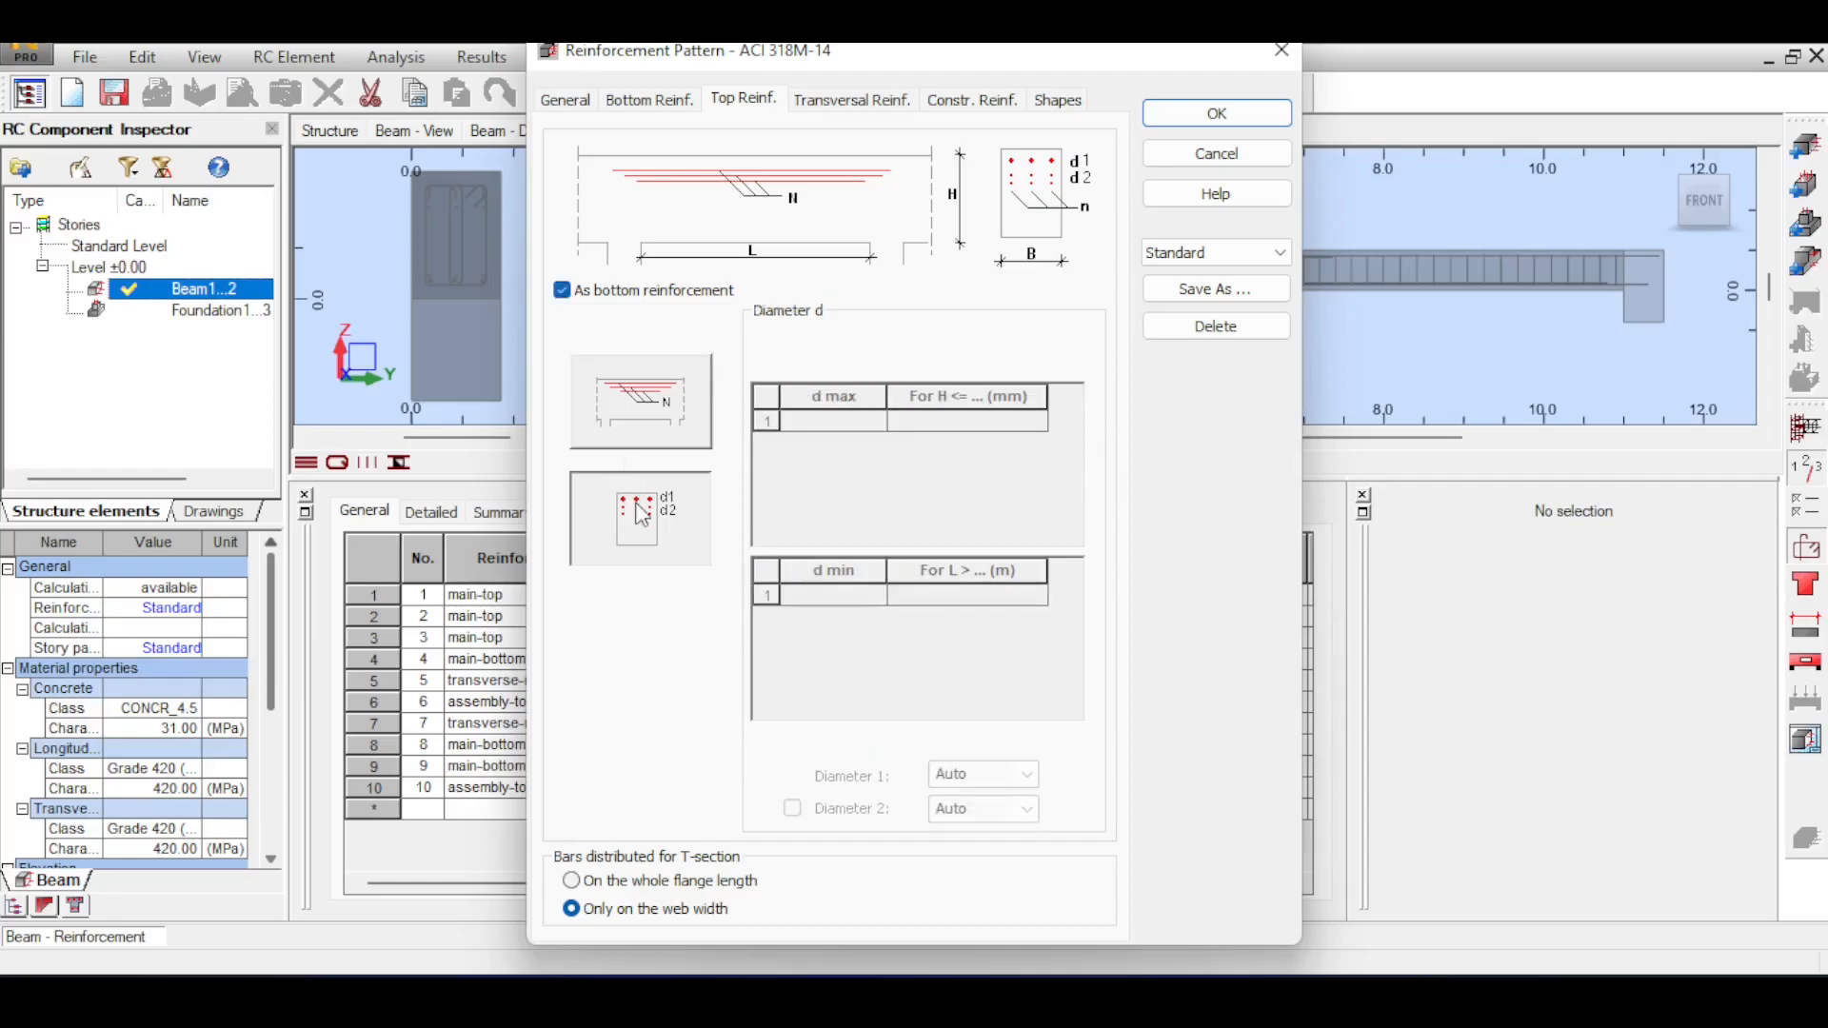
# Compare the bottom and top reinforcement's layer and diameter settings, and open the transversal reinforcement settings.
pyautogui.click(666, 103)
pyautogui.click(667, 519)
pyautogui.click(665, 591)
pyautogui.click(666, 481)
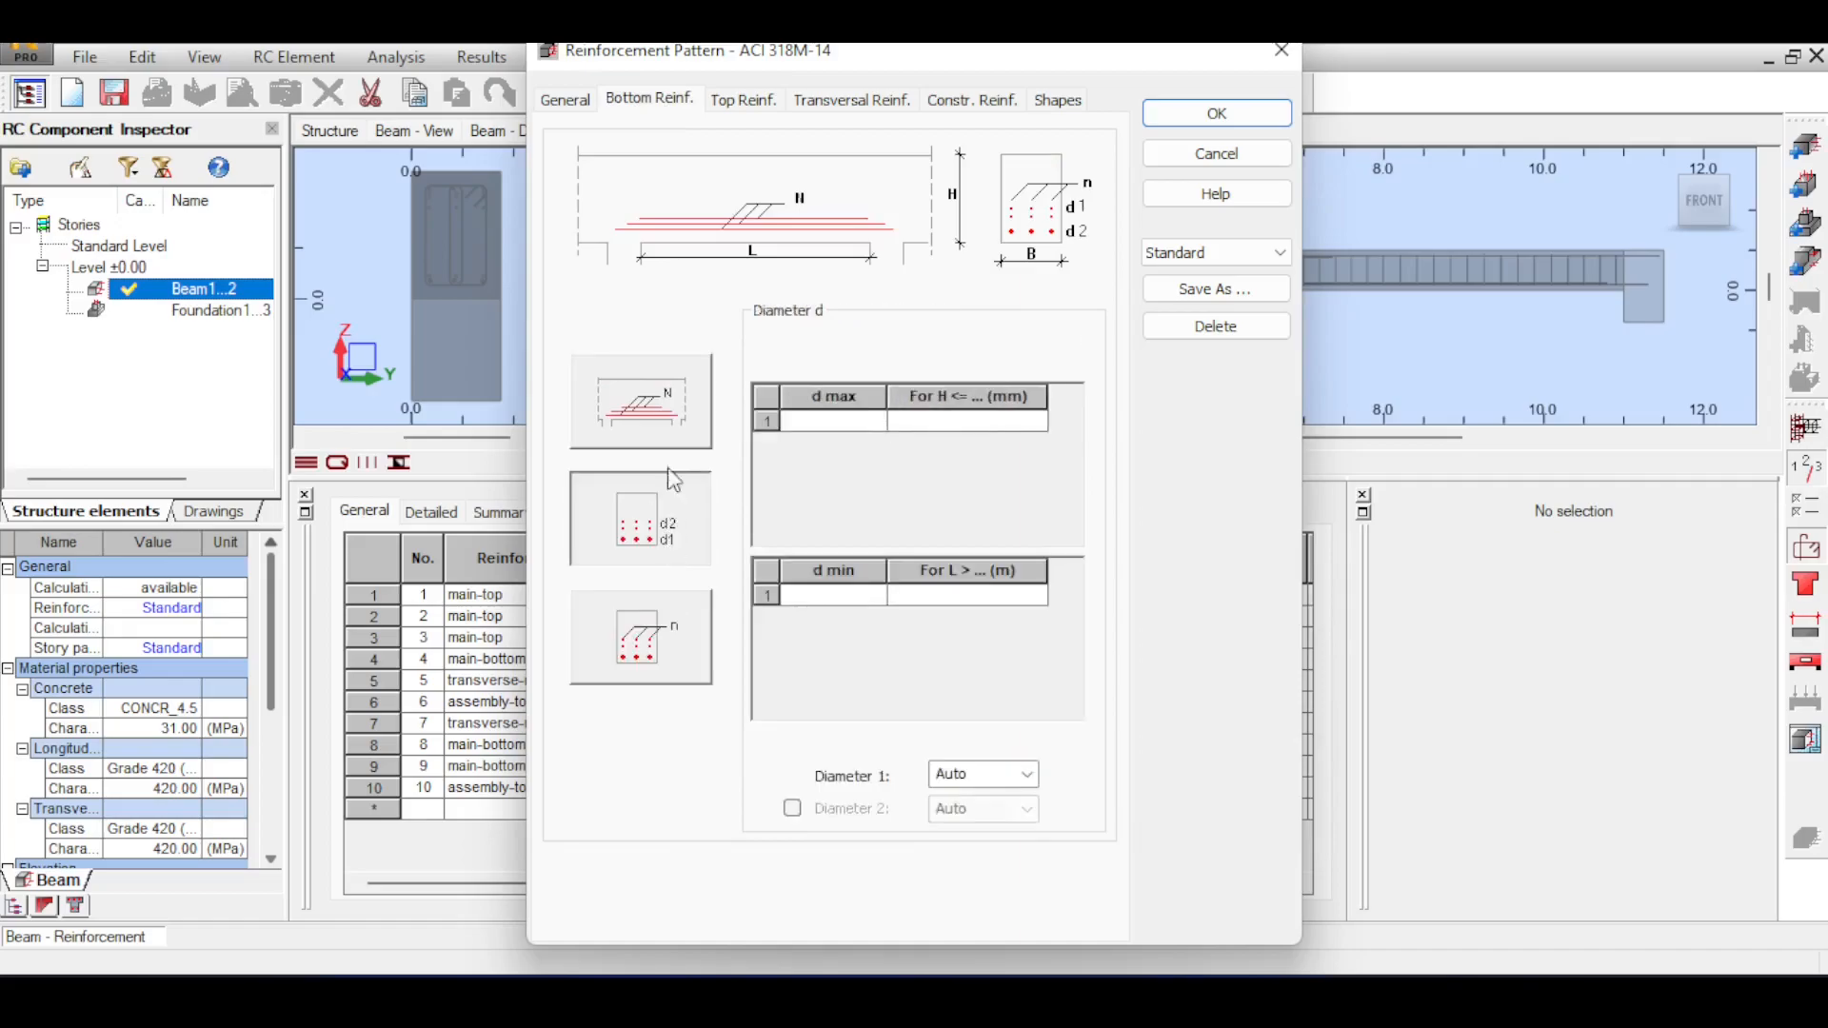
pyautogui.click(672, 441)
pyautogui.click(743, 101)
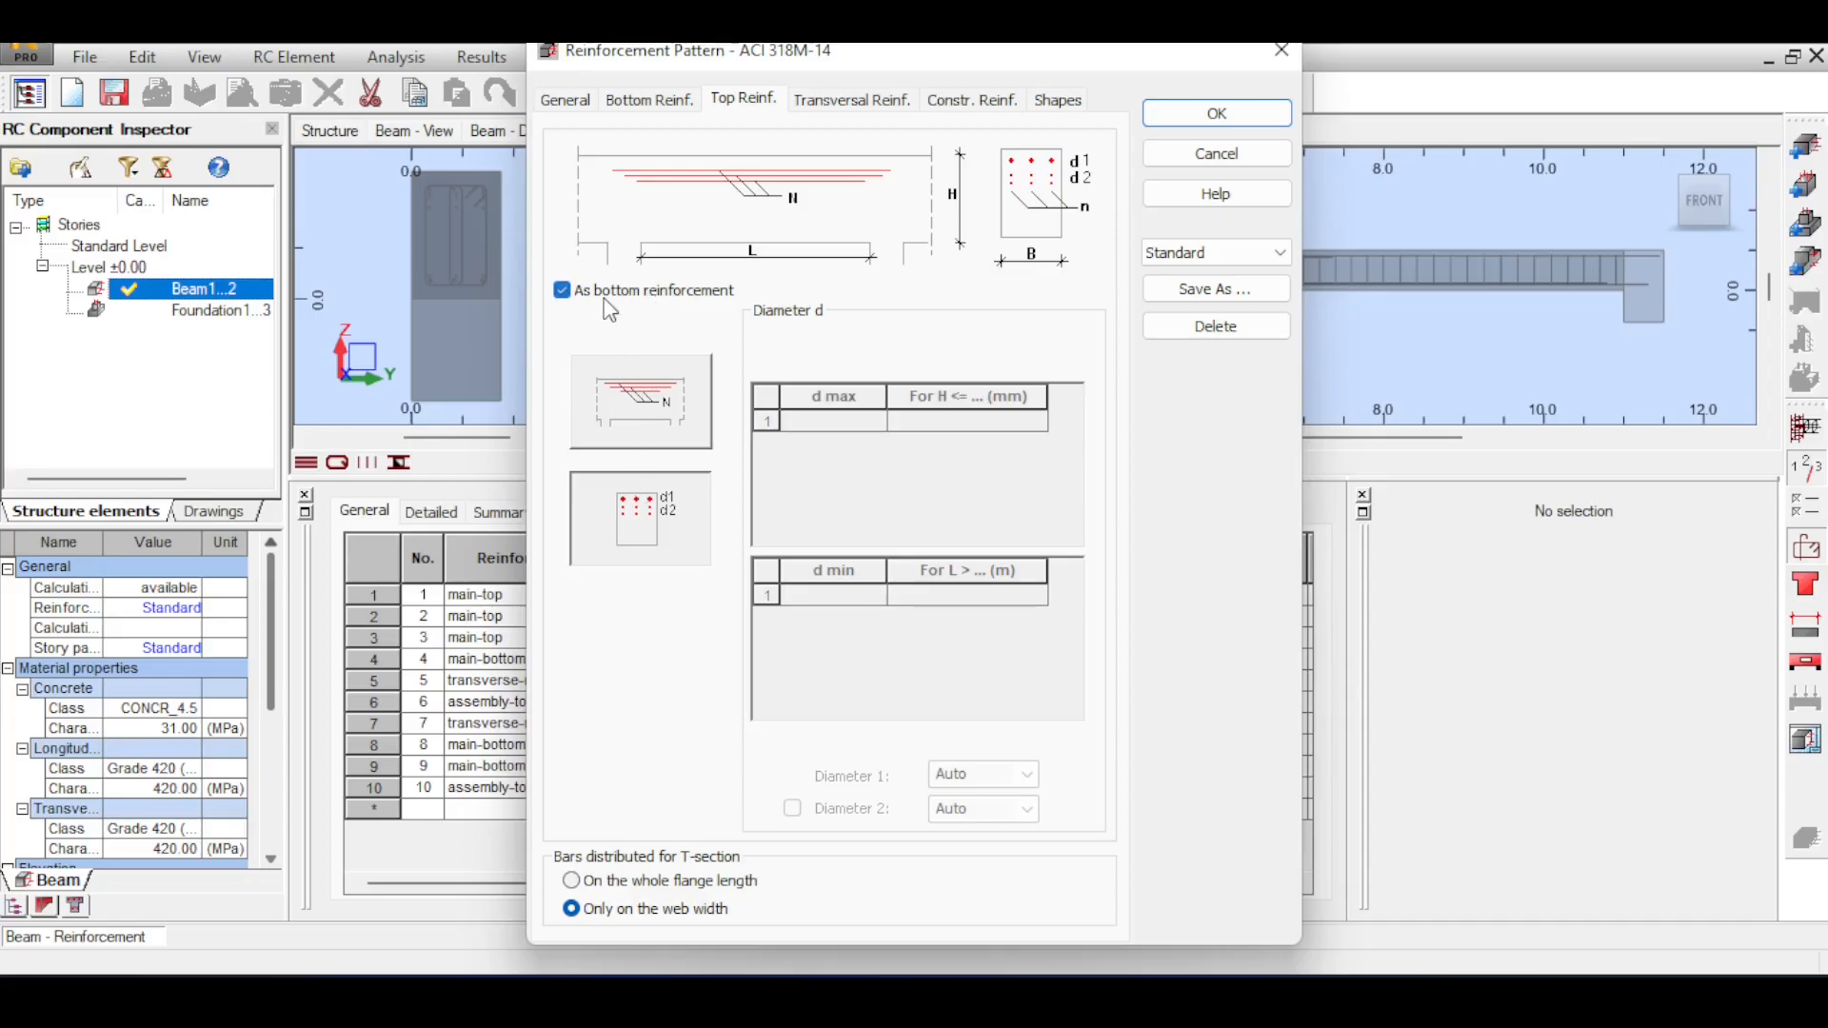
pyautogui.click(852, 105)
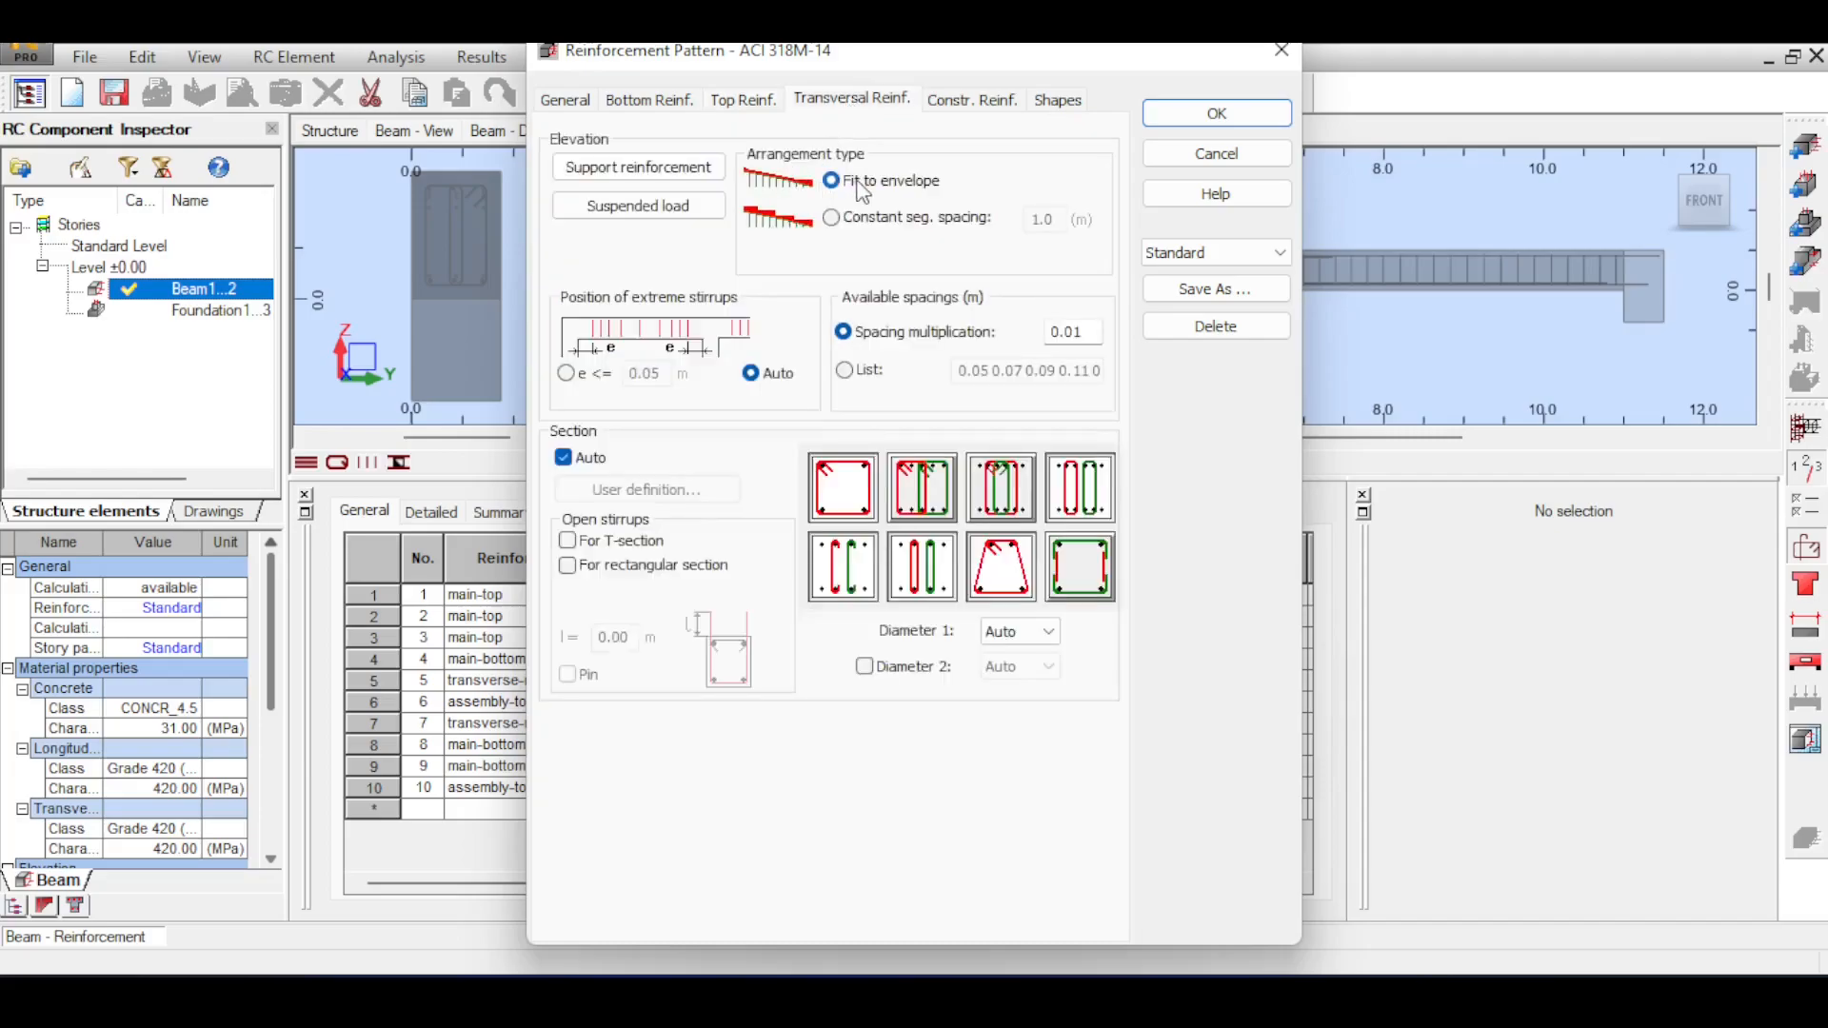
# Check the constructional reinforcement settings, accept the reinforcement pattern, and recalculate the beam.
pyautogui.click(975, 105)
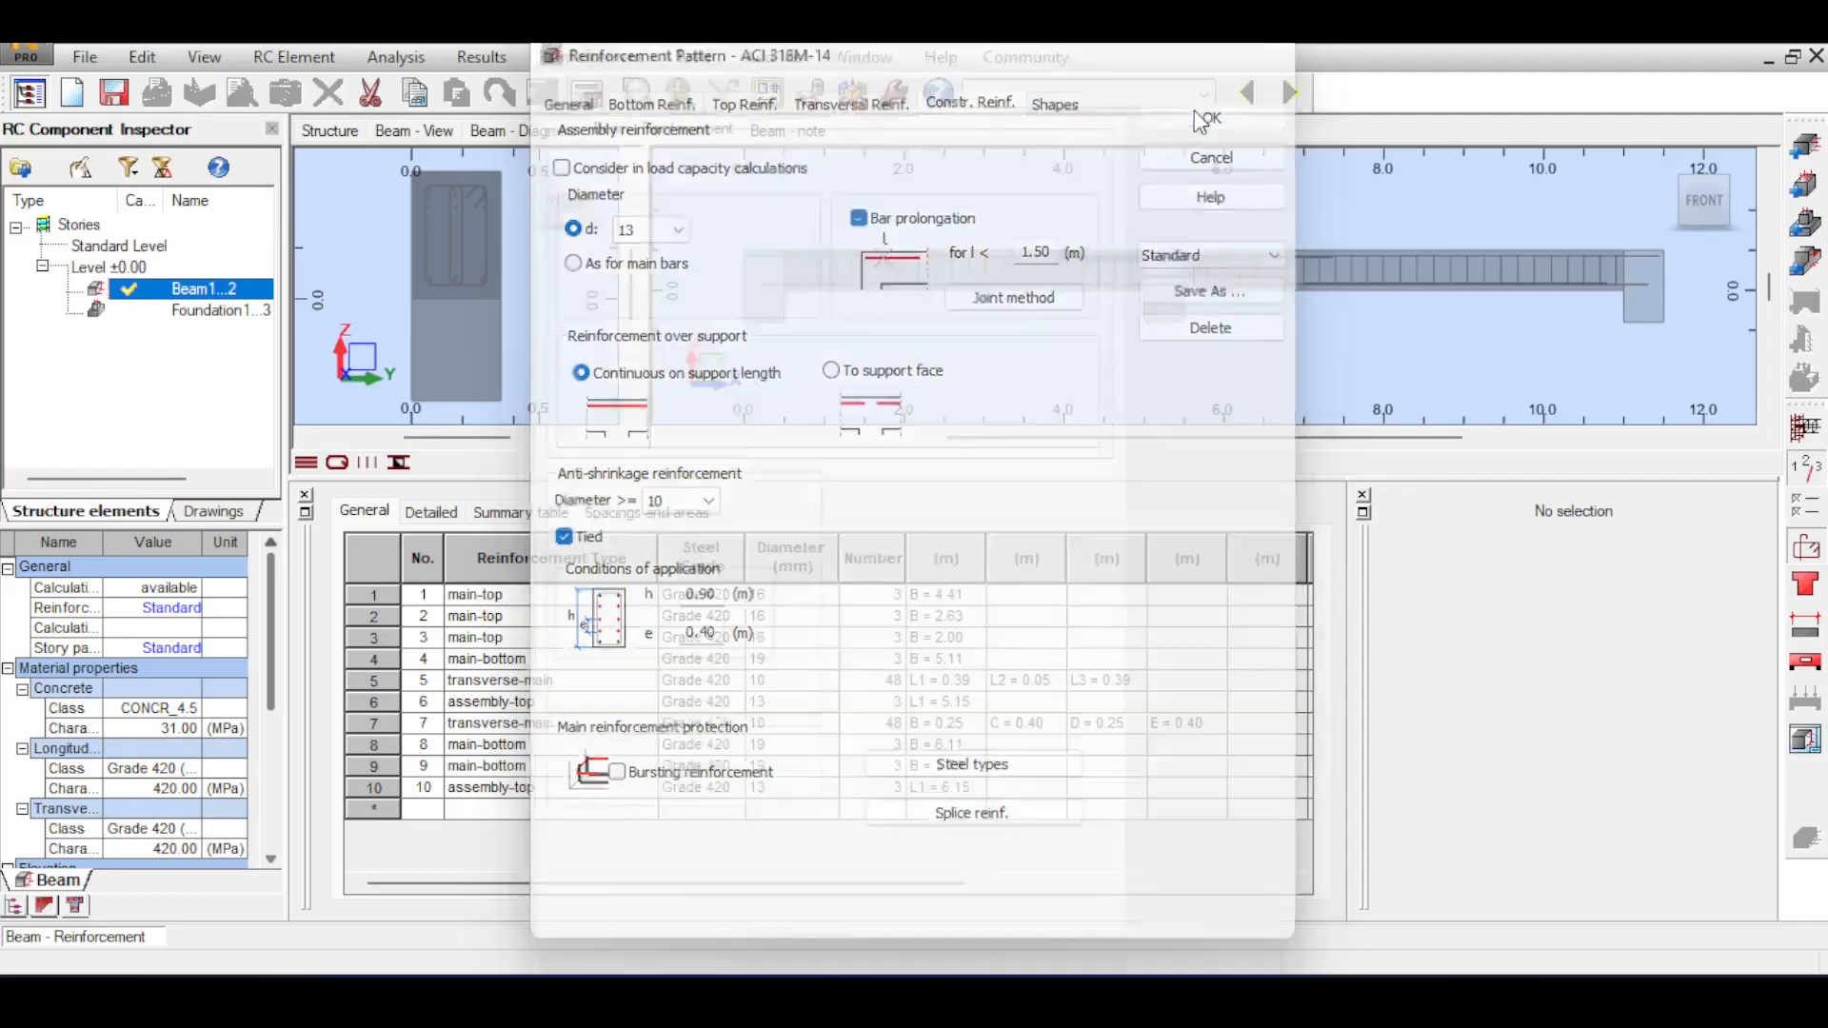
pyautogui.click(1200, 115)
pyautogui.click(587, 92)
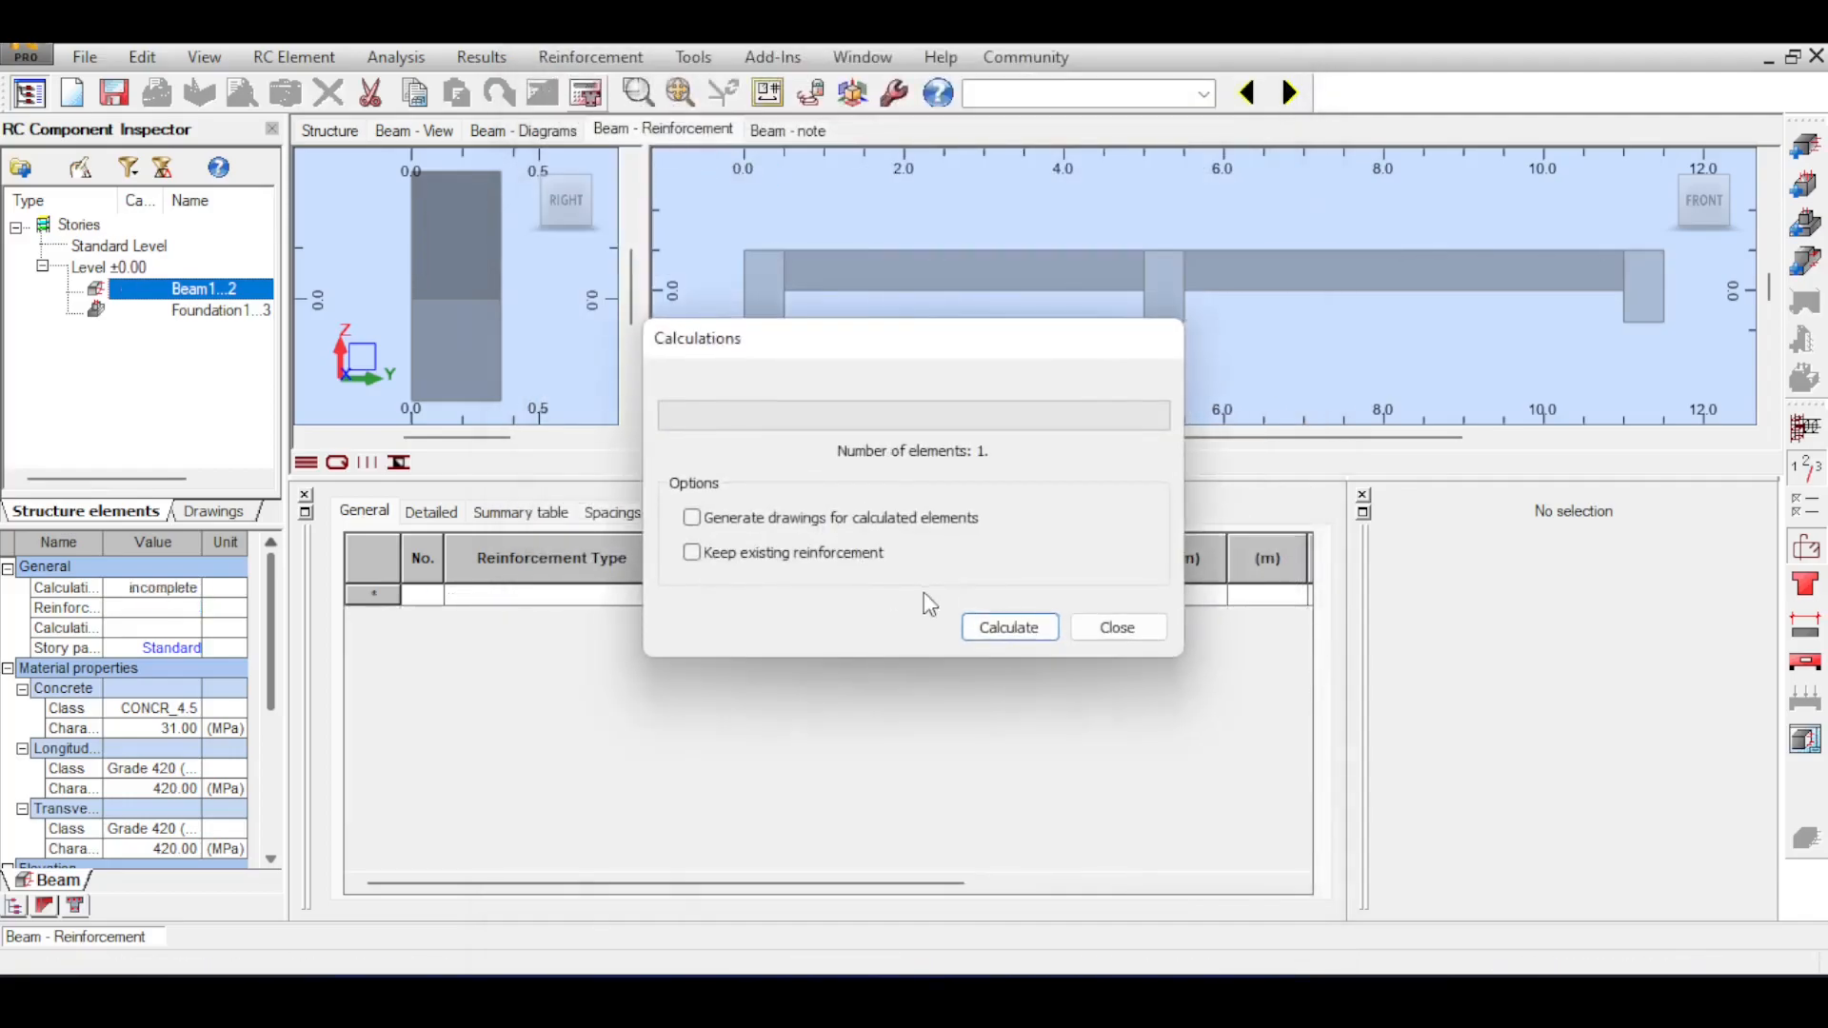
pyautogui.click(1010, 626)
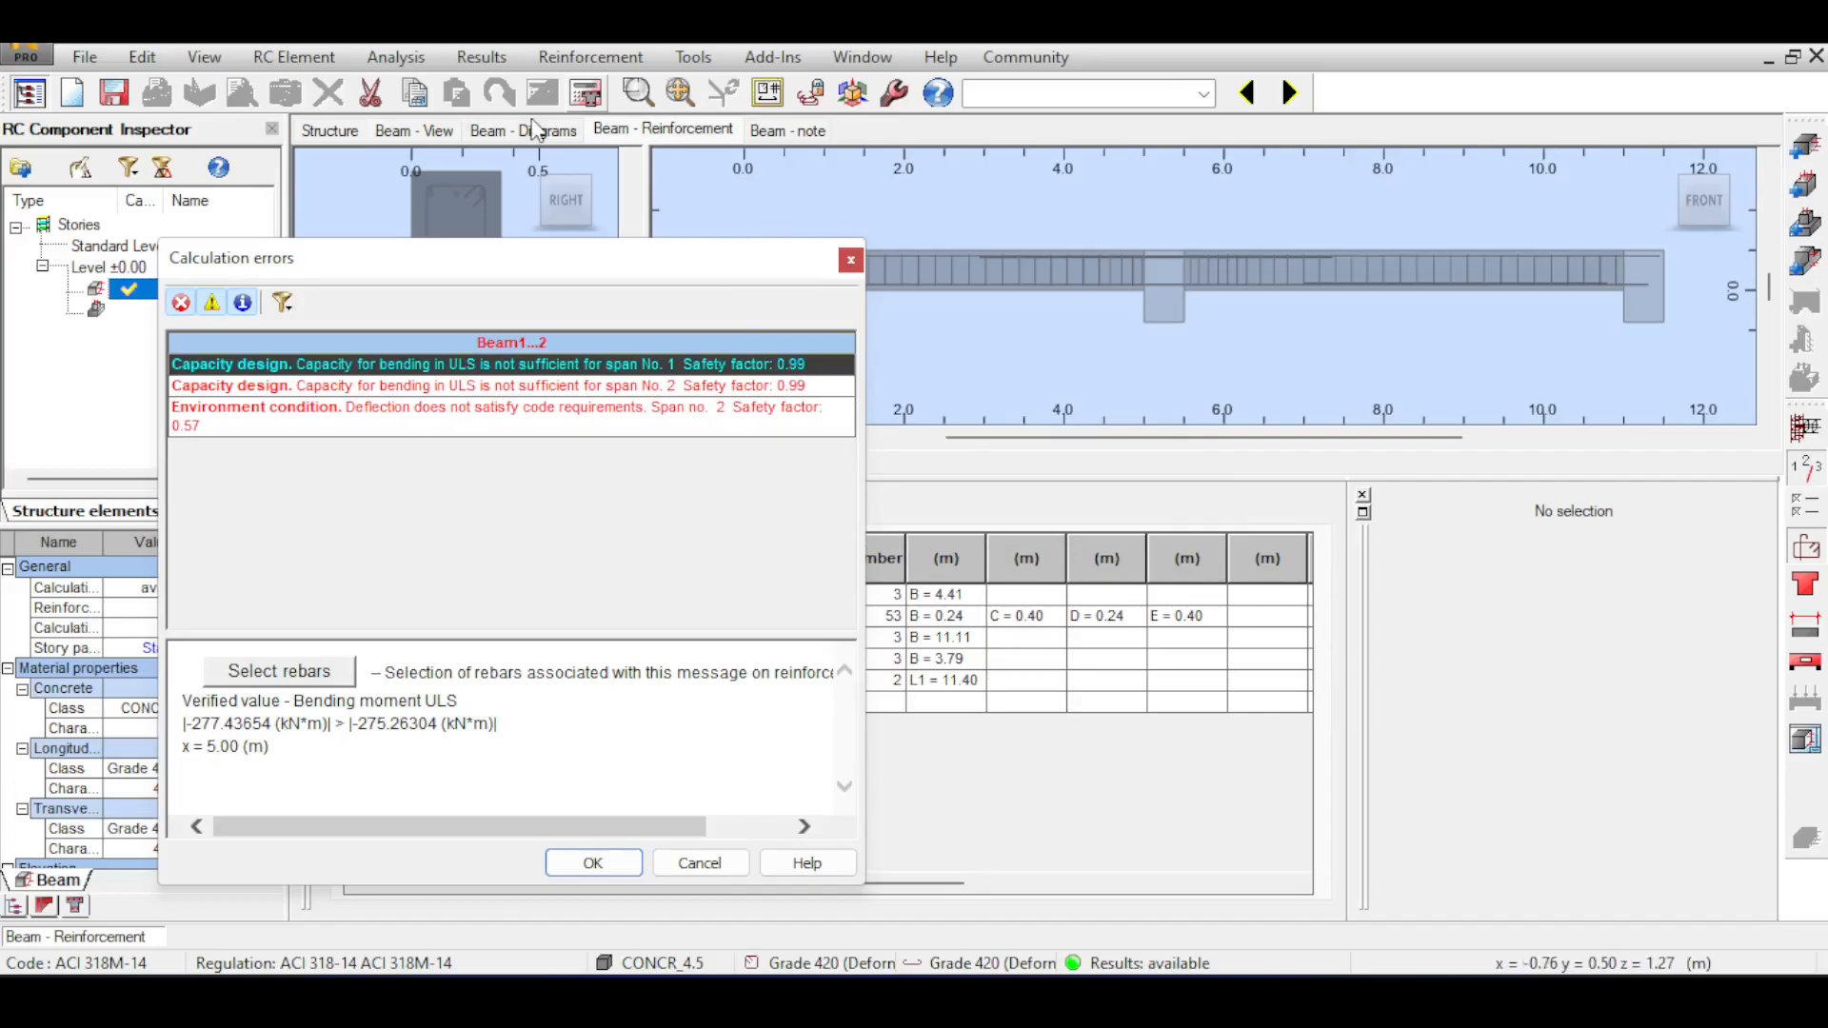
# Compare the beam's bending moment diagram with the ULS bending error for span 2, and dismiss the calculation errors.
pyautogui.click(539, 130)
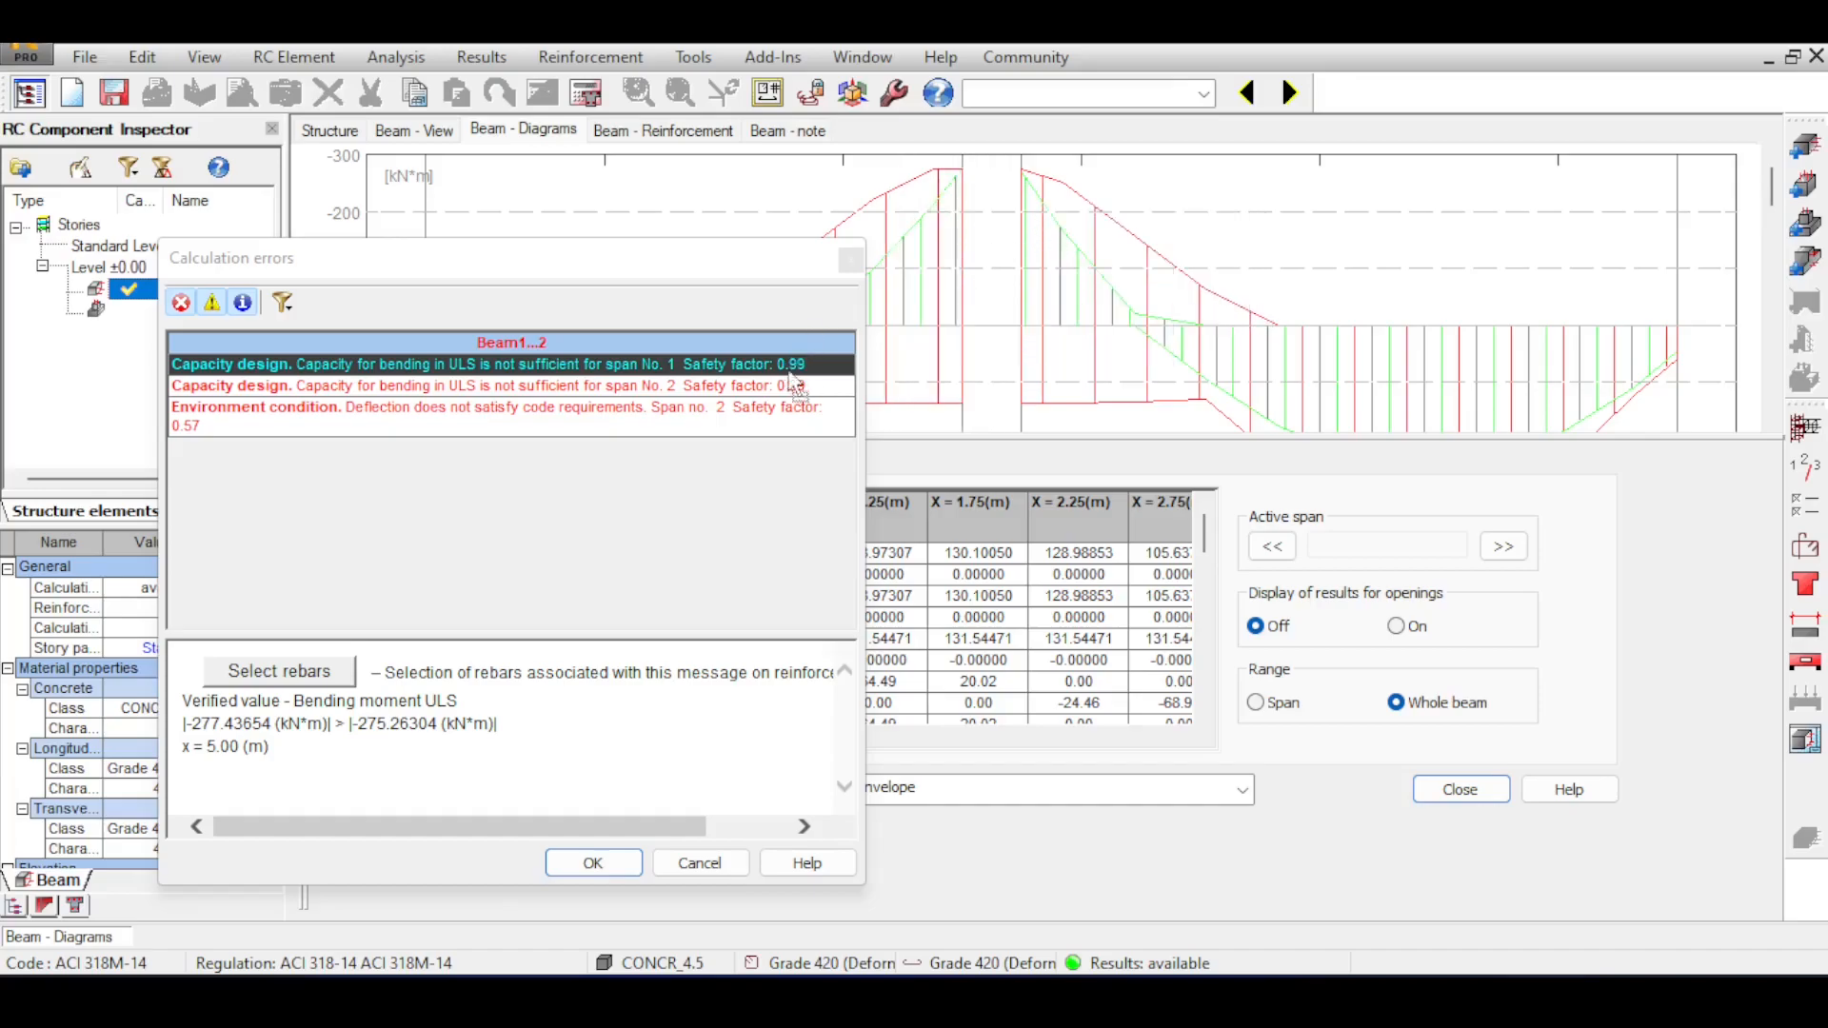
pyautogui.click(790, 385)
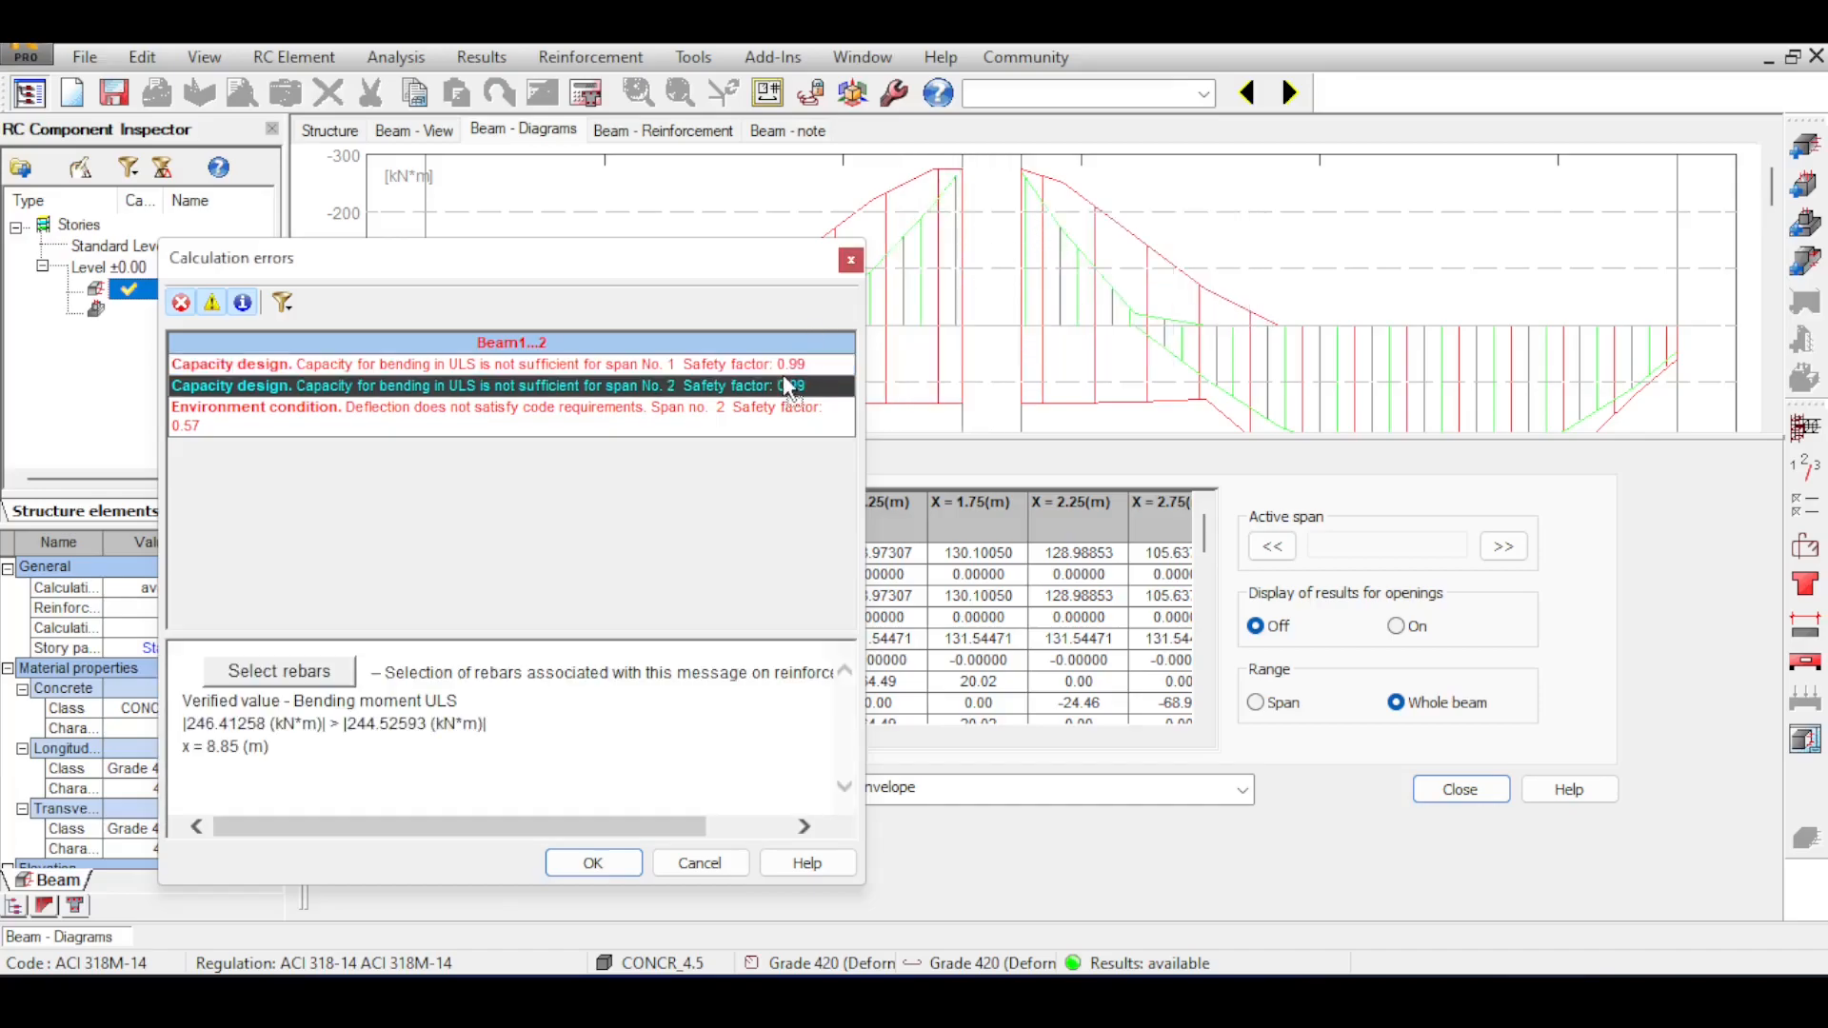
pyautogui.click(657, 133)
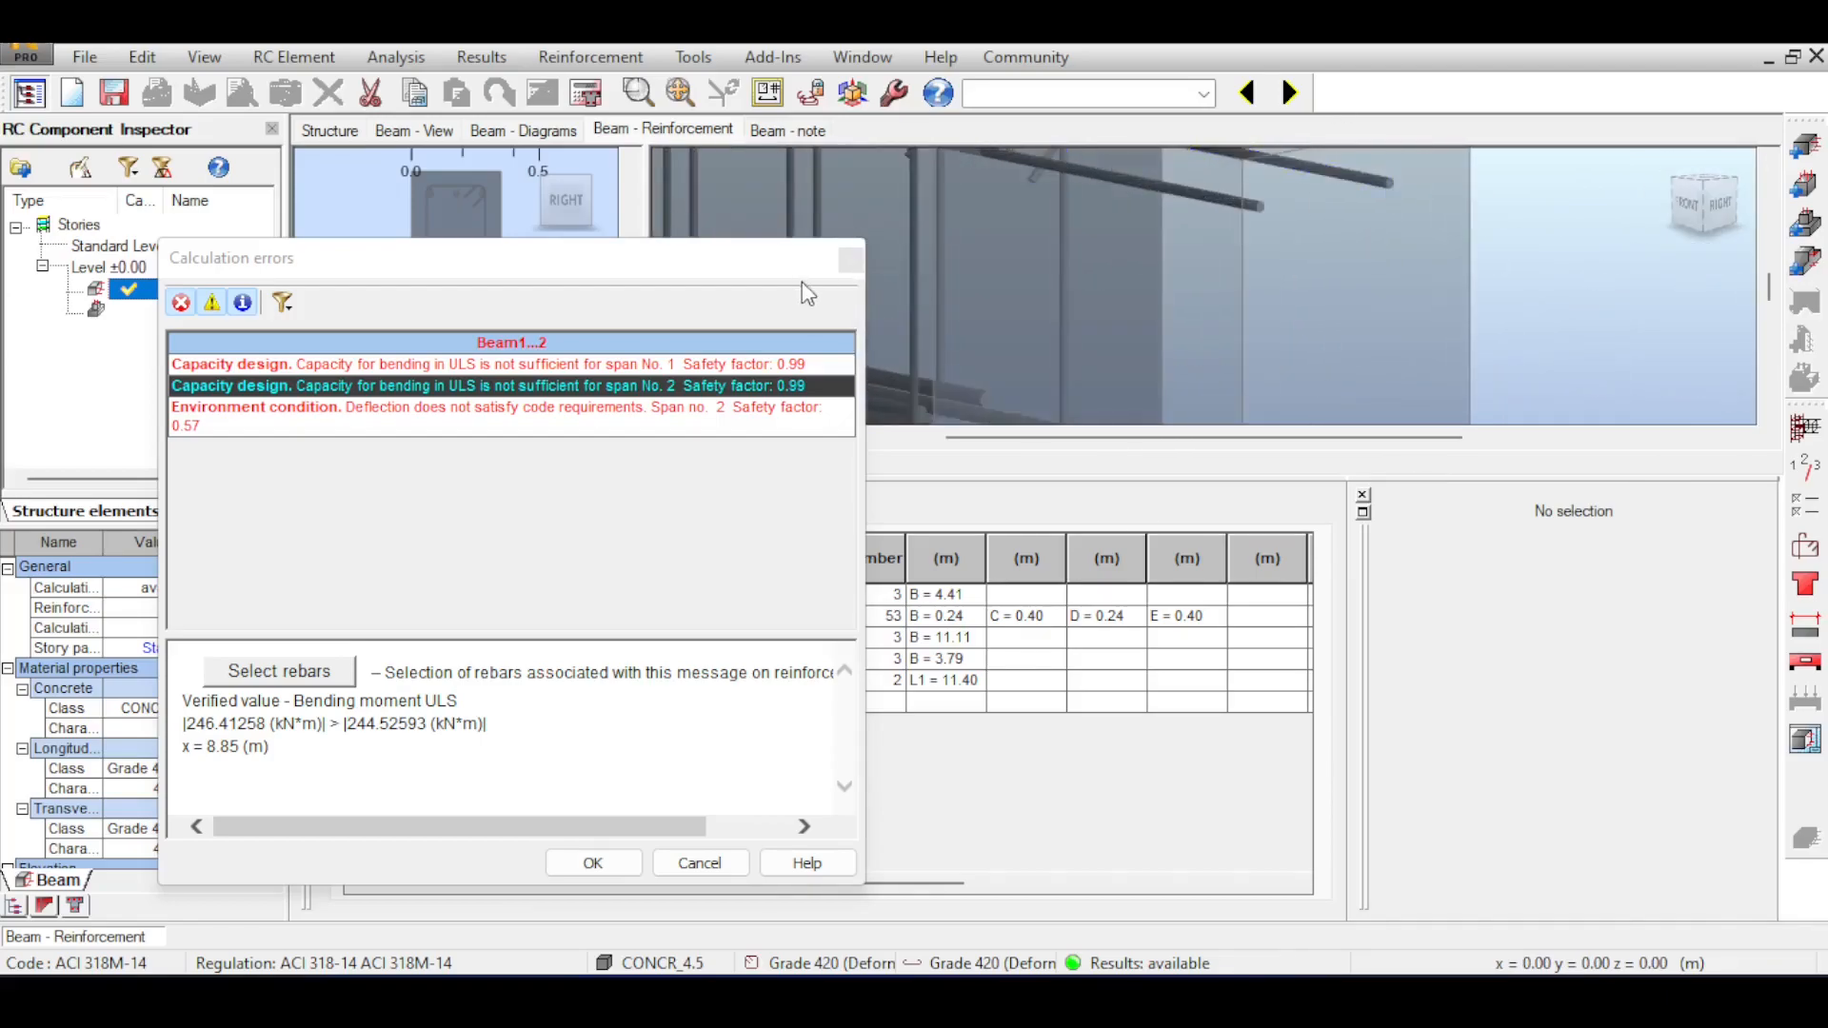
pyautogui.click(850, 259)
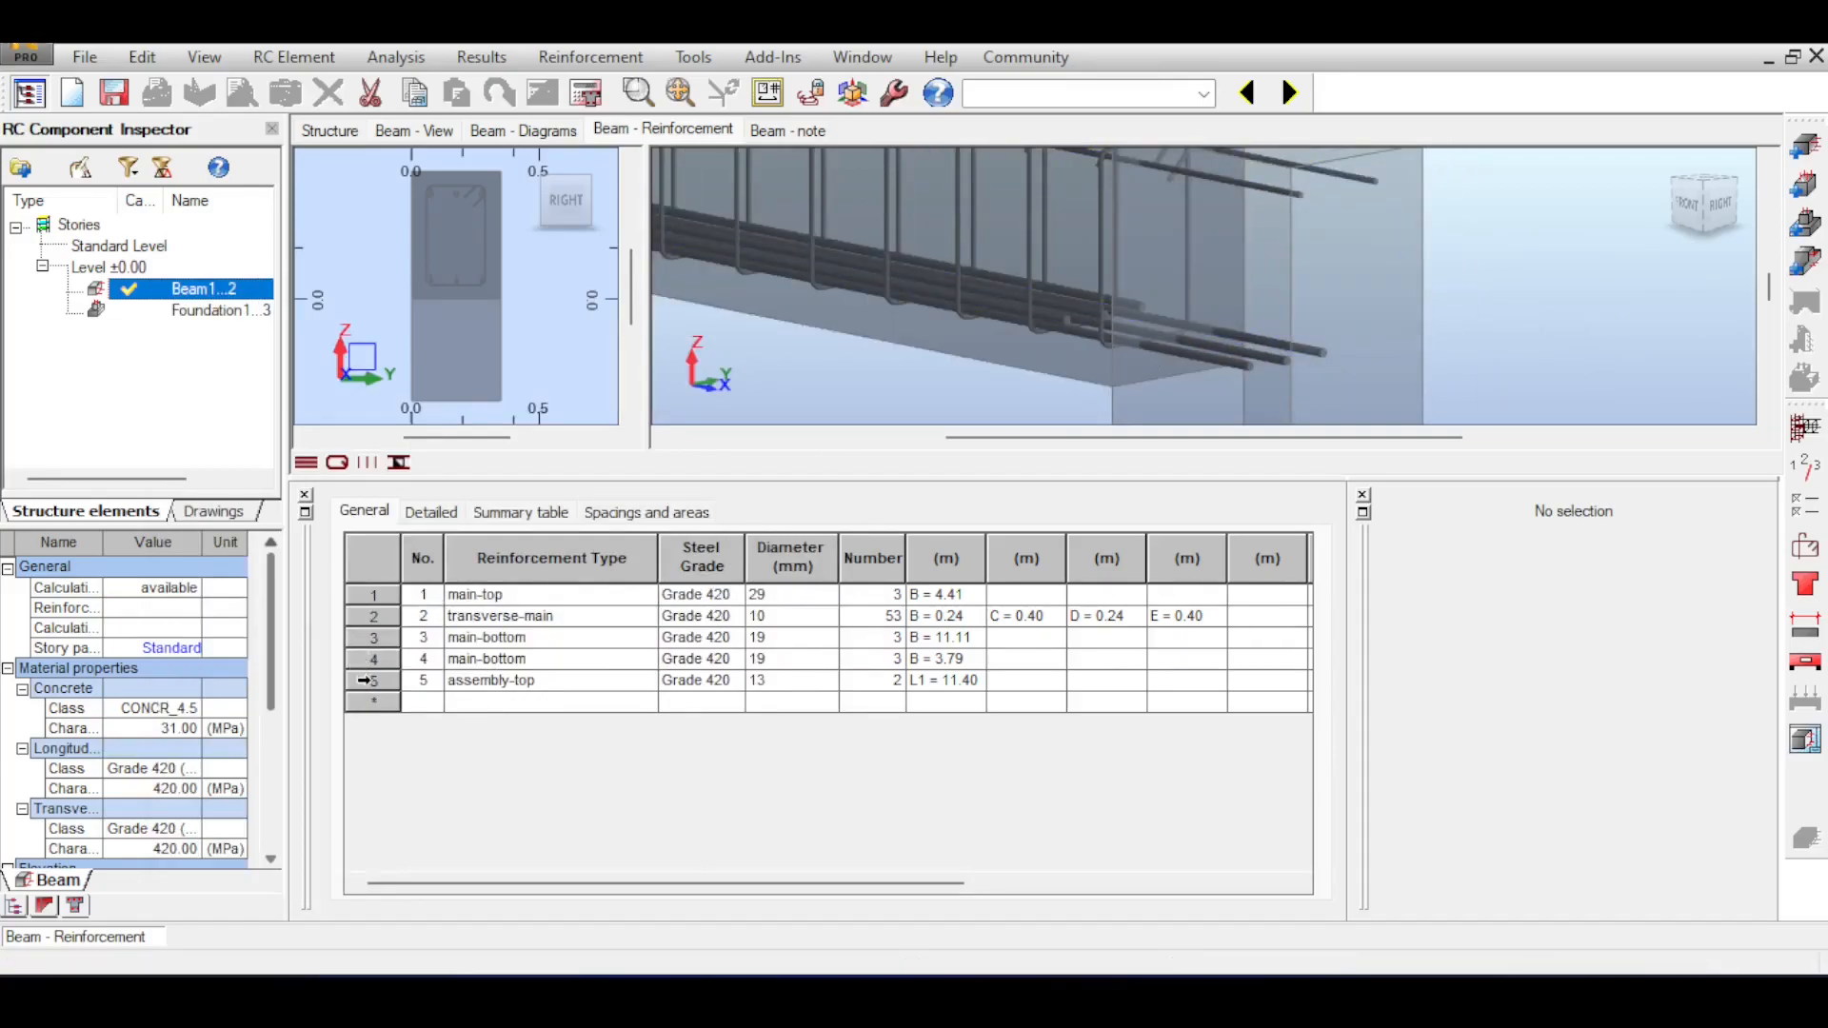
# Select the assembly-top bars in the reinforcement table and examine their run along both spans in the 3D model.
pyautogui.click(365, 679)
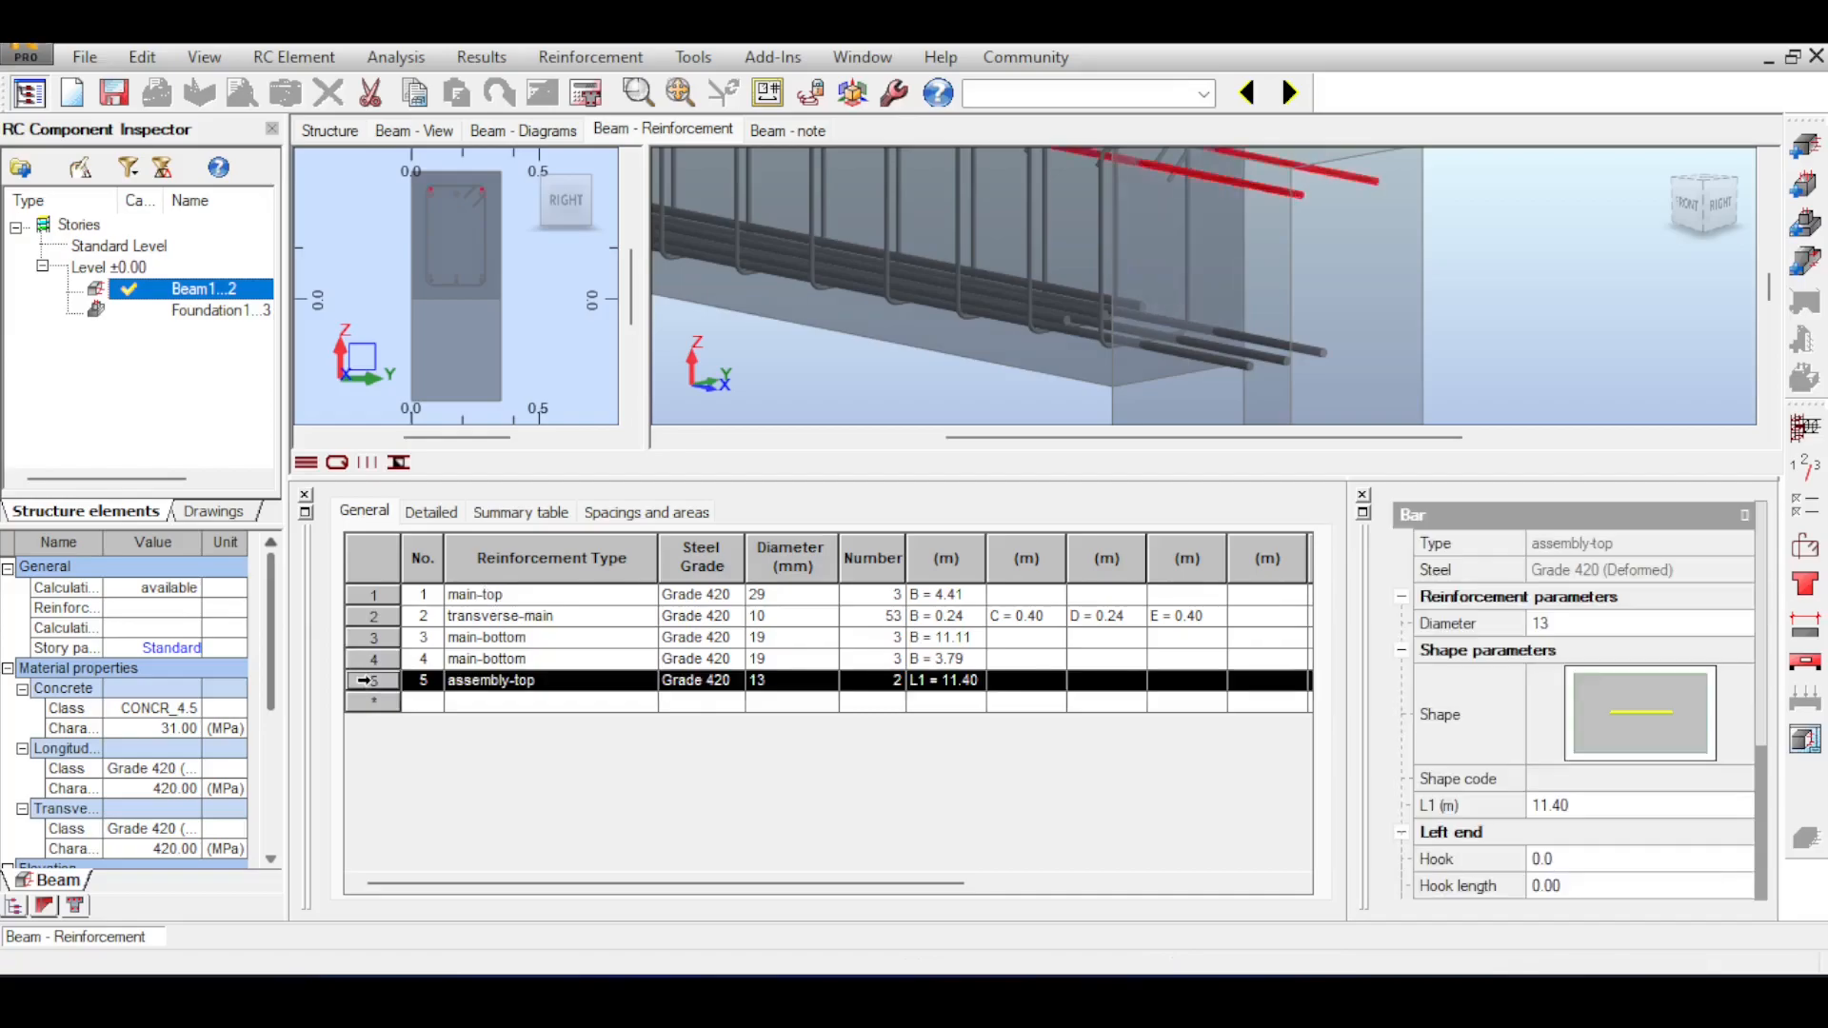
pyautogui.scroll(-4, 1356, 216)
pyautogui.moveTo(1355, 216); pyautogui.dragTo(1485, 310)
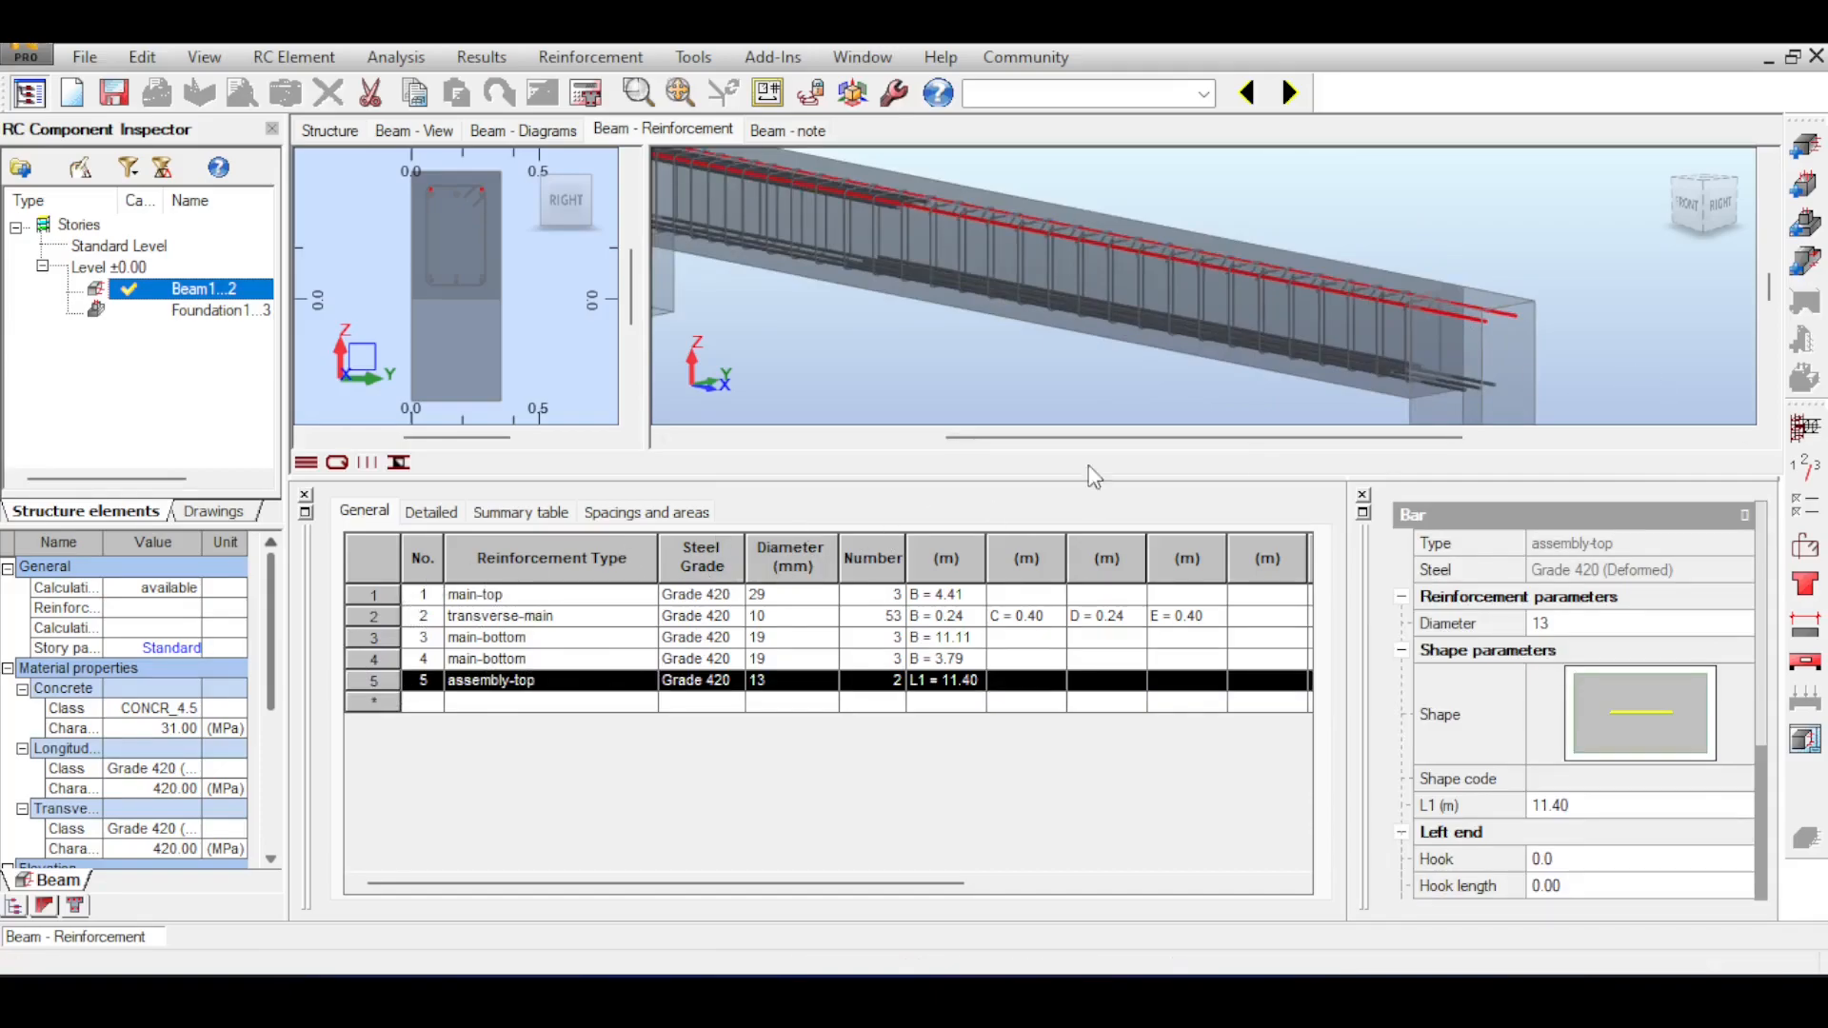
pyautogui.scroll(-3, 1253, 211)
pyautogui.moveTo(1253, 210); pyautogui.dragTo(1378, 314)
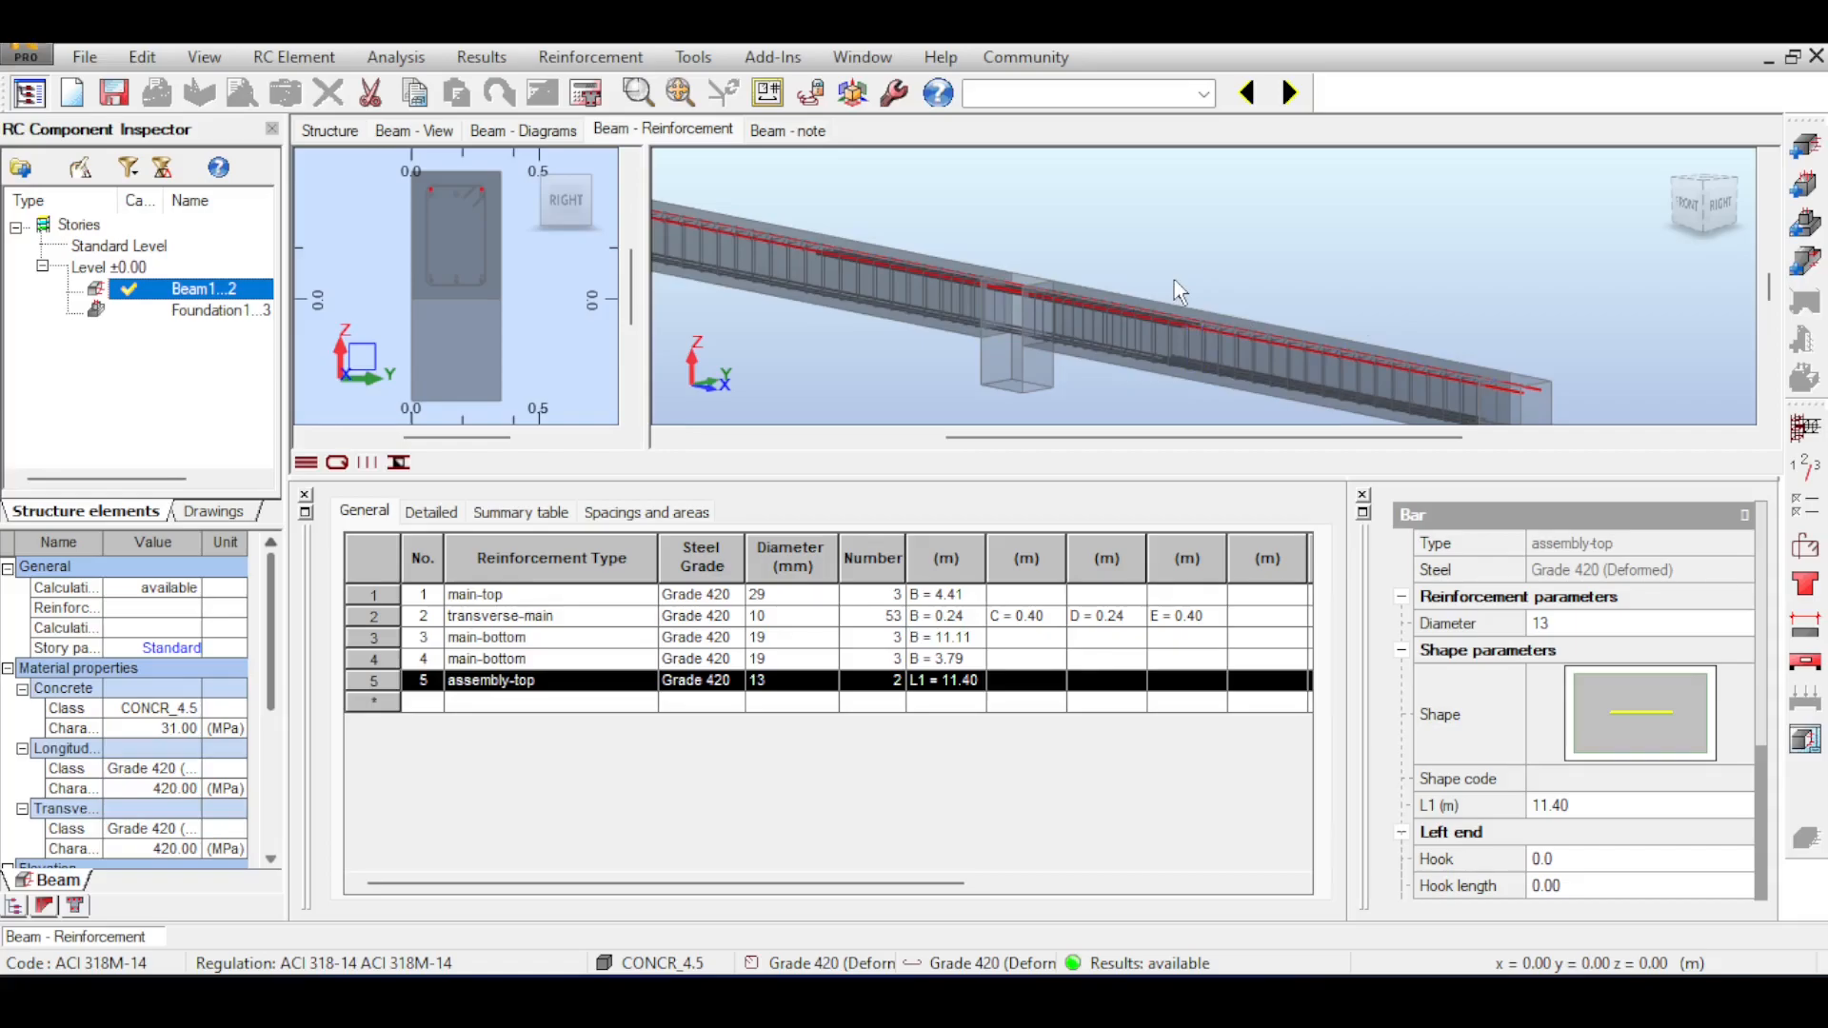
pyautogui.scroll(3, 1175, 291)
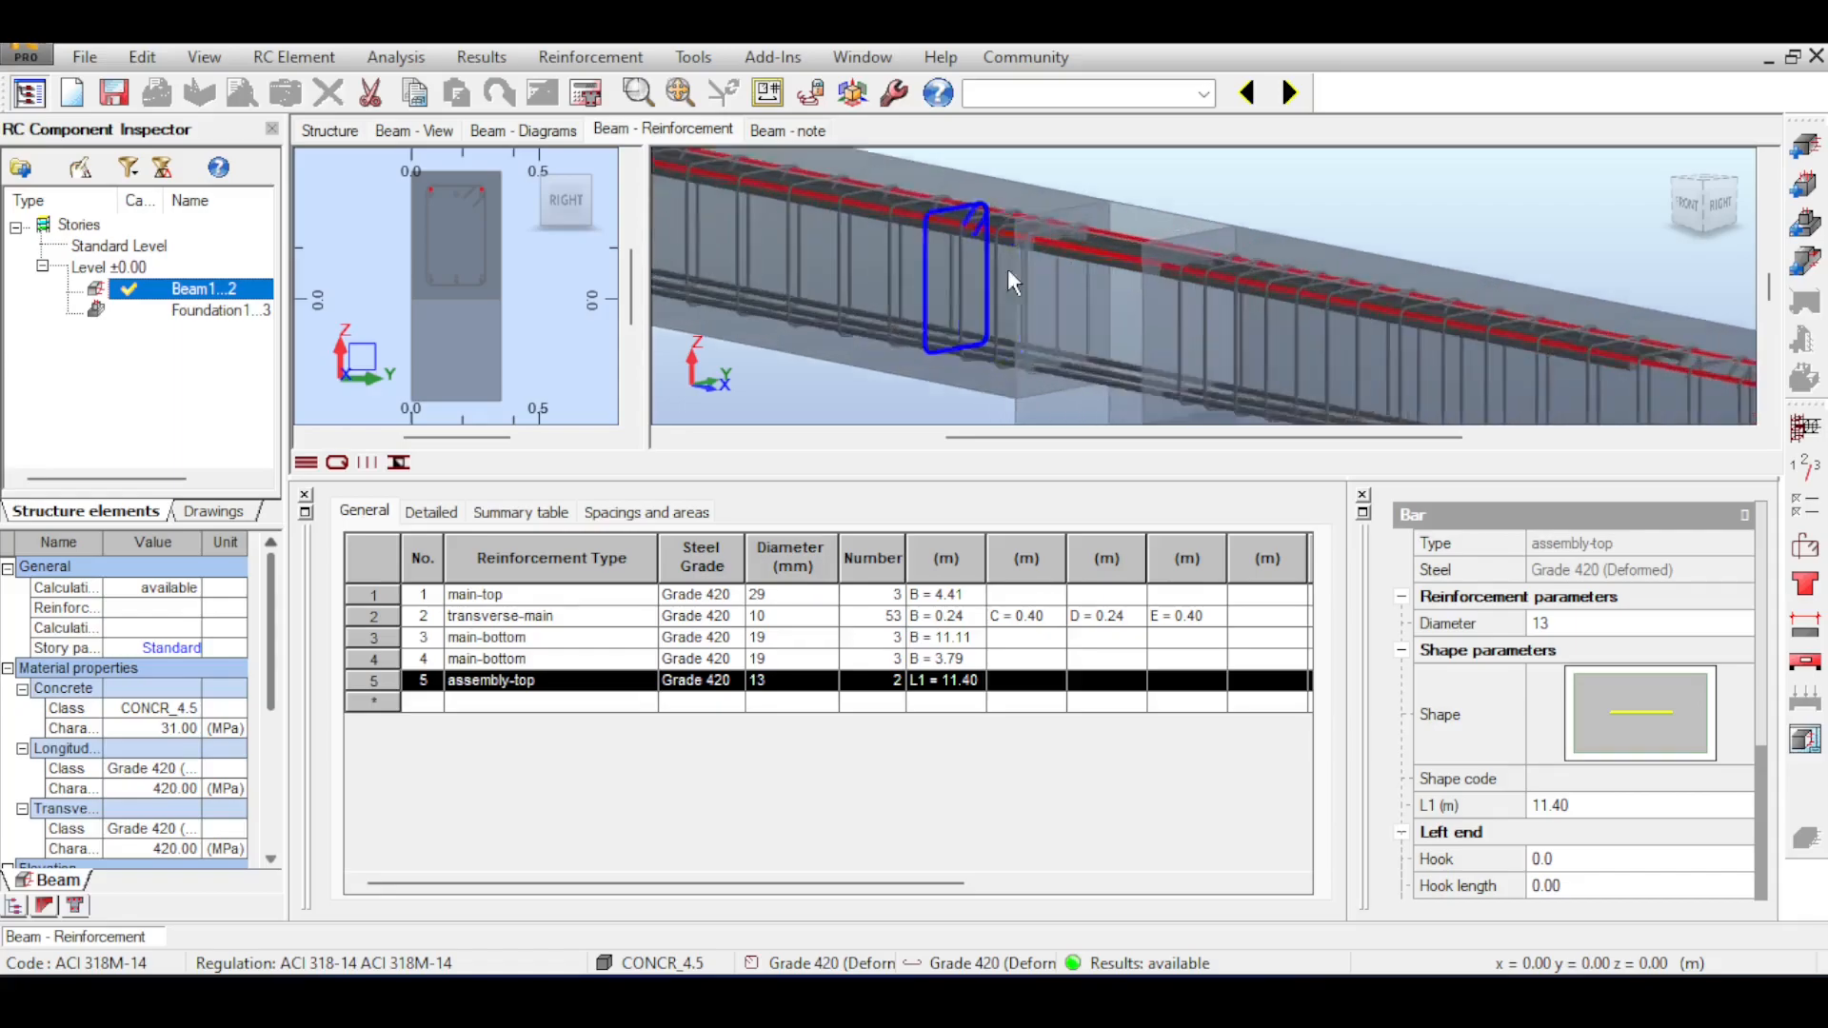
pyautogui.scroll(-5, 1034, 254)
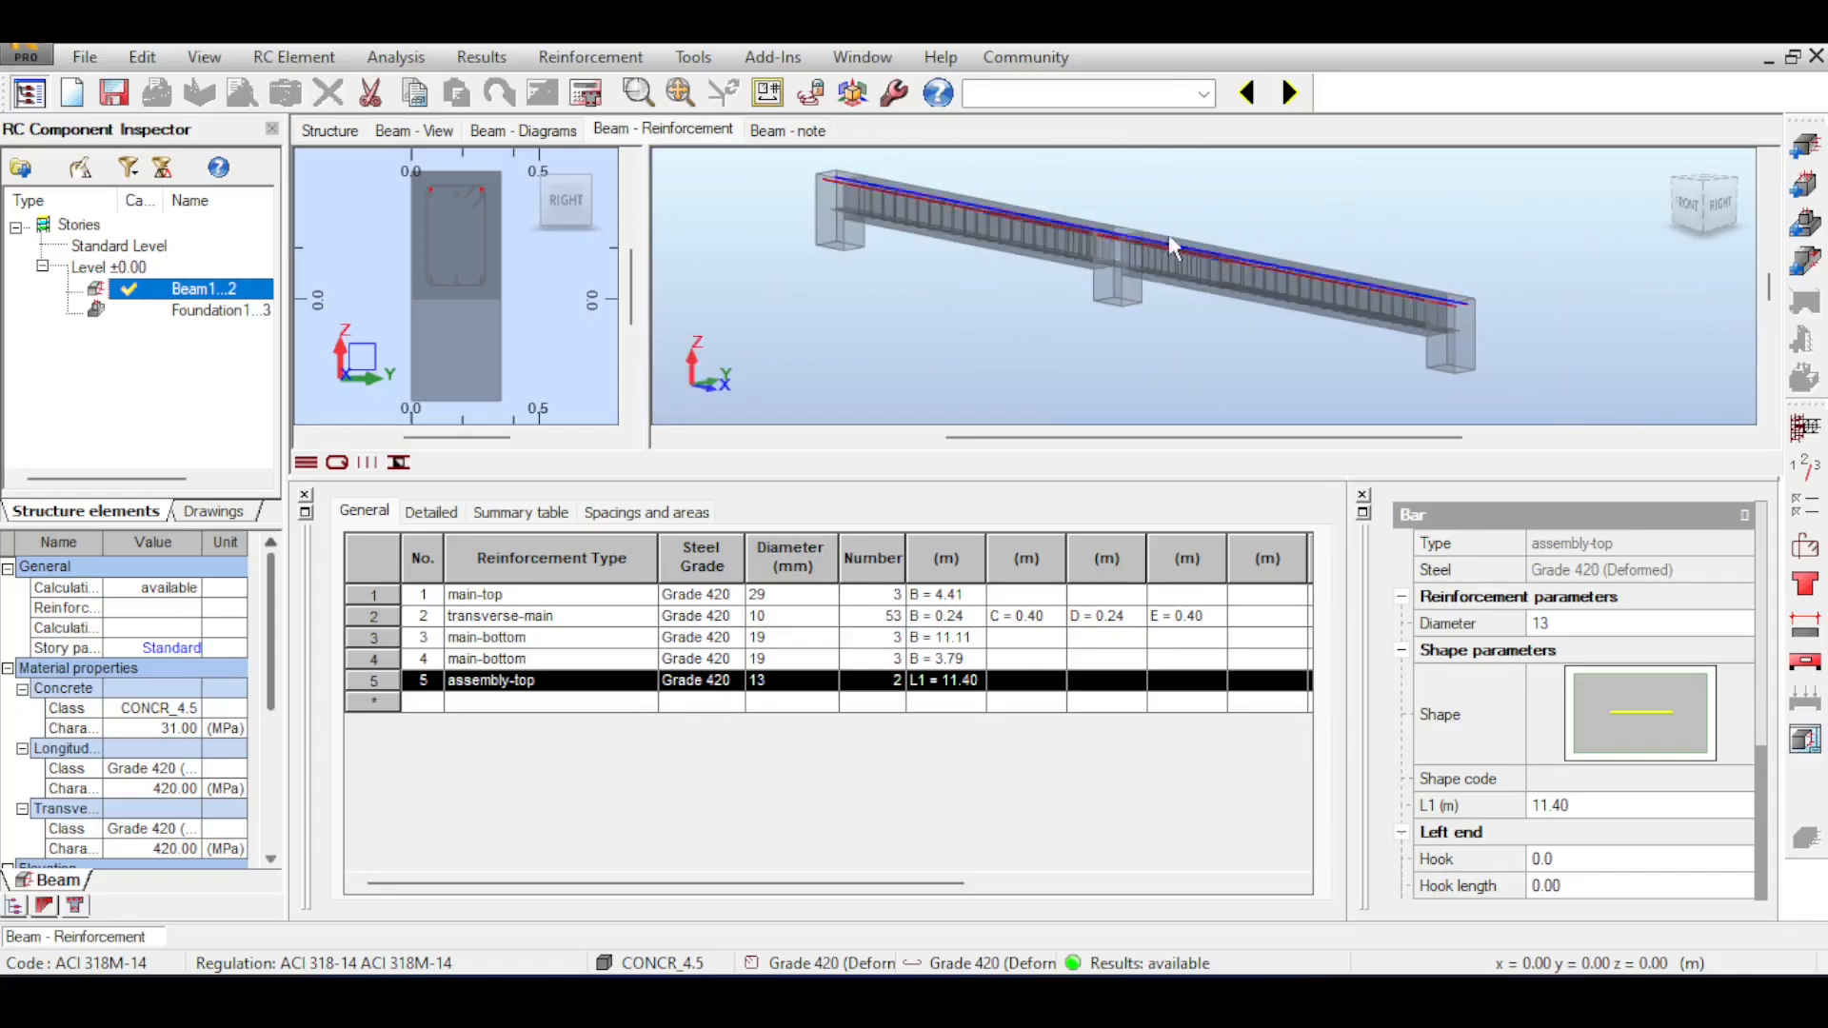
pyautogui.scroll(3, 1499, 314)
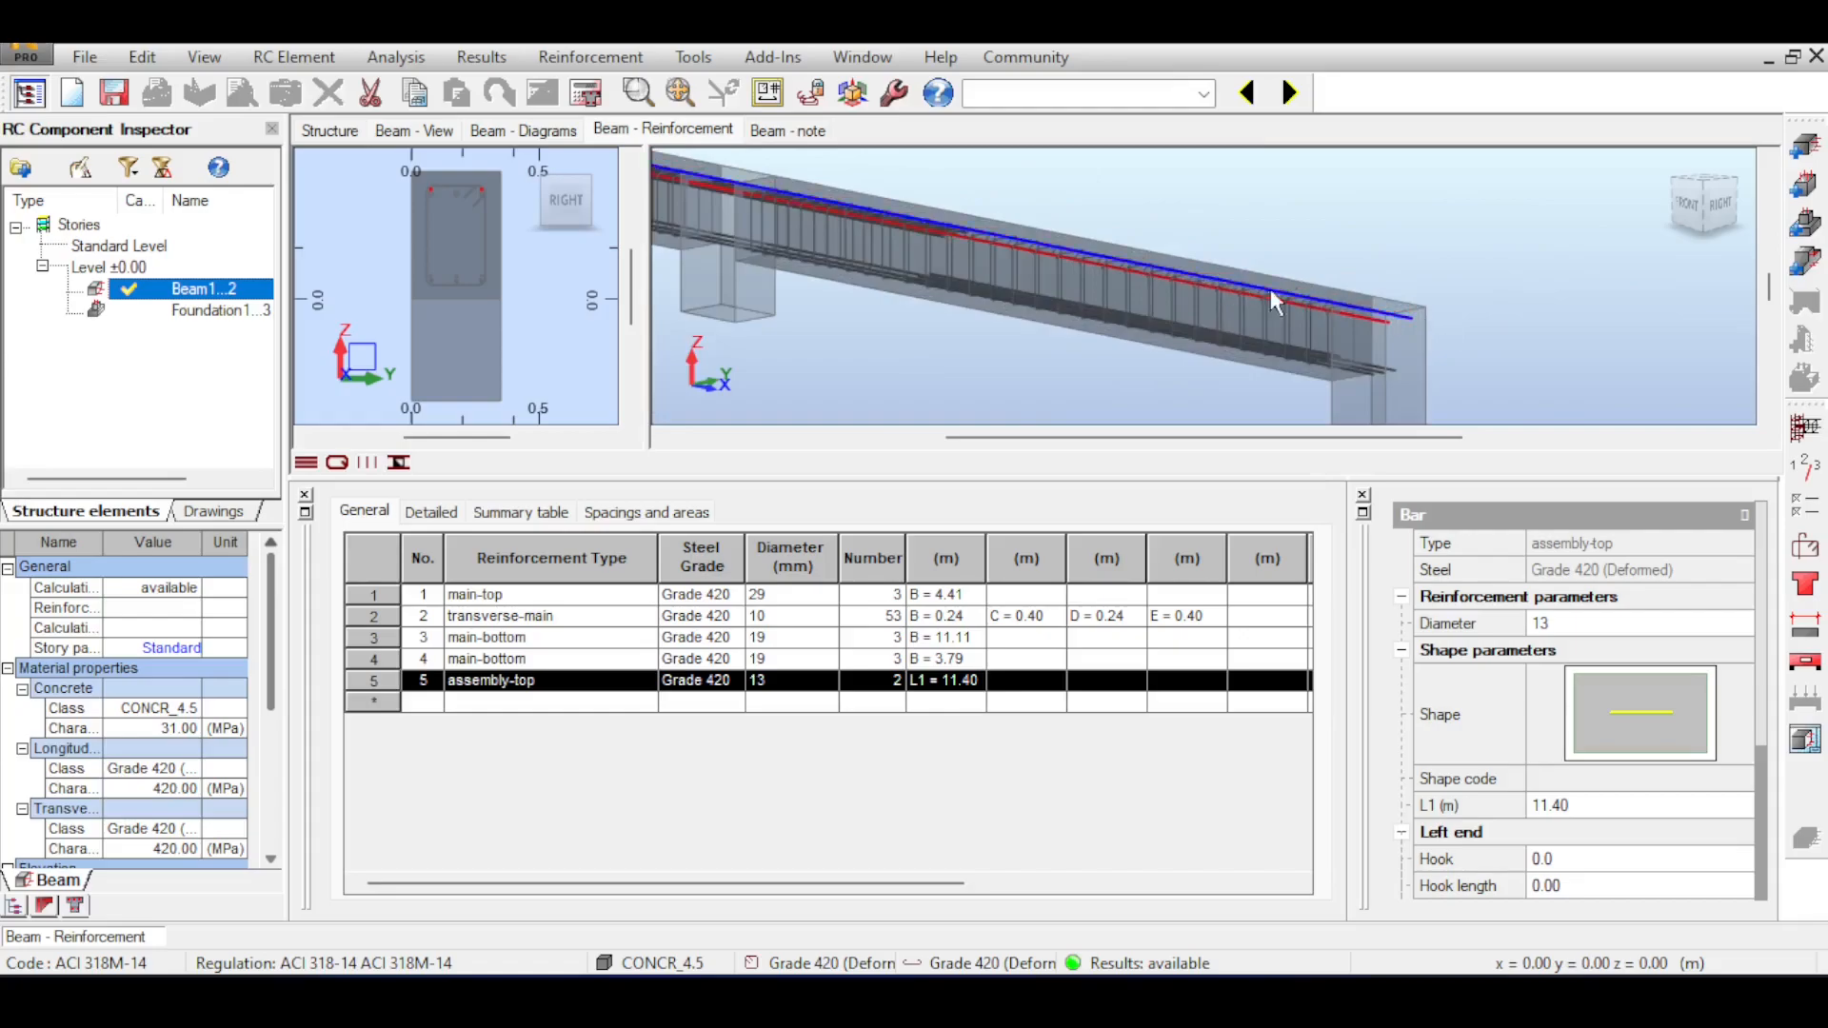
# Include the assembly reinforcement in the load capacity calculations and recalculate the beam.
pyautogui.click(1804, 554)
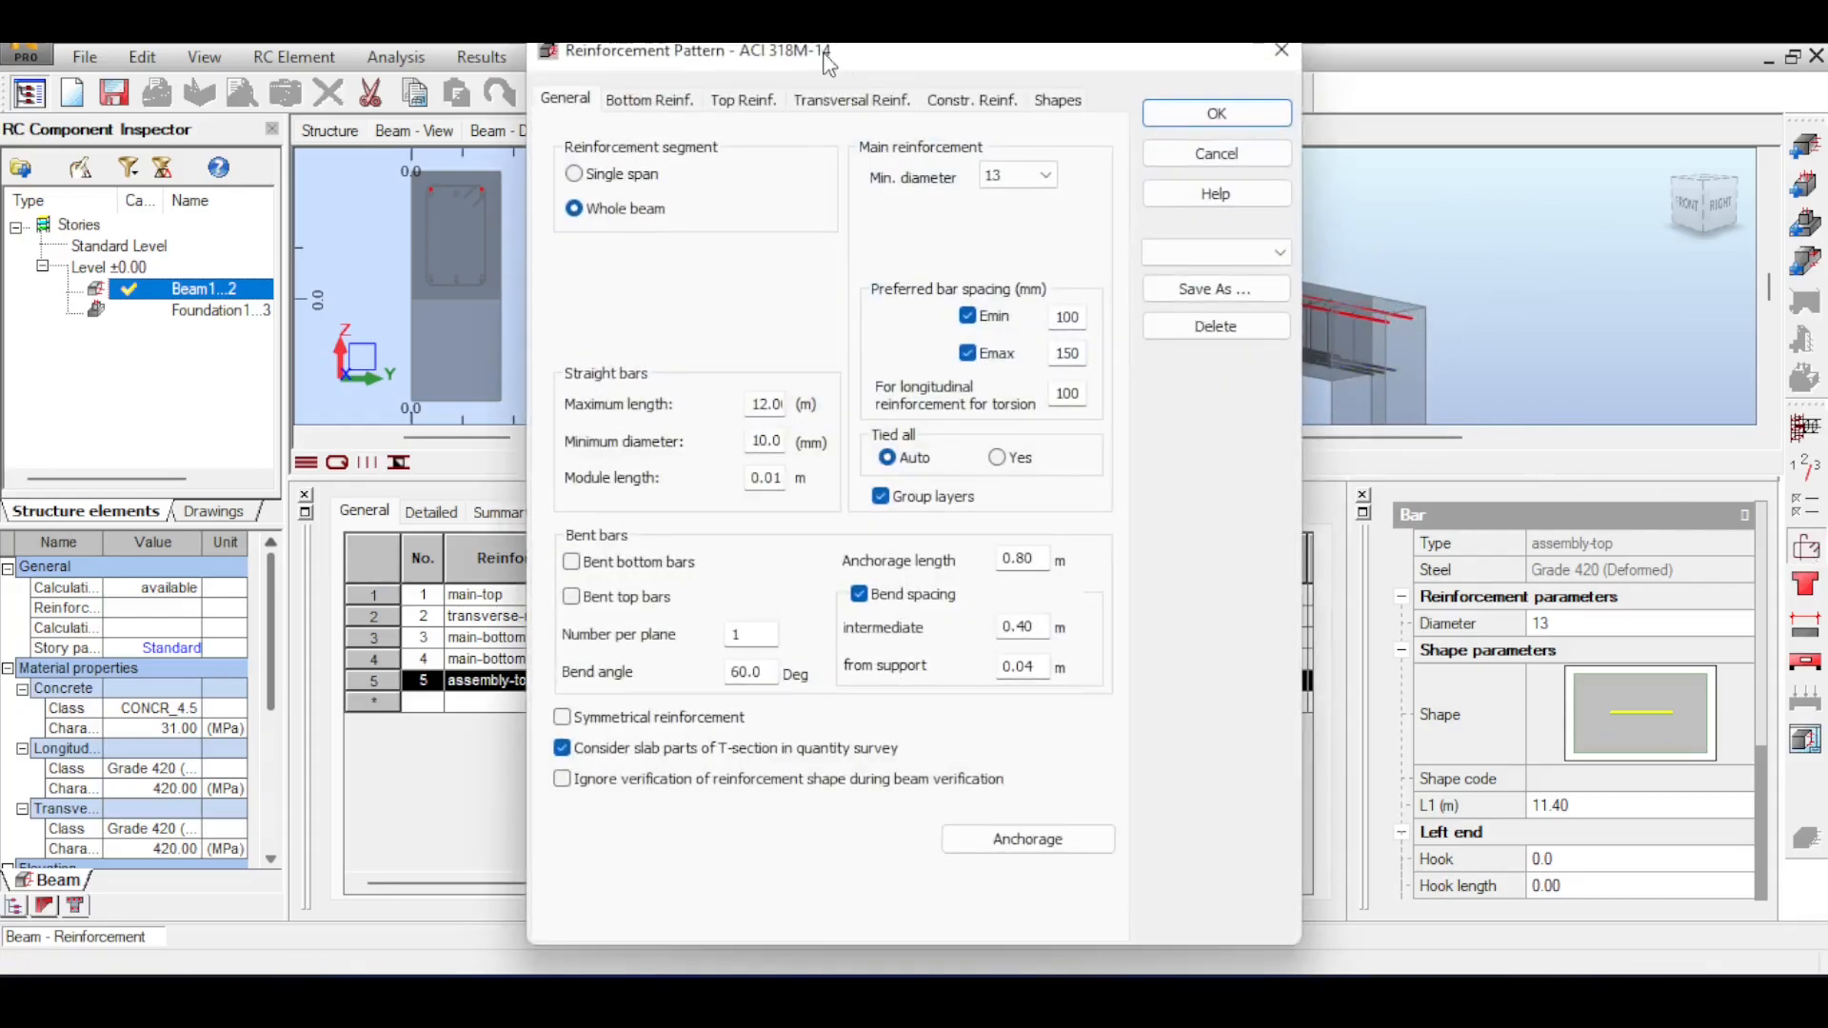
pyautogui.click(955, 107)
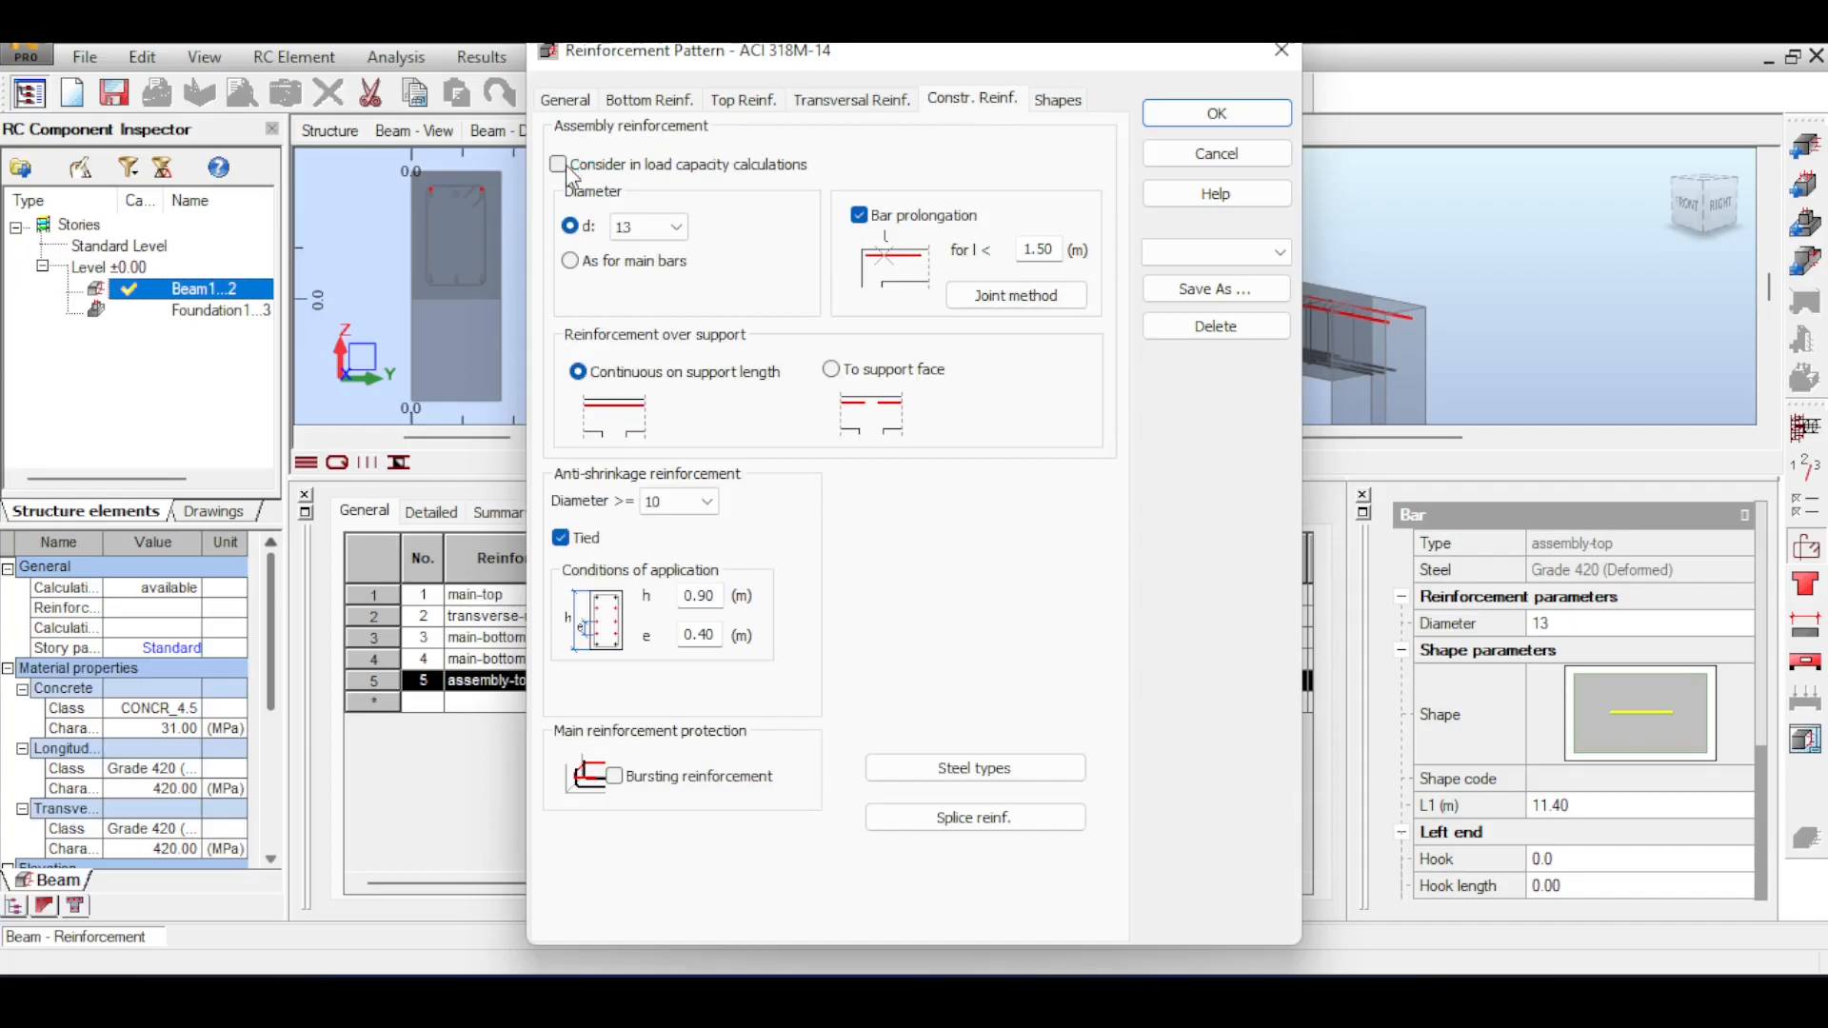
pyautogui.click(1192, 115)
pyautogui.click(587, 94)
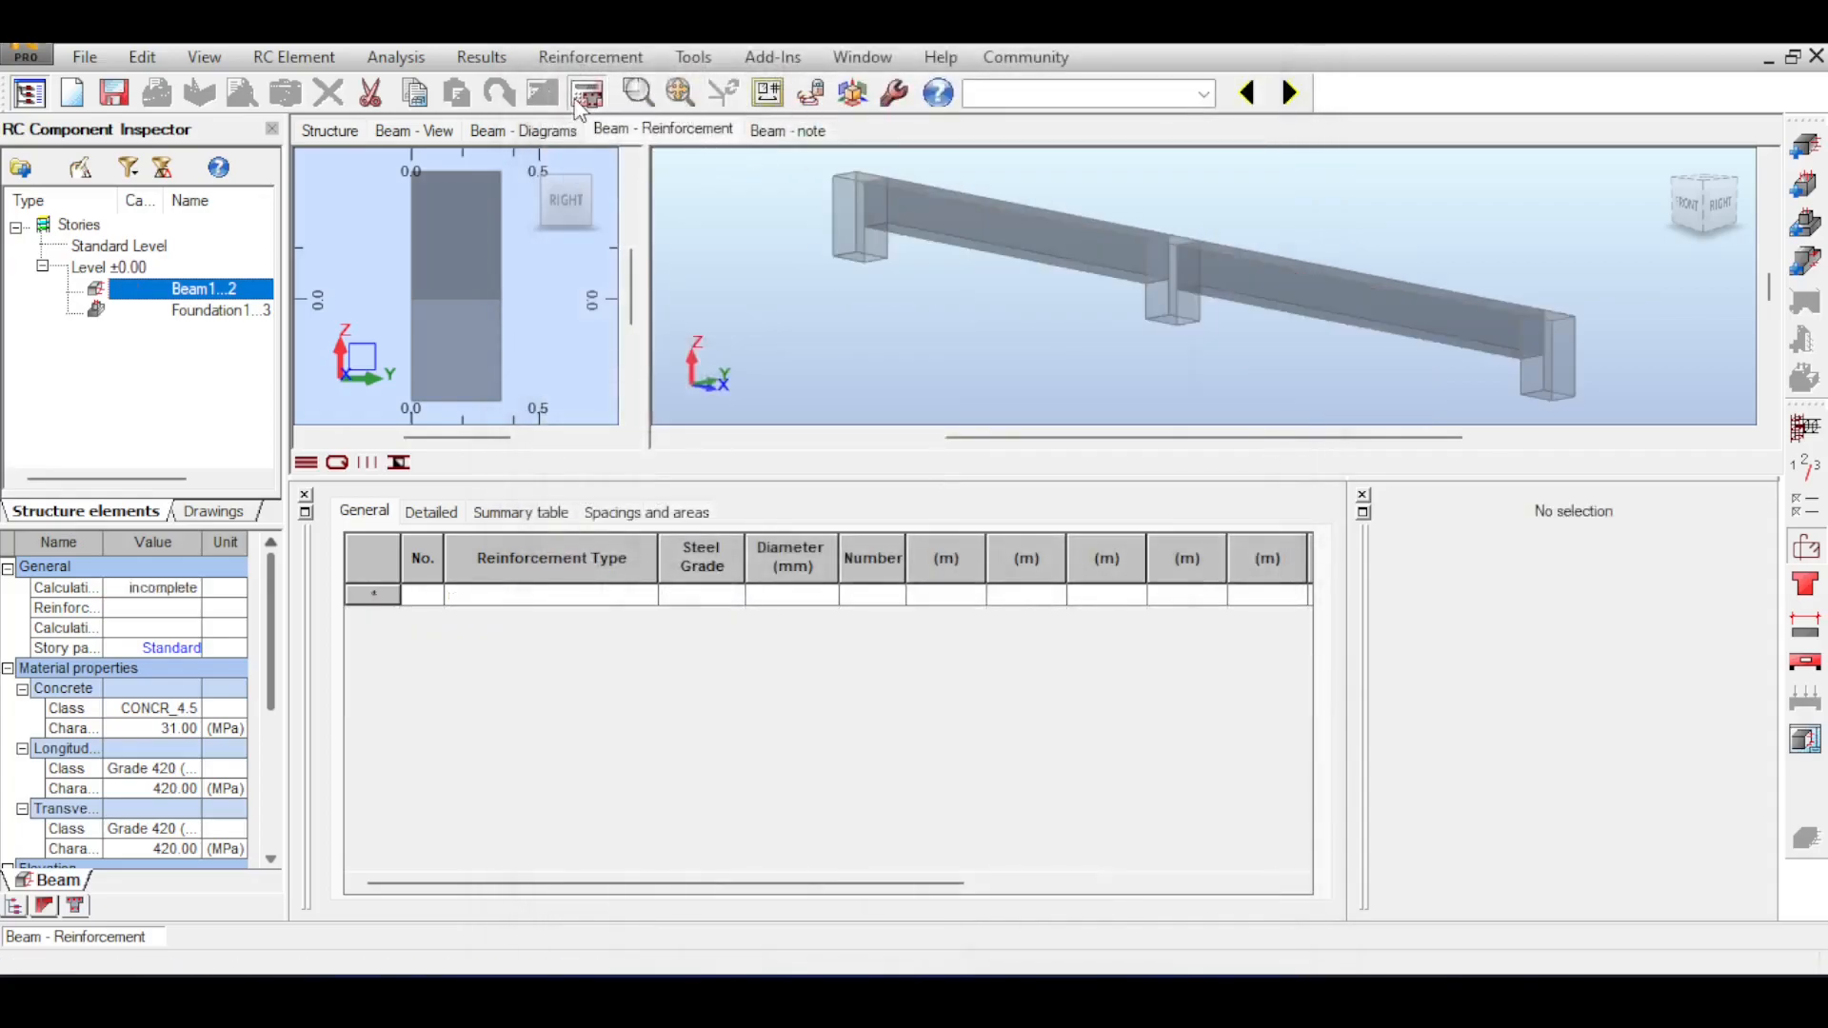
pyautogui.click(1009, 628)
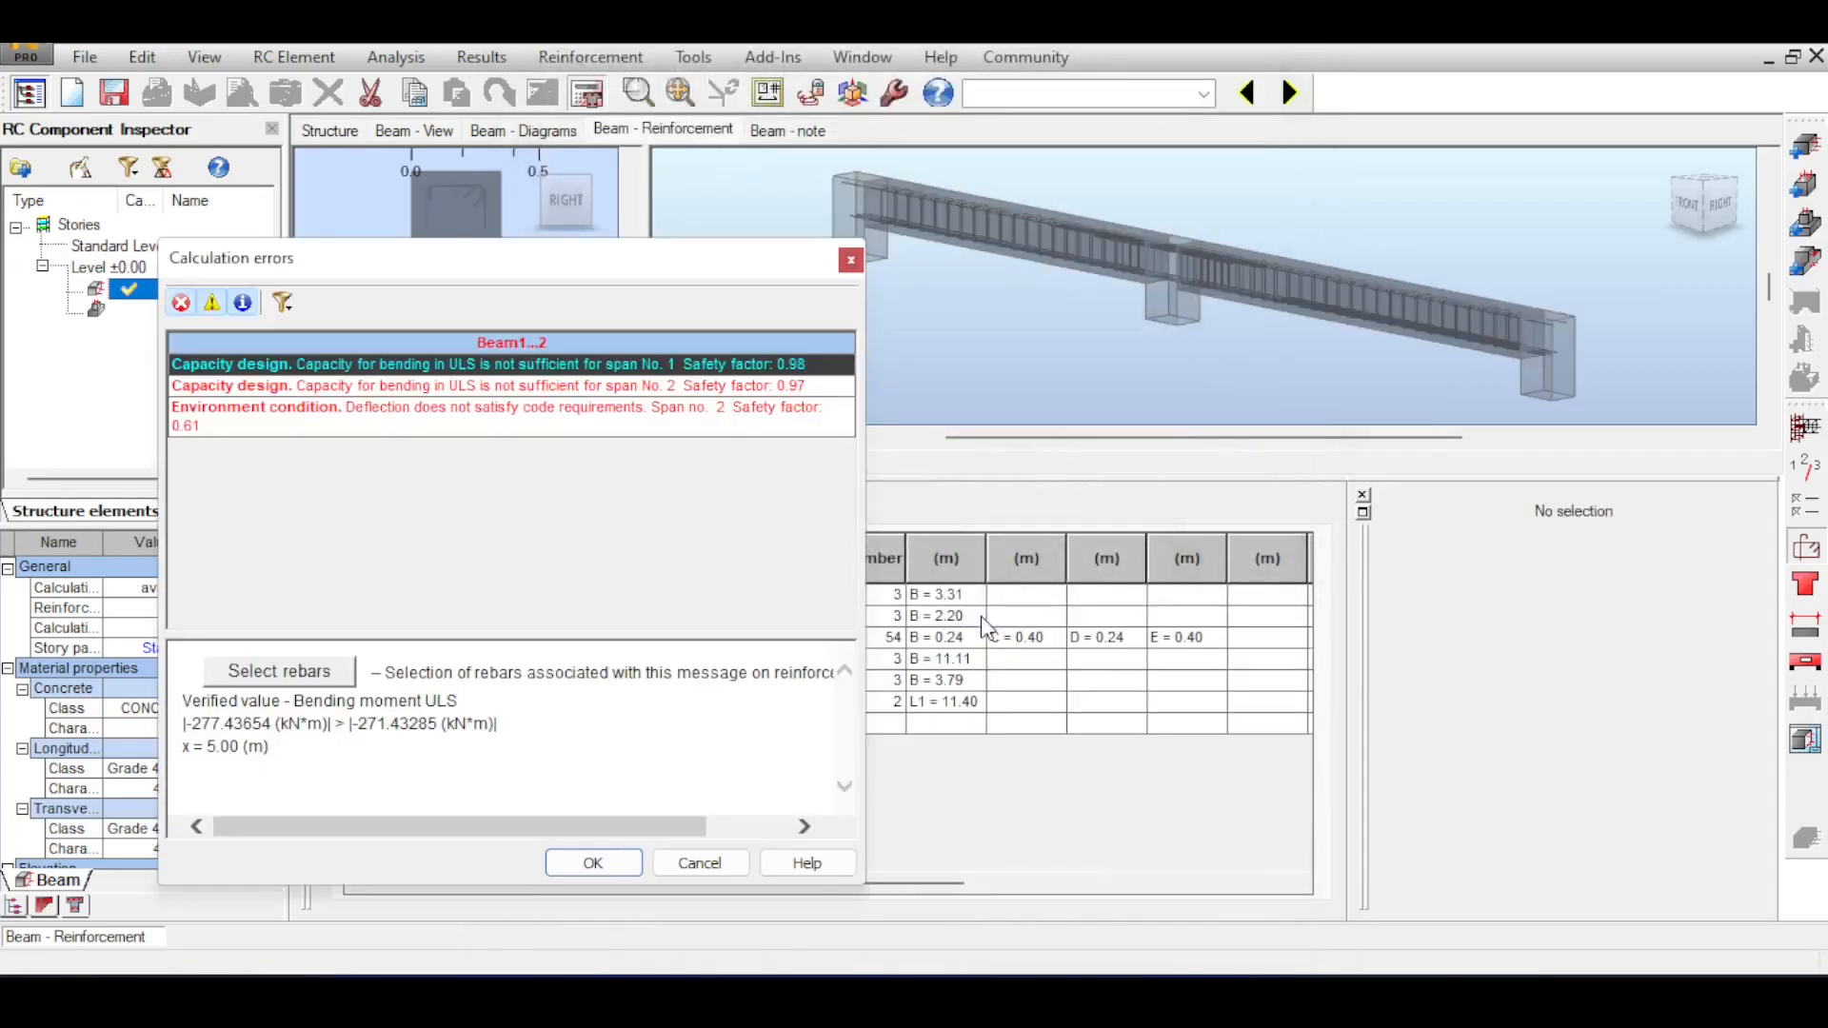
# Select an assembly-top bar at the end support and examine where the assembly bars extend along the second span.
pyautogui.scroll(4, 1493, 267)
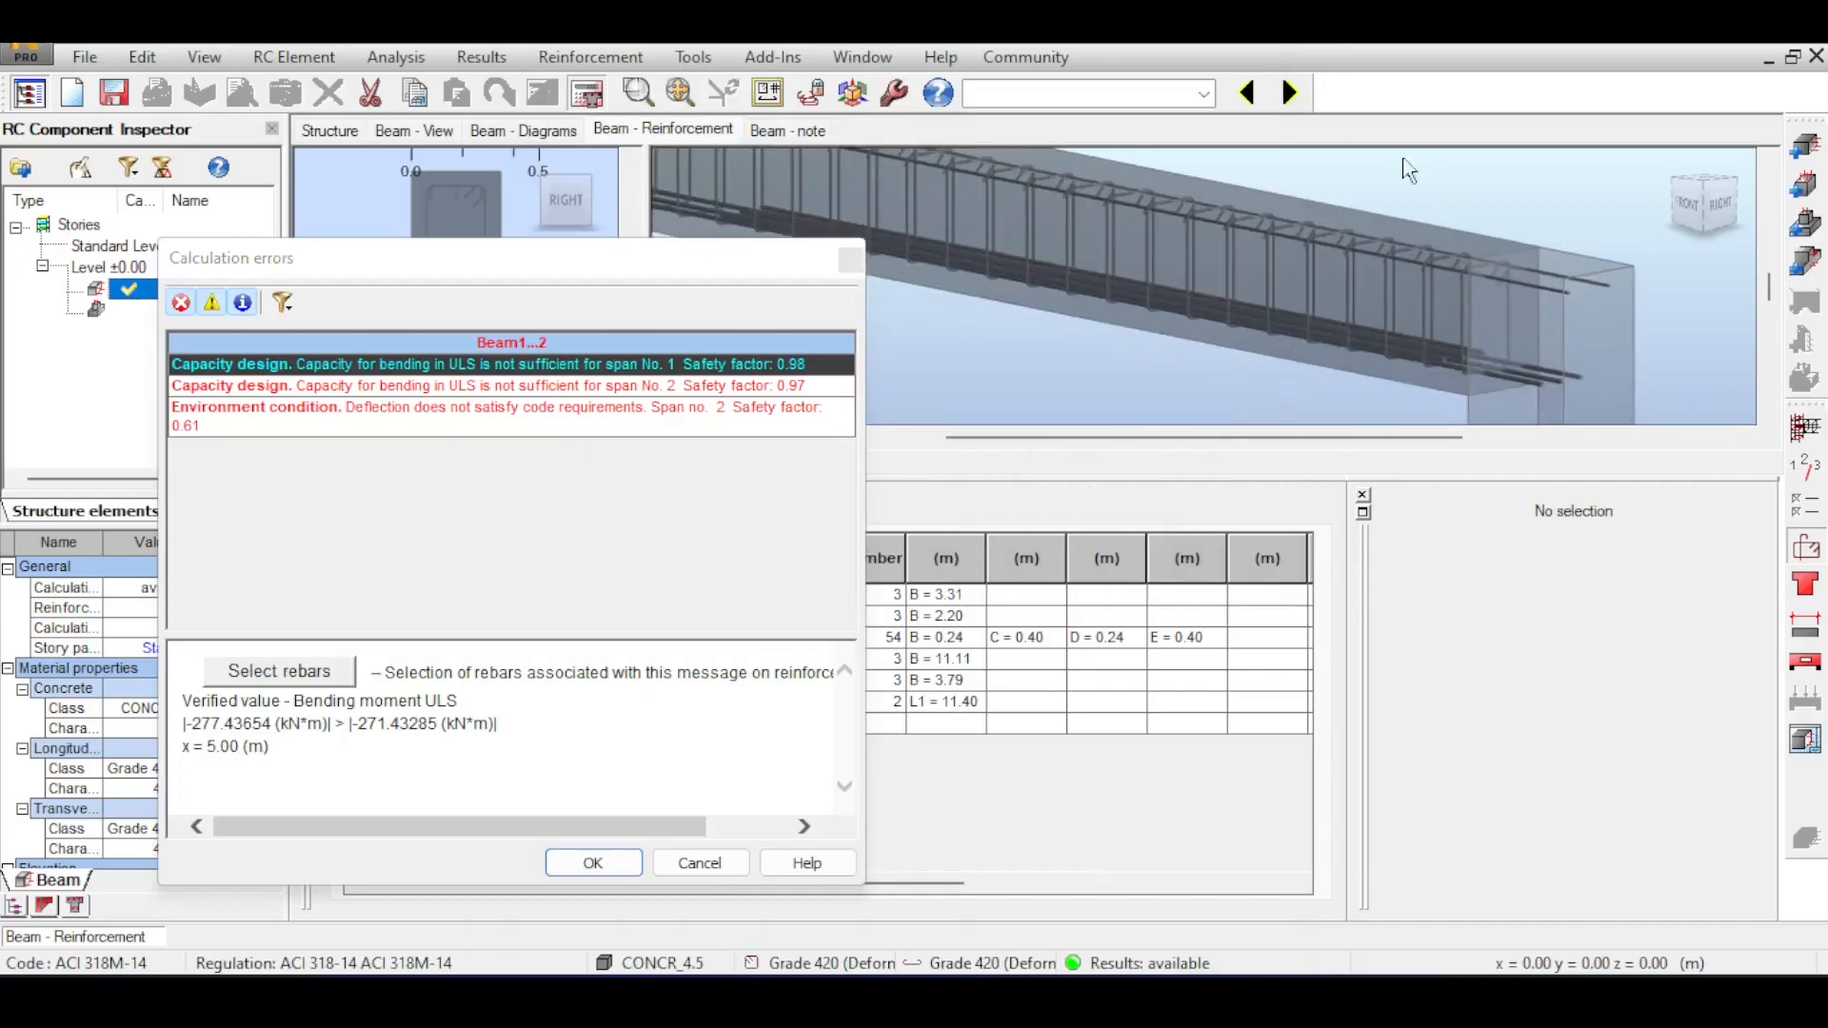
pyautogui.scroll(2, 1493, 266)
pyautogui.scroll(3, 1523, 237)
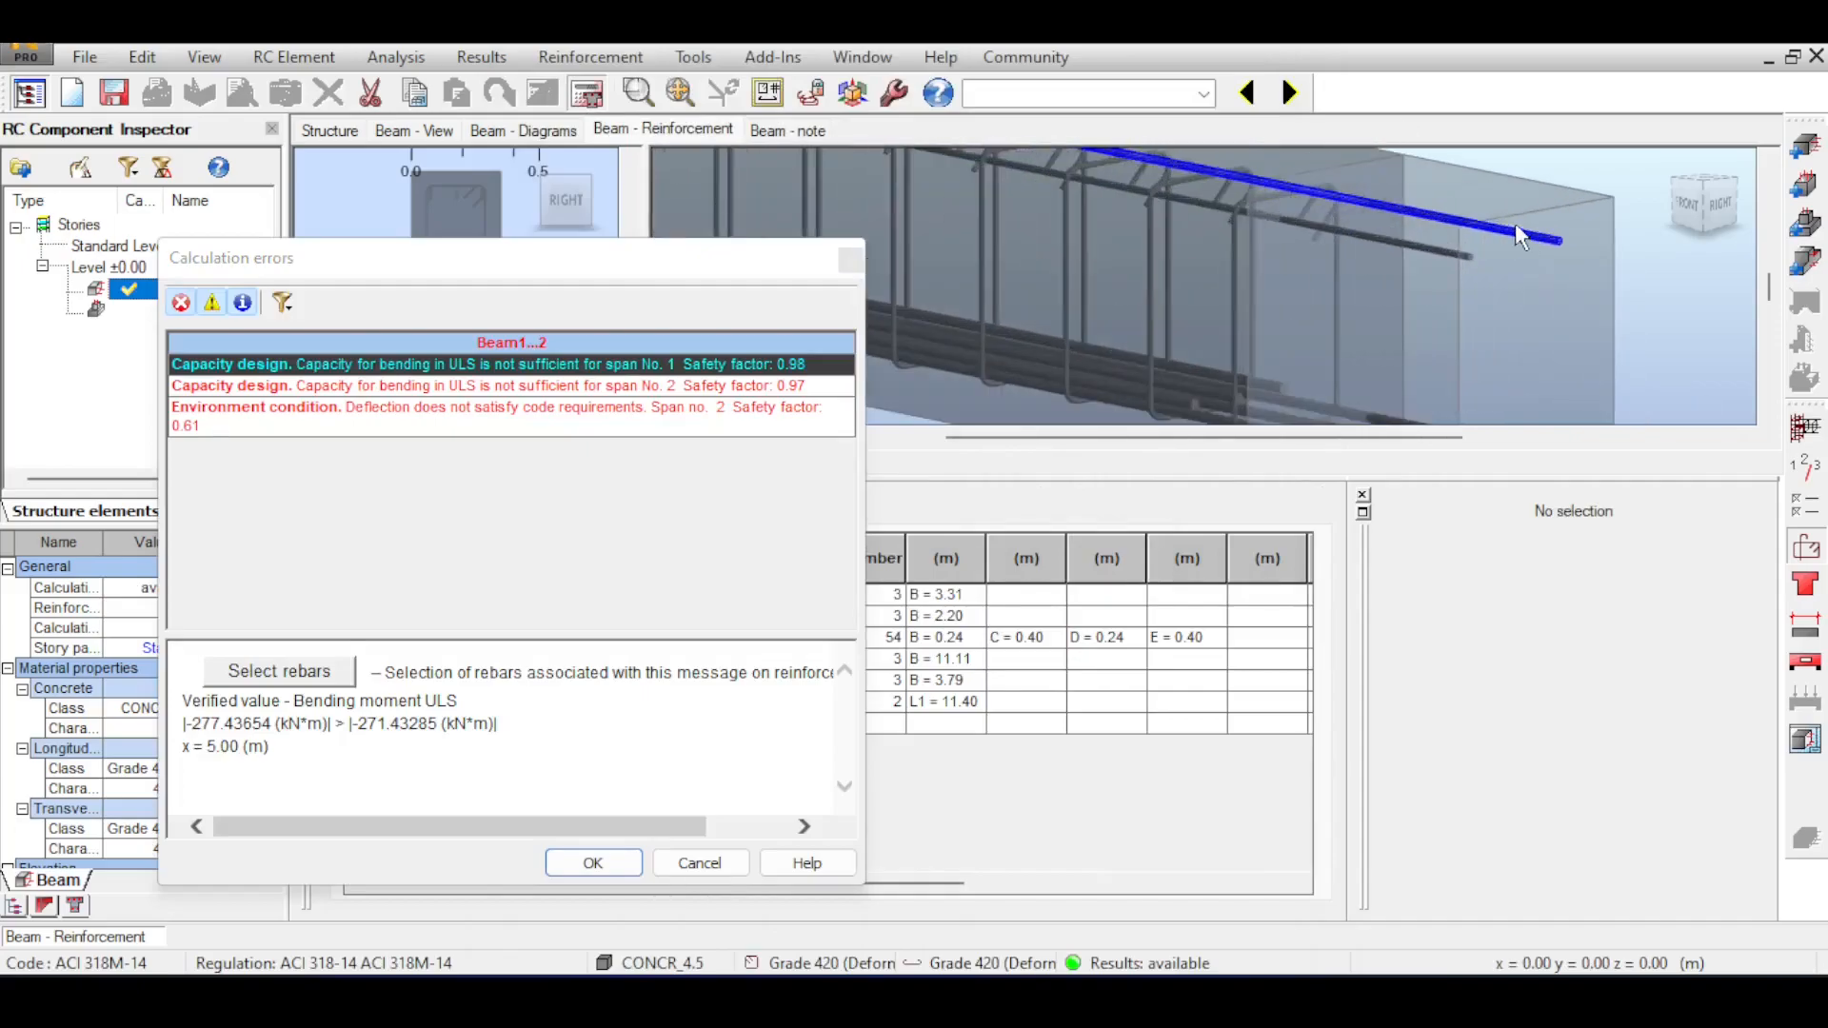
pyautogui.click(1547, 227)
pyautogui.scroll(-4, 1376, 279)
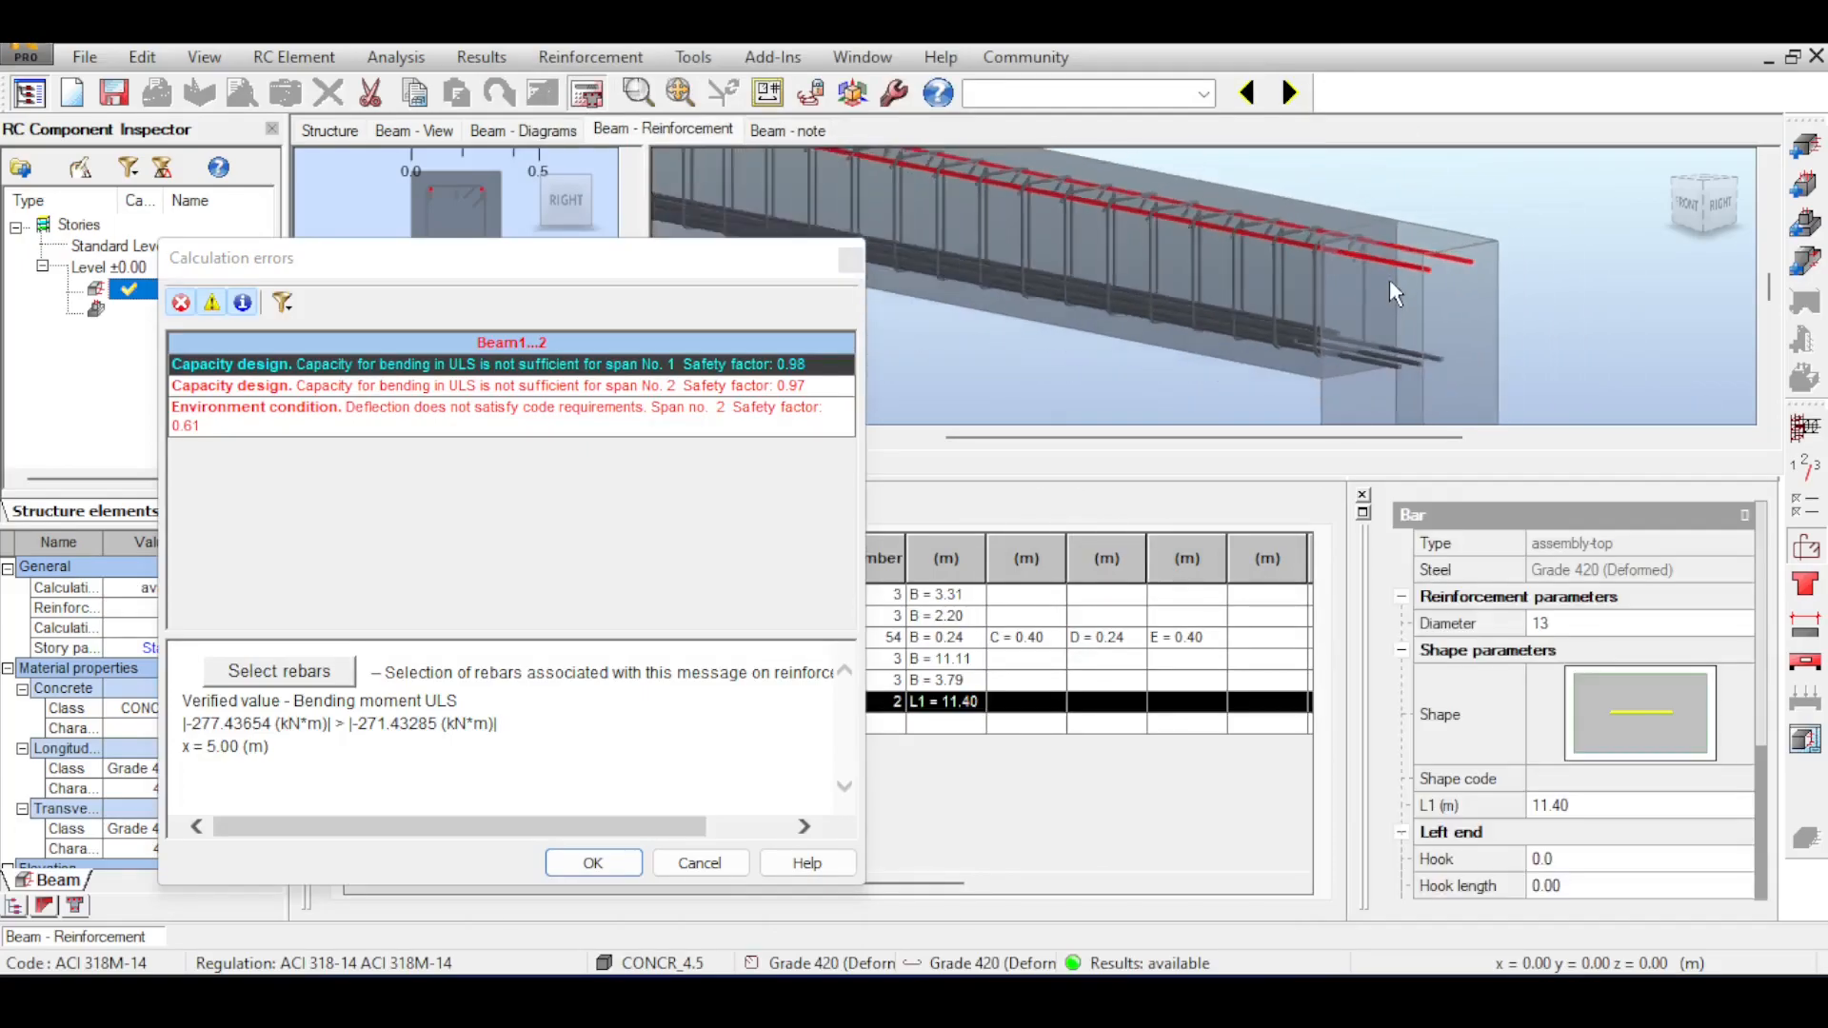
pyautogui.scroll(2, 1491, 280)
pyautogui.scroll(-5, 1491, 286)
pyautogui.scroll(5, 1493, 320)
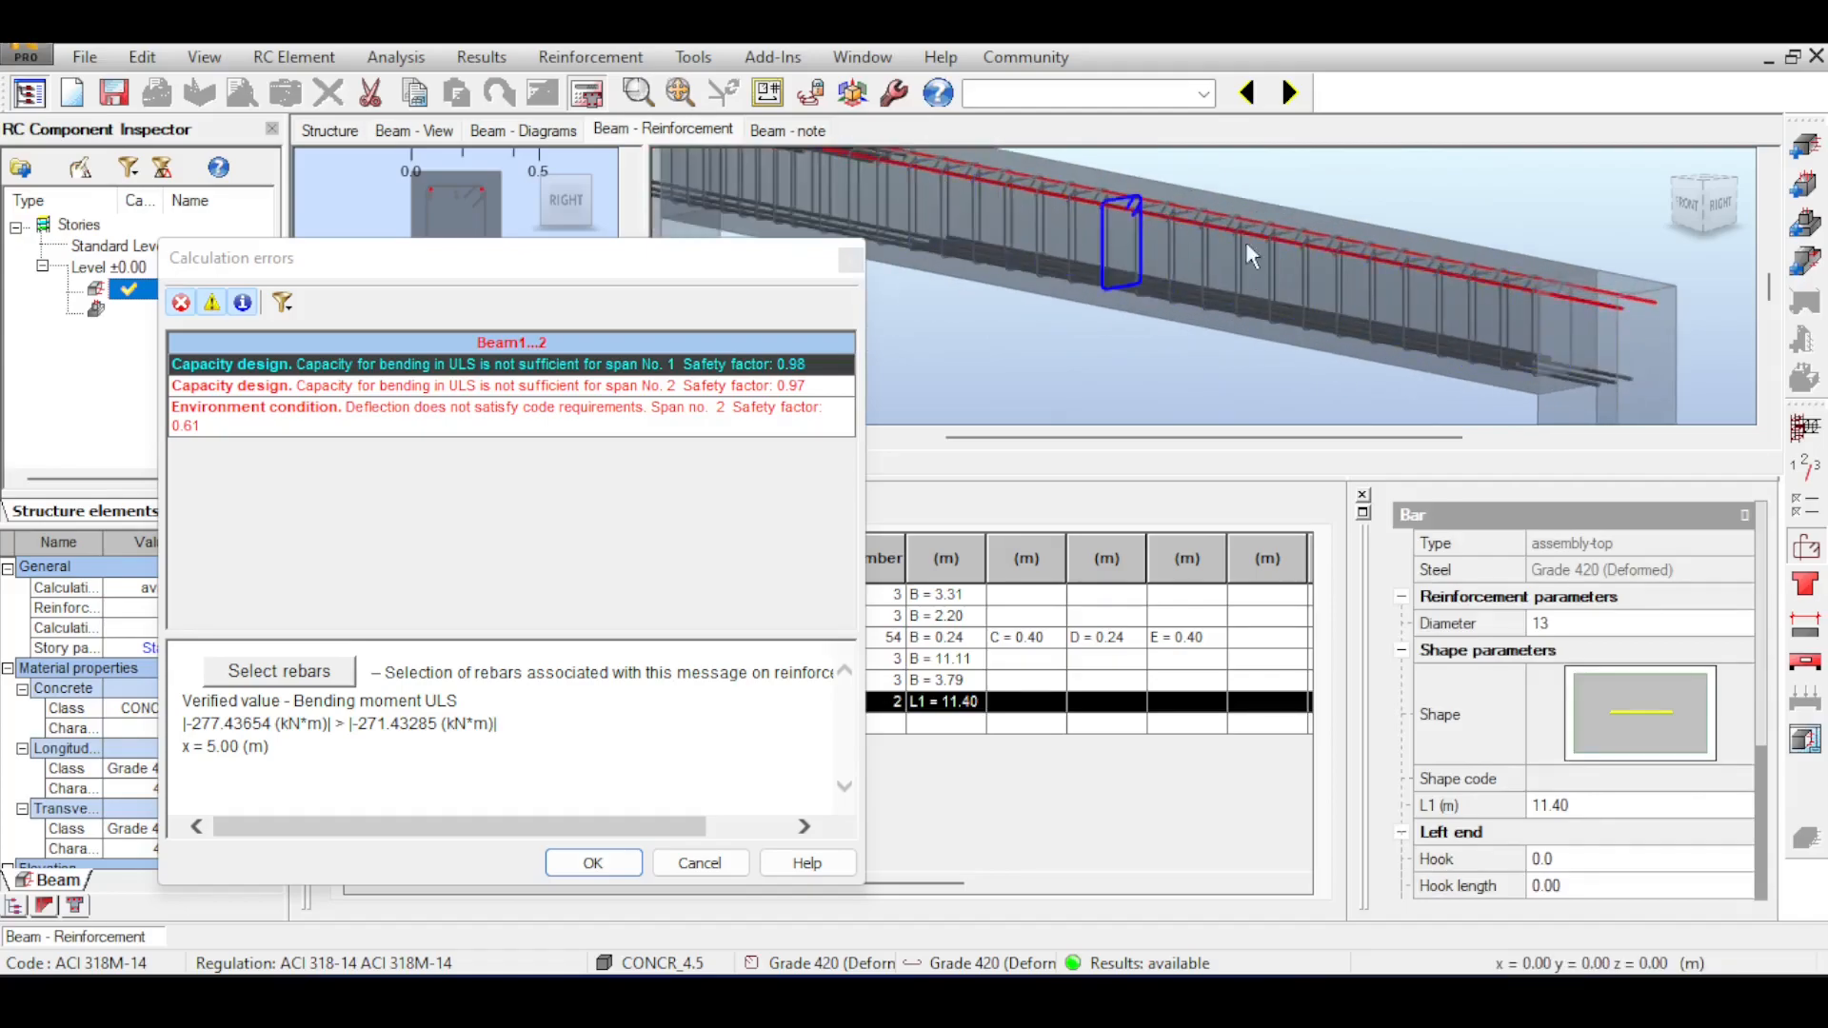
pyautogui.moveTo(1552, 238); pyautogui.dragTo(1449, 199)
pyautogui.scroll(-2, 1476, 238)
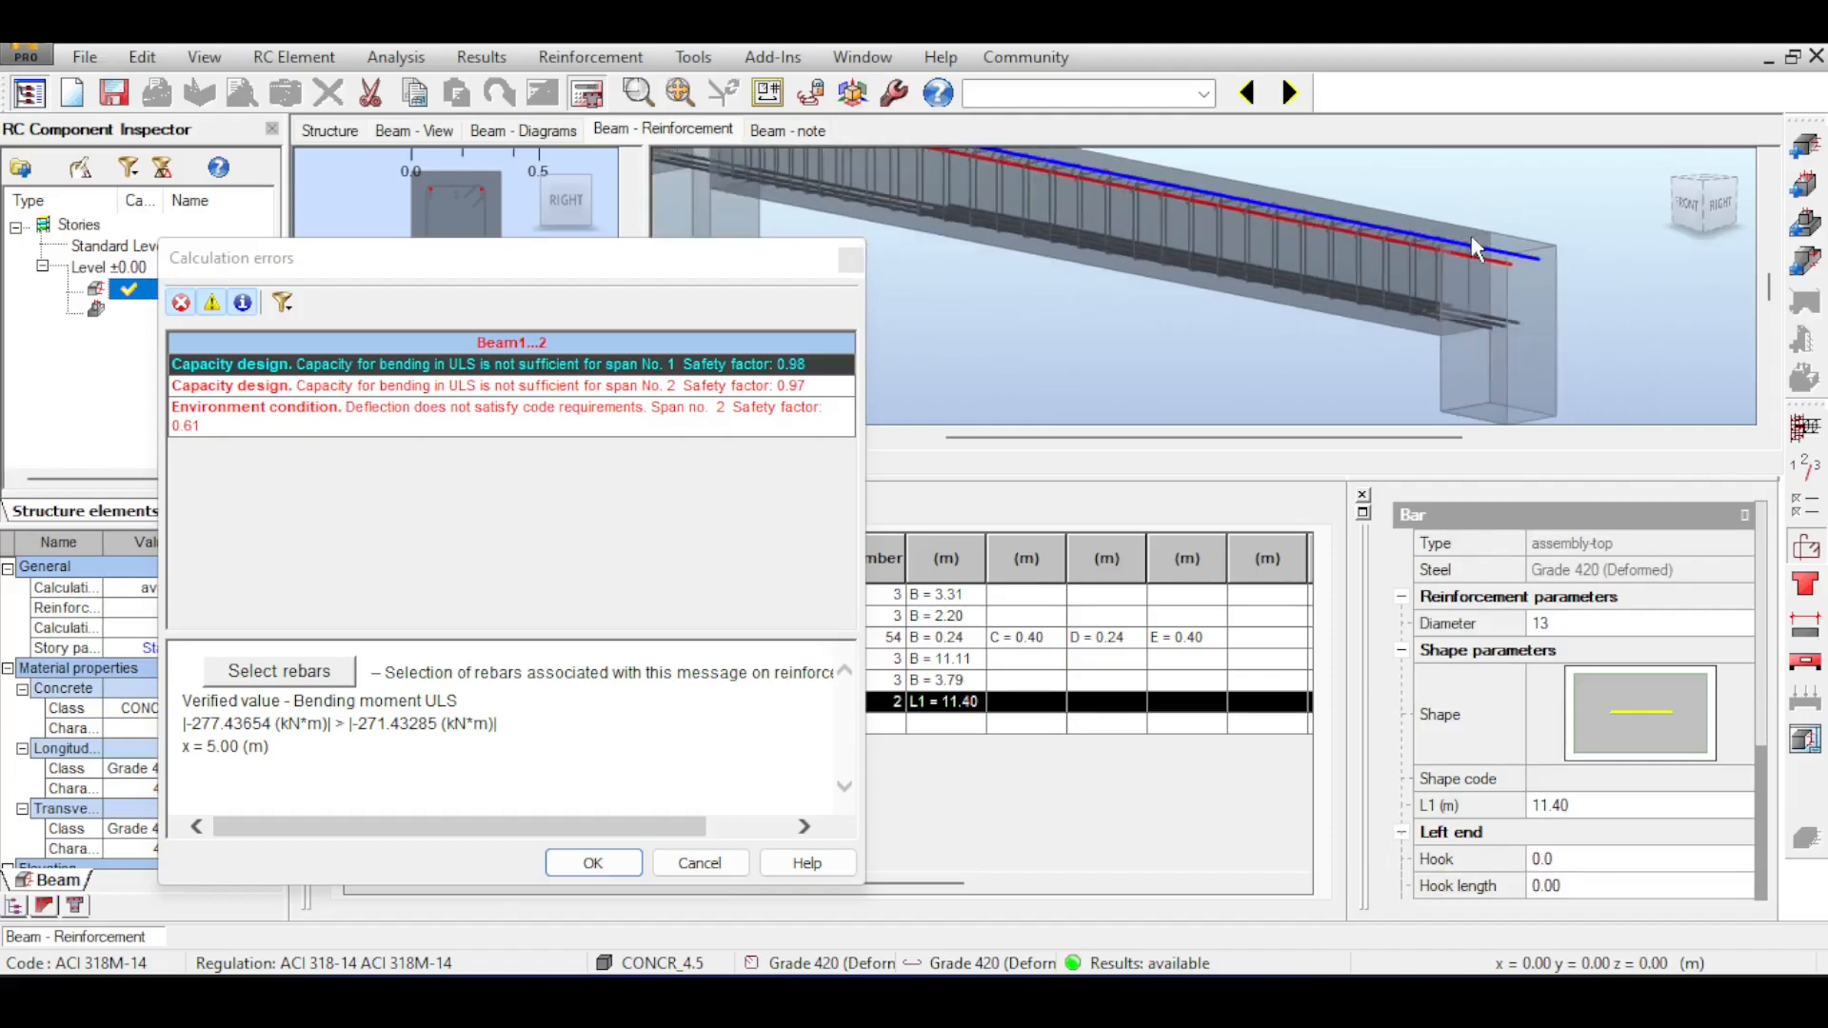
# Examine how the assembly bars run alongside the main top bars toward the end support, and dismiss the calculation errors.
pyautogui.moveTo(1467, 229); pyautogui.dragTo(1493, 263)
pyautogui.scroll(3, 1493, 263)
pyautogui.scroll(-1, 1373, 236)
pyautogui.scroll(-1, 1147, 190)
pyautogui.scroll(2, 1148, 191)
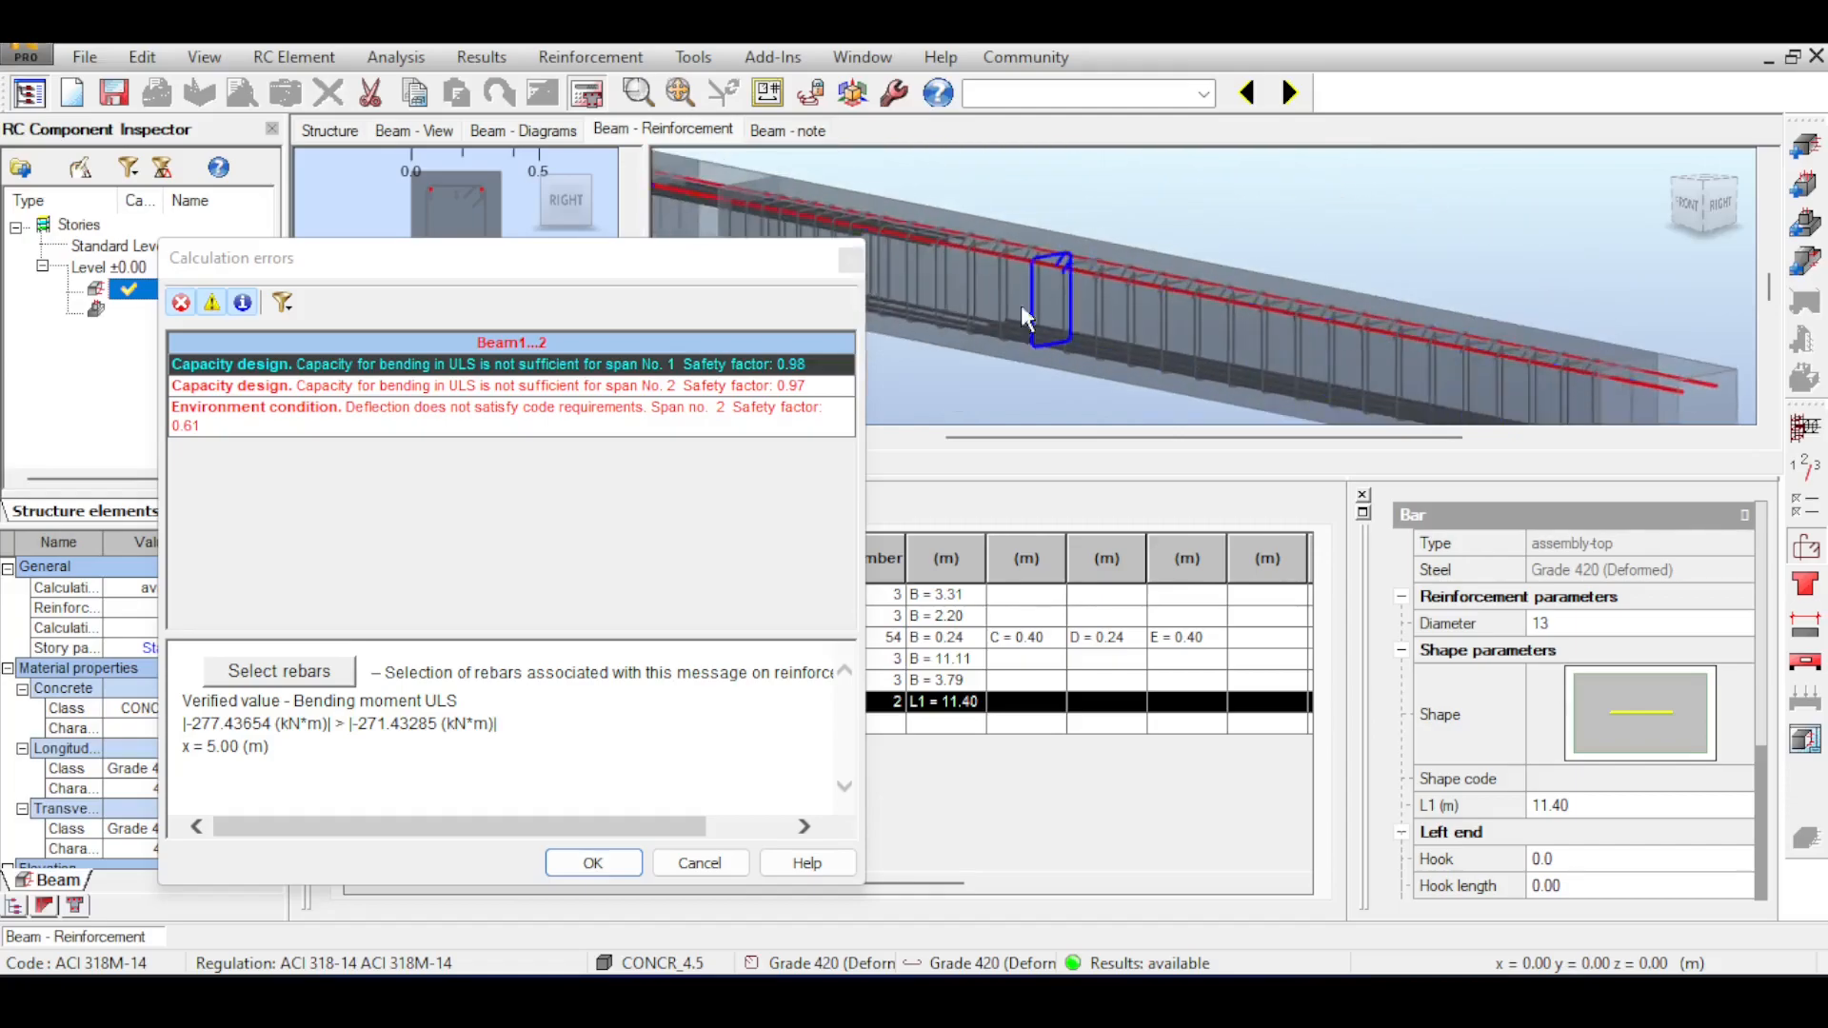
pyautogui.scroll(3, 1051, 276)
pyautogui.scroll(2, 1258, 185)
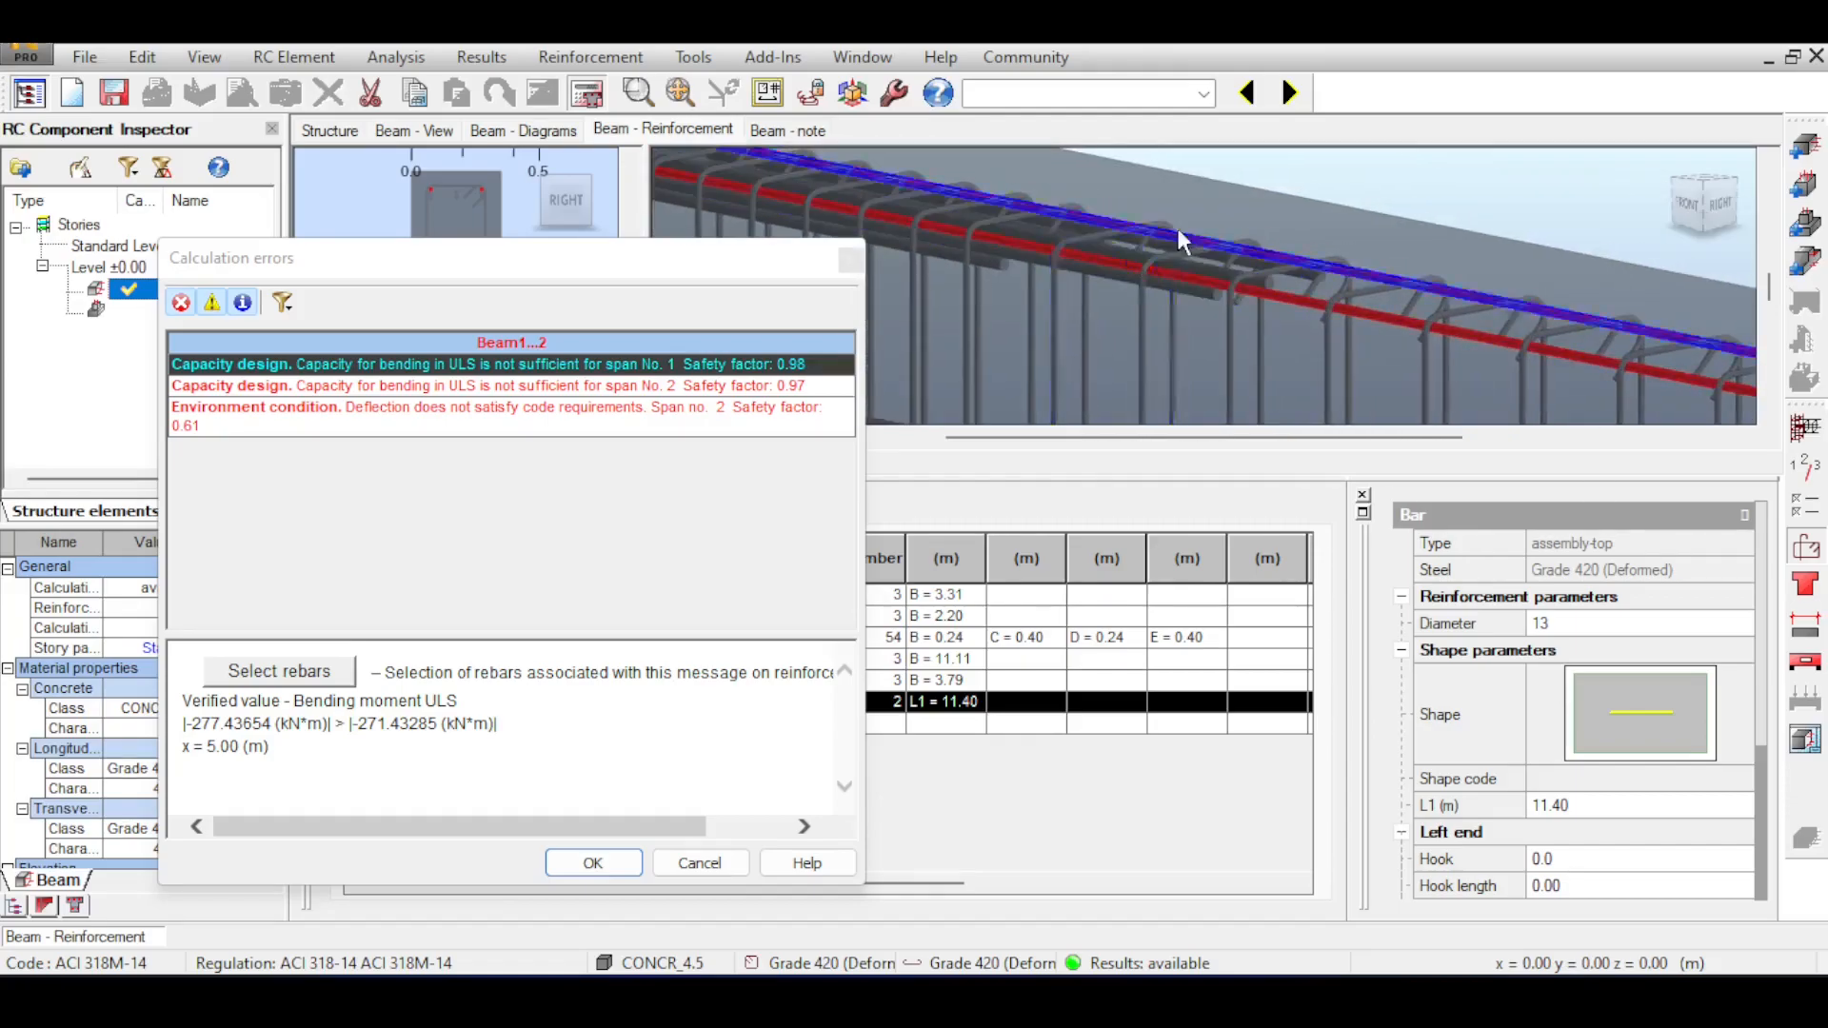
pyautogui.scroll(-3, 1234, 269)
pyautogui.scroll(-2, 1174, 242)
pyautogui.moveTo(1371, 240); pyautogui.dragTo(1167, 222)
pyautogui.scroll(2, 1310, 291)
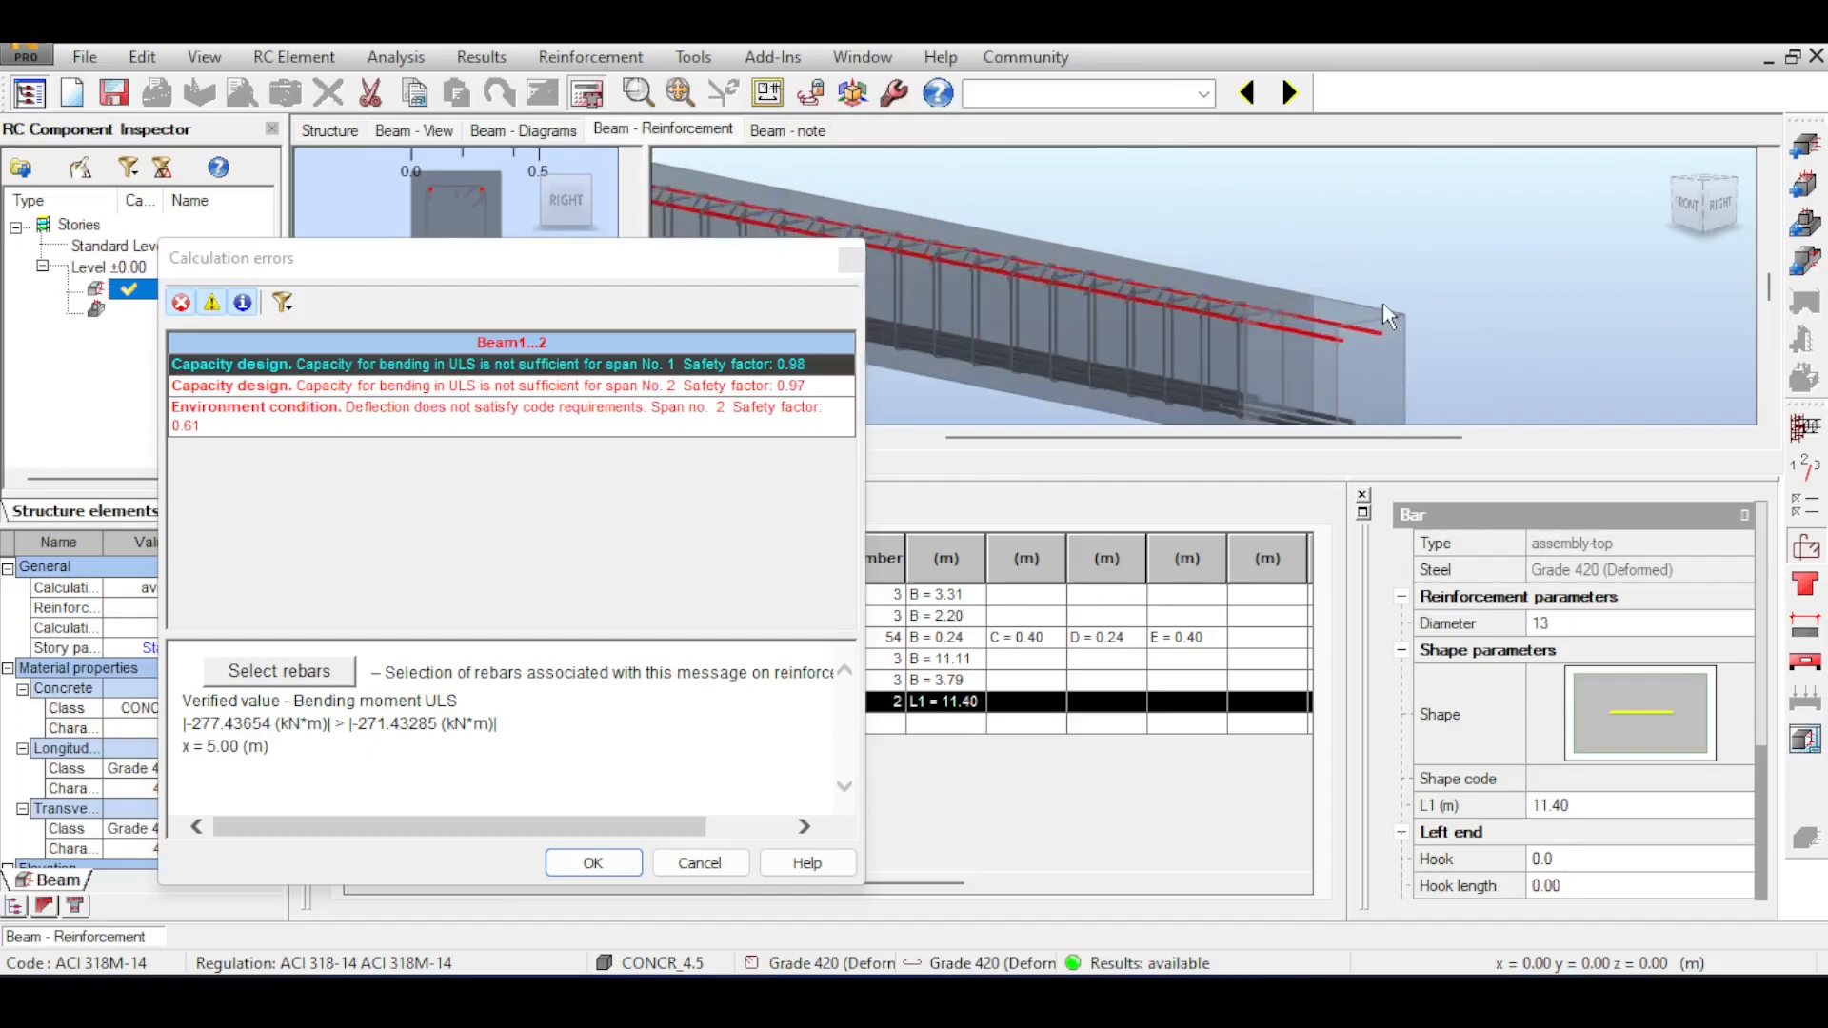
pyautogui.scroll(1, 1384, 303)
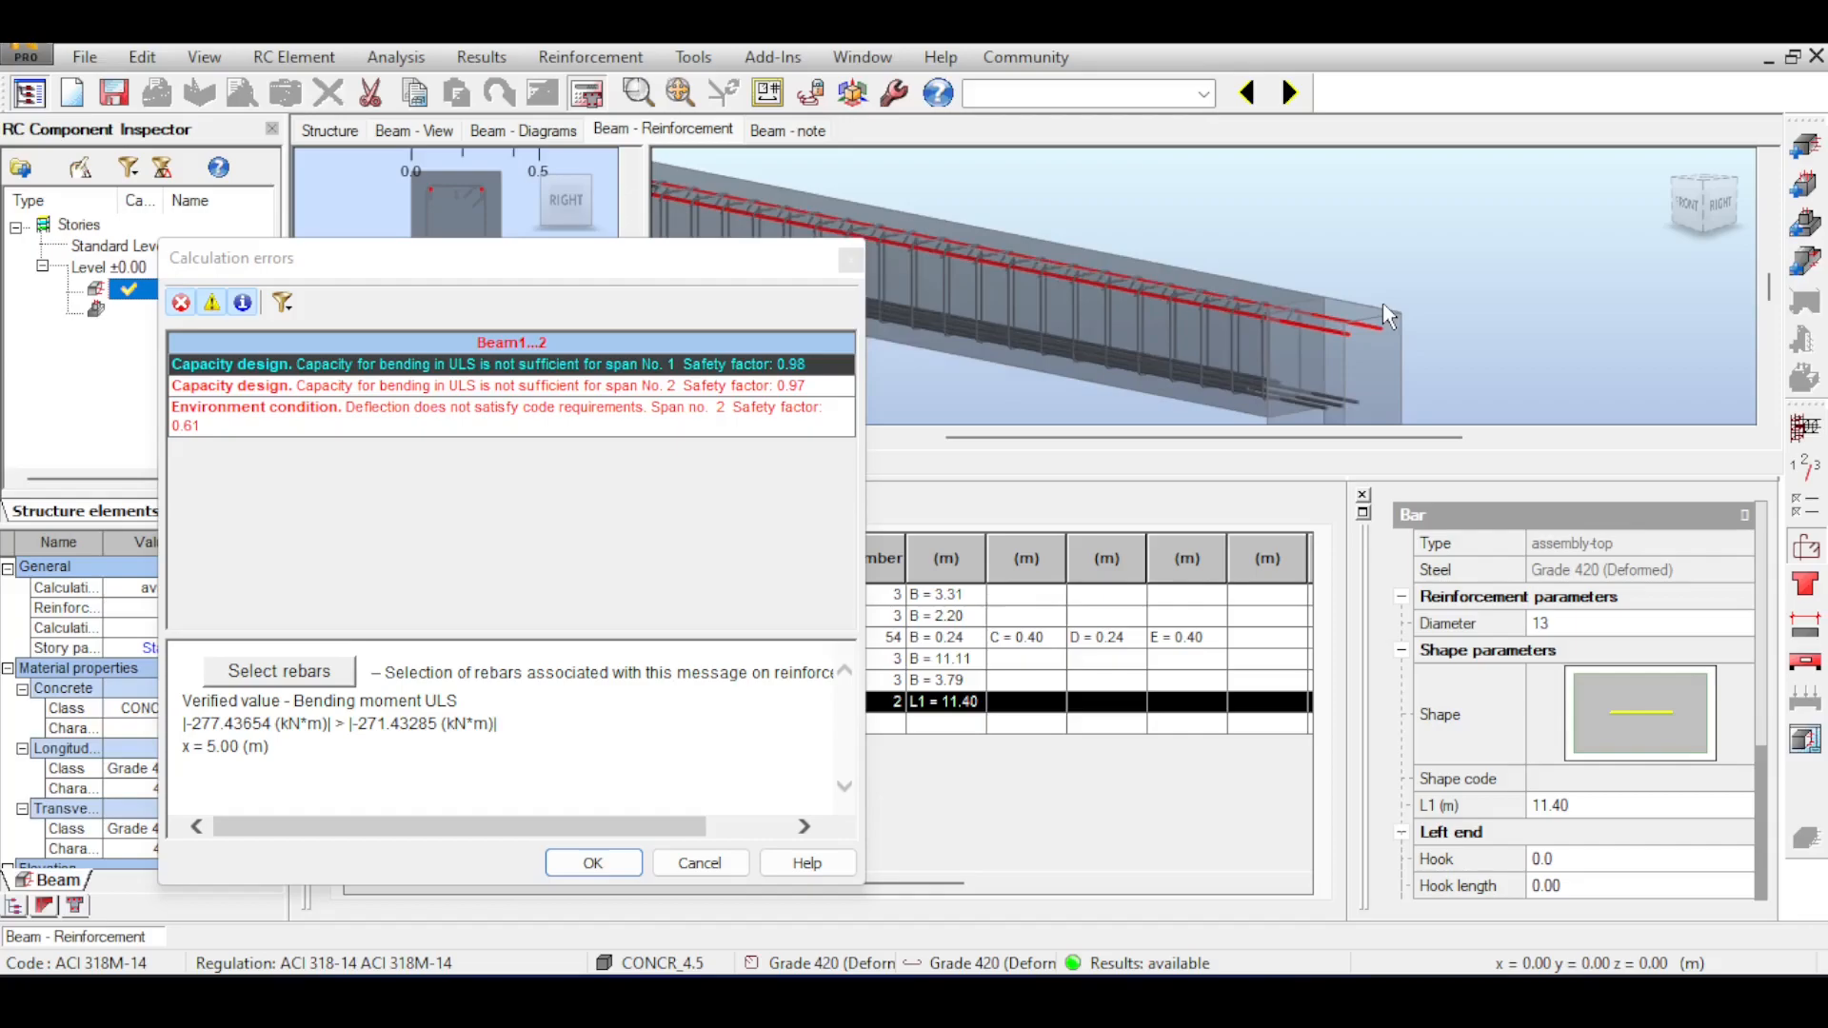
pyautogui.click(850, 263)
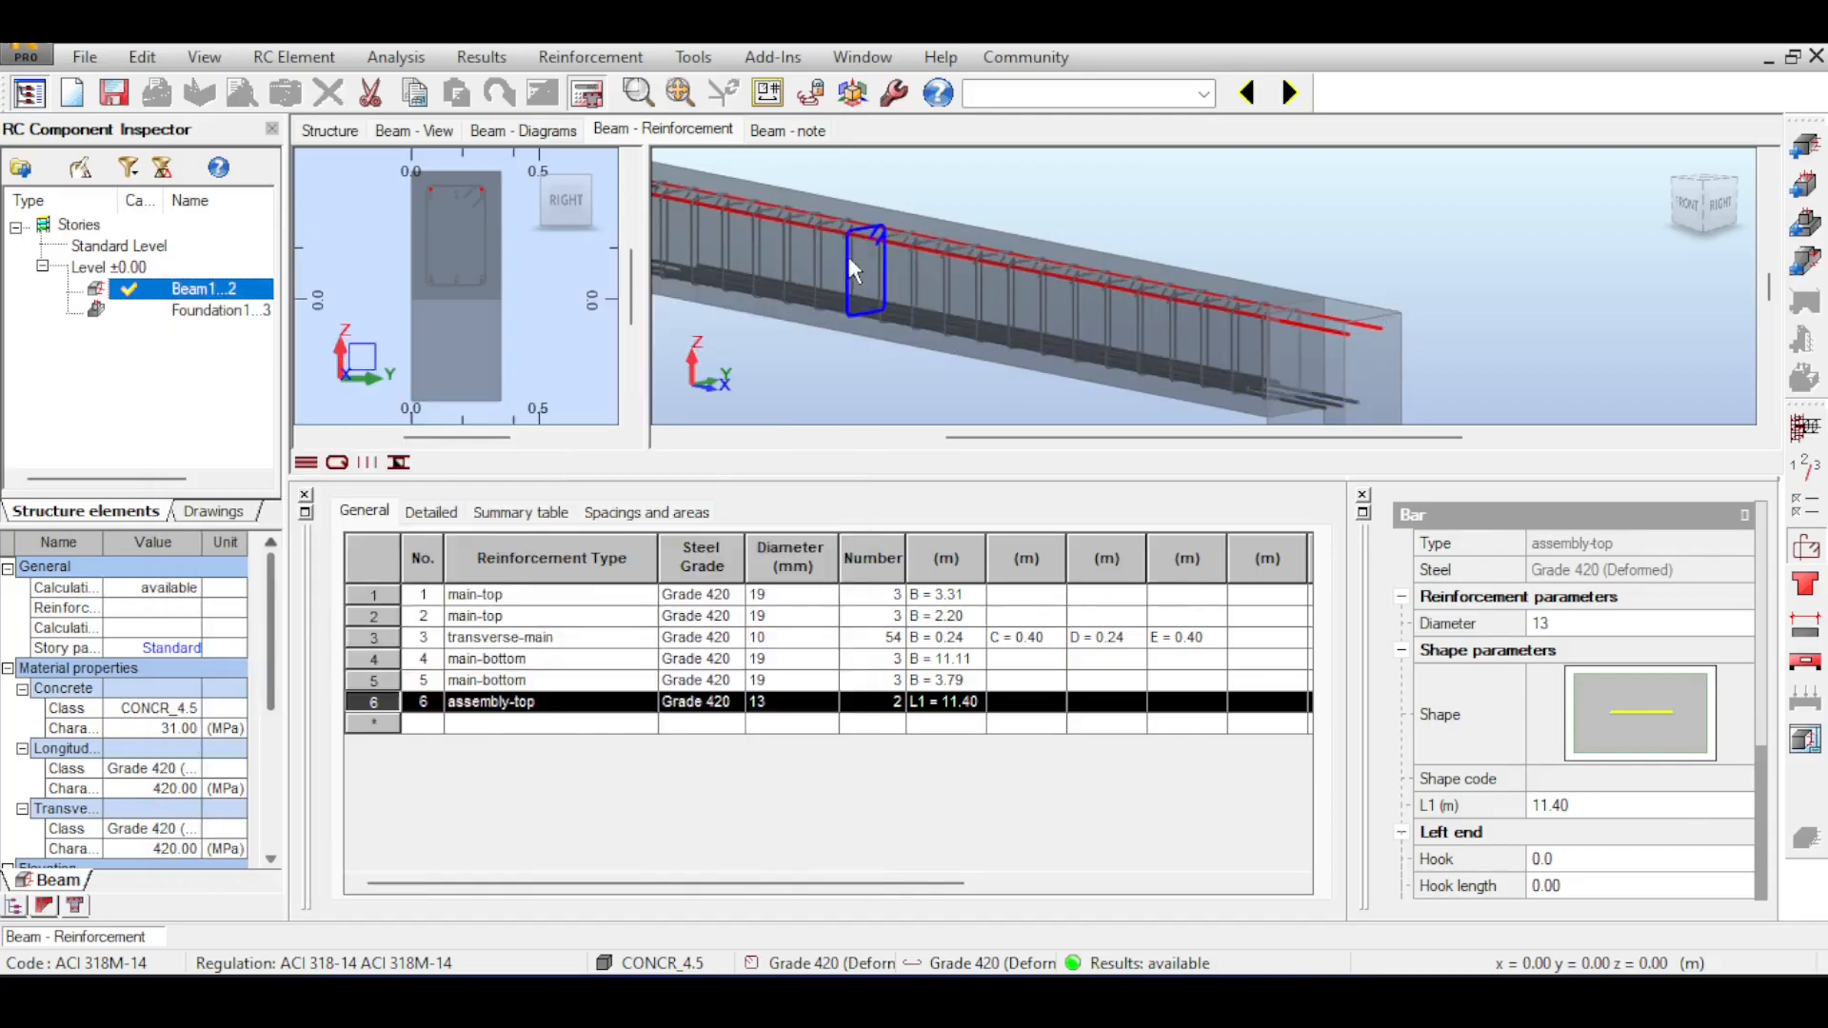
pyautogui.scroll(-3, 1172, 328)
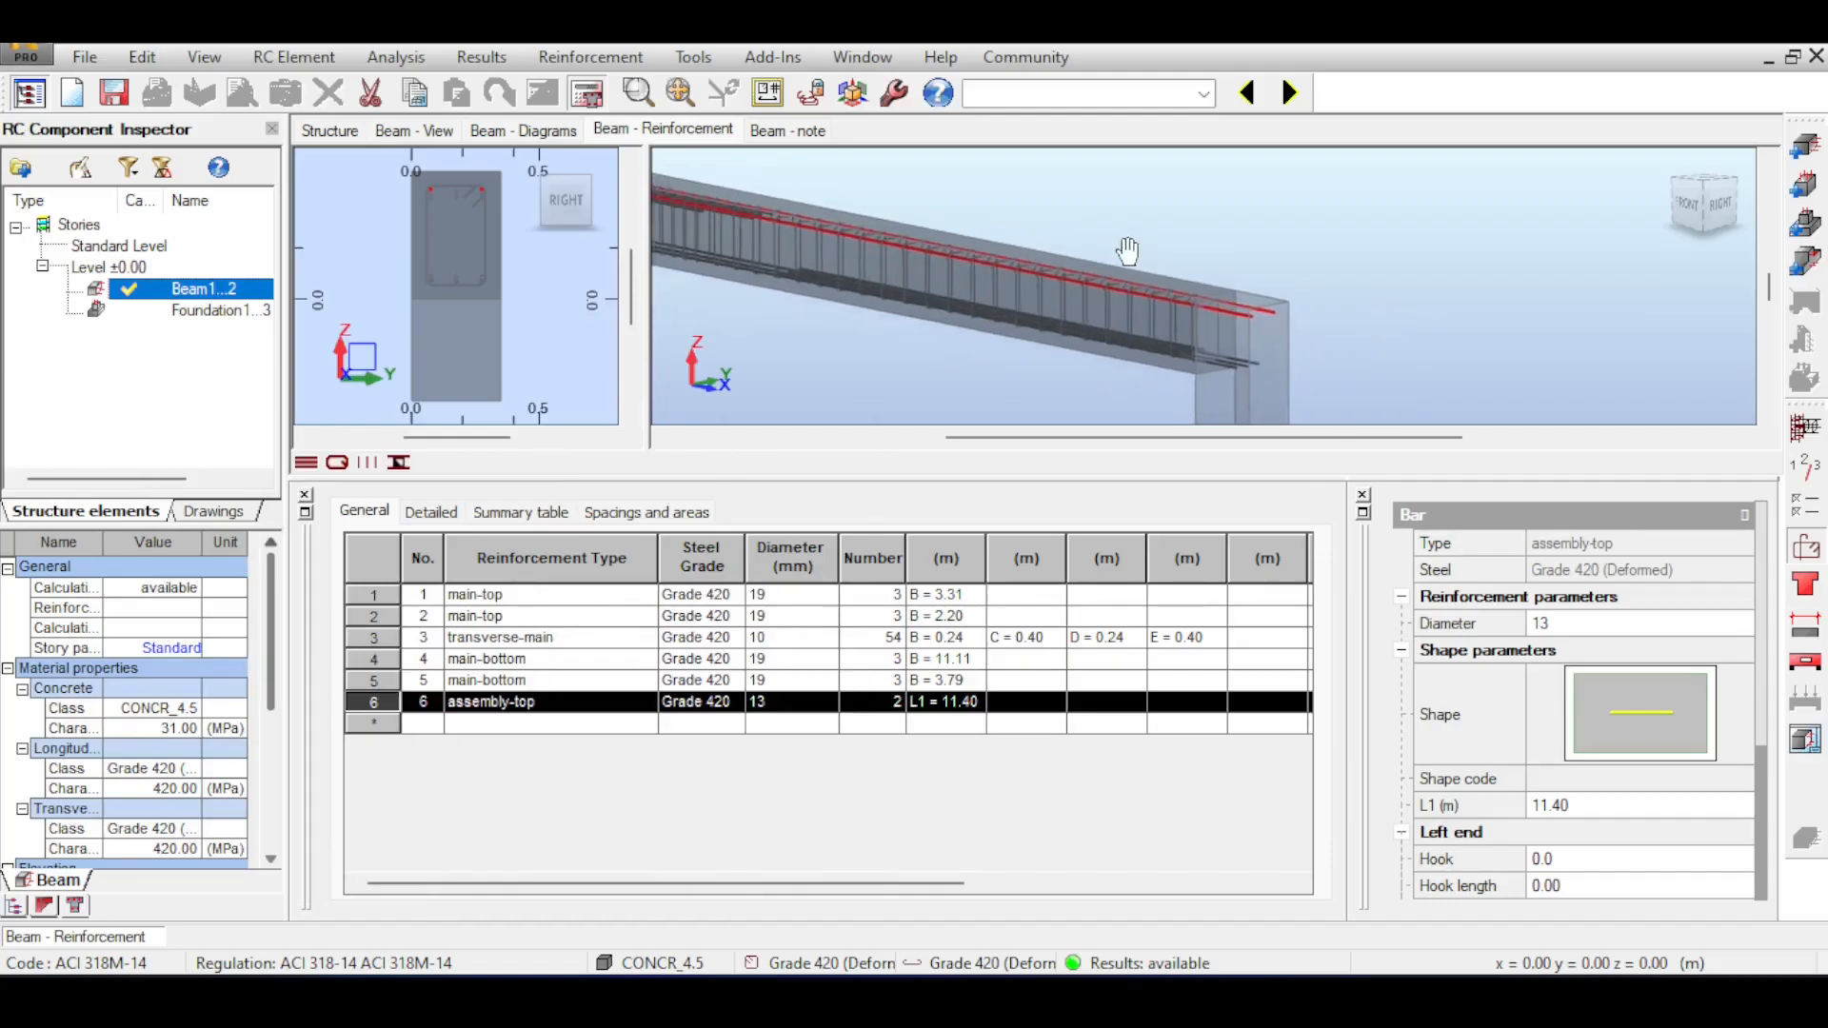
# Set the assembly reinforcement diameter to match the main bars and recalculate the beam.
pyautogui.click(1802, 555)
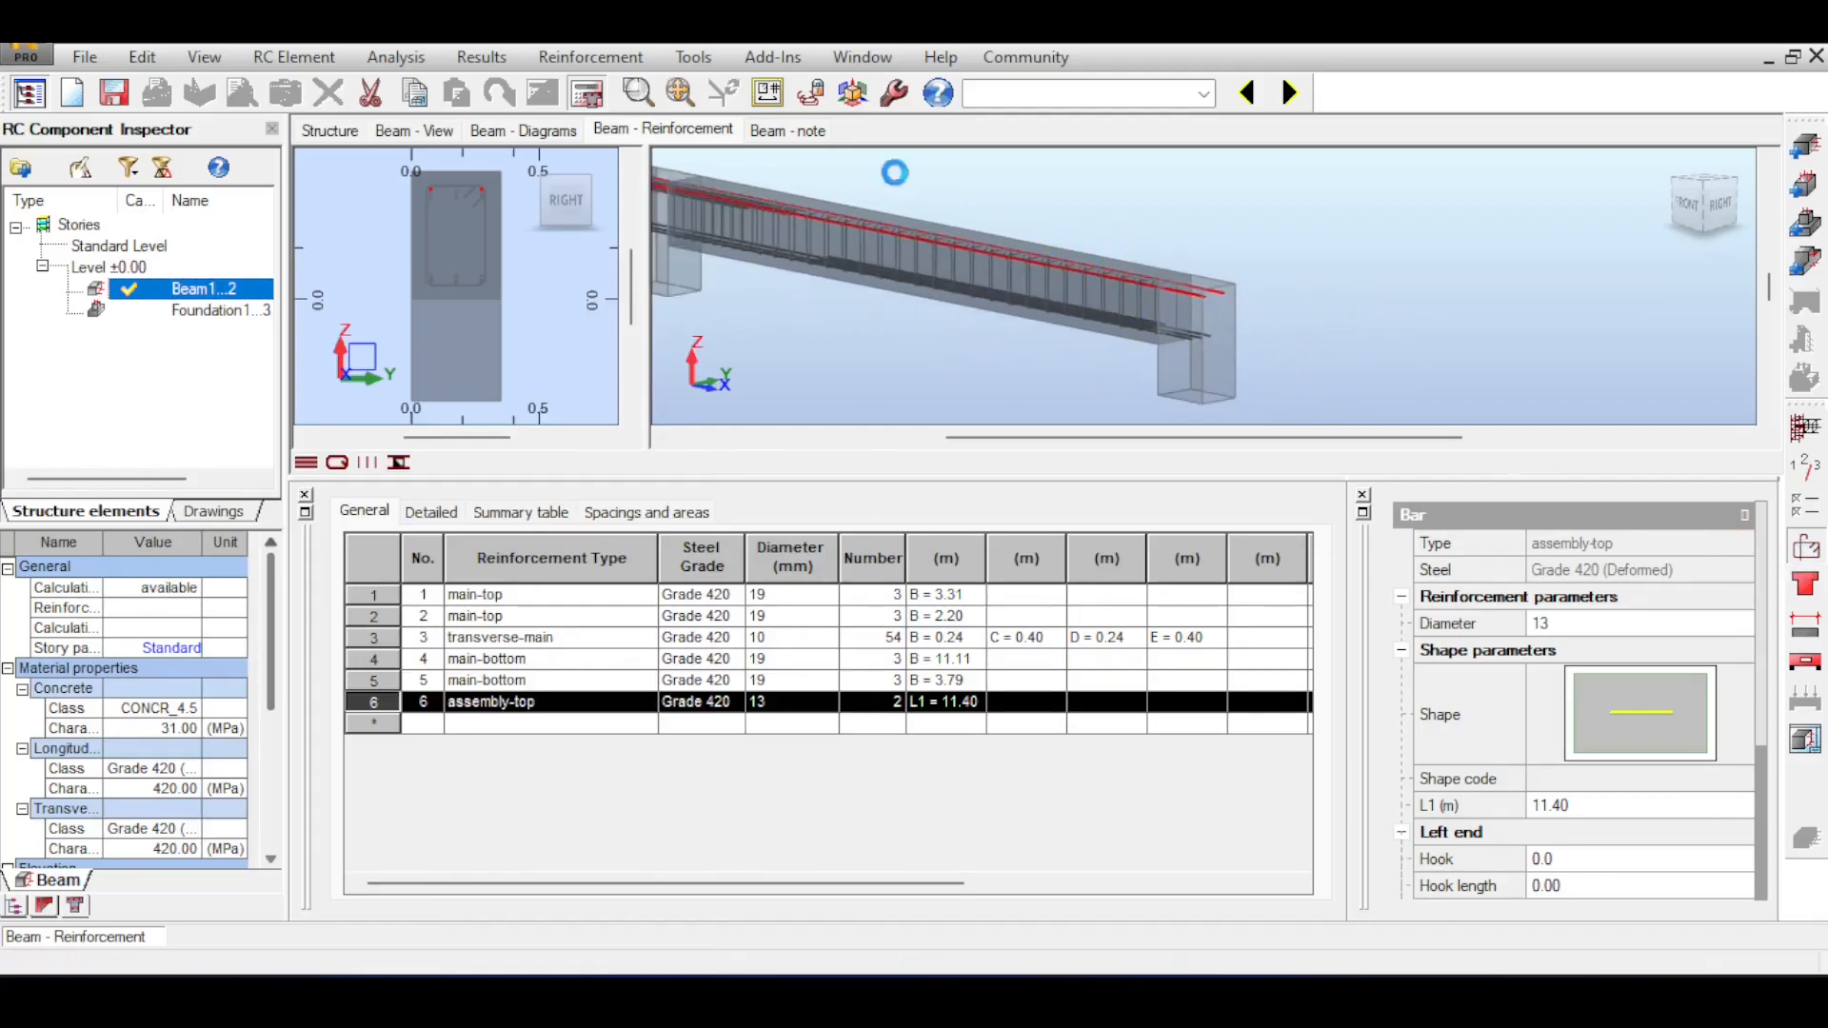
pyautogui.click(958, 103)
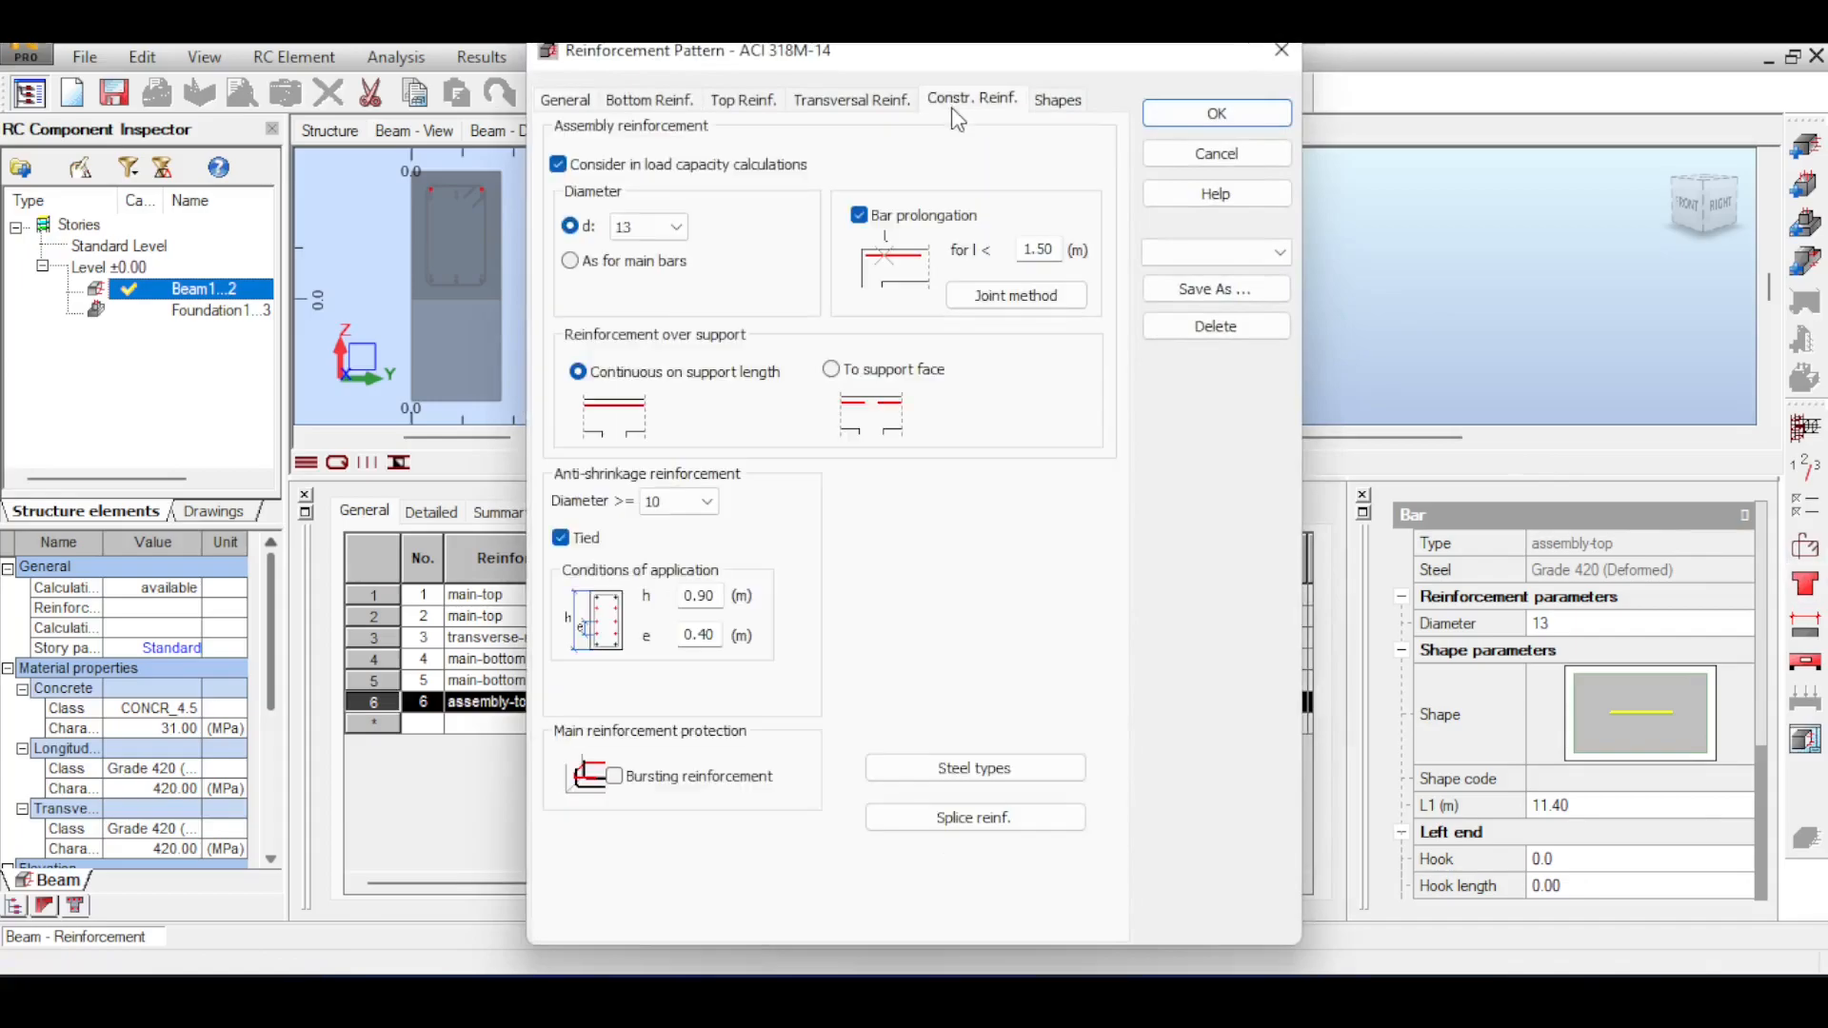
pyautogui.click(572, 262)
pyautogui.click(1216, 114)
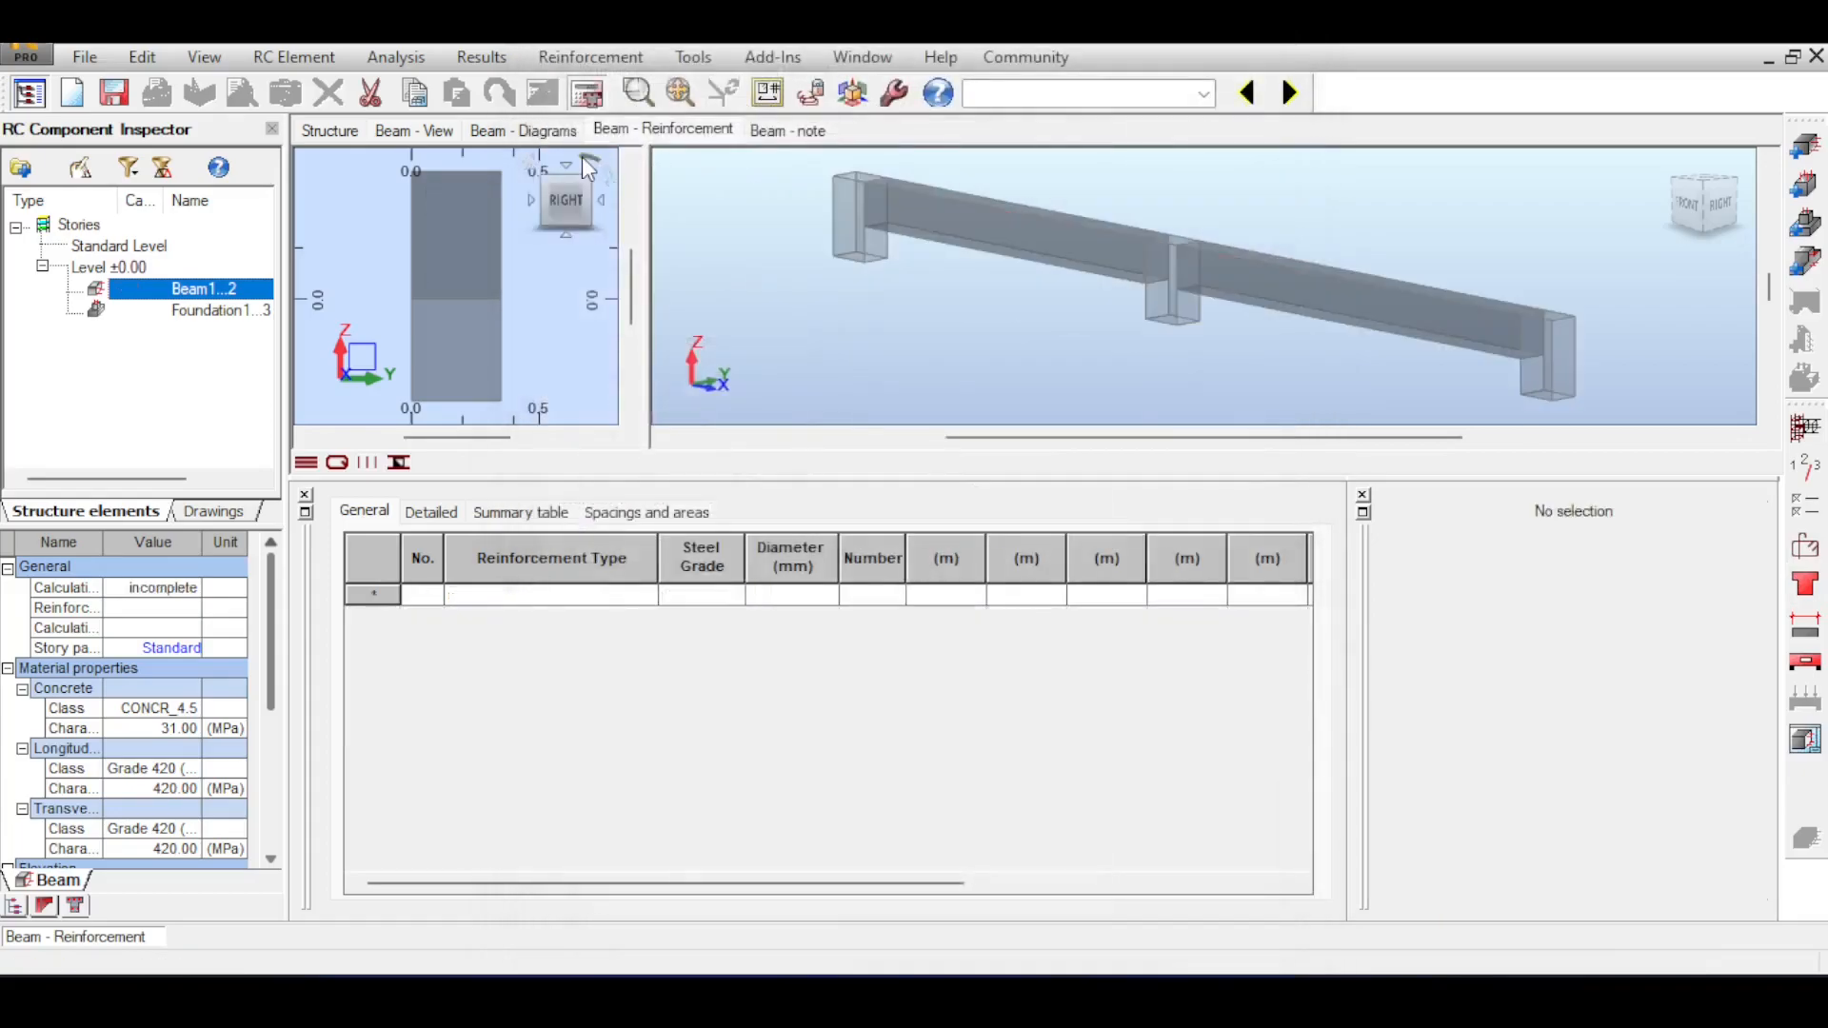
pyautogui.click(587, 92)
pyautogui.click(986, 626)
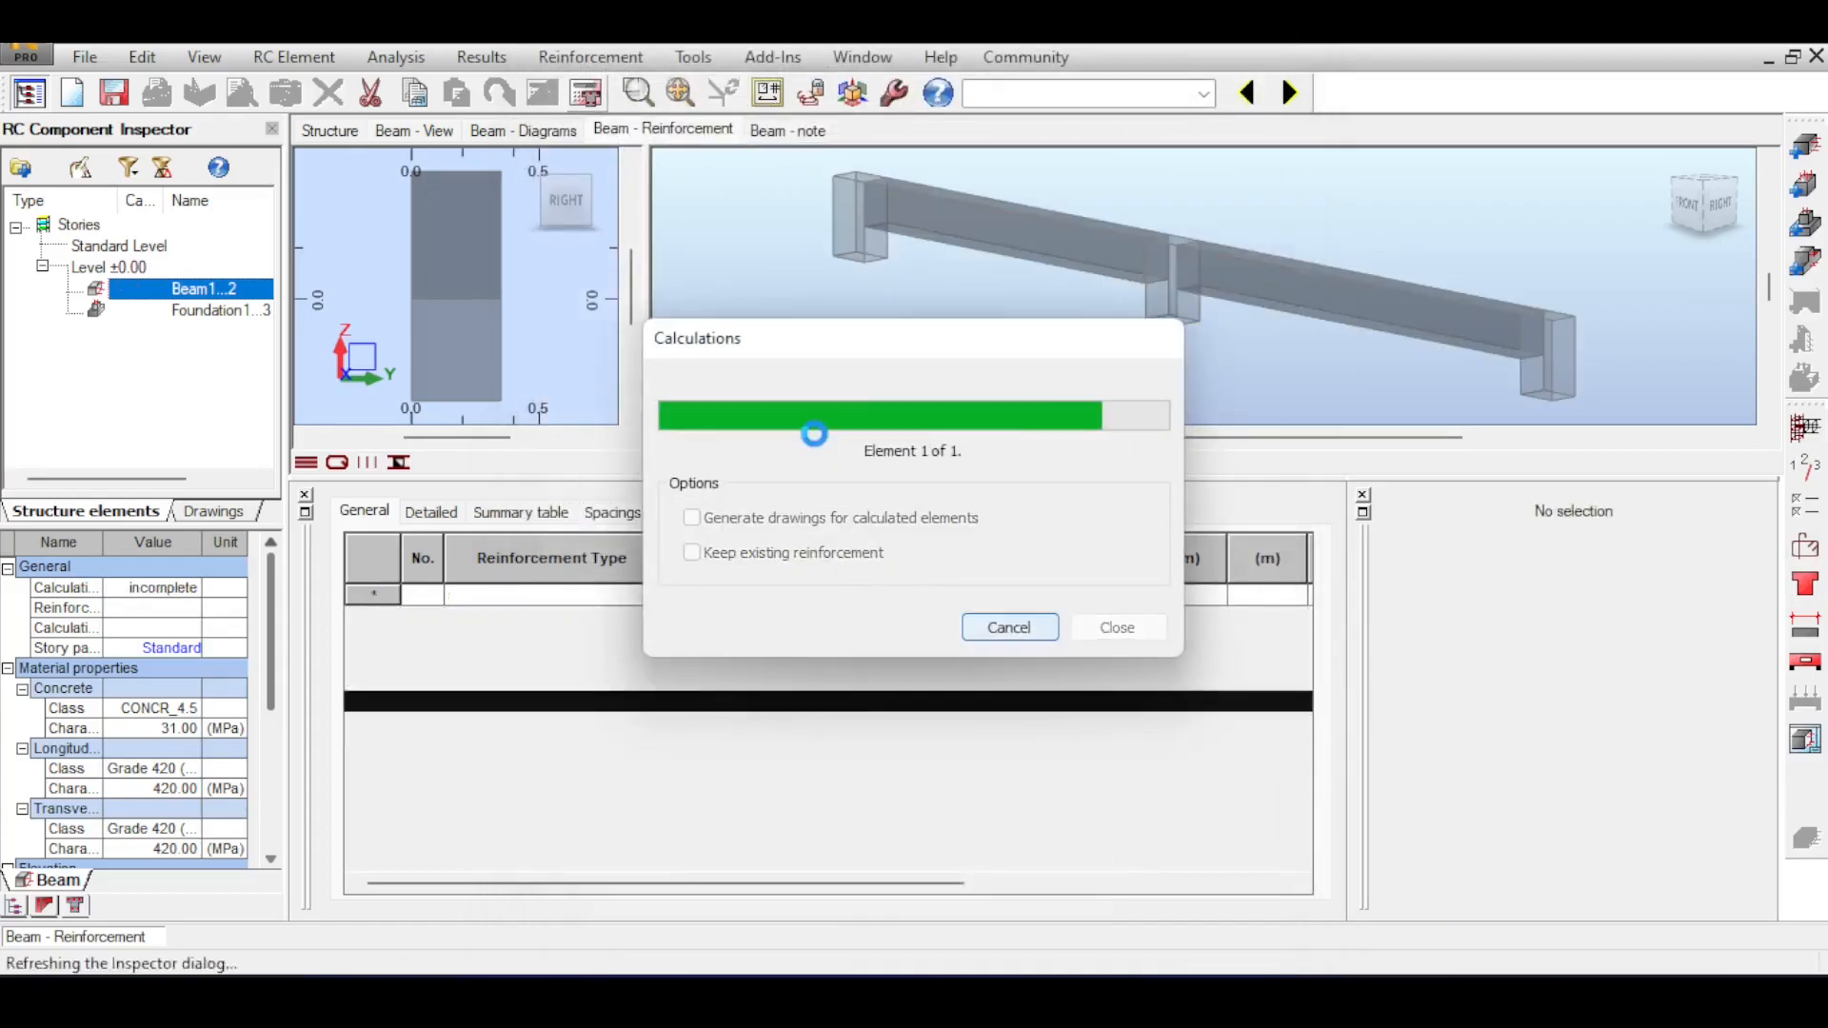
# Move the calculation errors aside and examine the layers of top bars over the middle support.
pyautogui.scroll(3, 1366, 238)
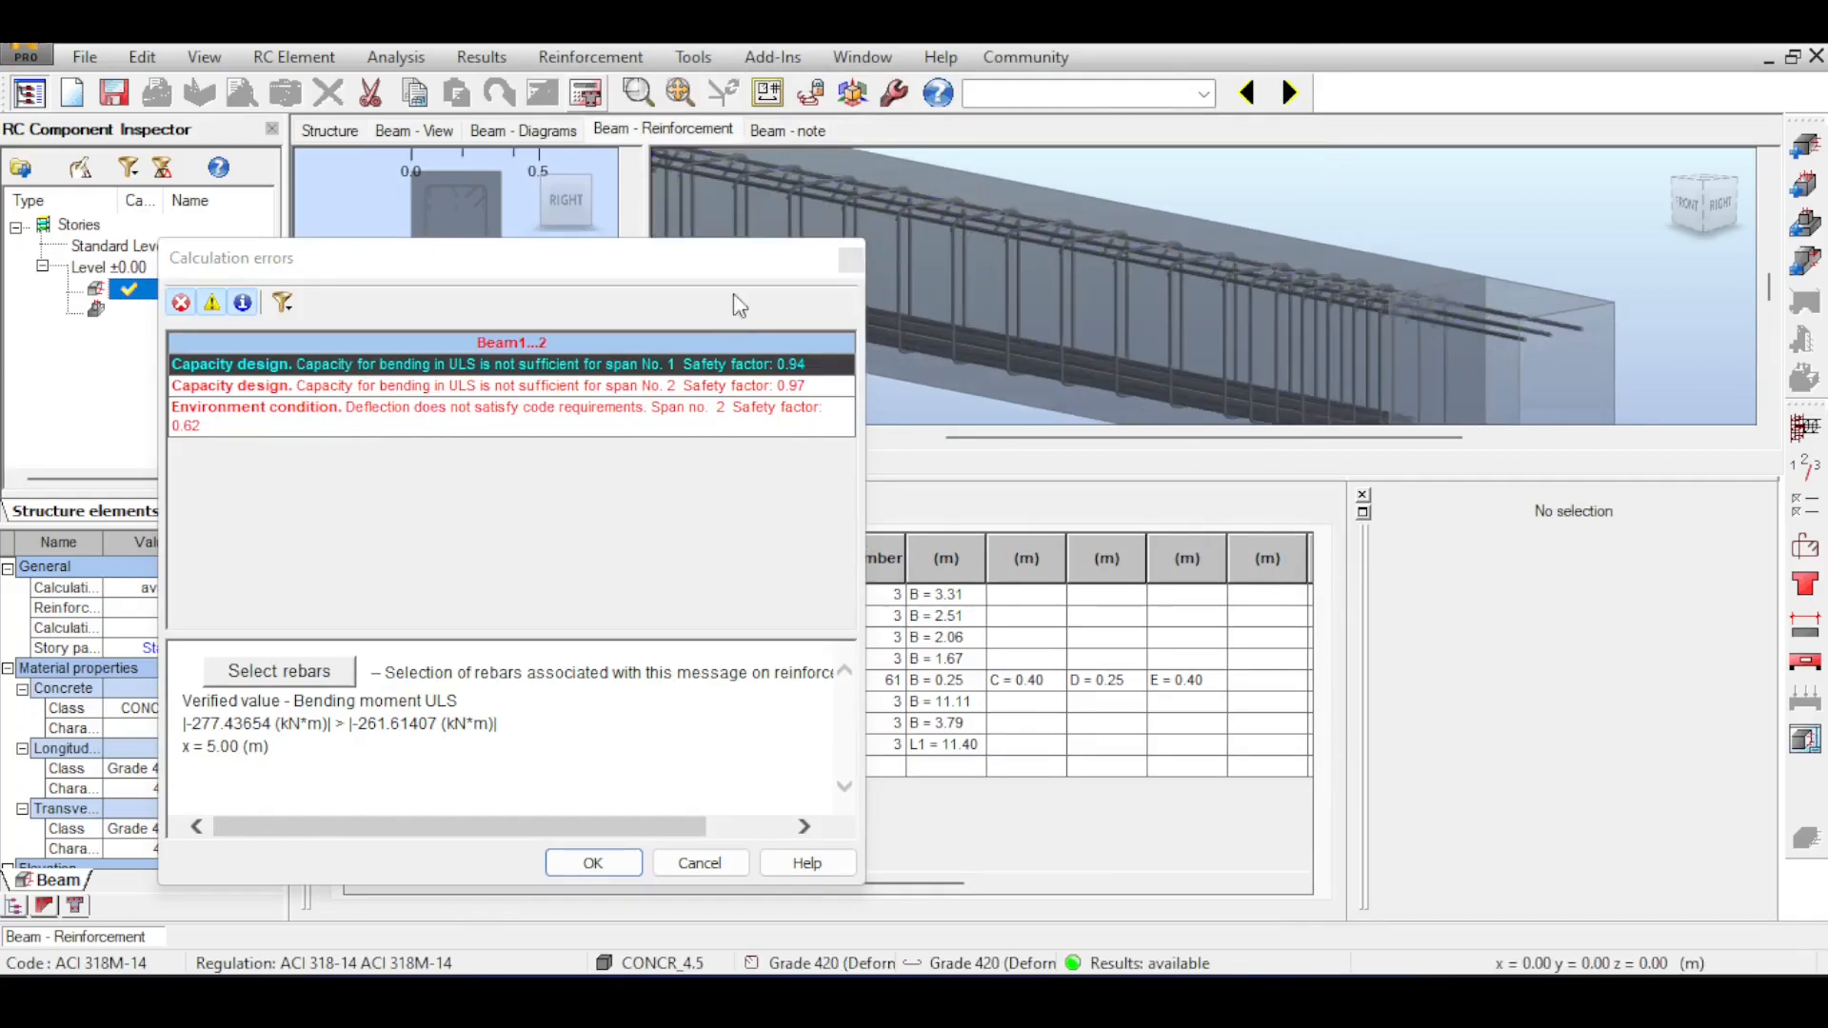
pyautogui.moveTo(705, 249); pyautogui.dragTo(480, 232)
pyautogui.scroll(-3, 1259, 362)
pyautogui.scroll(5, 1259, 363)
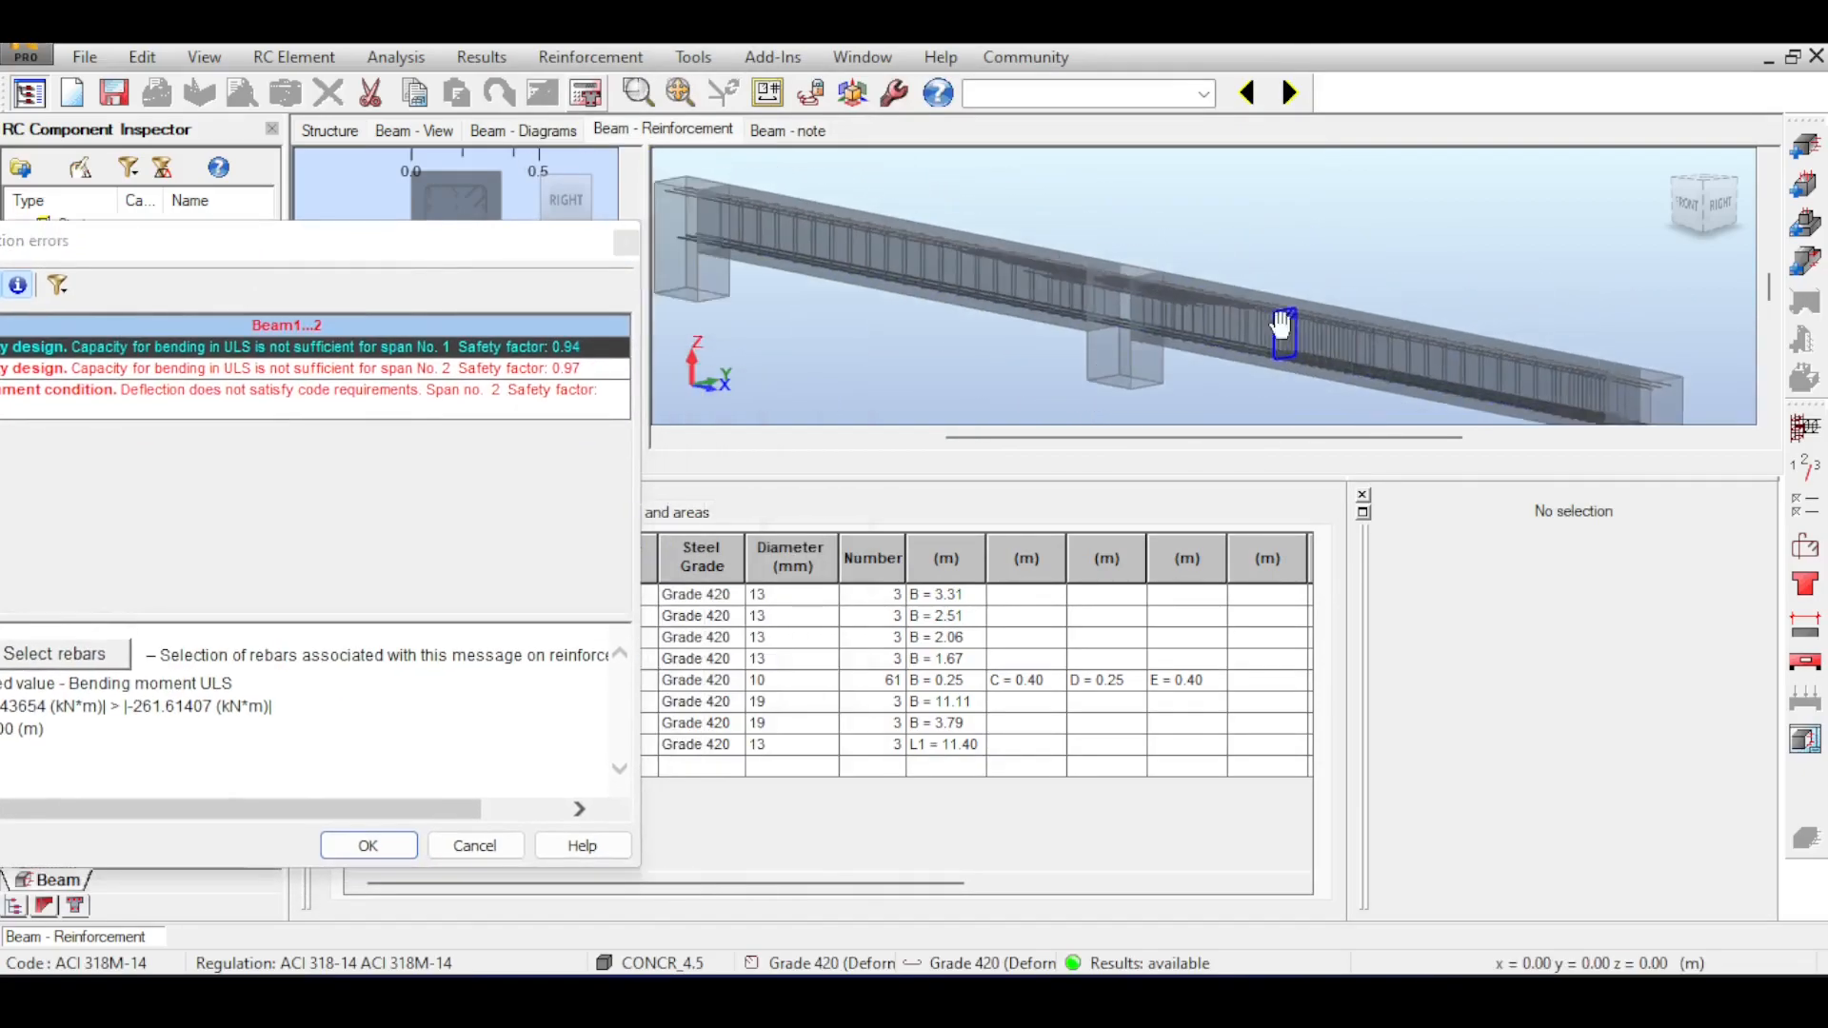
pyautogui.scroll(5, 1133, 363)
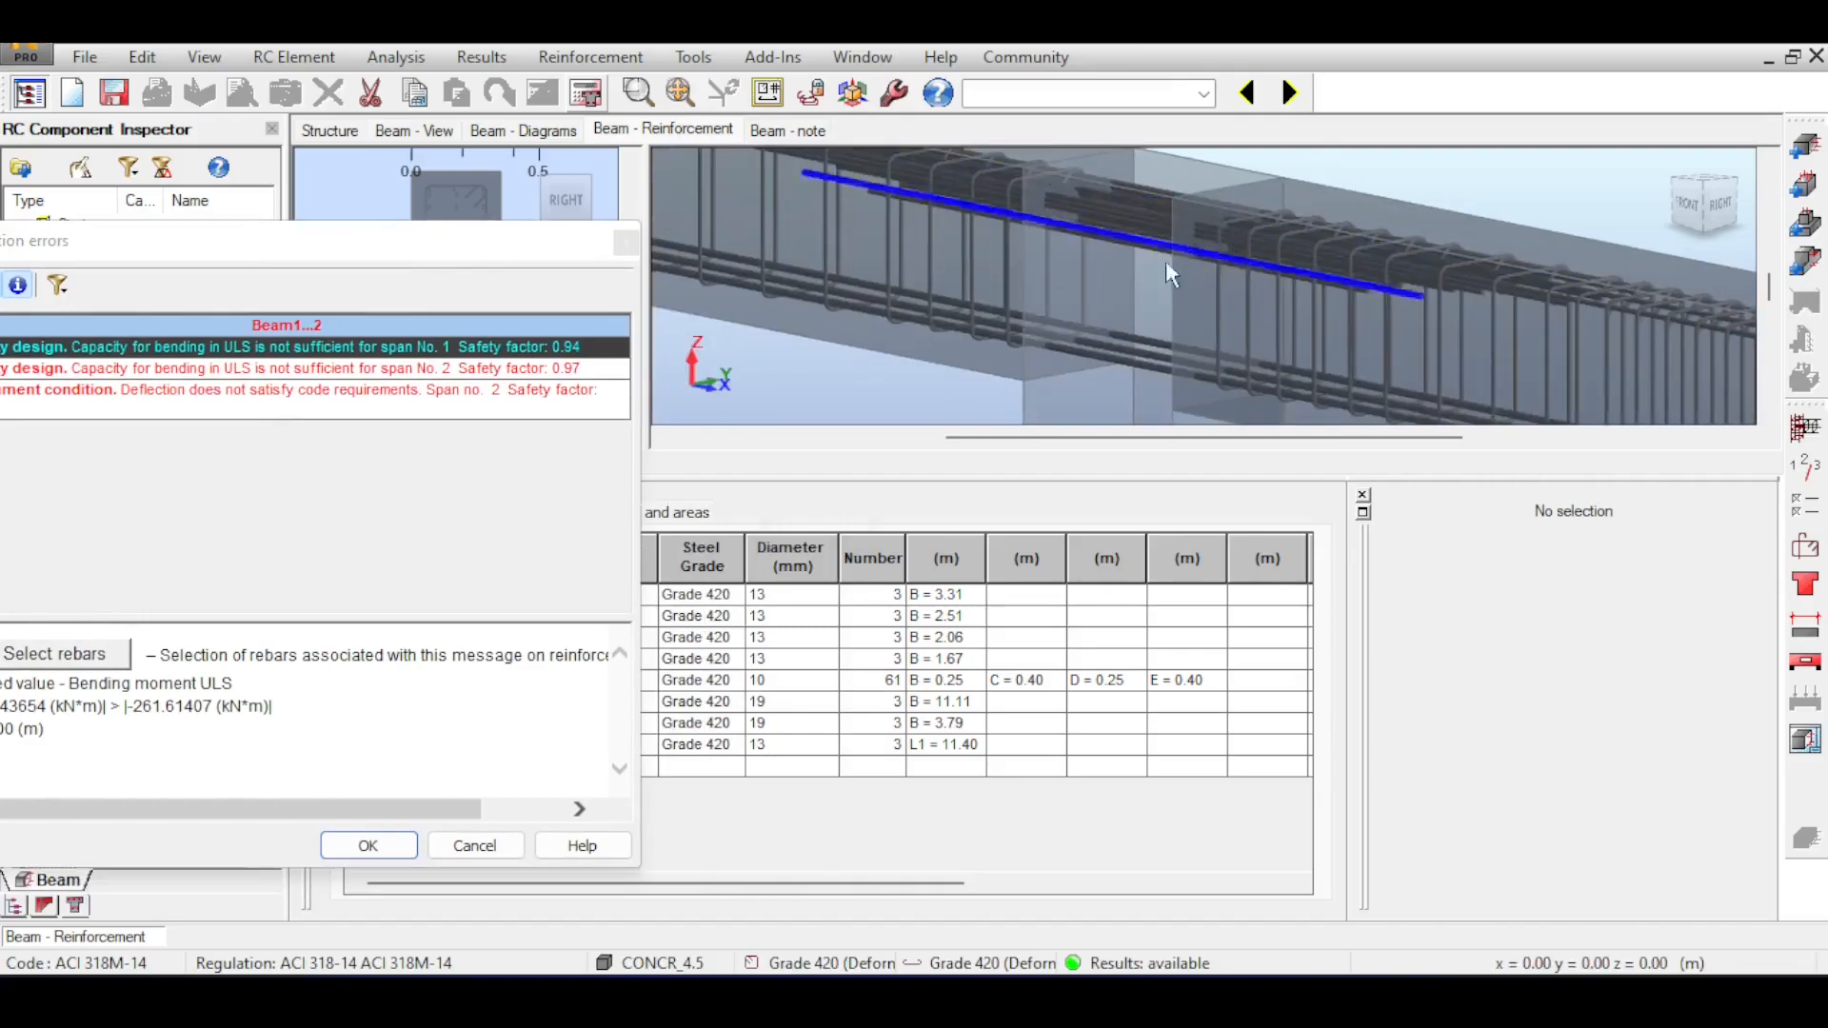
# Examine the layered top bars over the middle support in the 3D view and cross-section, moving the calculation errors aside and dismissing them.
pyautogui.scroll(-3, 1264, 225)
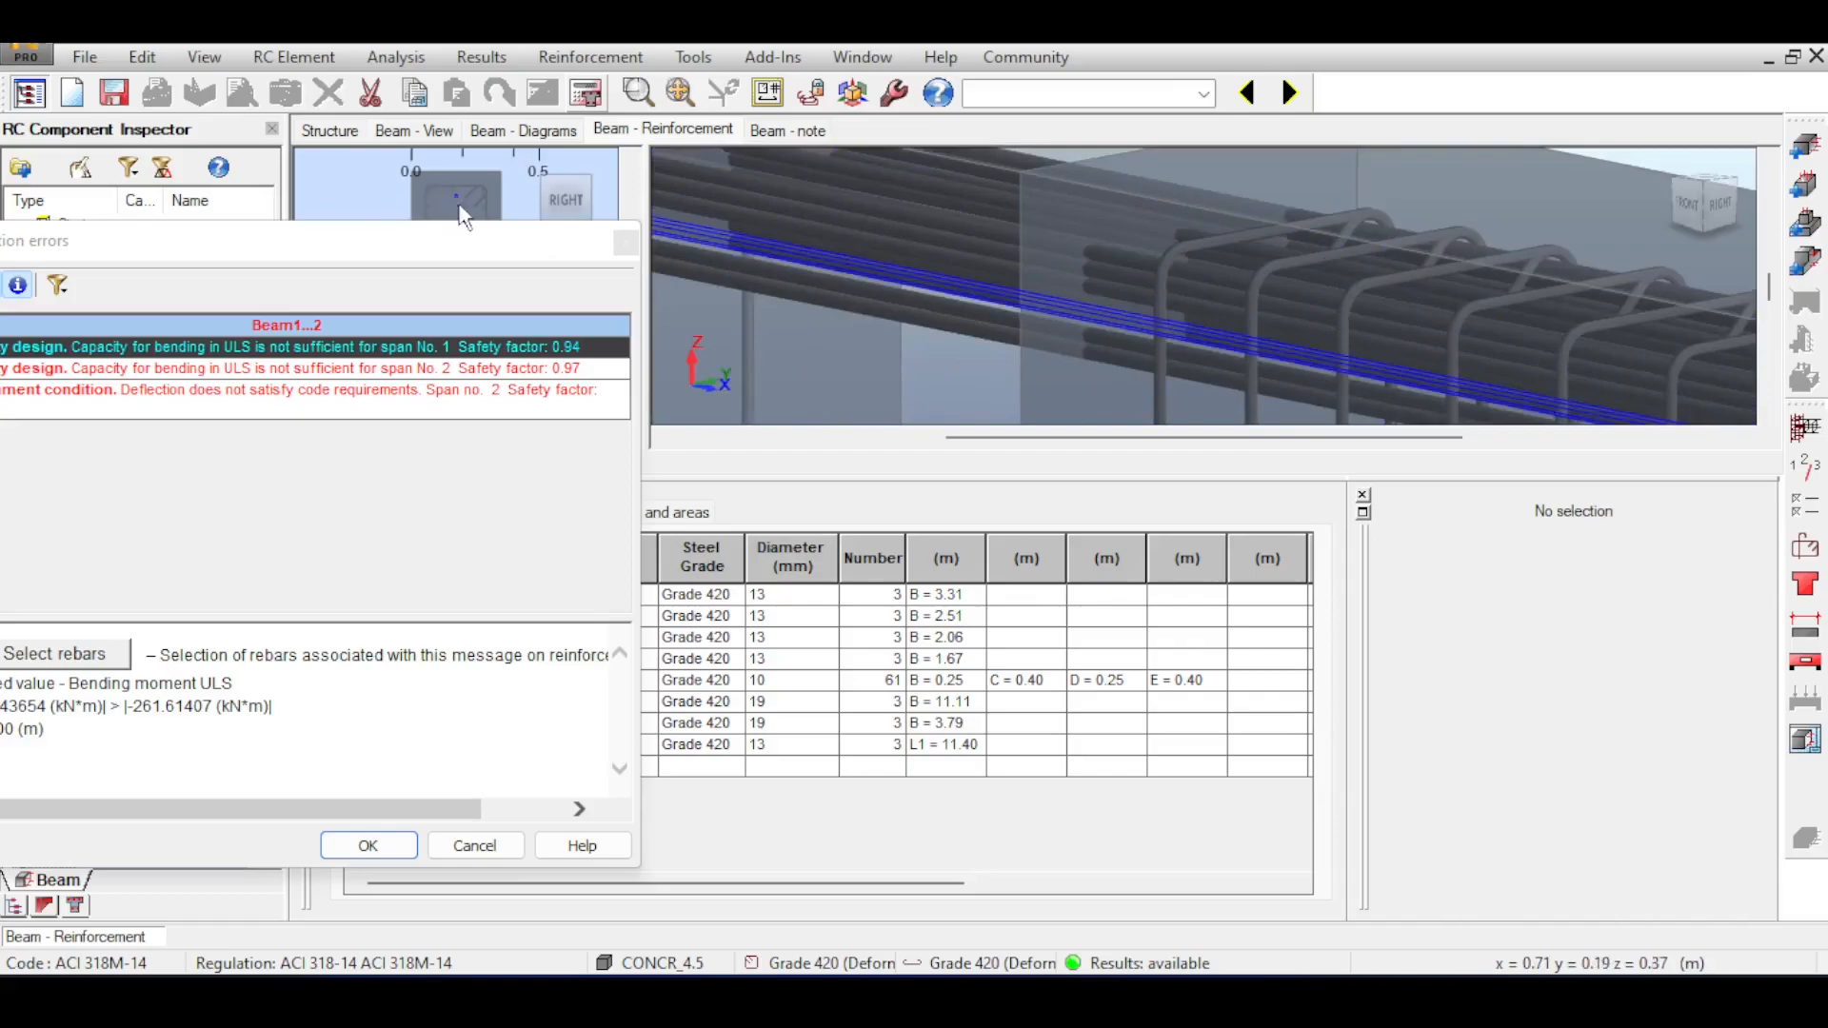
pyautogui.moveTo(438, 233); pyautogui.dragTo(738, 433)
pyautogui.scroll(7, 438, 212)
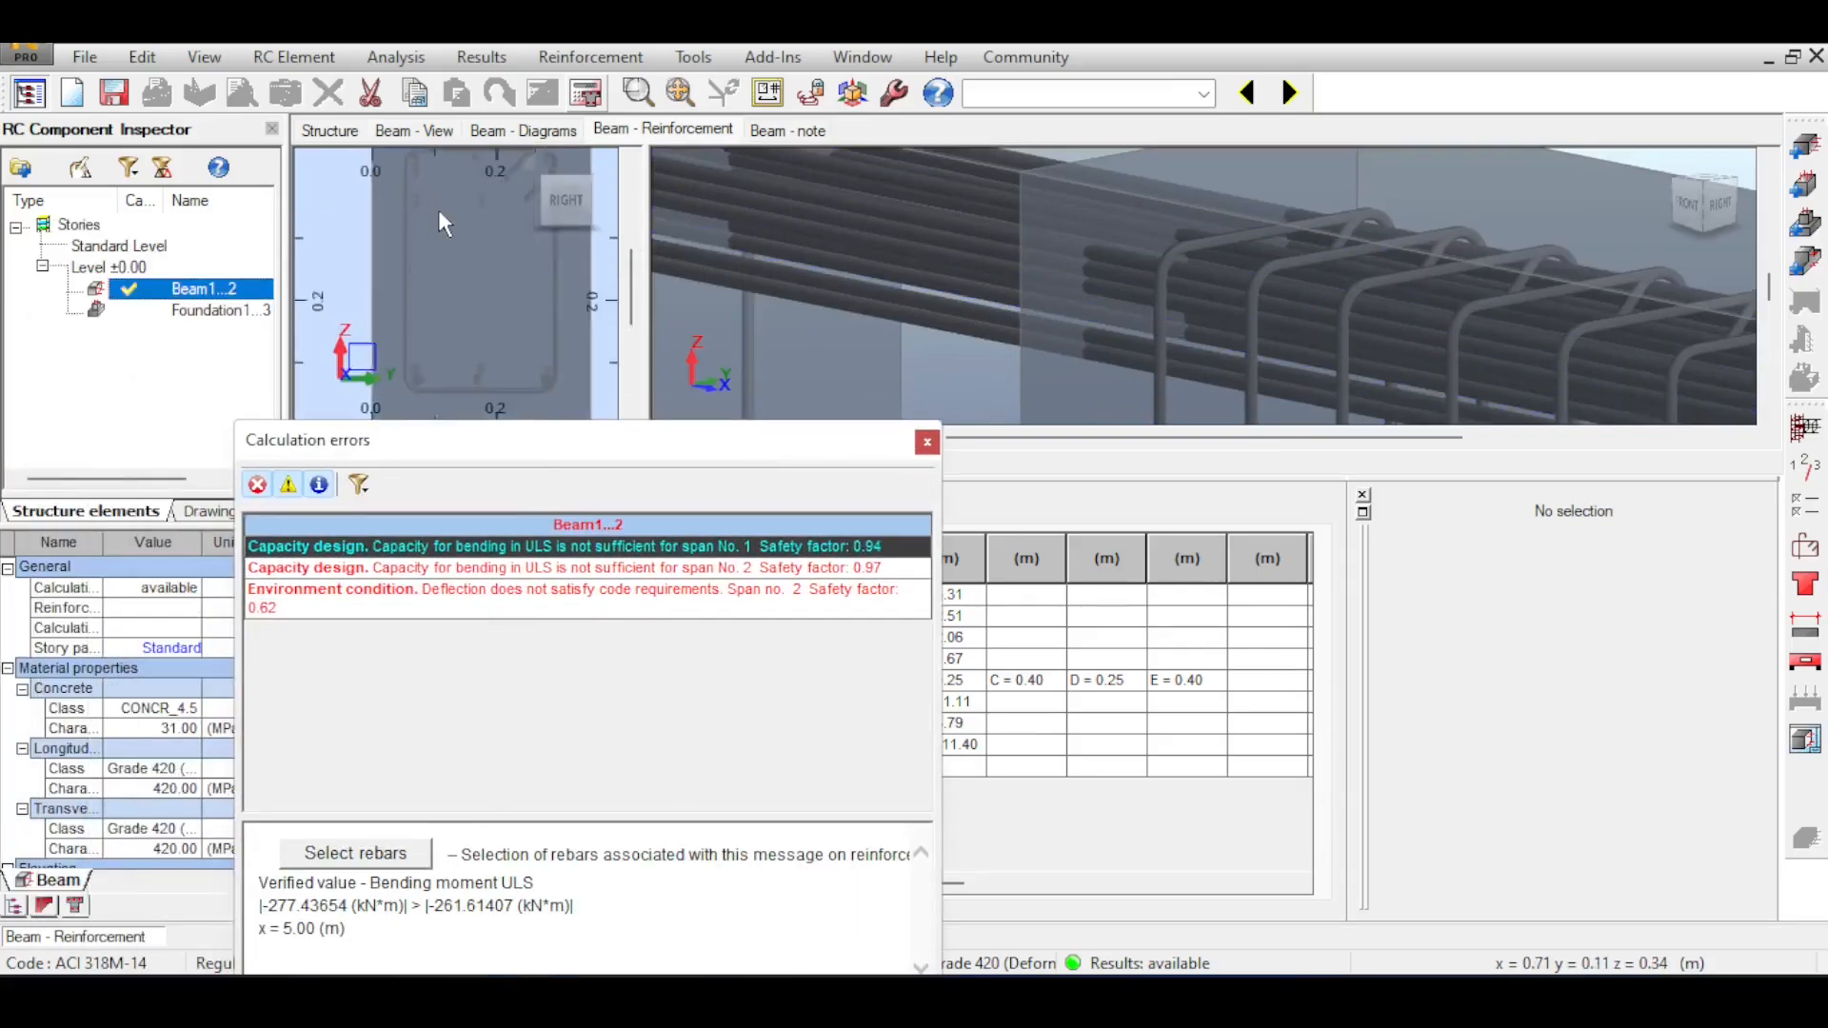
pyautogui.scroll(-1, 466, 240)
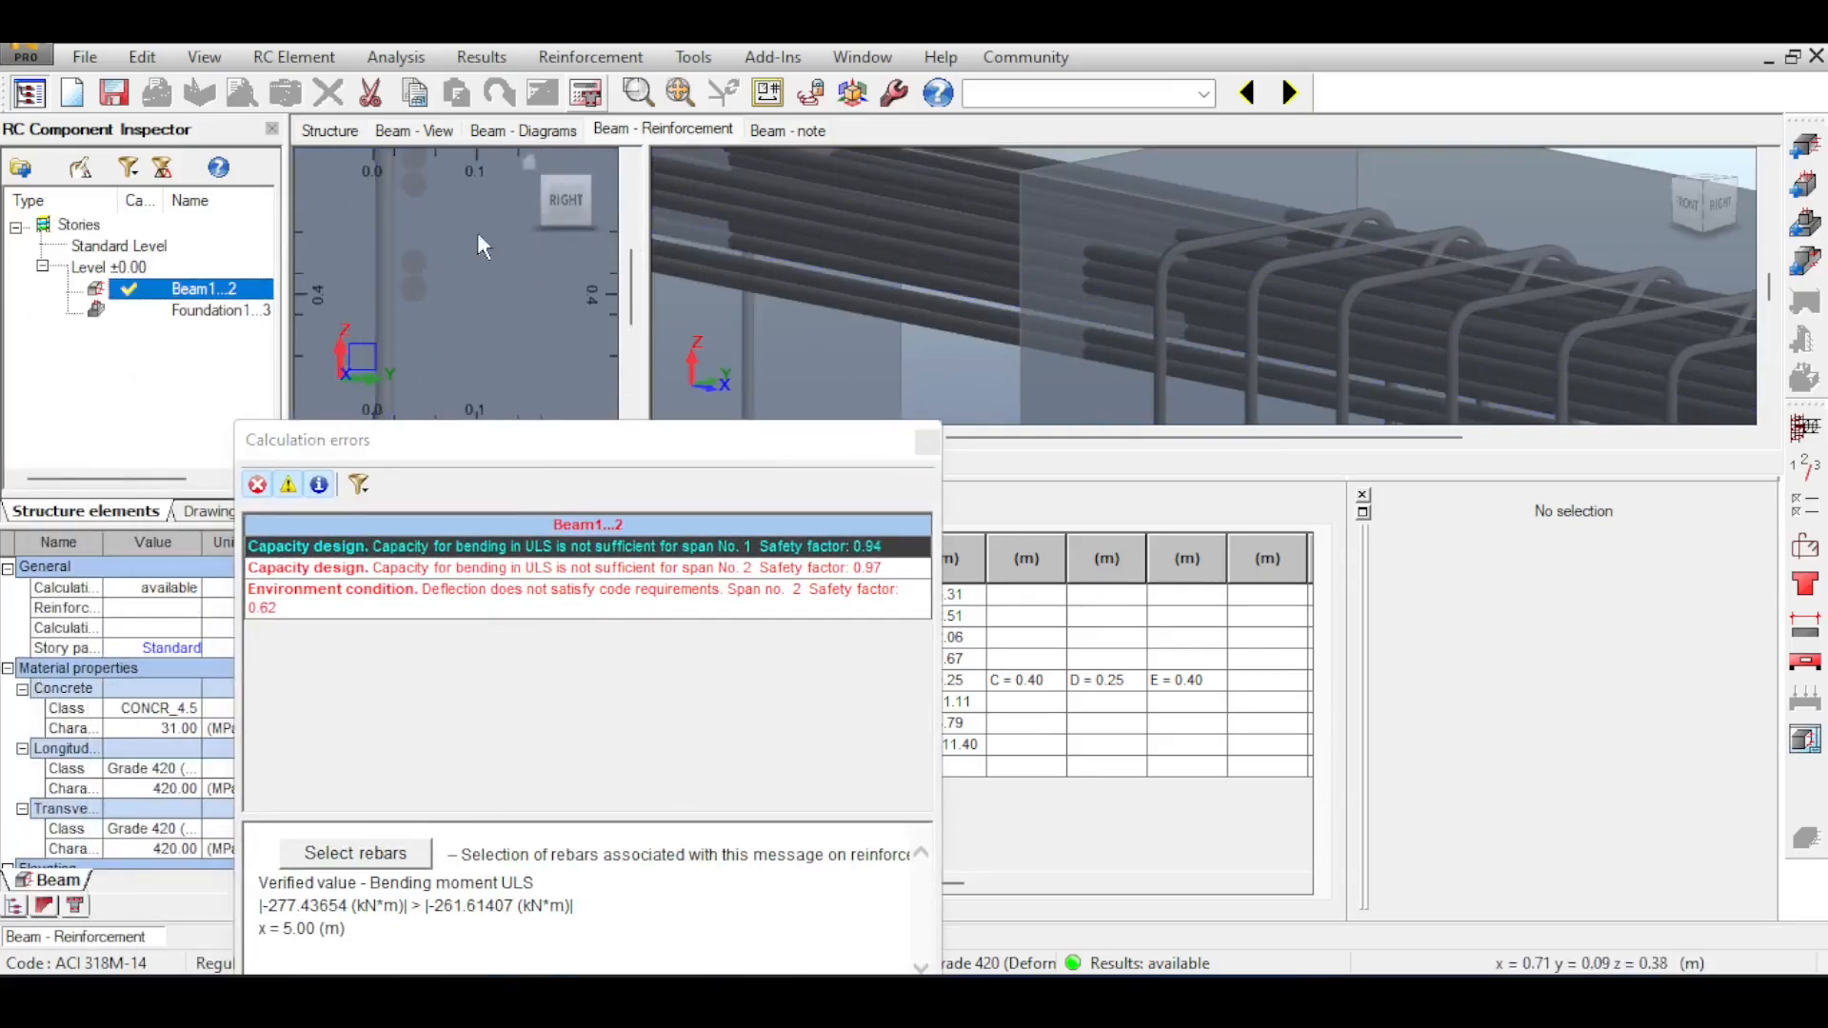
pyautogui.scroll(-6, 1106, 272)
pyautogui.scroll(-2, 1265, 279)
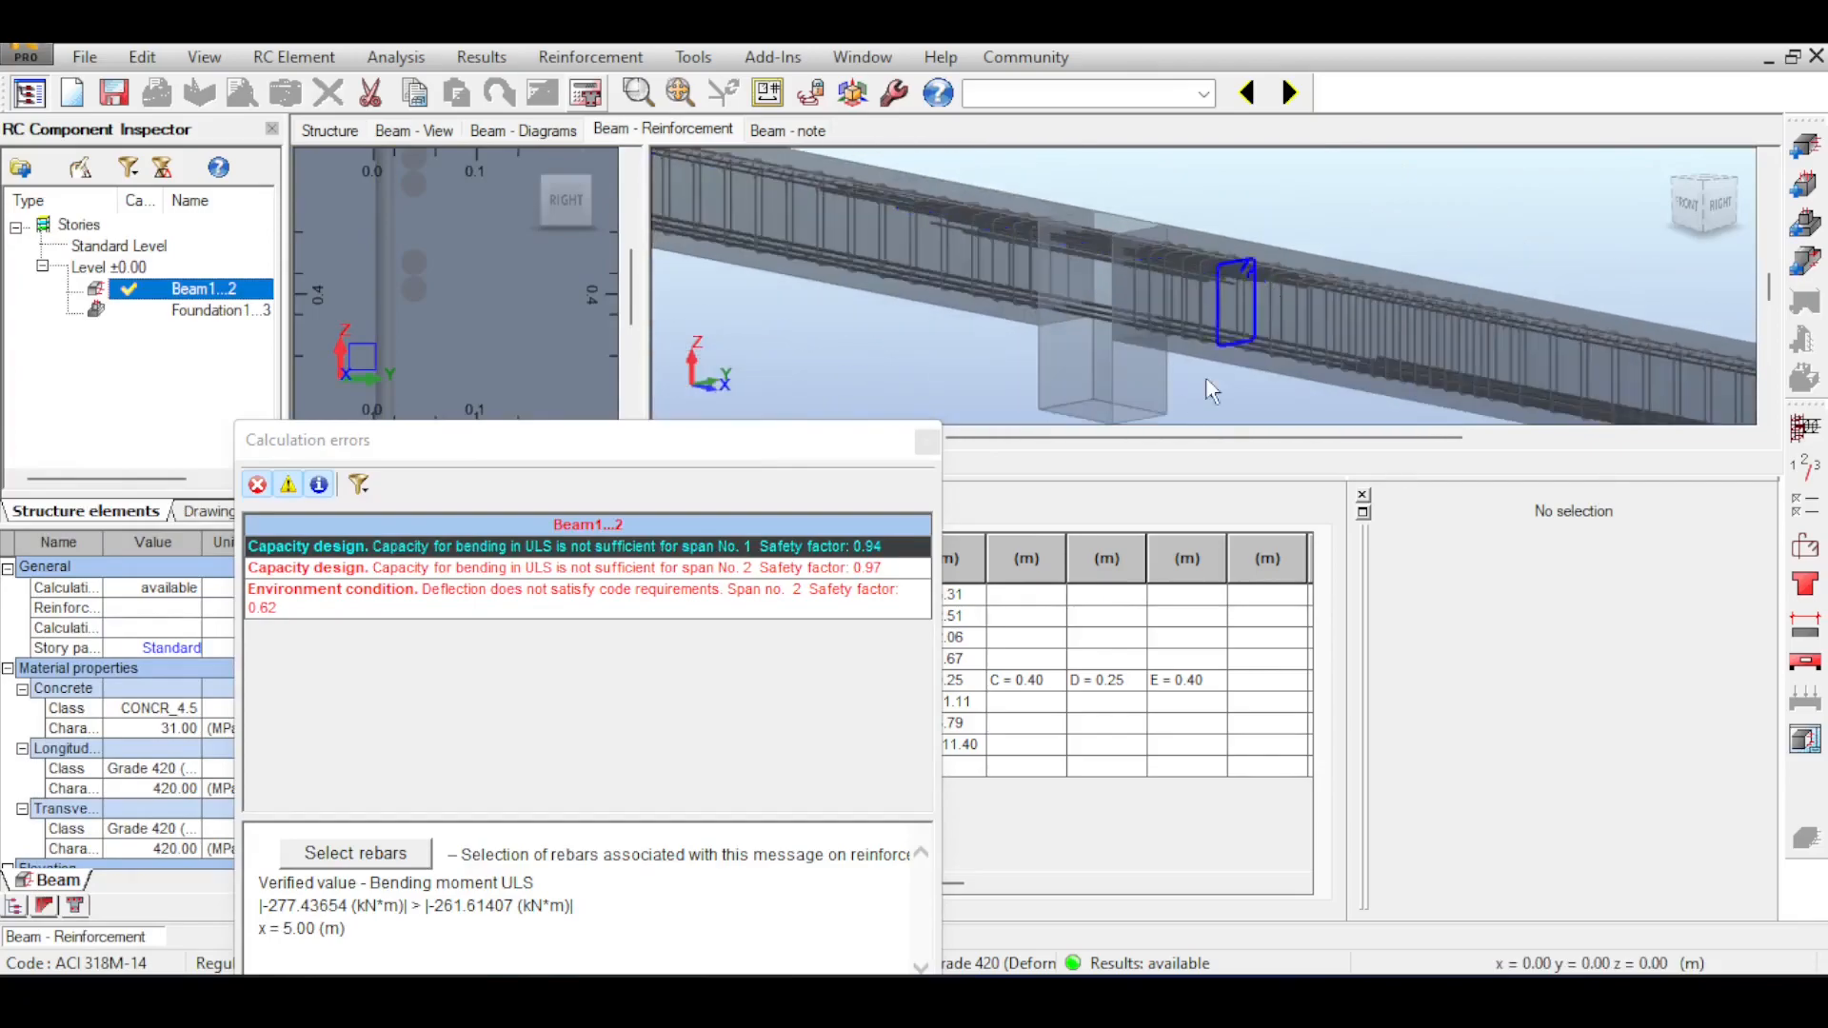
pyautogui.moveTo(884, 458); pyautogui.dragTo(807, 283)
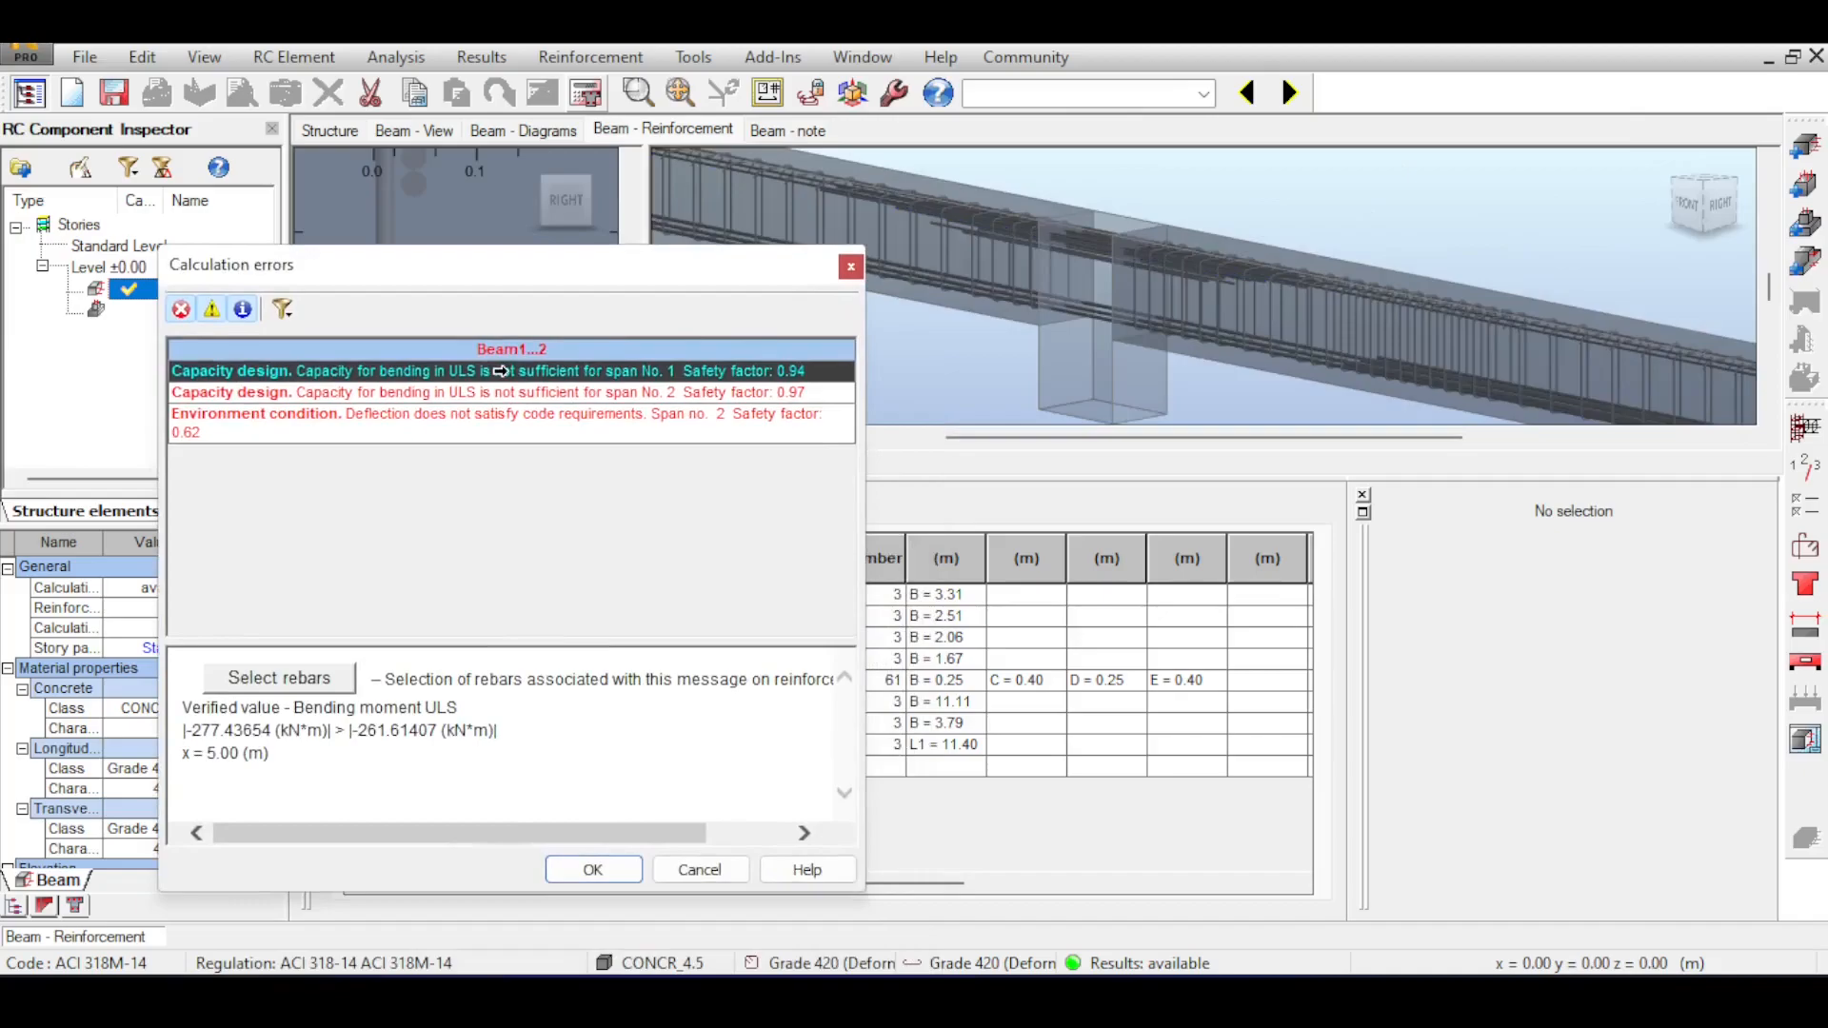
pyautogui.scroll(-5, 1323, 303)
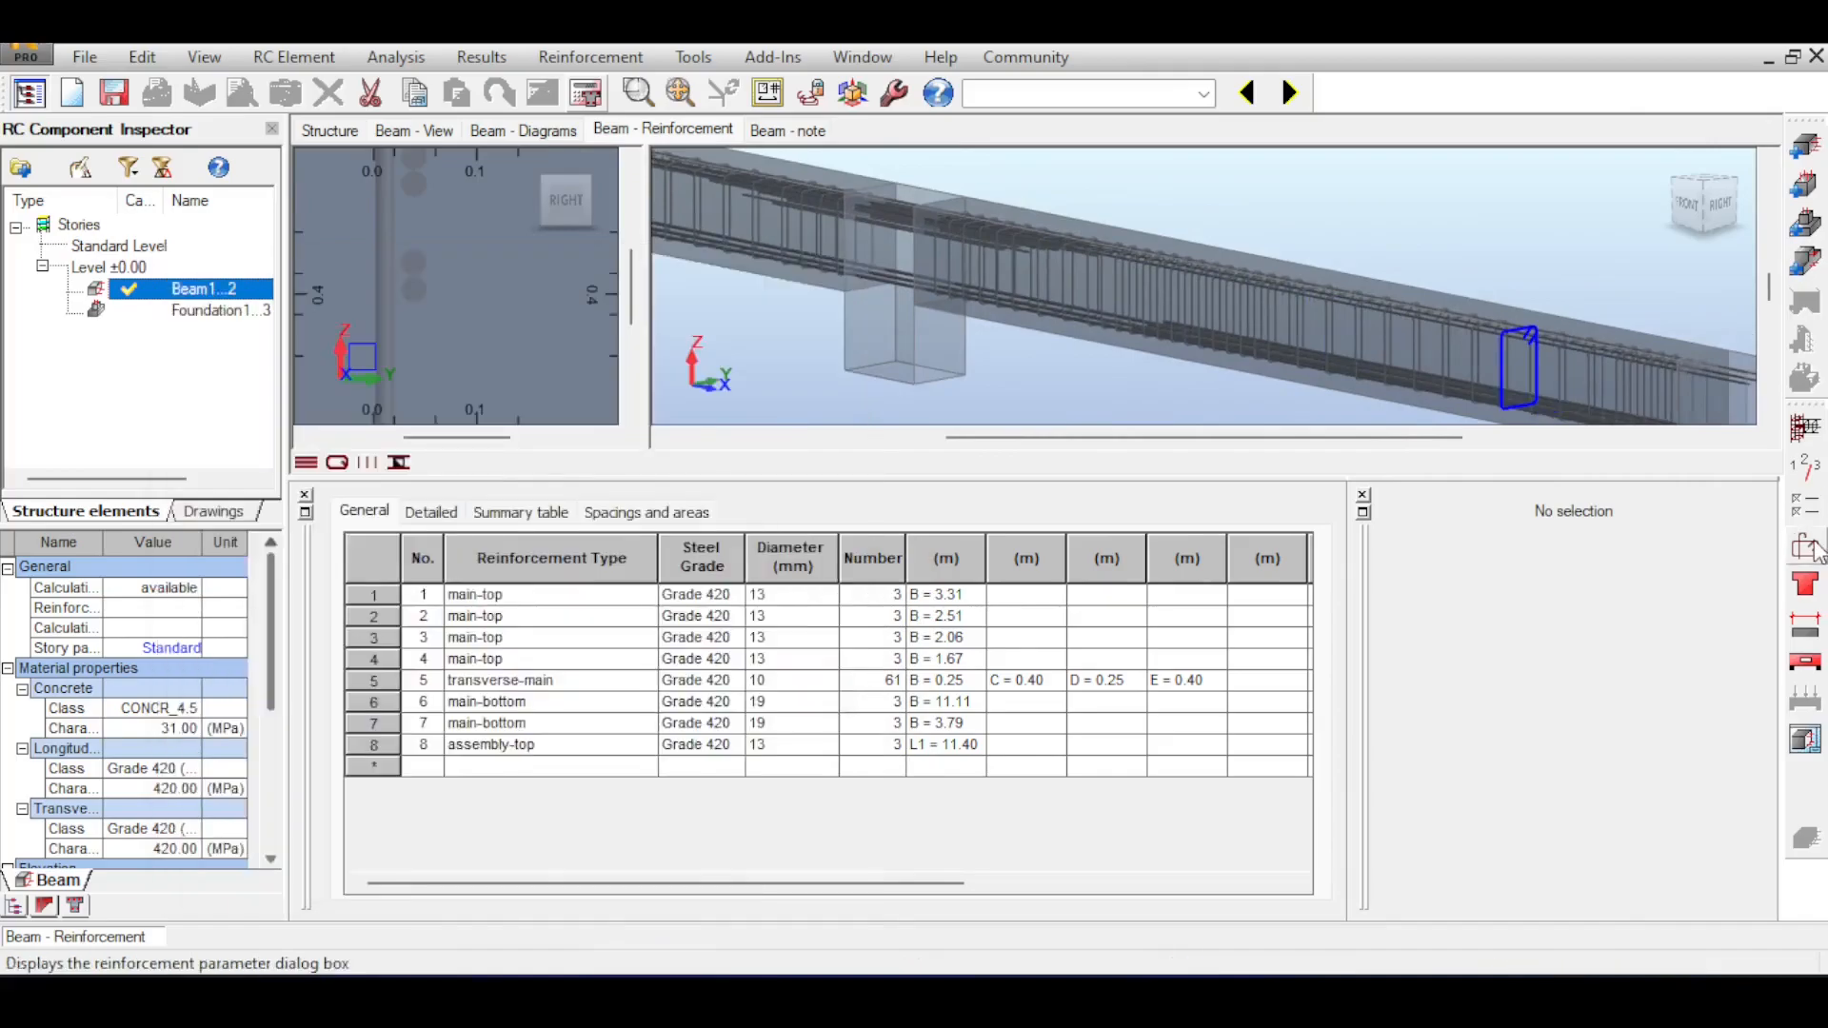
# Set the minimum number of bottom reinforcement columns to 4 in the reinforcement pattern and recalculate the beam.
pyautogui.click(1809, 550)
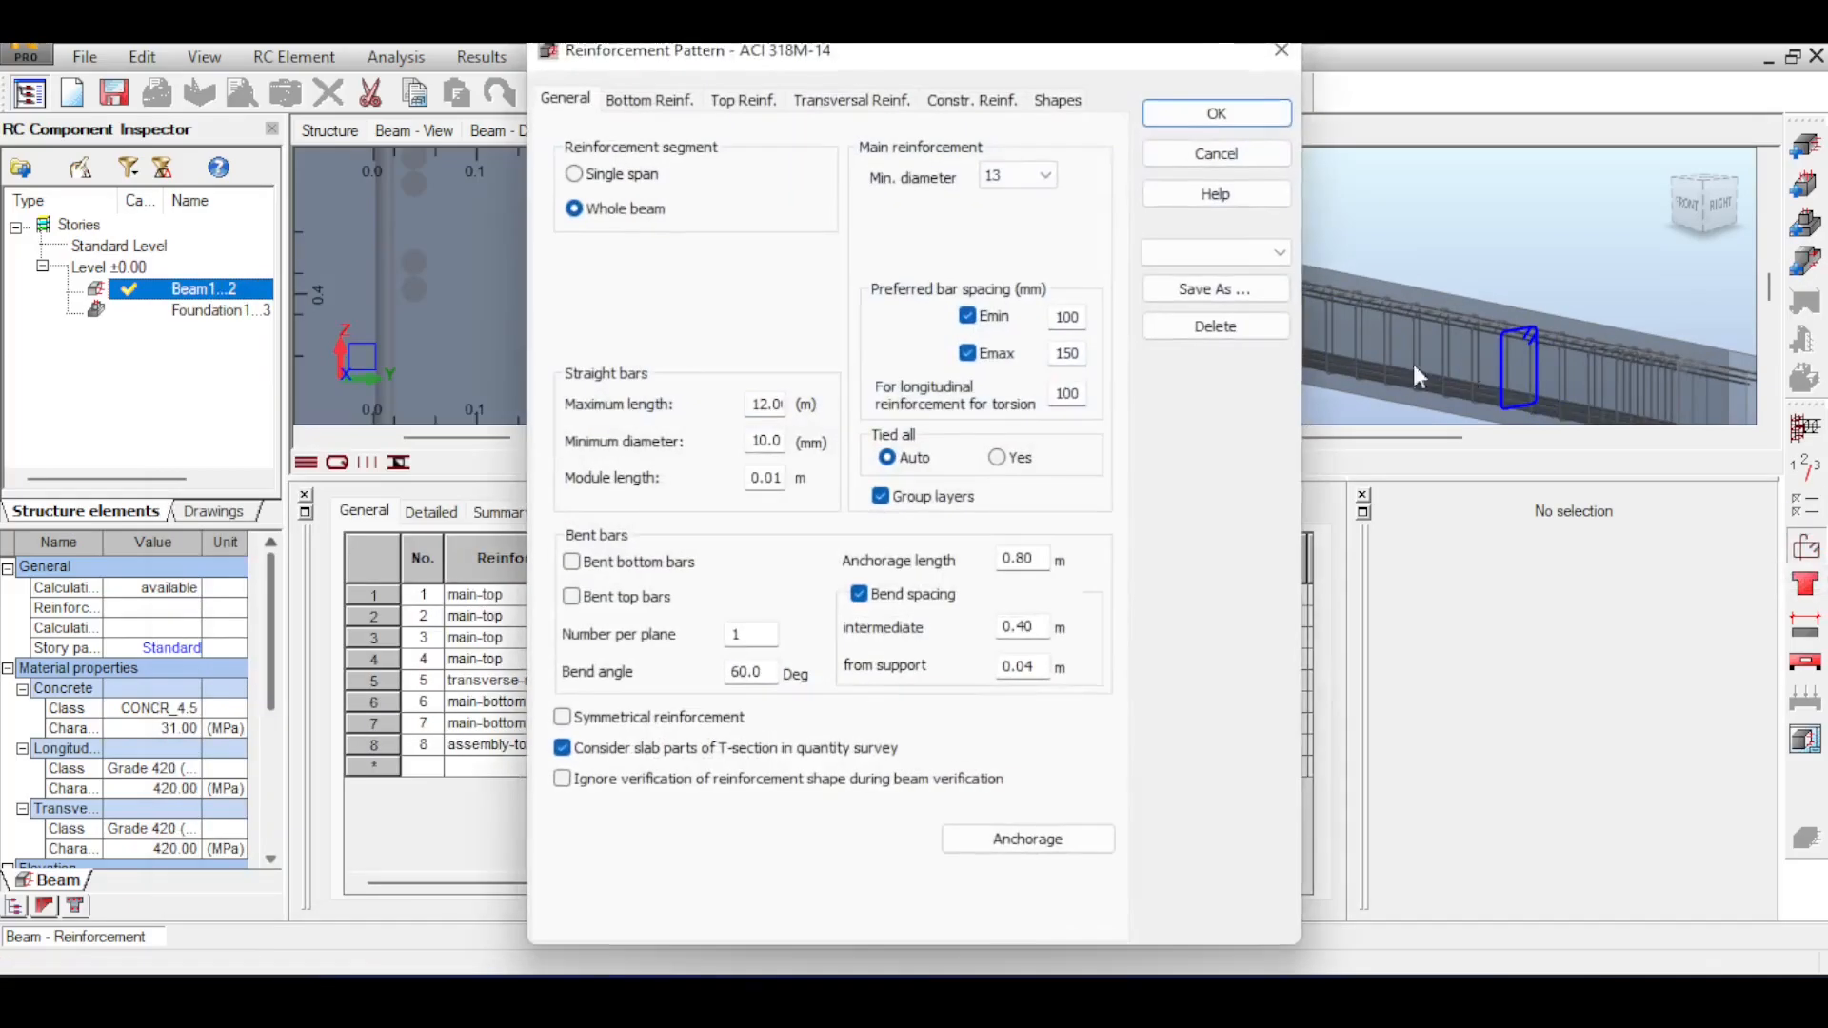
pyautogui.click(655, 104)
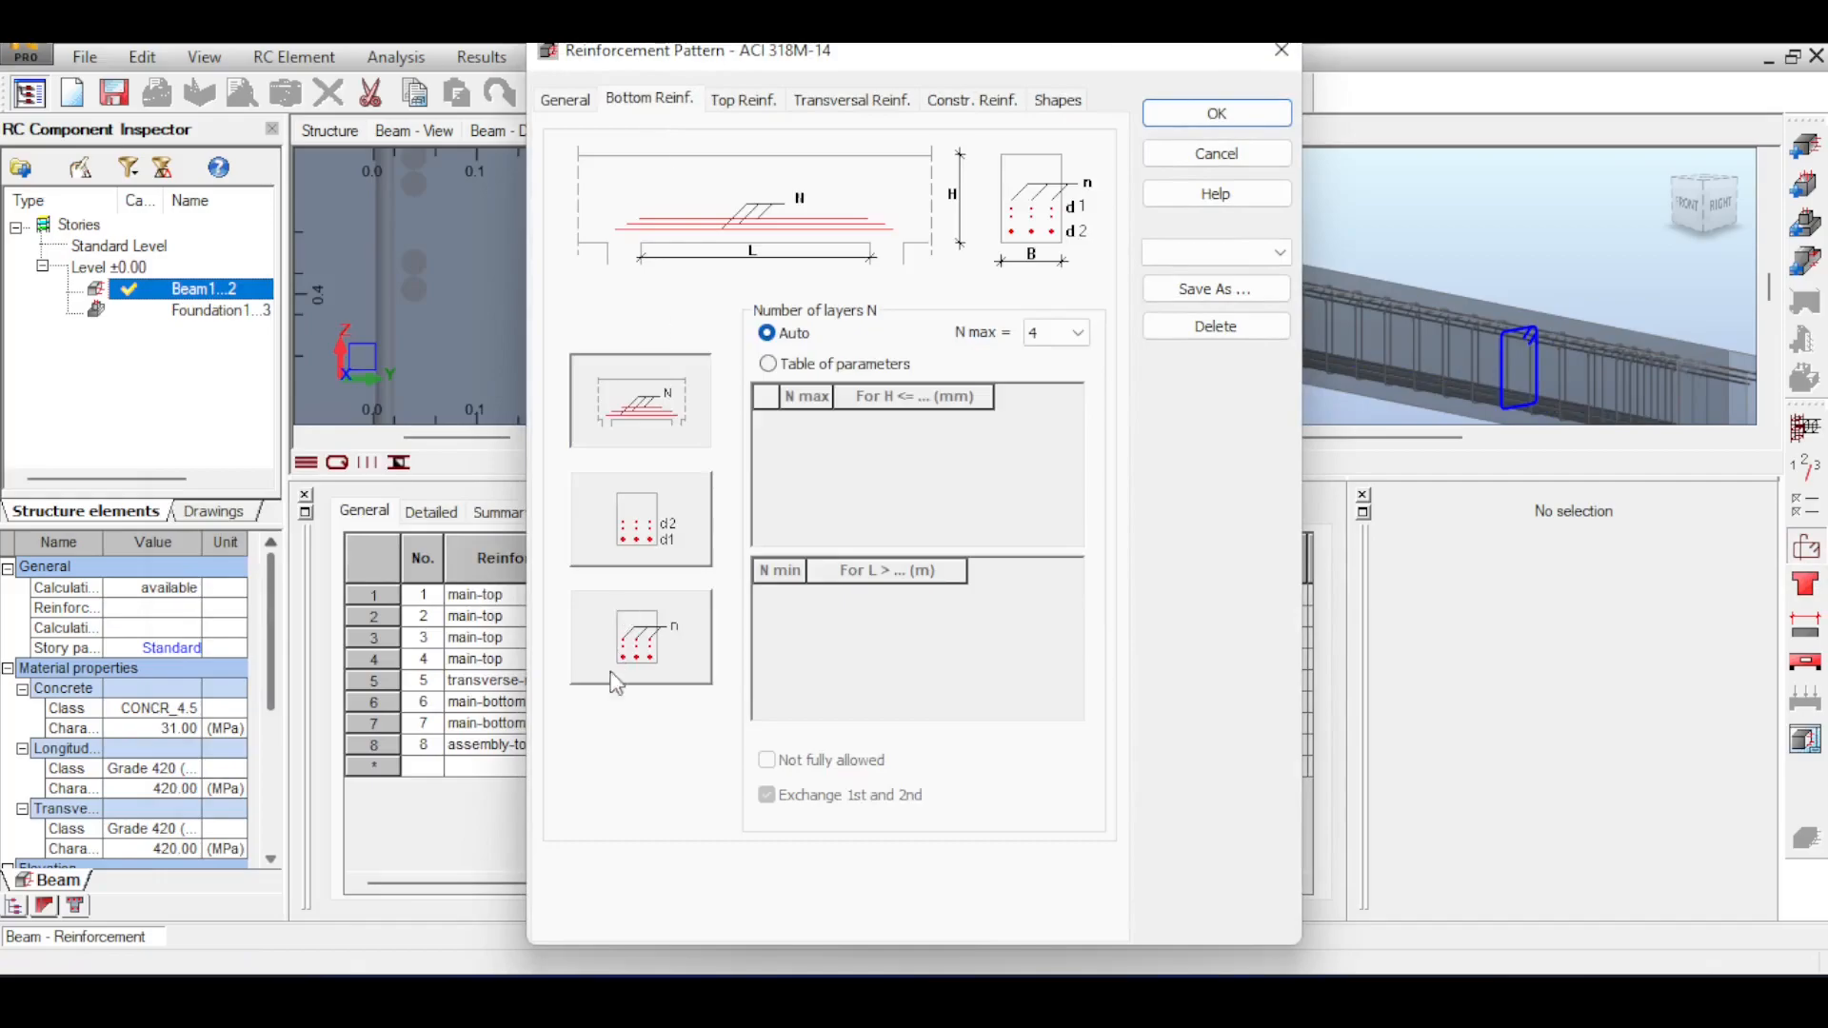
pyautogui.click(645, 653)
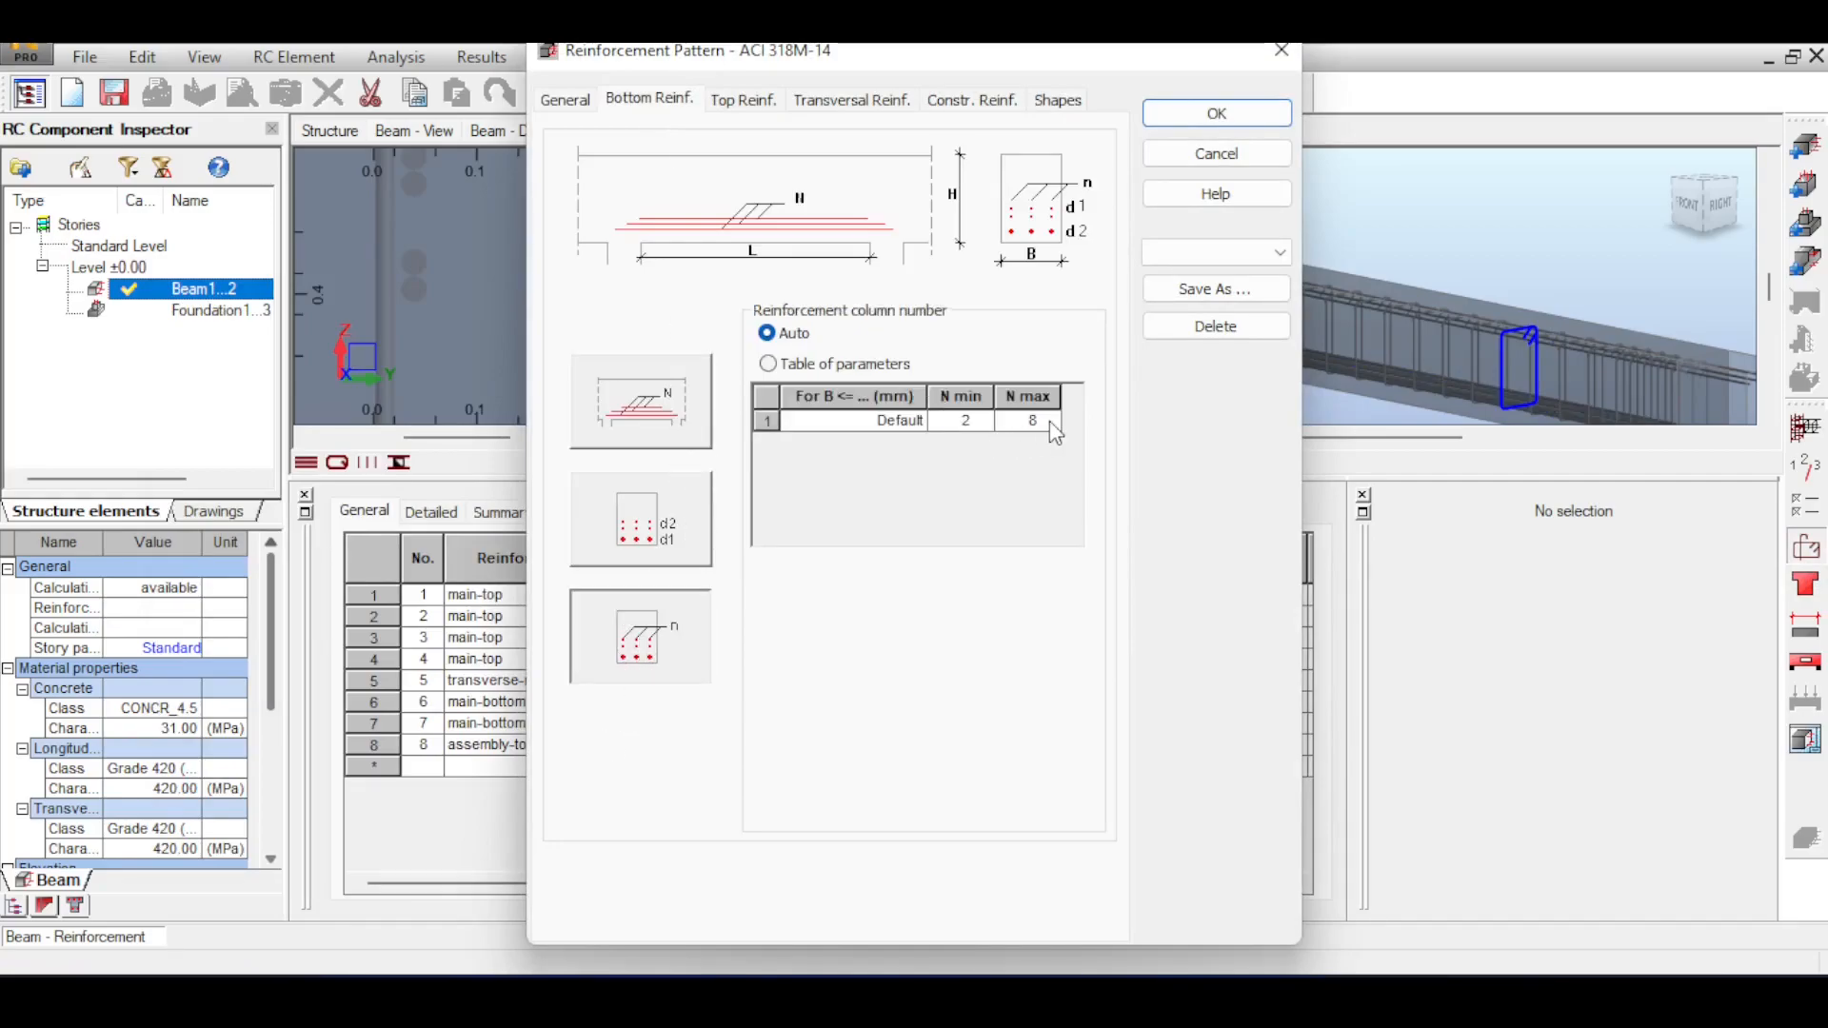
pyautogui.click(743, 100)
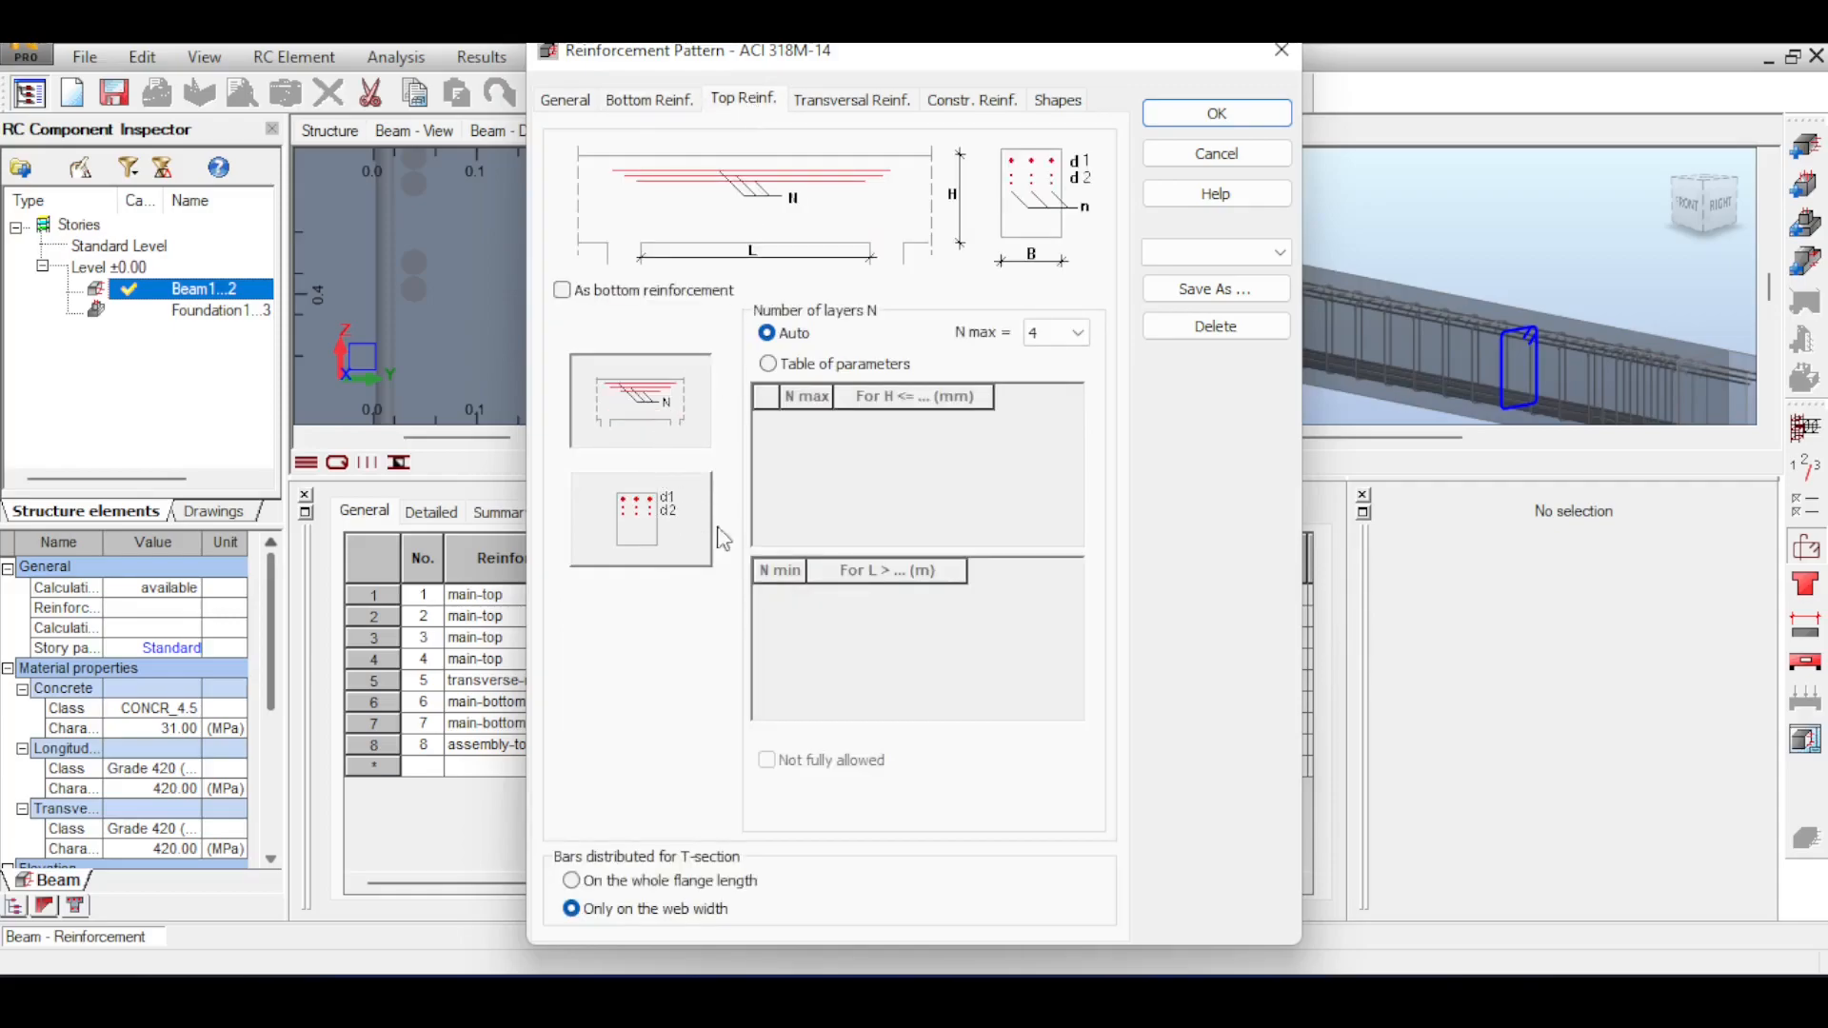
pyautogui.click(667, 98)
pyautogui.click(964, 422)
pyautogui.click(982, 421)
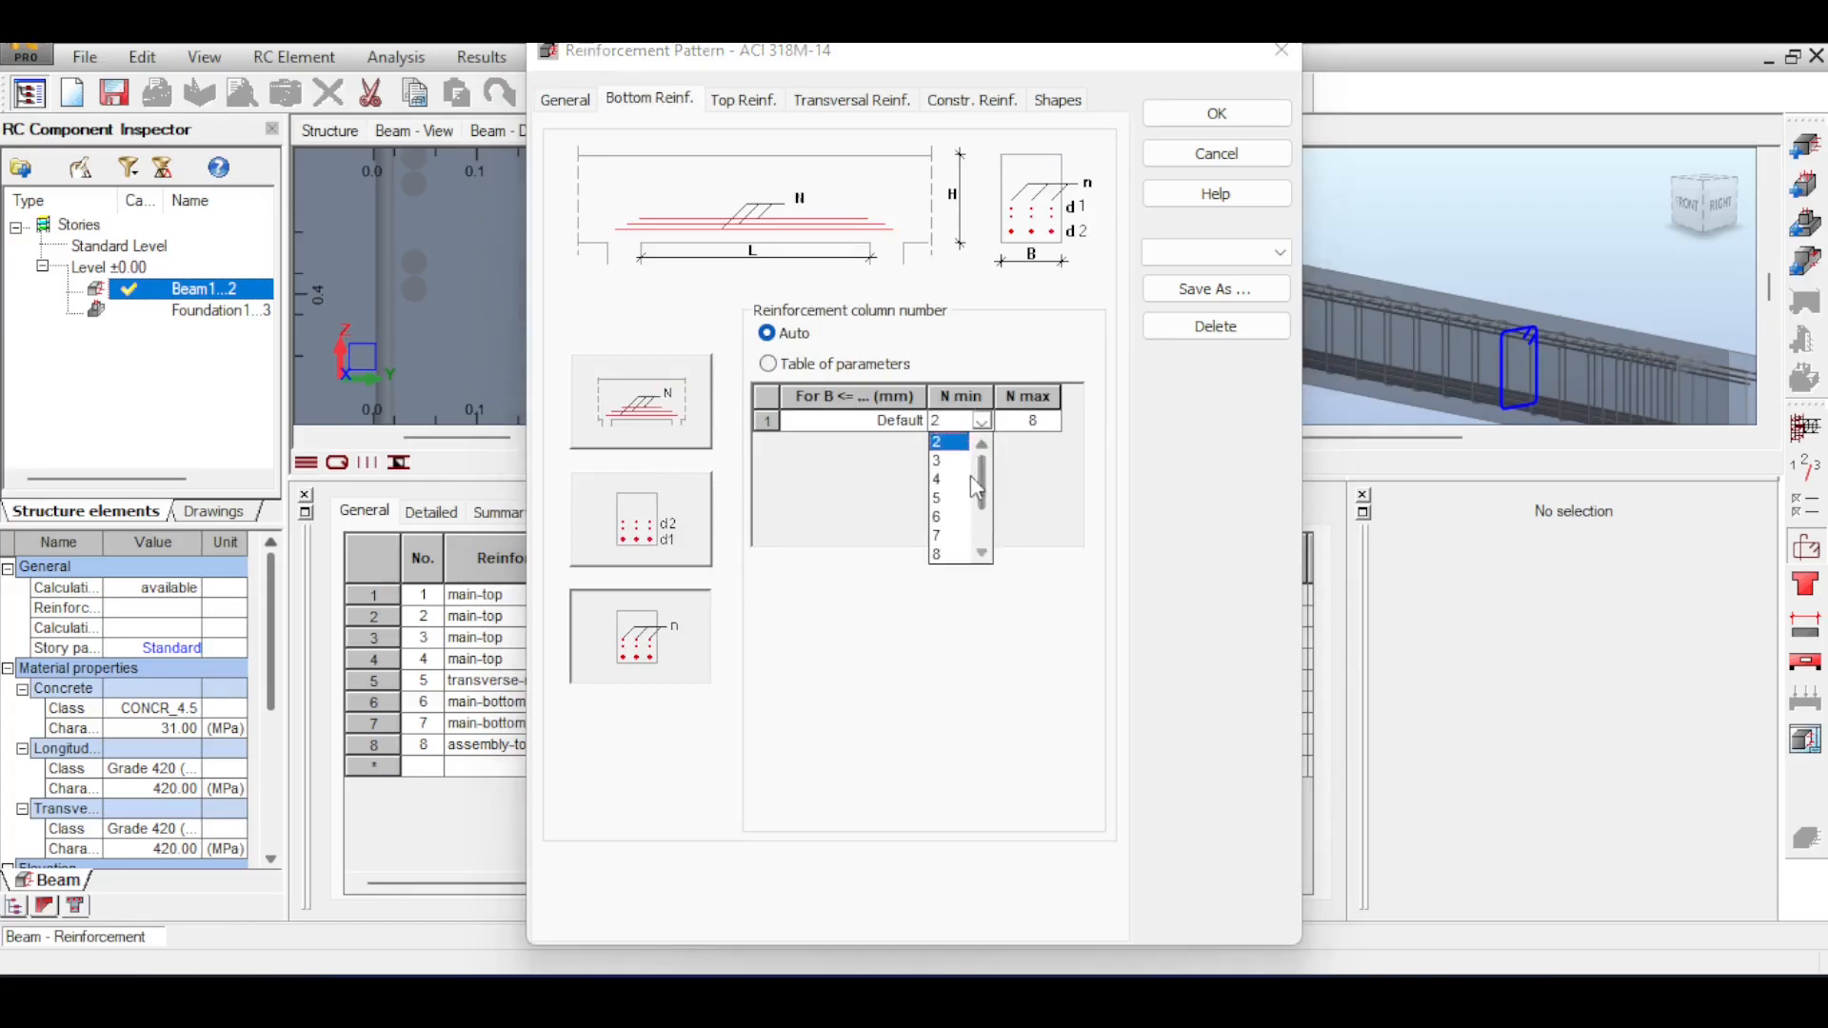
pyautogui.click(957, 481)
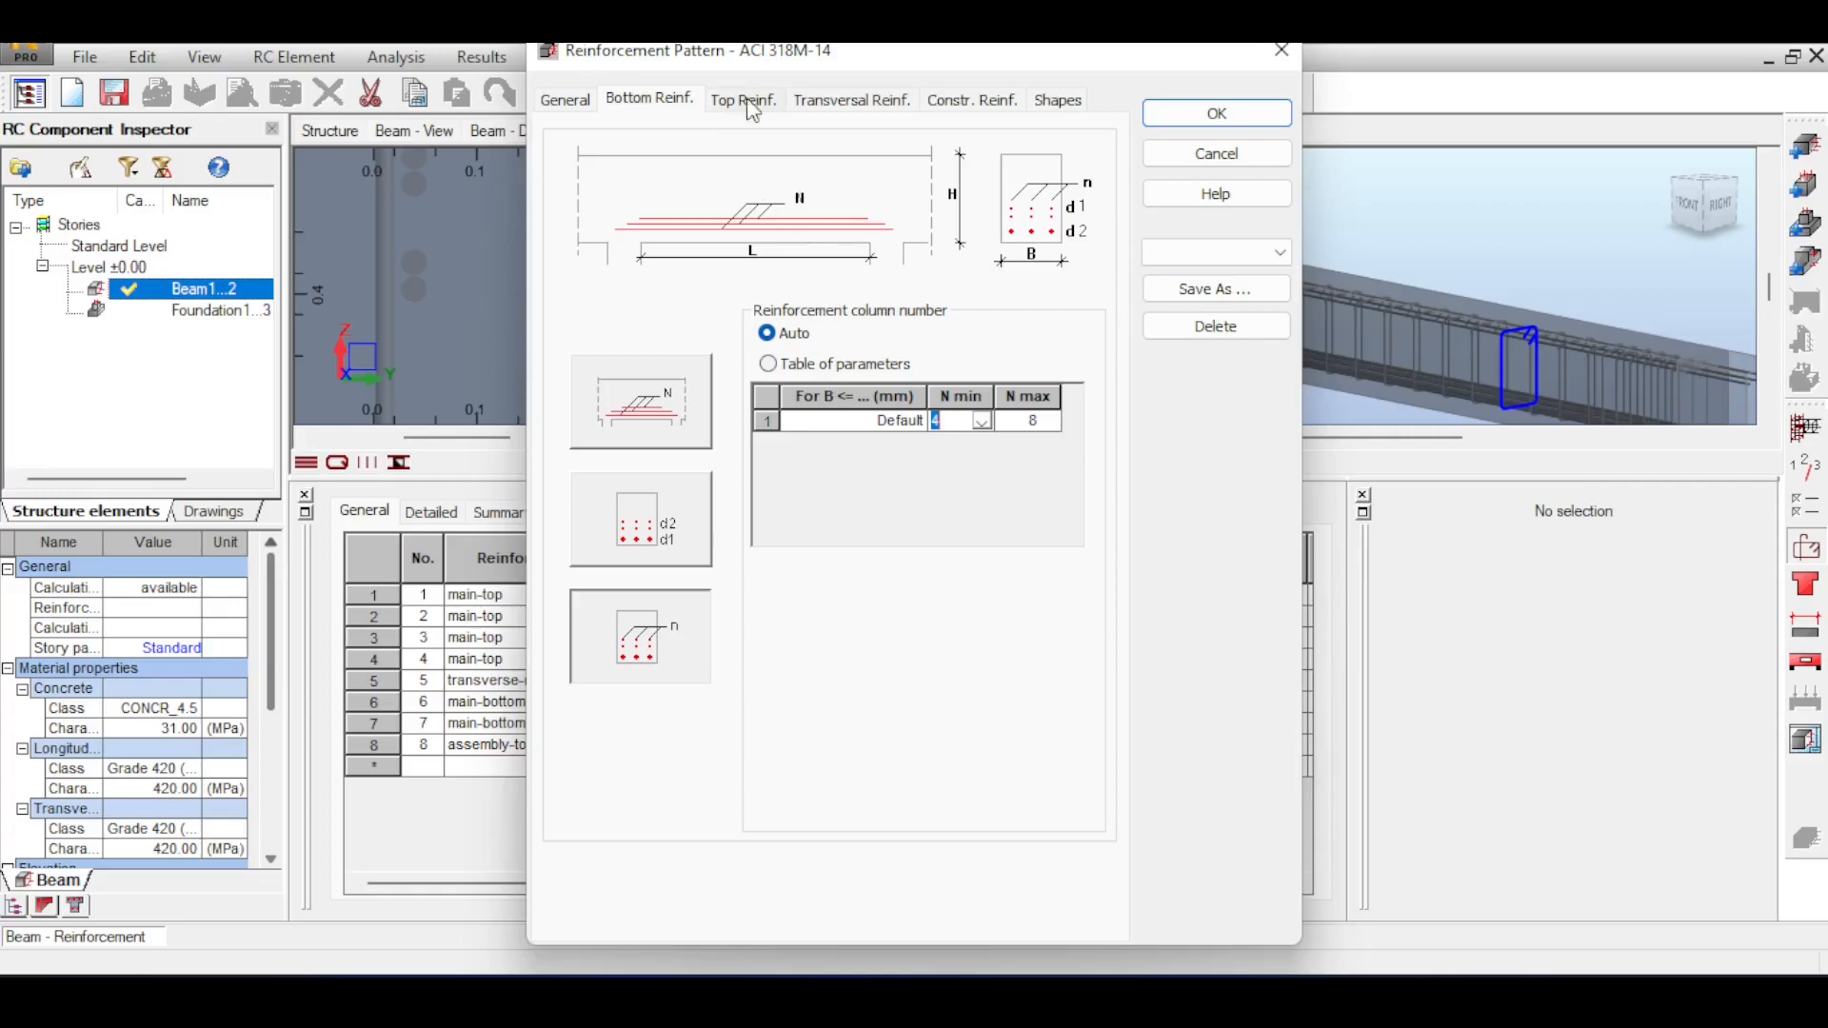
pyautogui.click(1169, 113)
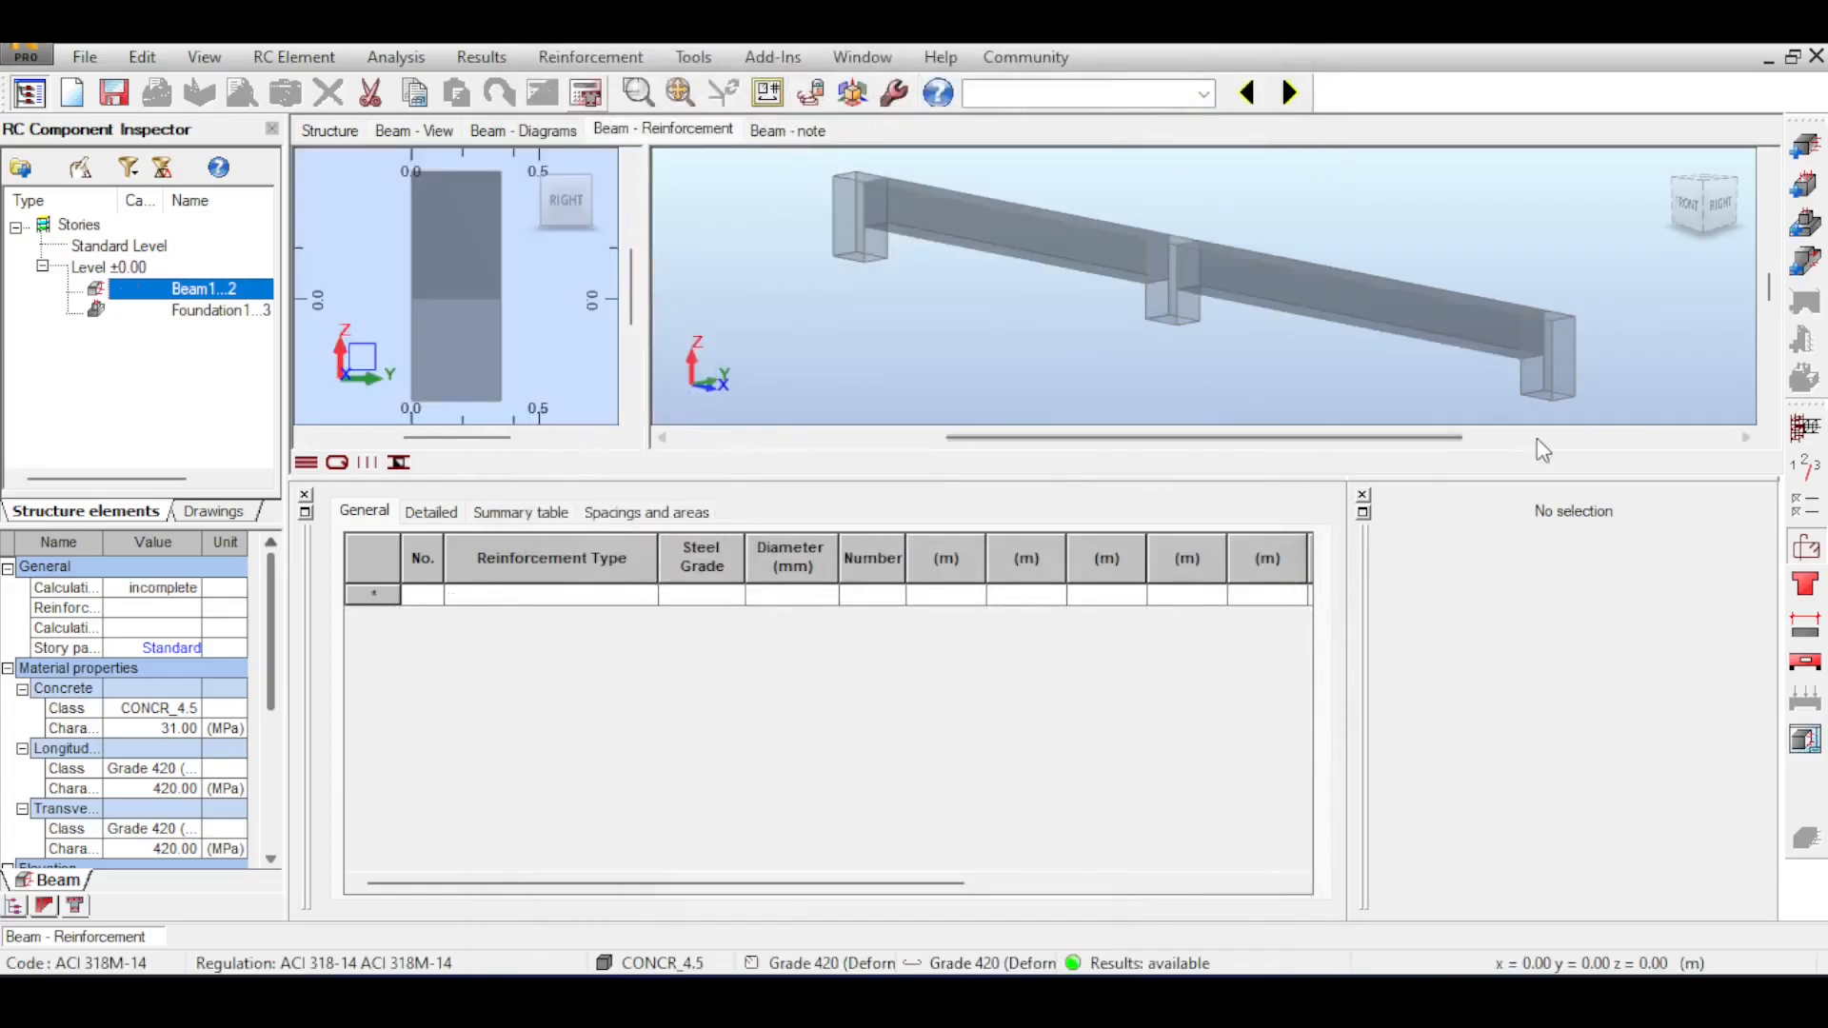
pyautogui.click(587, 92)
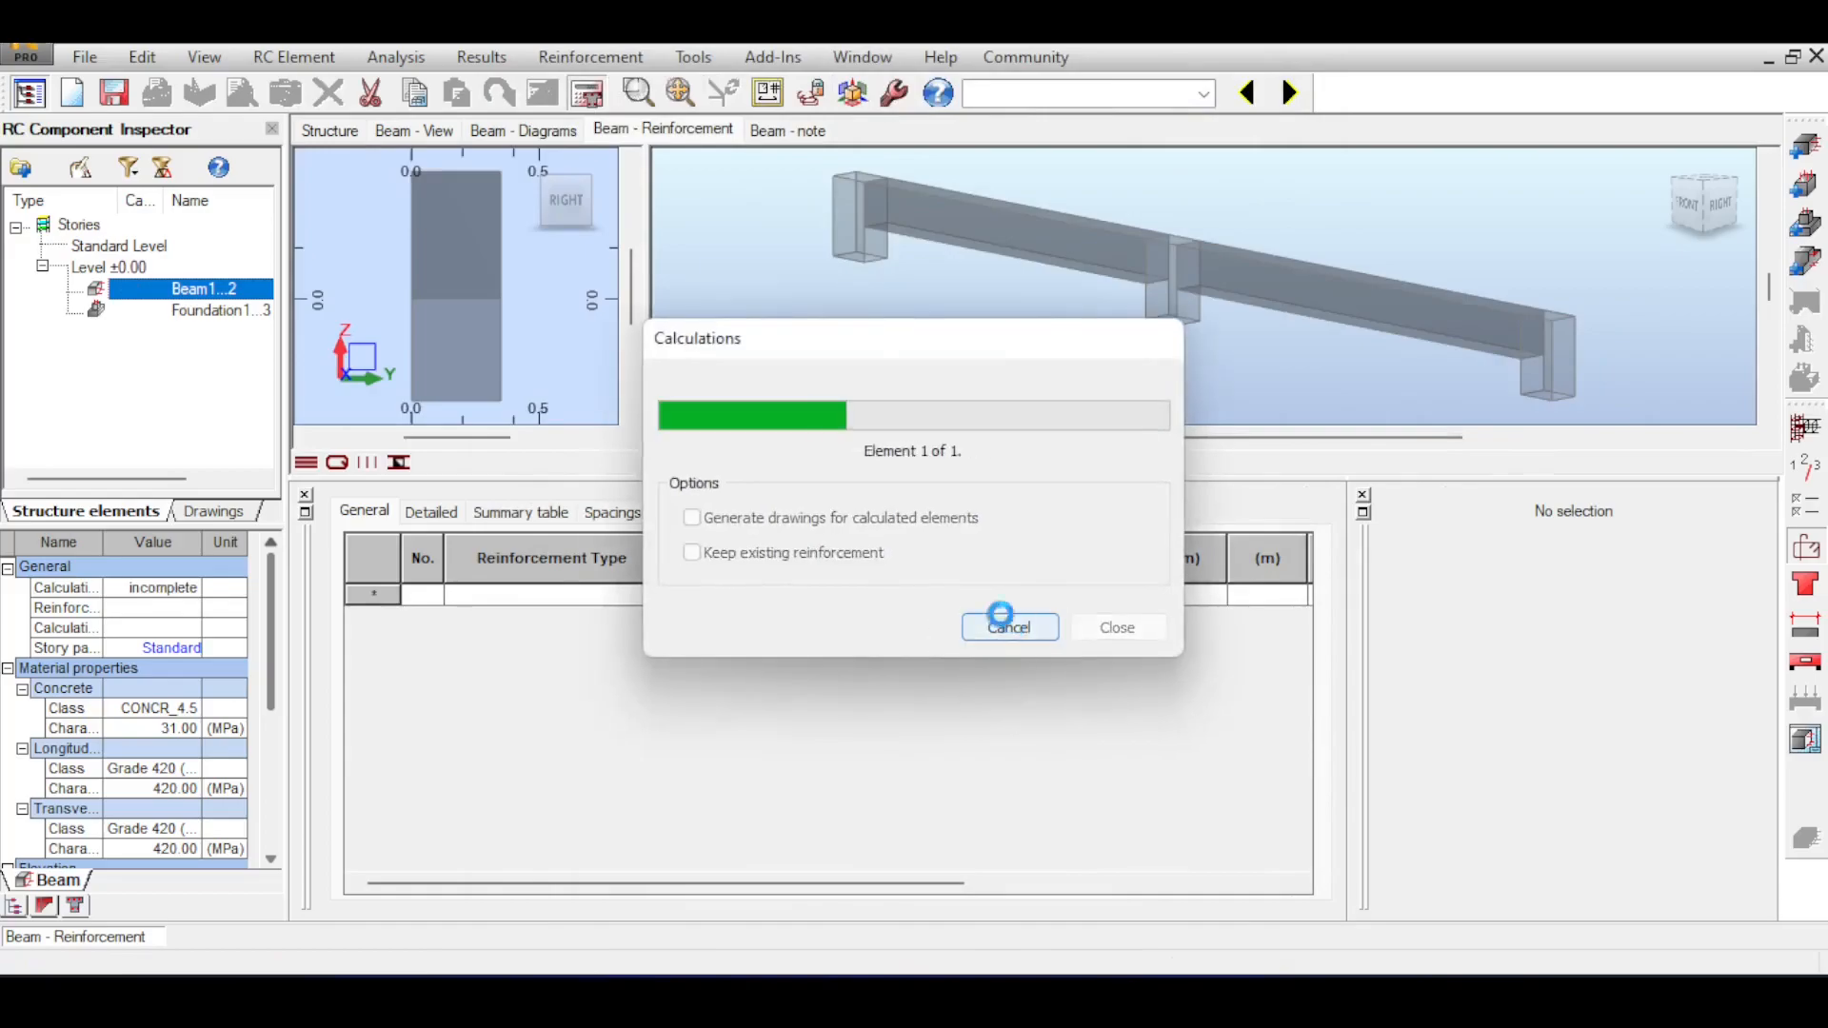
# Compare the ULS bending moment diagram with the beam's strength envelope along both spans, and close the calculation errors.
pyautogui.scroll(4, 1356, 245)
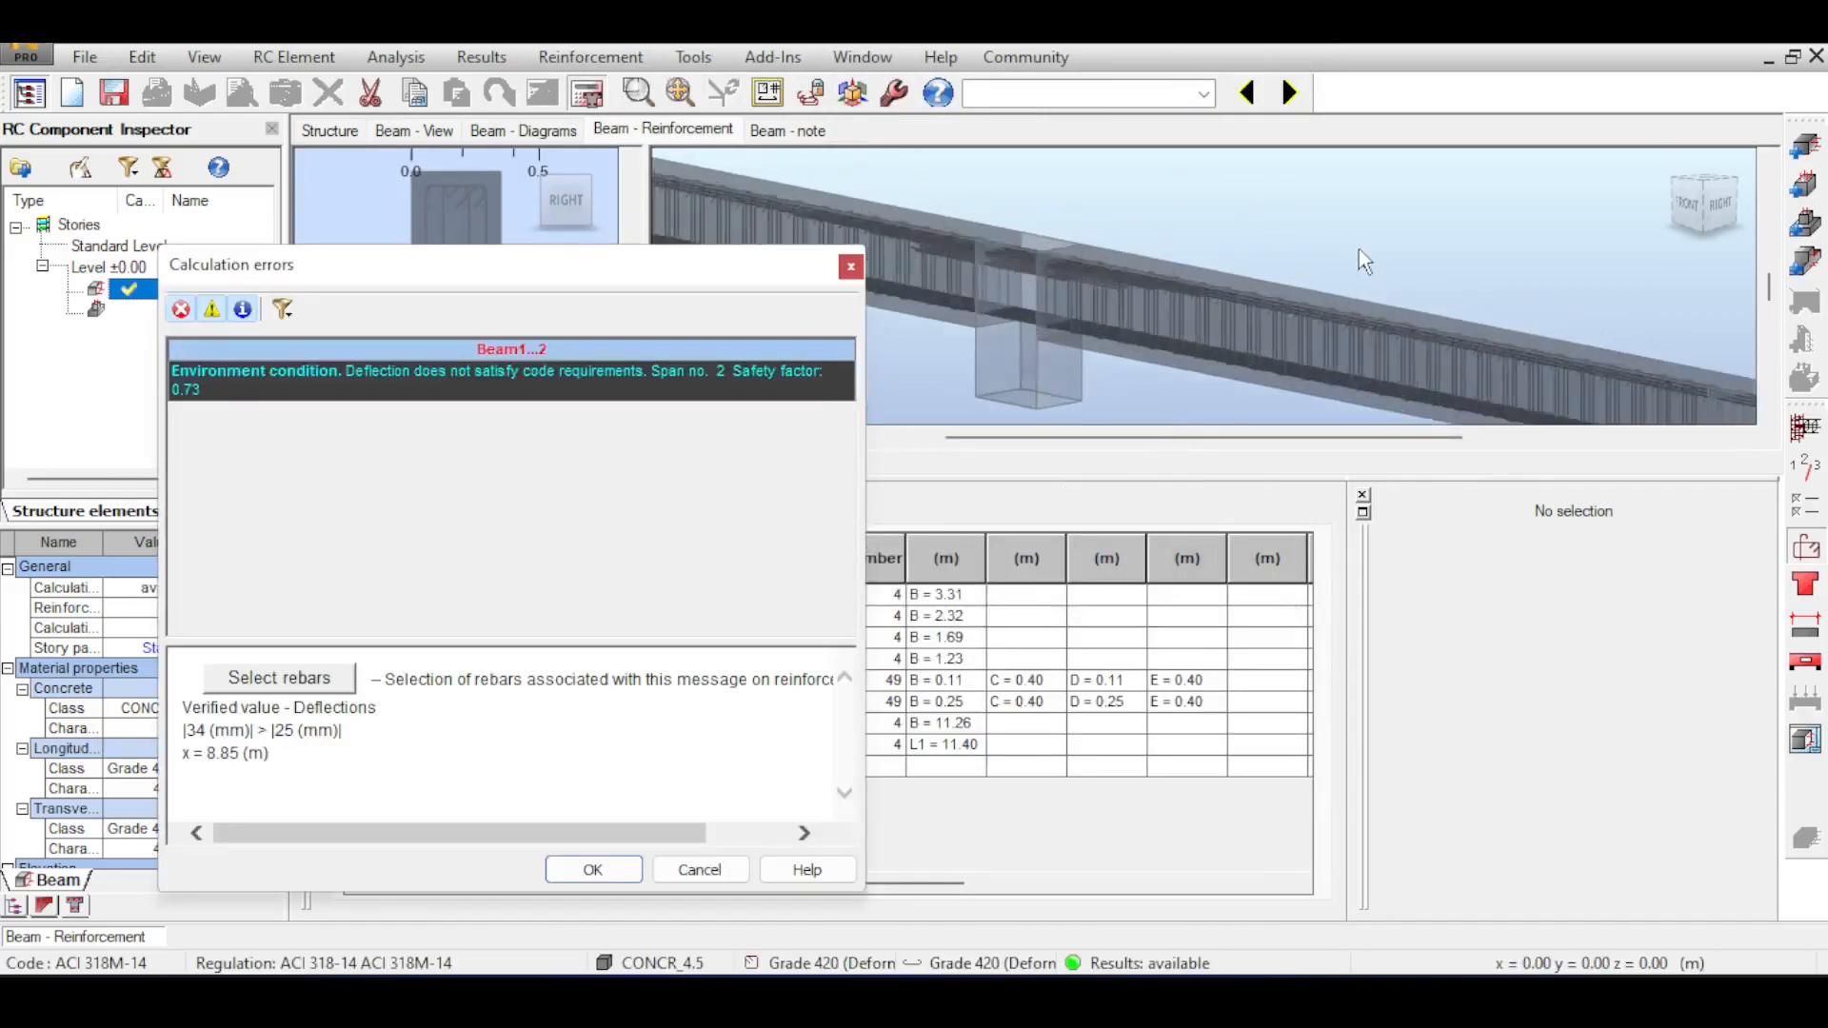
pyautogui.moveTo(1381, 172); pyautogui.dragTo(1471, 157)
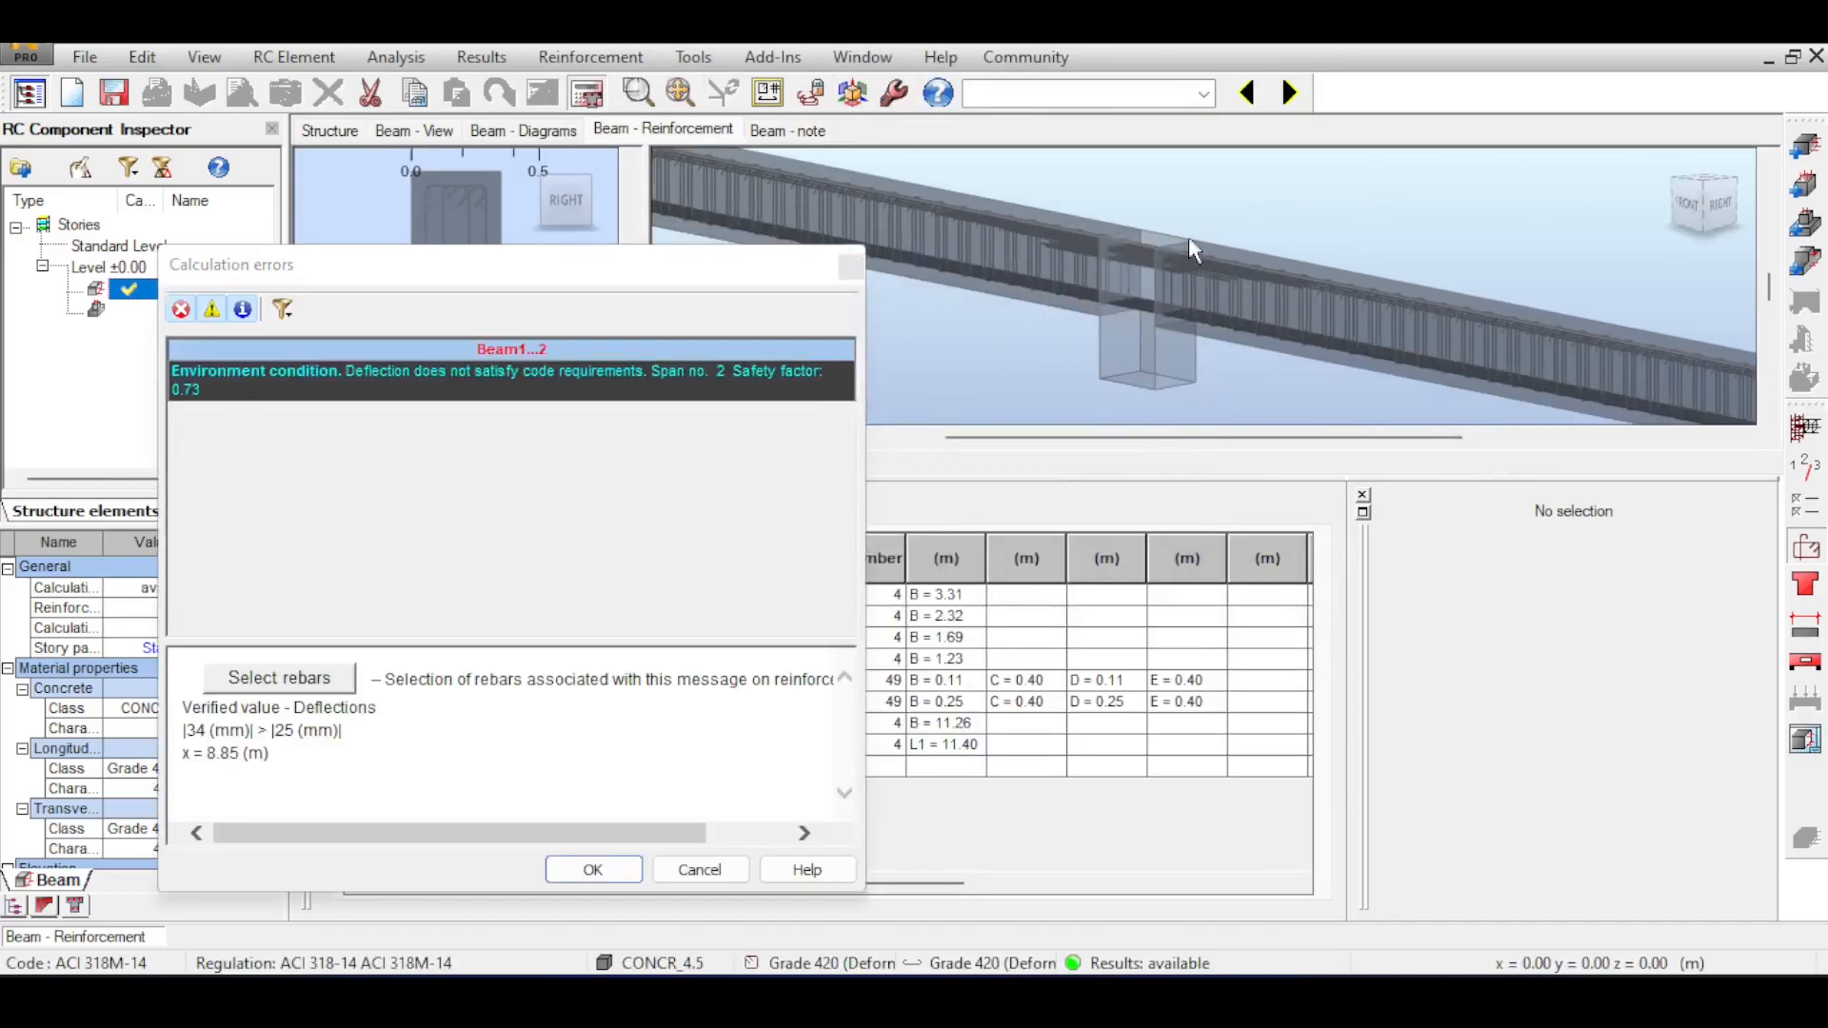
pyautogui.click(534, 131)
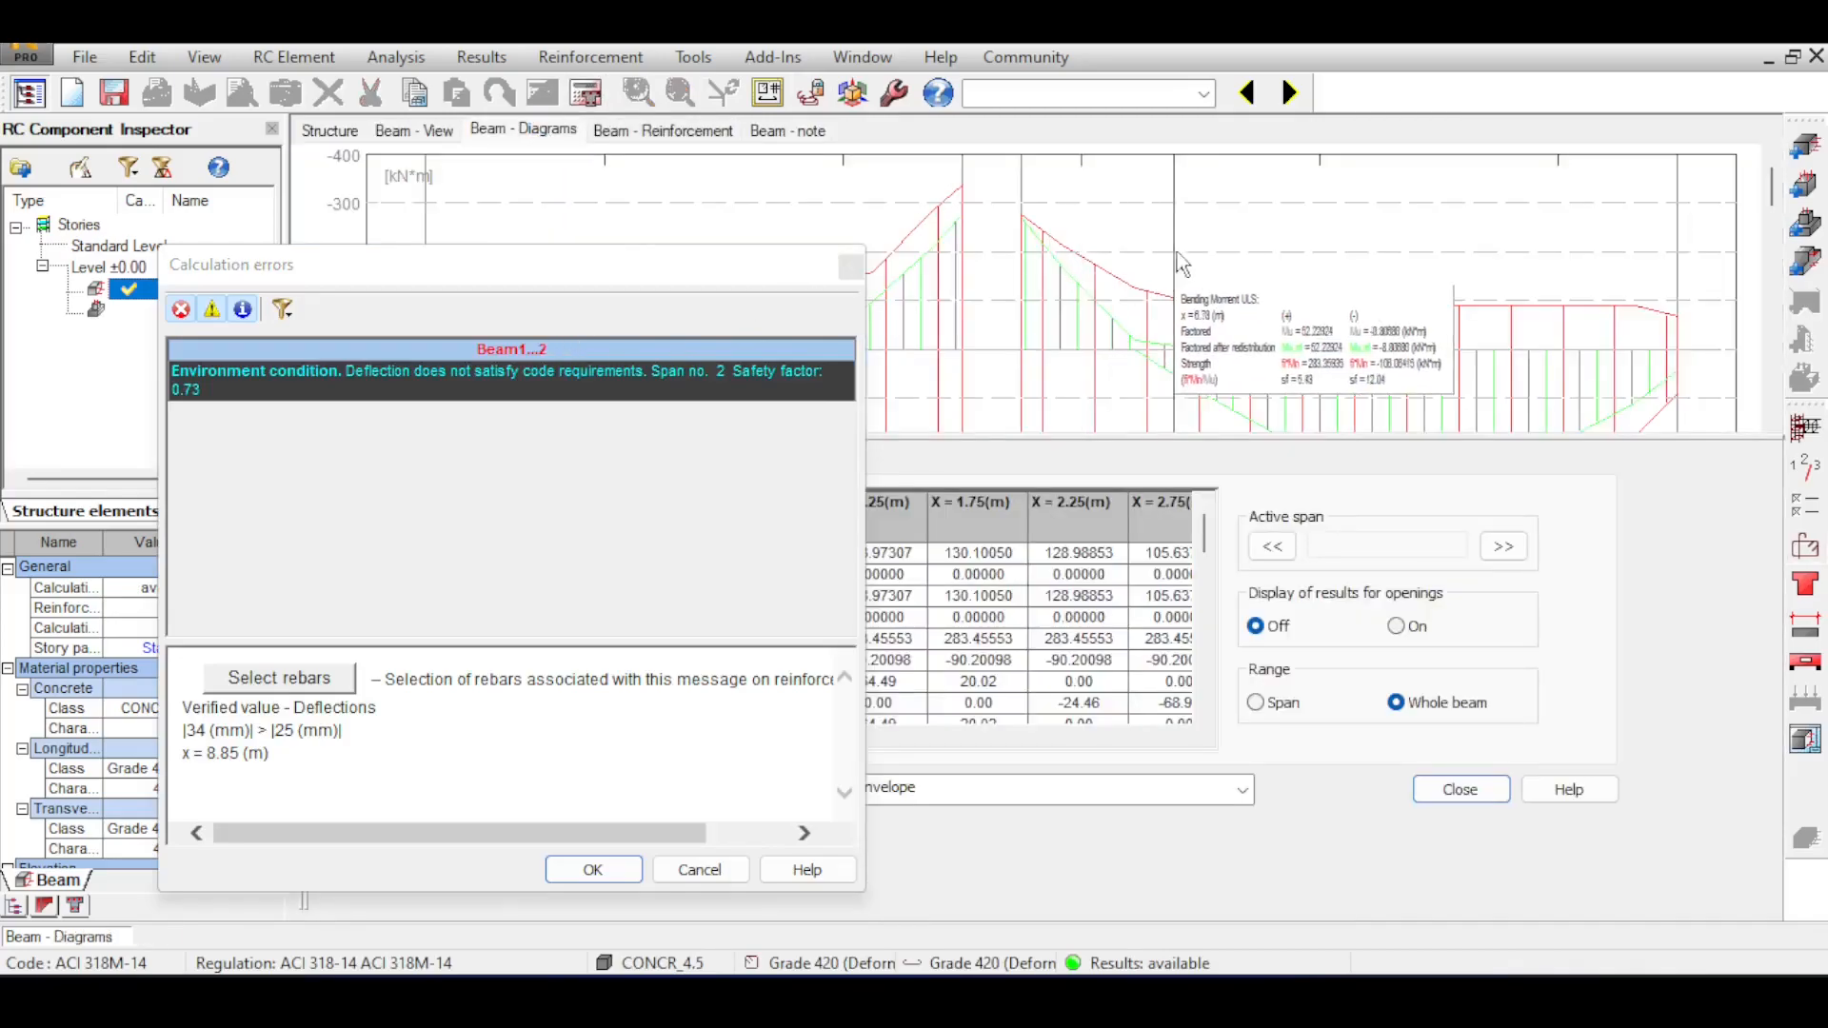
pyautogui.scroll(-3, 1162, 271)
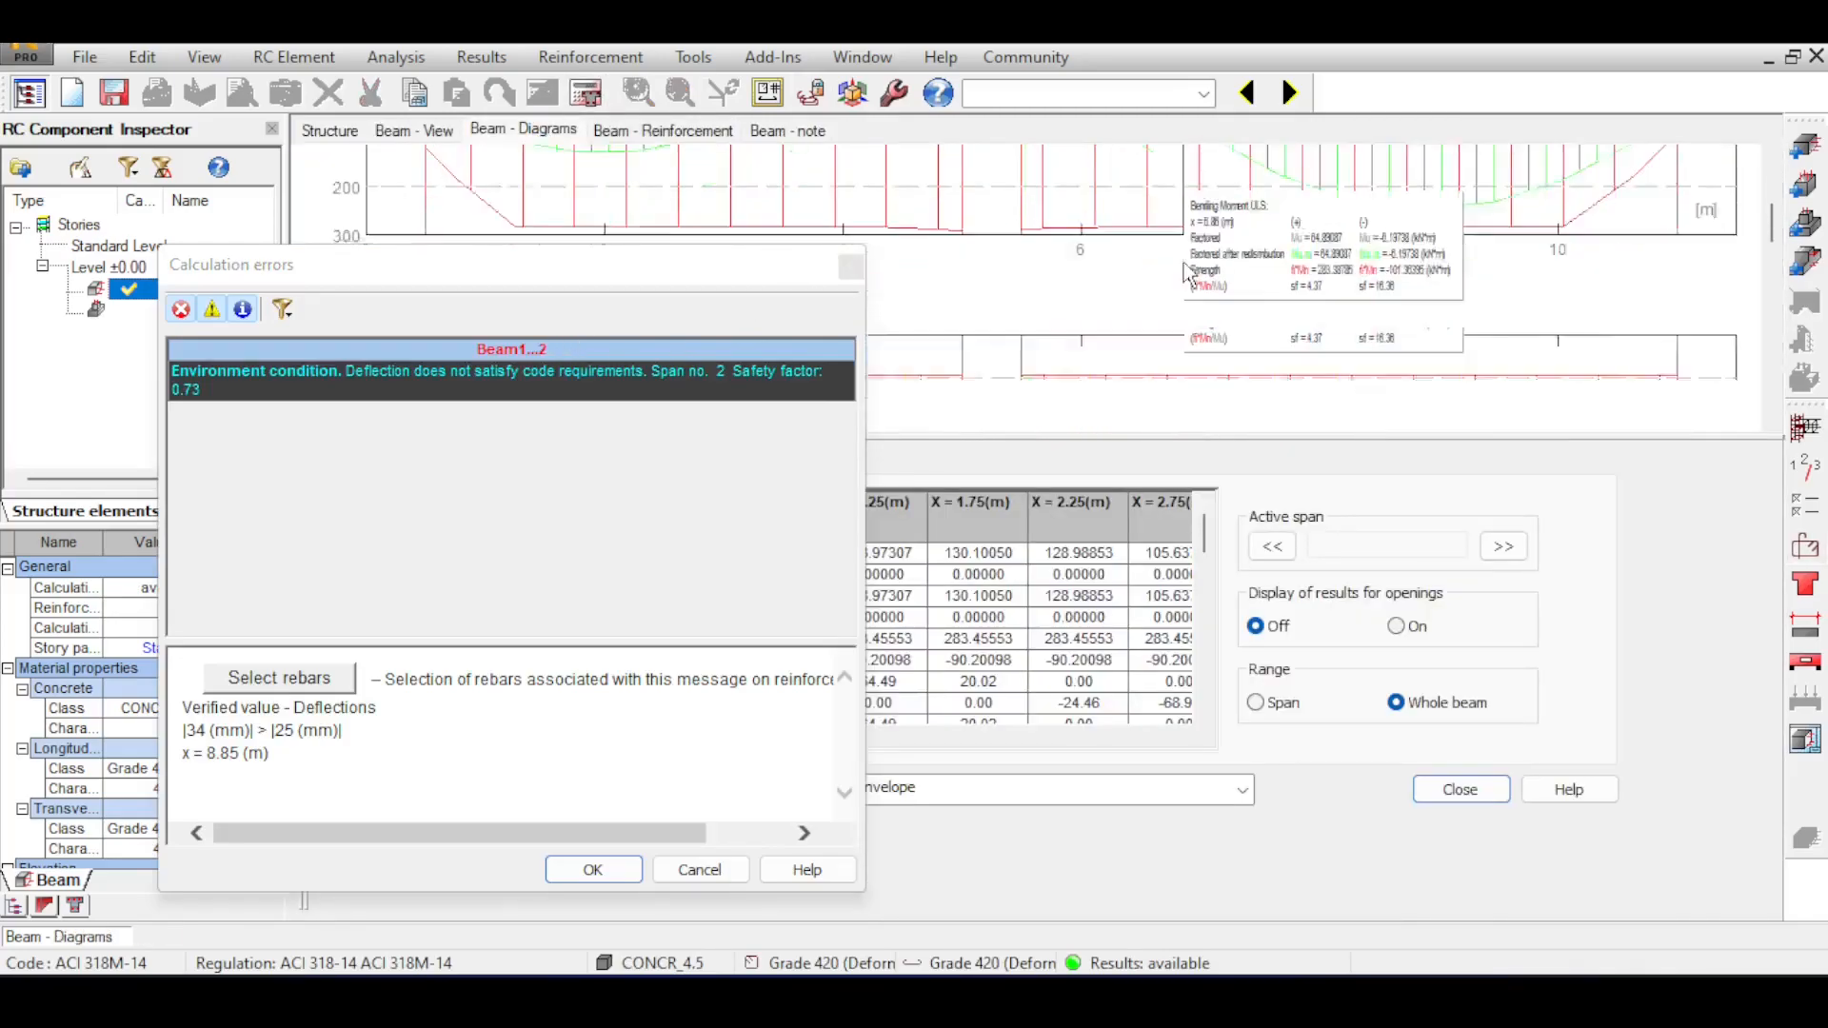
pyautogui.scroll(3, 1186, 273)
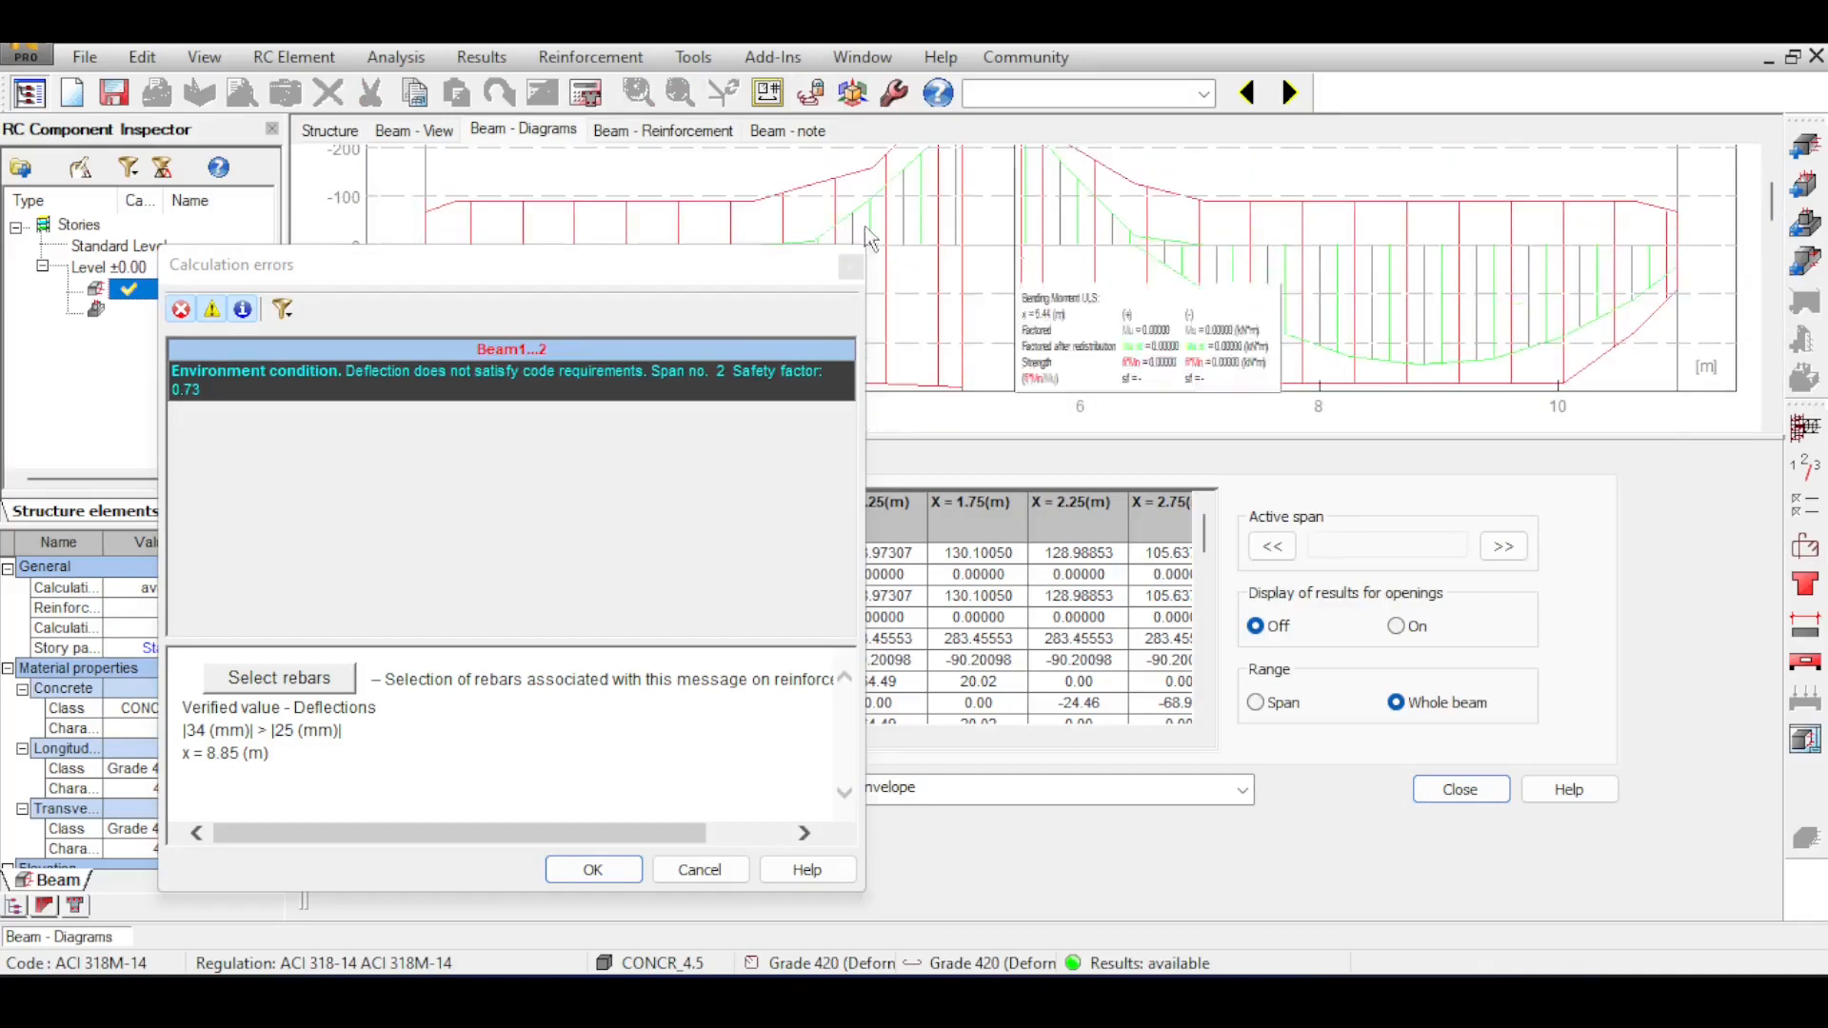
pyautogui.click(850, 267)
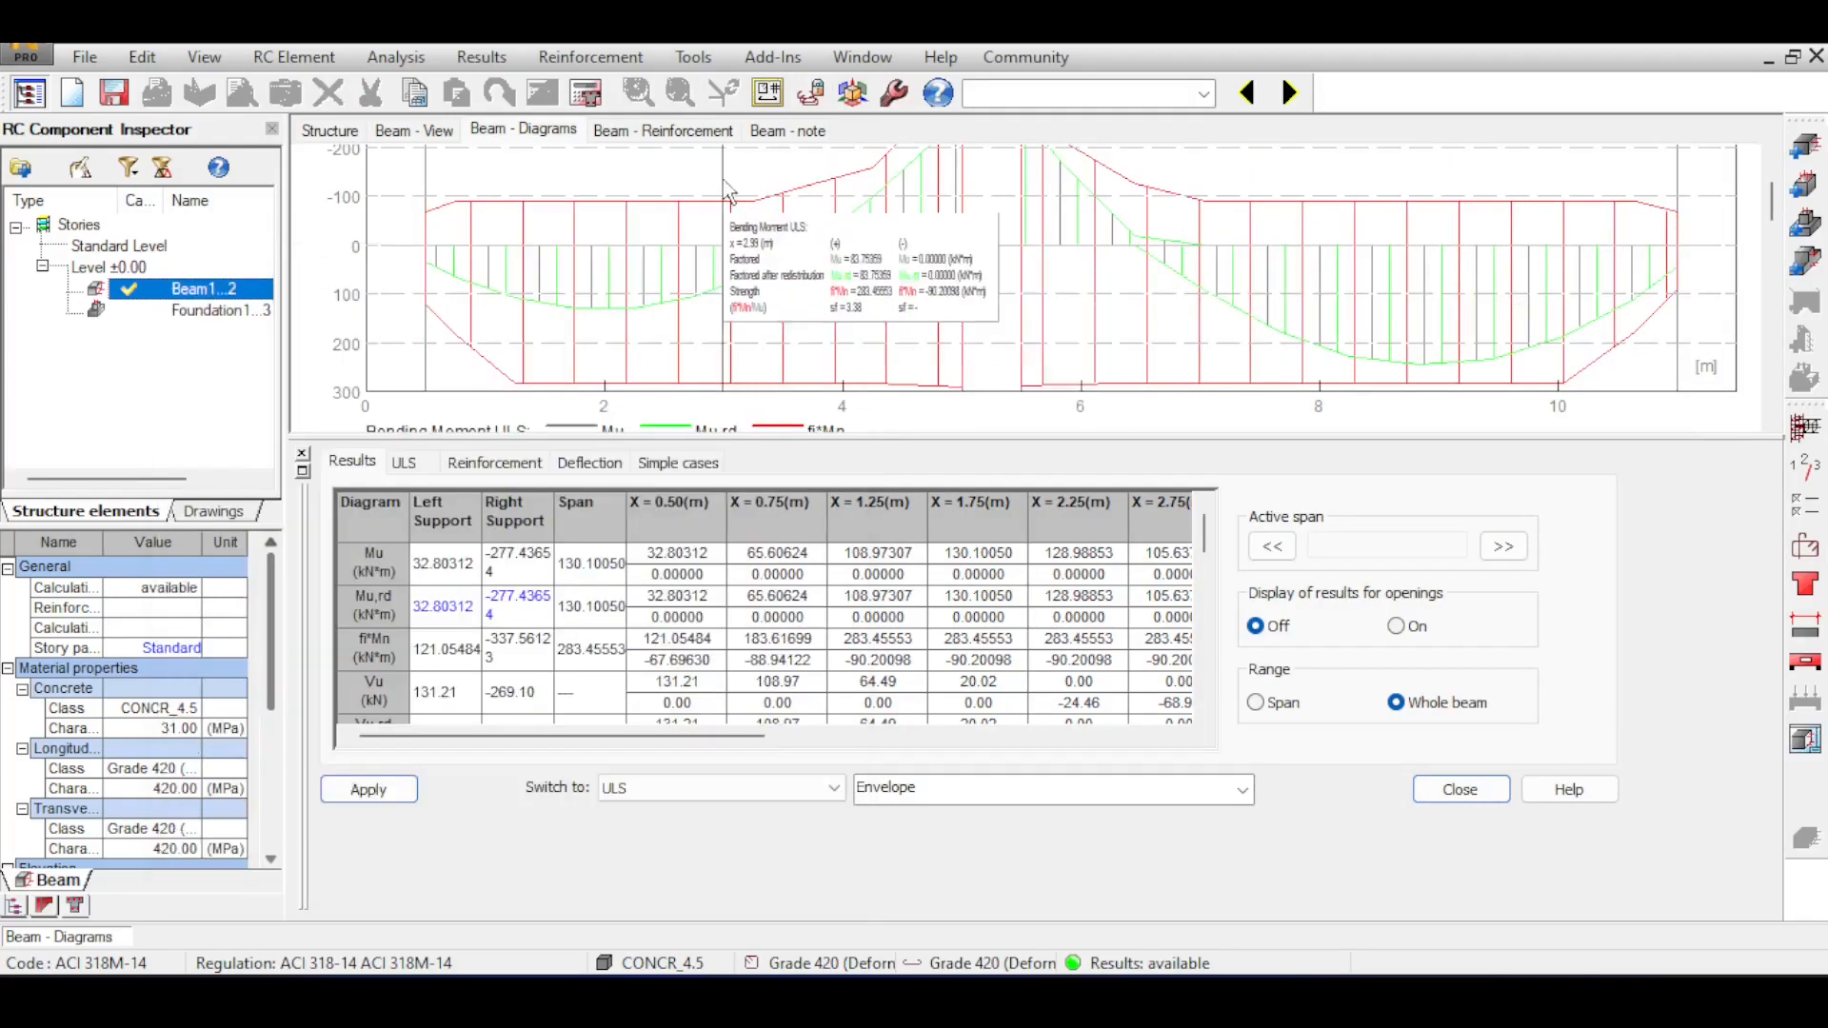
# Examine the layers of top bars and the stirrups in the beam's cross-section and around the middle support in the reinforcement view.
pyautogui.click(686, 130)
pyautogui.scroll(3, 1403, 295)
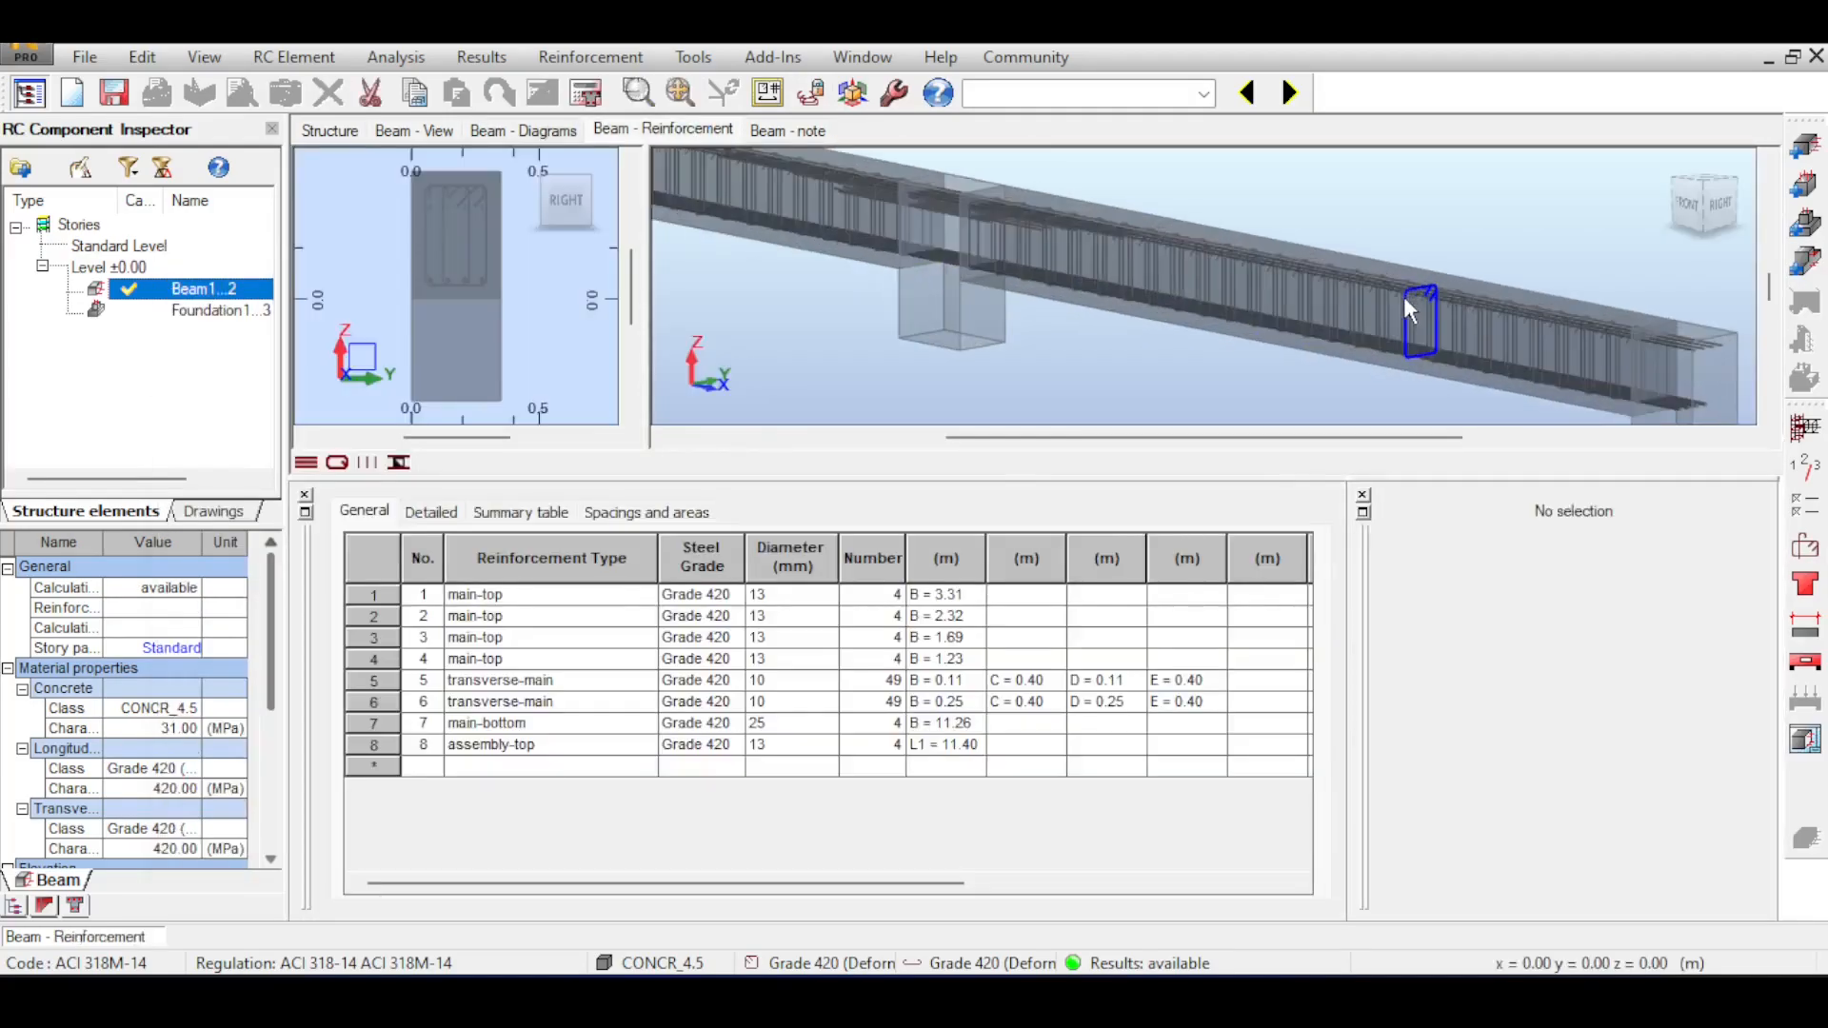
pyautogui.click(1685, 208)
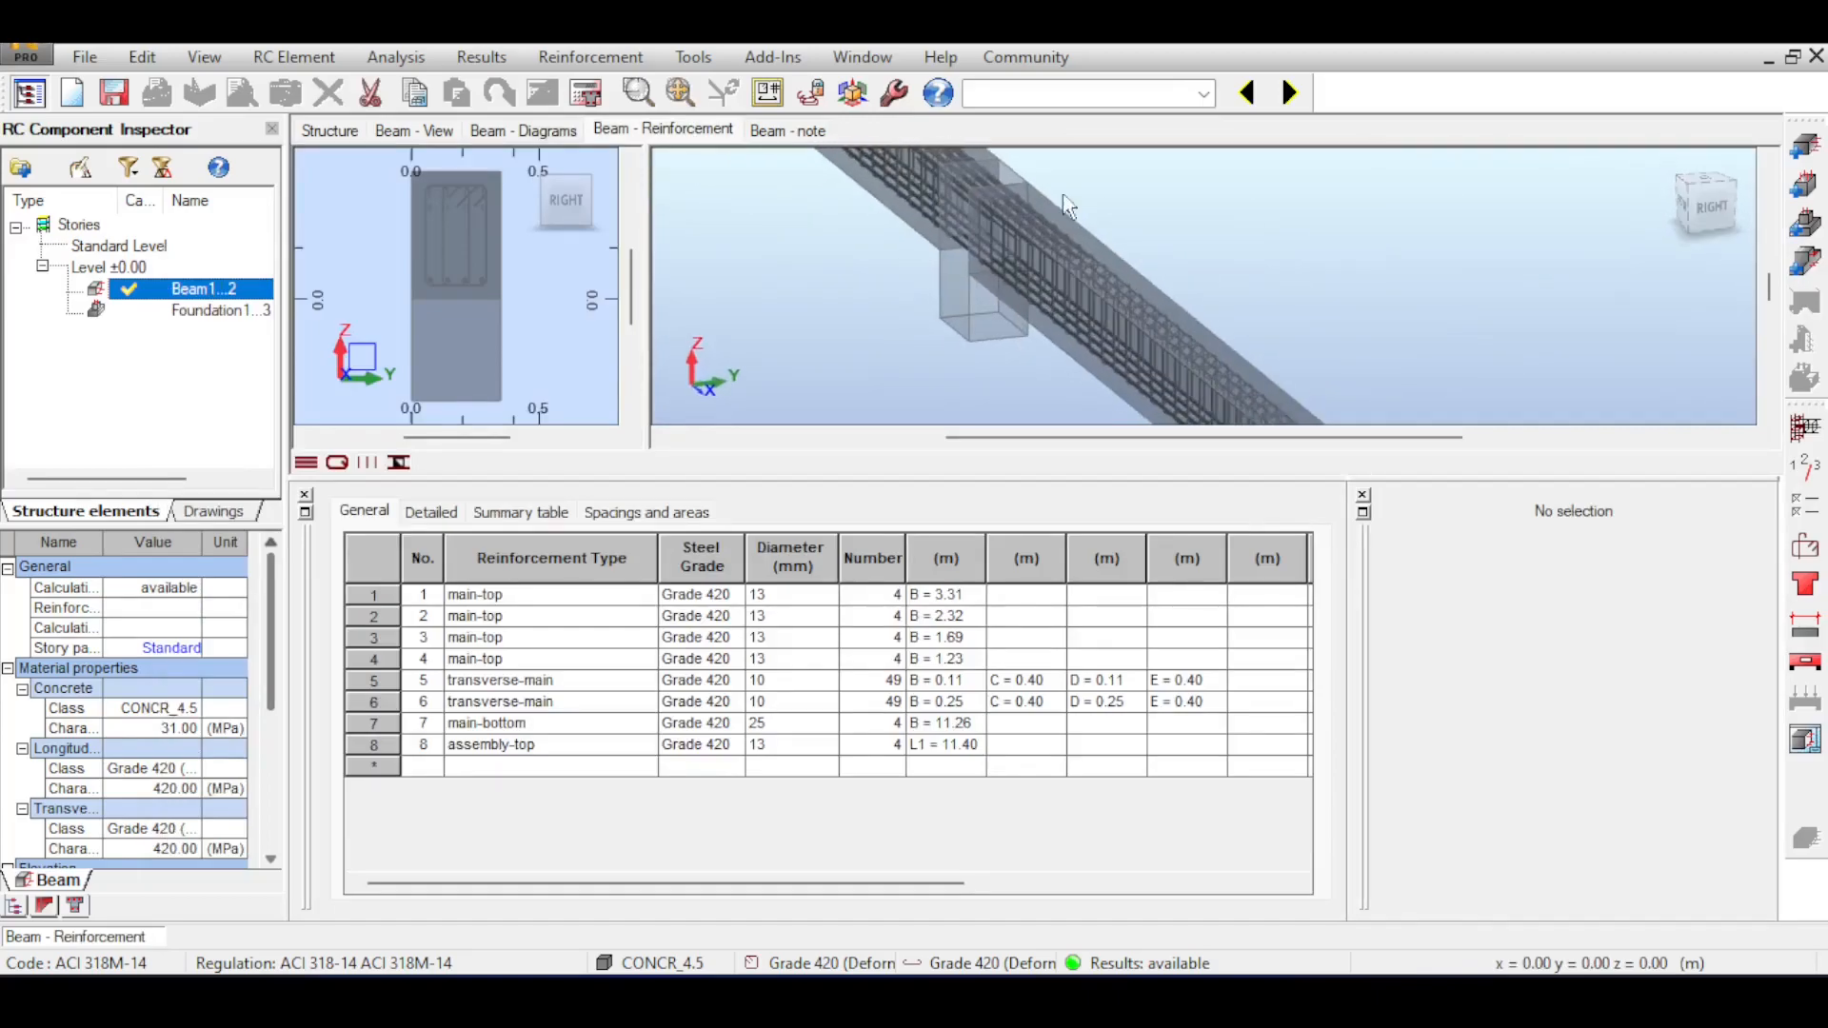
pyautogui.scroll(3, 455, 196)
pyautogui.scroll(2, 455, 196)
pyautogui.moveTo(455, 196); pyautogui.dragTo(536, 281)
pyautogui.scroll(3, 344, 238)
pyautogui.moveTo(438, 233); pyautogui.dragTo(429, 178)
pyautogui.scroll(-4, 429, 178)
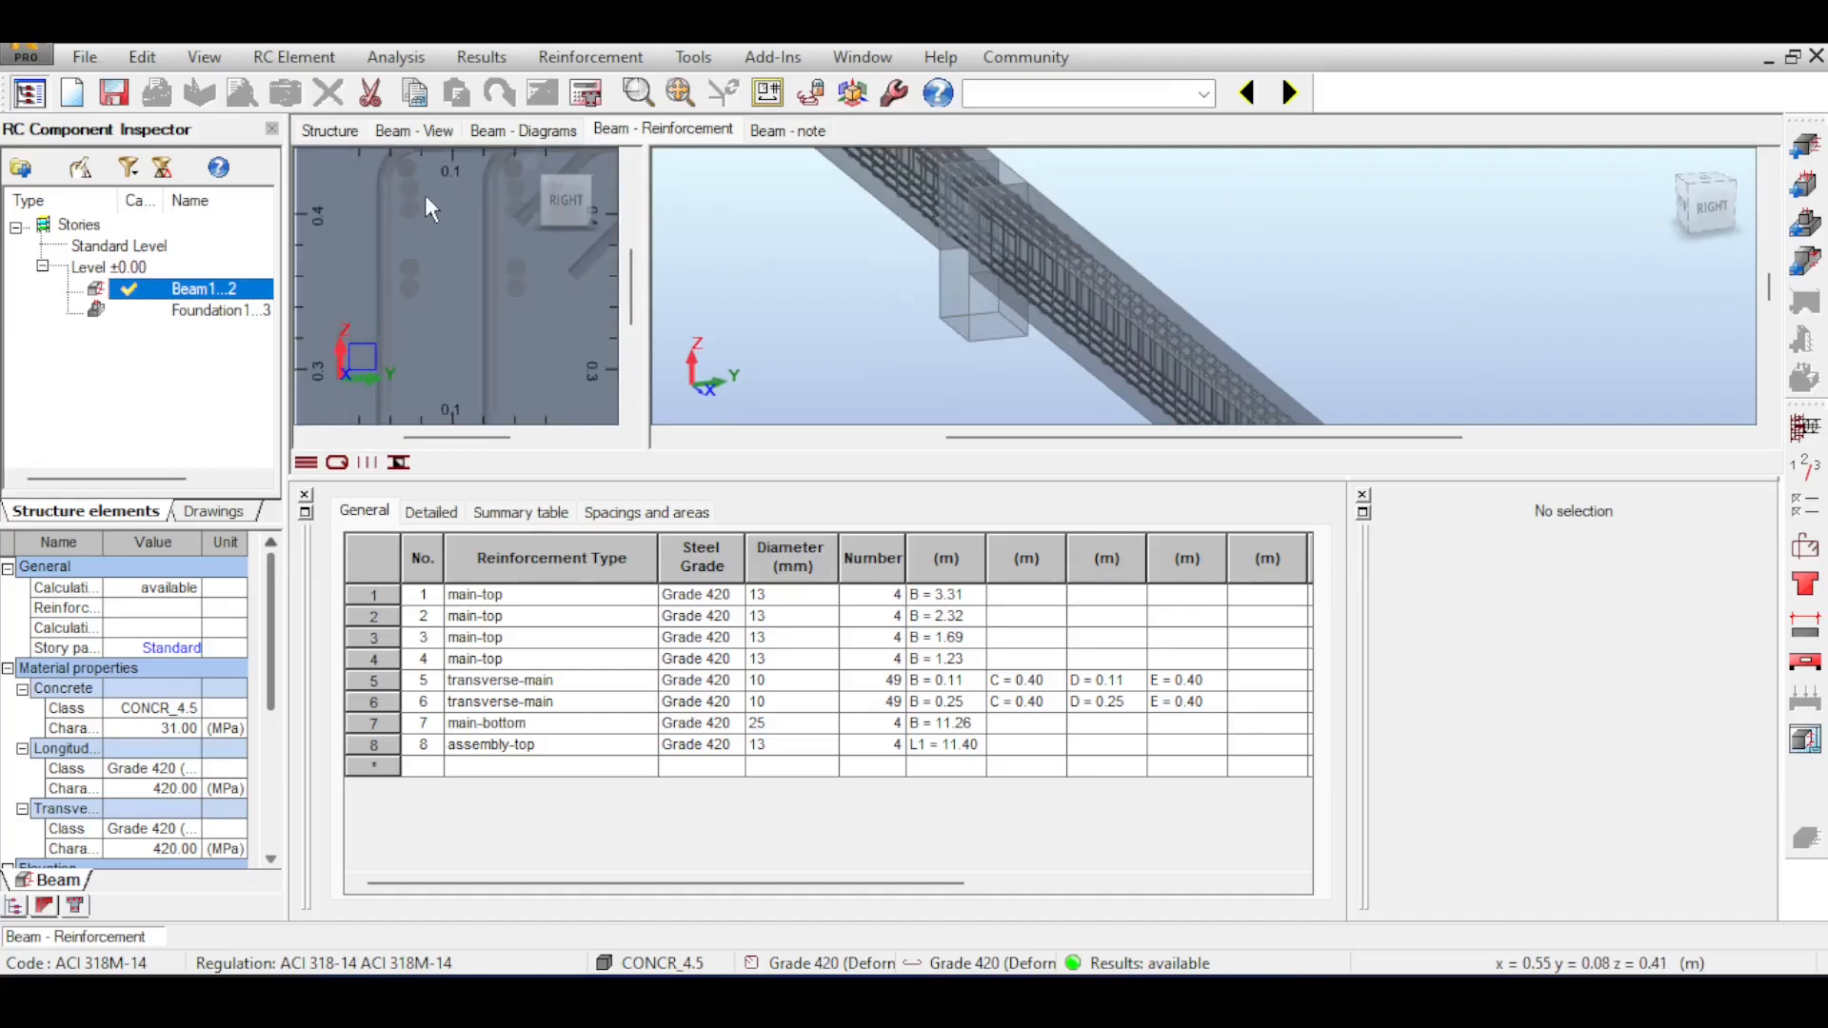
pyautogui.scroll(4, 398, 190)
pyautogui.scroll(1, 401, 213)
pyautogui.moveTo(402, 213); pyautogui.dragTo(459, 241)
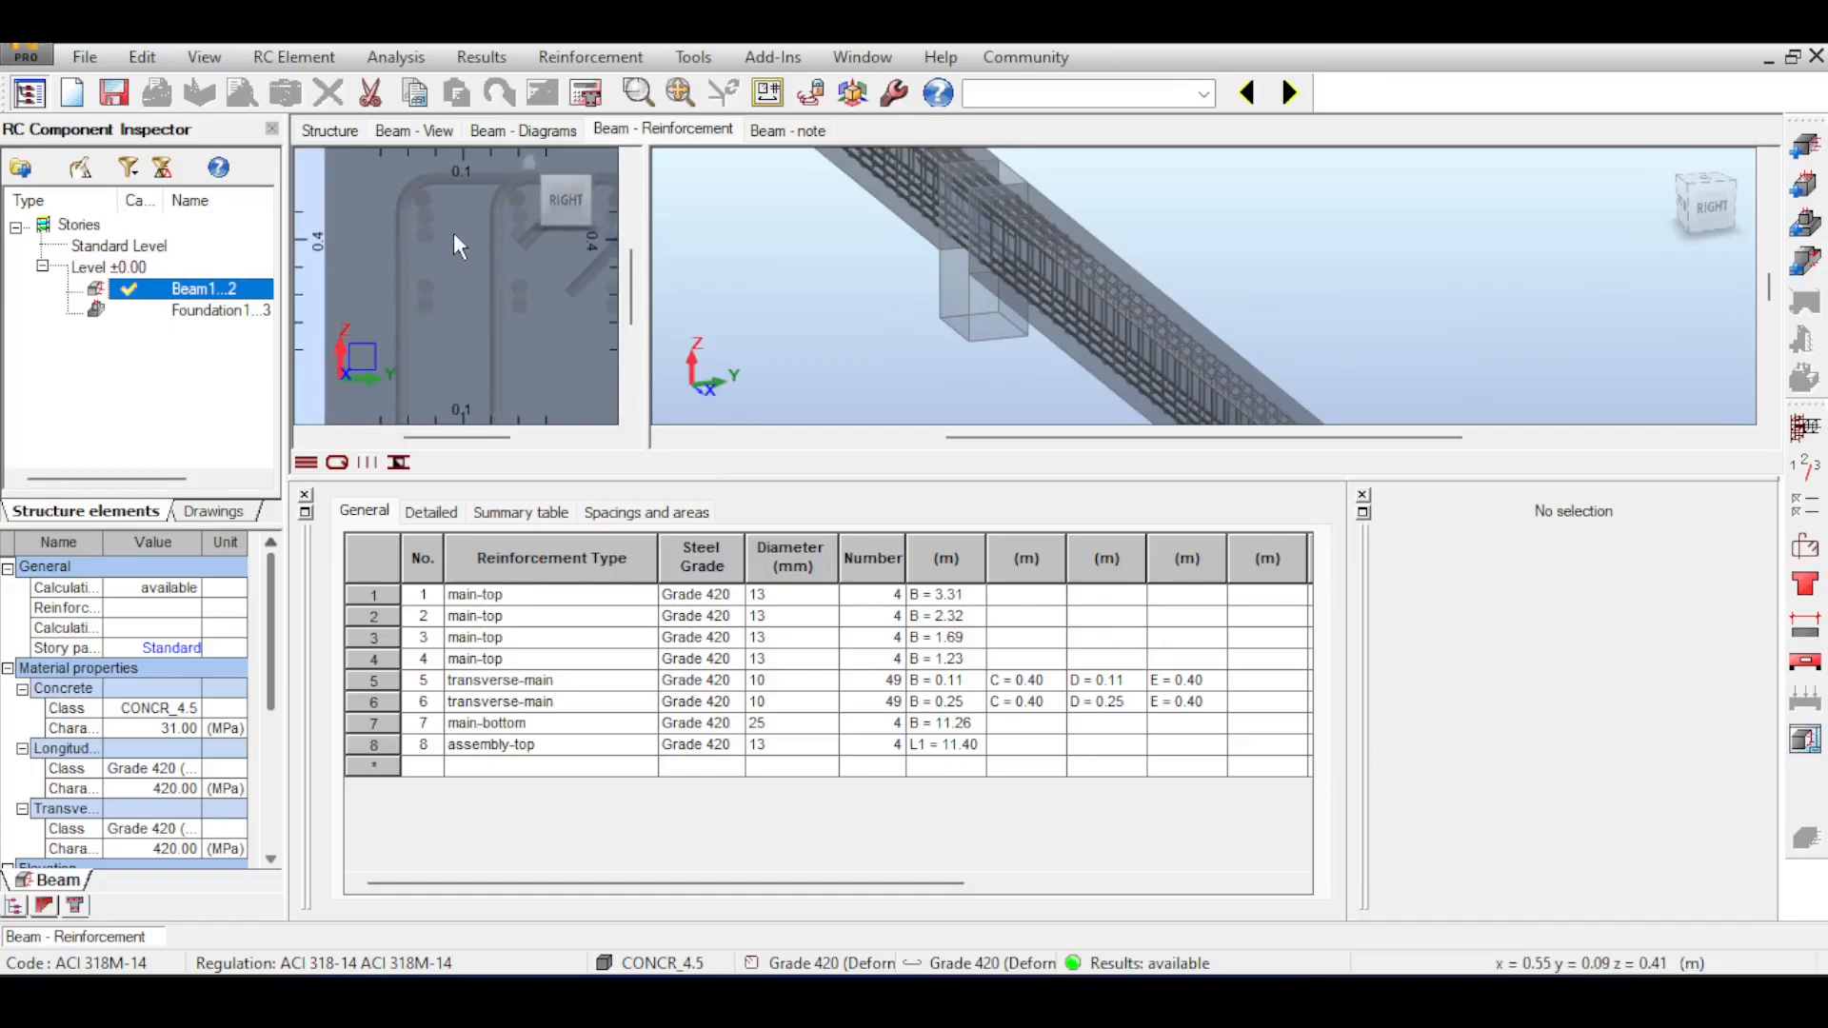
pyautogui.scroll(-1, 453, 233)
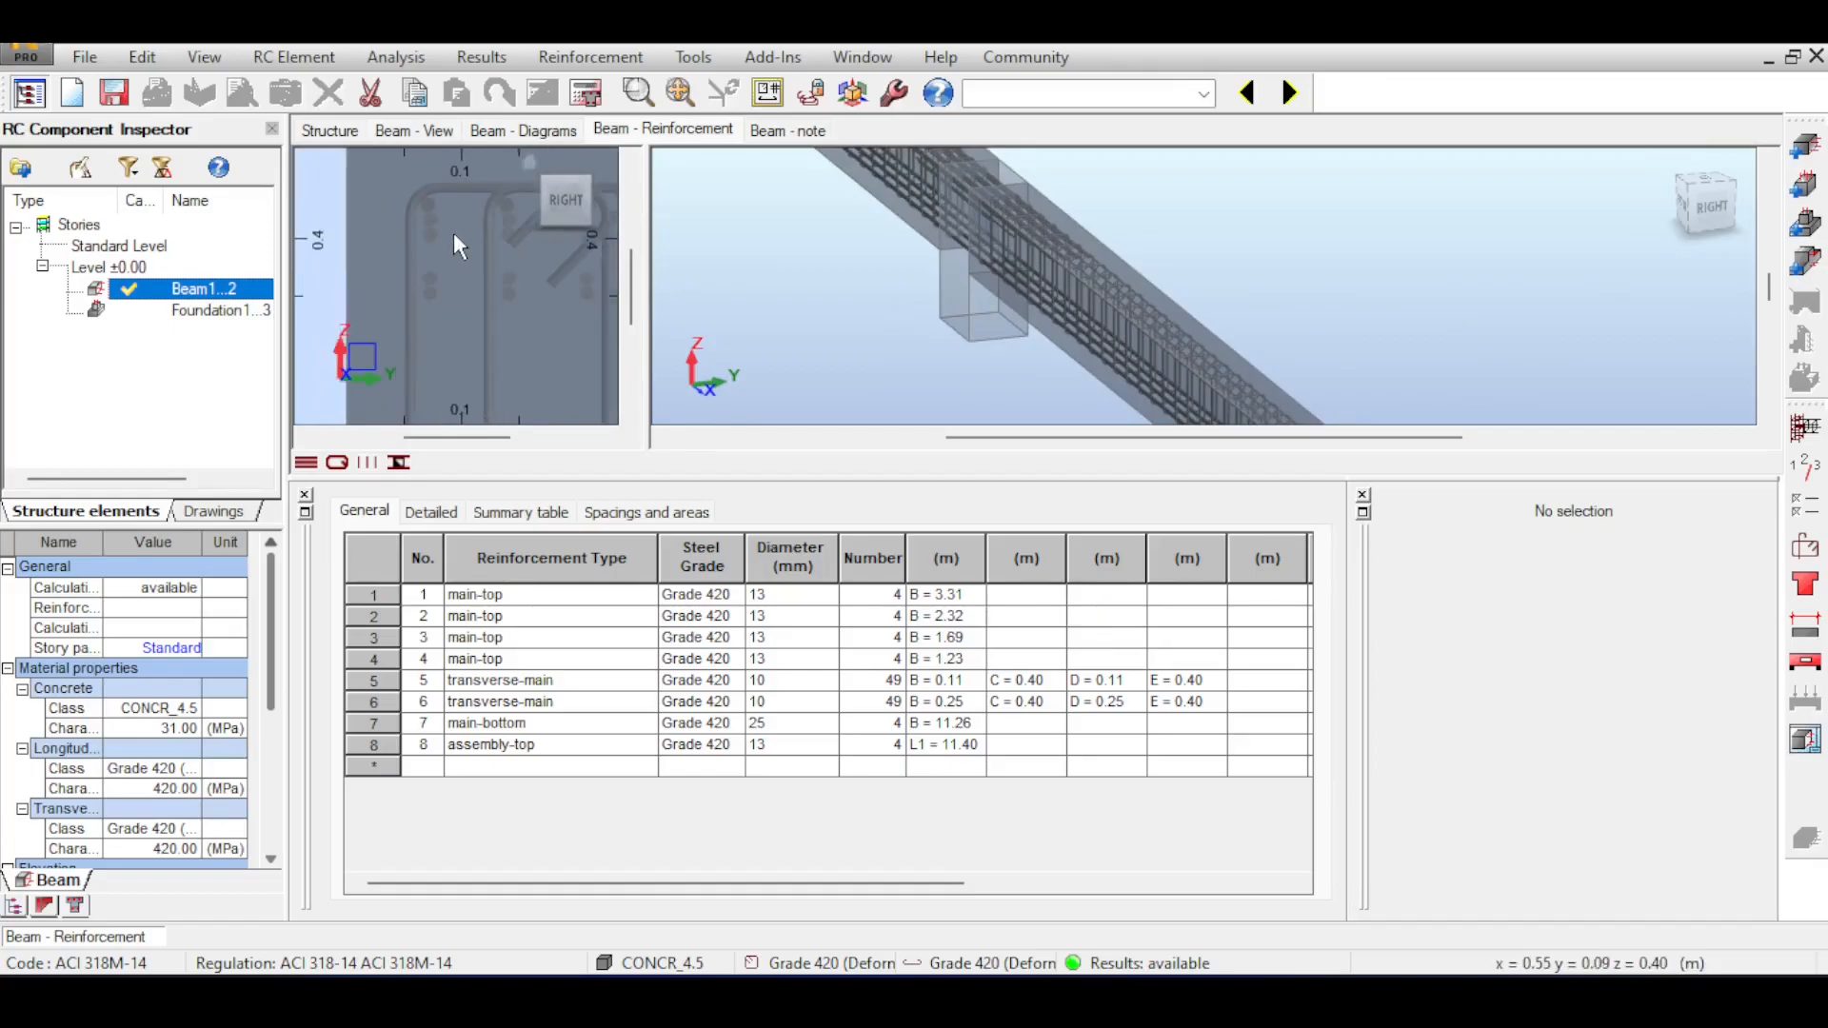
pyautogui.scroll(-3, 454, 237)
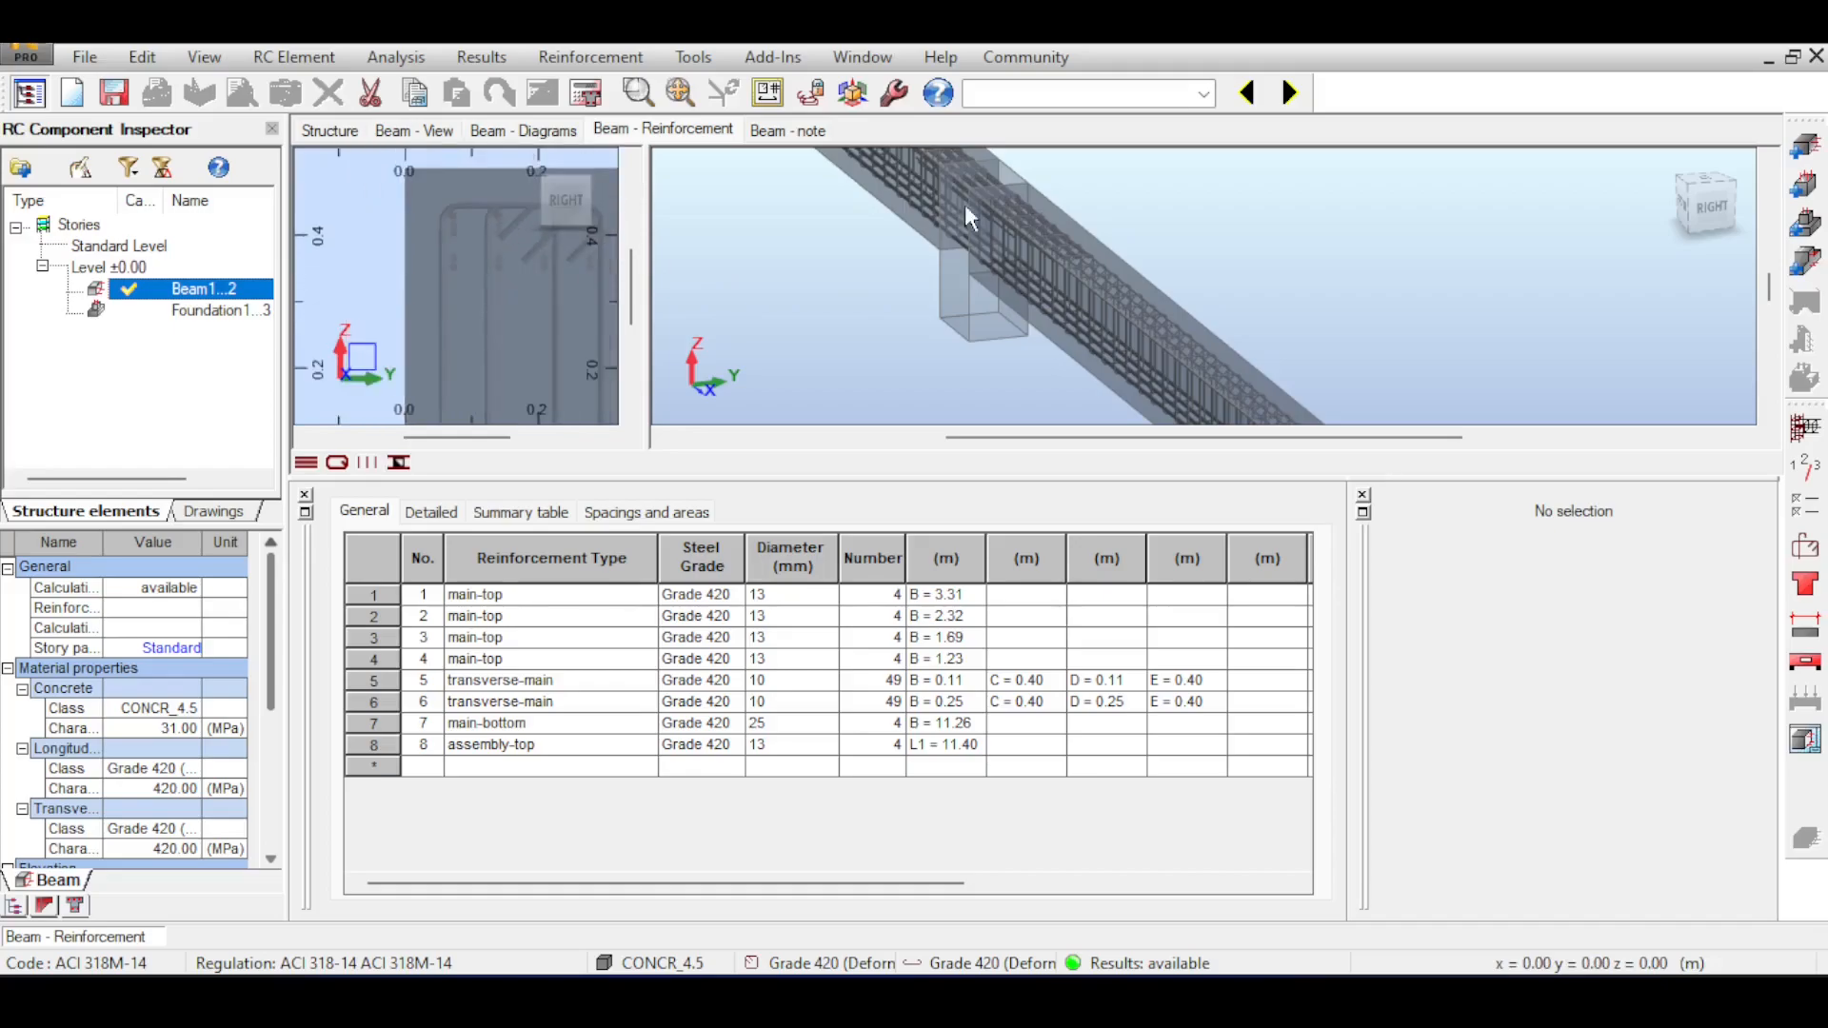
pyautogui.moveTo(1738, 322); pyautogui.dragTo(1615, 299)
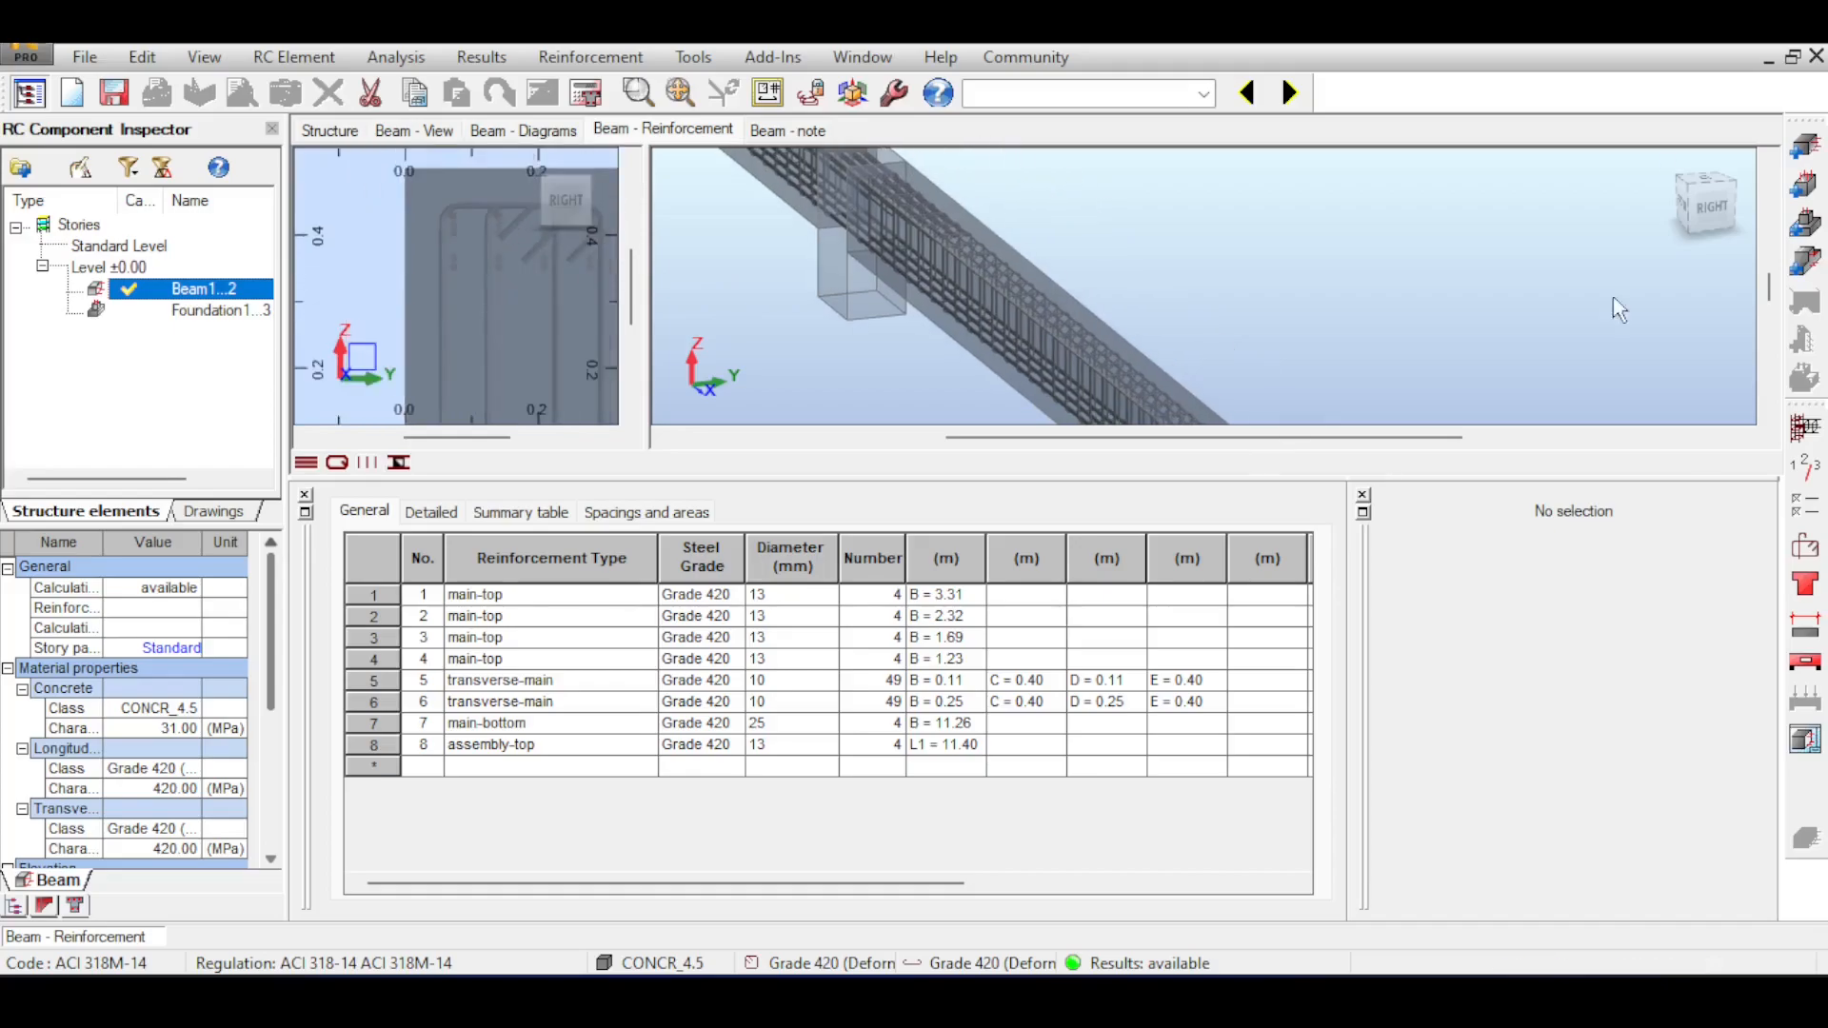
# Limit the top reinforcement to a maximum of 3 layers in the reinforcement pattern and recalculate the beam.
pyautogui.click(1814, 552)
pyautogui.click(647, 107)
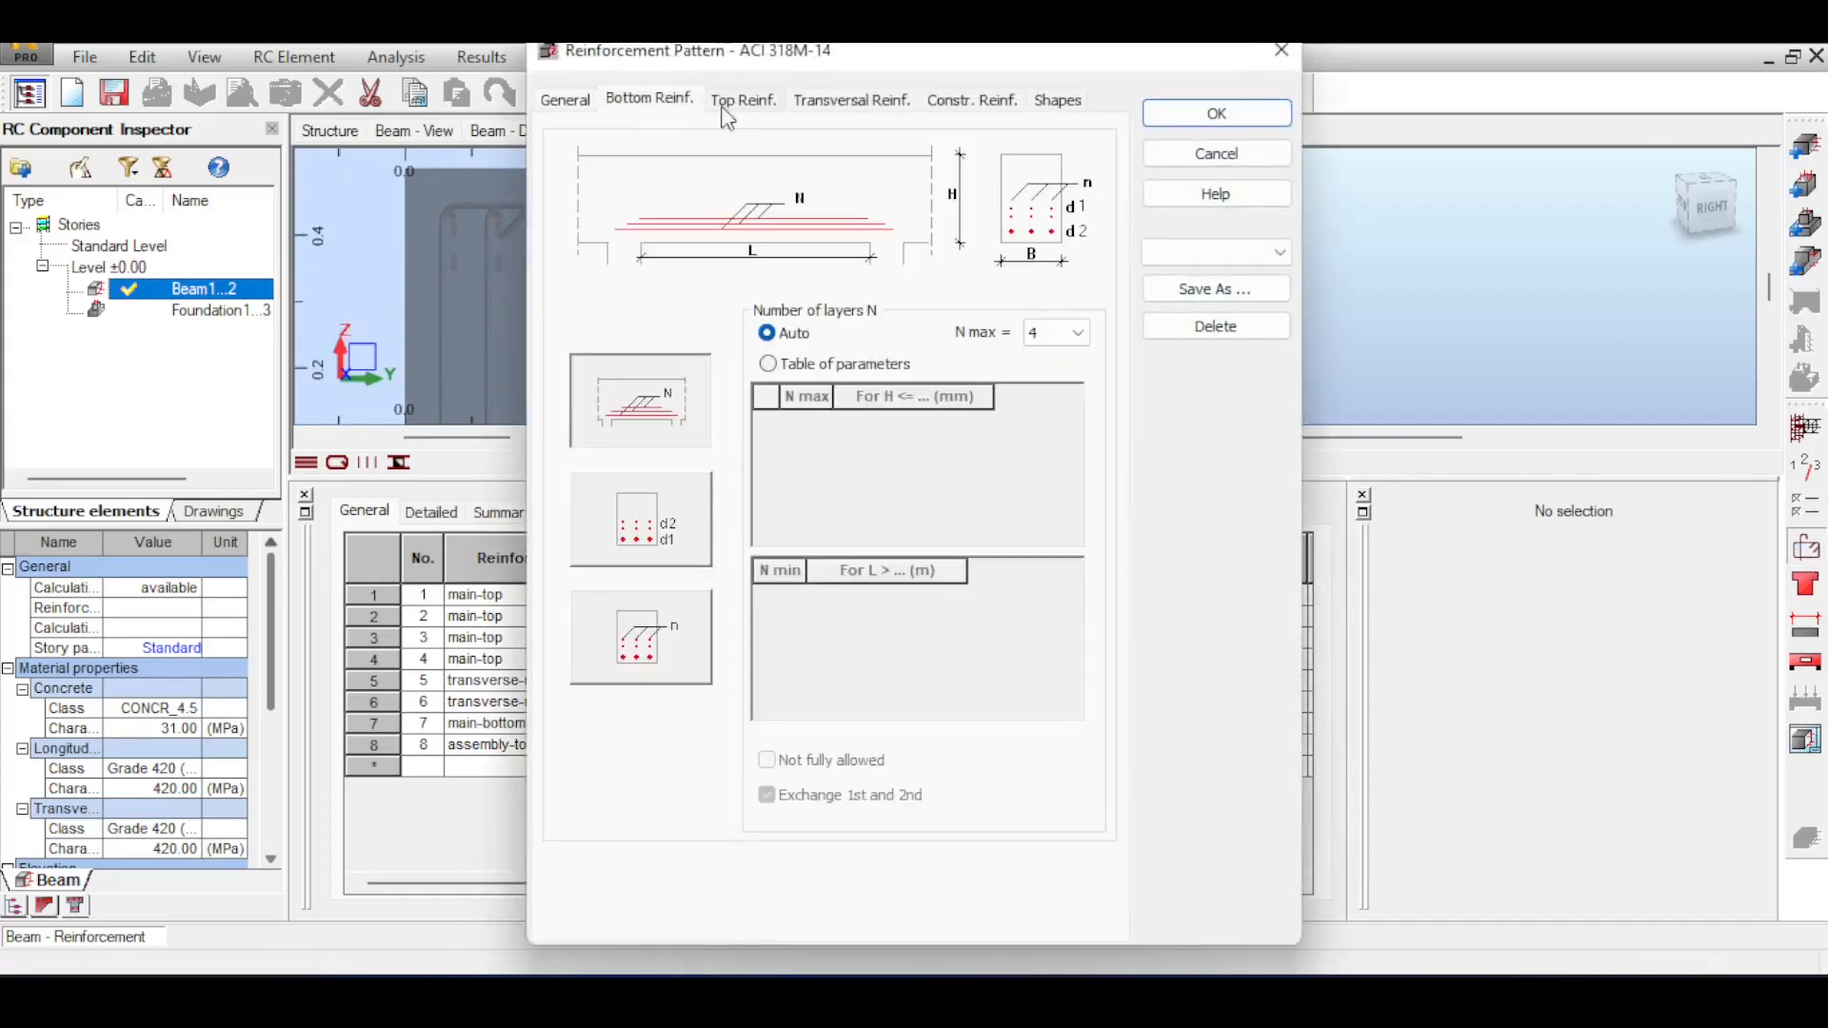
pyautogui.click(731, 107)
pyautogui.click(1077, 336)
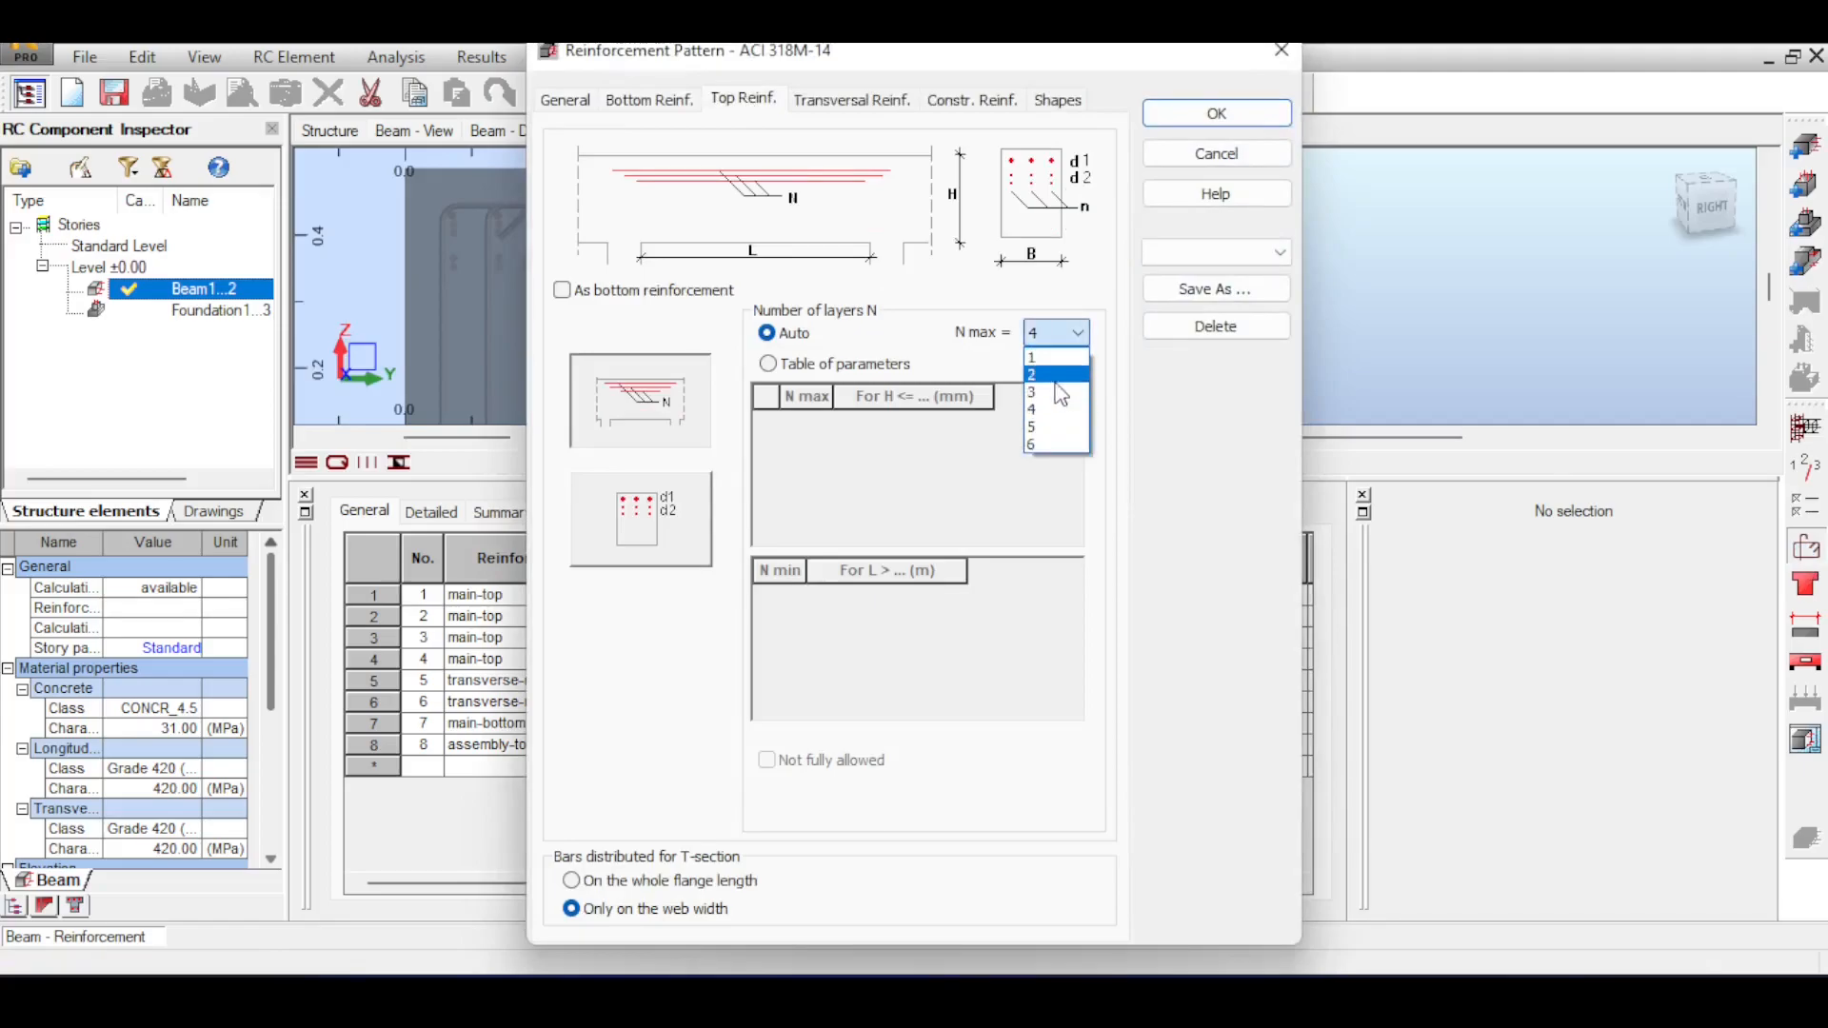
pyautogui.click(1059, 392)
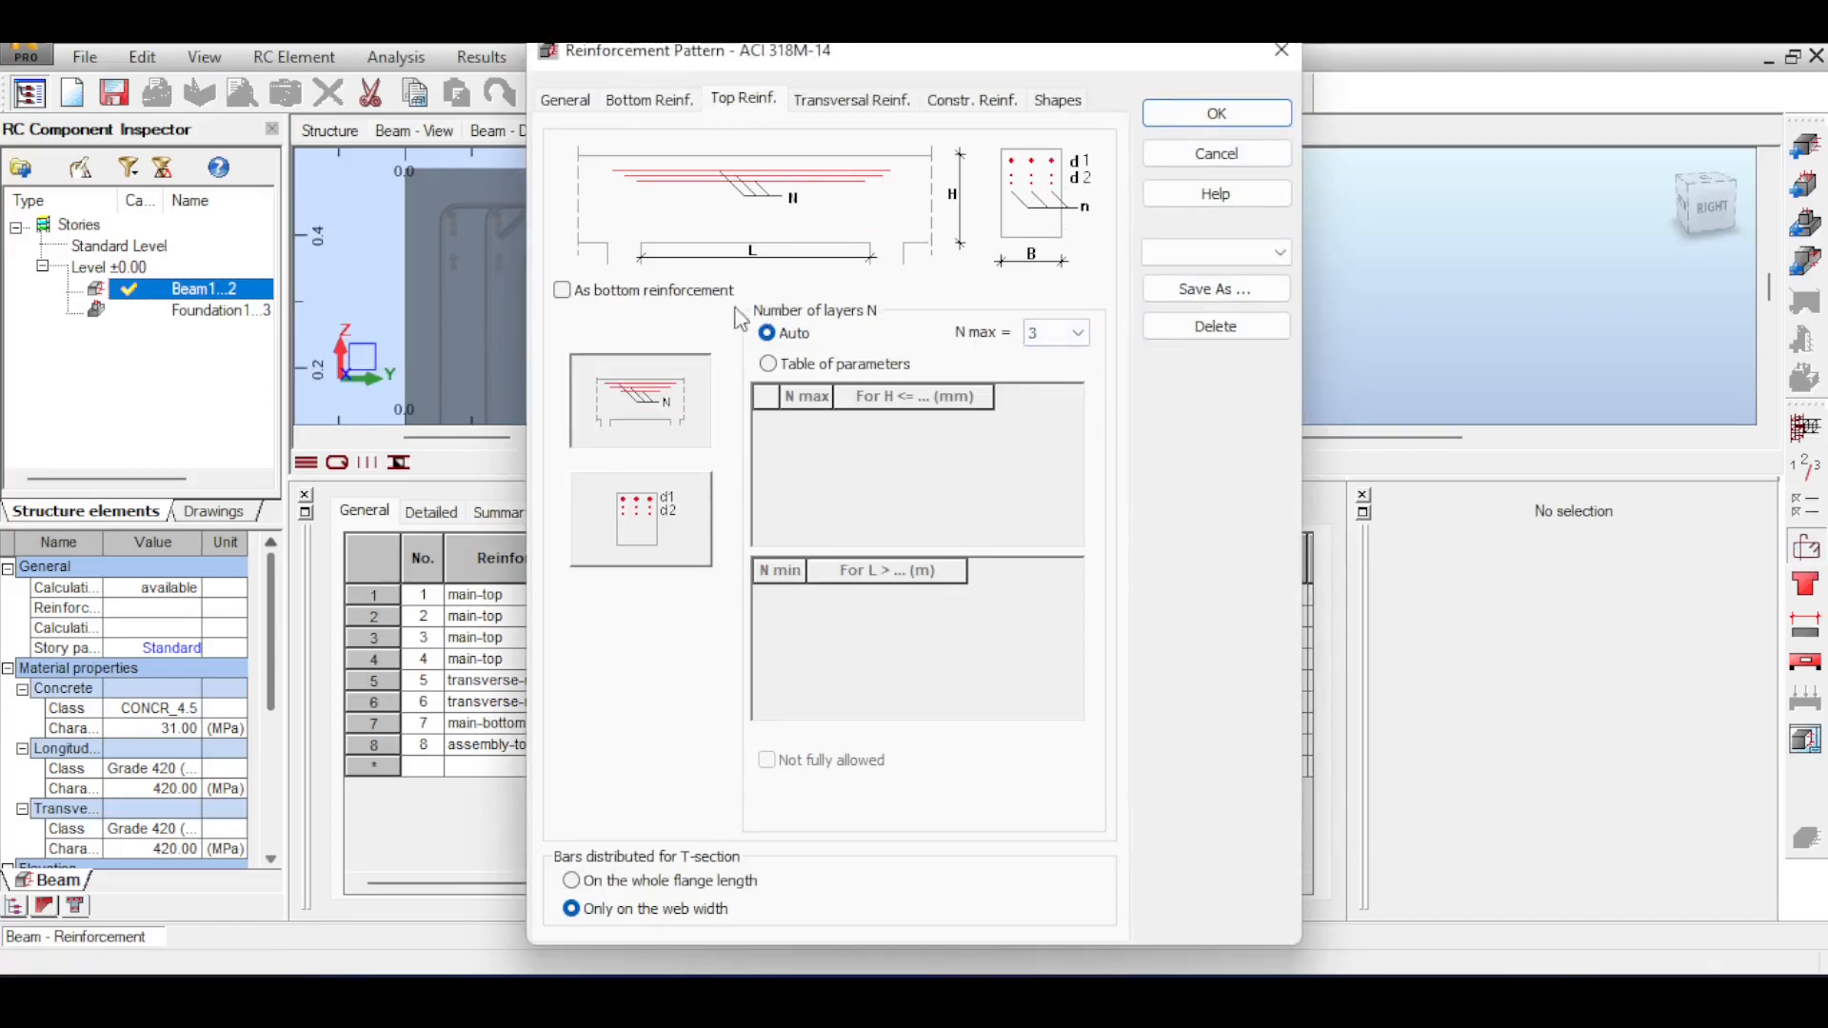
pyautogui.click(1217, 112)
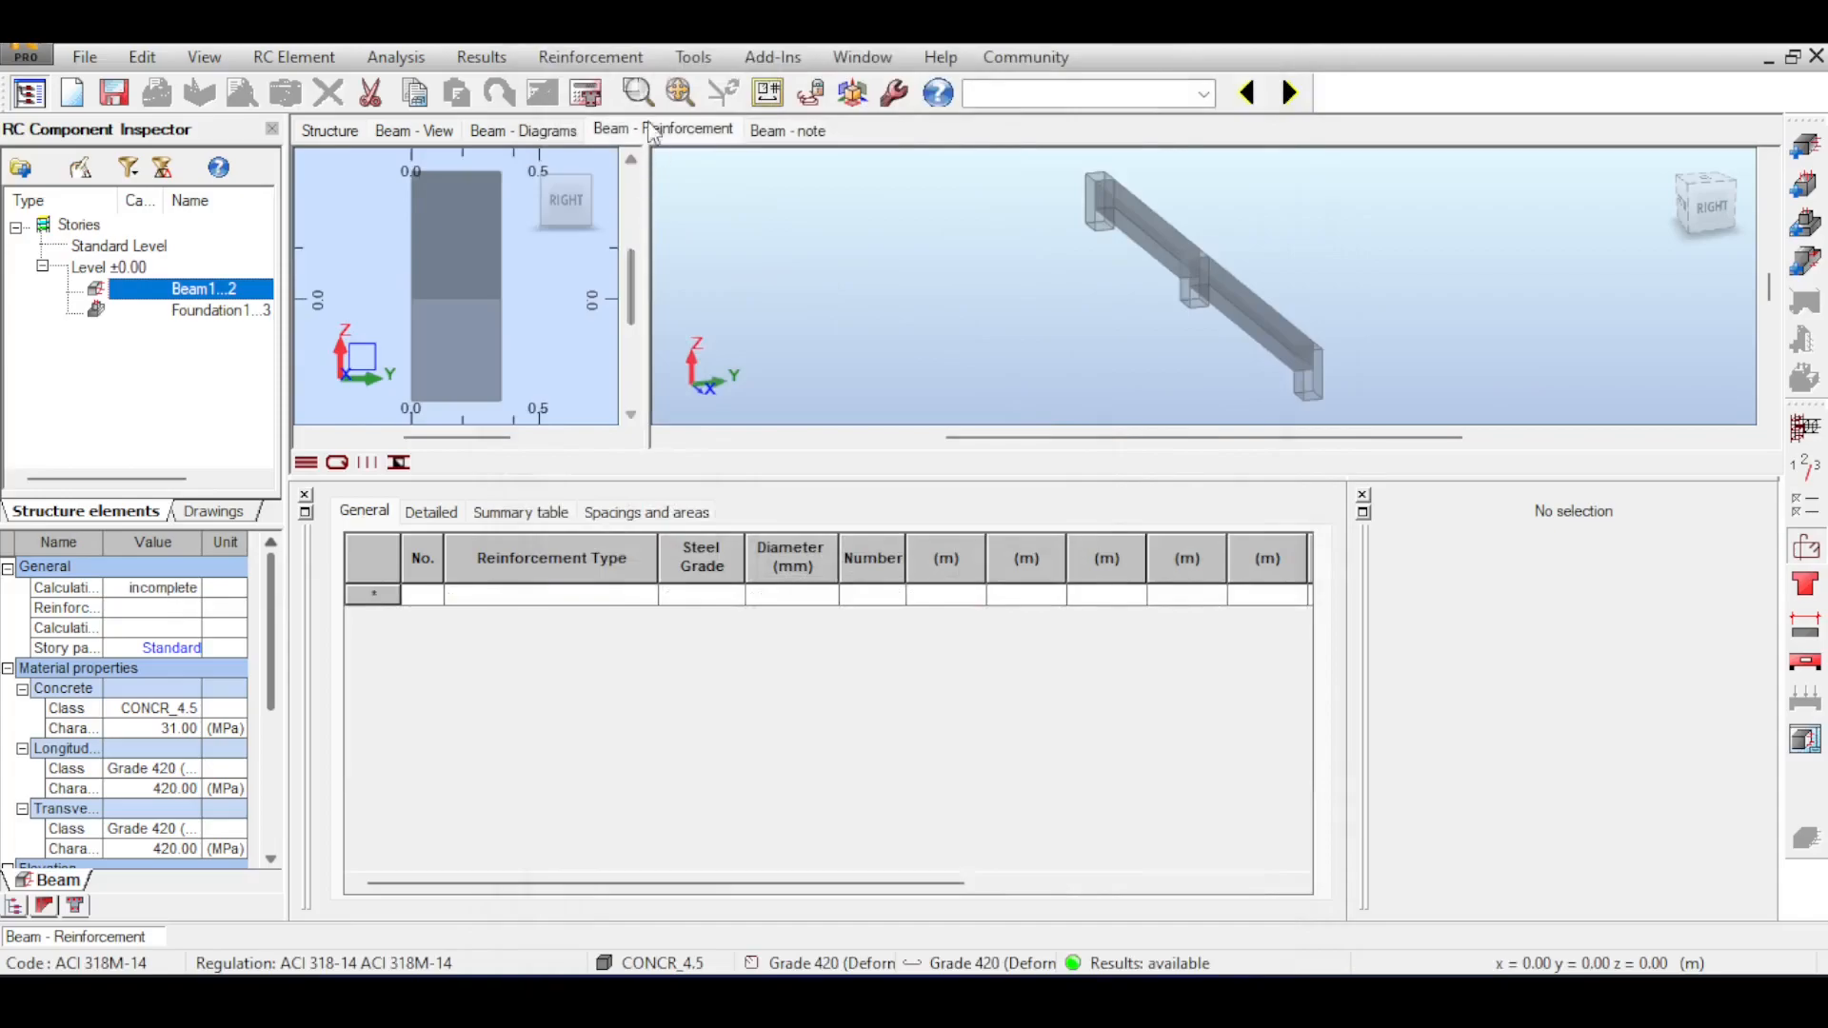
pyautogui.click(591, 95)
pyautogui.click(969, 617)
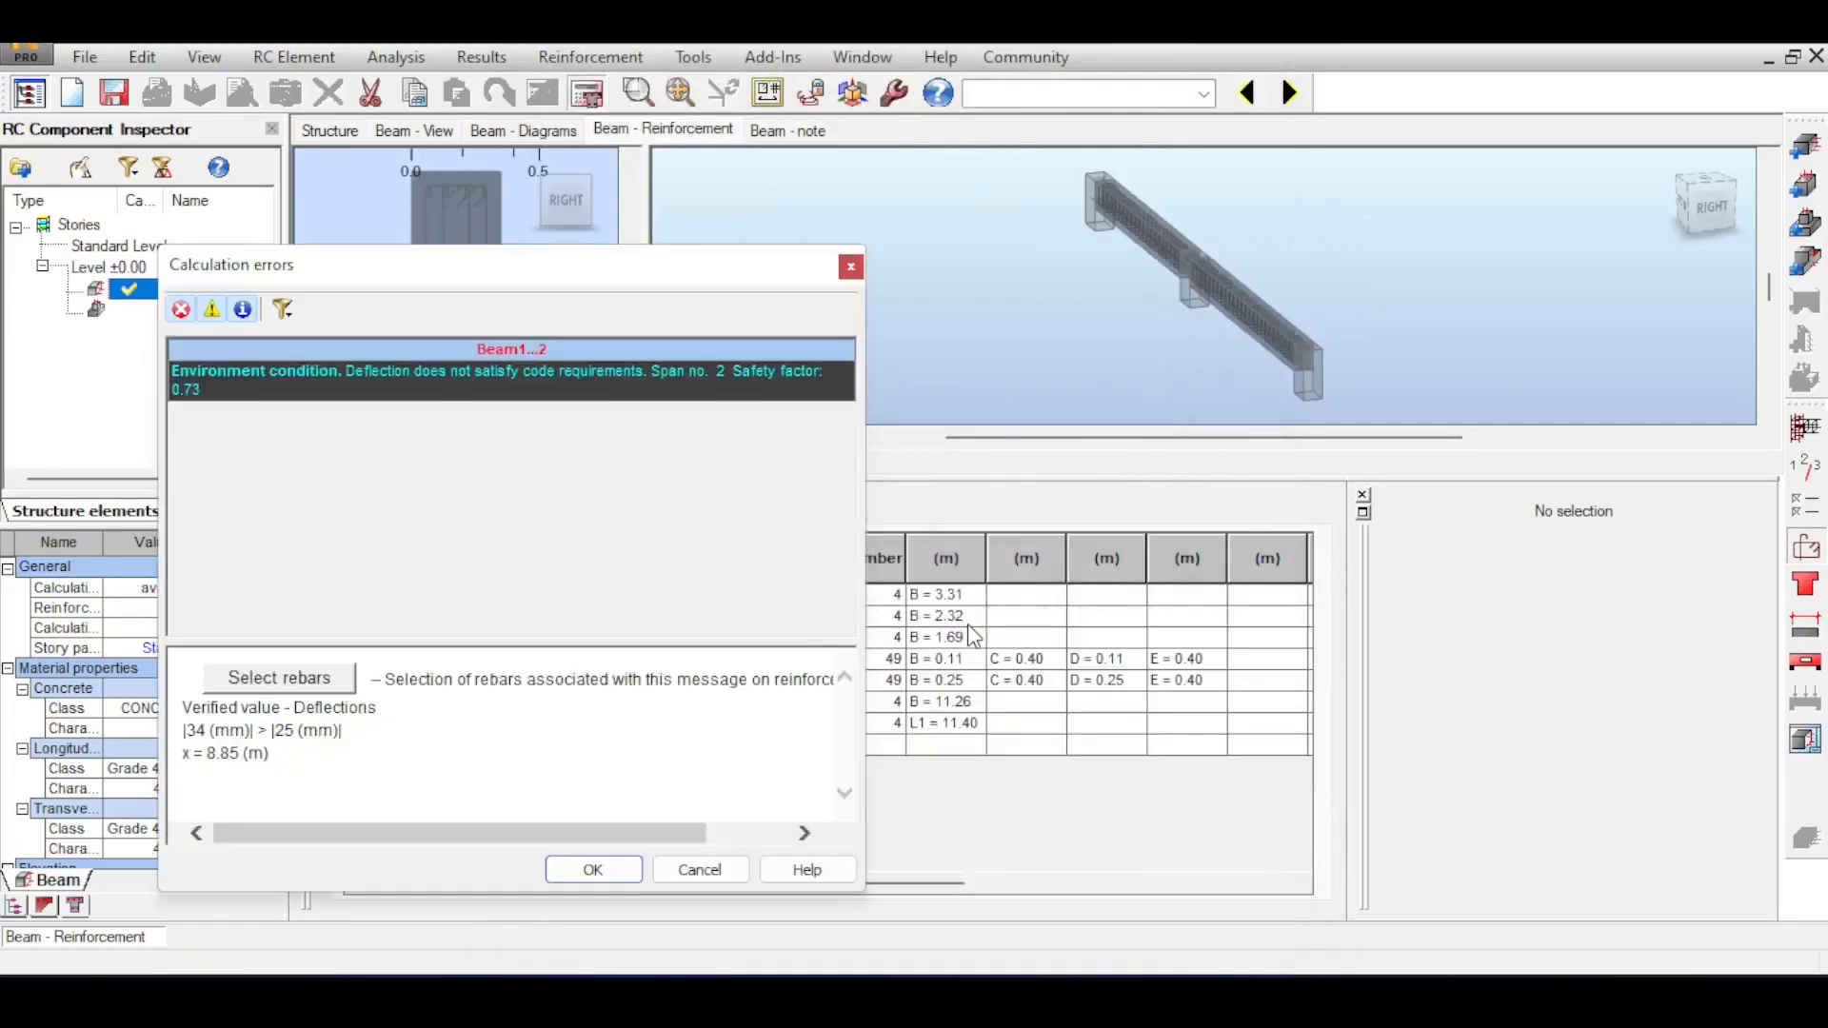
# Examine the stirrups and top bar layers in the cross-section and around the middle support, and close the calculation errors.
pyautogui.scroll(6, 1102, 390)
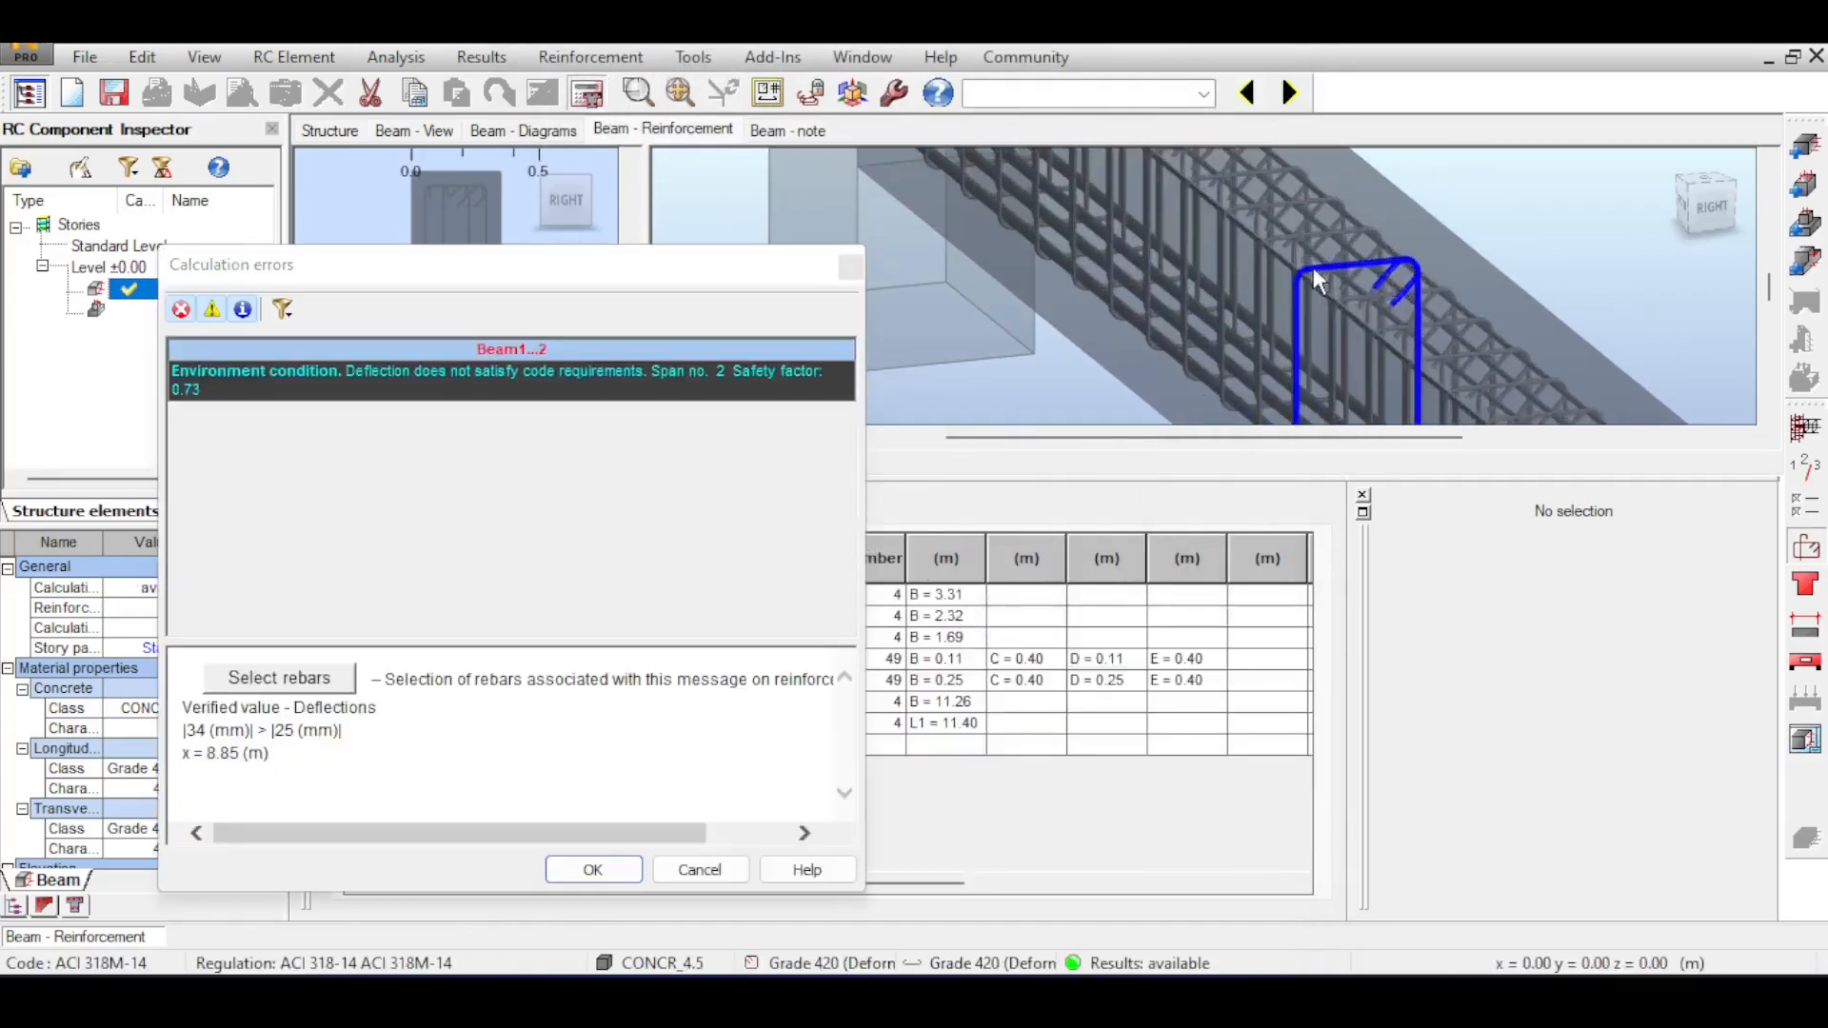
pyautogui.scroll(5, 438, 193)
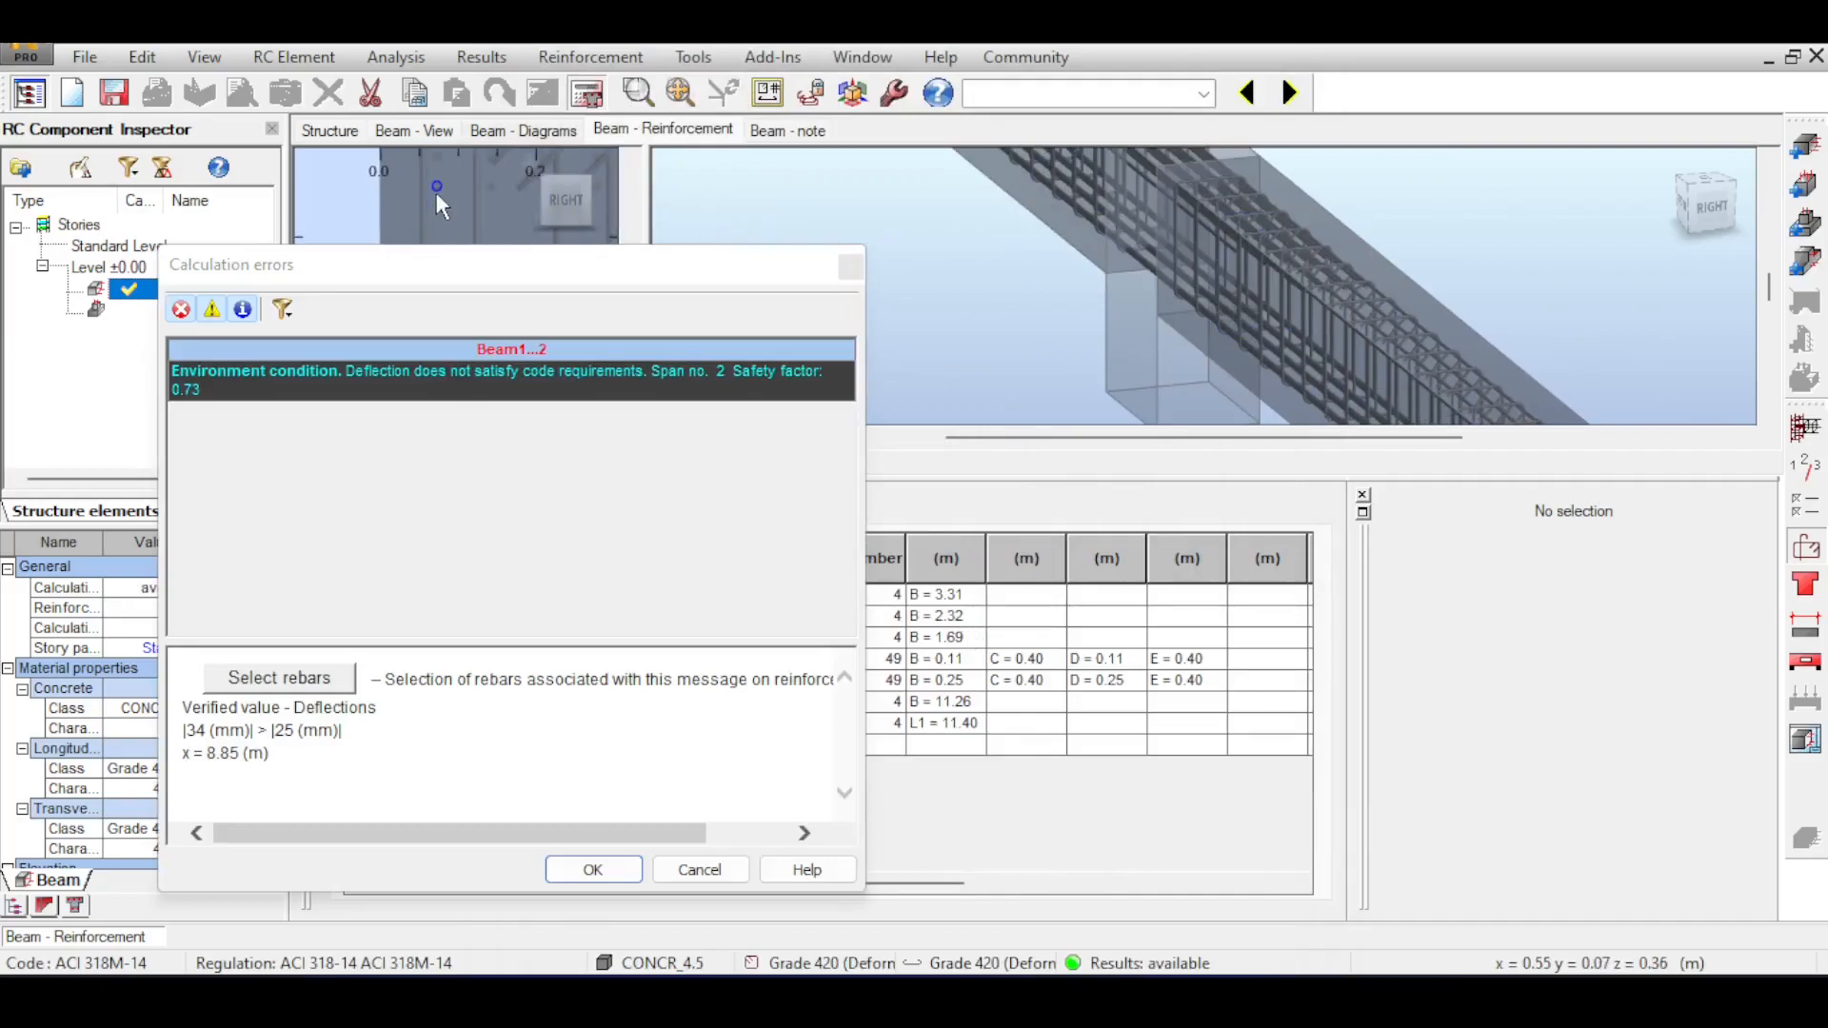
pyautogui.scroll(-5, 475, 183)
pyautogui.scroll(3, 1294, 213)
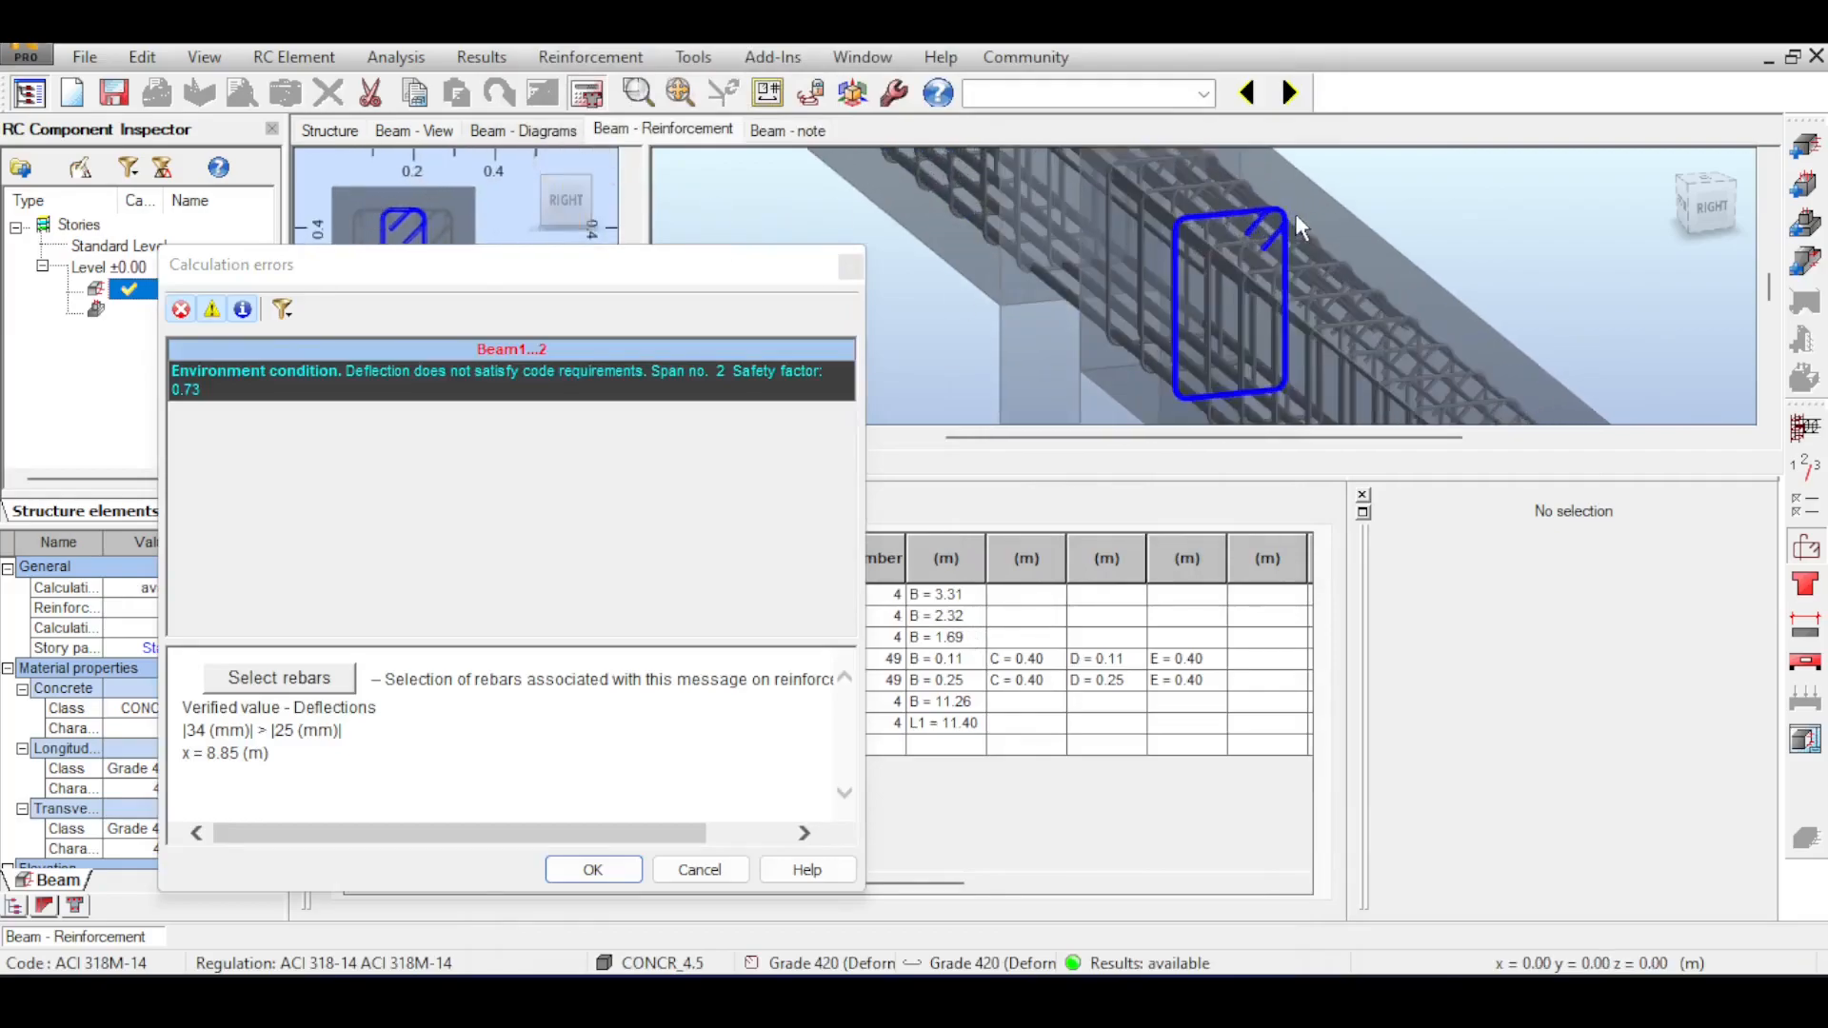
pyautogui.scroll(-4, 1260, 265)
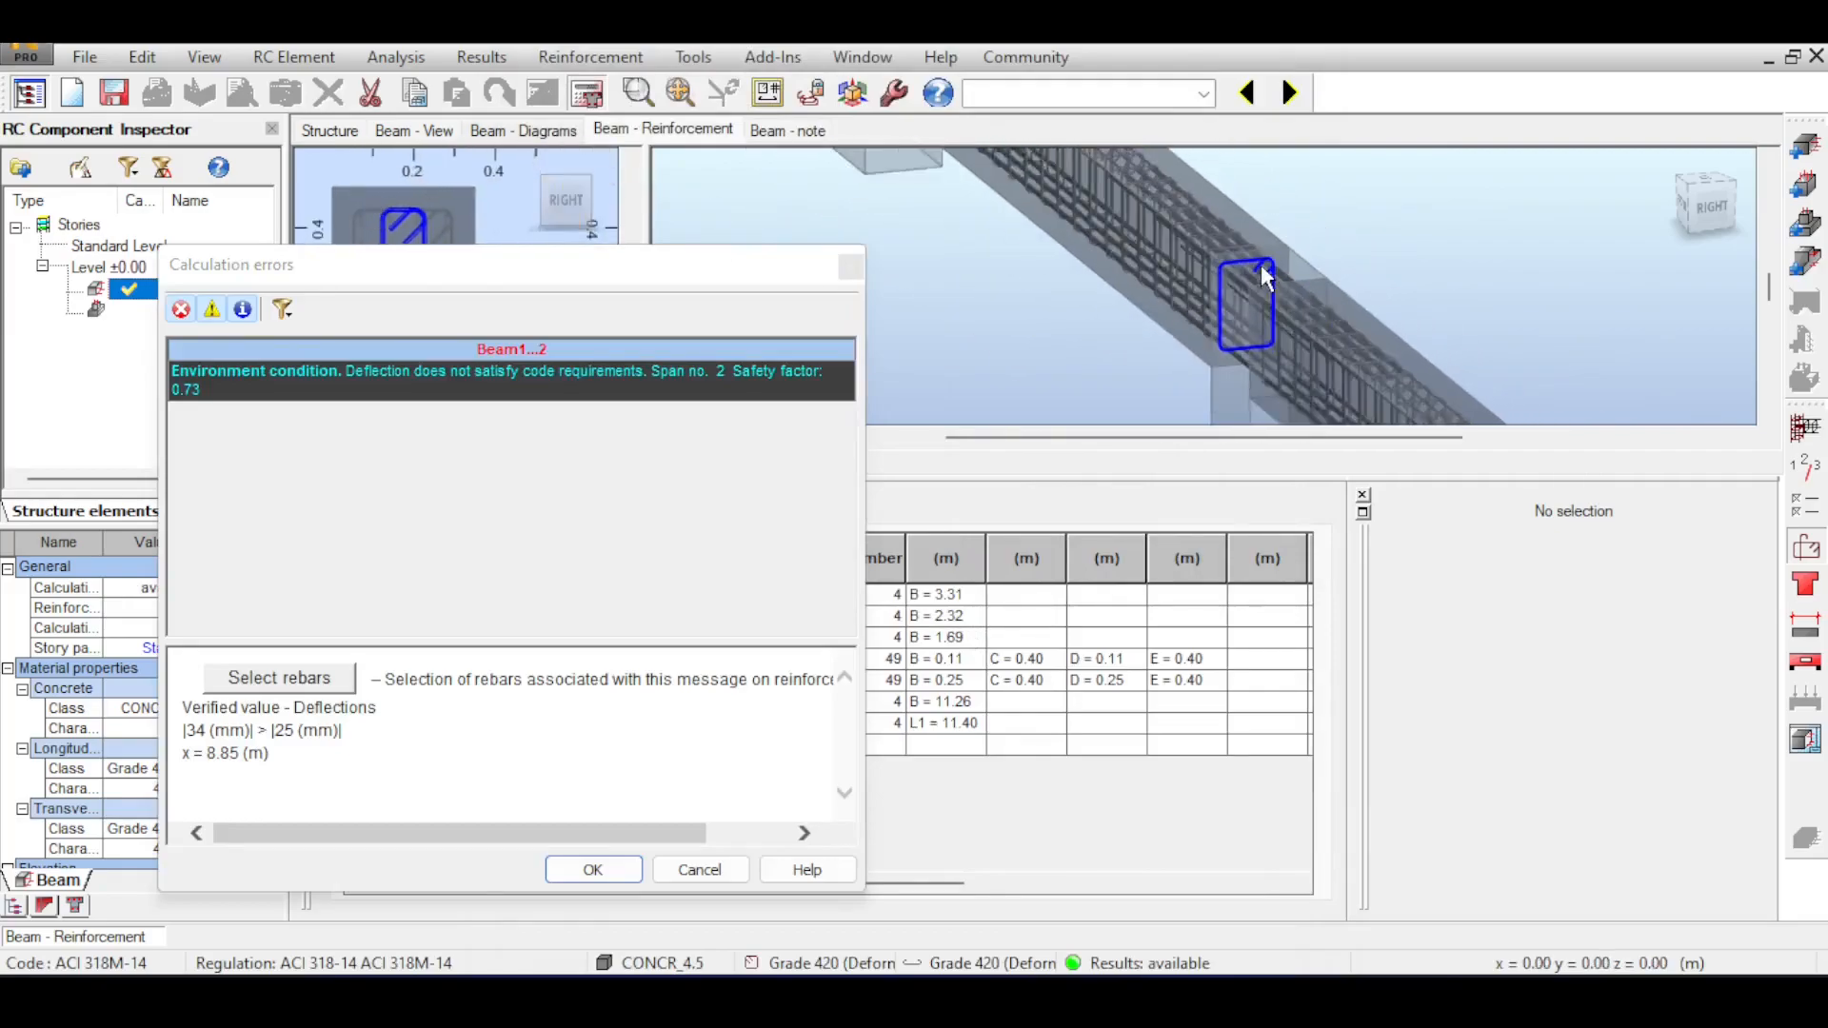
pyautogui.click(844, 264)
pyautogui.scroll(-3, 1229, 238)
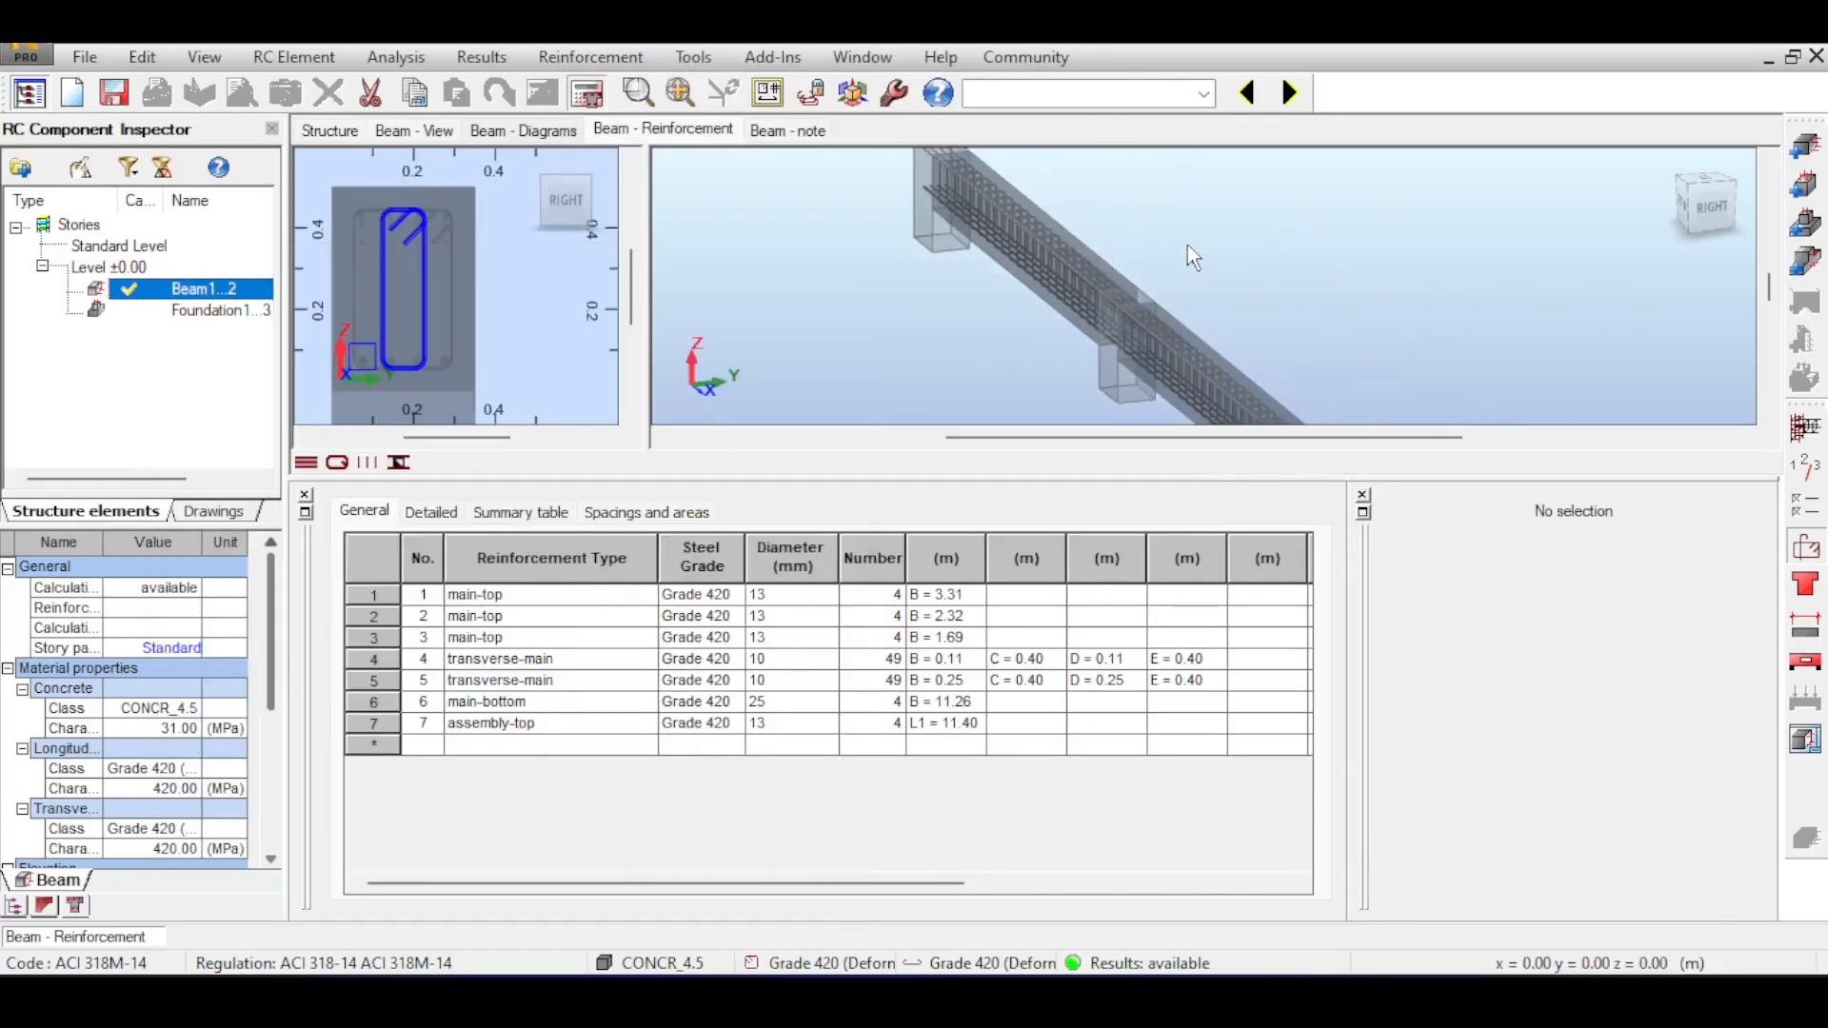
pyautogui.scroll(3, 1181, 332)
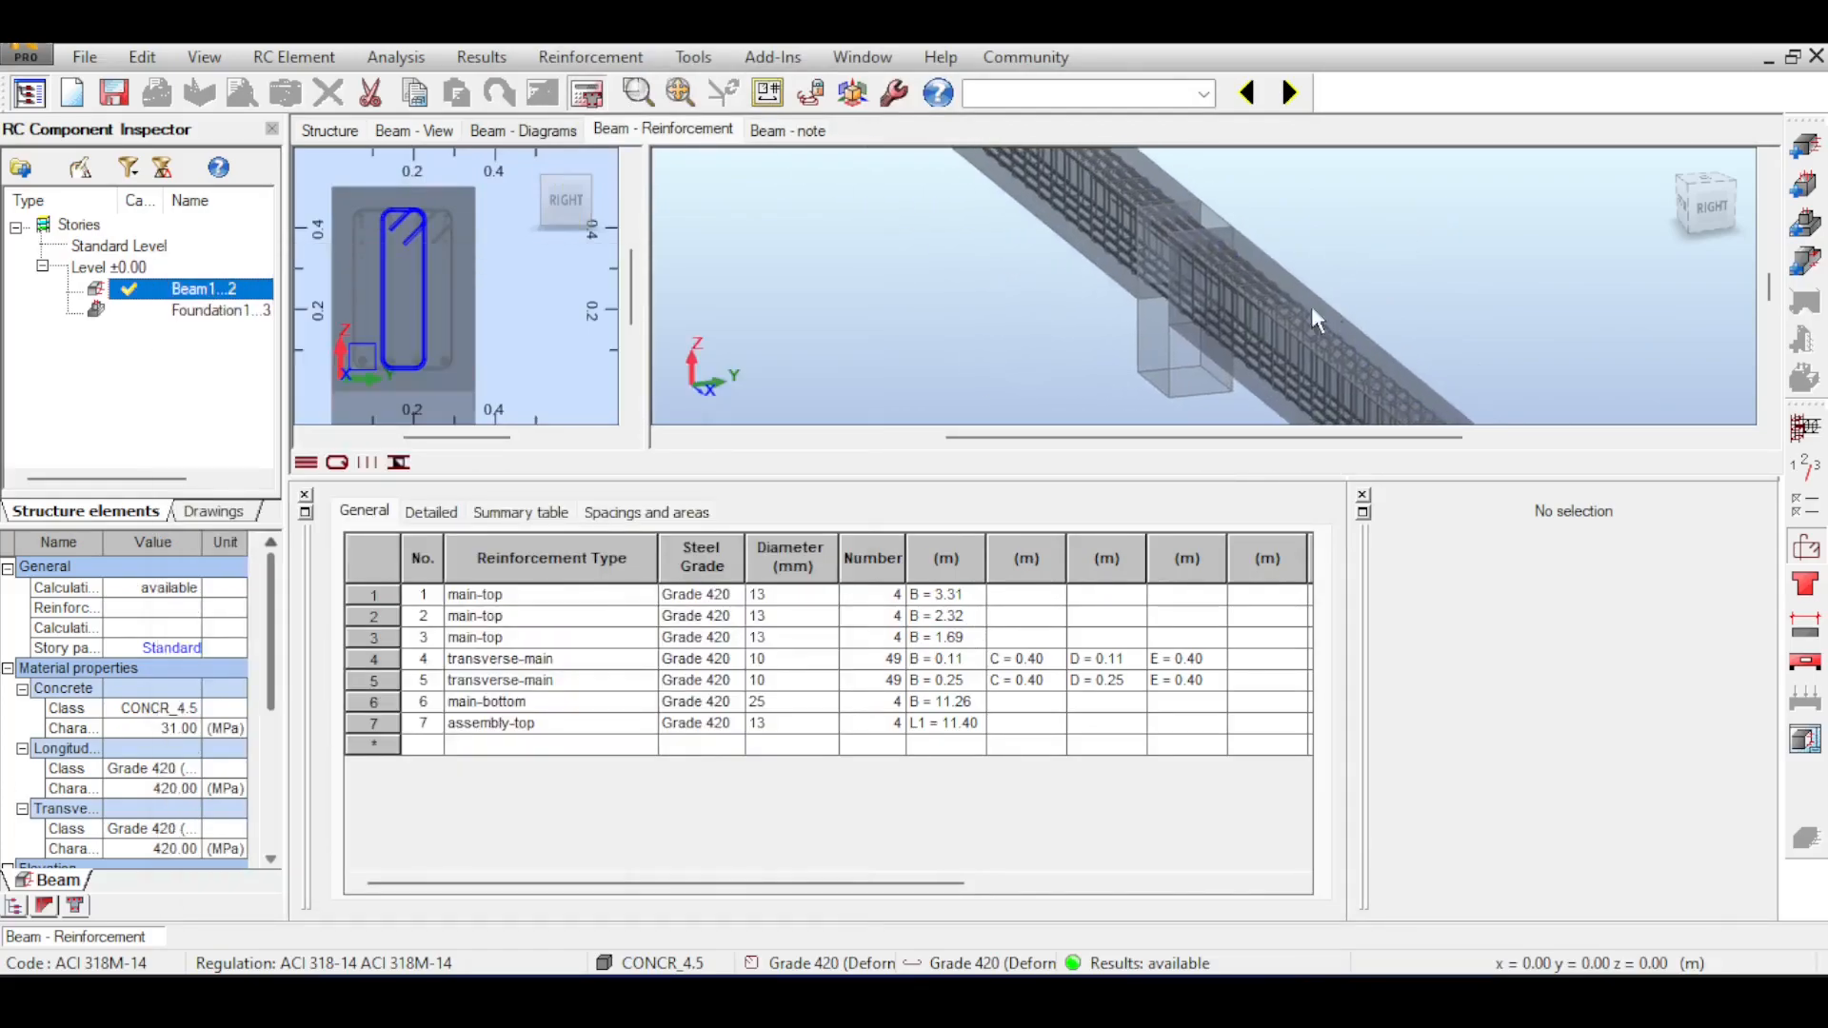
pyautogui.scroll(4, 1327, 306)
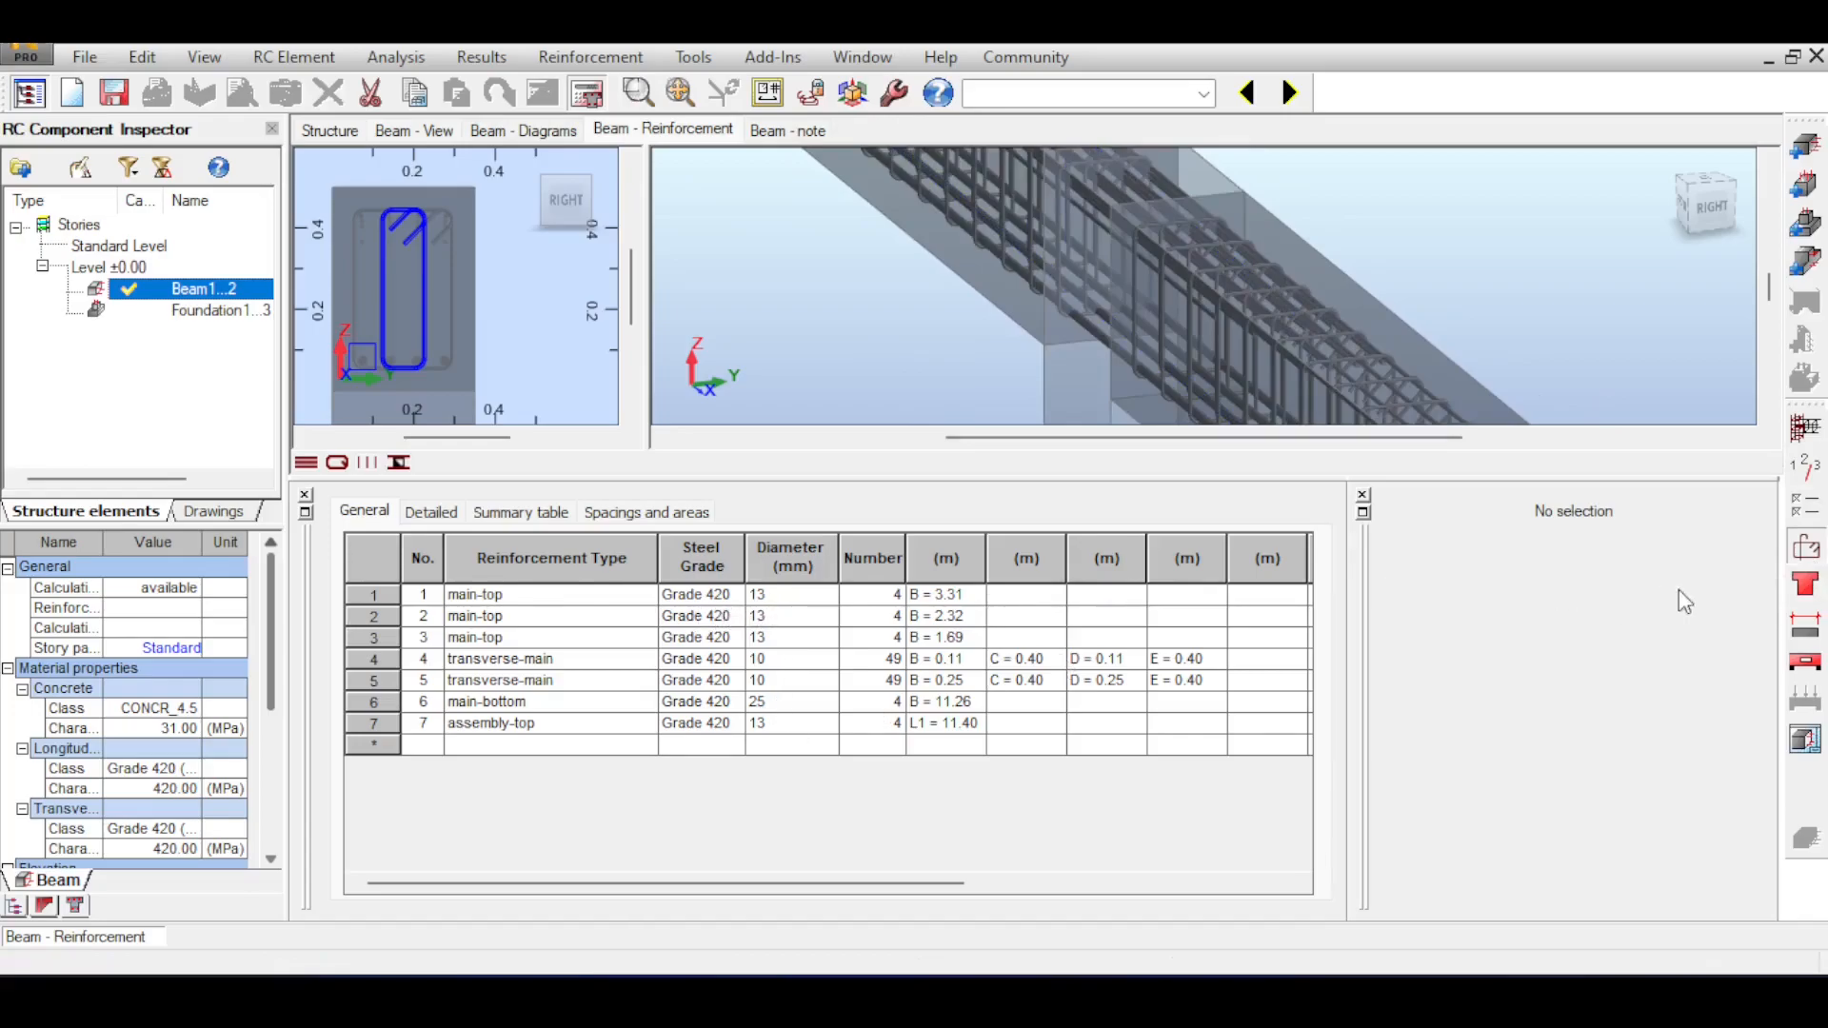
# Set the top bar diameters to follow the bottom reinforcement in the reinforcement pattern and recalculate the beam.
pyautogui.click(1819, 552)
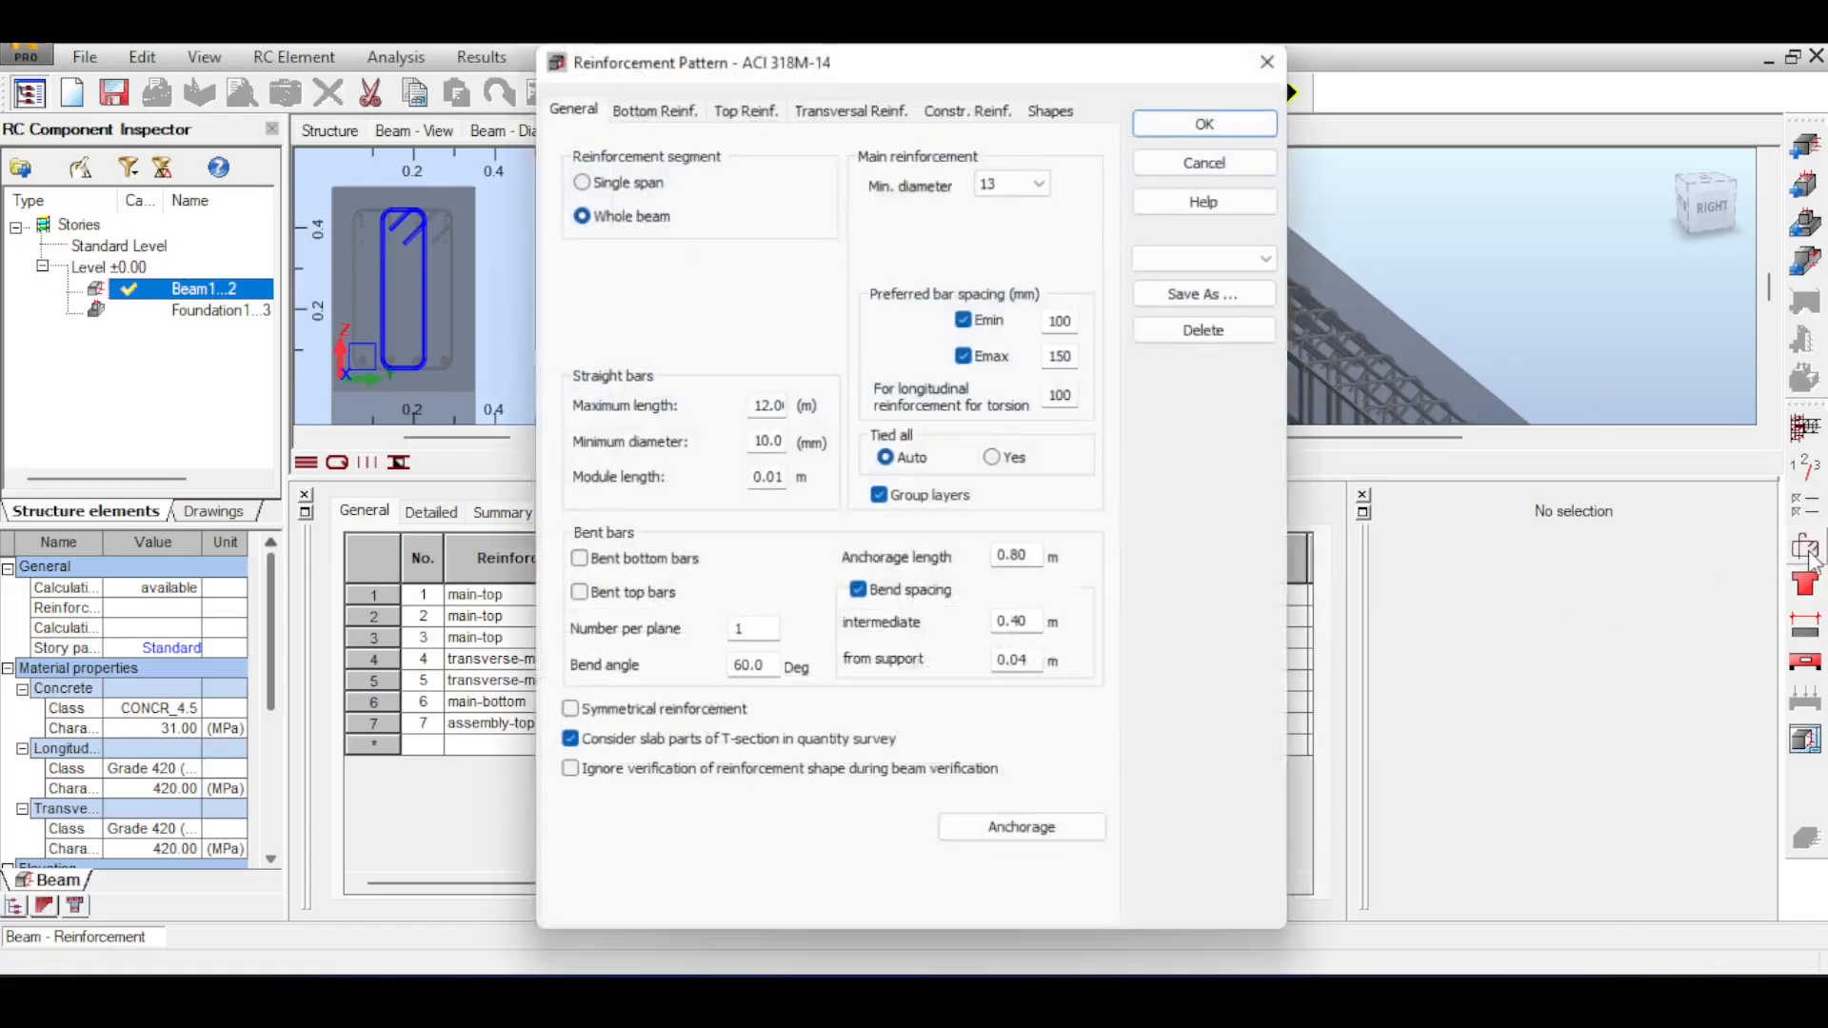
pyautogui.click(760, 105)
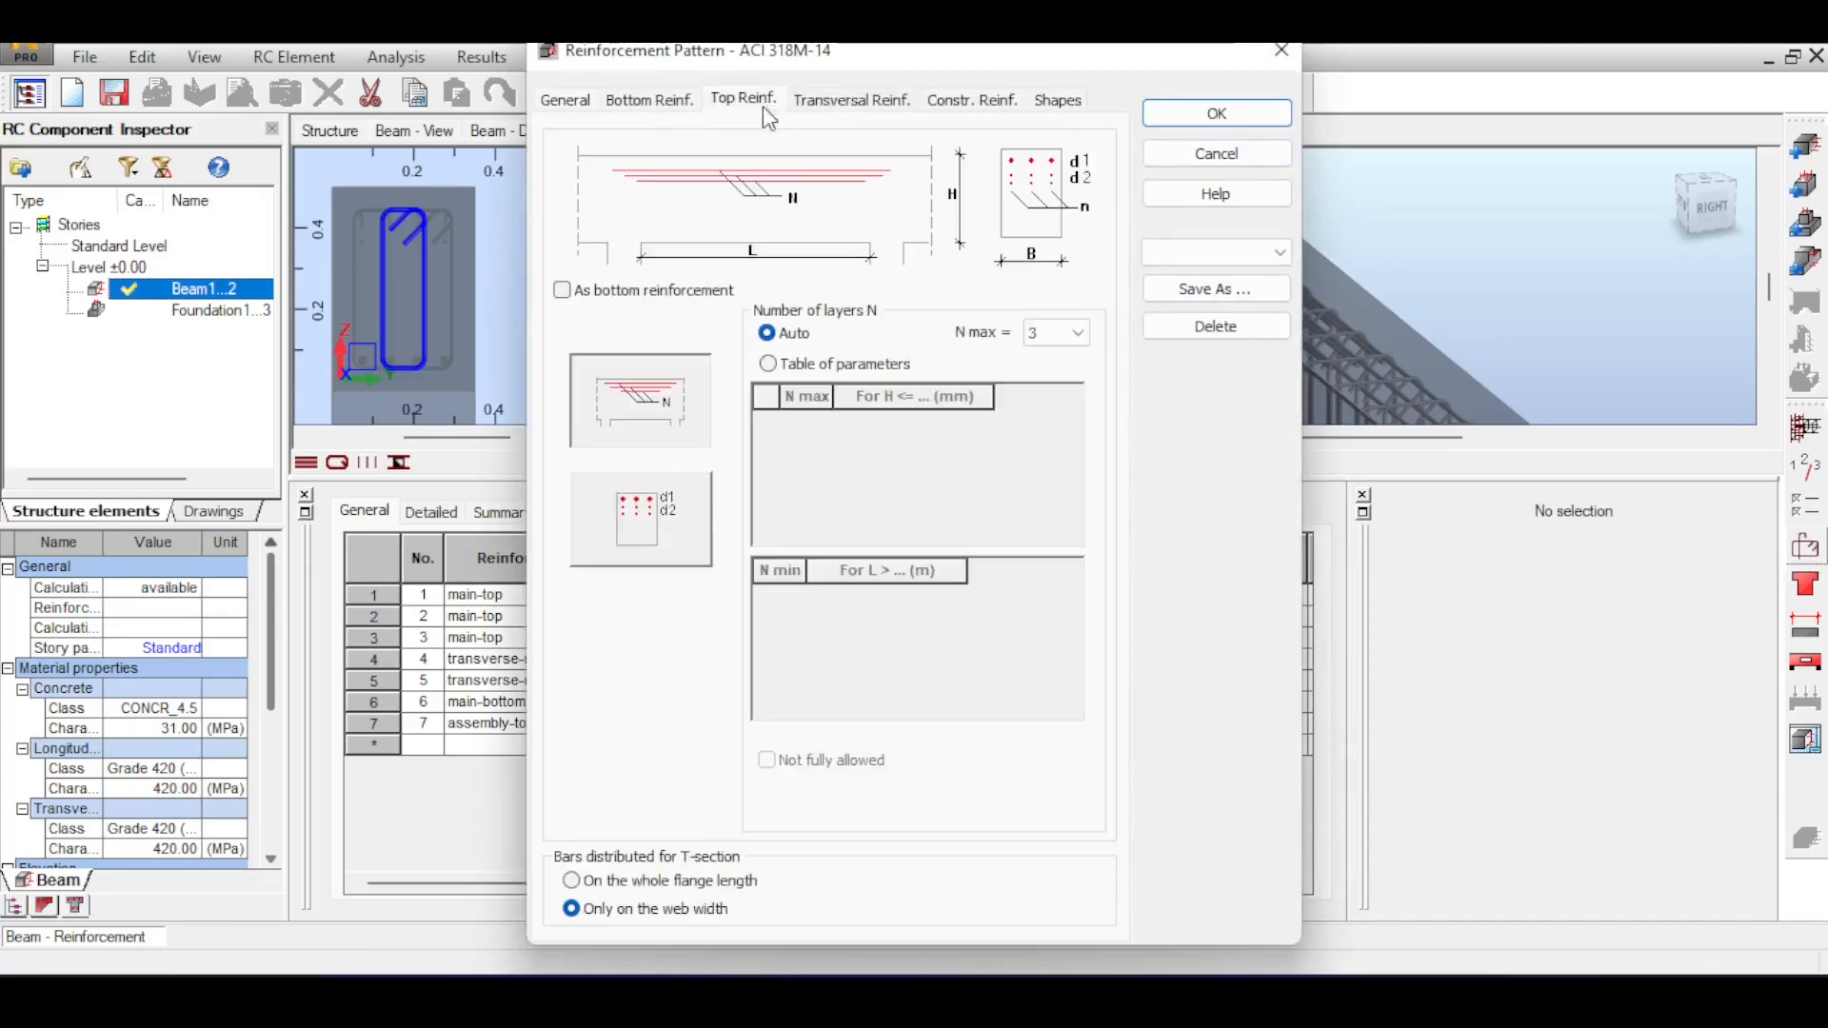
pyautogui.click(649, 106)
pyautogui.click(657, 495)
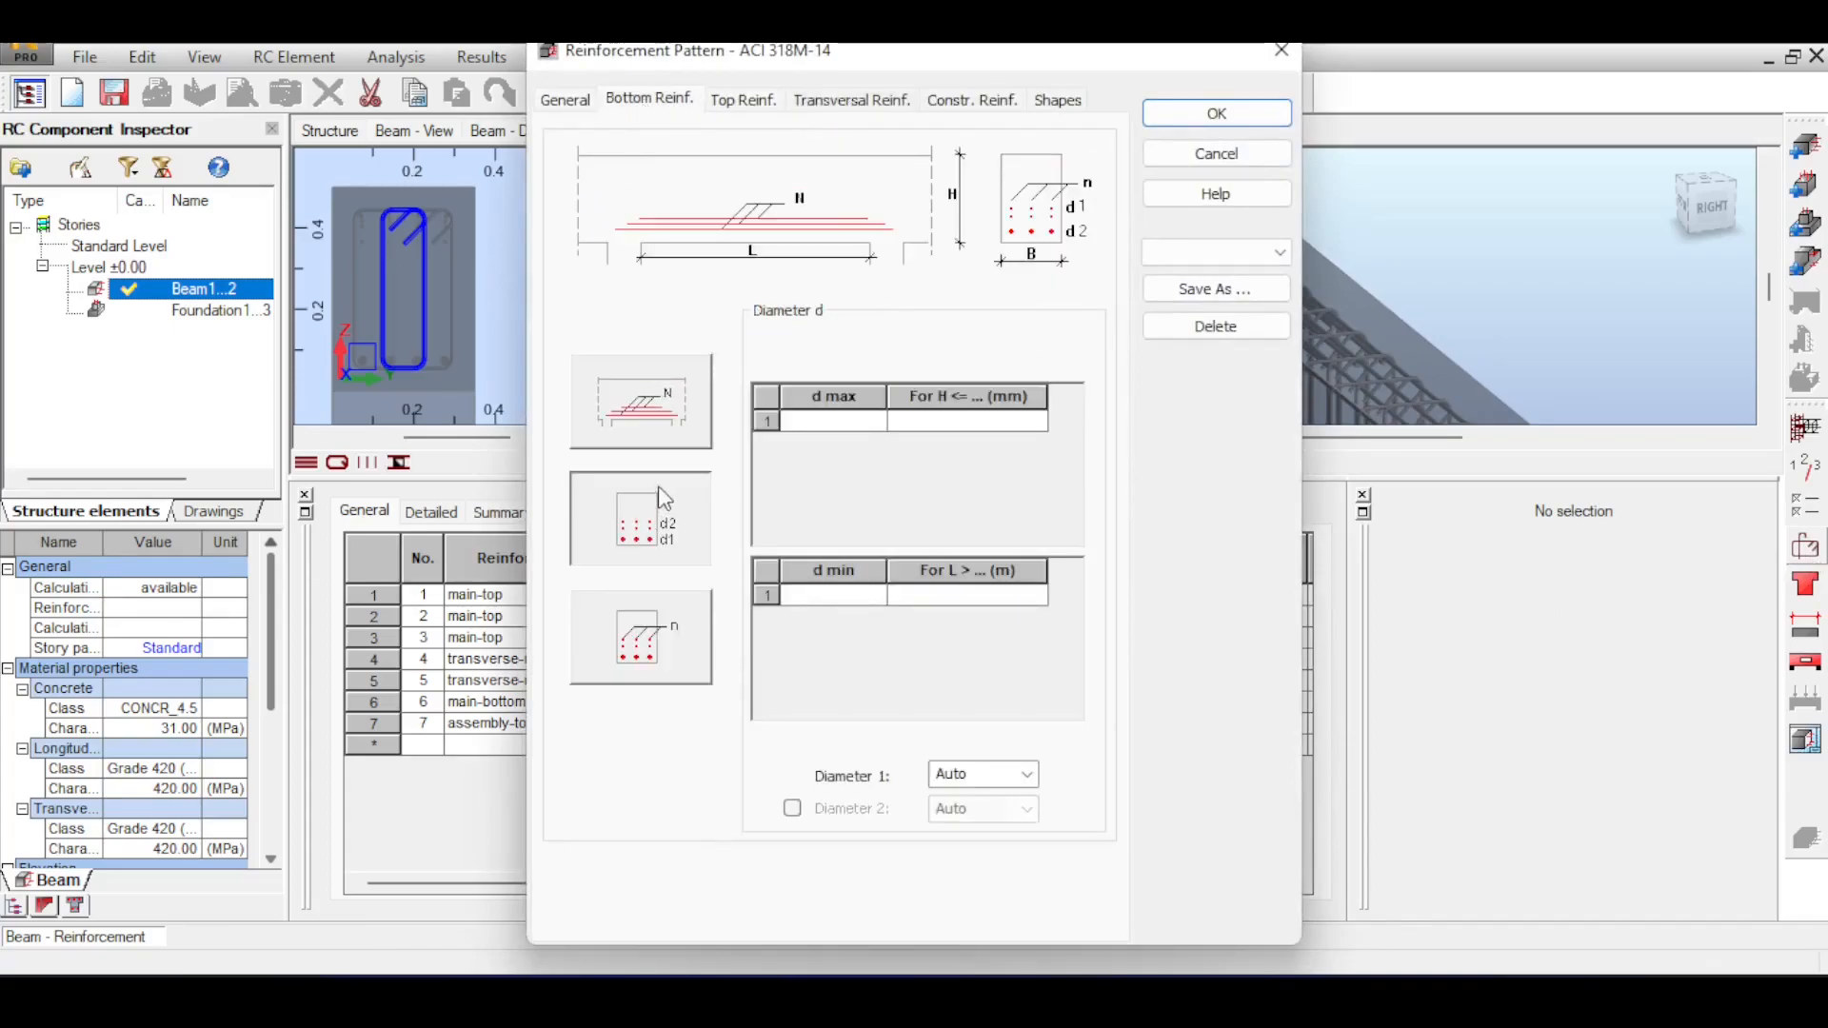
pyautogui.click(743, 99)
pyautogui.click(563, 292)
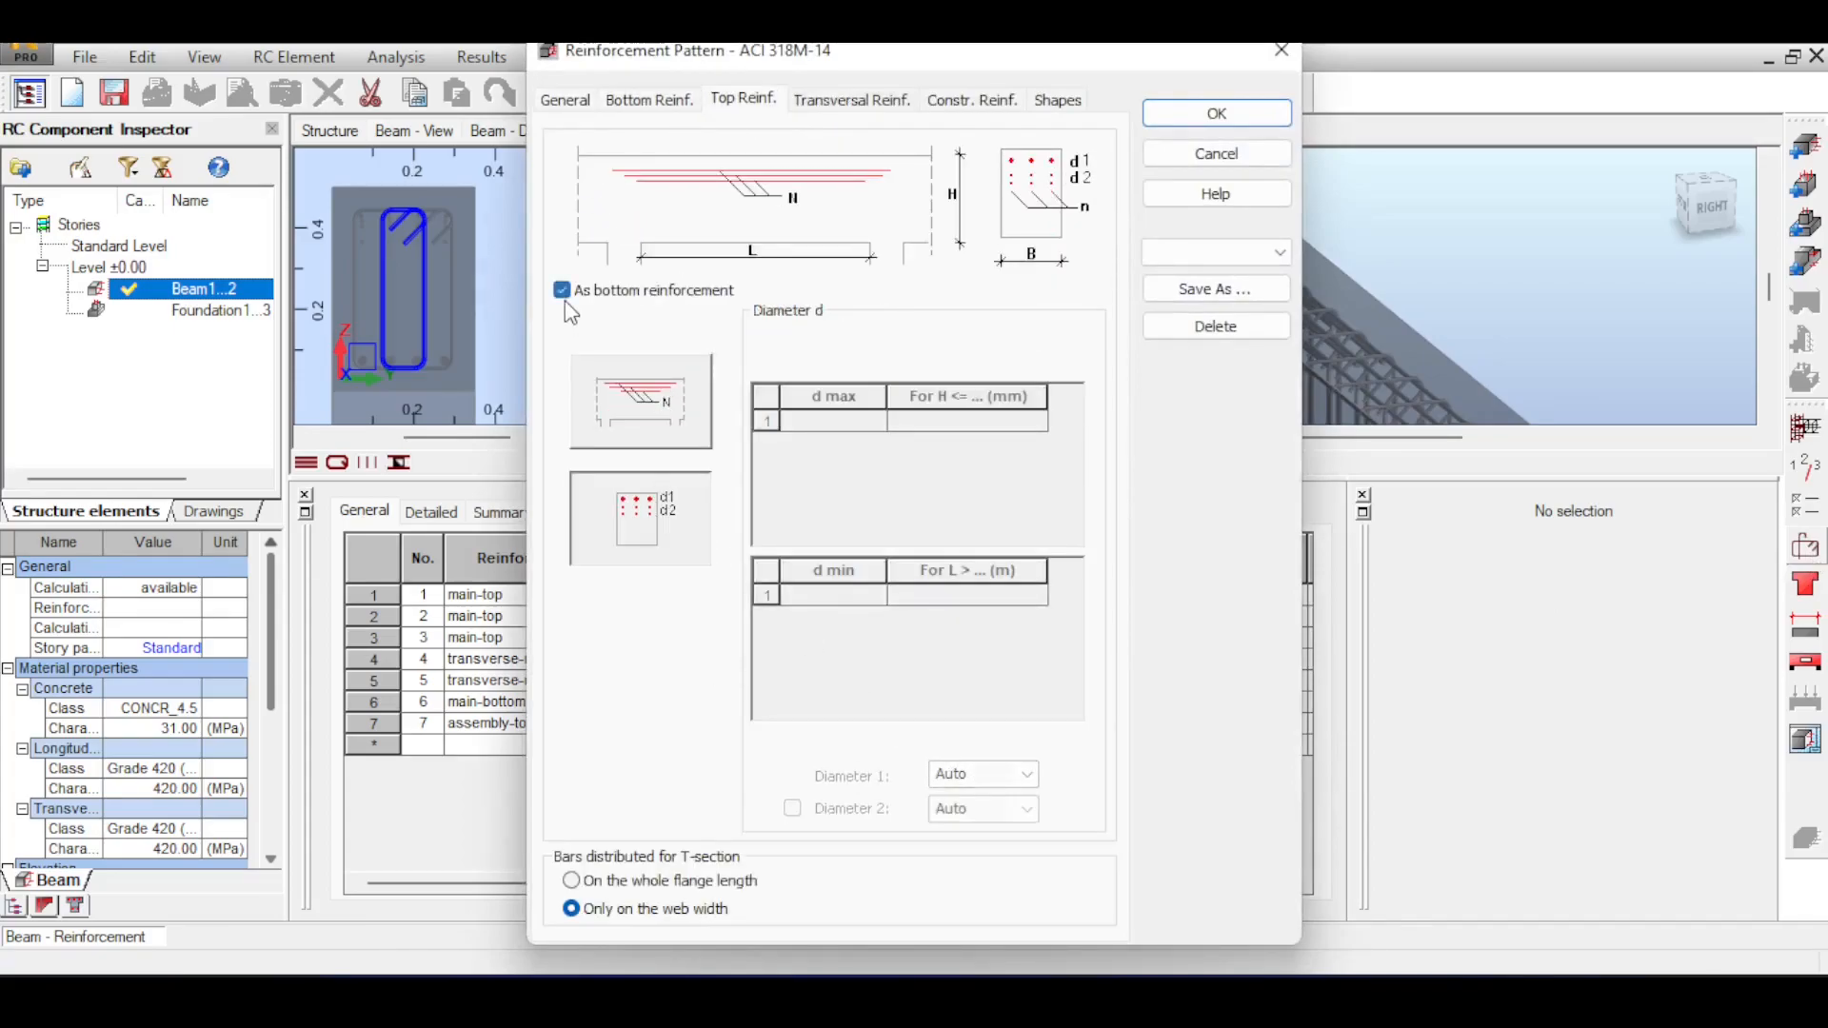
pyautogui.click(1217, 114)
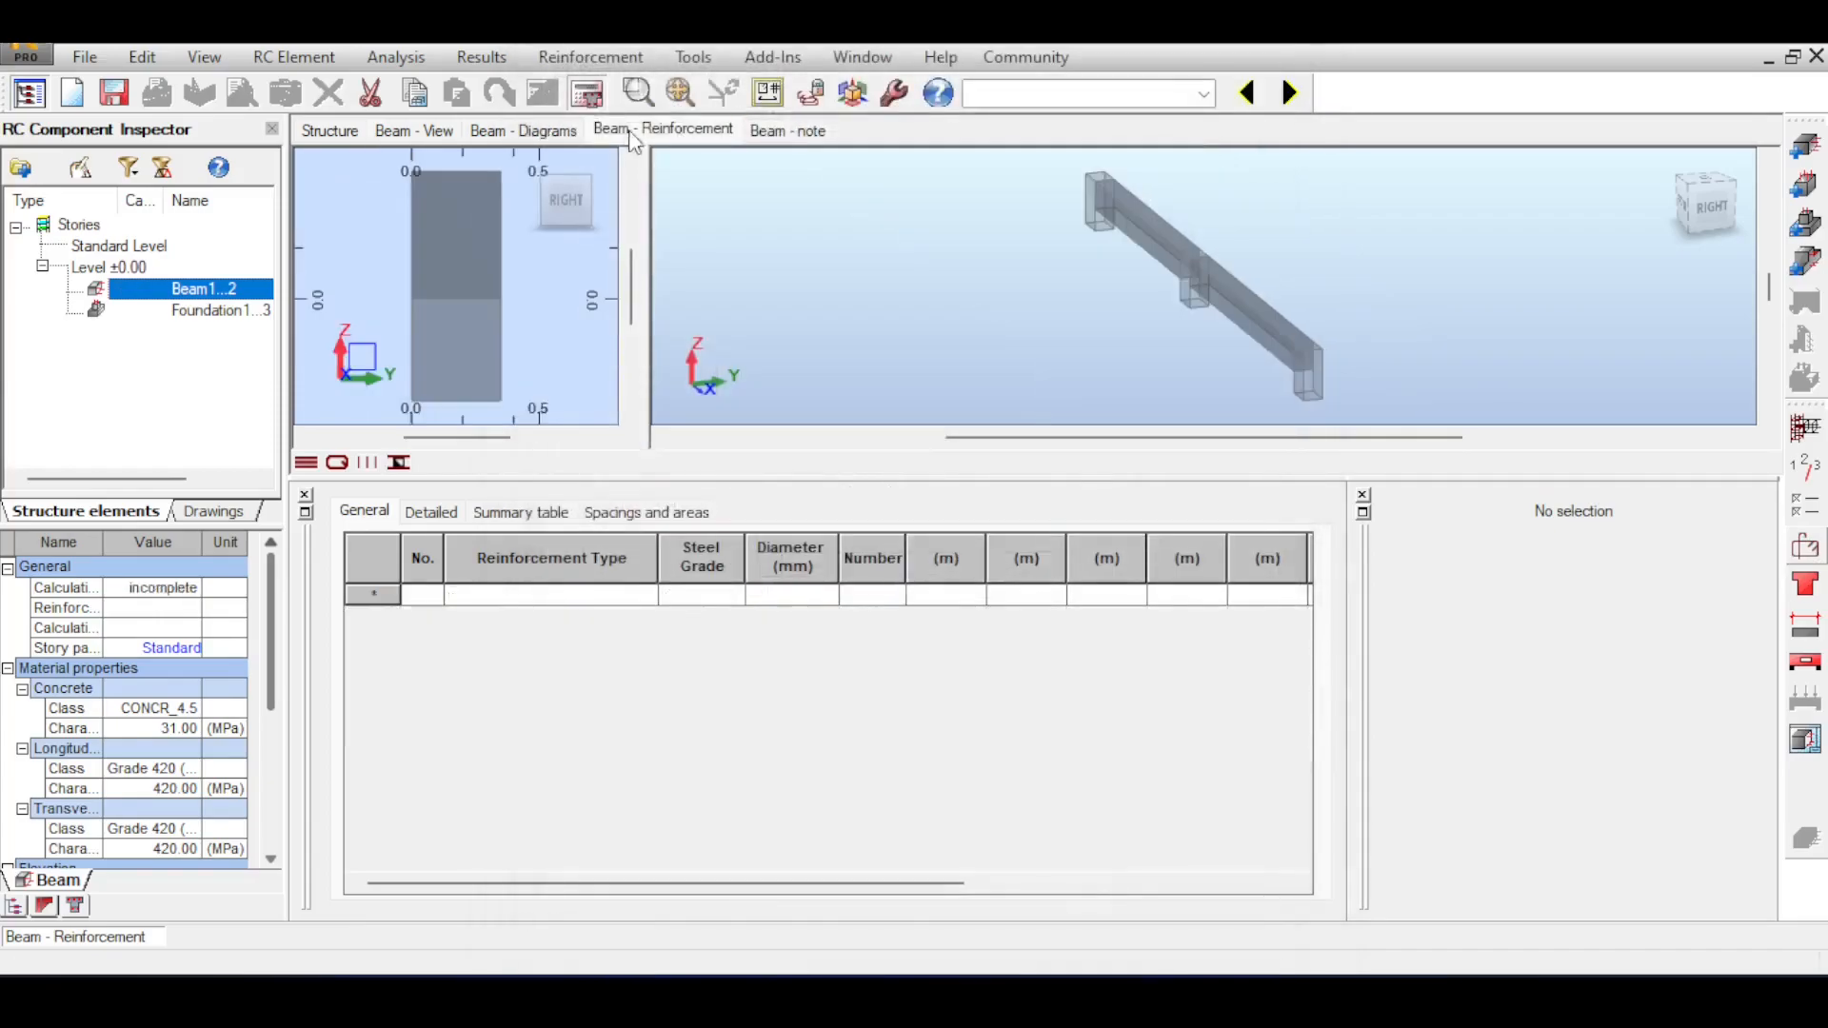
pyautogui.click(586, 92)
pyautogui.click(1009, 626)
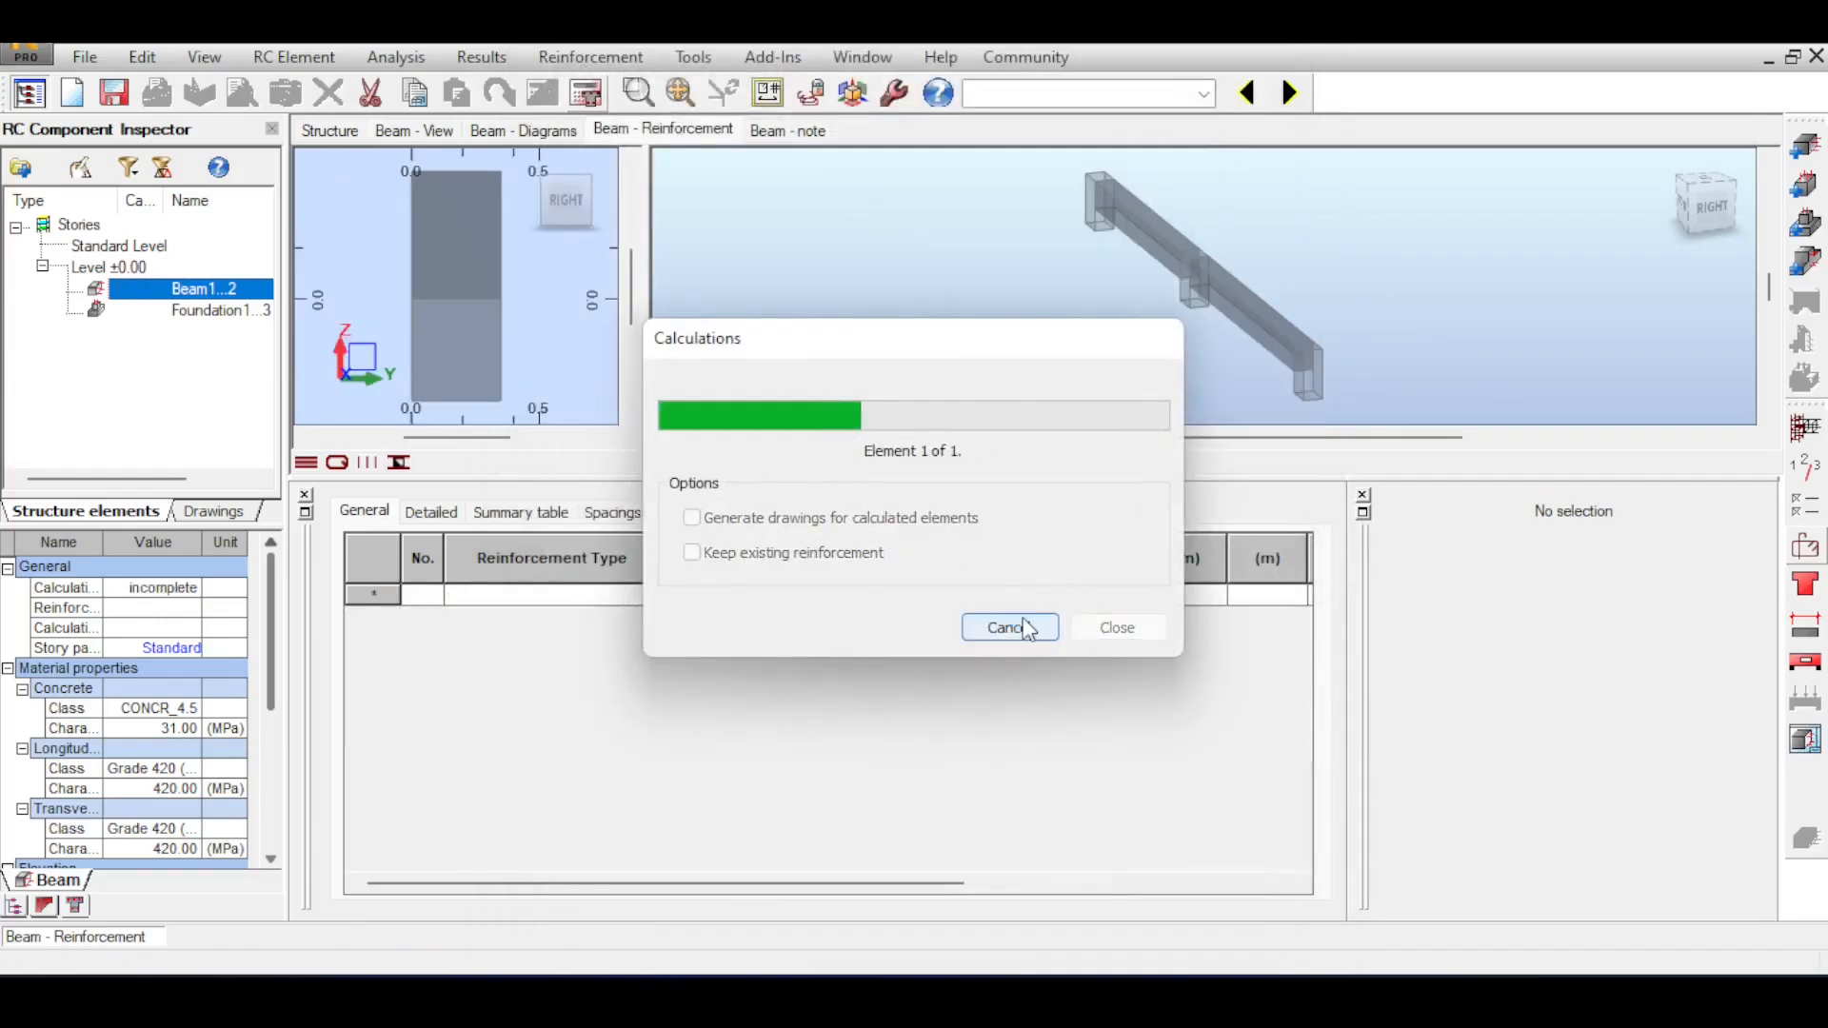
pyautogui.scroll(3, 1153, 273)
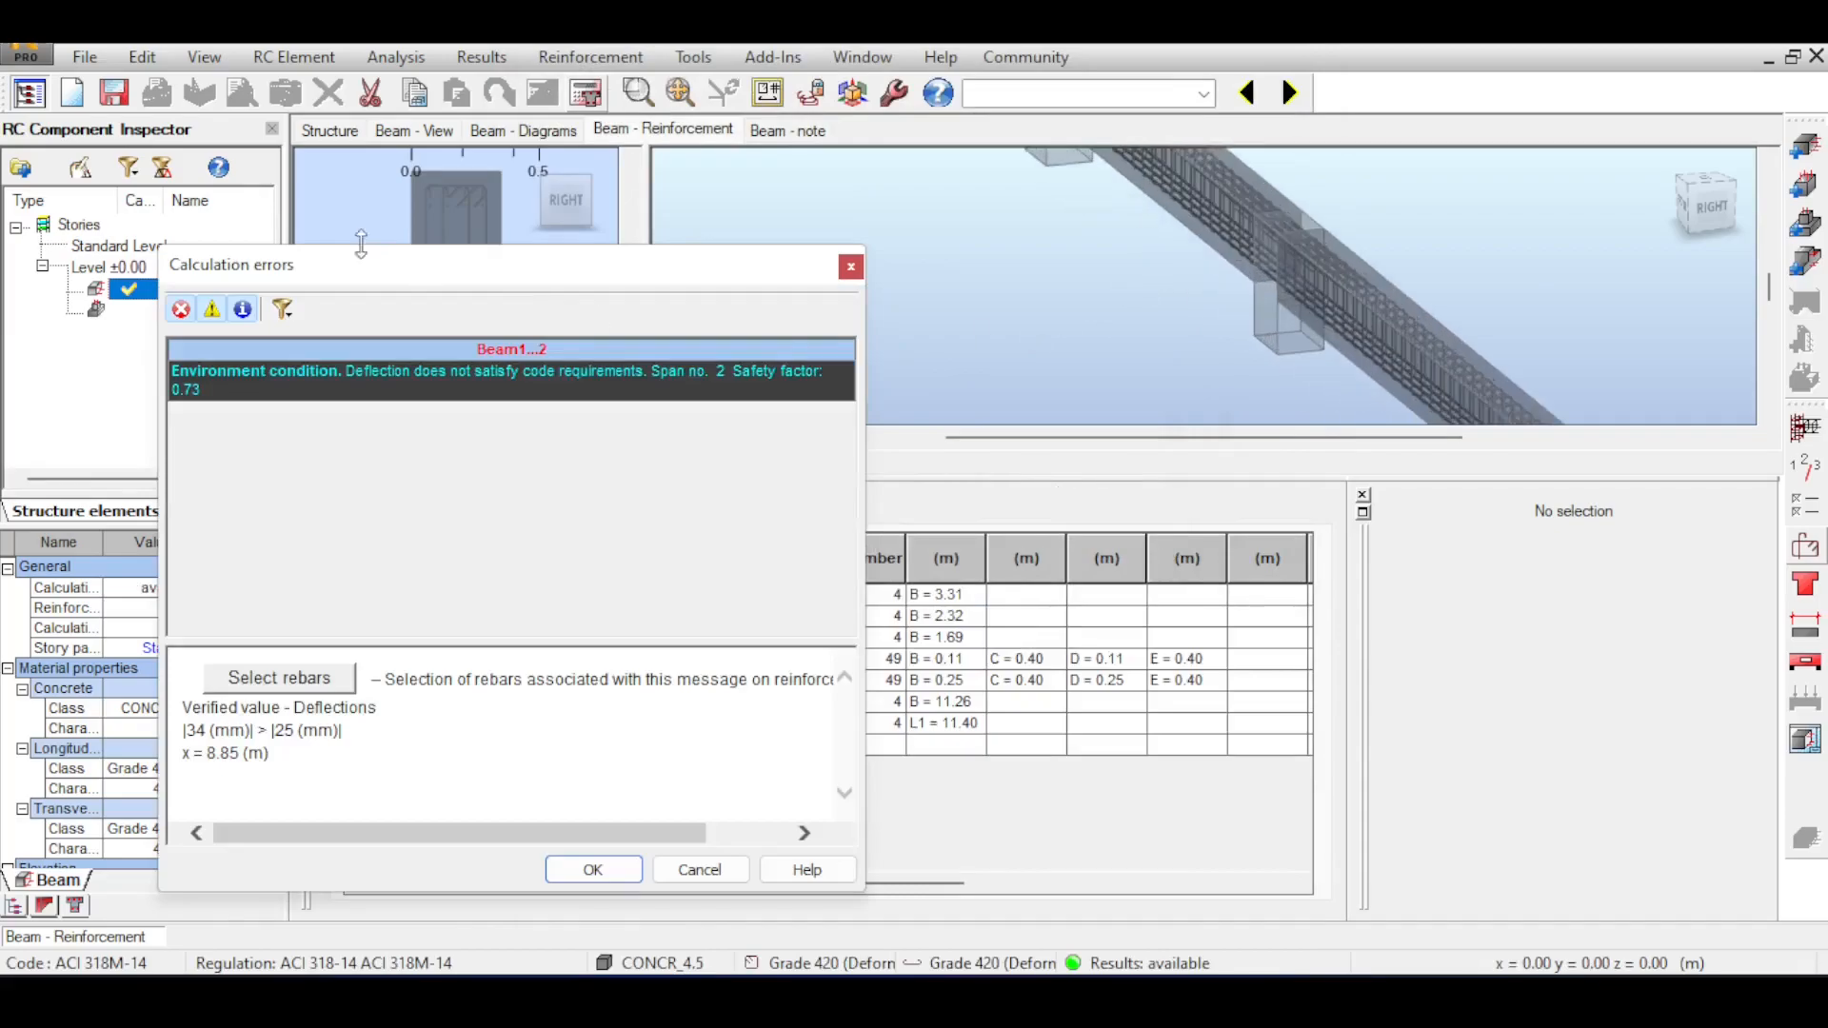
pyautogui.scroll(3, 464, 182)
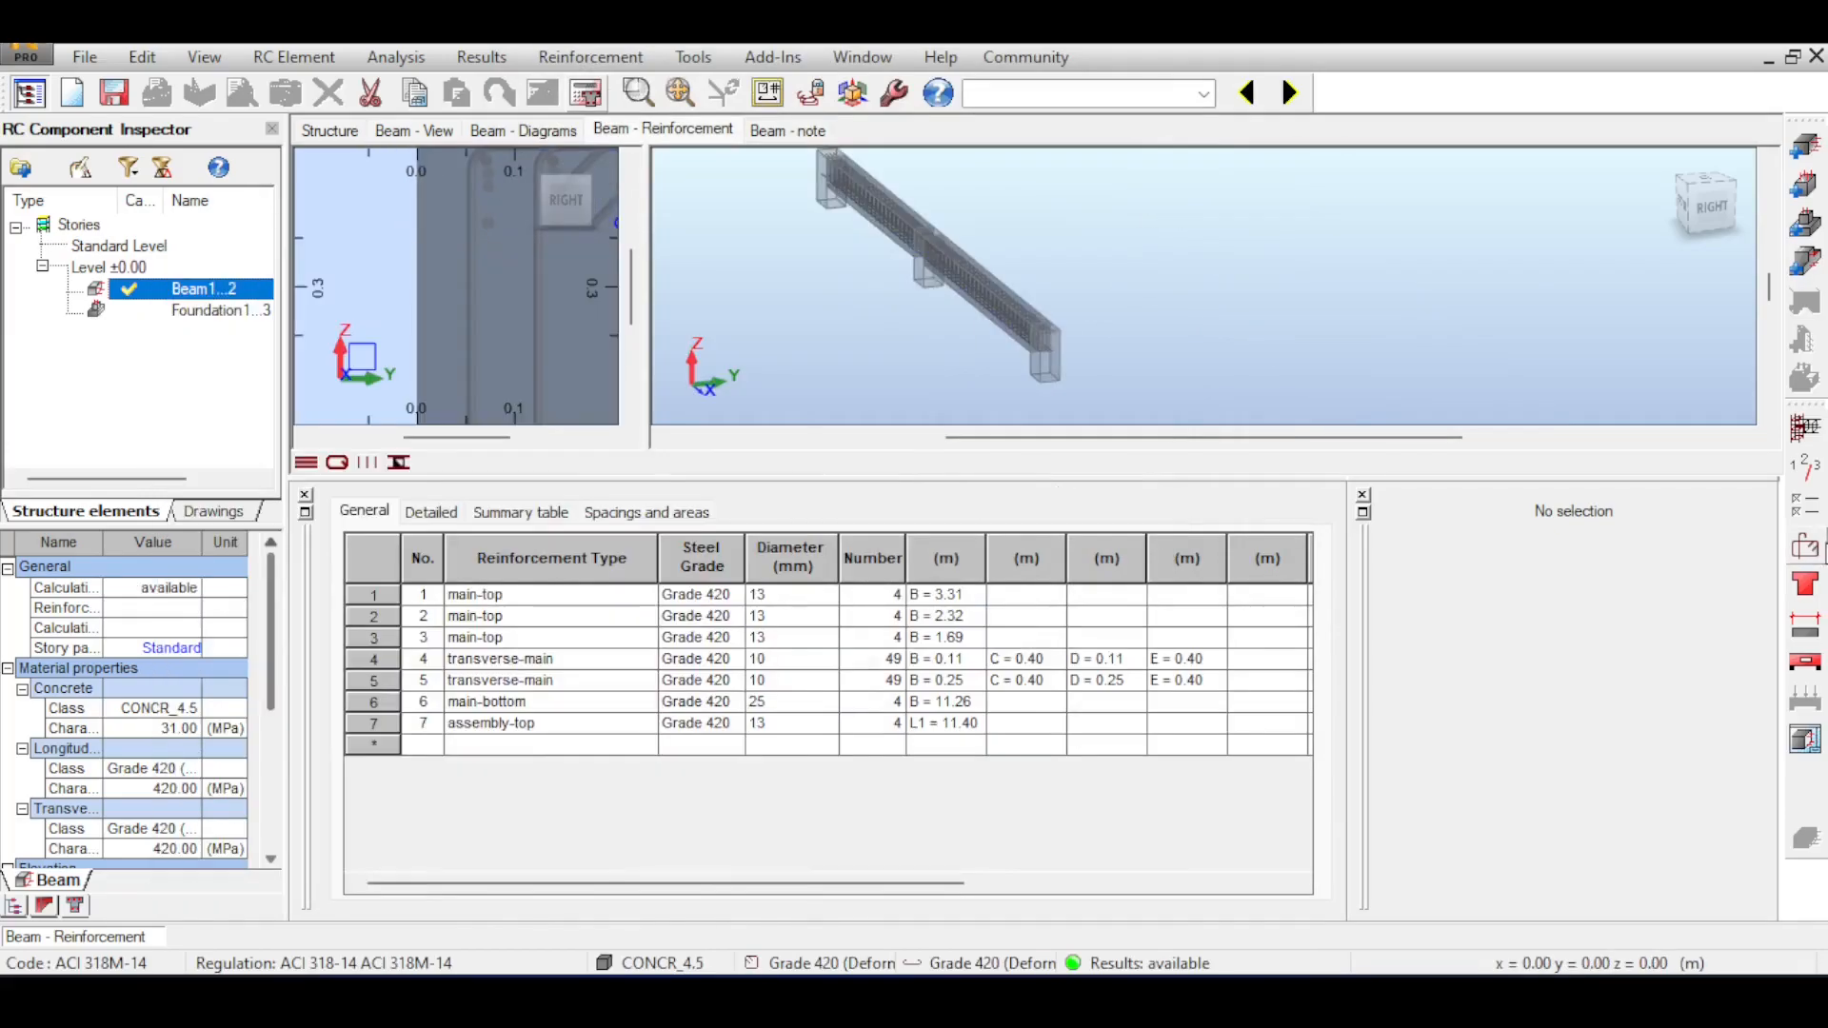
# Turn off matching the bottom reinforcement, set the top bars' Diameter 1 to 25 mm and recalculate the beam.
pyautogui.click(1809, 546)
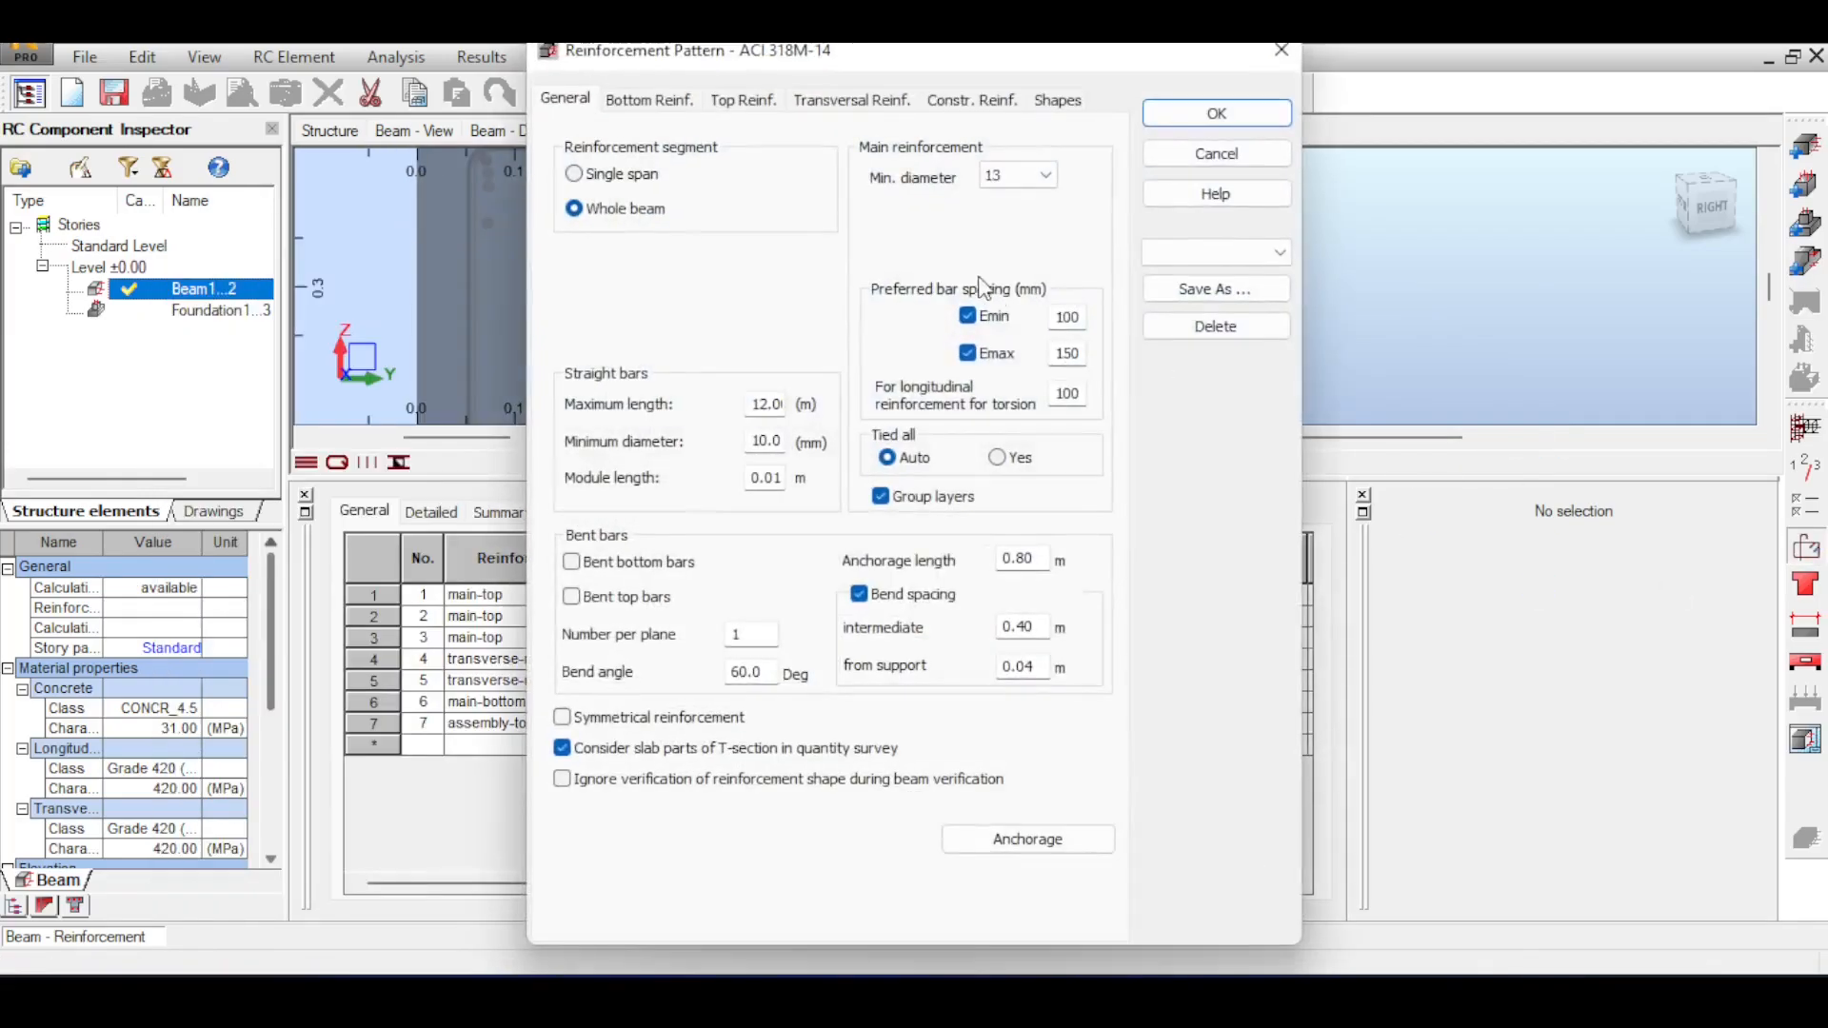
pyautogui.click(743, 99)
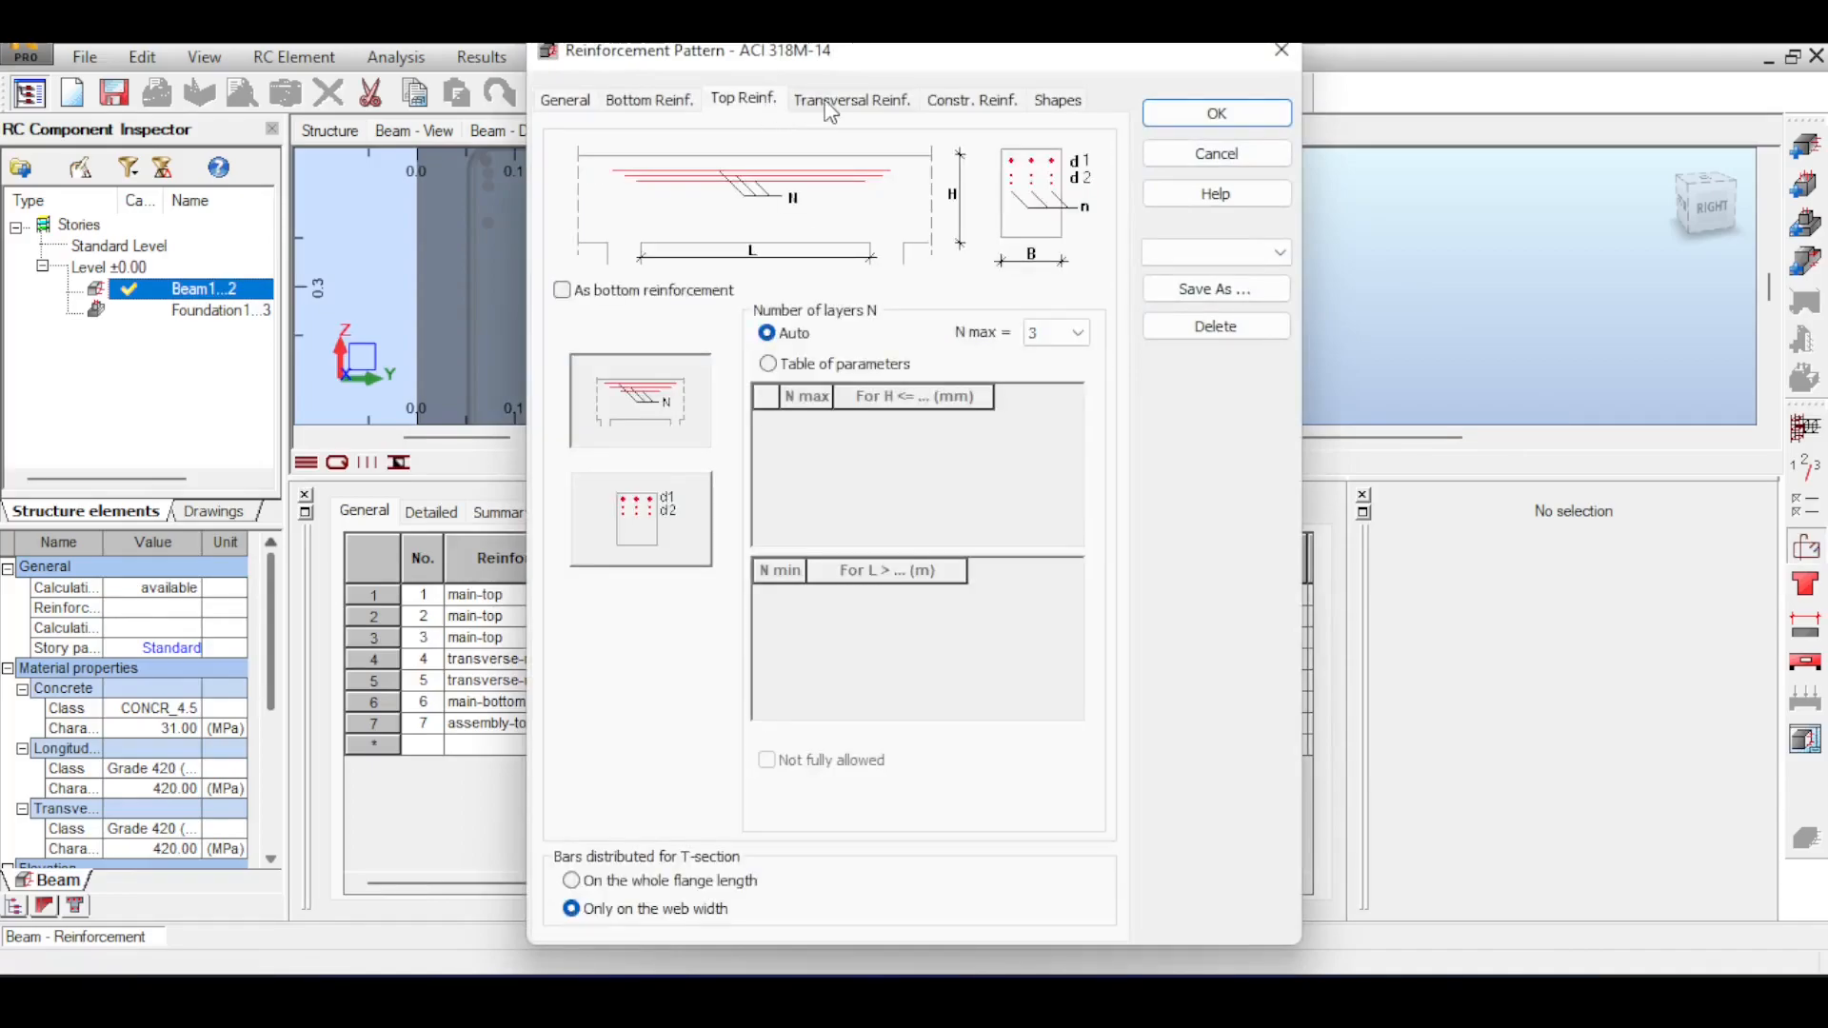
pyautogui.click(636, 550)
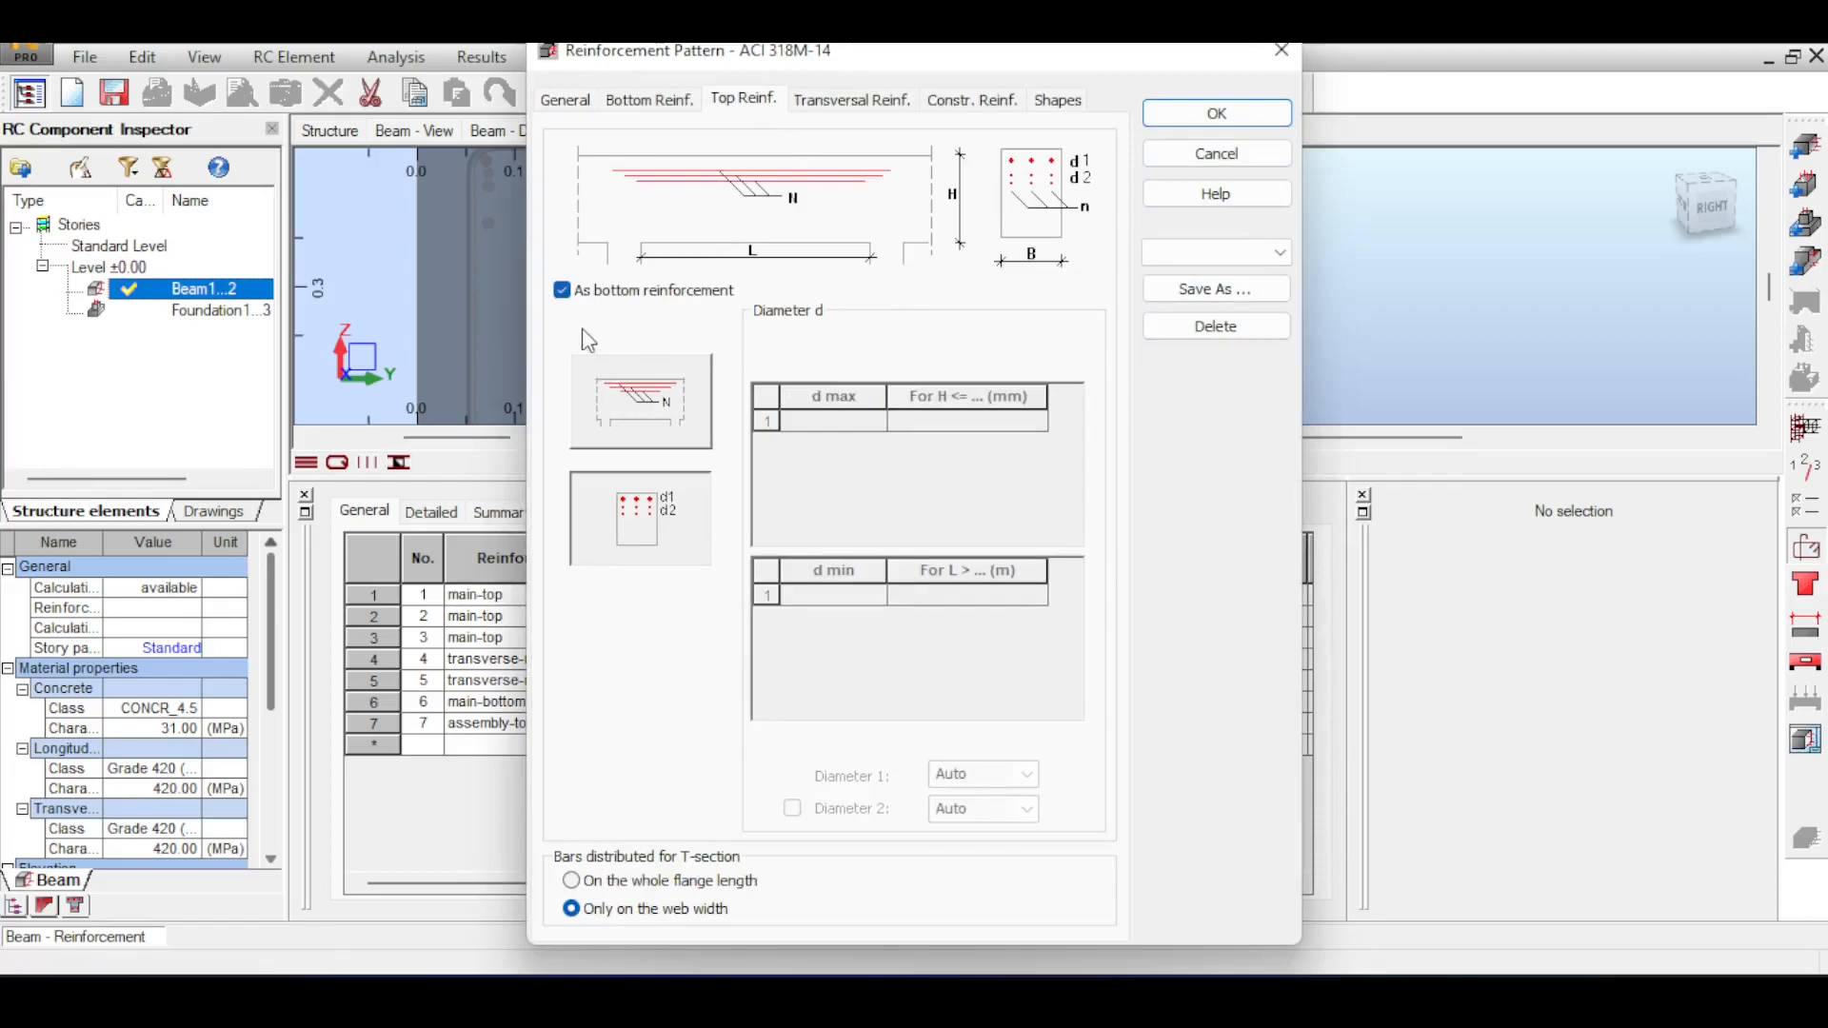
pyautogui.click(564, 292)
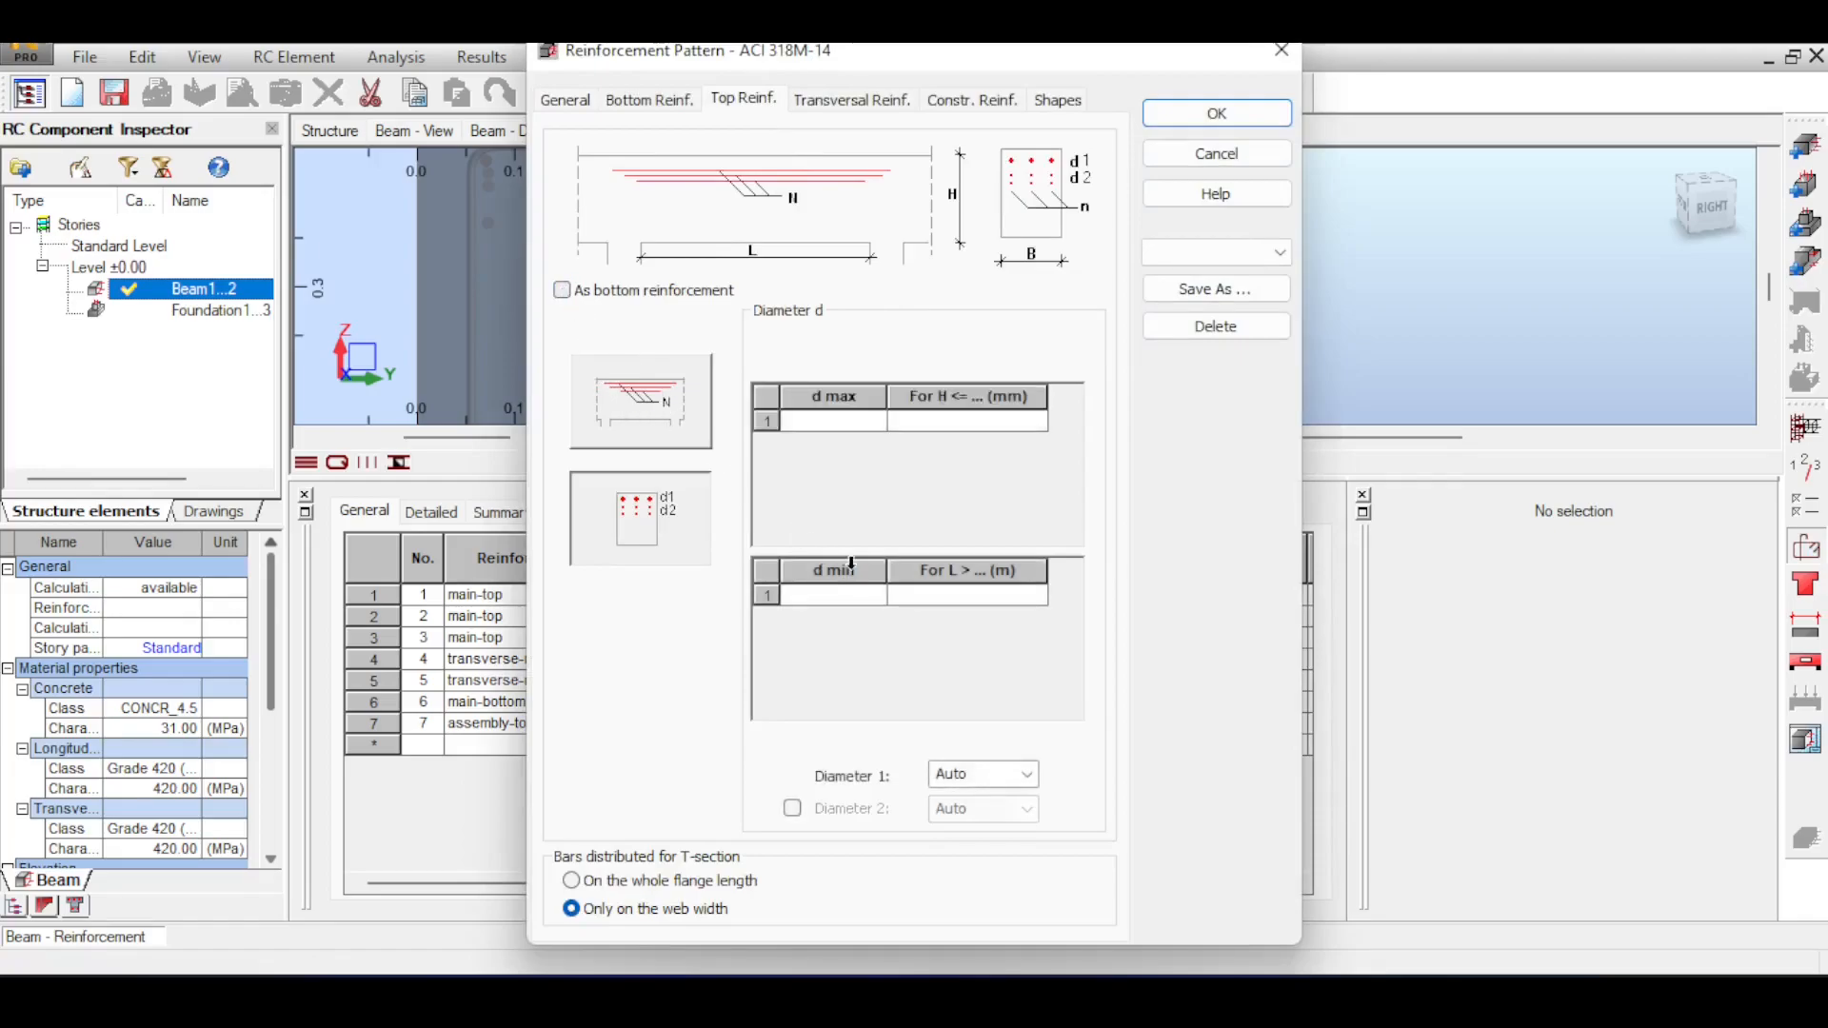
pyautogui.click(1025, 774)
pyautogui.click(987, 899)
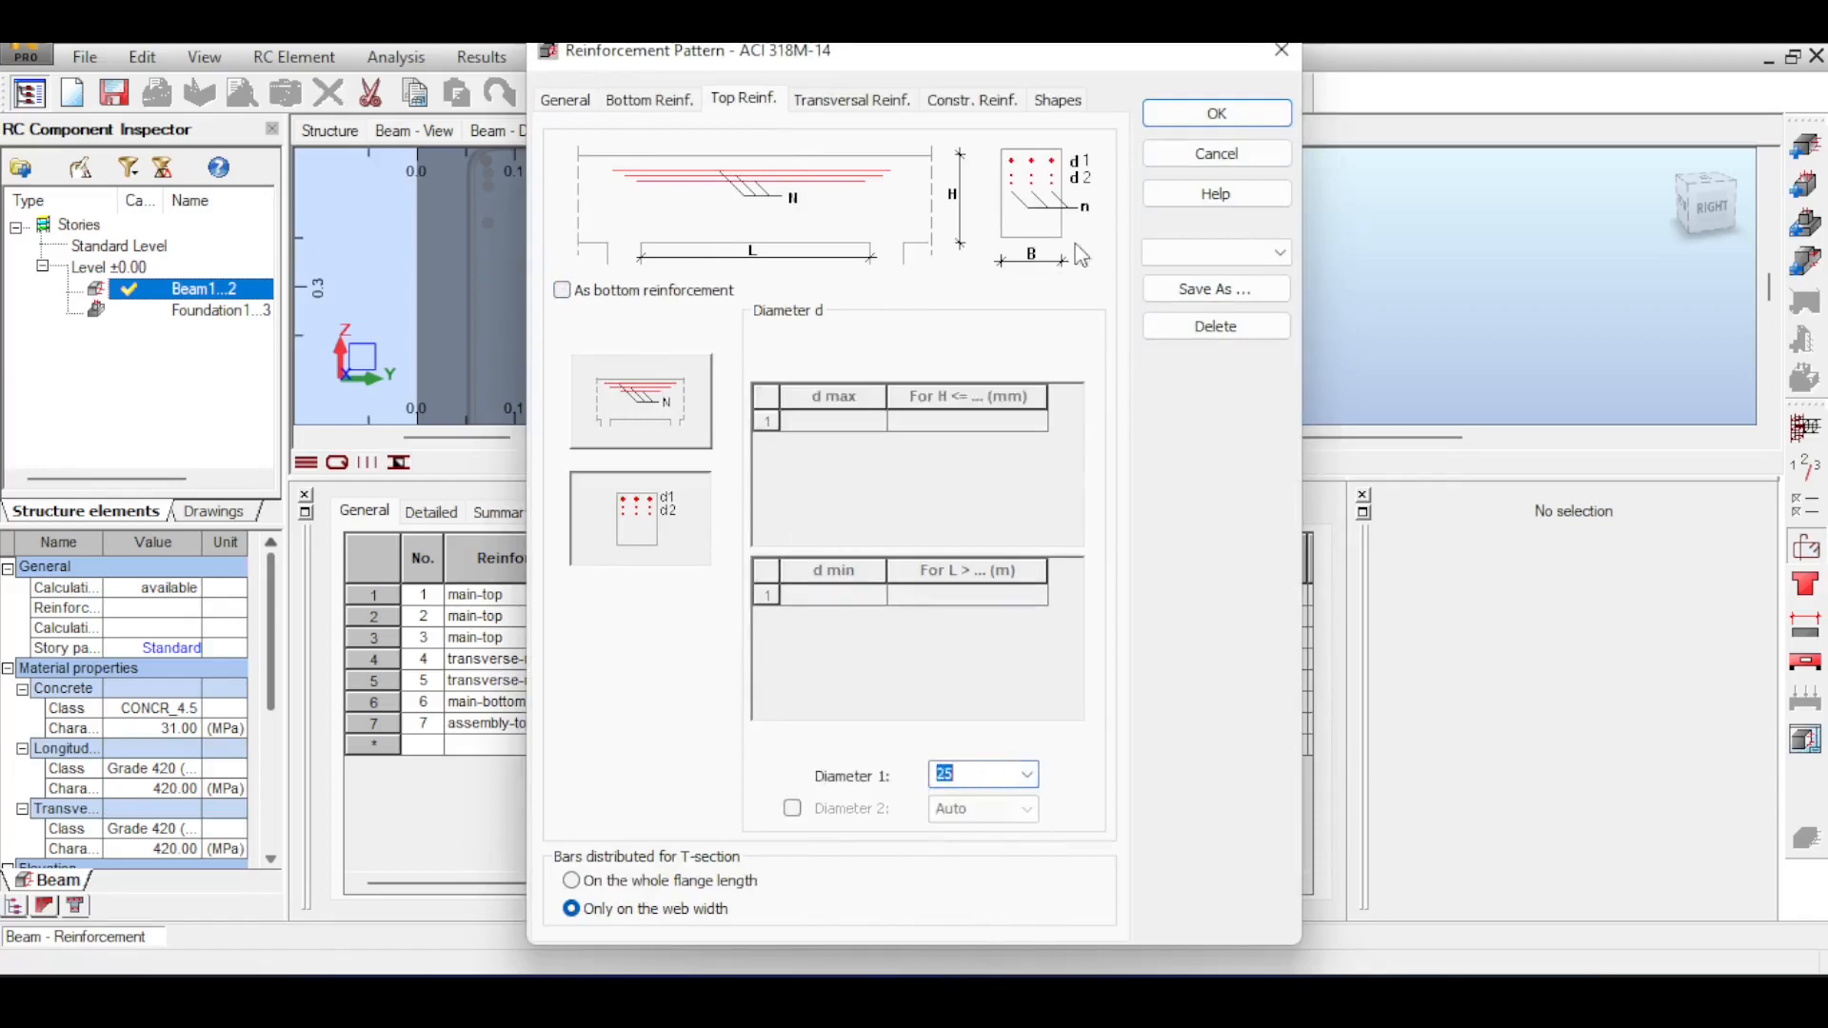
pyautogui.click(1216, 113)
pyautogui.click(587, 93)
pyautogui.click(996, 616)
pyautogui.click(850, 267)
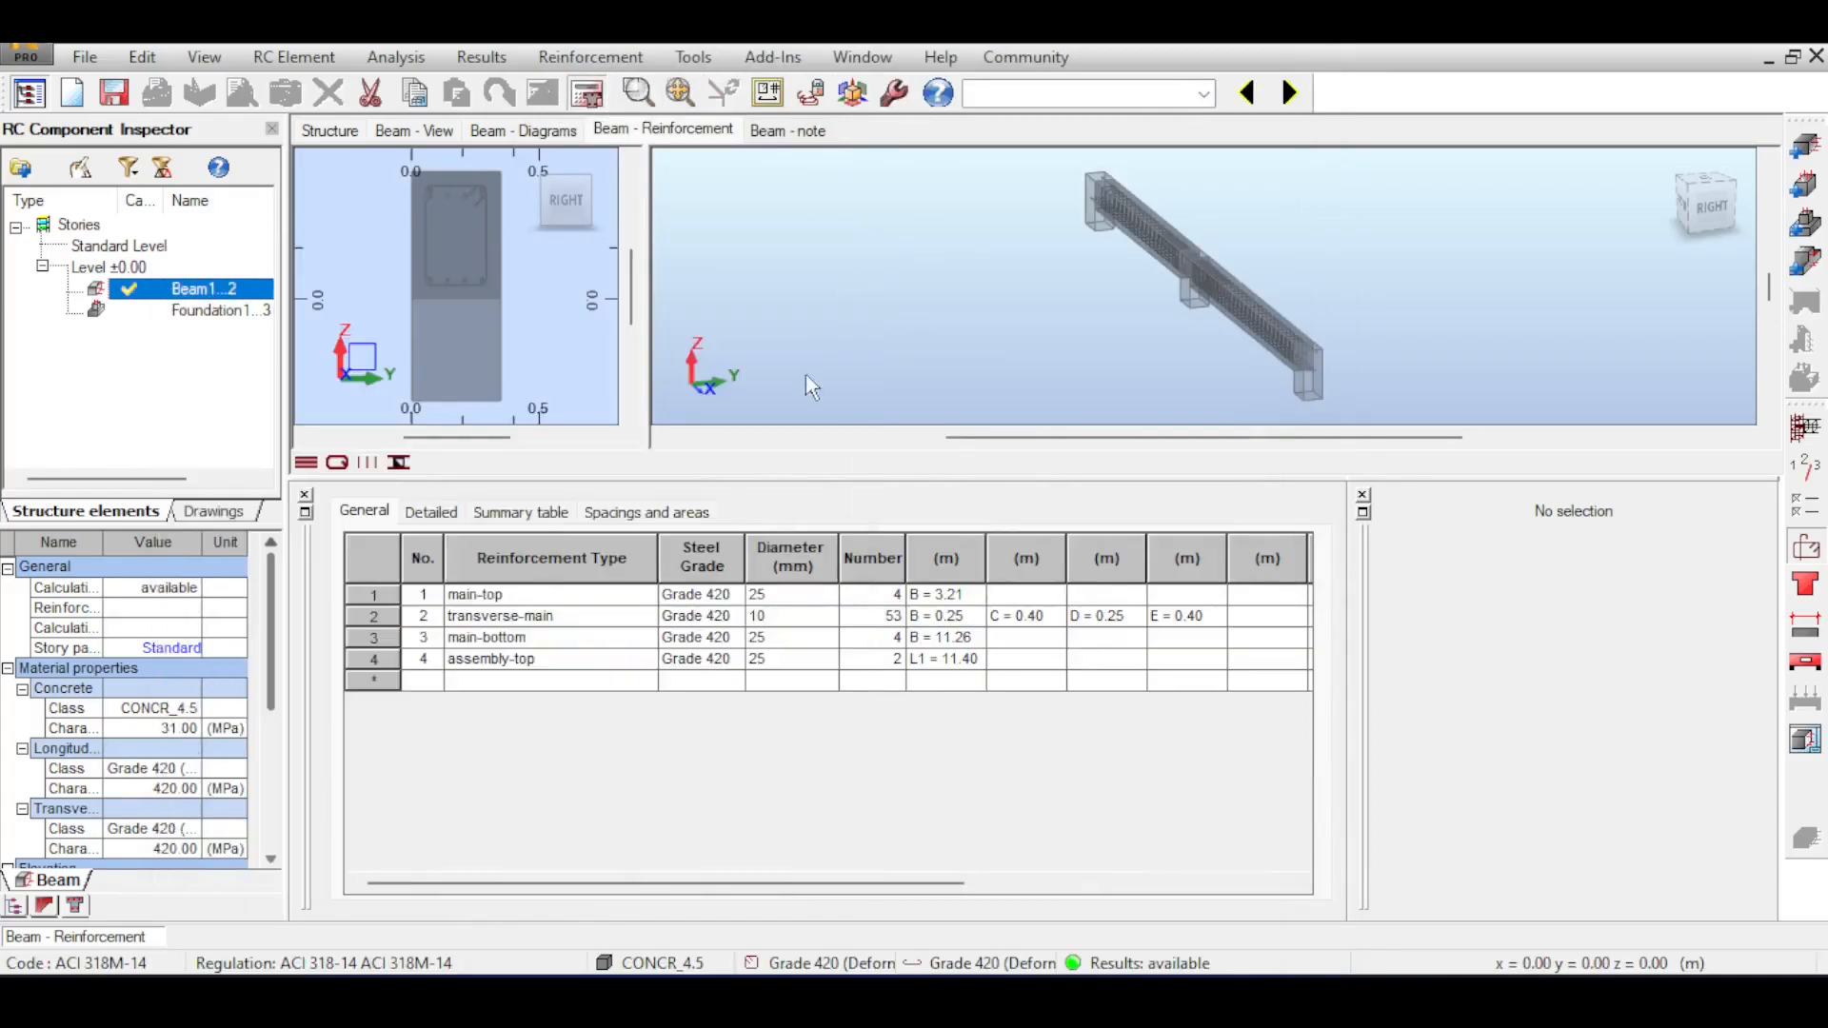
# Examine the arrangement of top and bottom bars inside the stirrup in the beam's cross-section.
pyautogui.scroll(5, 478, 185)
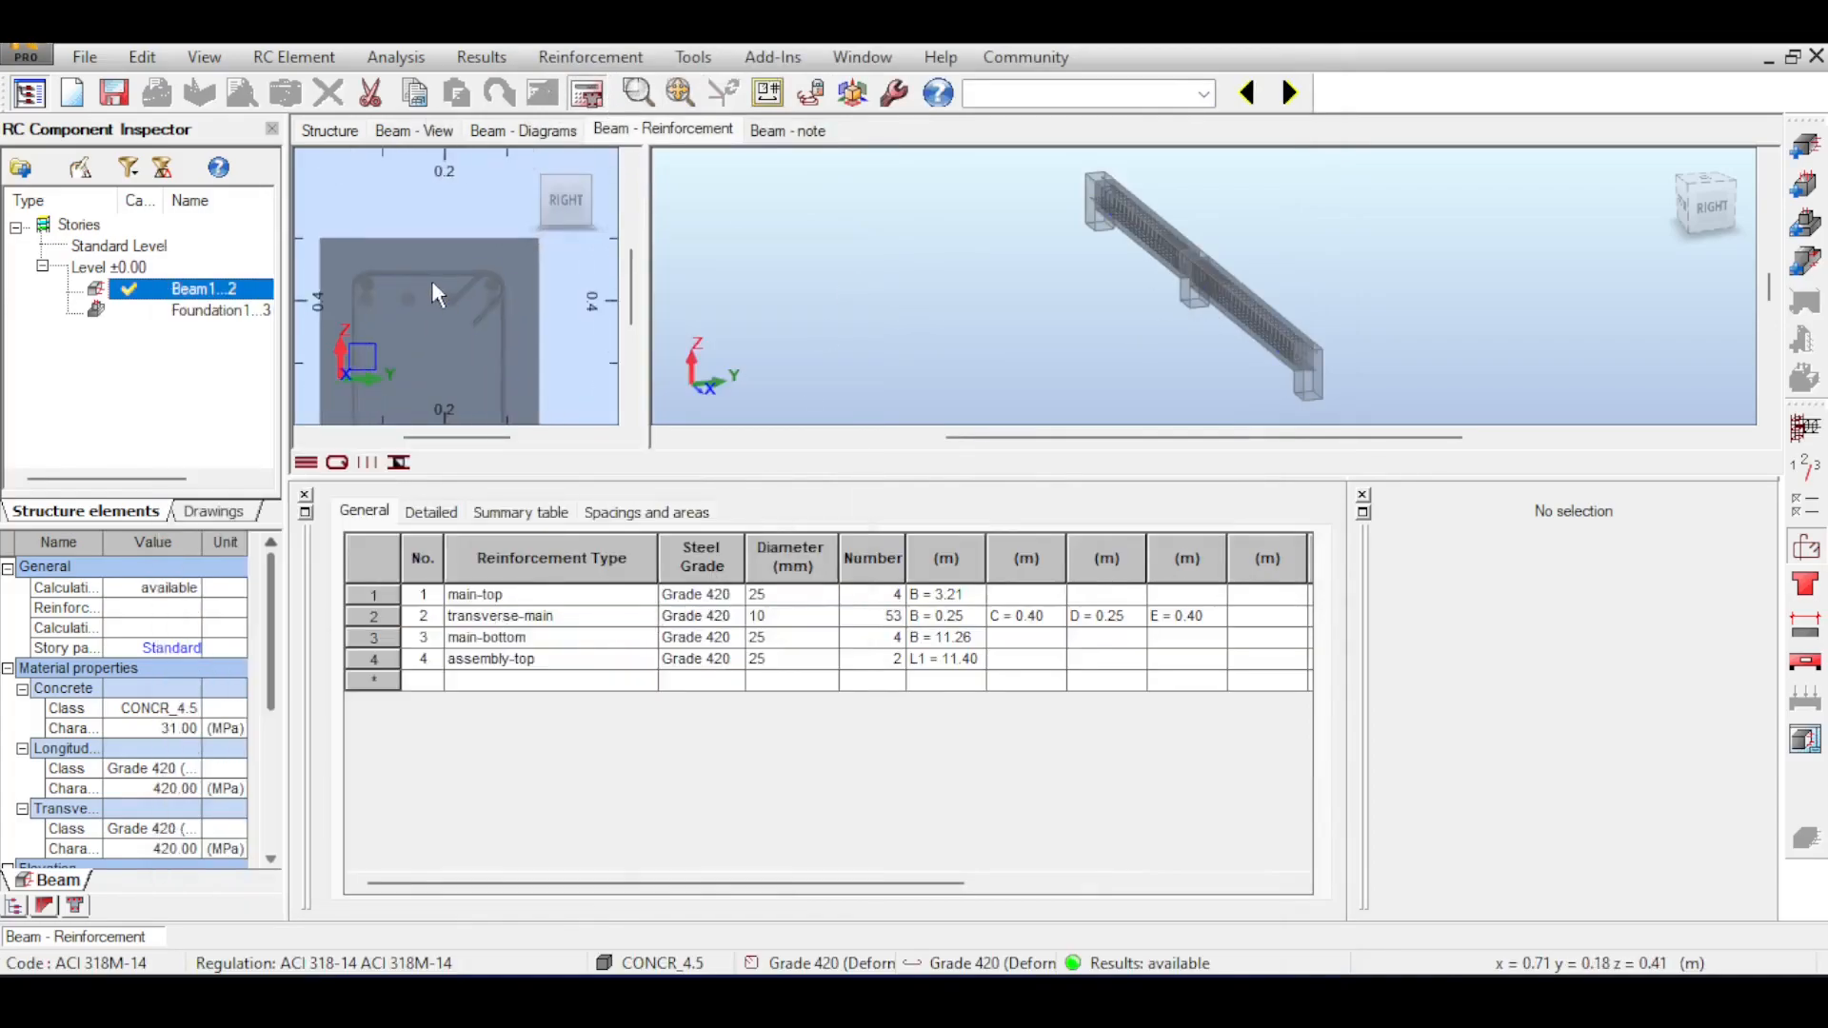
pyautogui.scroll(-5, 449, 310)
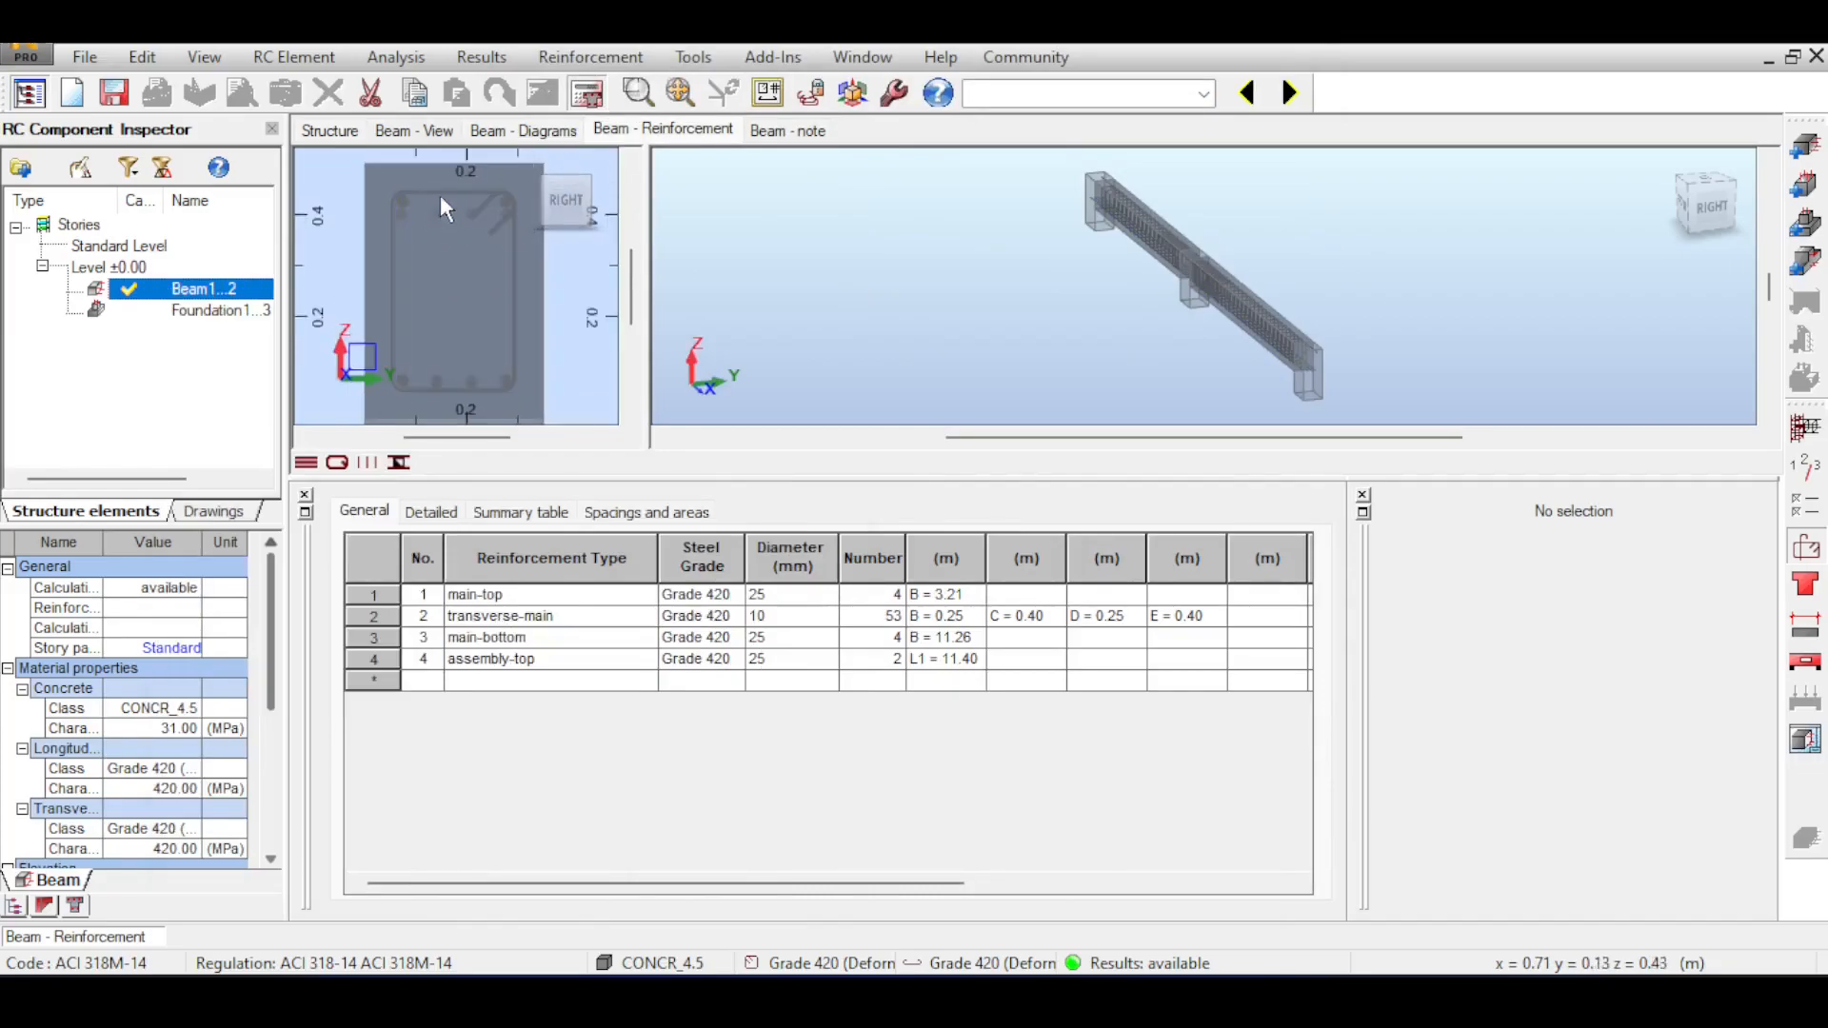
pyautogui.scroll(-2, 455, 236)
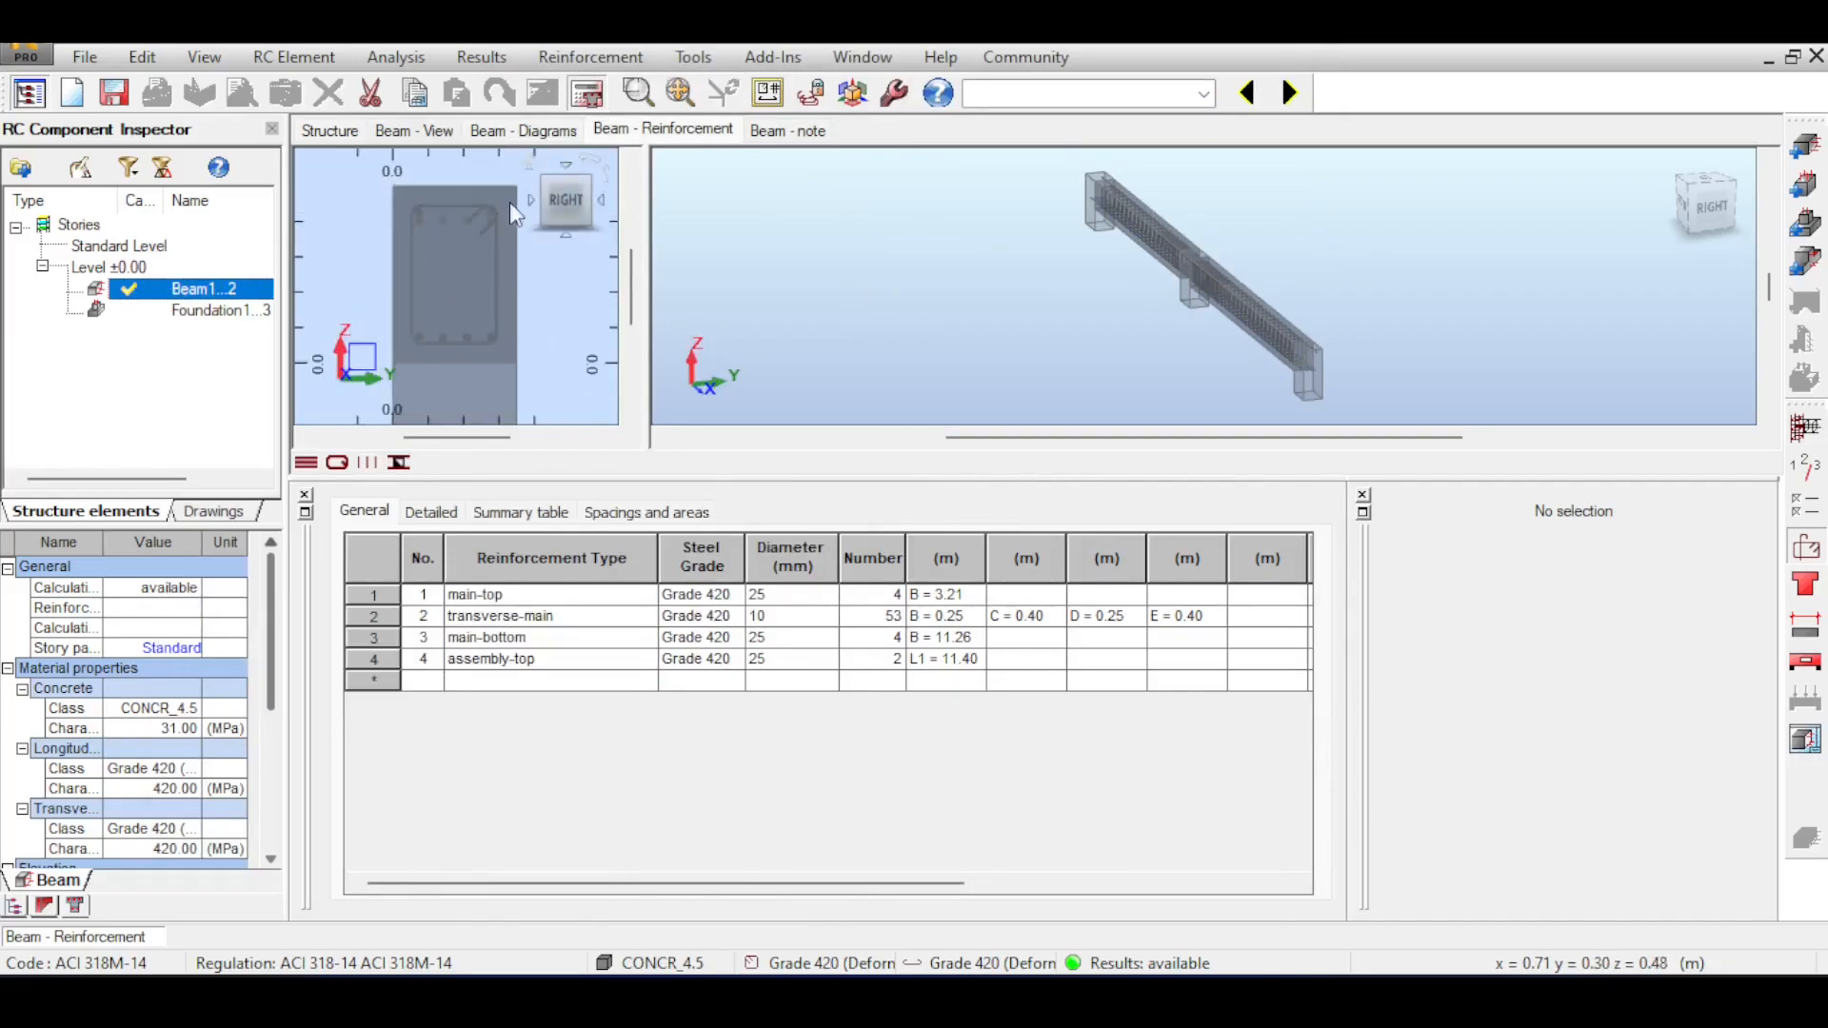
# Examine the extent of the top bars and the stirrup spacing around the middle support in the front view.
pyautogui.scroll(4, 1327, 249)
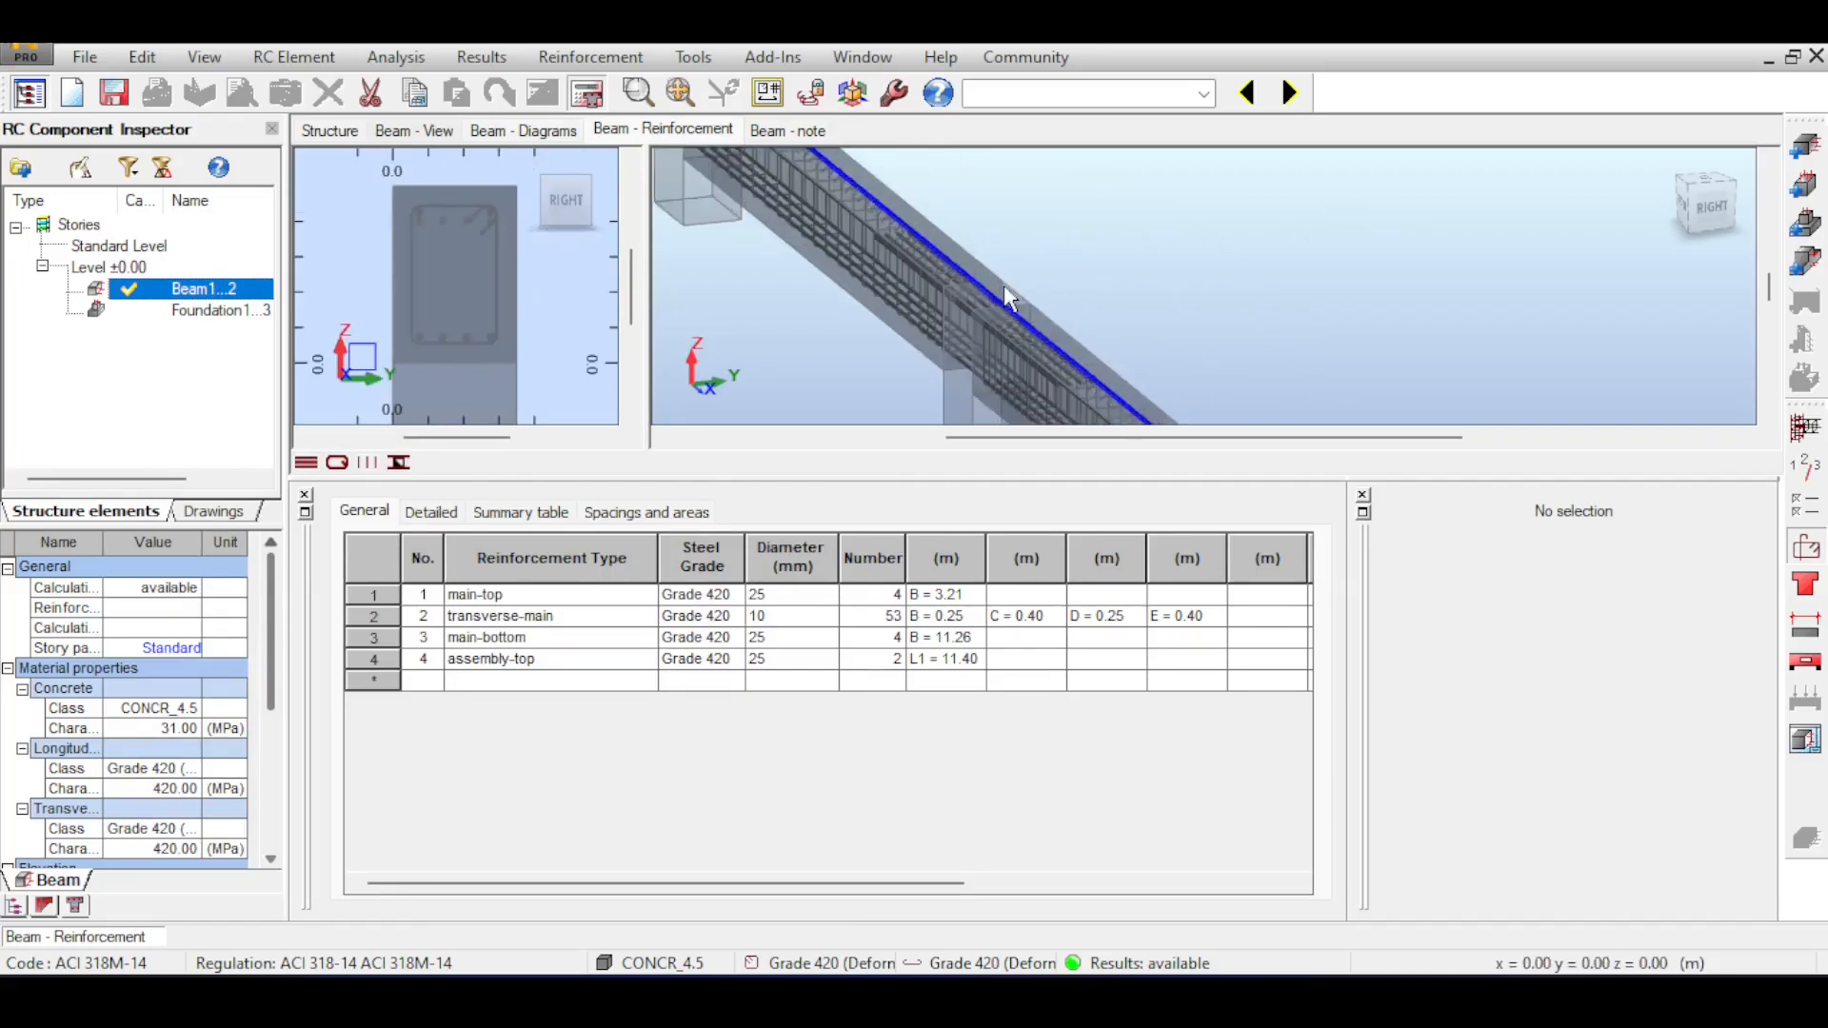
pyautogui.click(1690, 208)
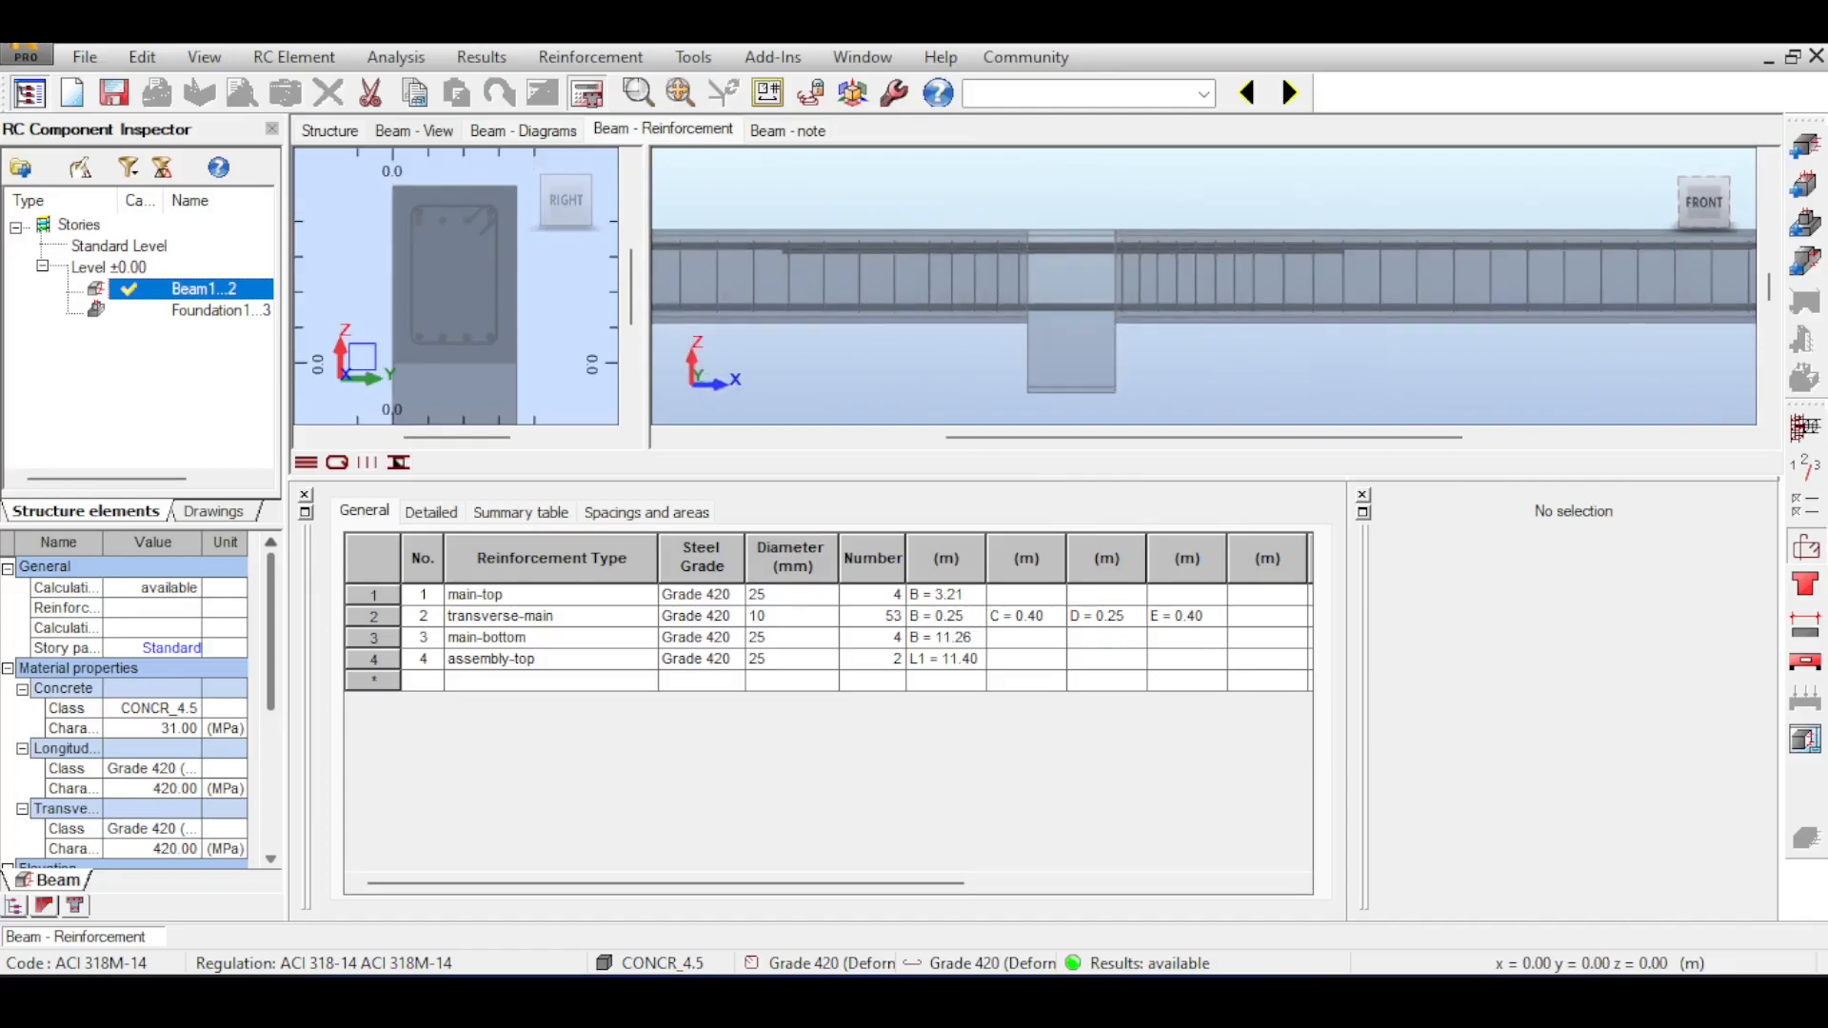
pyautogui.moveTo(1693, 192); pyautogui.dragTo(1693, 197)
pyautogui.click(1693, 204)
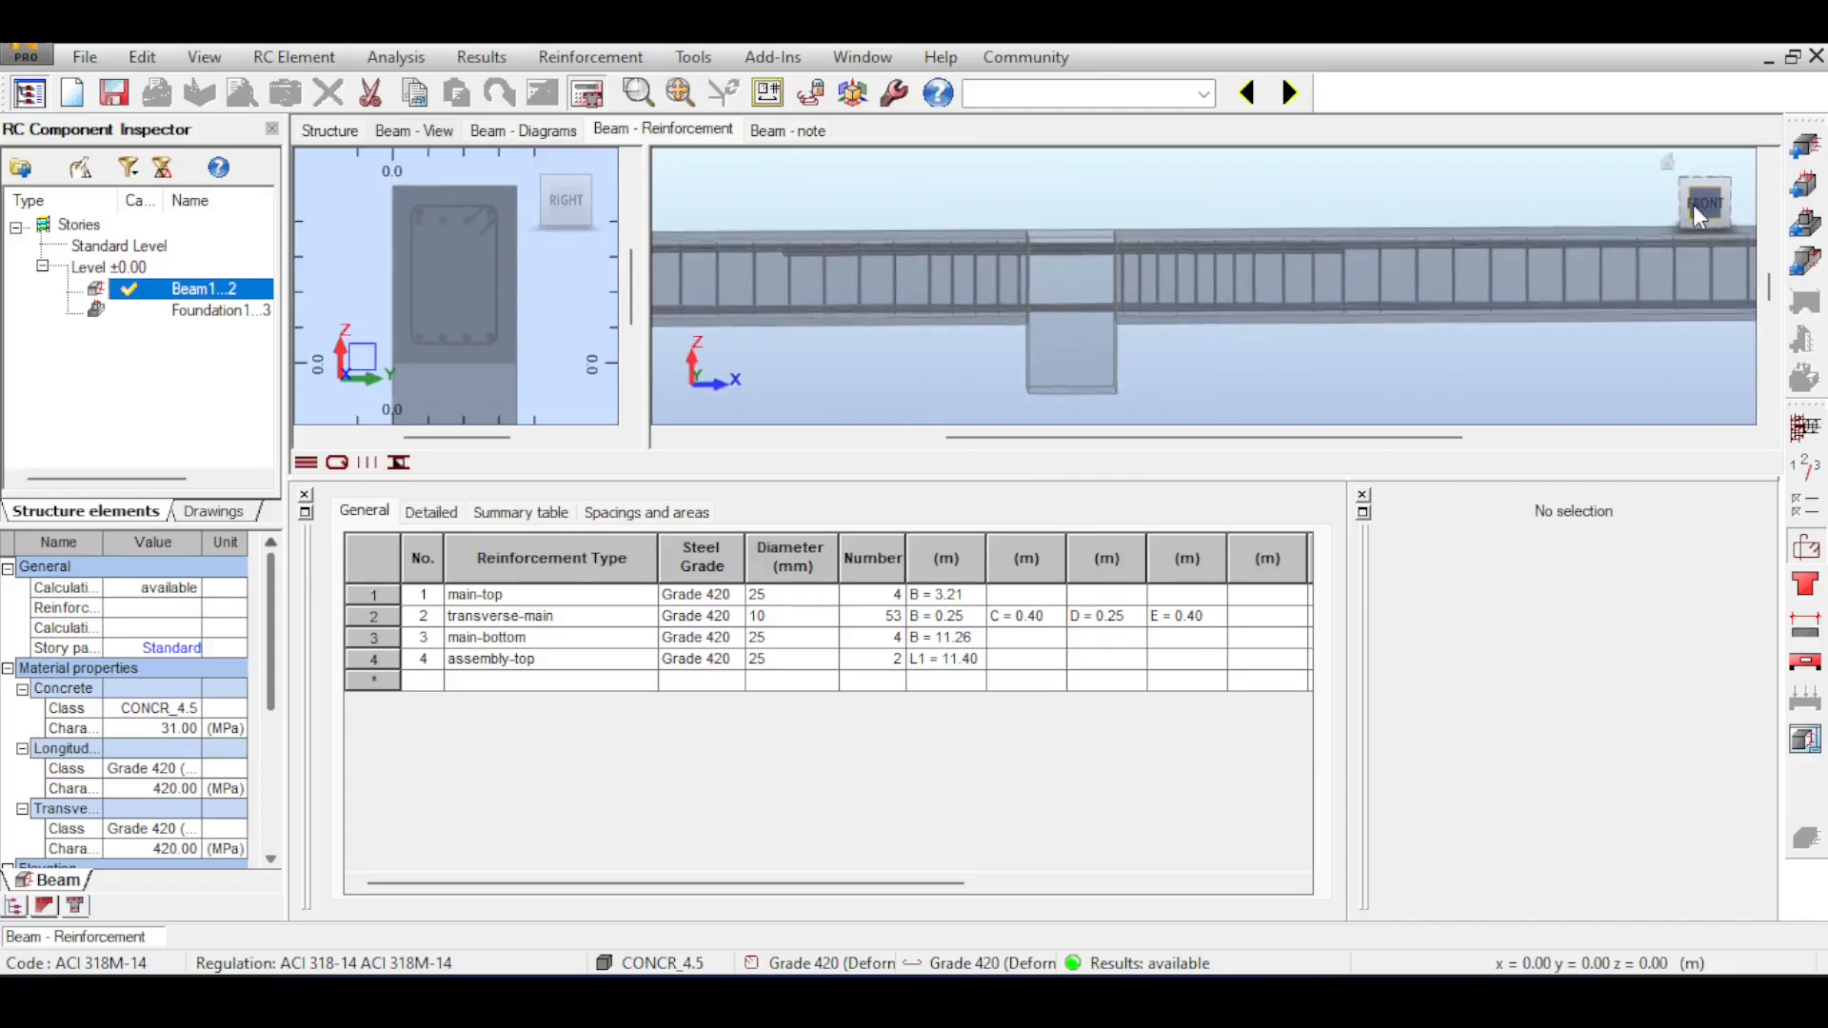
pyautogui.moveTo(1396, 252); pyautogui.dragTo(1338, 219)
pyautogui.scroll(-1, 1333, 220)
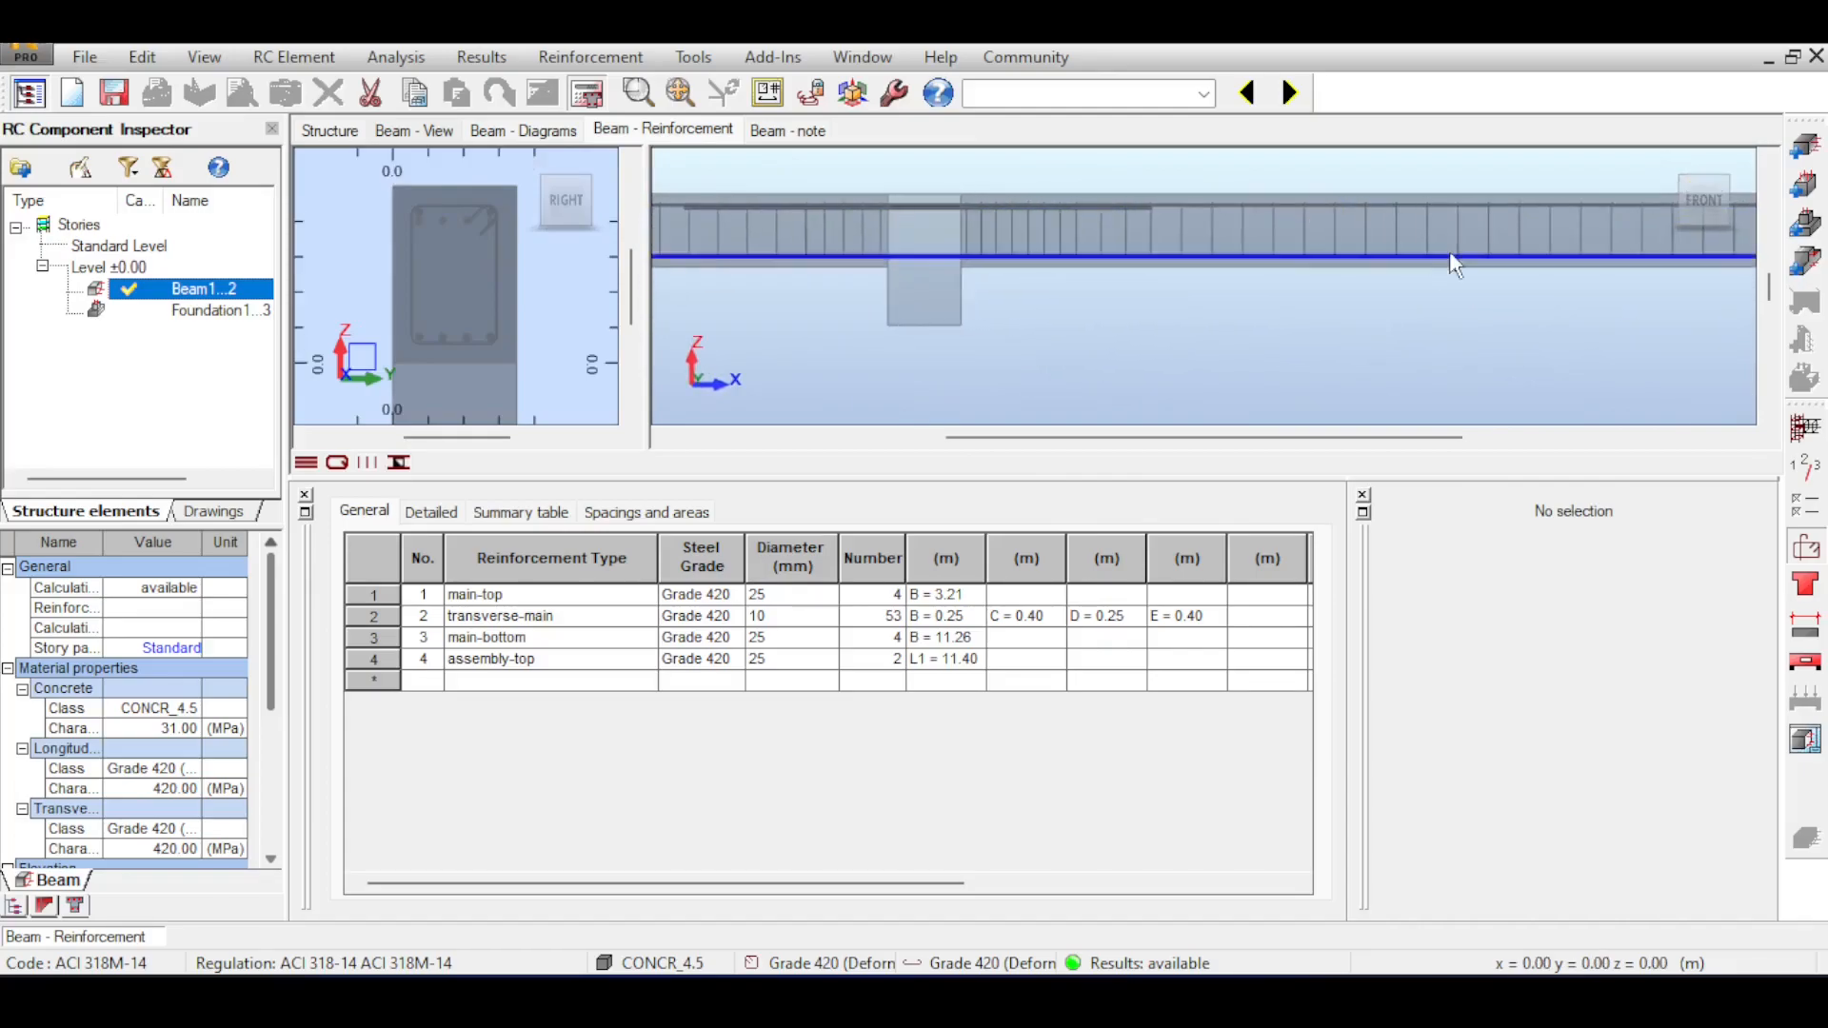
pyautogui.scroll(3, 968, 221)
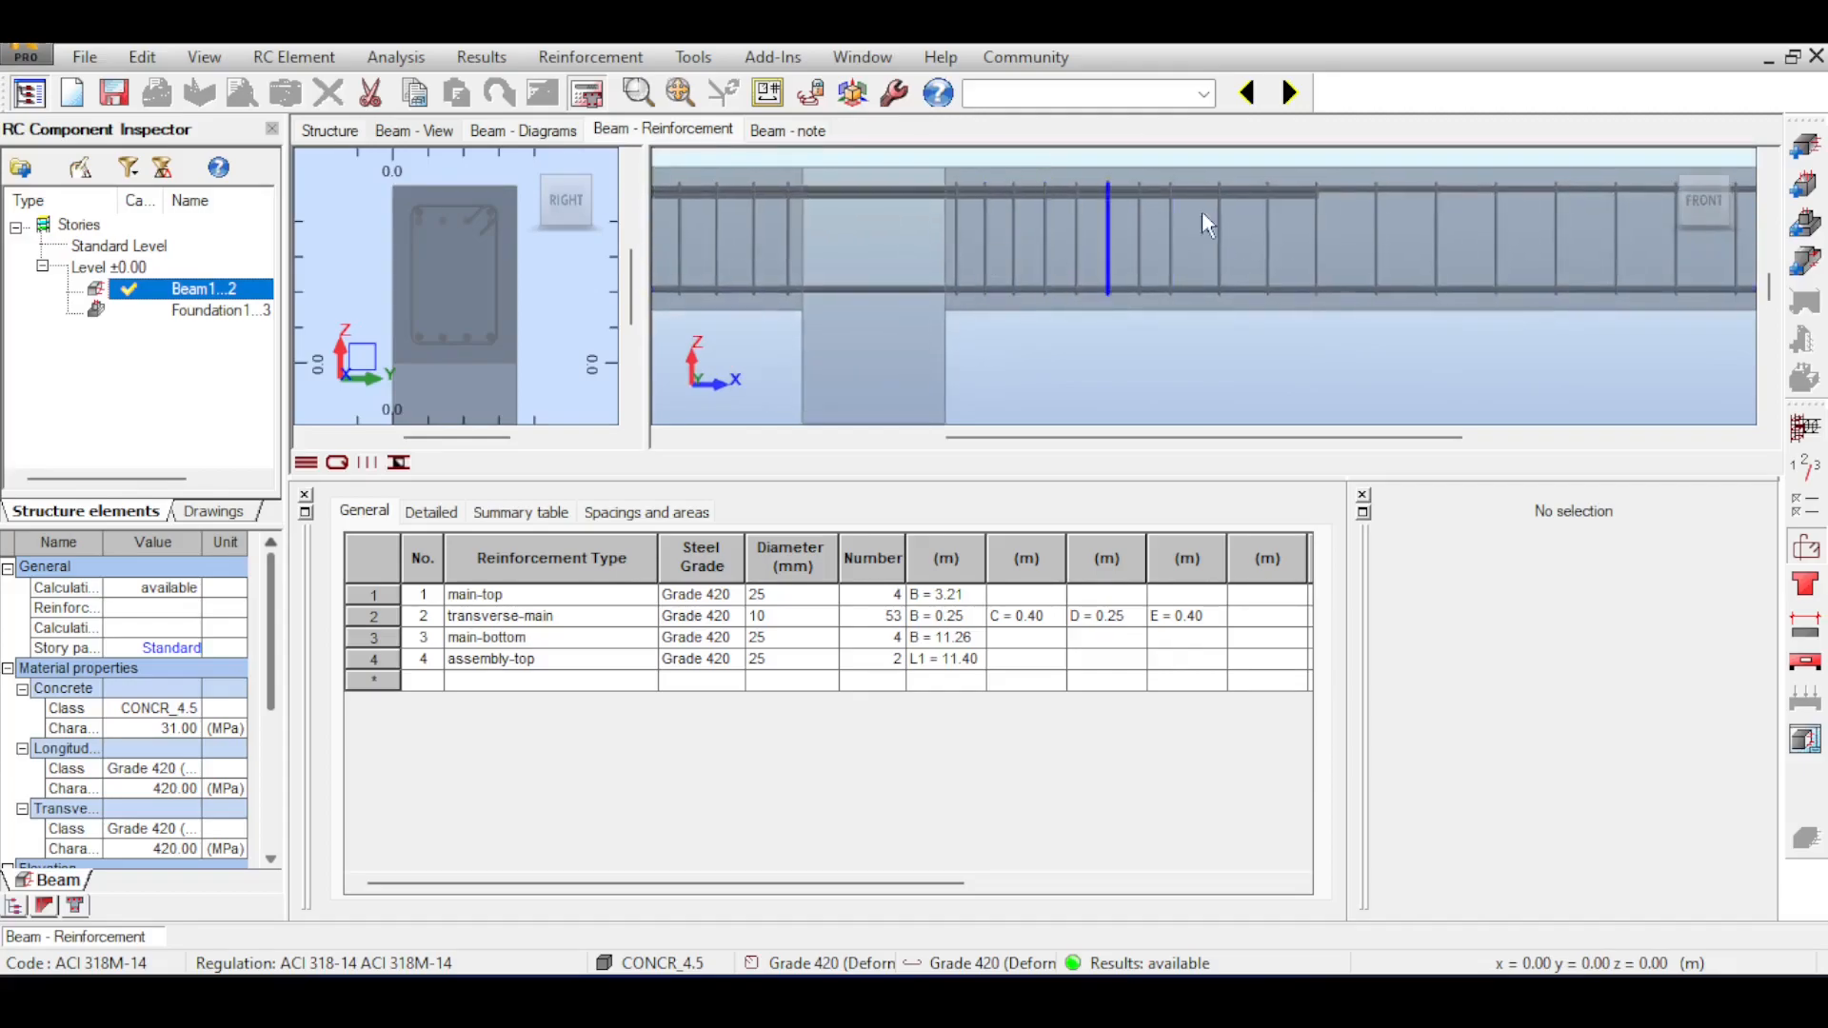
pyautogui.moveTo(1201, 209); pyautogui.dragTo(1162, 208)
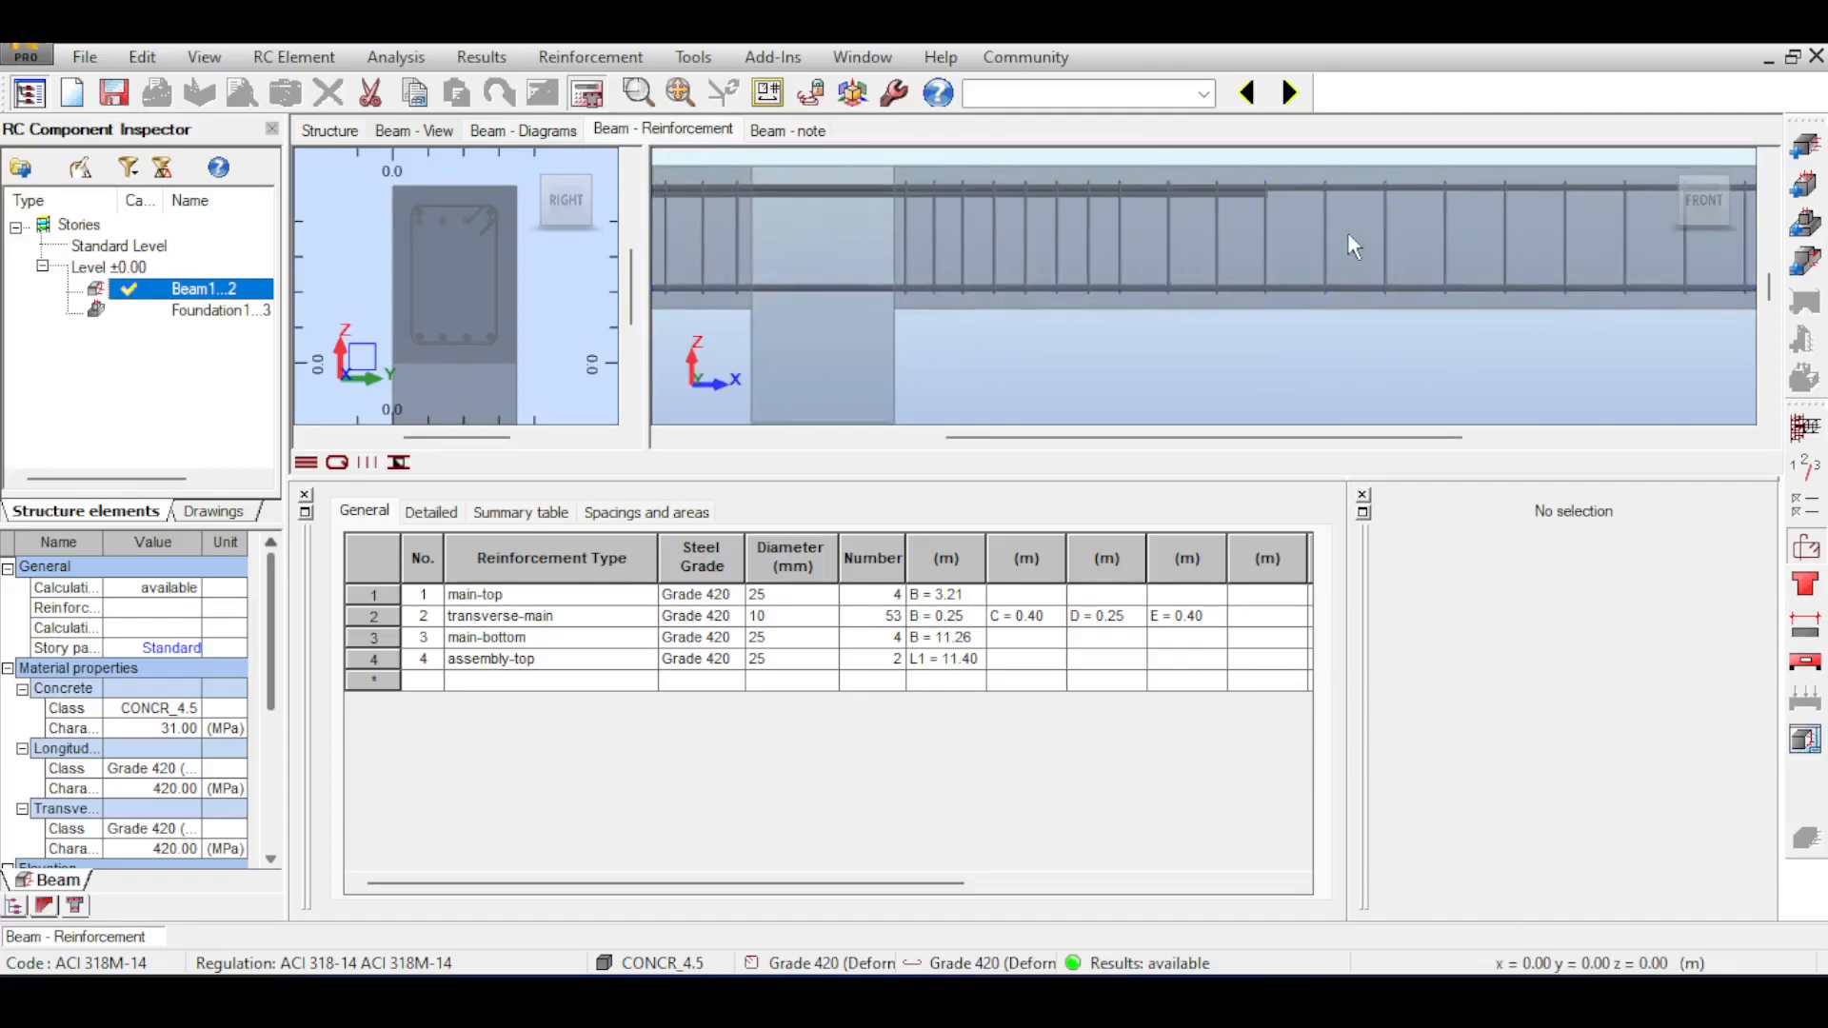
pyautogui.scroll(-2, 1259, 252)
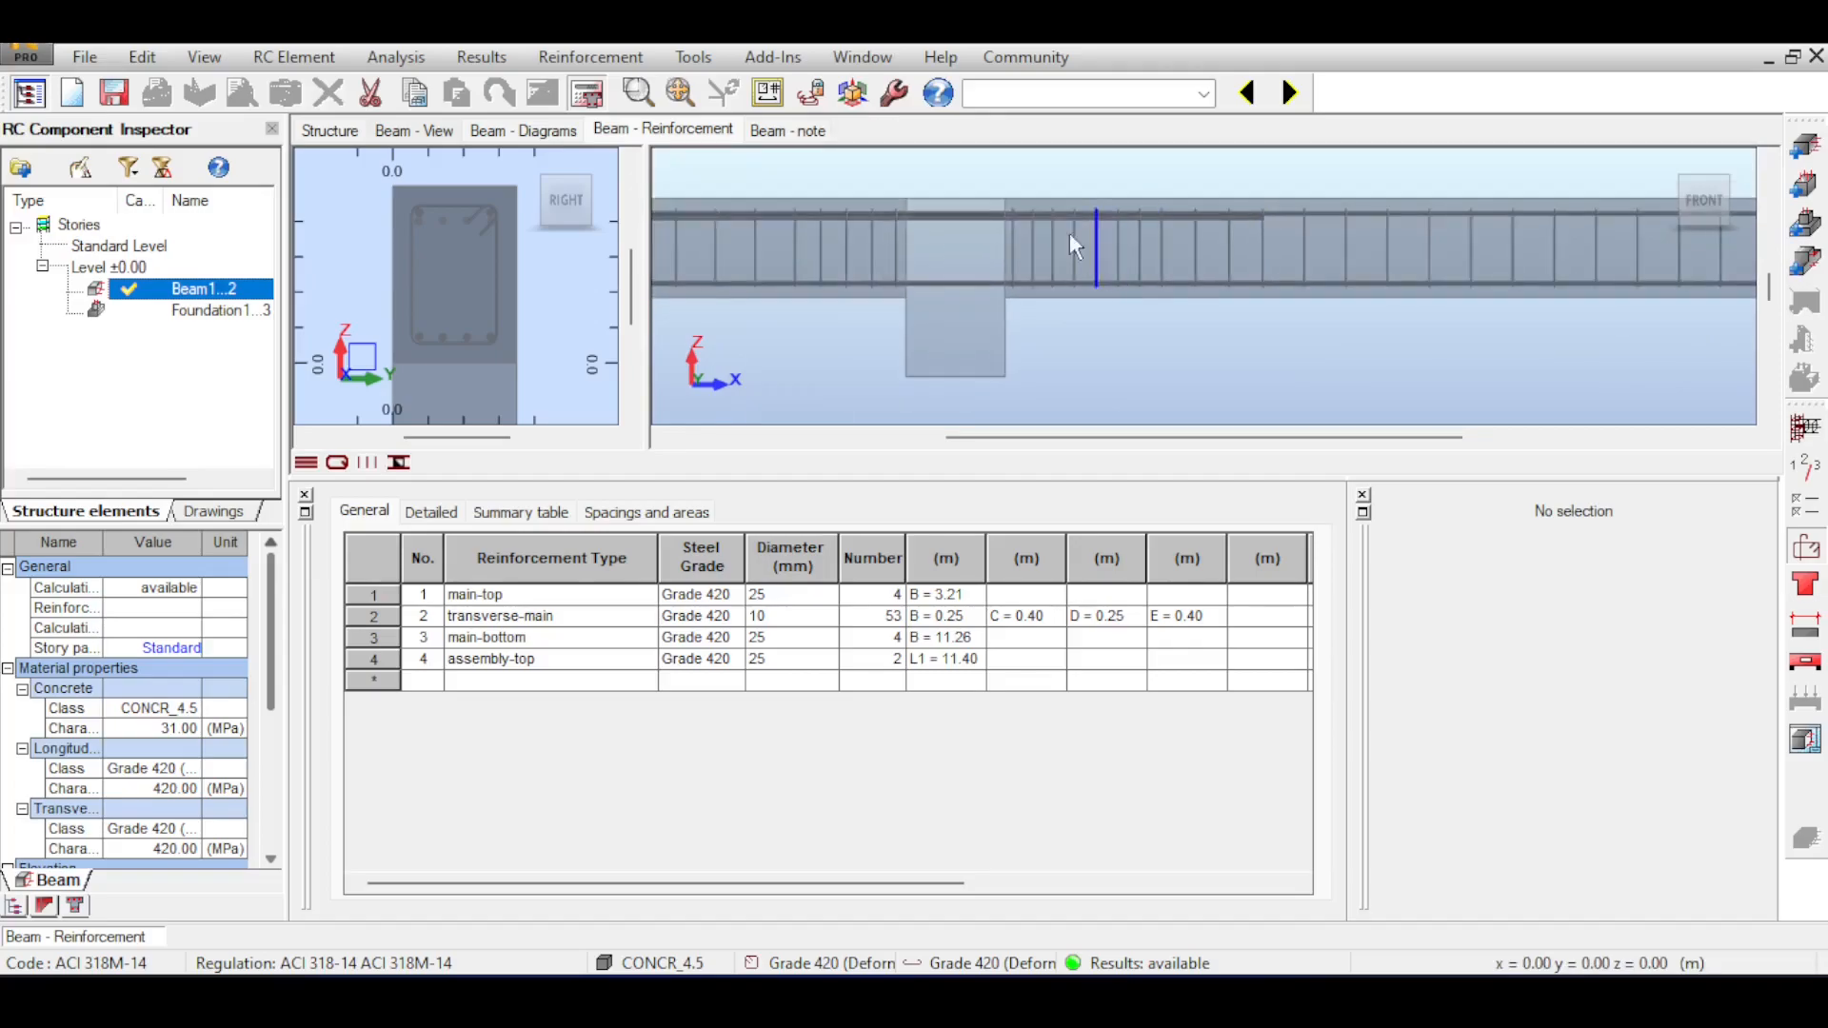
pyautogui.moveTo(1053, 223); pyautogui.dragTo(1180, 240)
pyautogui.scroll(5, 1070, 249)
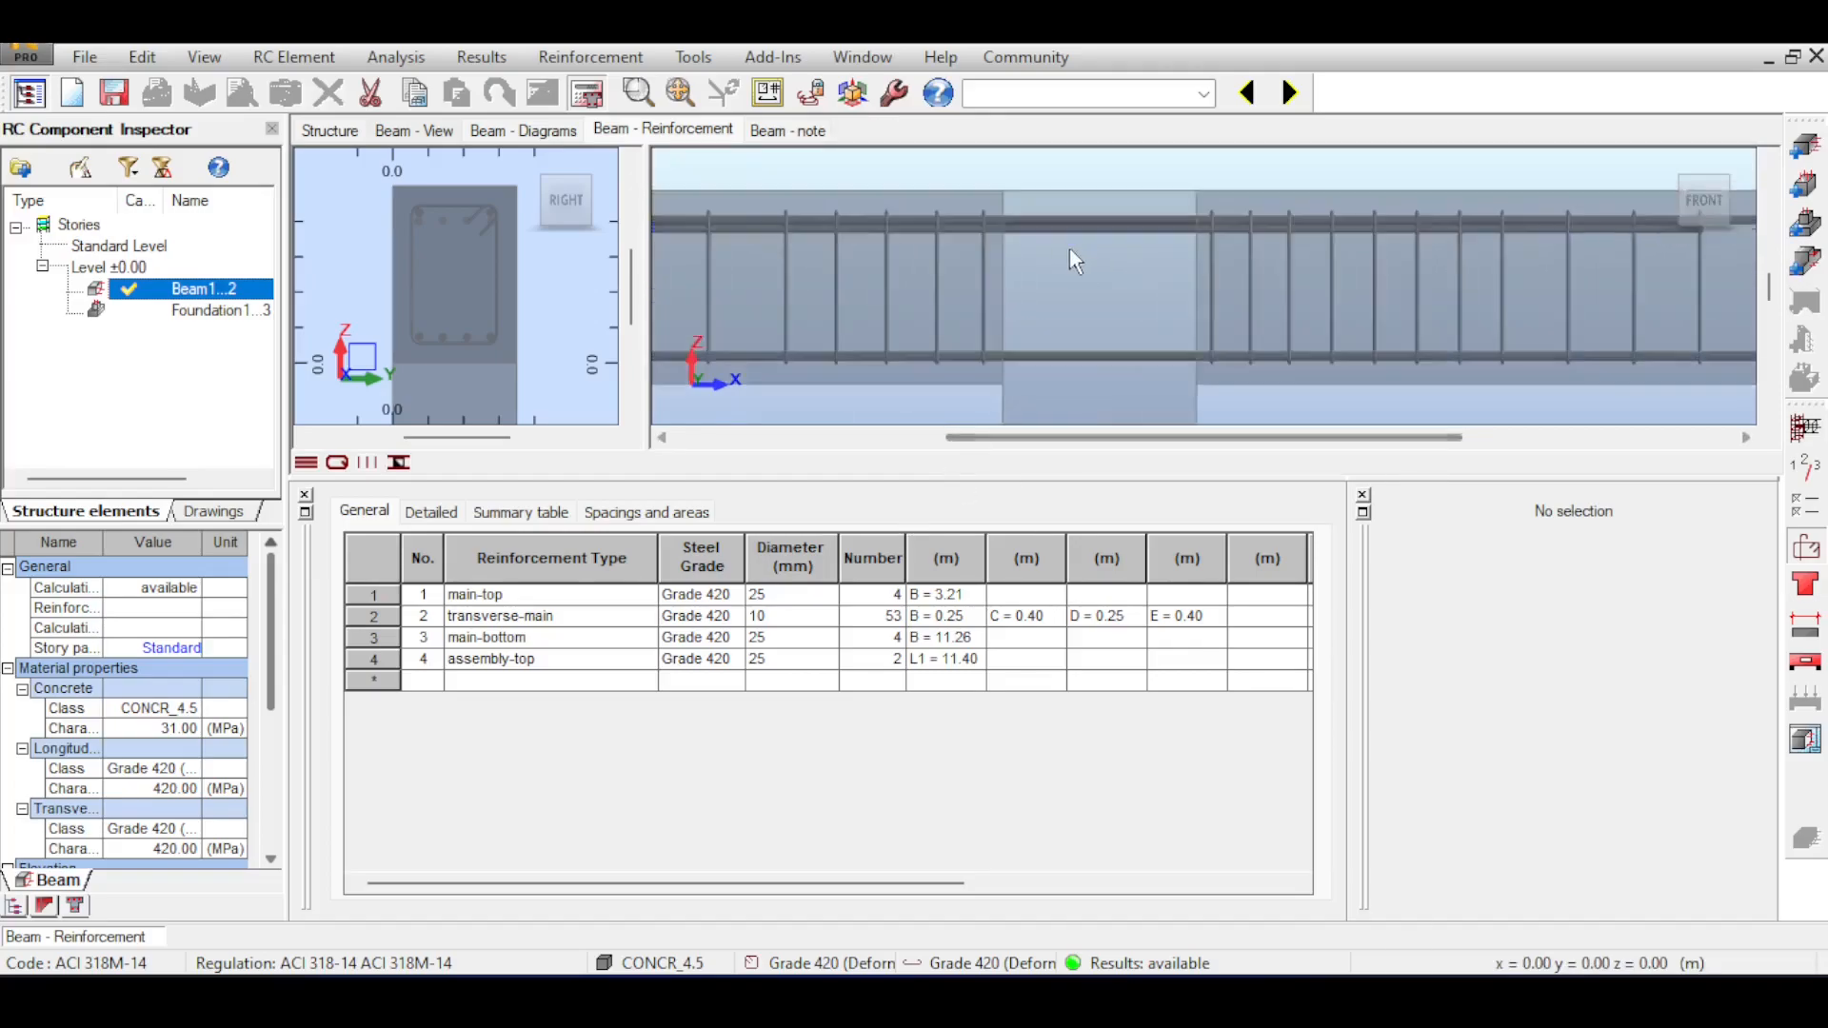
pyautogui.scroll(-3, 1306, 330)
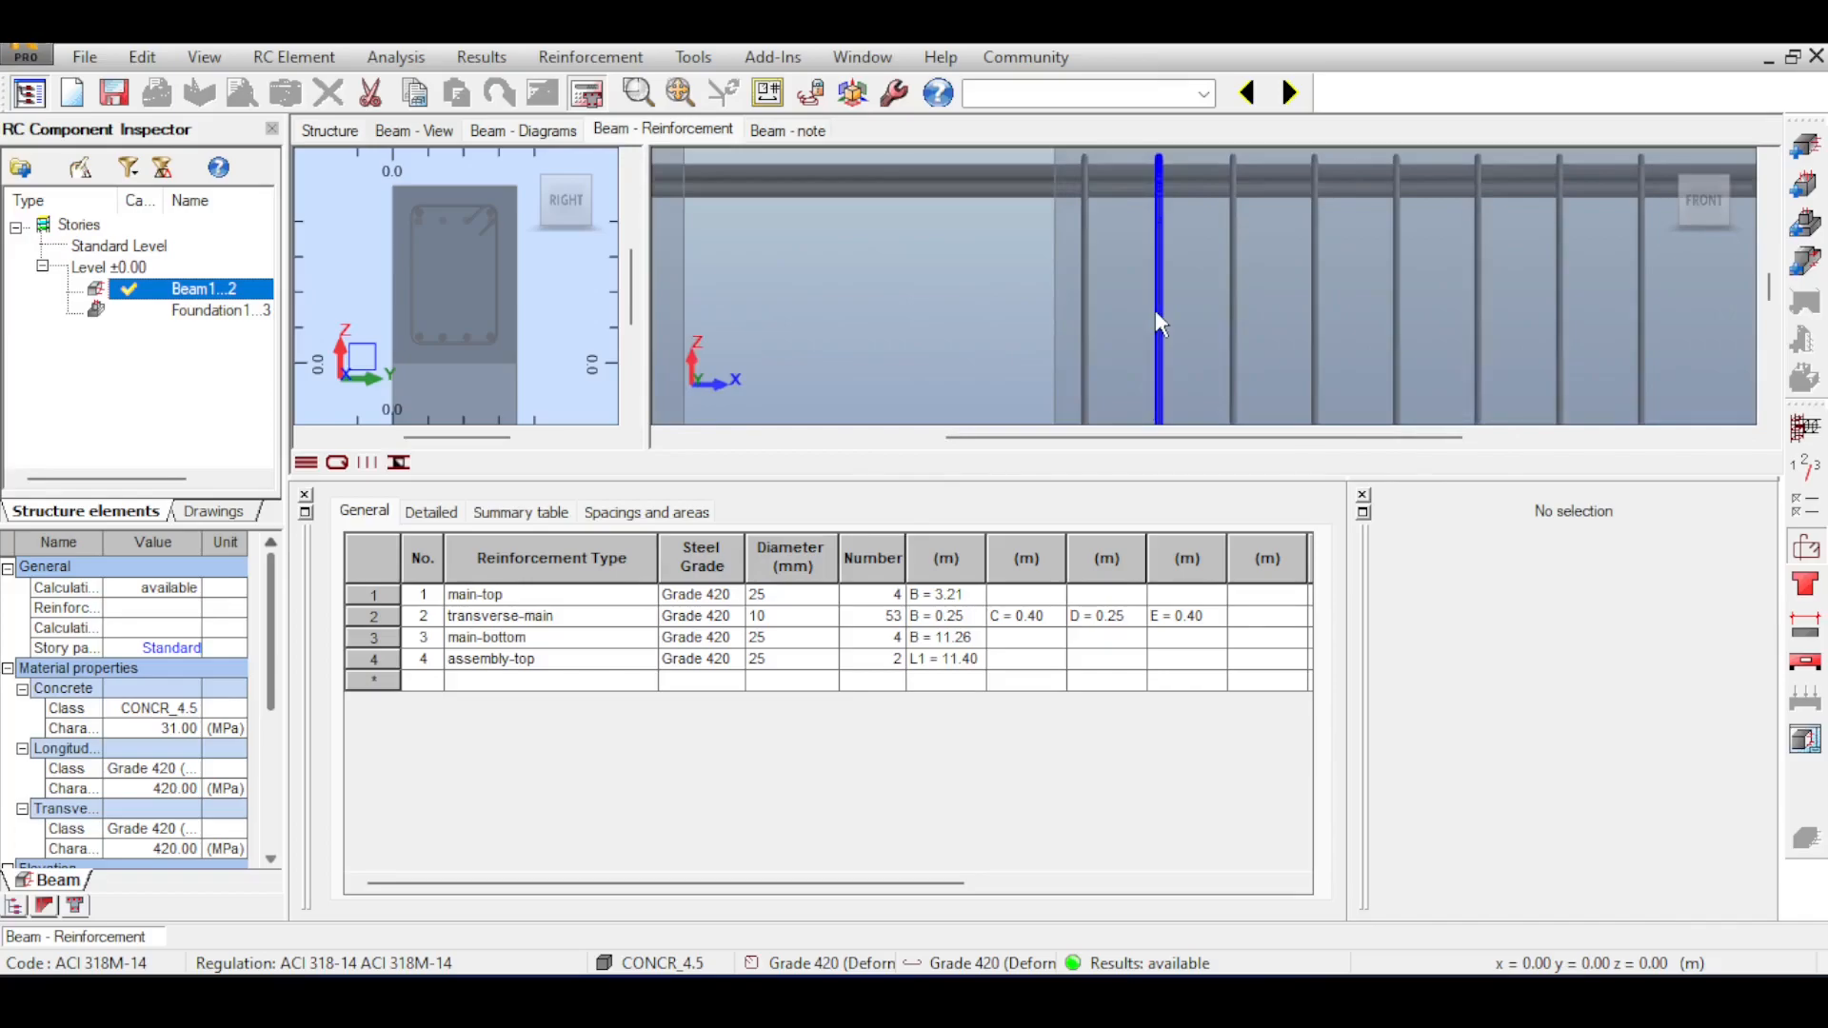
pyautogui.scroll(-4, 1133, 322)
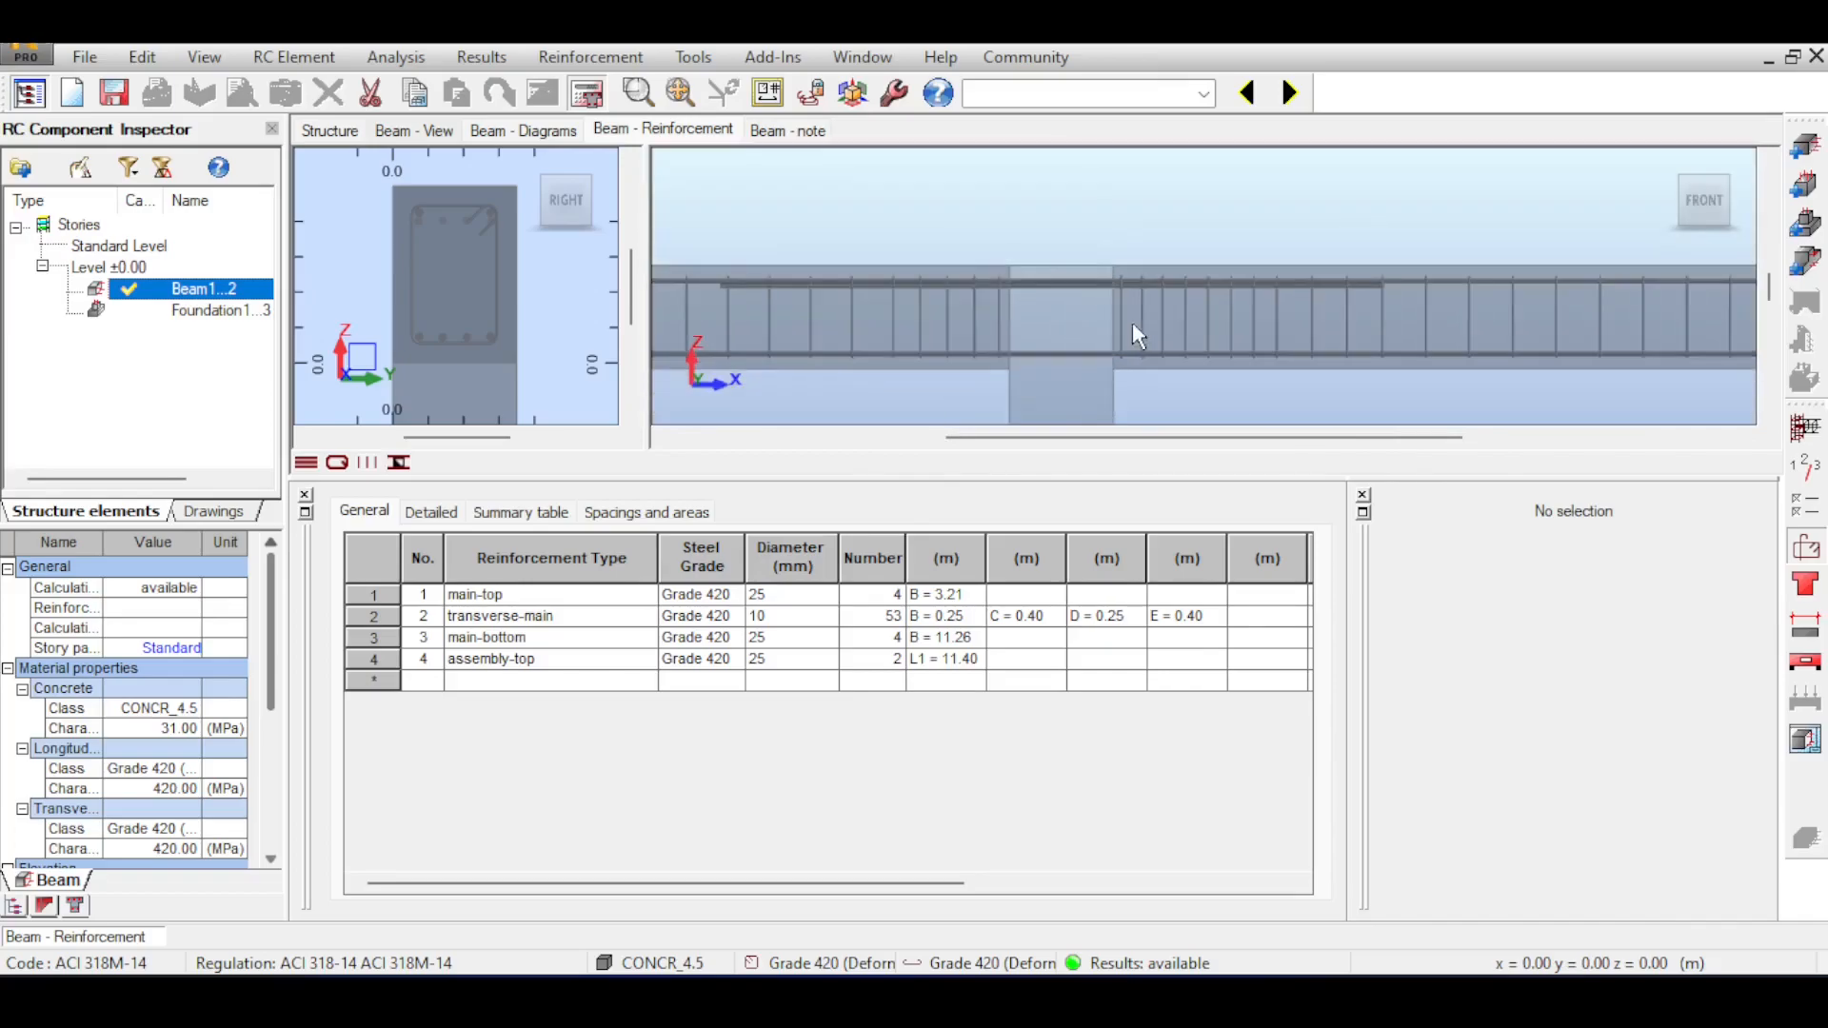
pyautogui.scroll(-5, 1133, 322)
pyautogui.scroll(5, 1138, 244)
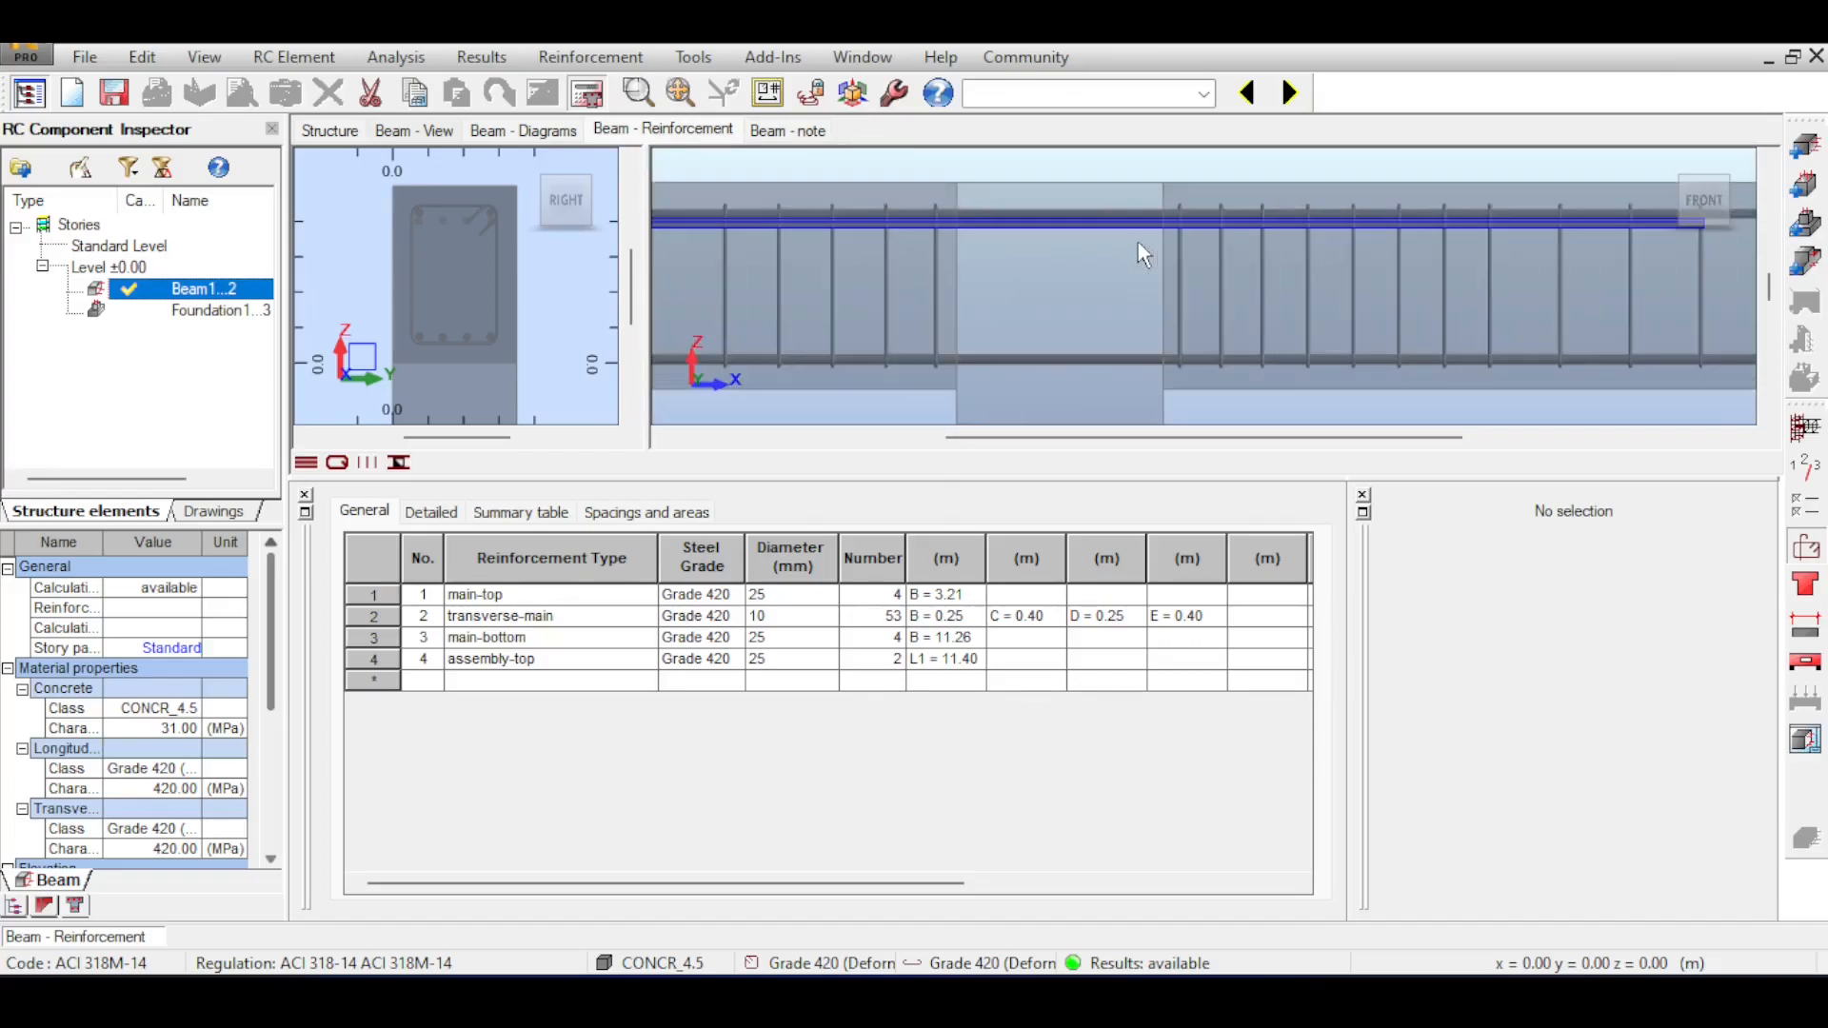
# Edit the stirrup spacing multiplication in the reinforcement pattern's transversal reinforcement settings and recalculate the beam.
pyautogui.scroll(-3, 1137, 244)
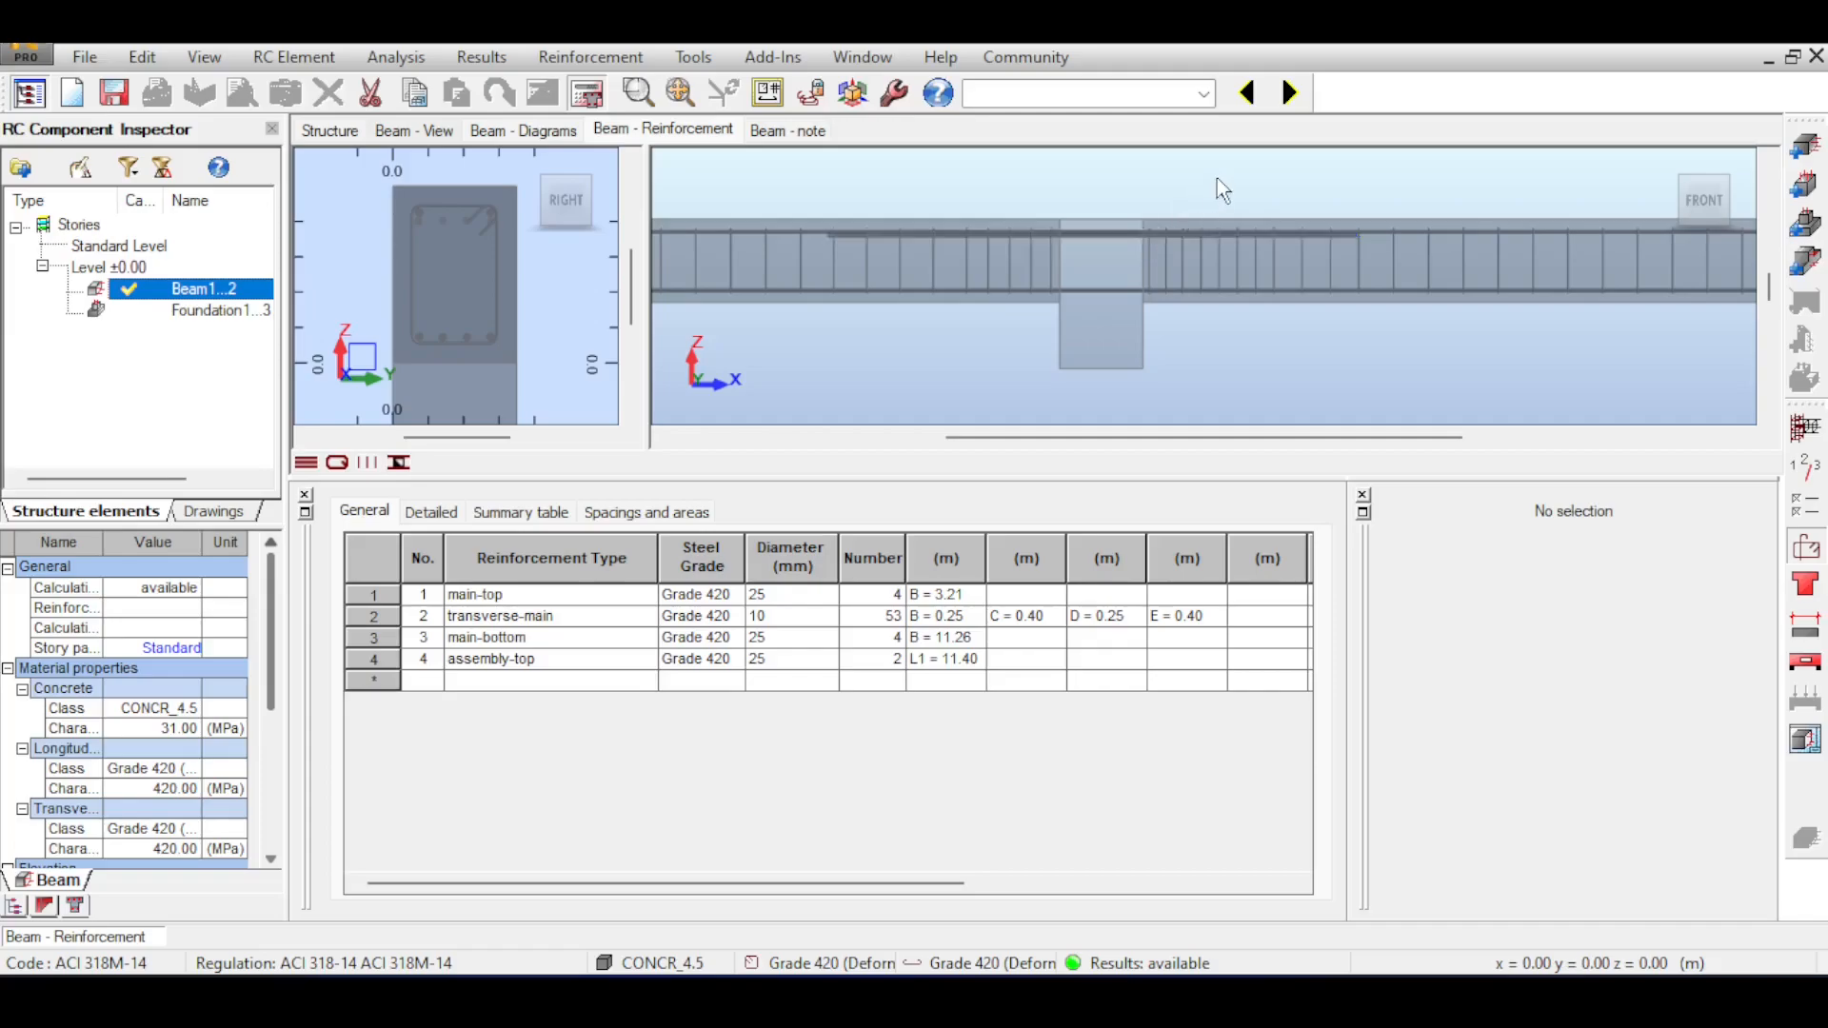
pyautogui.scroll(-2, 1179, 184)
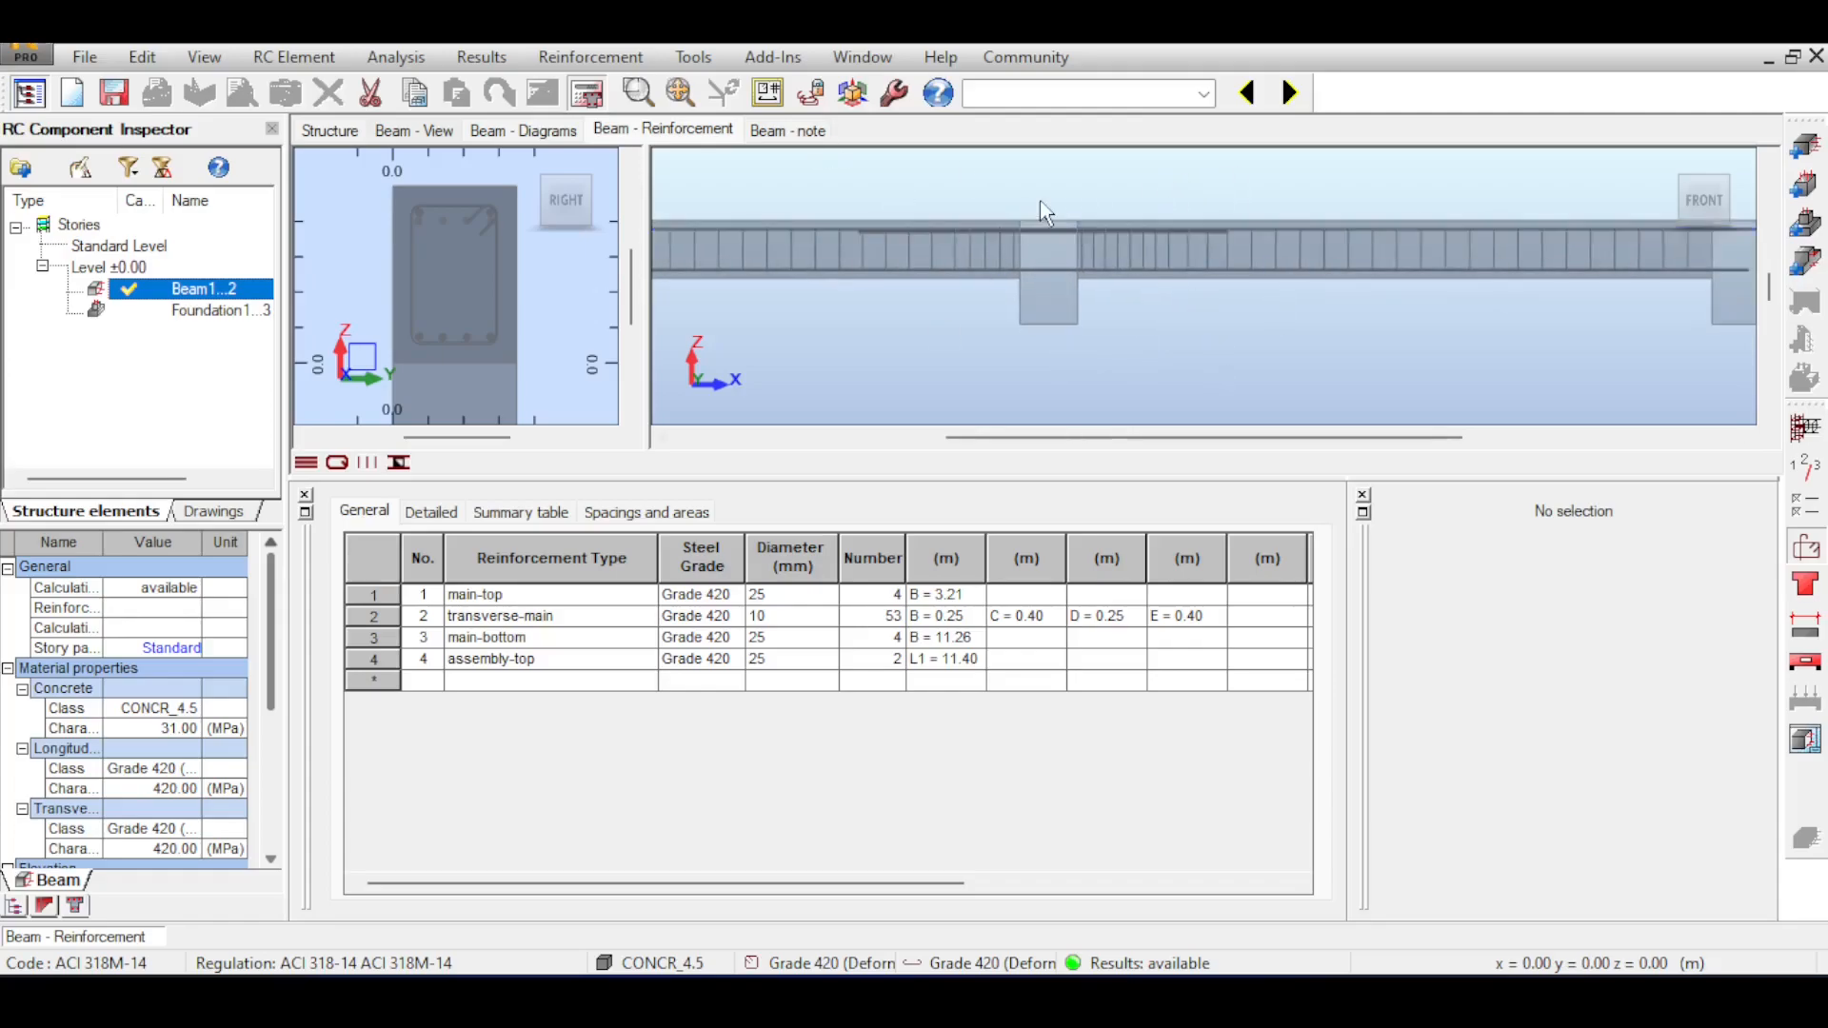
pyautogui.click(1806, 548)
pyautogui.click(868, 103)
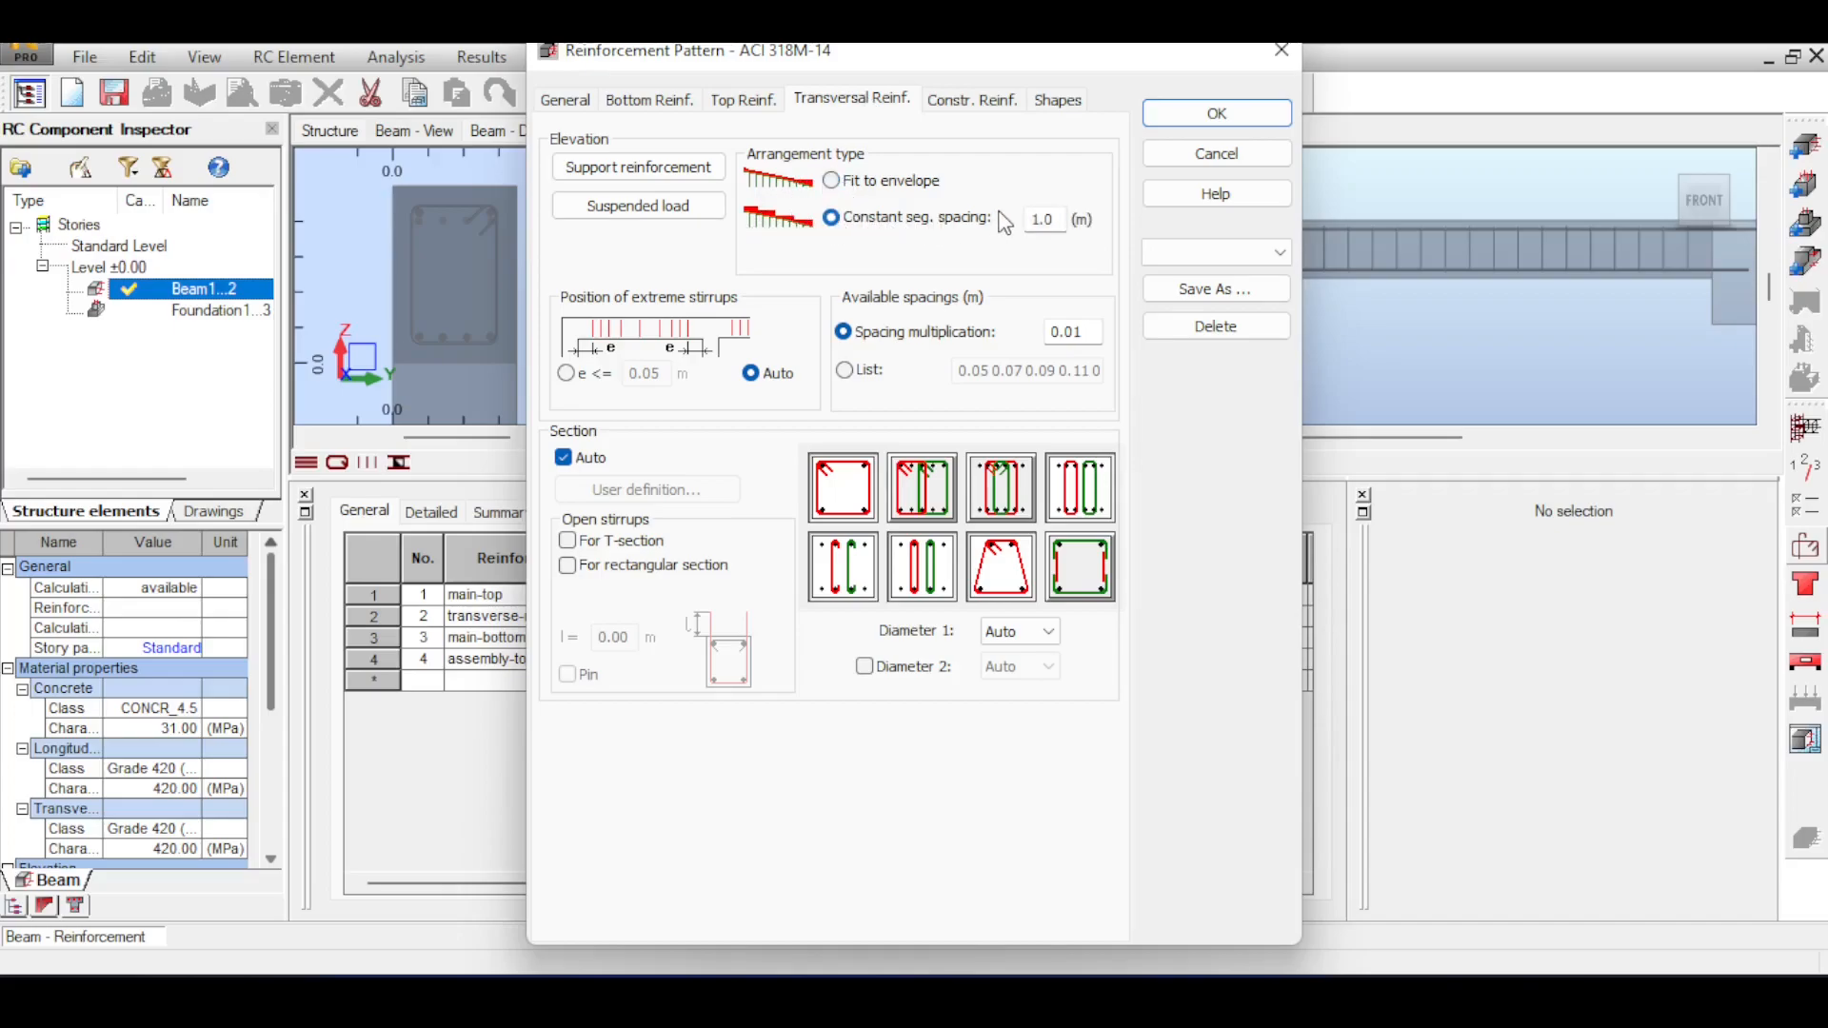
pyautogui.doubleClick(1071, 331)
pyautogui.write('00')
pyautogui.press('BackSpace')
pyautogui.press('BackSpace')
pyautogui.click(1217, 115)
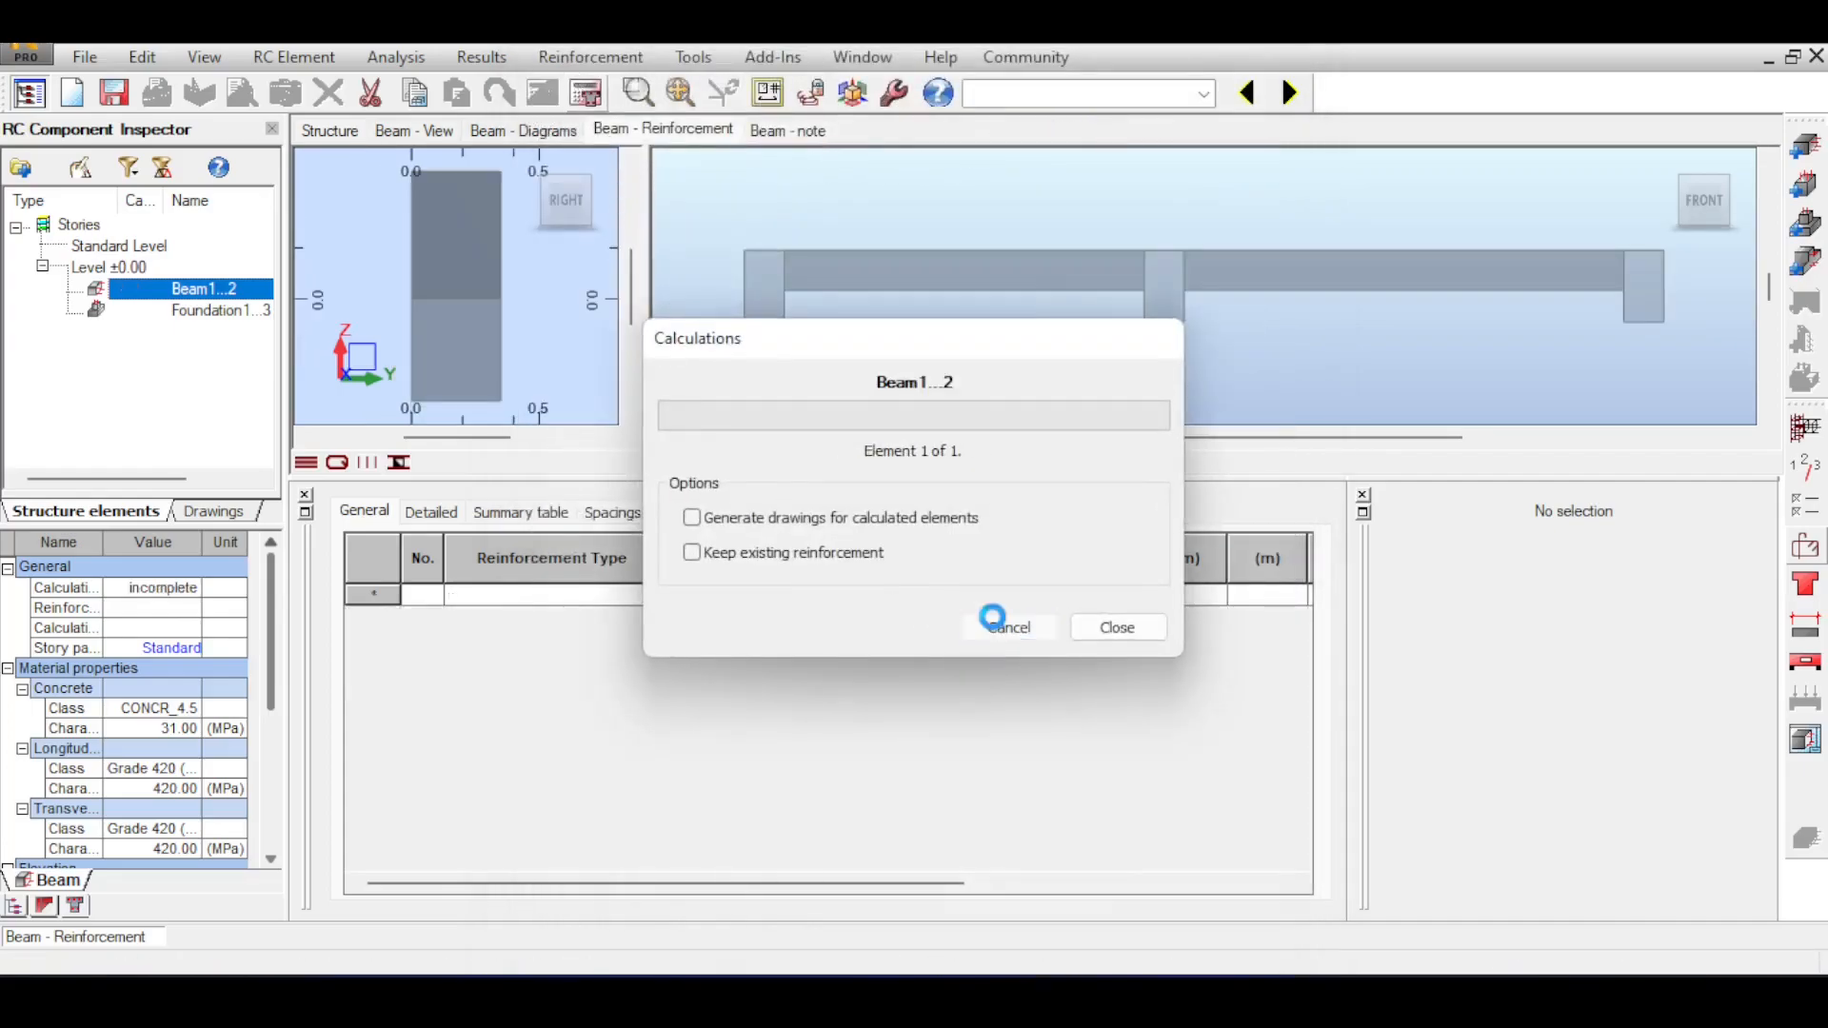
pyautogui.click(1002, 627)
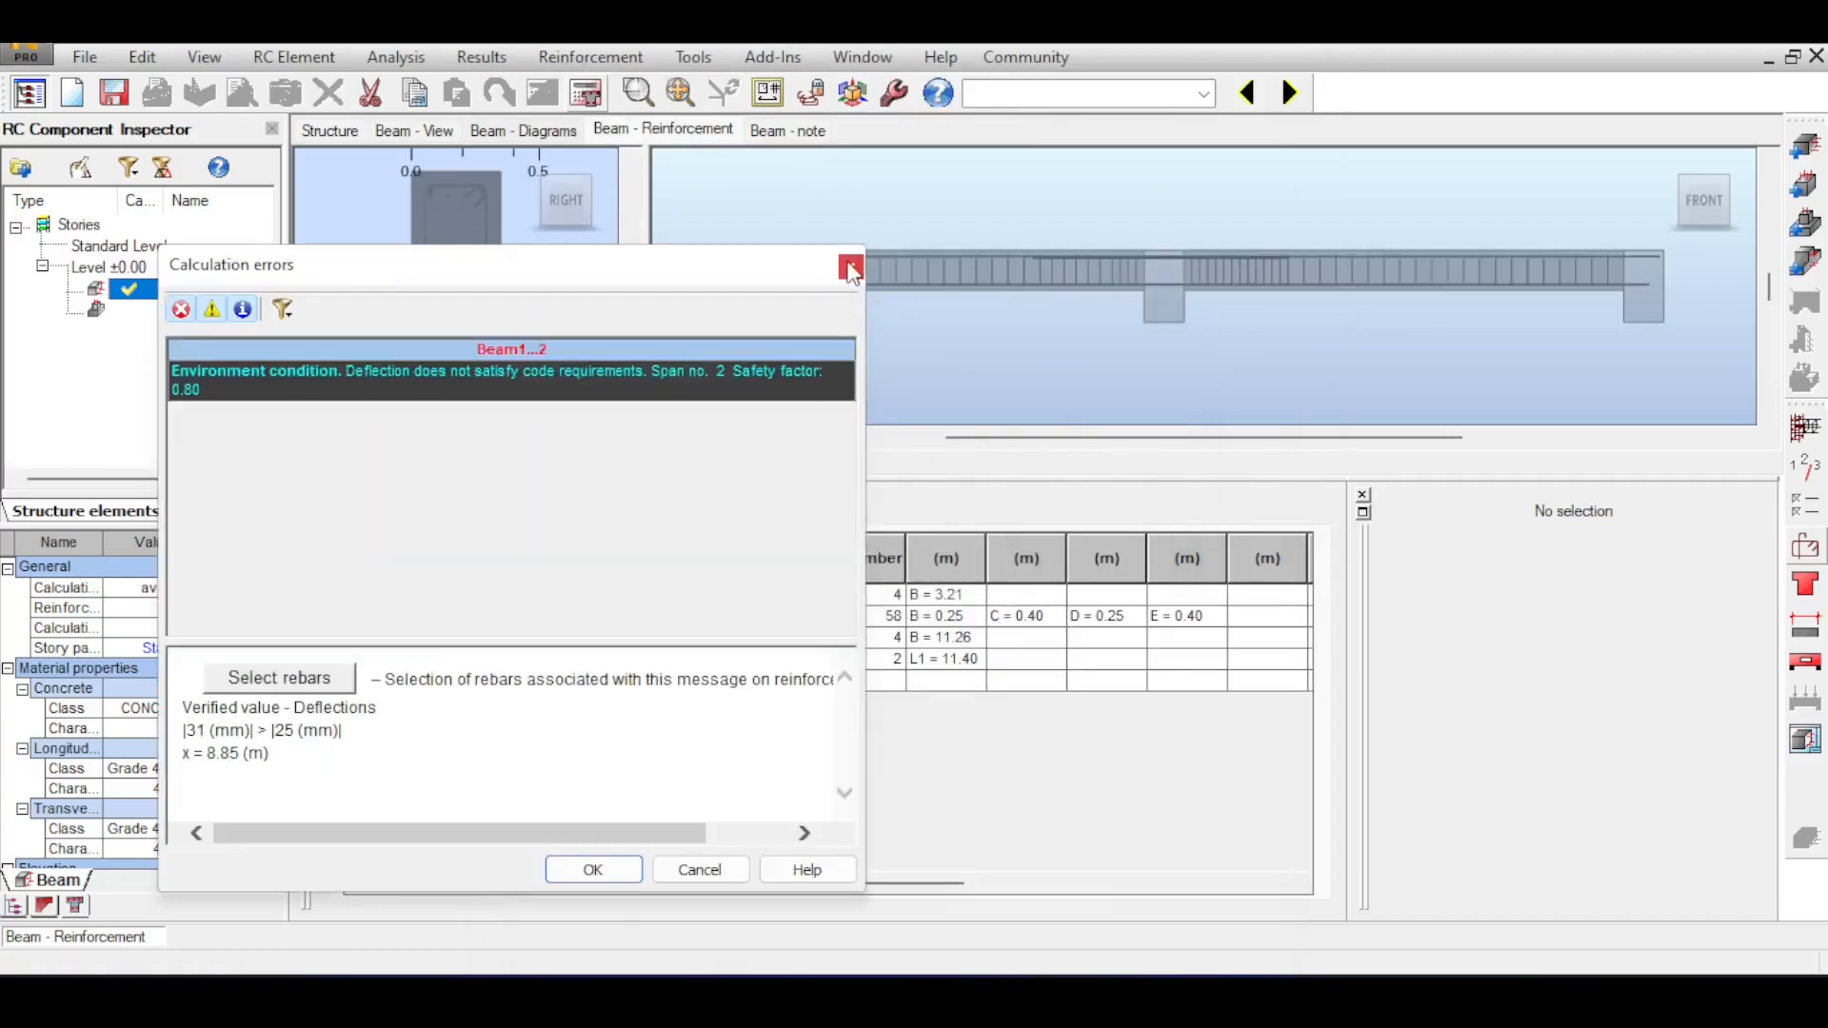
pyautogui.click(850, 267)
# Examine the stirrup spacing along the second span in the front view and the whole reinforcement cage in 3D.
pyautogui.scroll(5, 1242, 314)
pyautogui.moveTo(1241, 309); pyautogui.dragTo(1053, 260)
pyautogui.scroll(-3, 1303, 238)
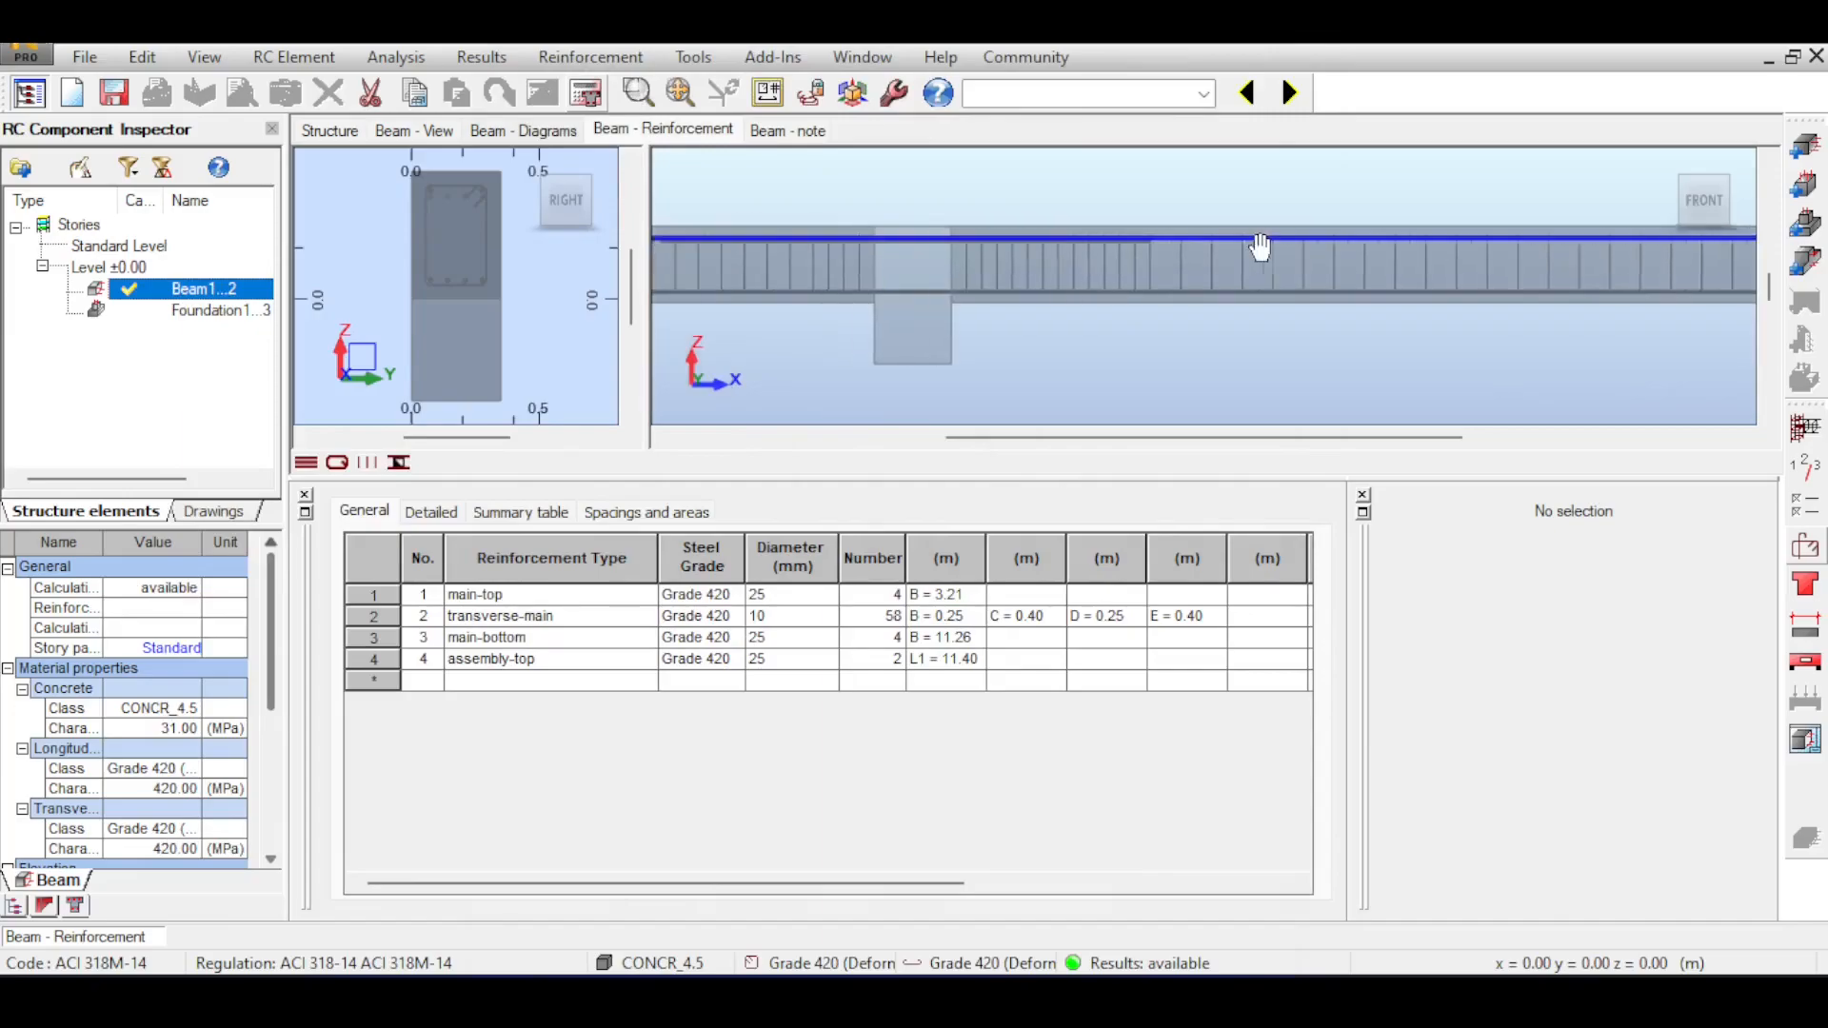
pyautogui.scroll(3, 1144, 266)
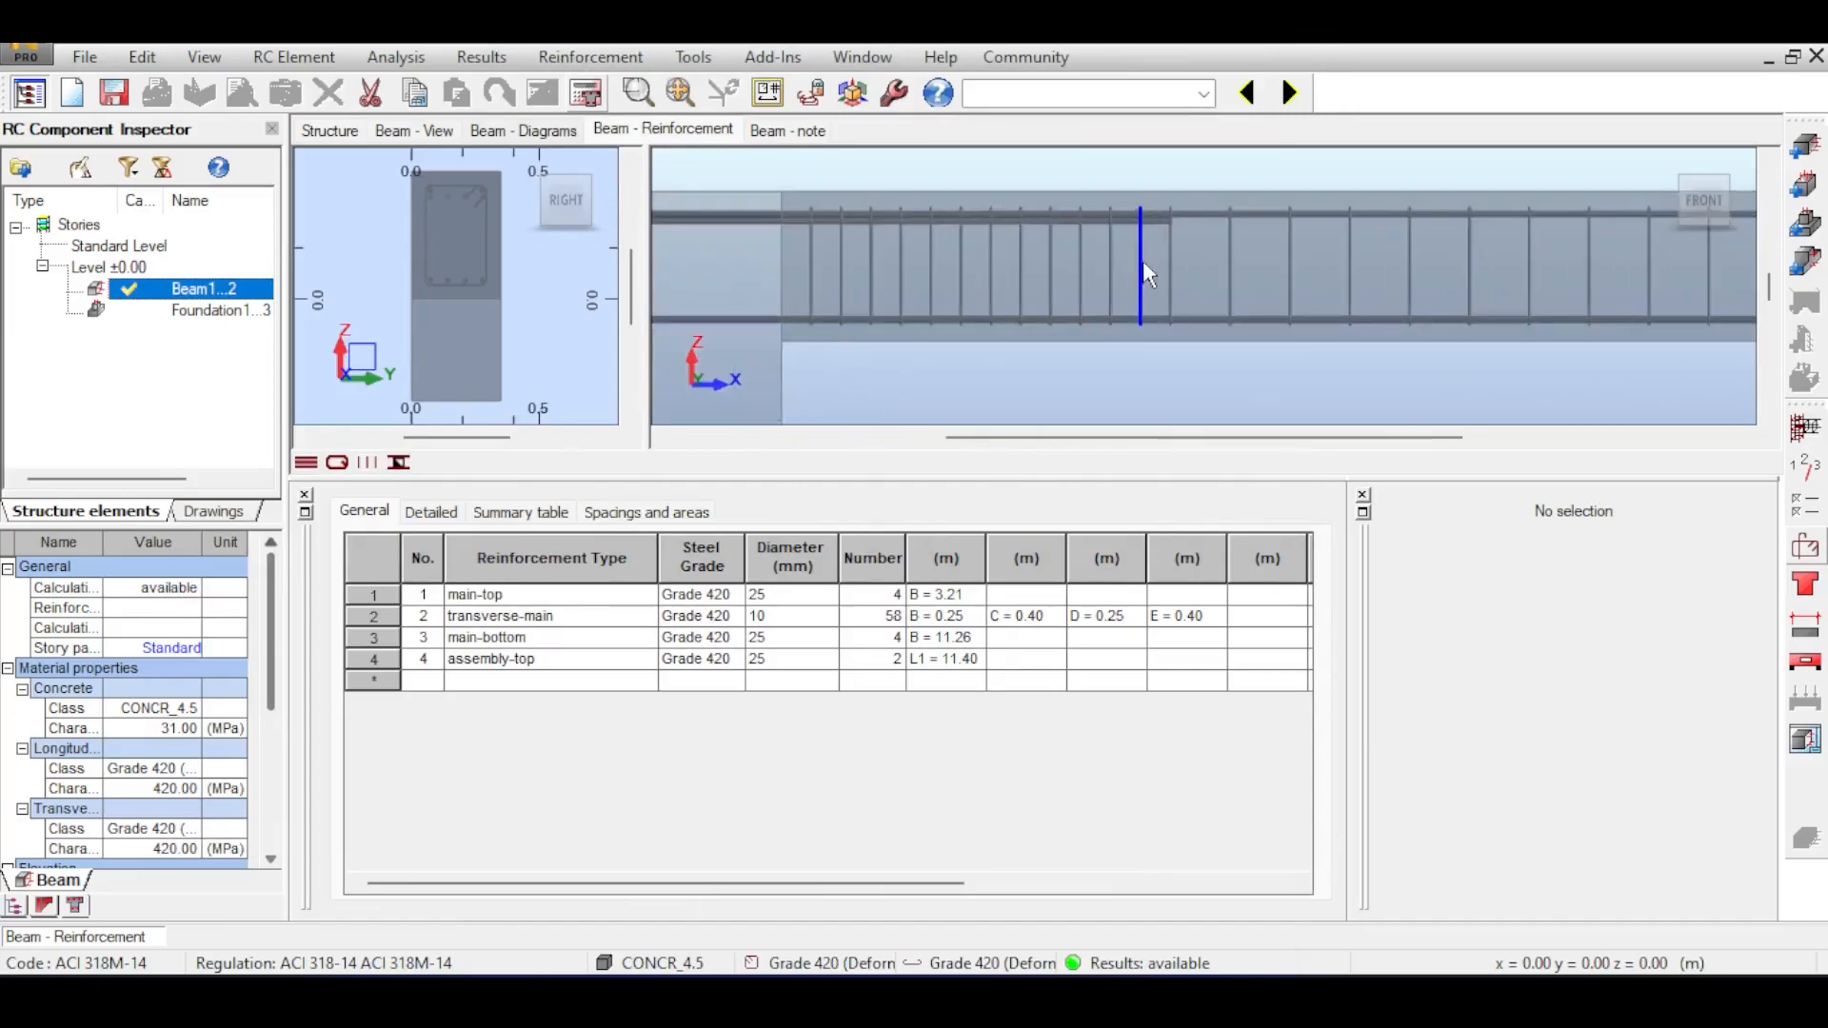
pyautogui.scroll(-4, 1169, 254)
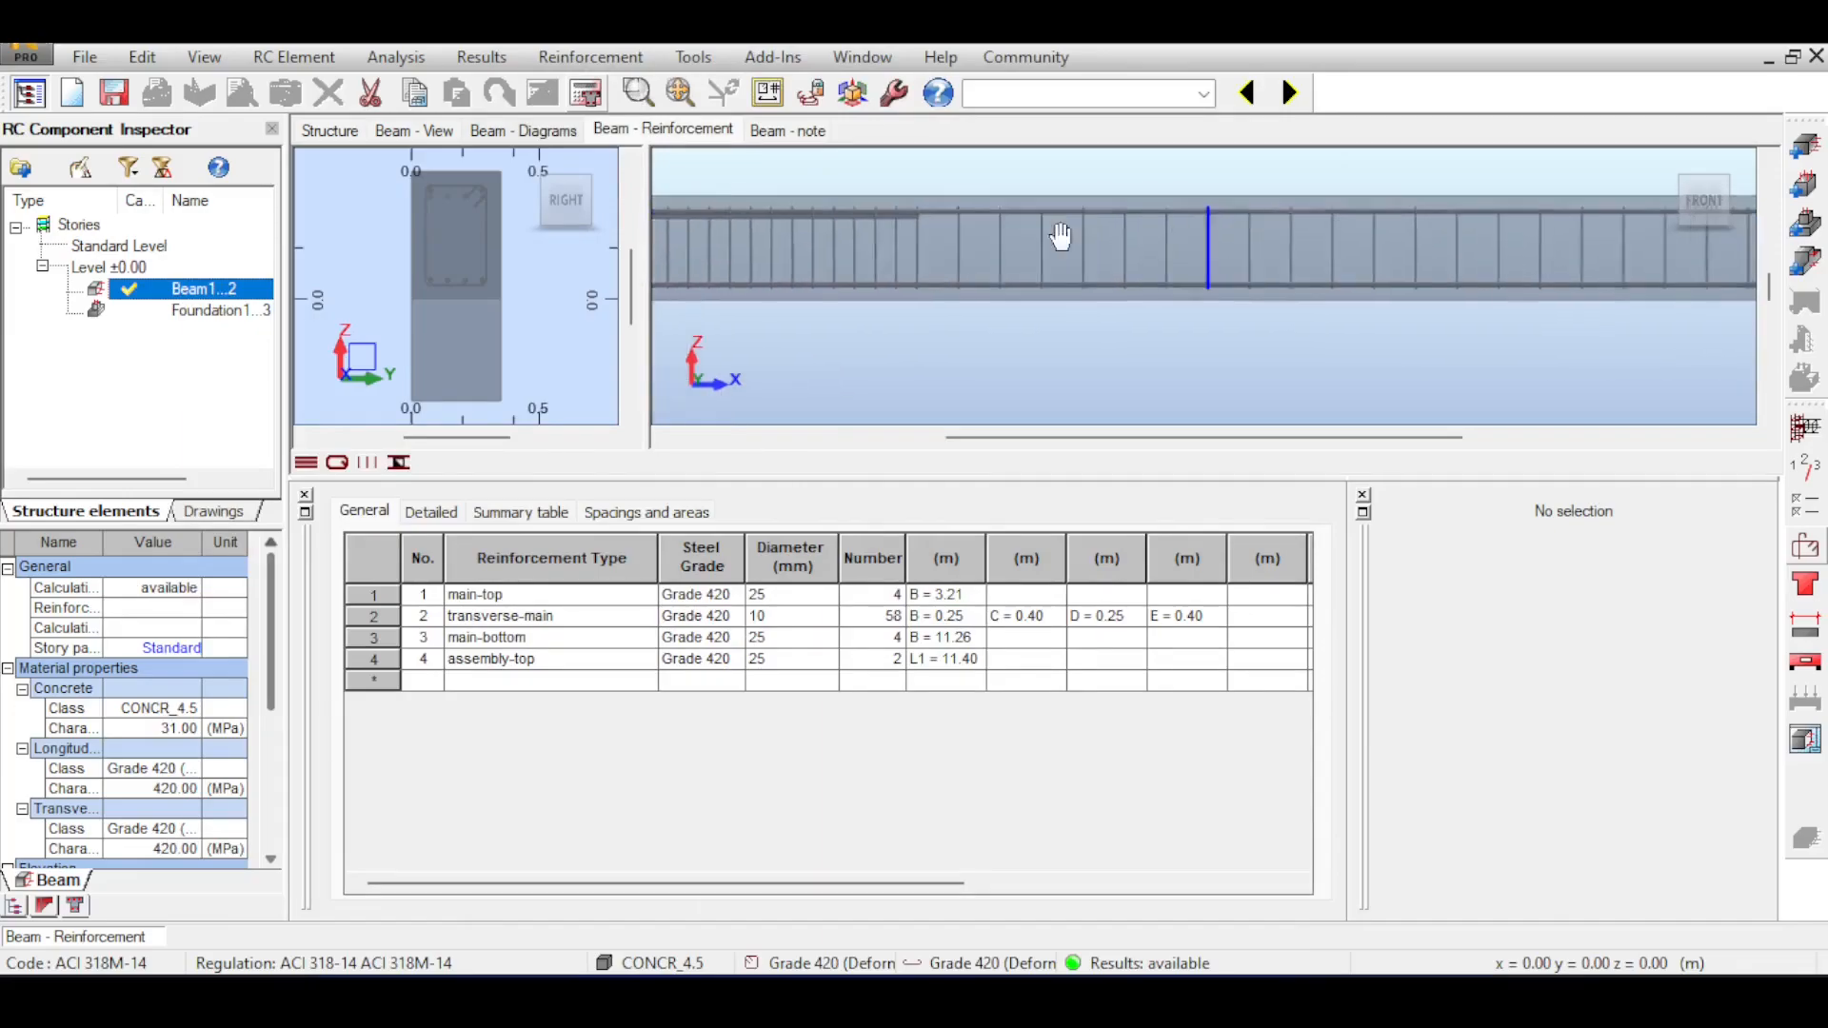
pyautogui.scroll(-3, 1152, 240)
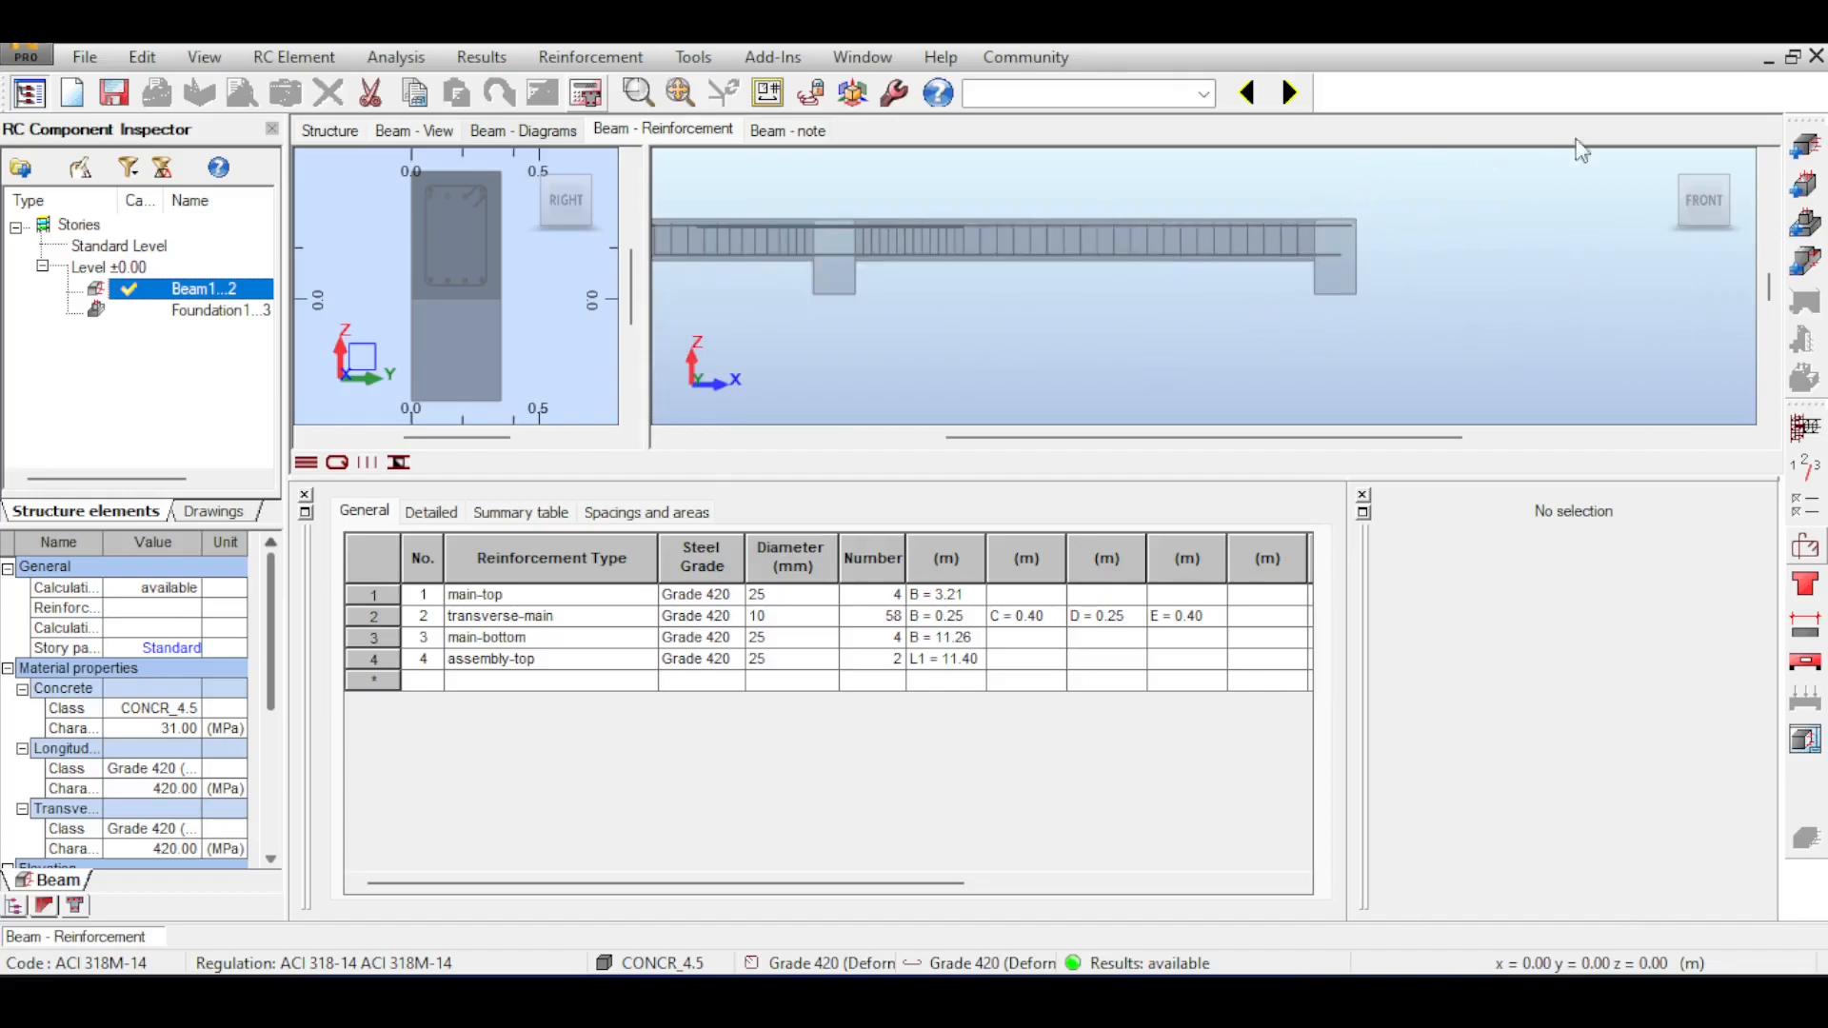
pyautogui.click(1665, 158)
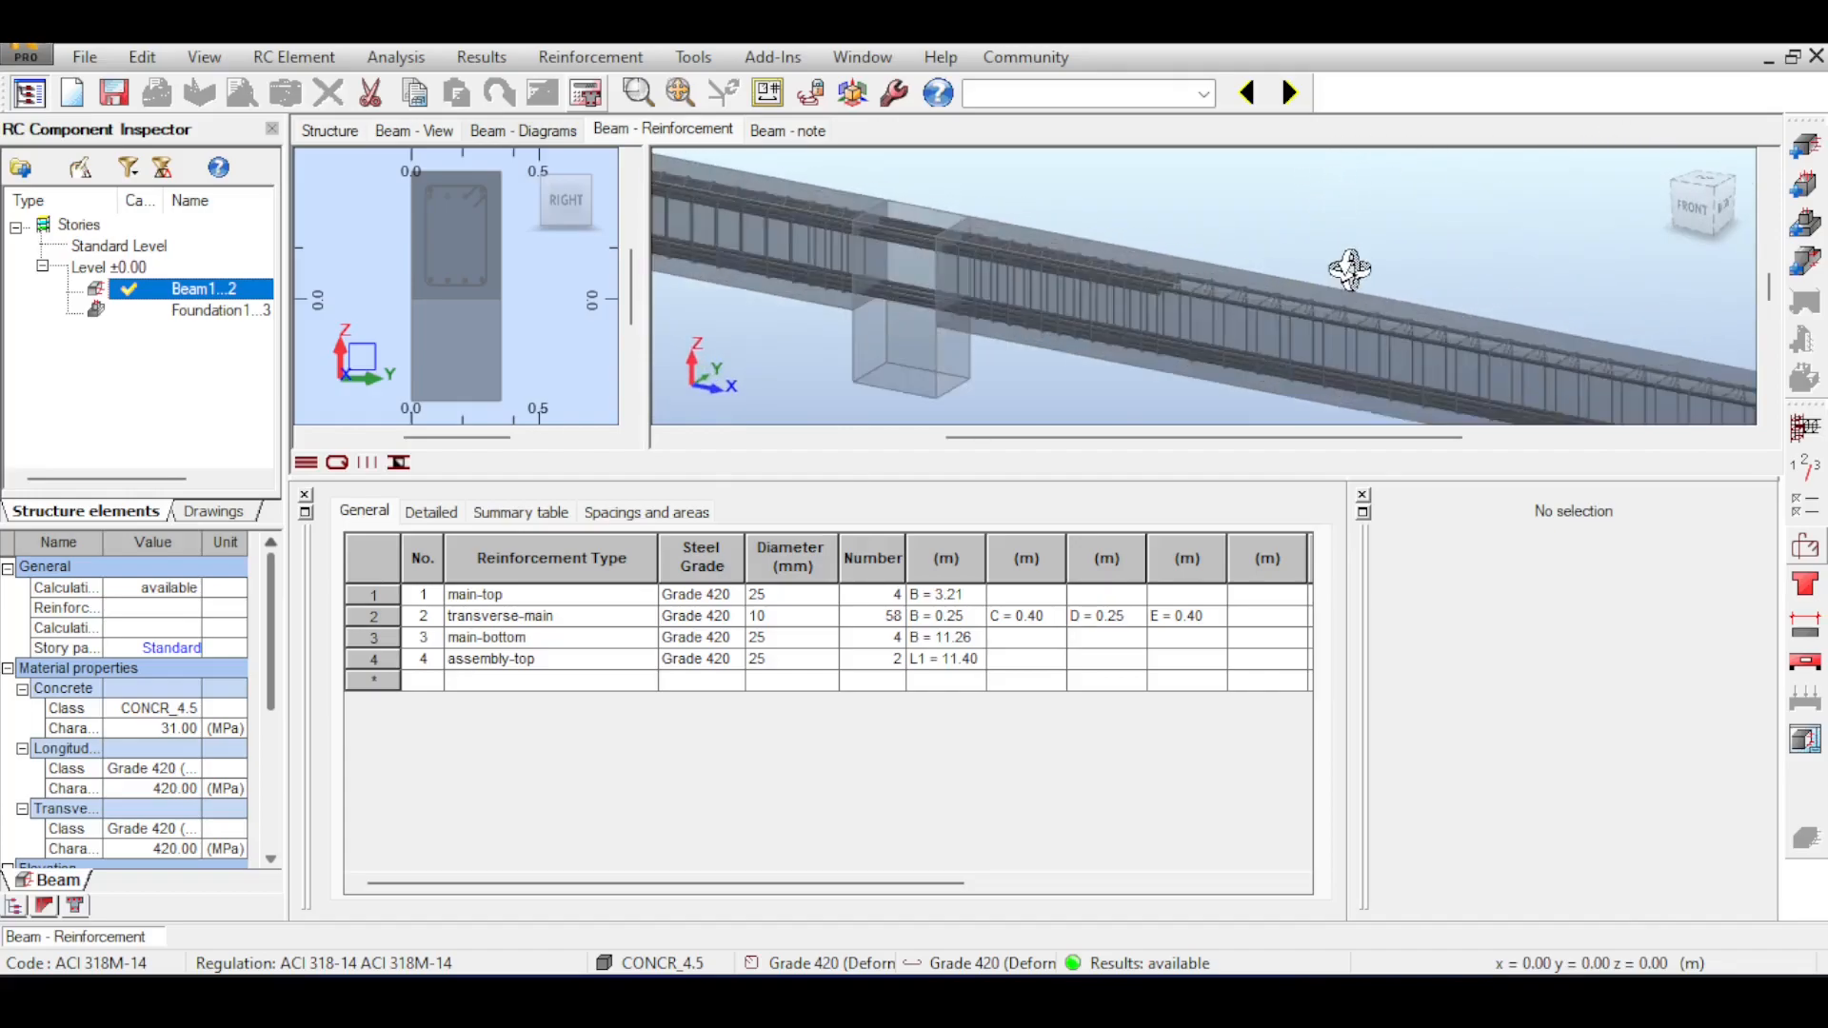
pyautogui.moveTo(1238, 256); pyautogui.dragTo(1235, 229)
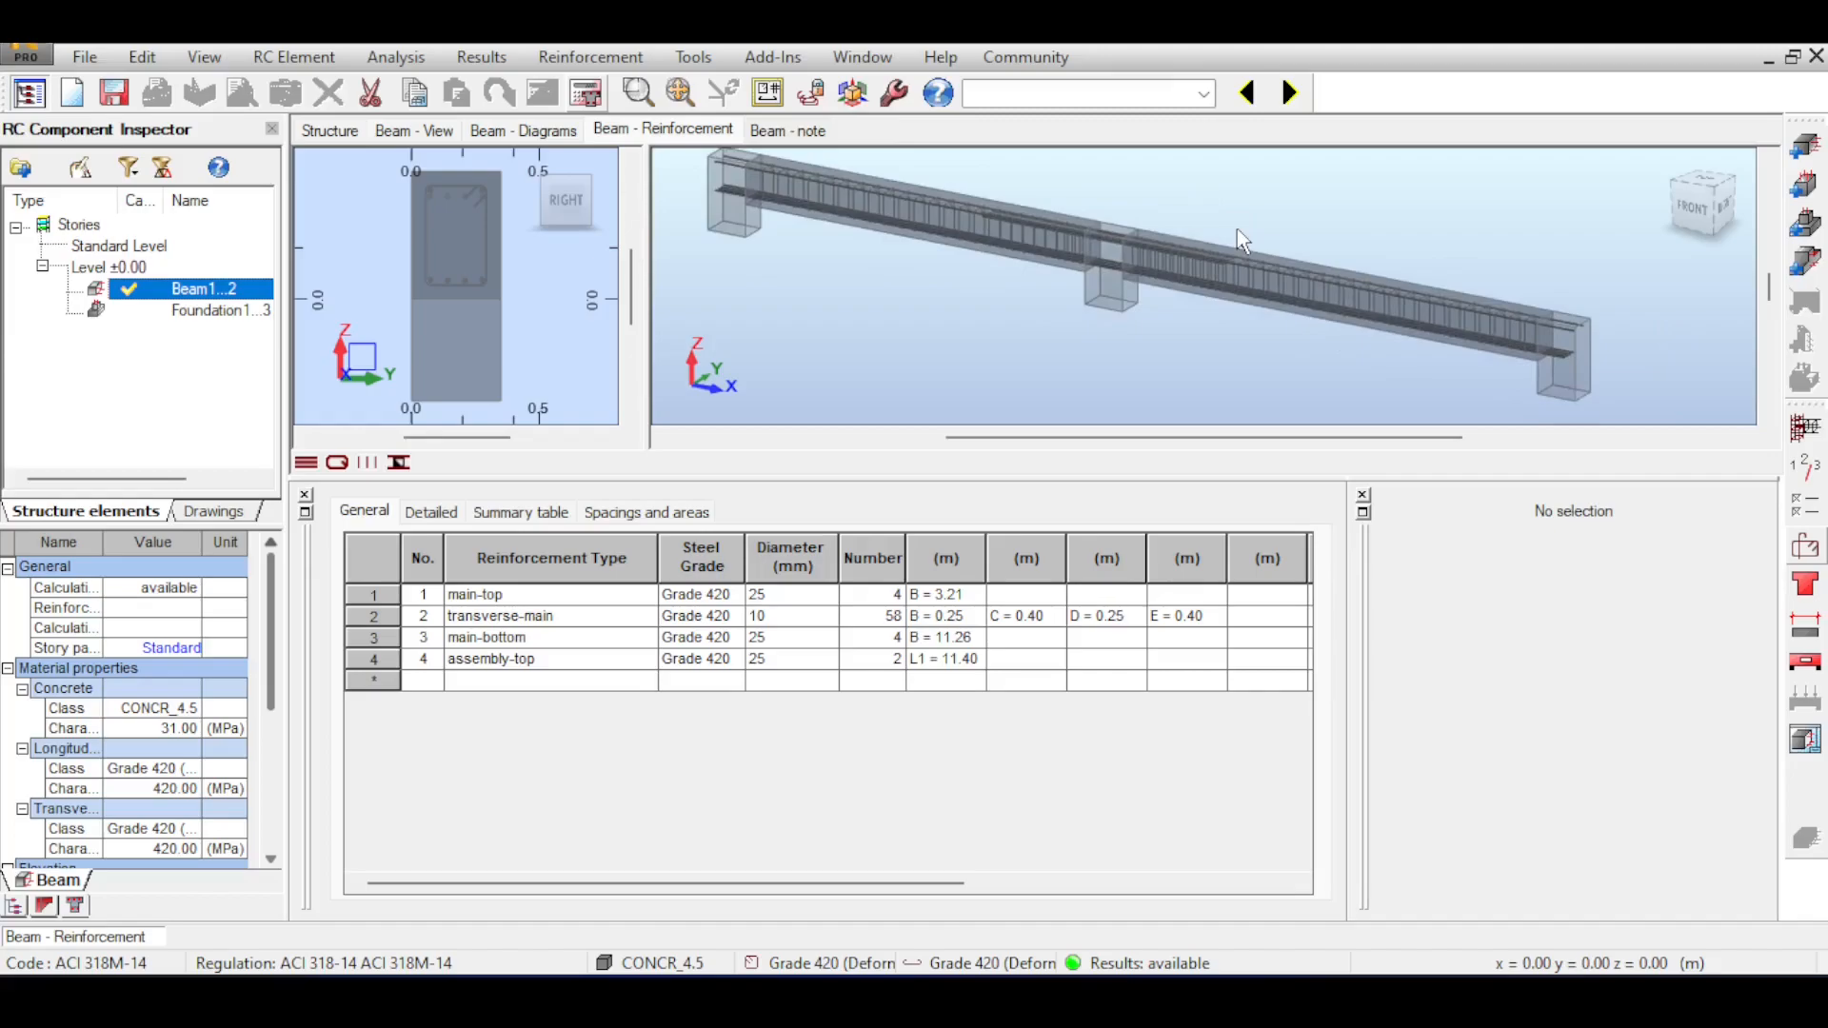
# Read the beam's verification status and deflection message in the calculation note, then check the beam's geometry view and force diagrams.
pyautogui.click(816, 132)
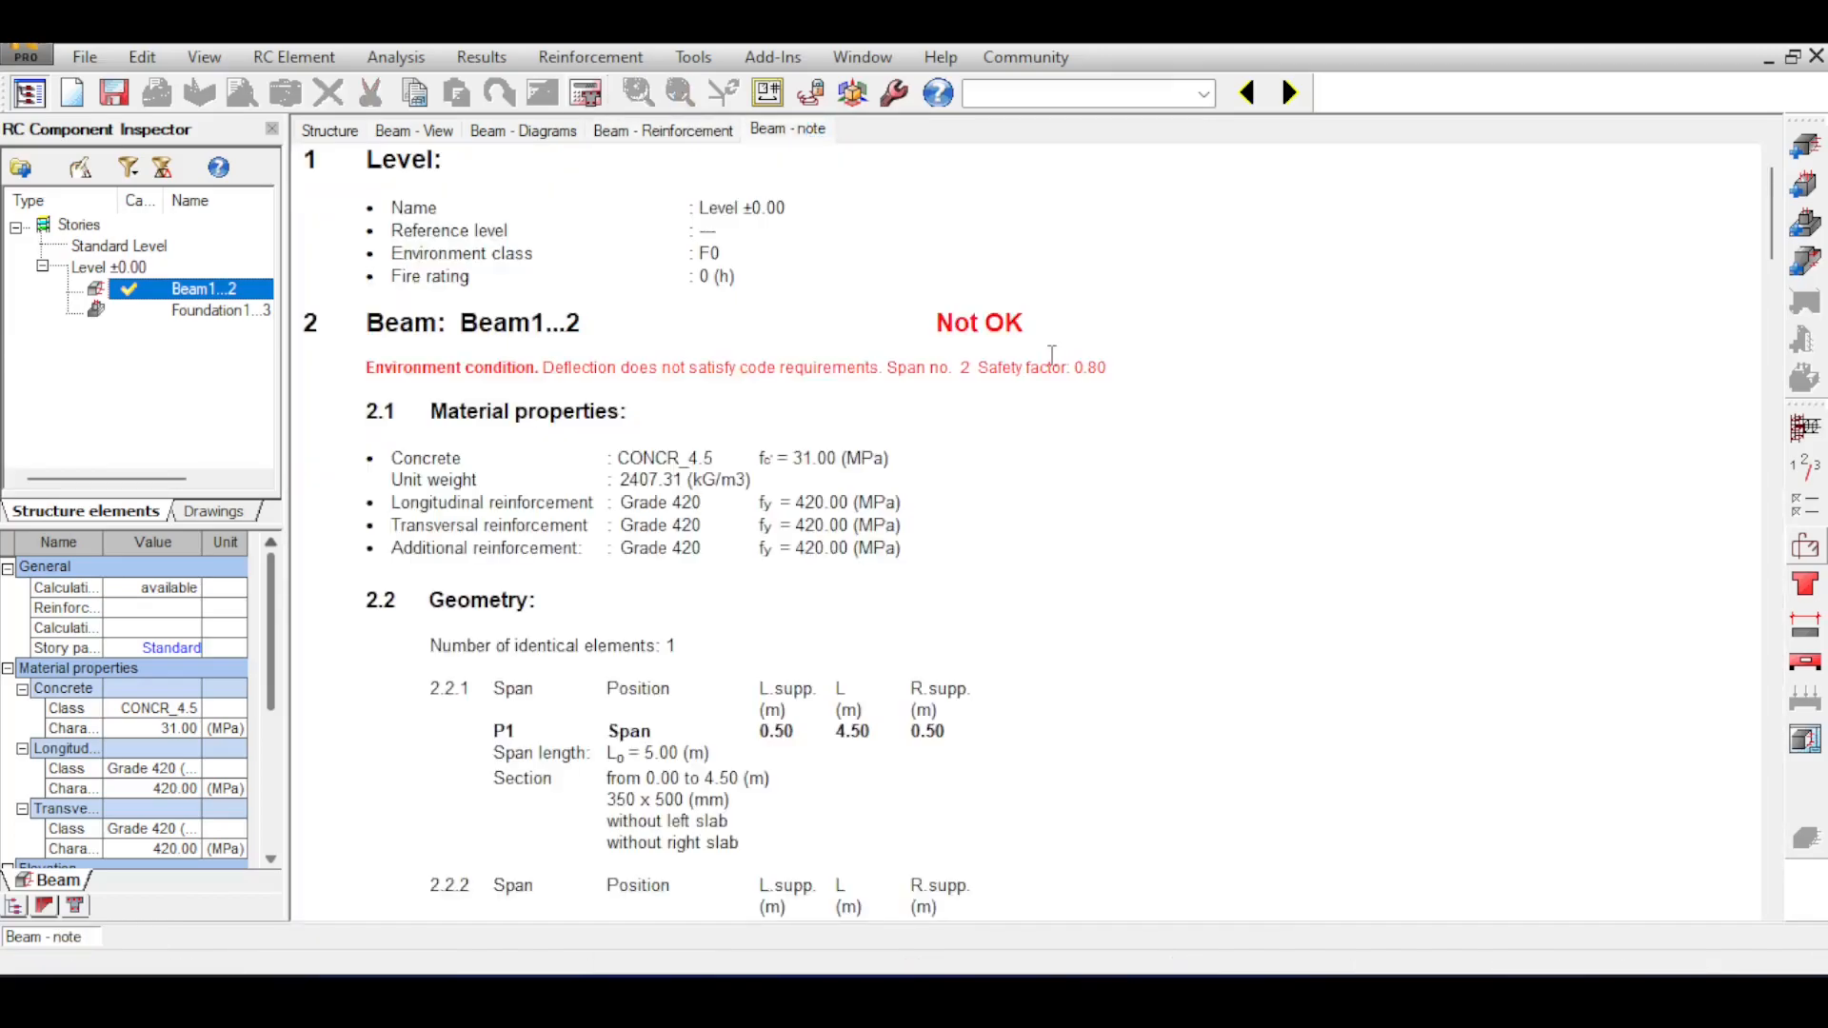
pyautogui.doubleClick(1025, 322)
pyautogui.moveTo(366, 369); pyautogui.dragTo(1116, 369)
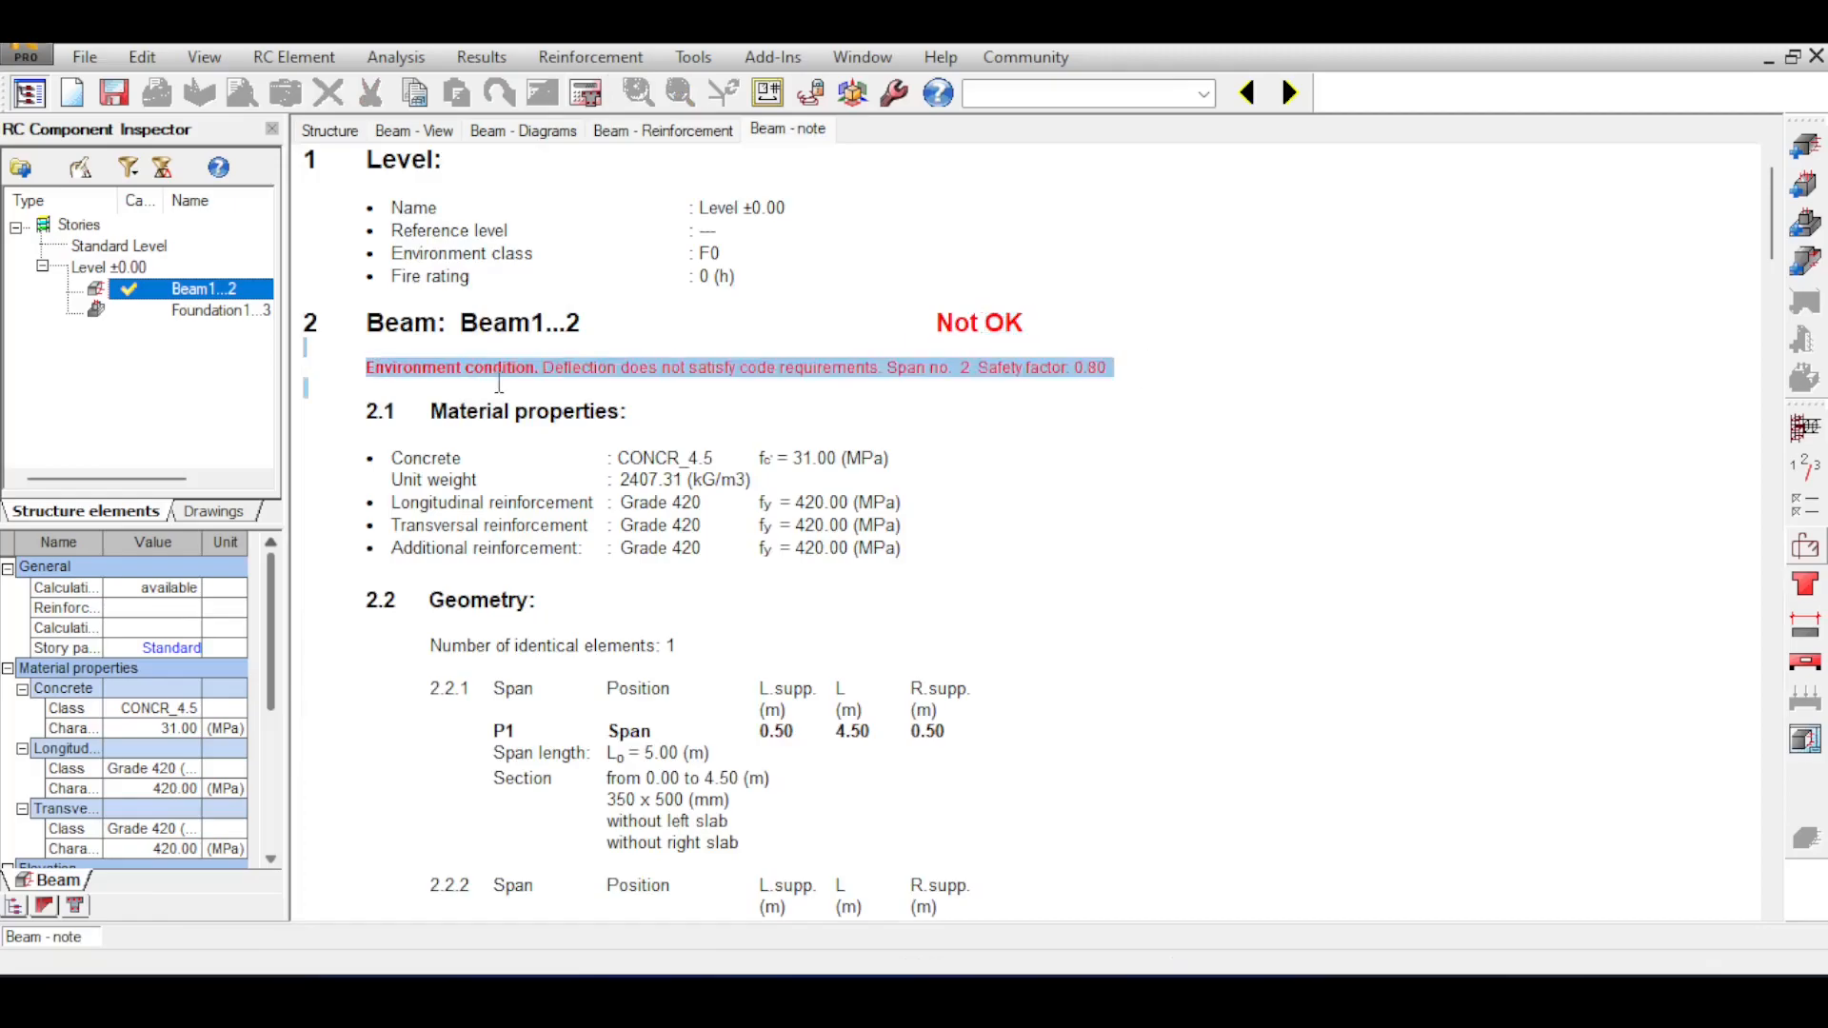
pyautogui.click(508, 381)
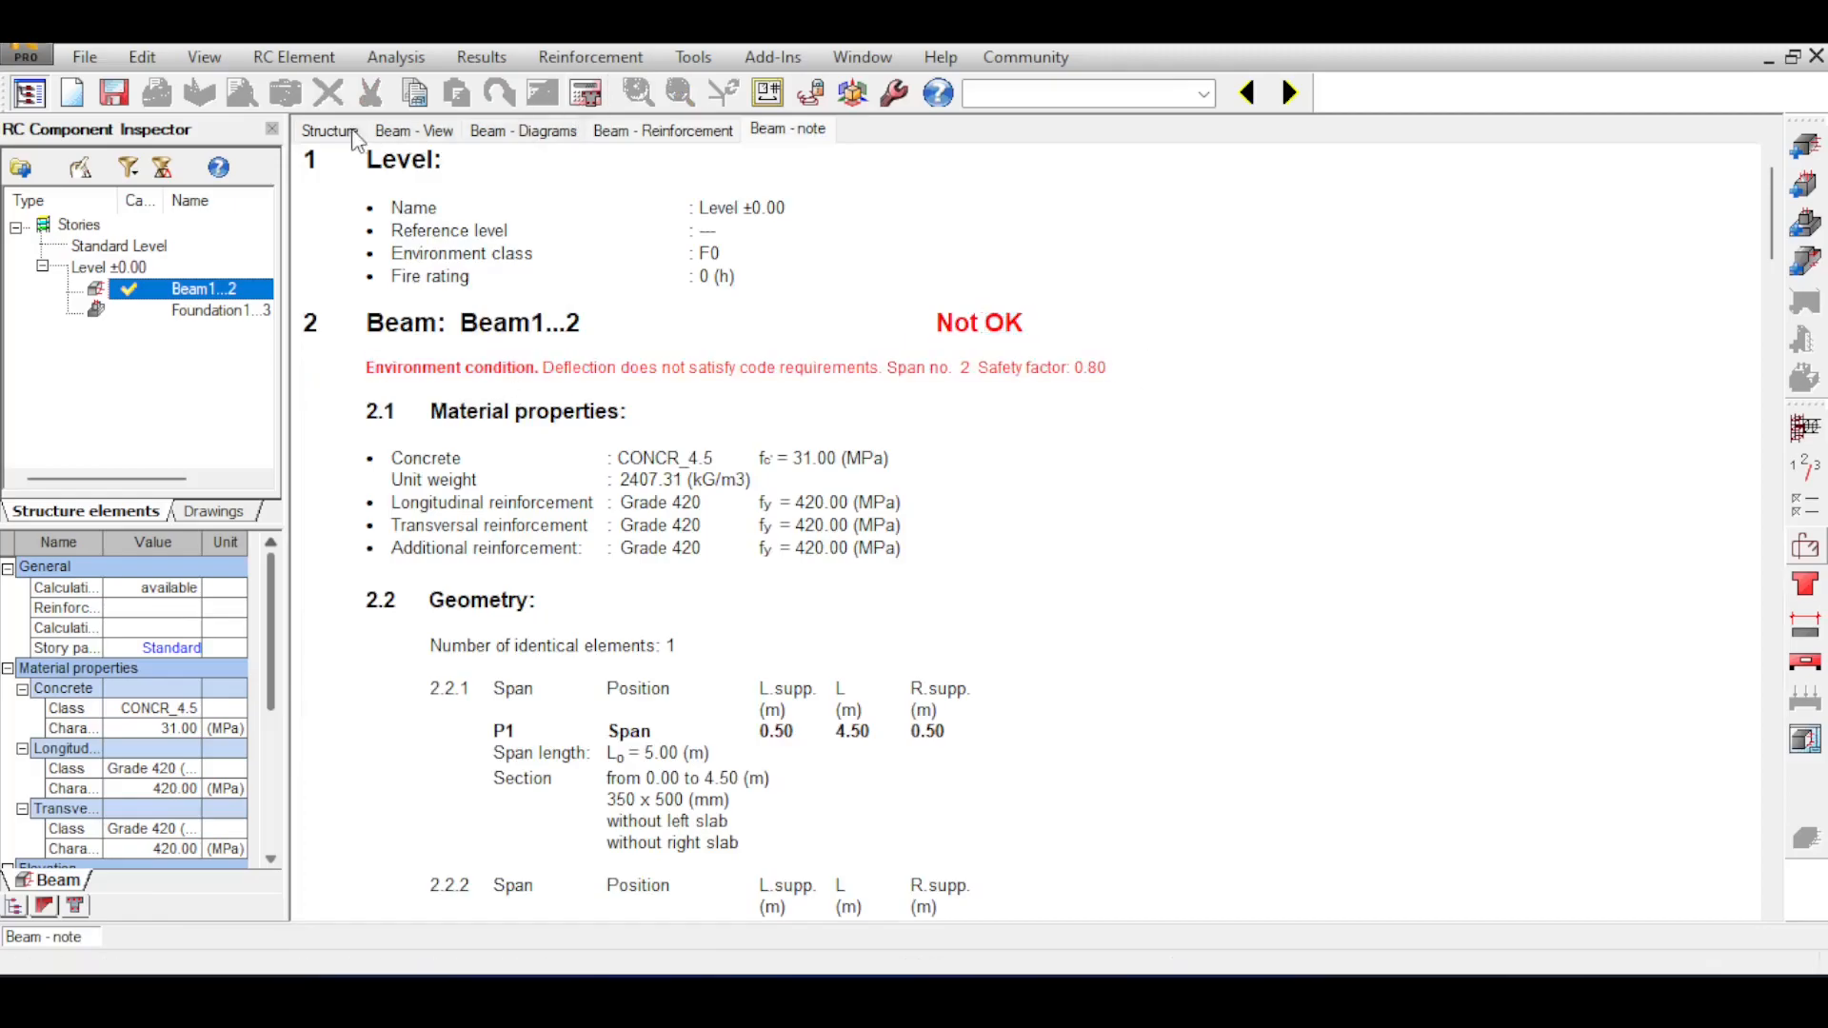
pyautogui.click(404, 129)
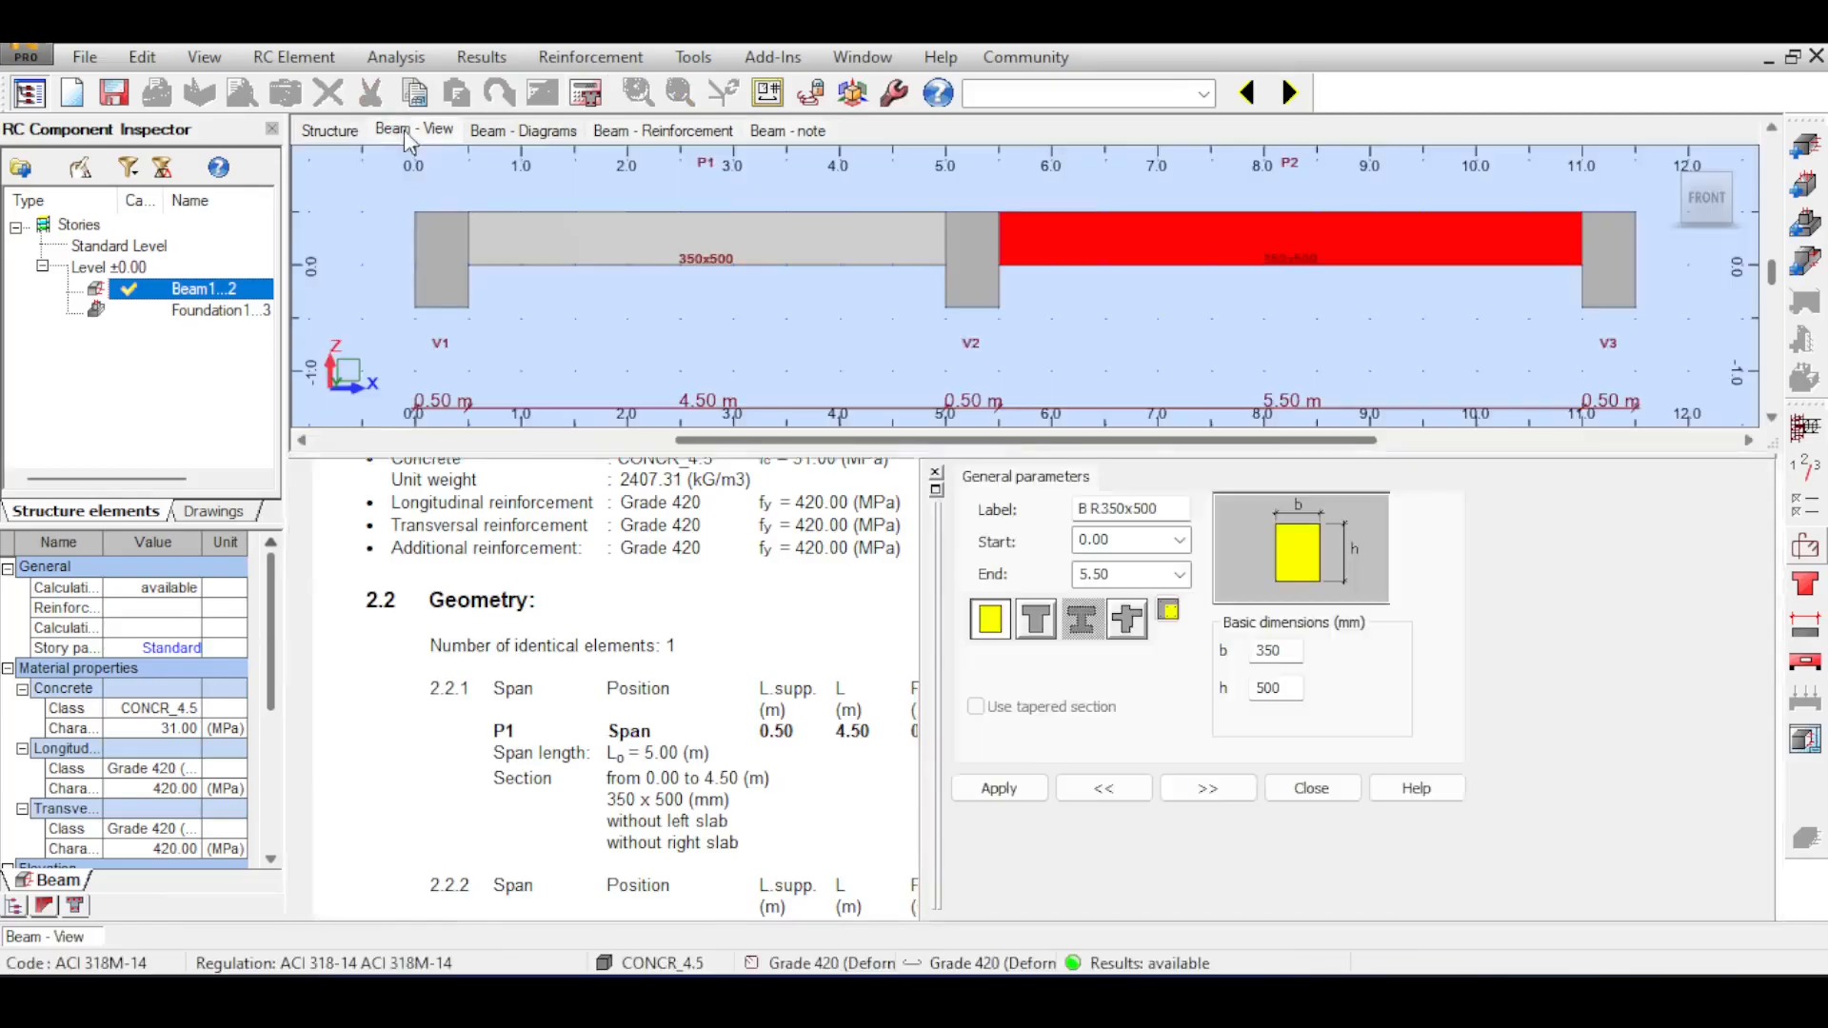
pyautogui.click(488, 132)
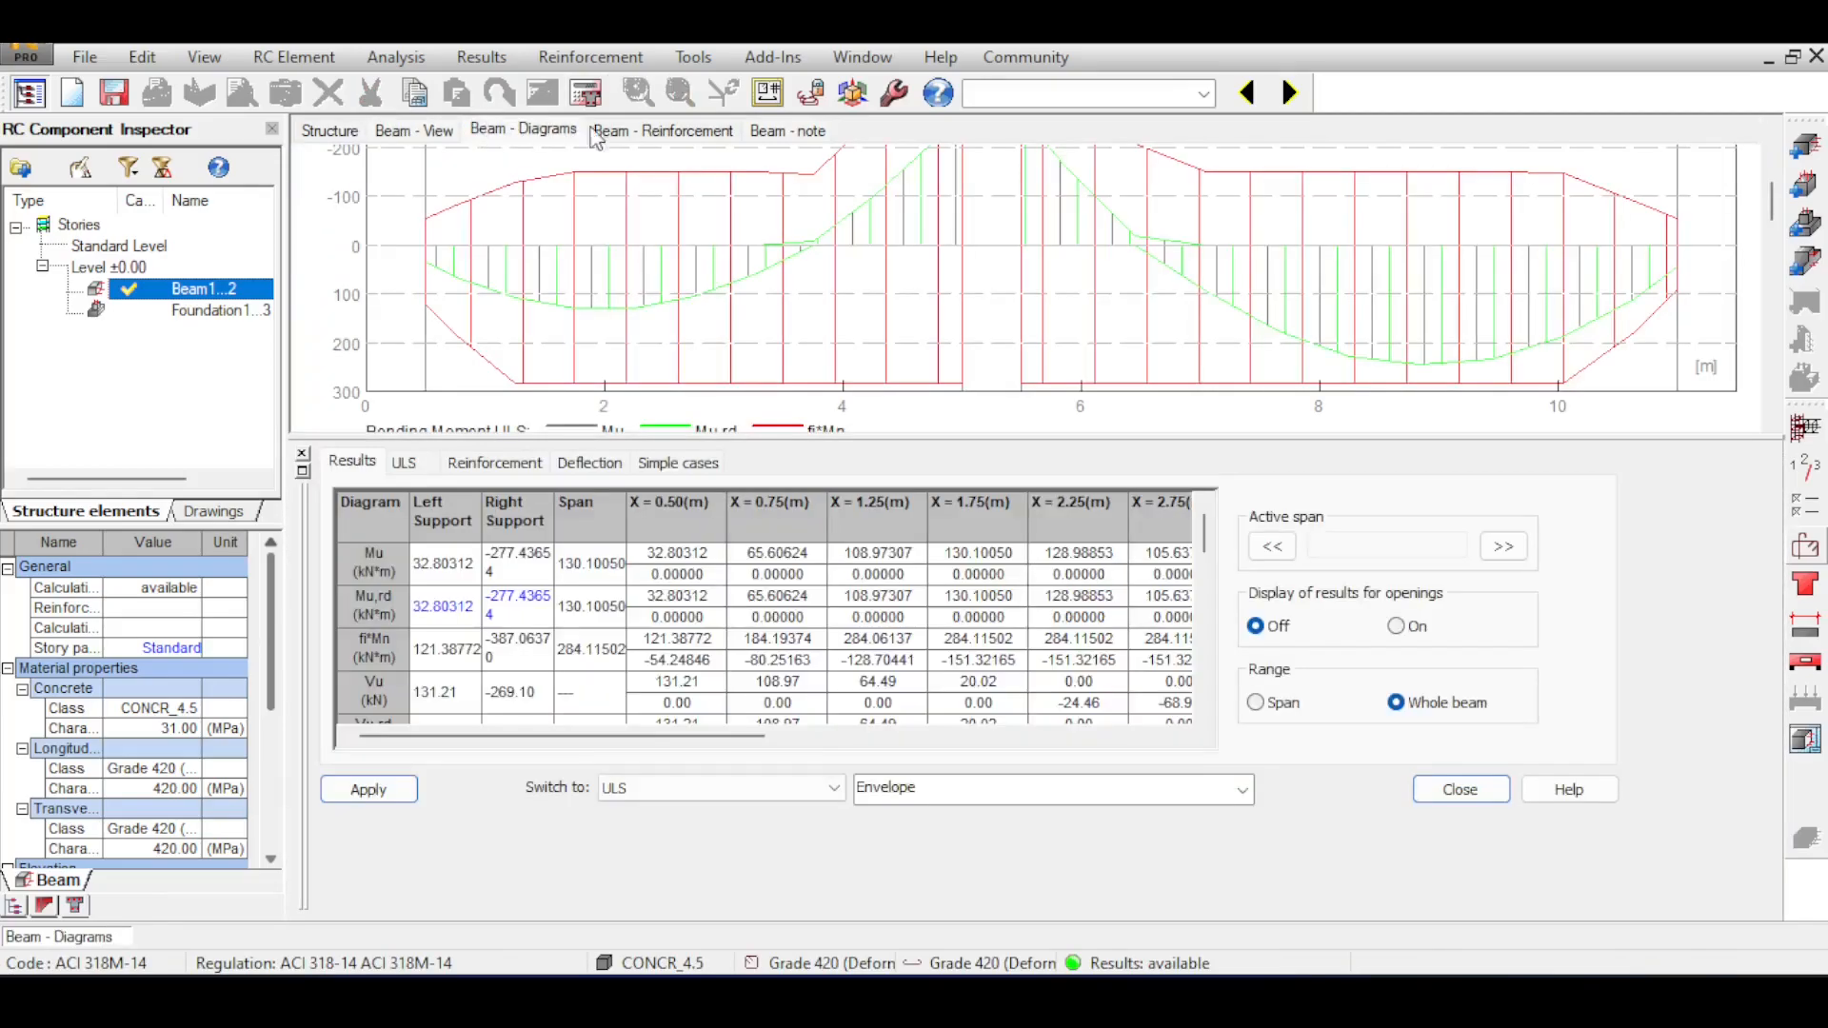
pyautogui.click(621, 133)
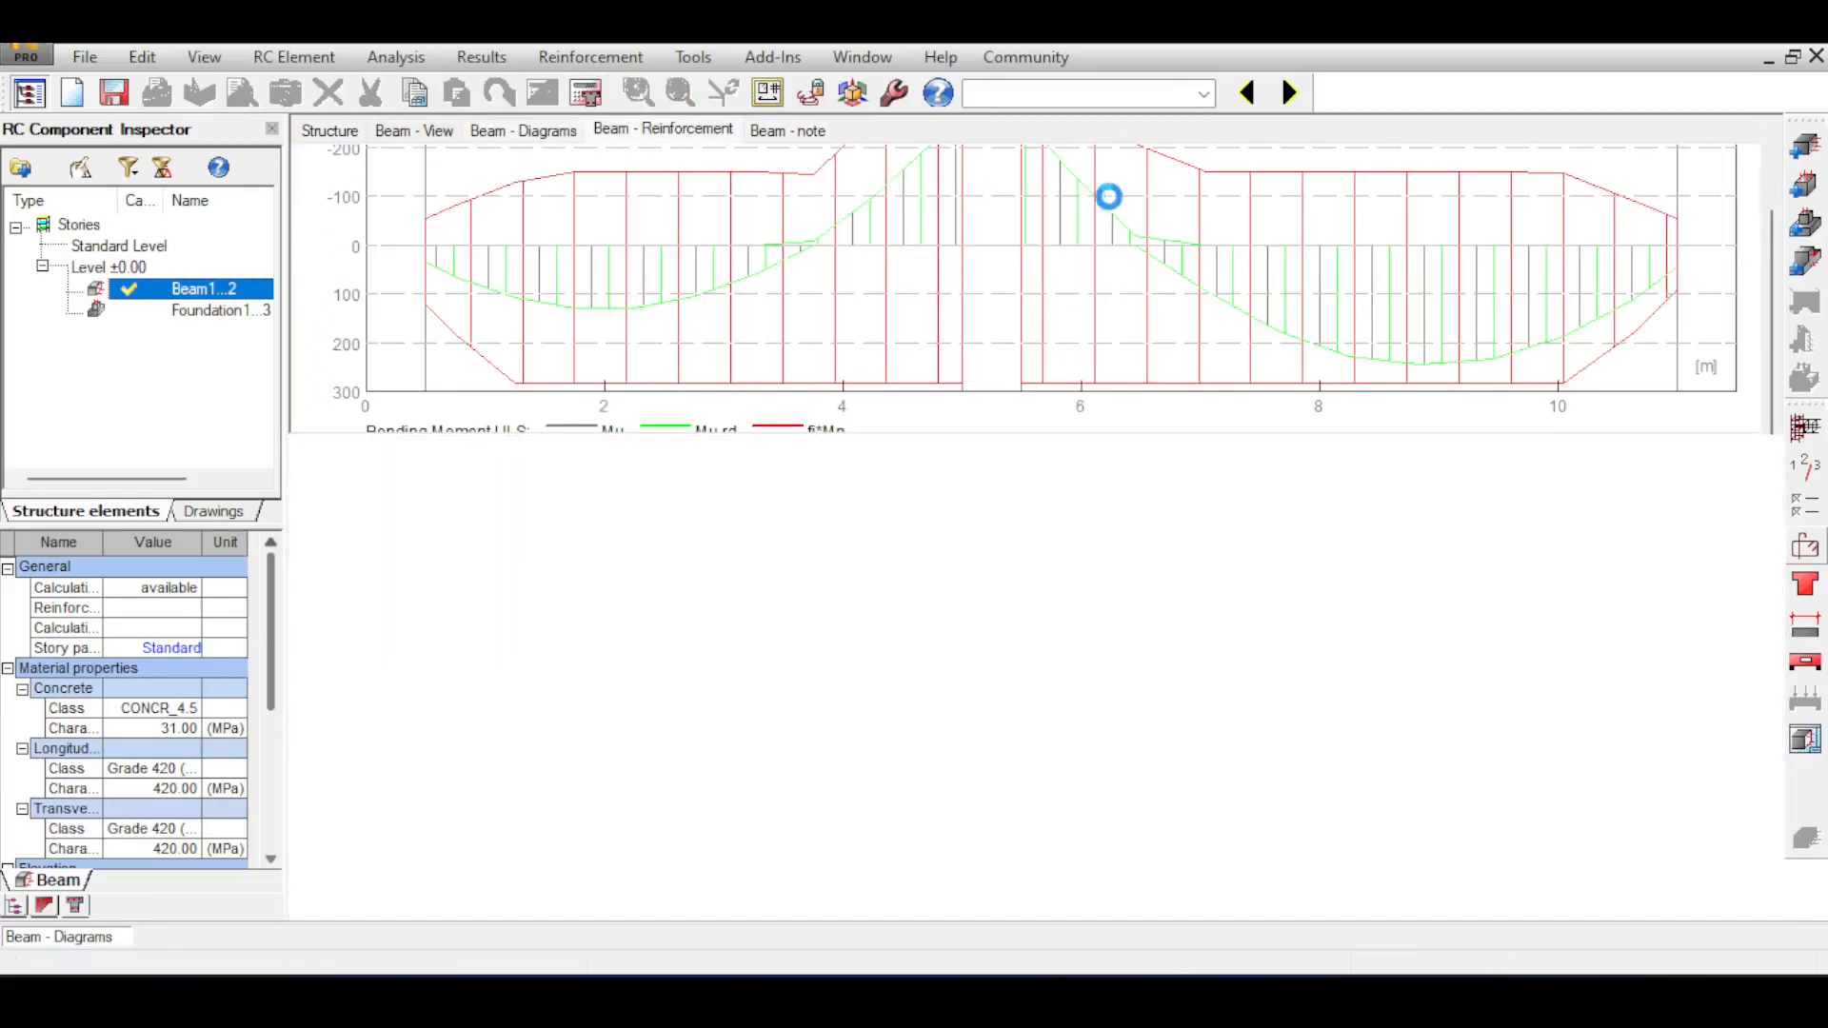
# Set the absolute deflection limit to 100 mm in the calculation options and recalculate the beam.
pyautogui.click(1805, 467)
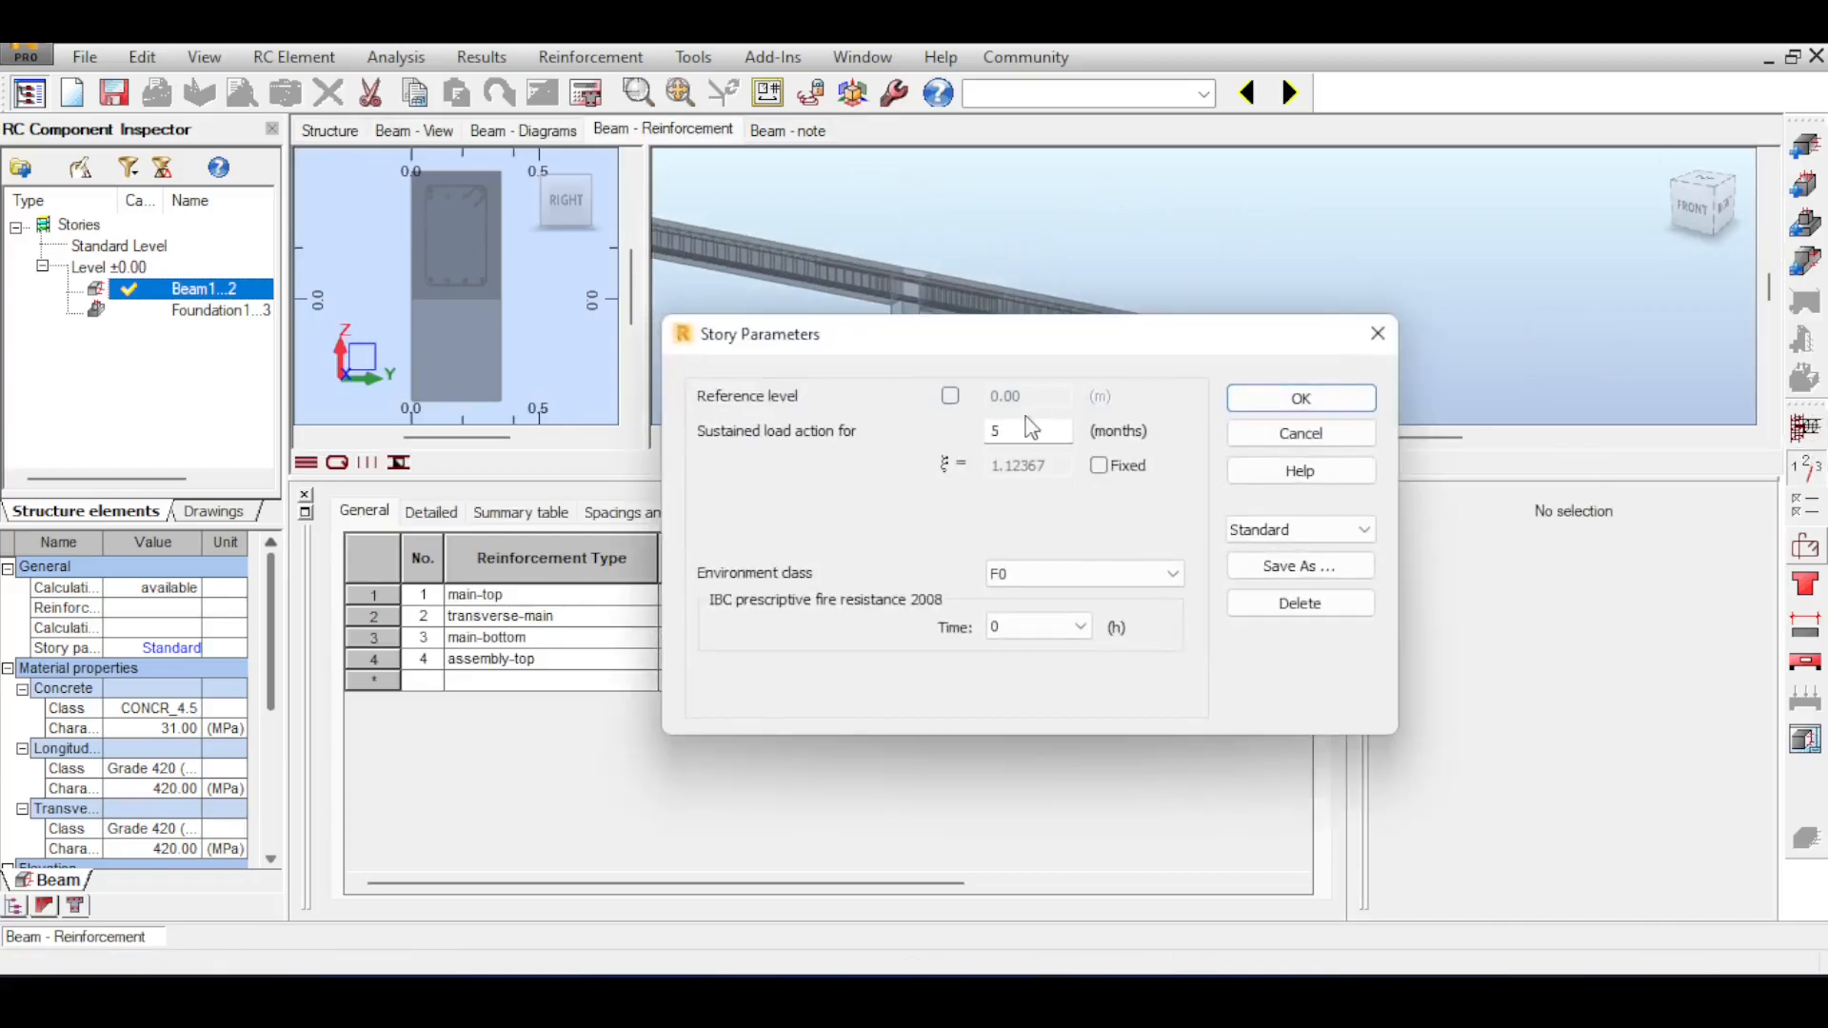
pyautogui.click(1378, 333)
pyautogui.click(1803, 508)
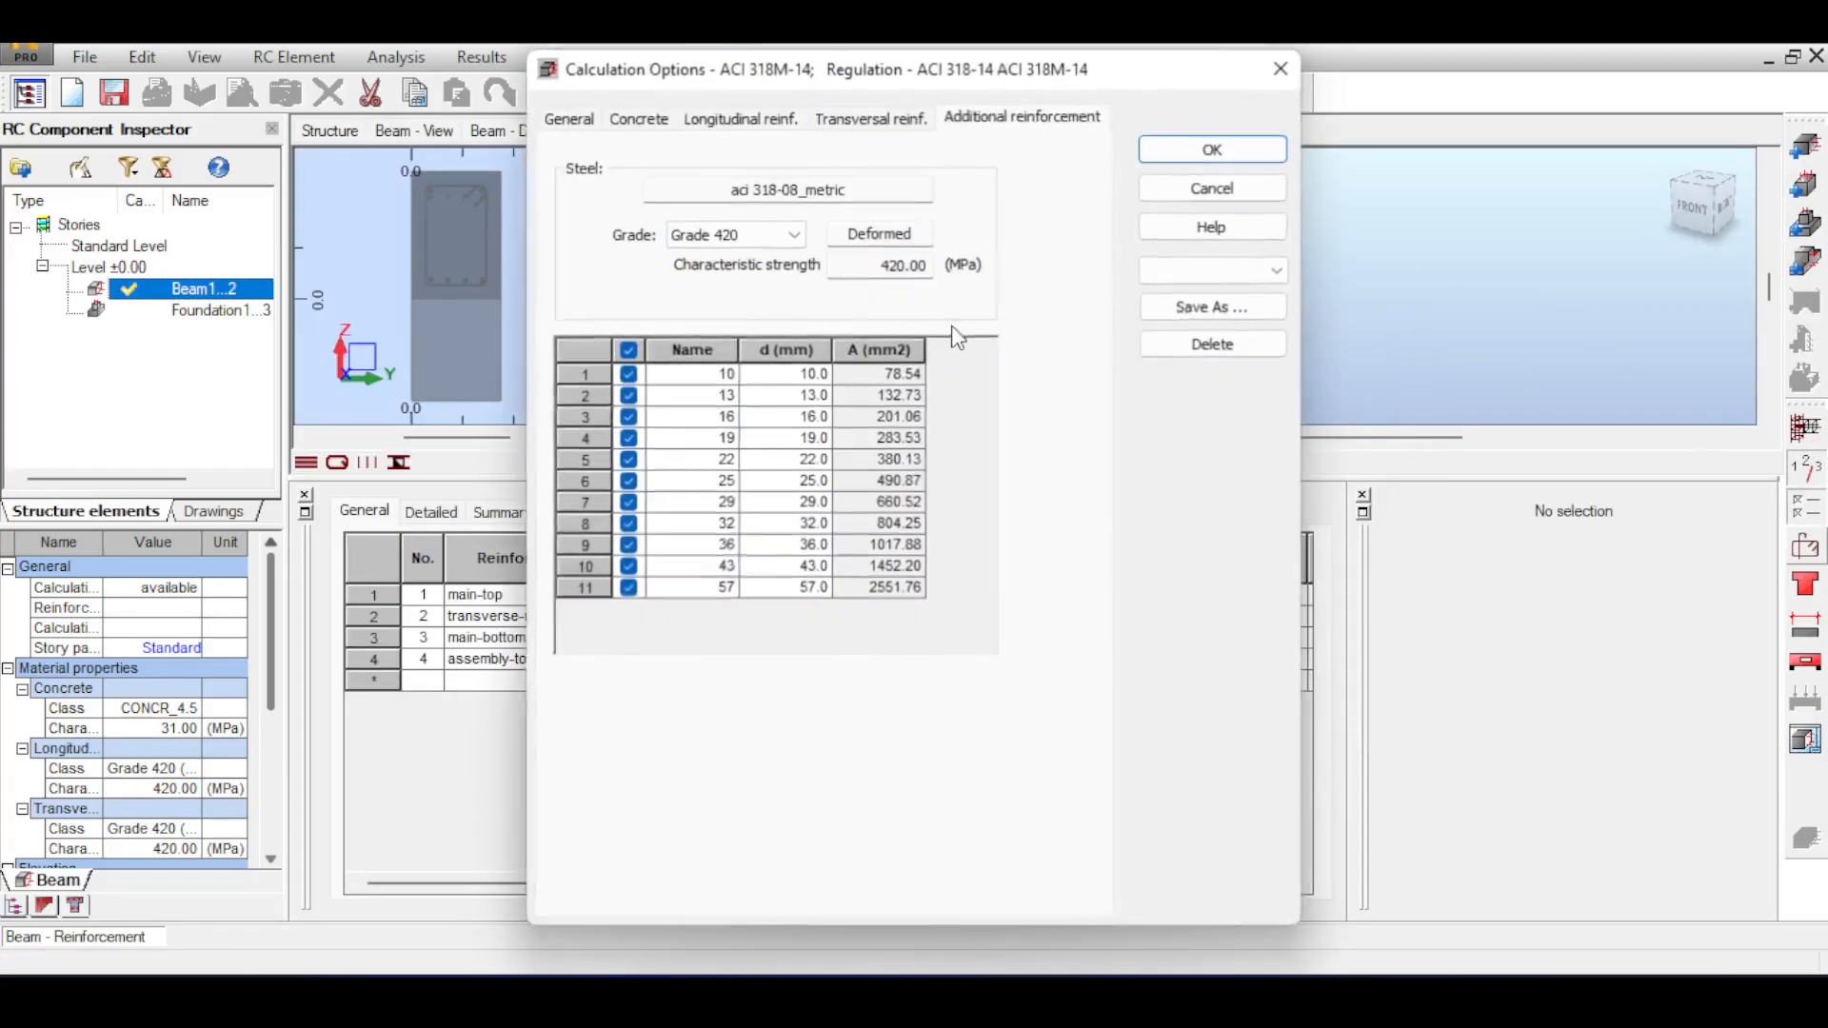
pyautogui.click(594, 124)
pyautogui.click(808, 363)
pyautogui.doubleClick(981, 362)
pyautogui.write('100')
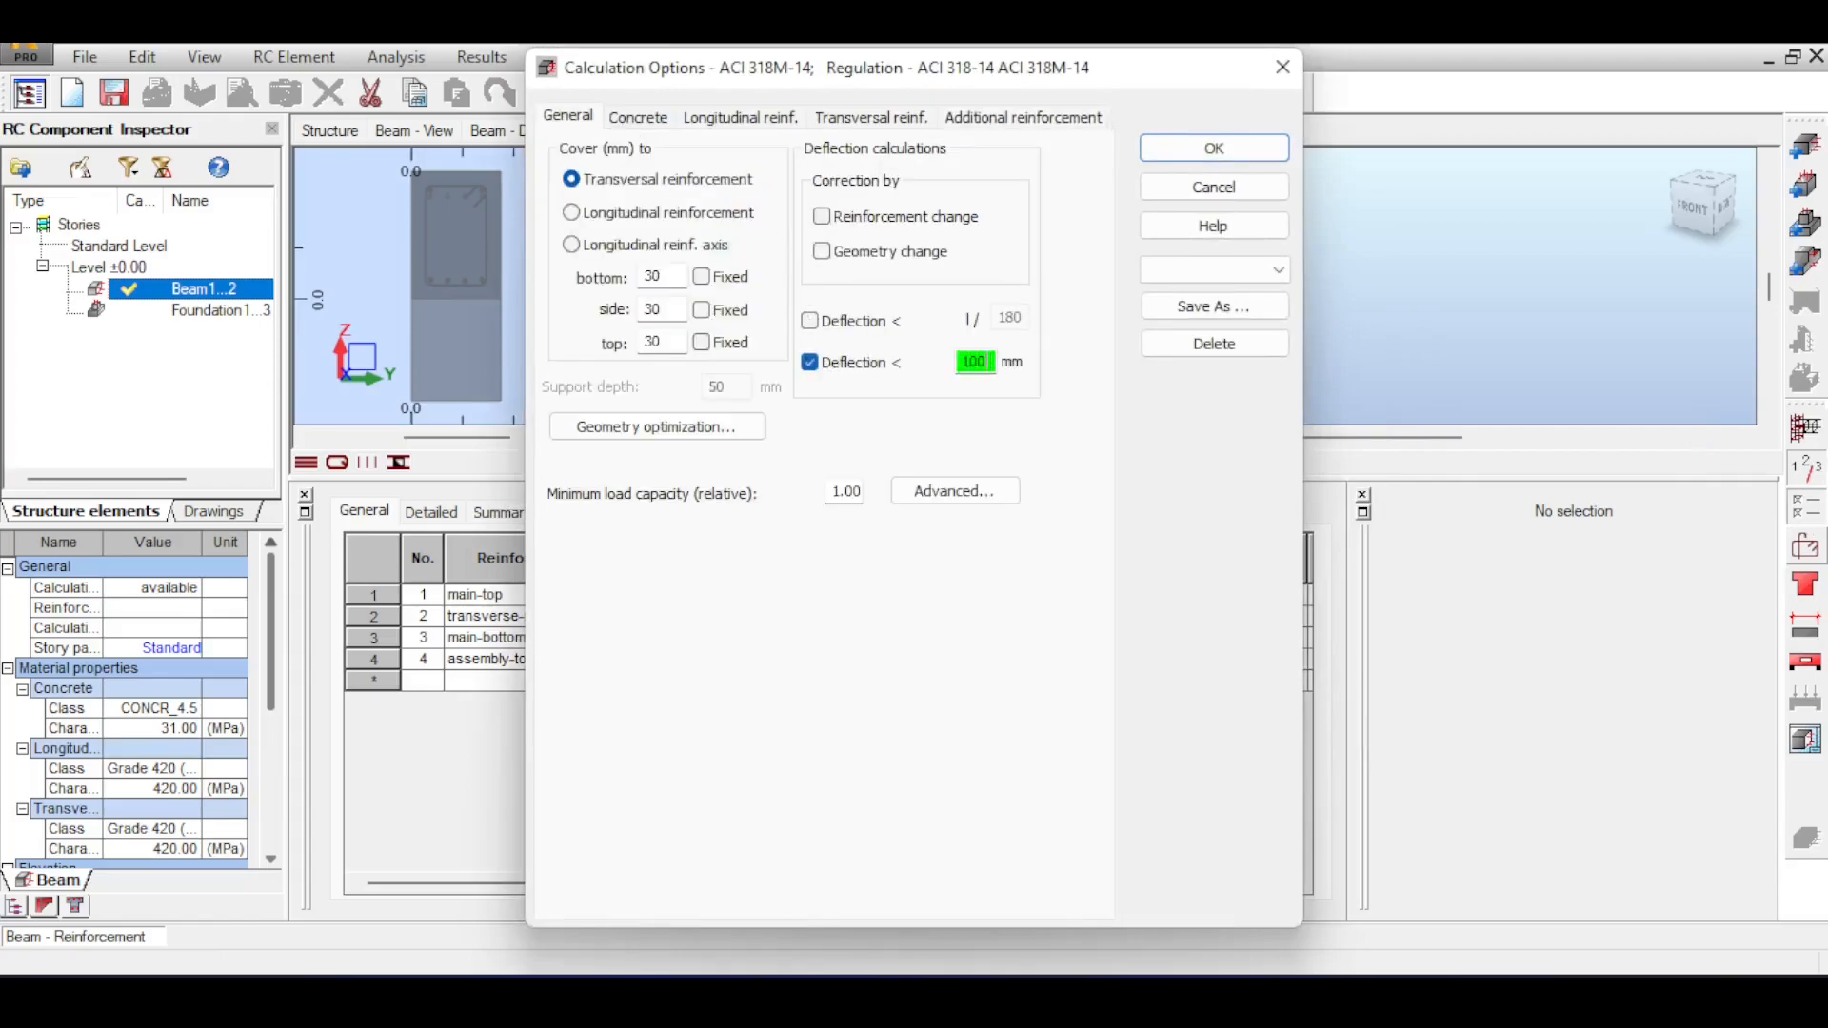
pyautogui.click(1214, 148)
pyautogui.moveTo(1060, 175); pyautogui.dragTo(797, 210)
pyautogui.scroll(-2, 1082, 181)
pyautogui.click(587, 97)
pyautogui.click(995, 623)
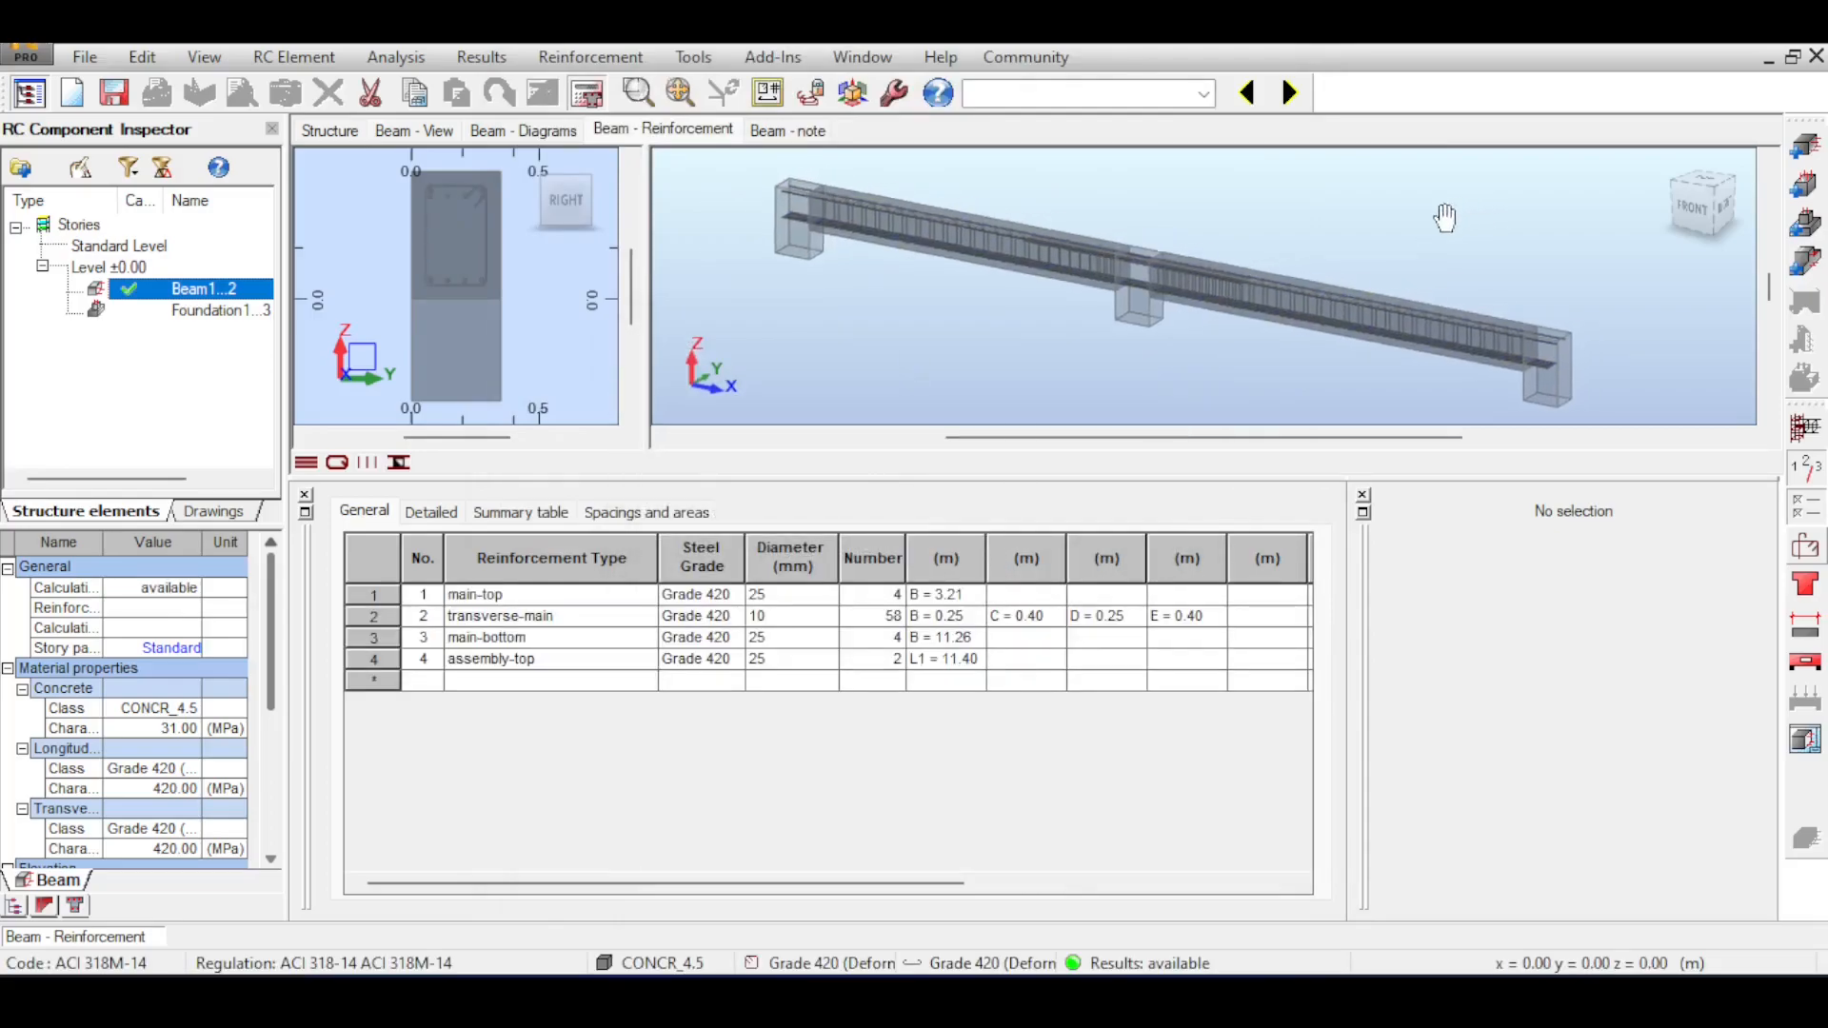
# Review the beam's verification status, material properties, geometry and calculation options in the calculation note.
pyautogui.click(791, 130)
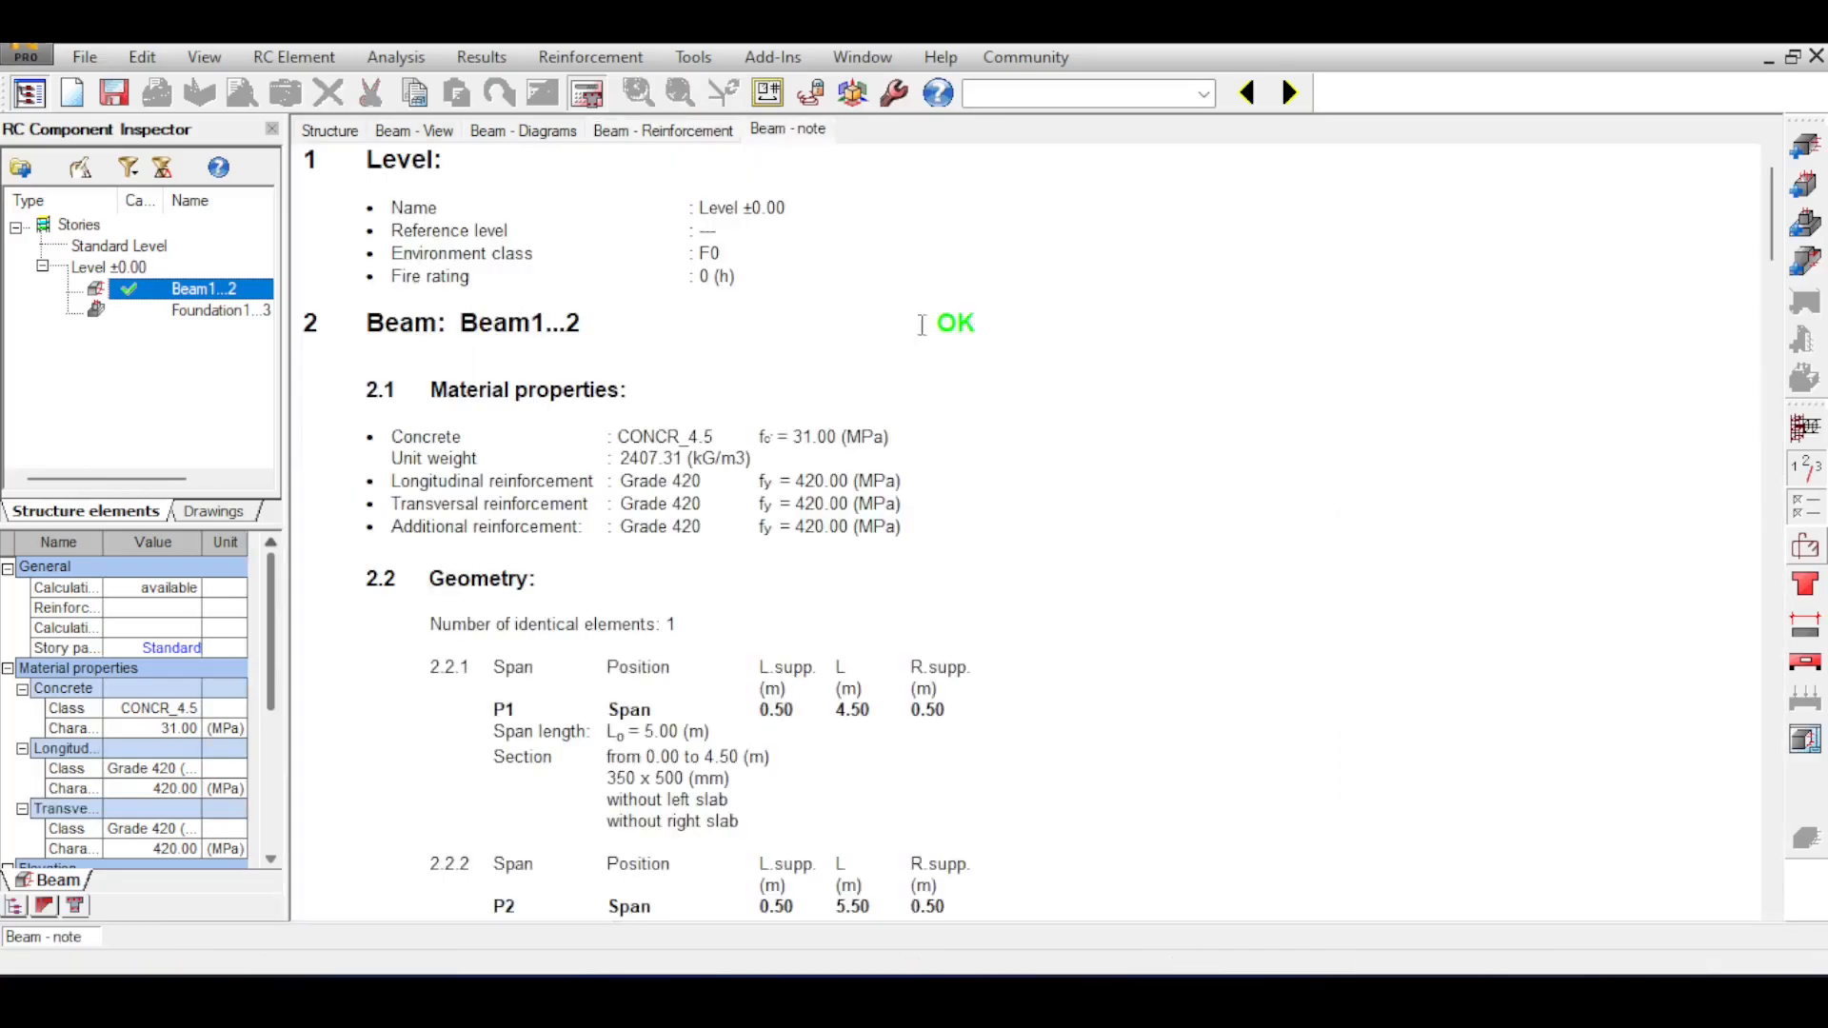
pyautogui.moveTo(376, 175); pyautogui.dragTo(866, 467)
pyautogui.scroll(-3, 730, 301)
pyautogui.scroll(-5, 938, 310)
pyautogui.scroll(-4, 951, 511)
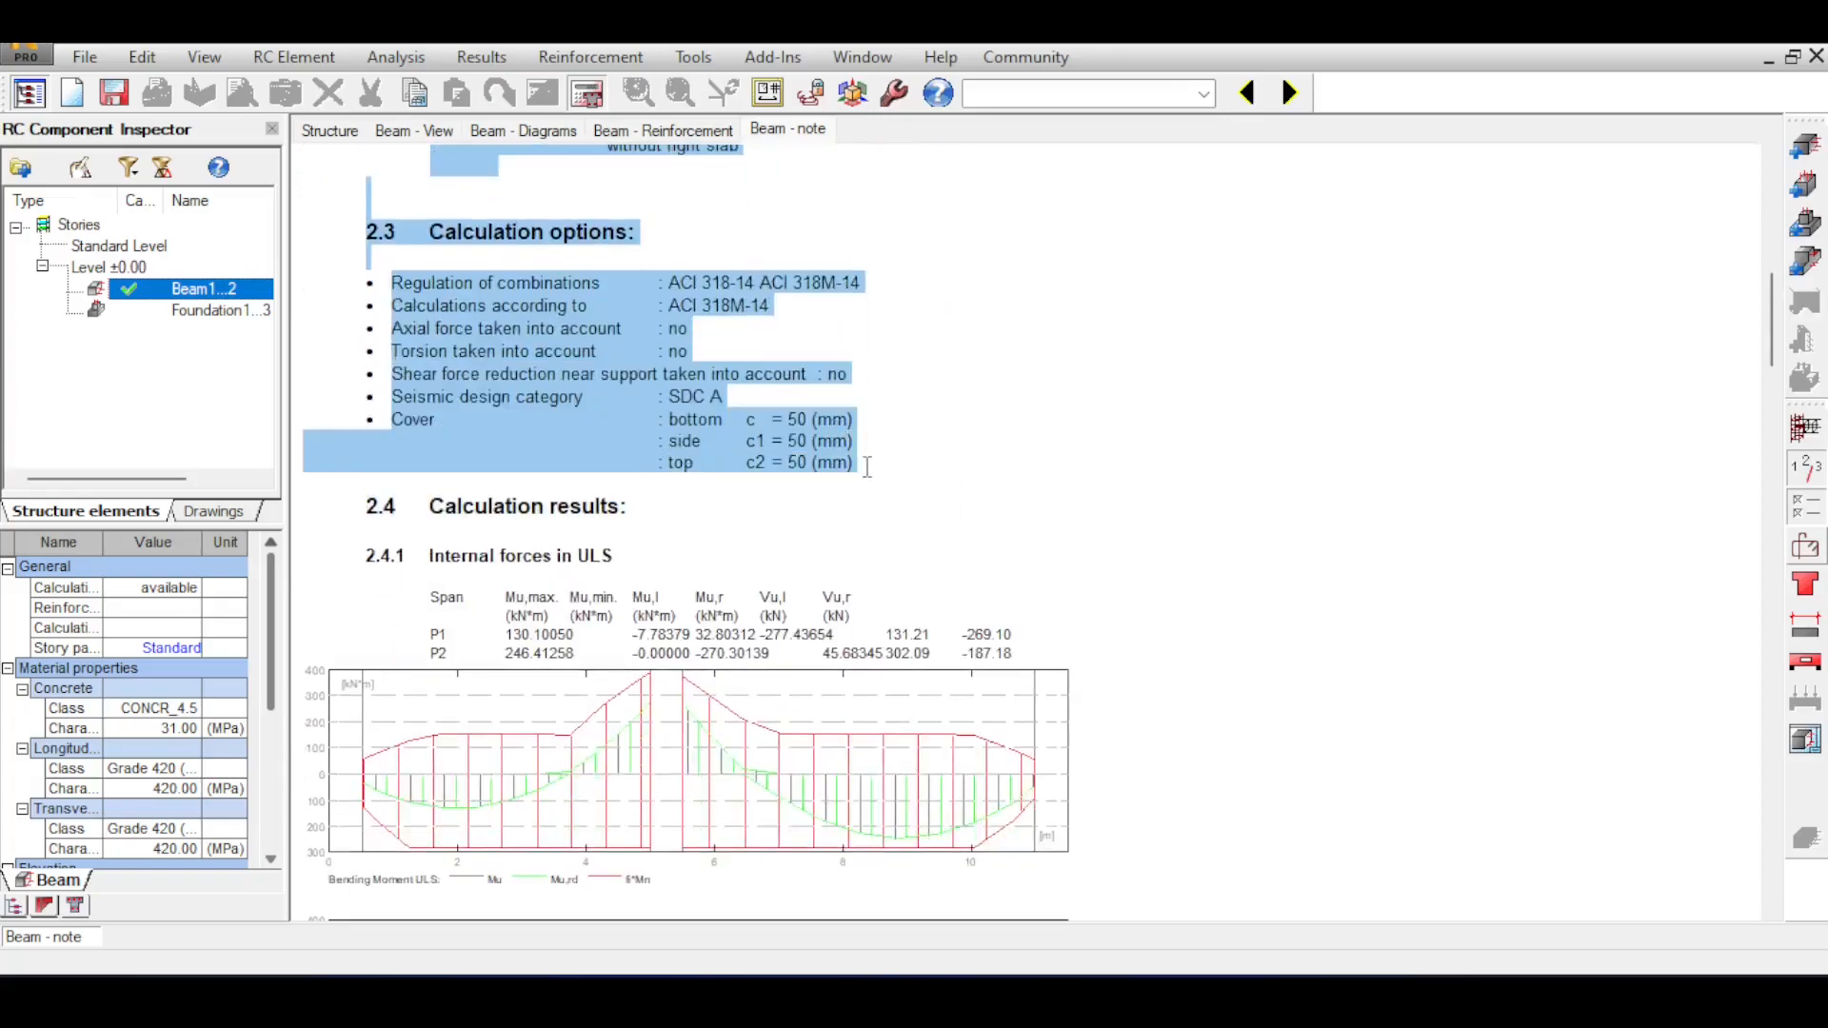
pyautogui.click(864, 467)
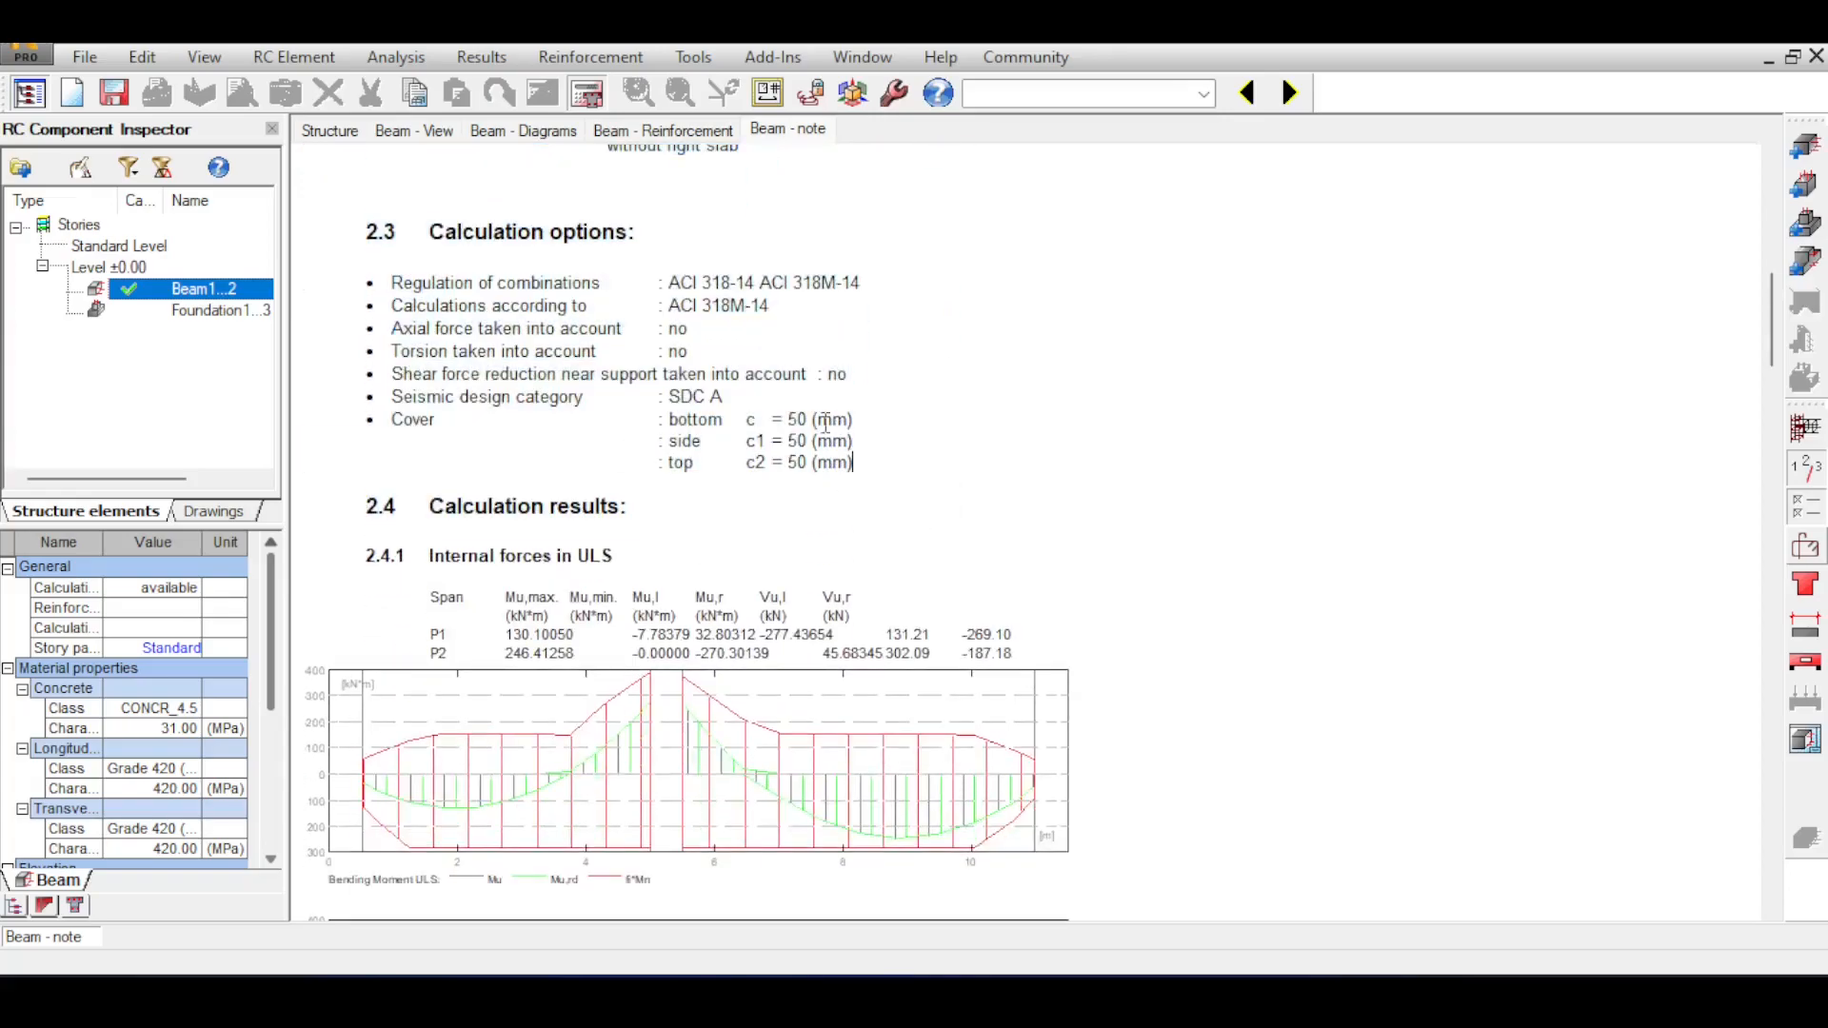
pyautogui.scroll(-1, 819, 419)
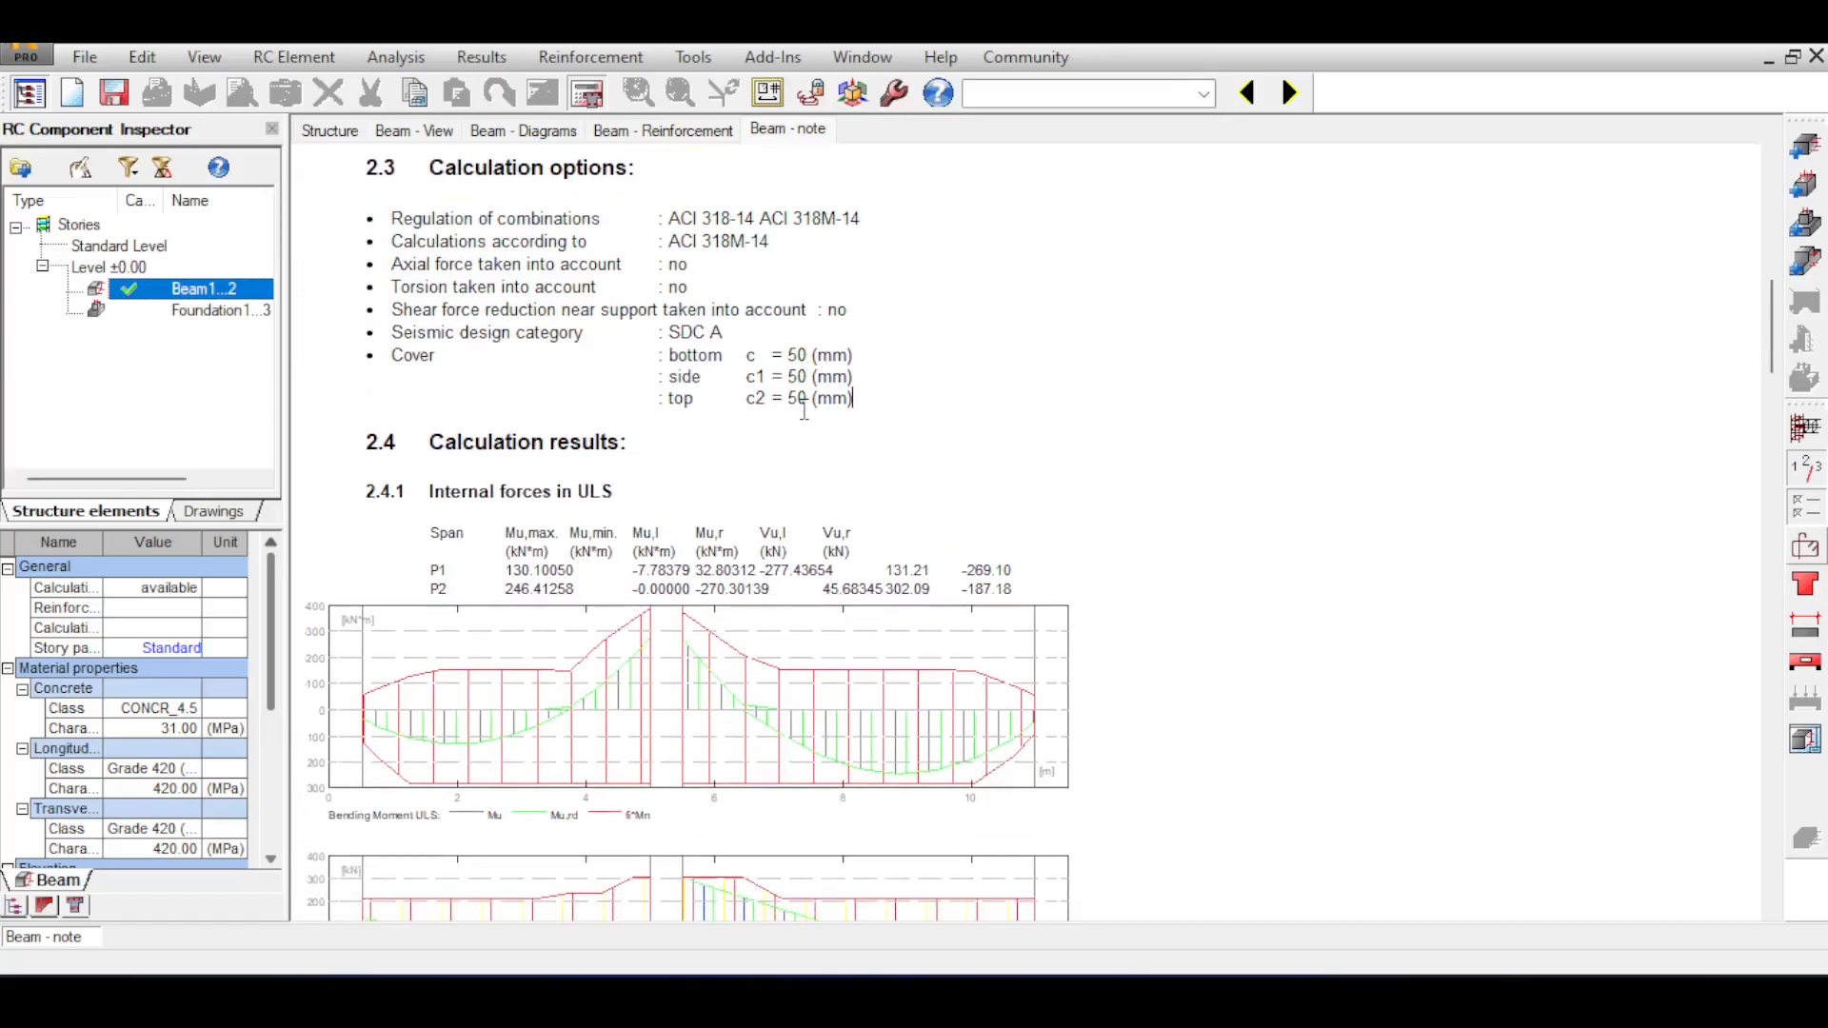
# Review the ULS internal force diagrams and the required reinforcement areas in the calculation note.
pyautogui.scroll(-3, 804, 411)
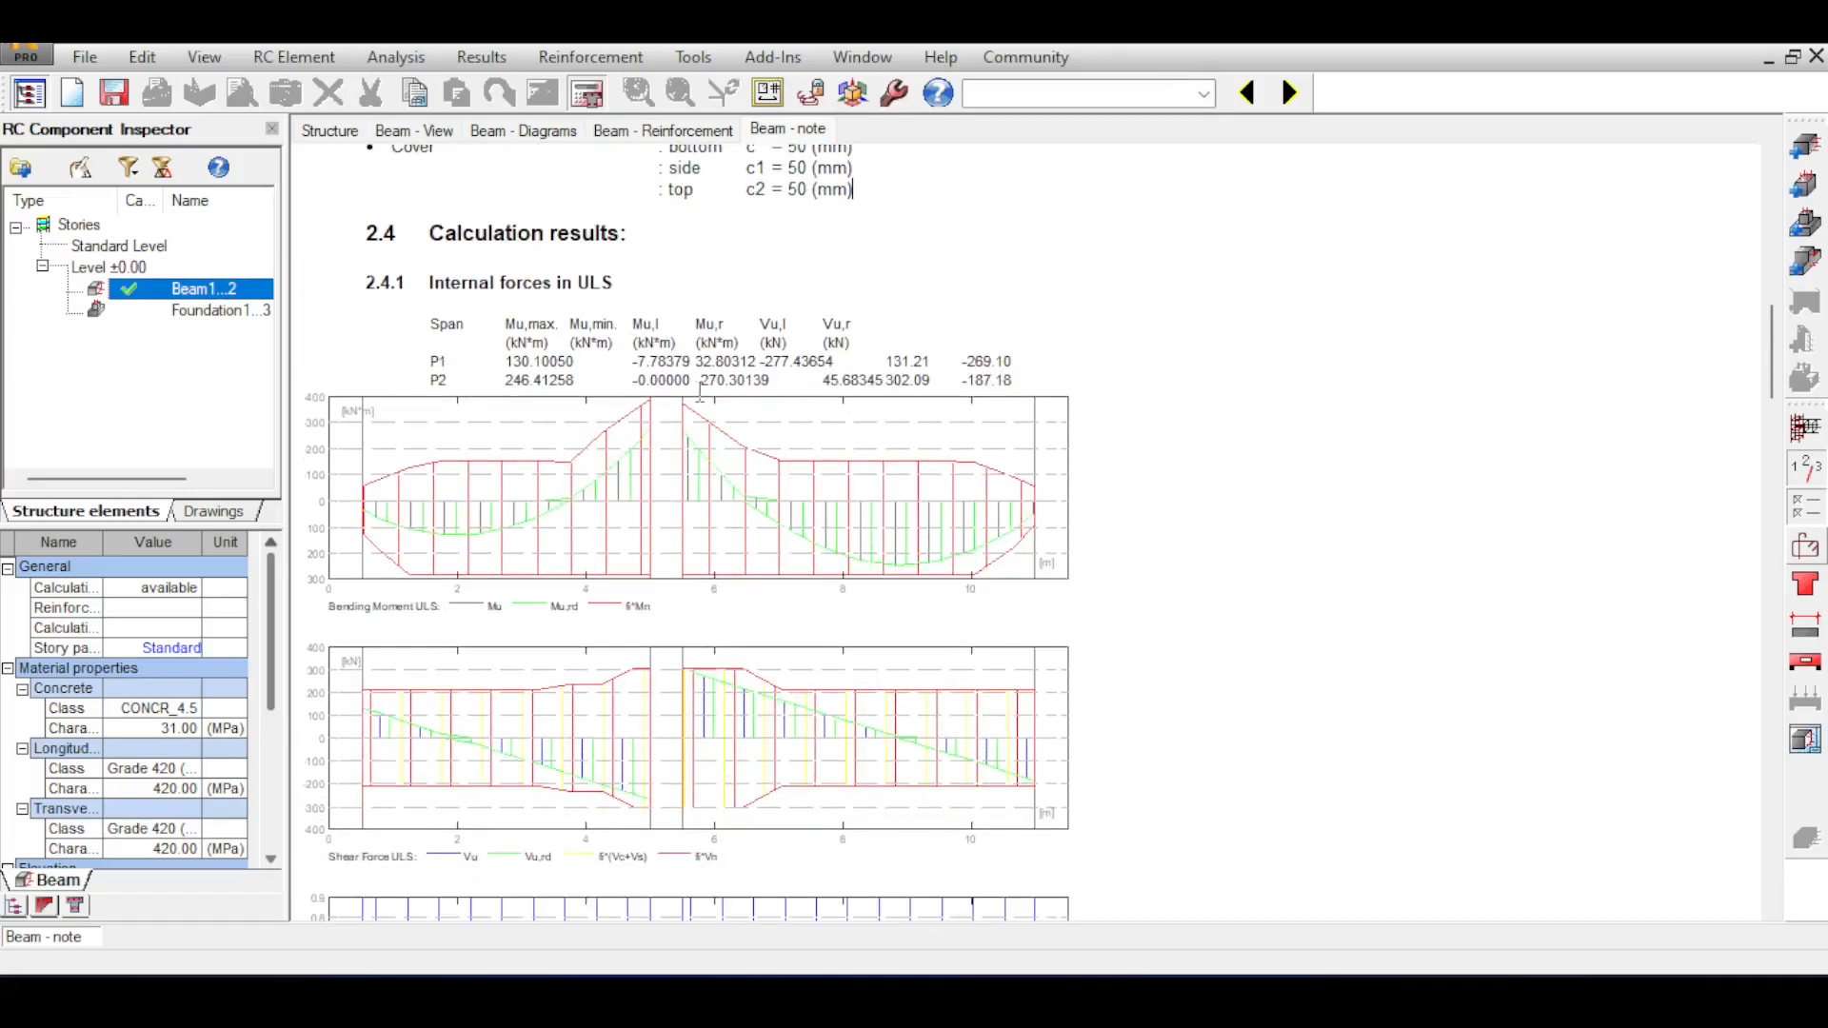
pyautogui.scroll(-2, 568, 309)
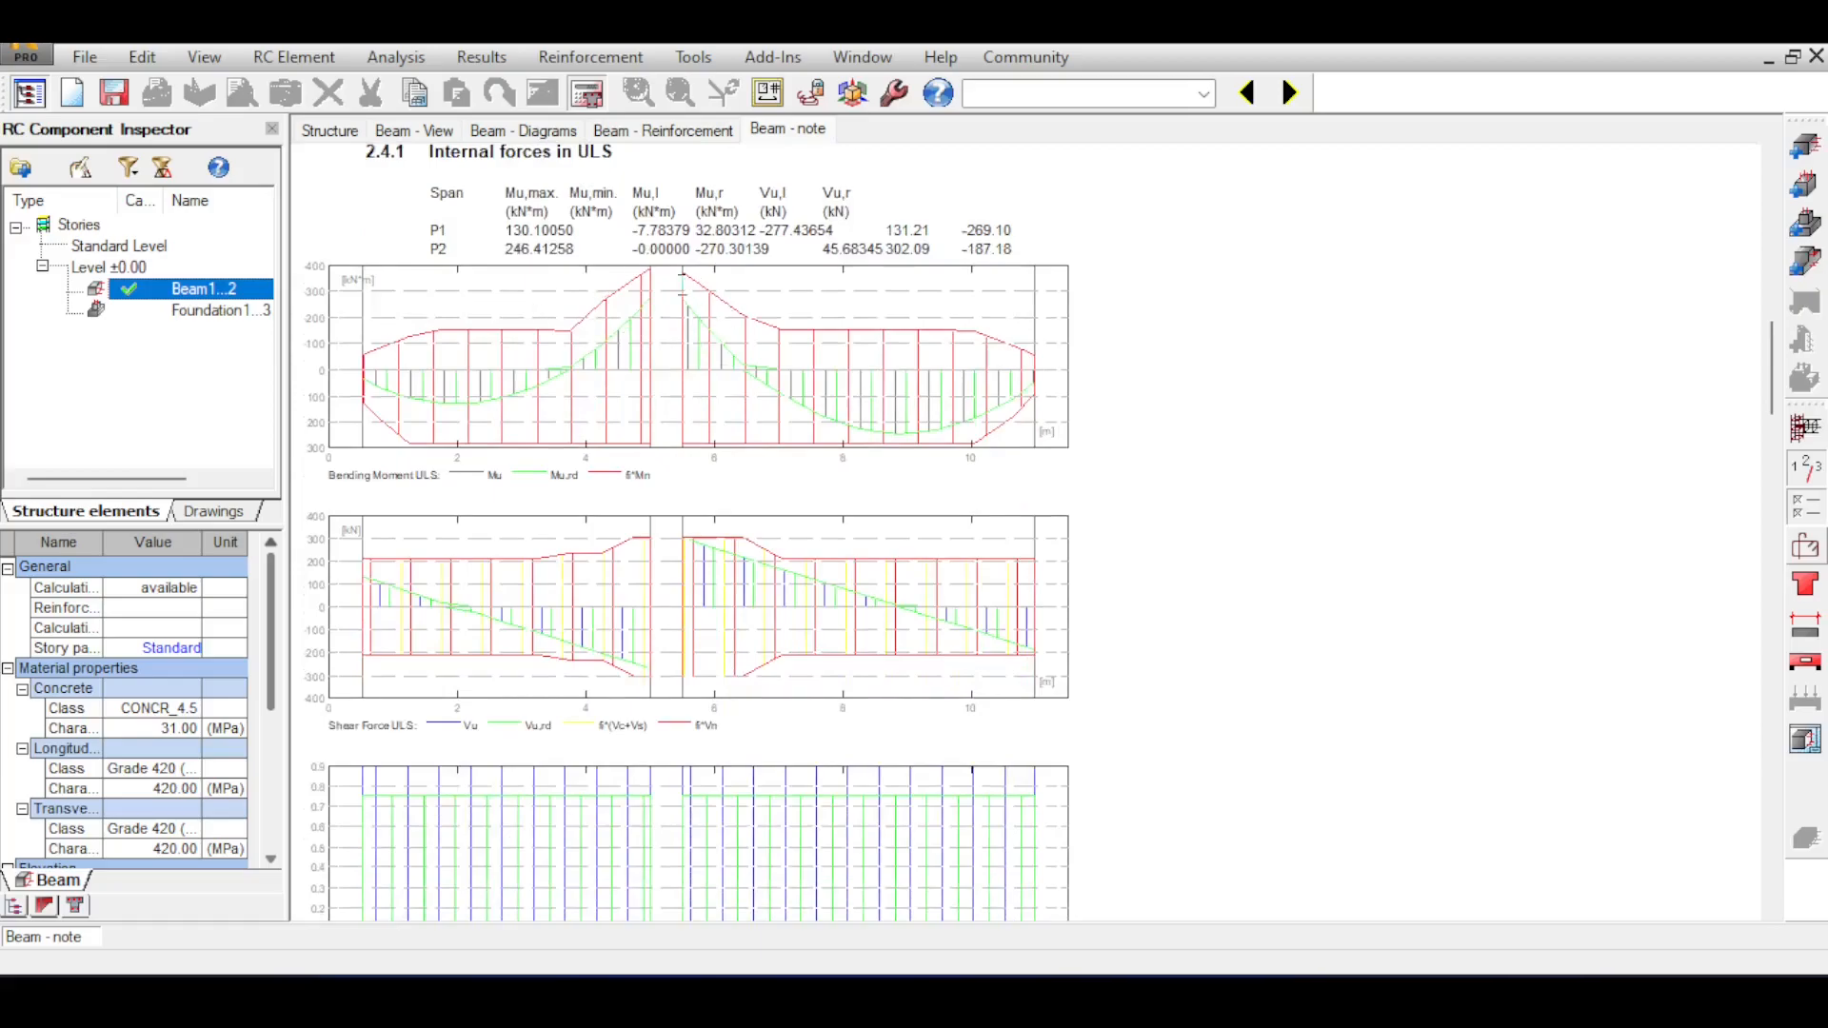
pyautogui.scroll(-8, 682, 277)
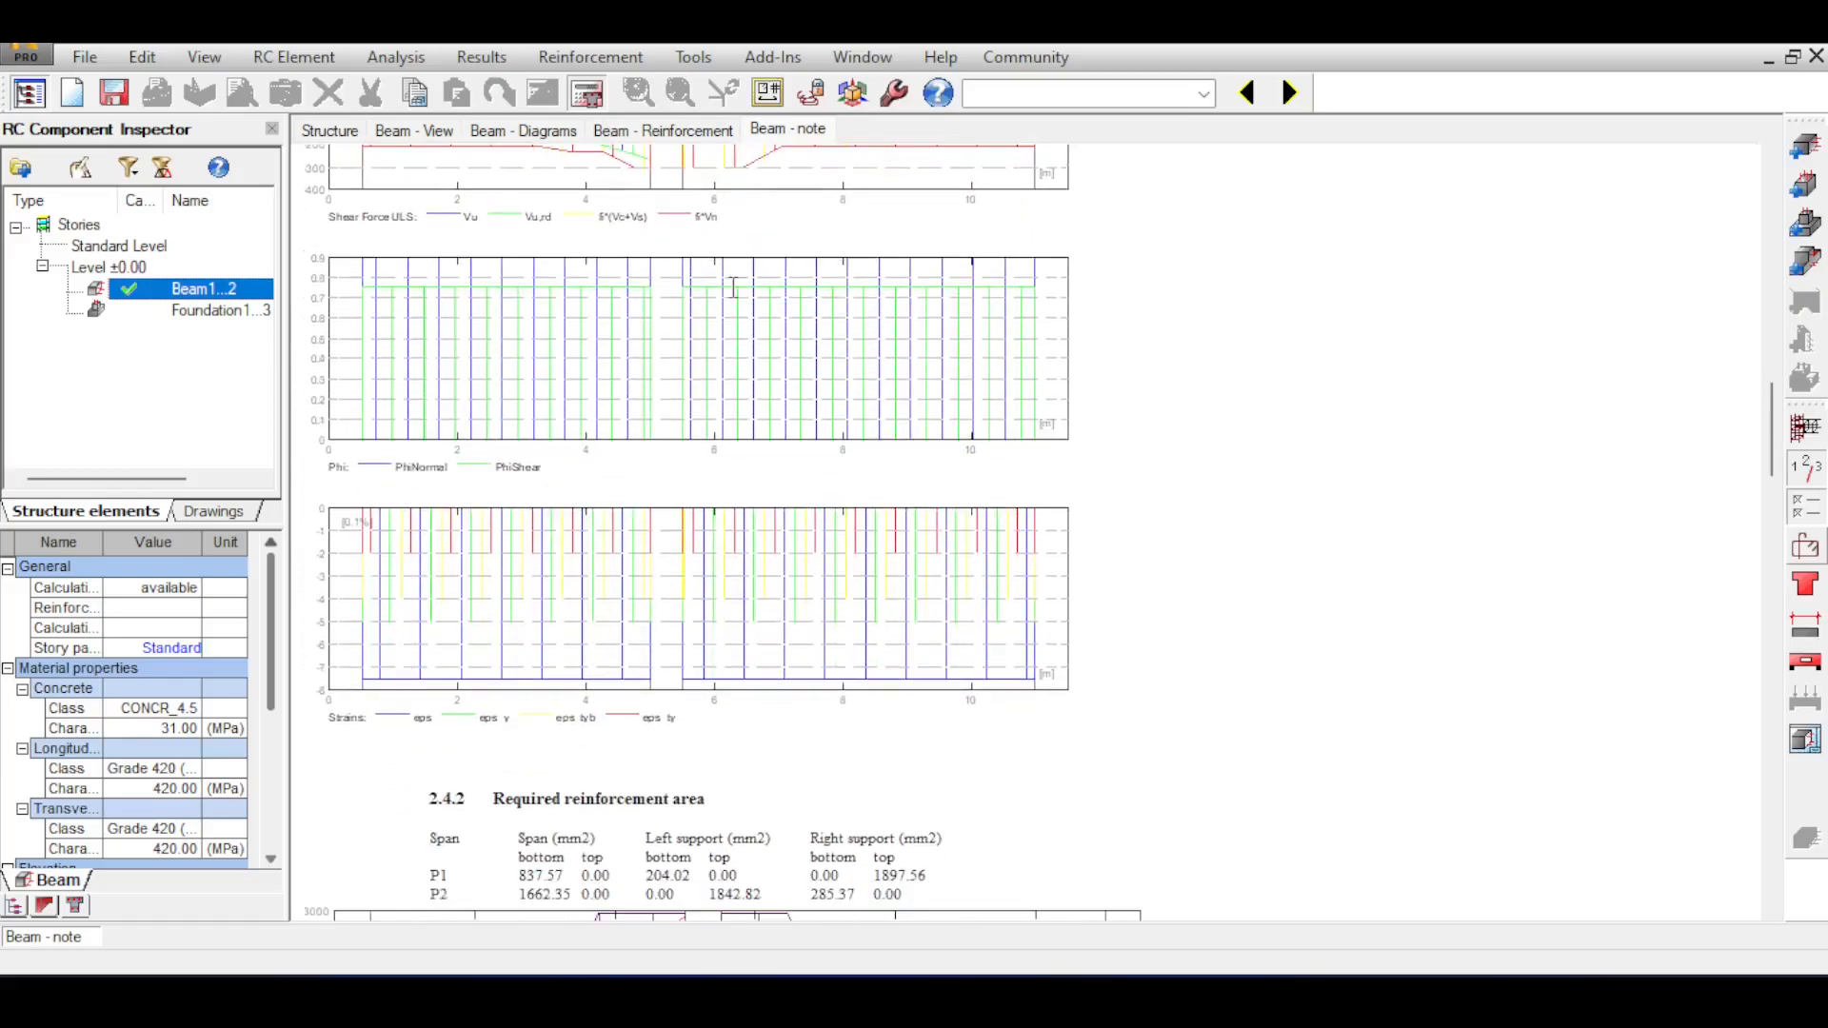
pyautogui.scroll(-13, 733, 288)
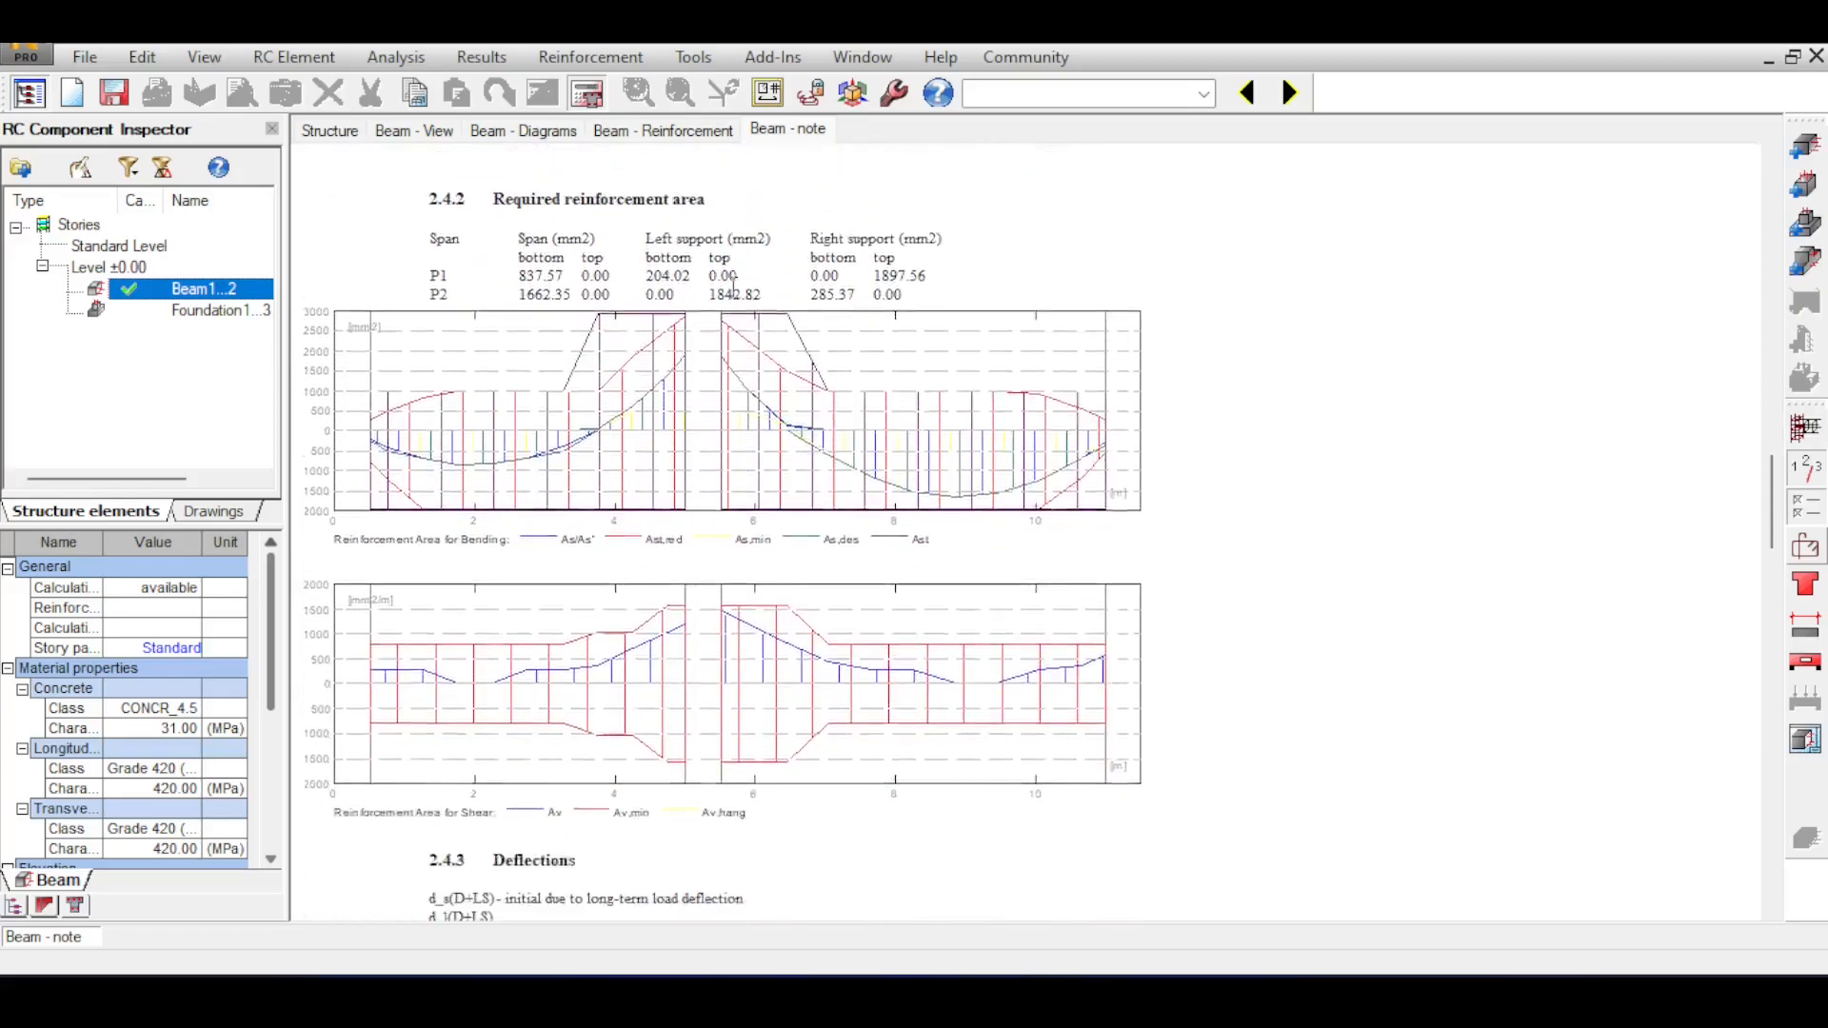
pyautogui.scroll(4, 733, 288)
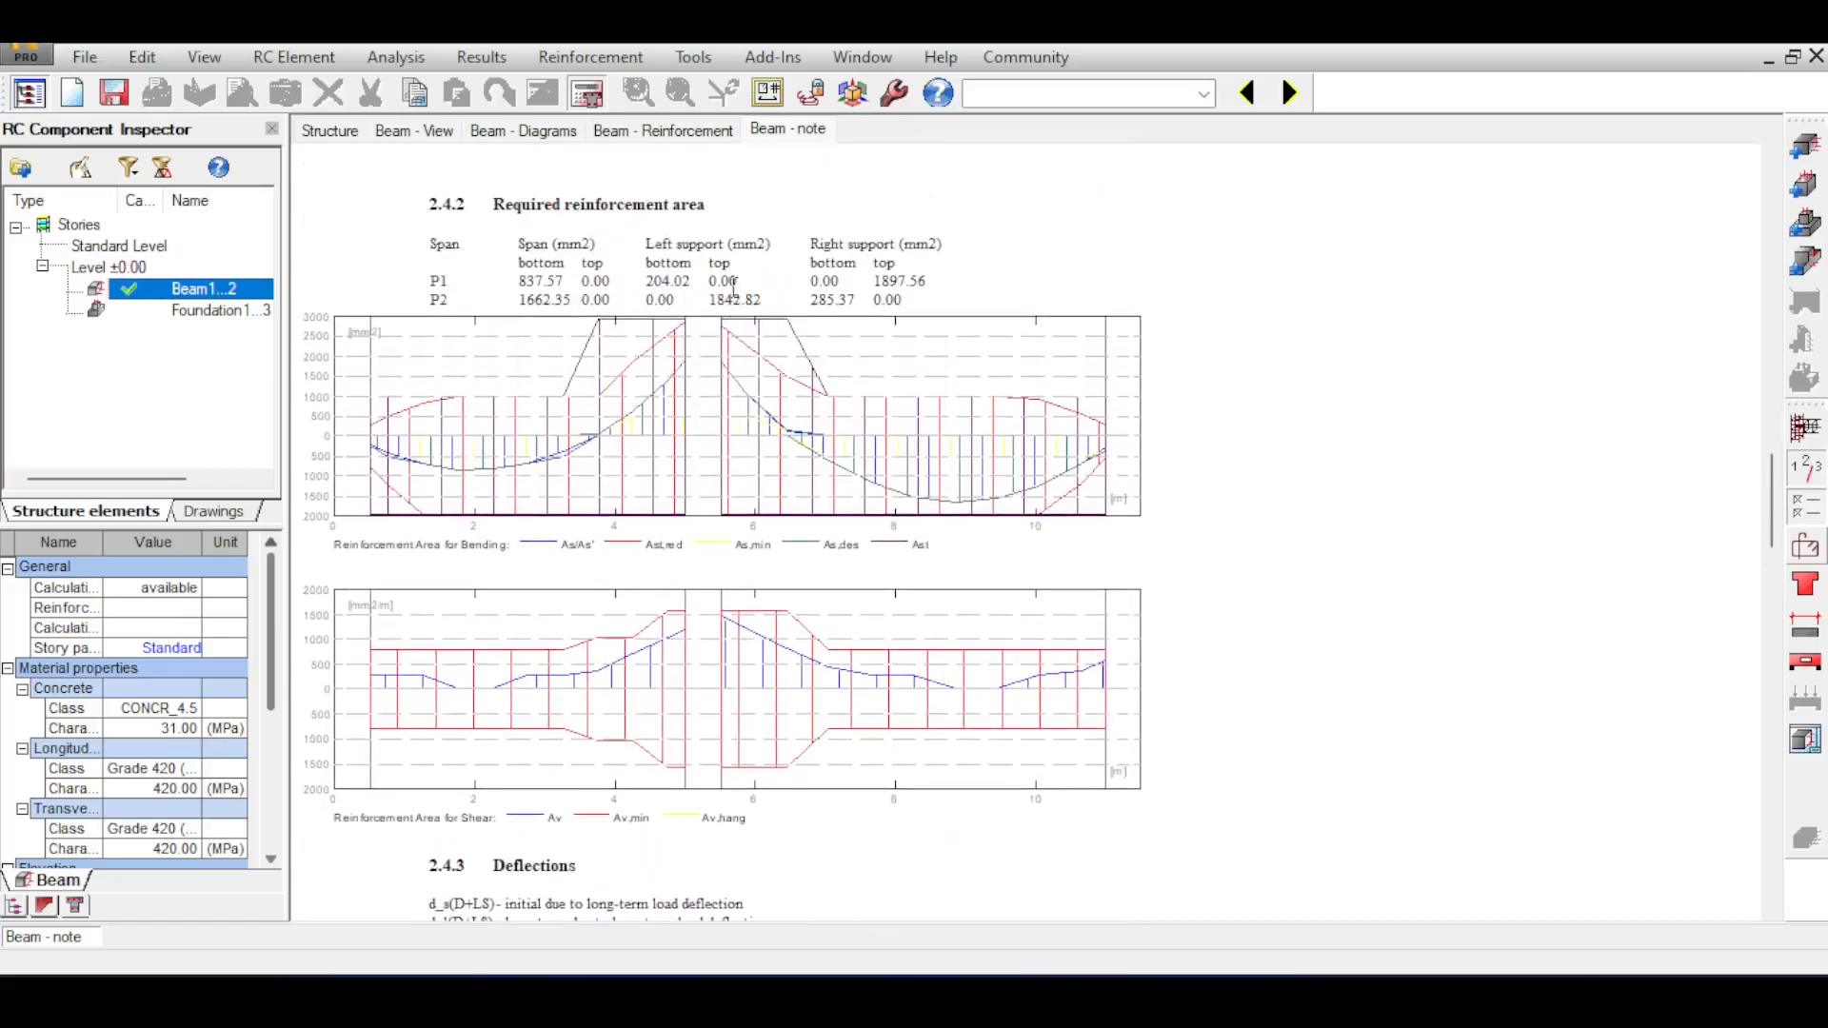
pyautogui.scroll(-3, 733, 287)
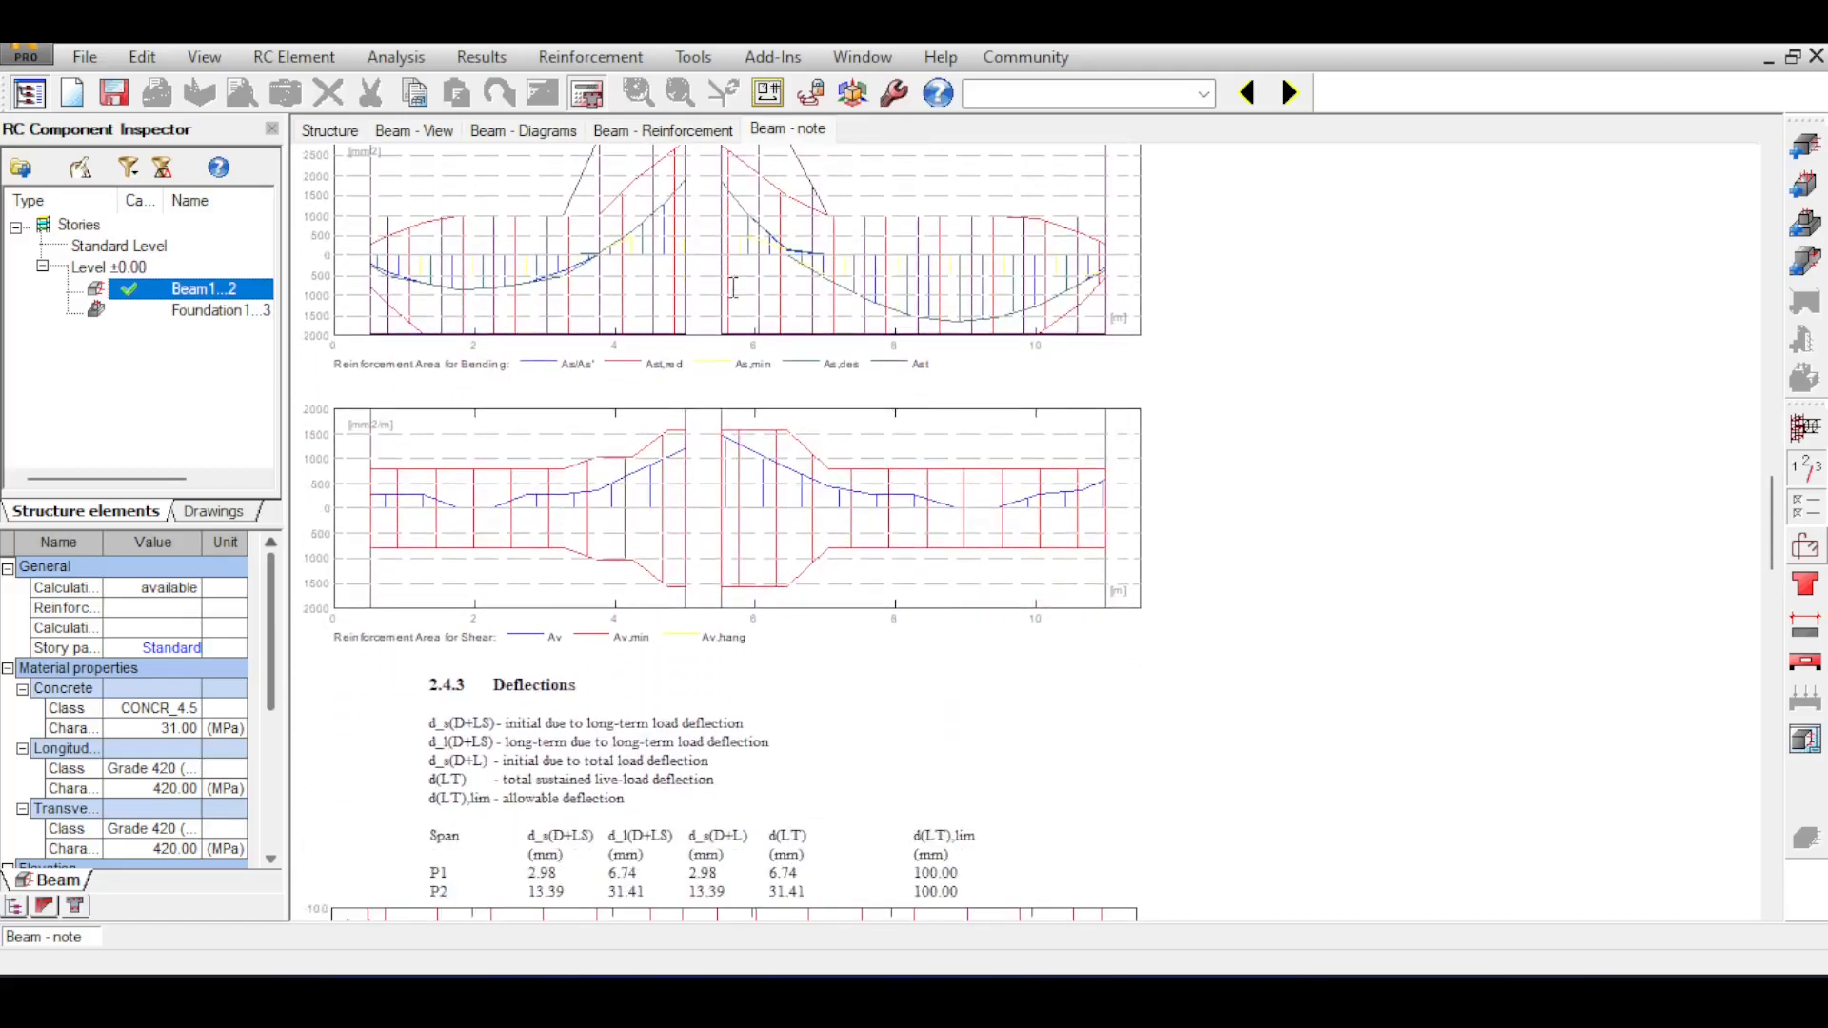
# Review the deflection results and the detailed theoretical results for span P1 in the calculation note.
pyautogui.scroll(-20, 734, 288)
pyautogui.scroll(18, 733, 287)
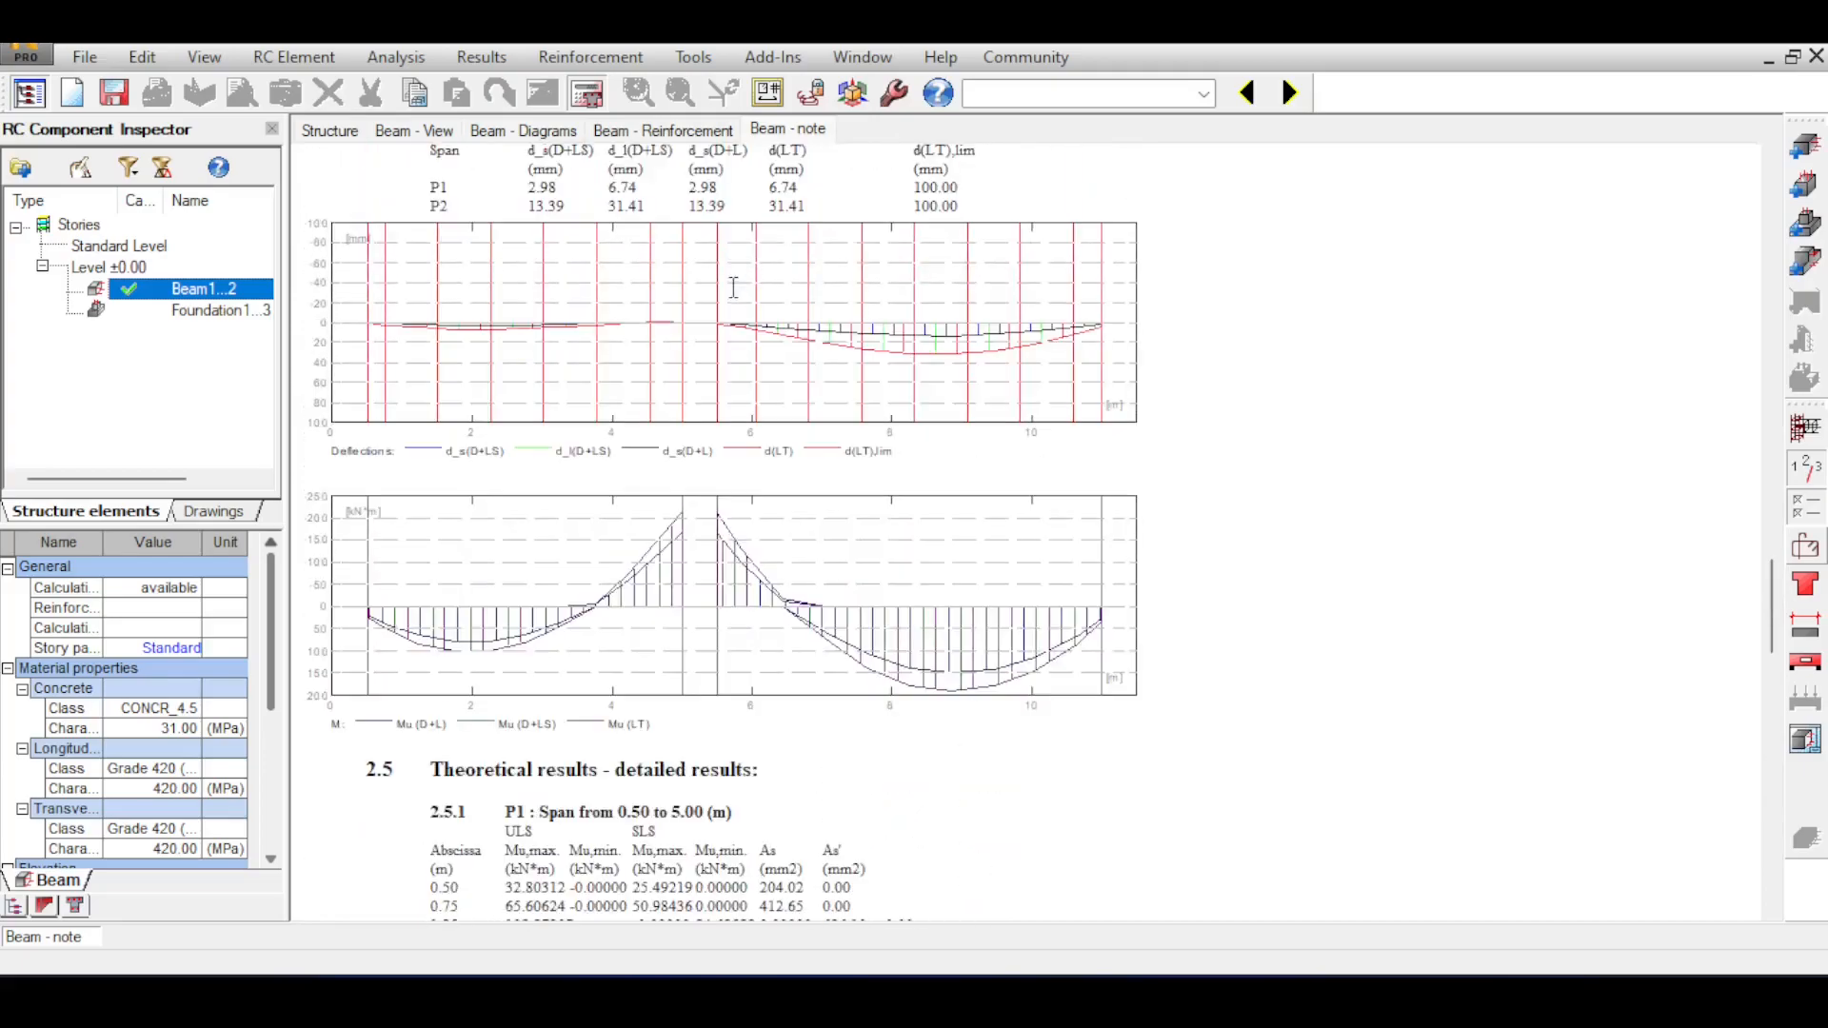
pyautogui.scroll(-20, 733, 288)
pyautogui.scroll(10, 733, 288)
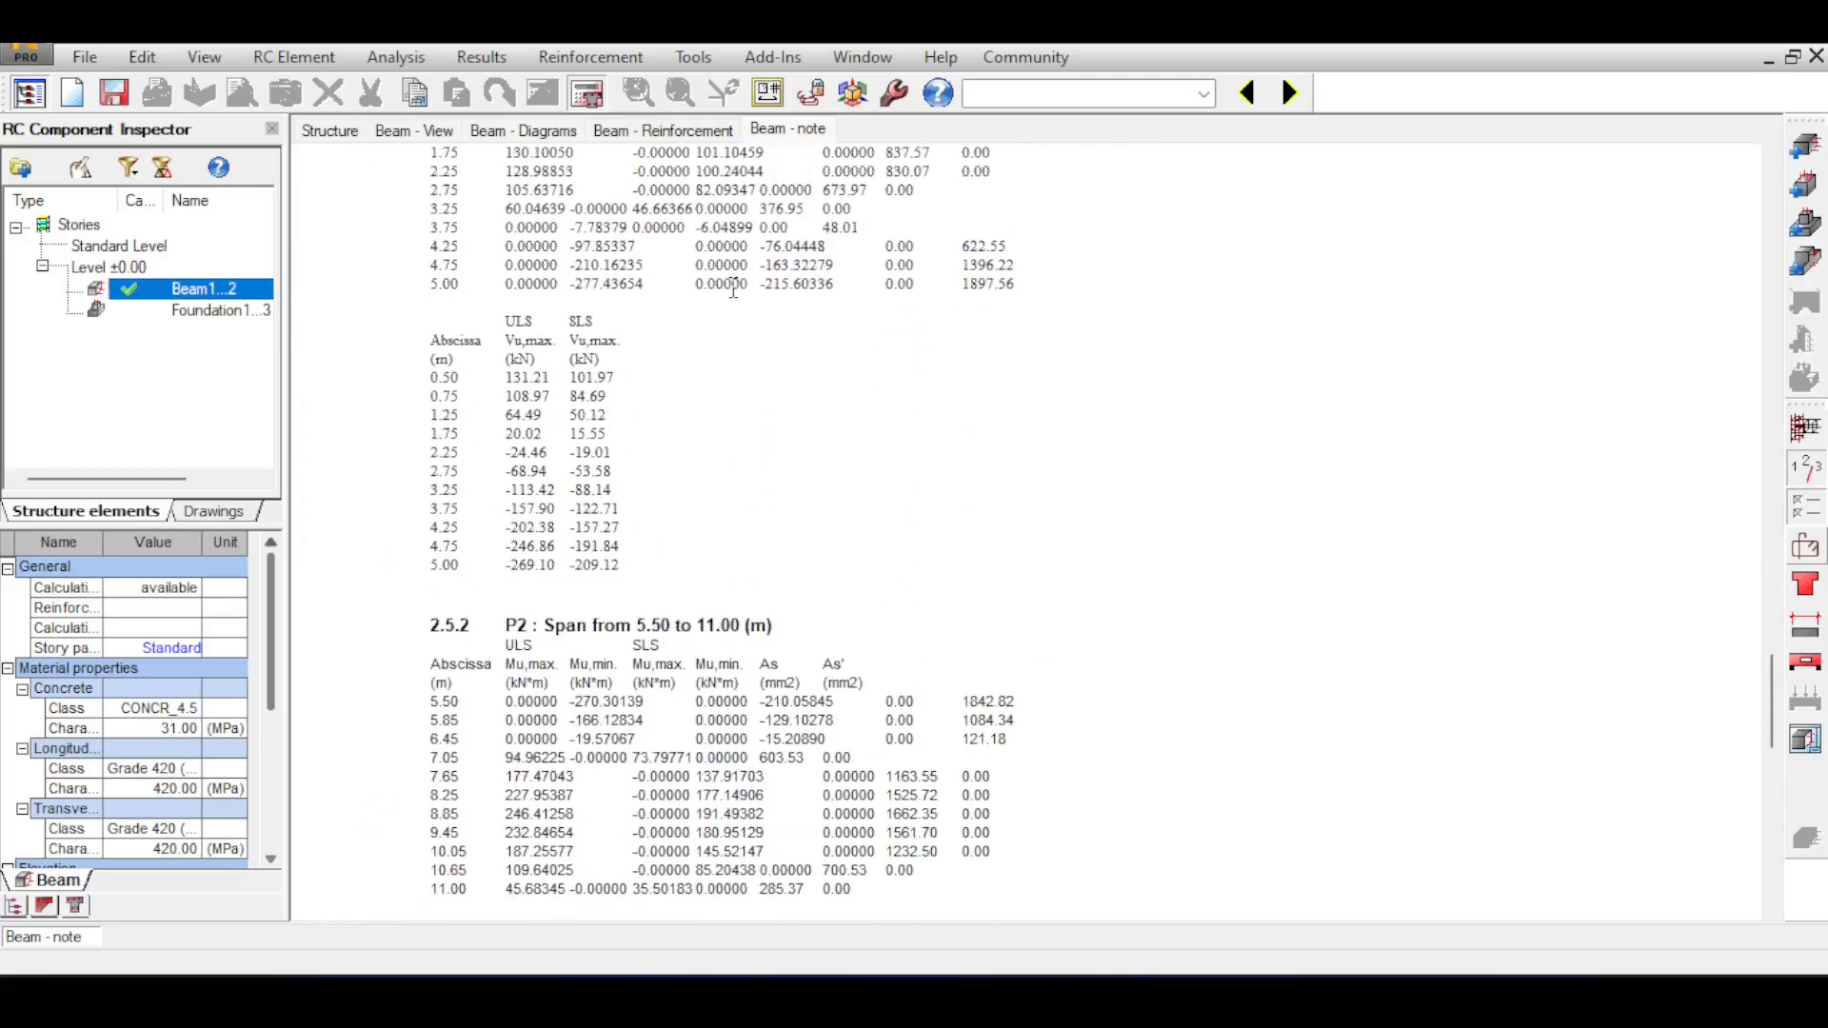
pyautogui.scroll(10, 733, 291)
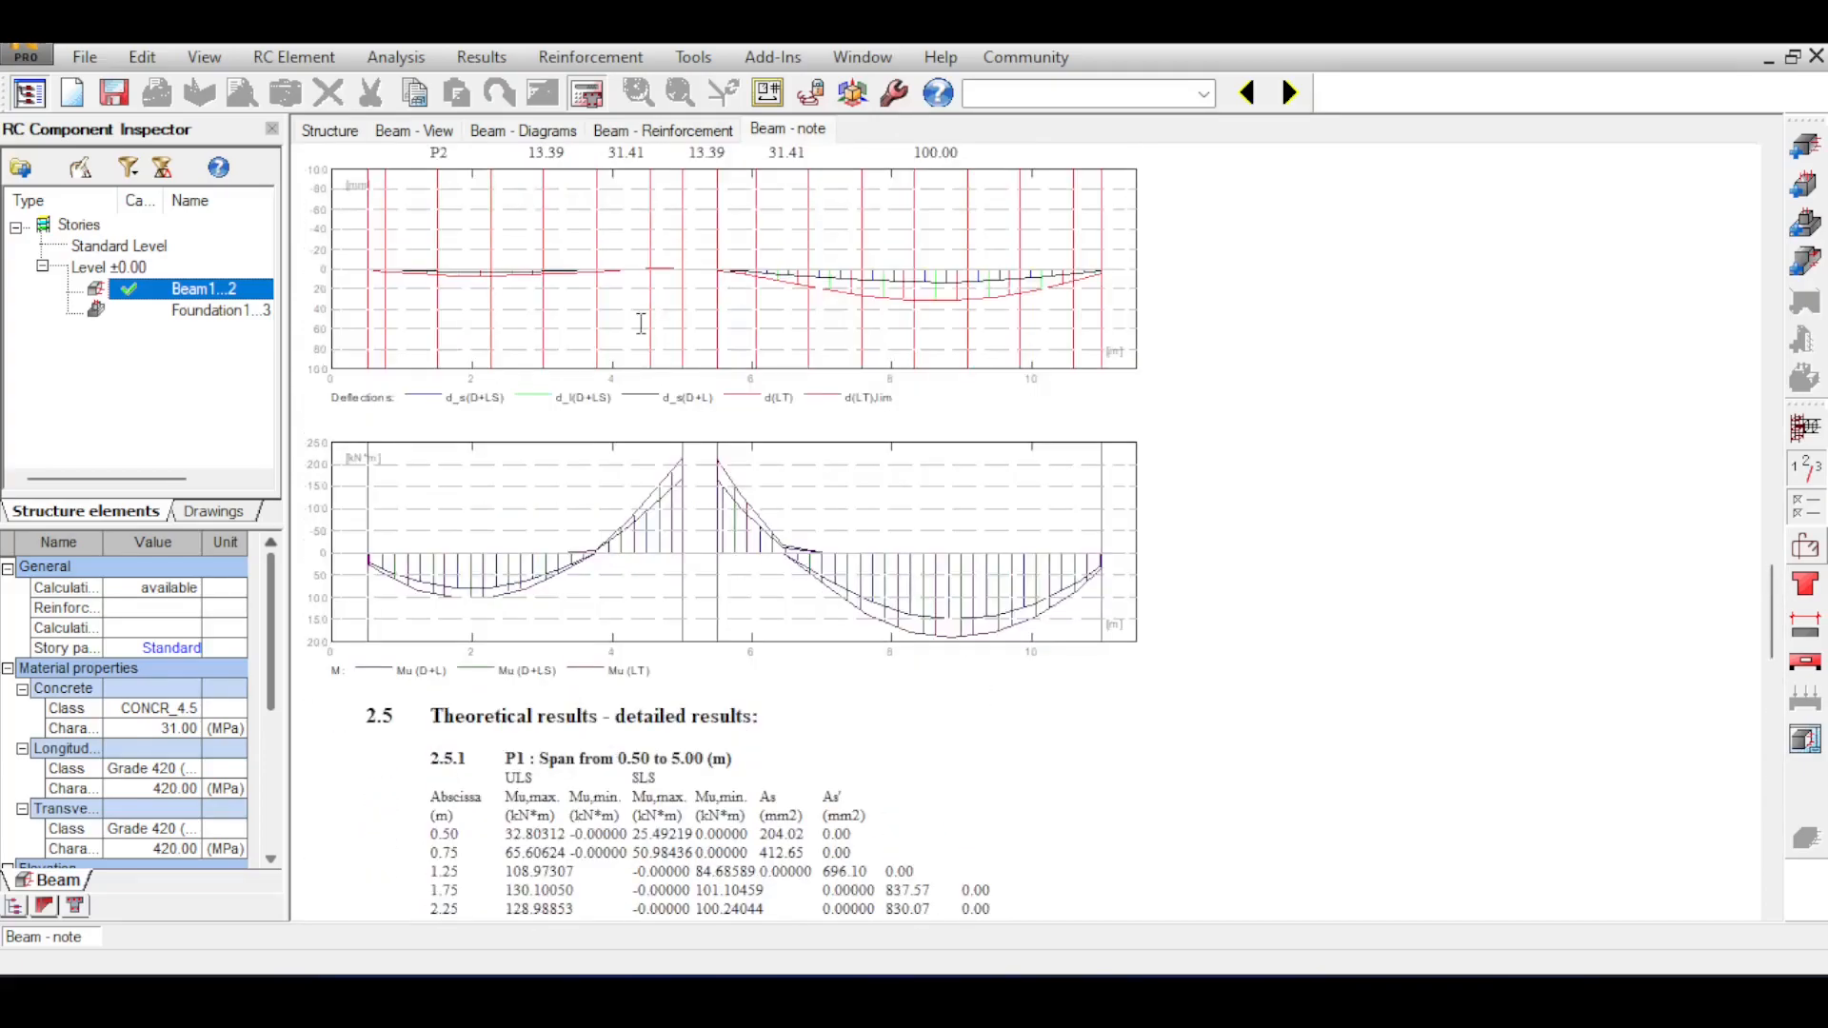
pyautogui.scroll(-9, 641, 324)
pyautogui.moveTo(419, 278); pyautogui.dragTo(687, 464)
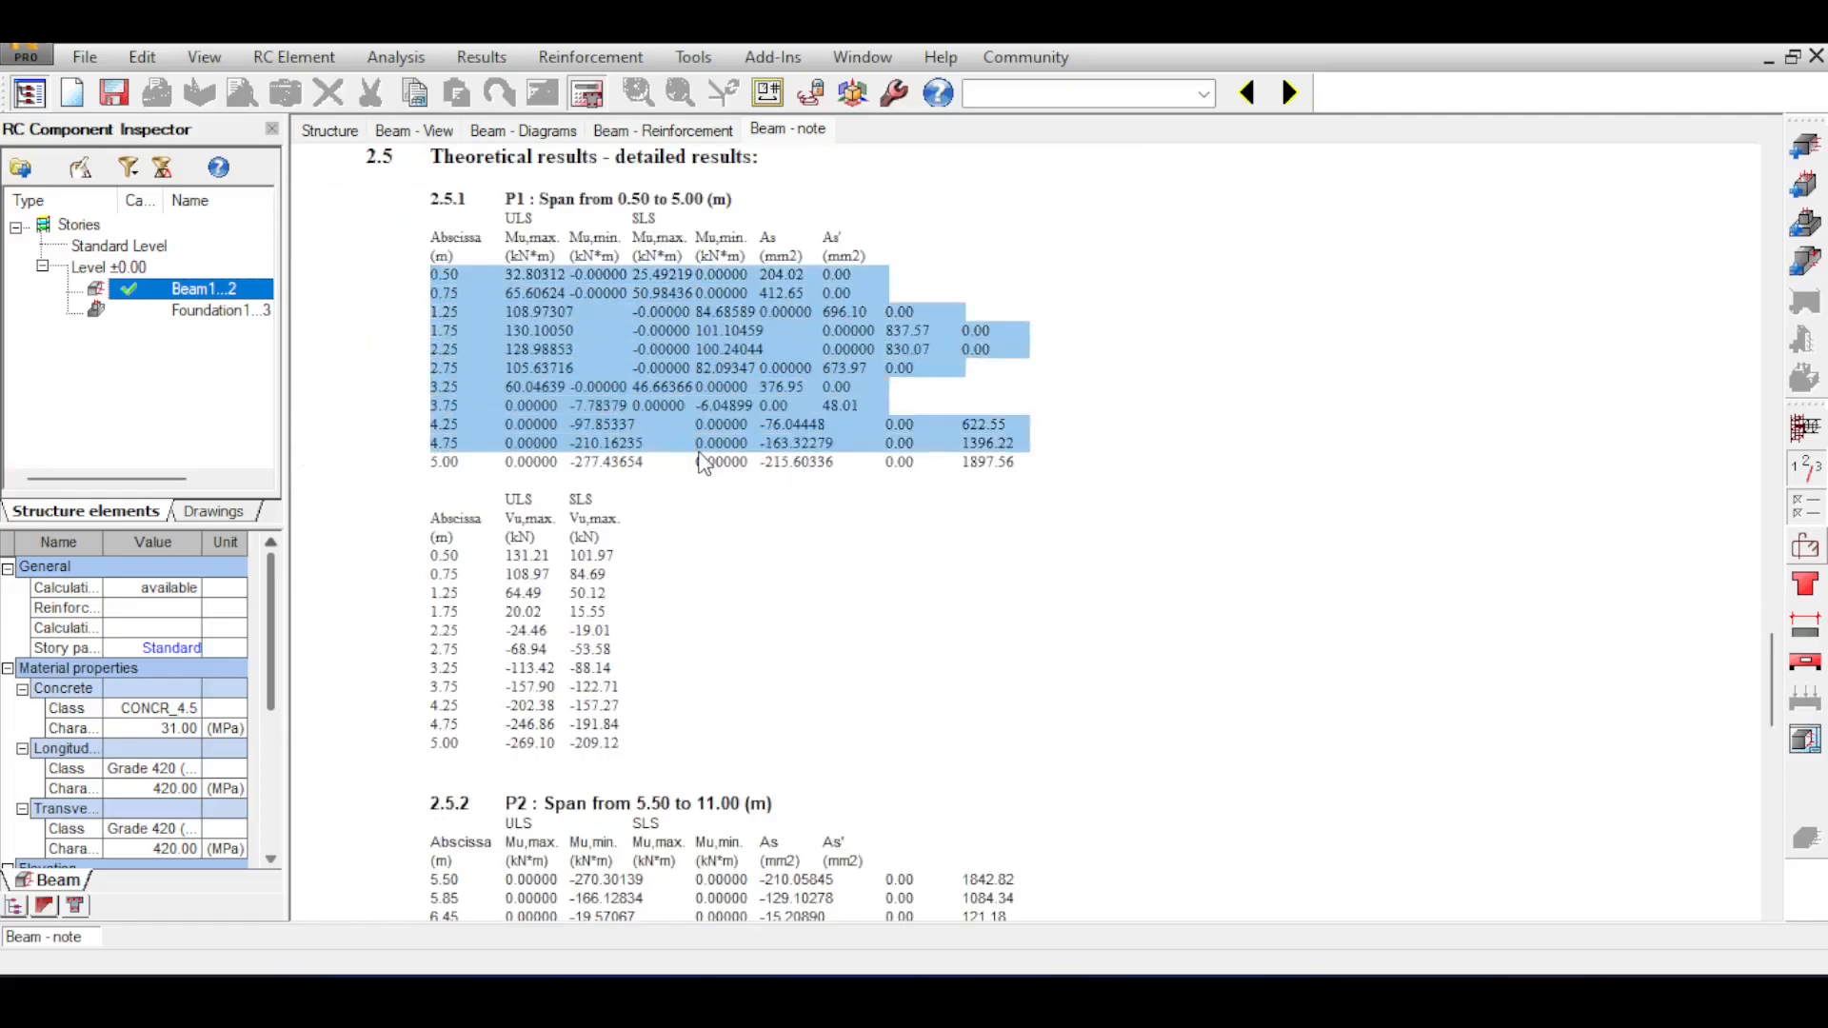
# Review the detailed results for span P2 and the longitudinal and transversal reinforcement of both spans in the calculation note.
pyautogui.scroll(-2, 696, 464)
pyautogui.scroll(-5, 705, 464)
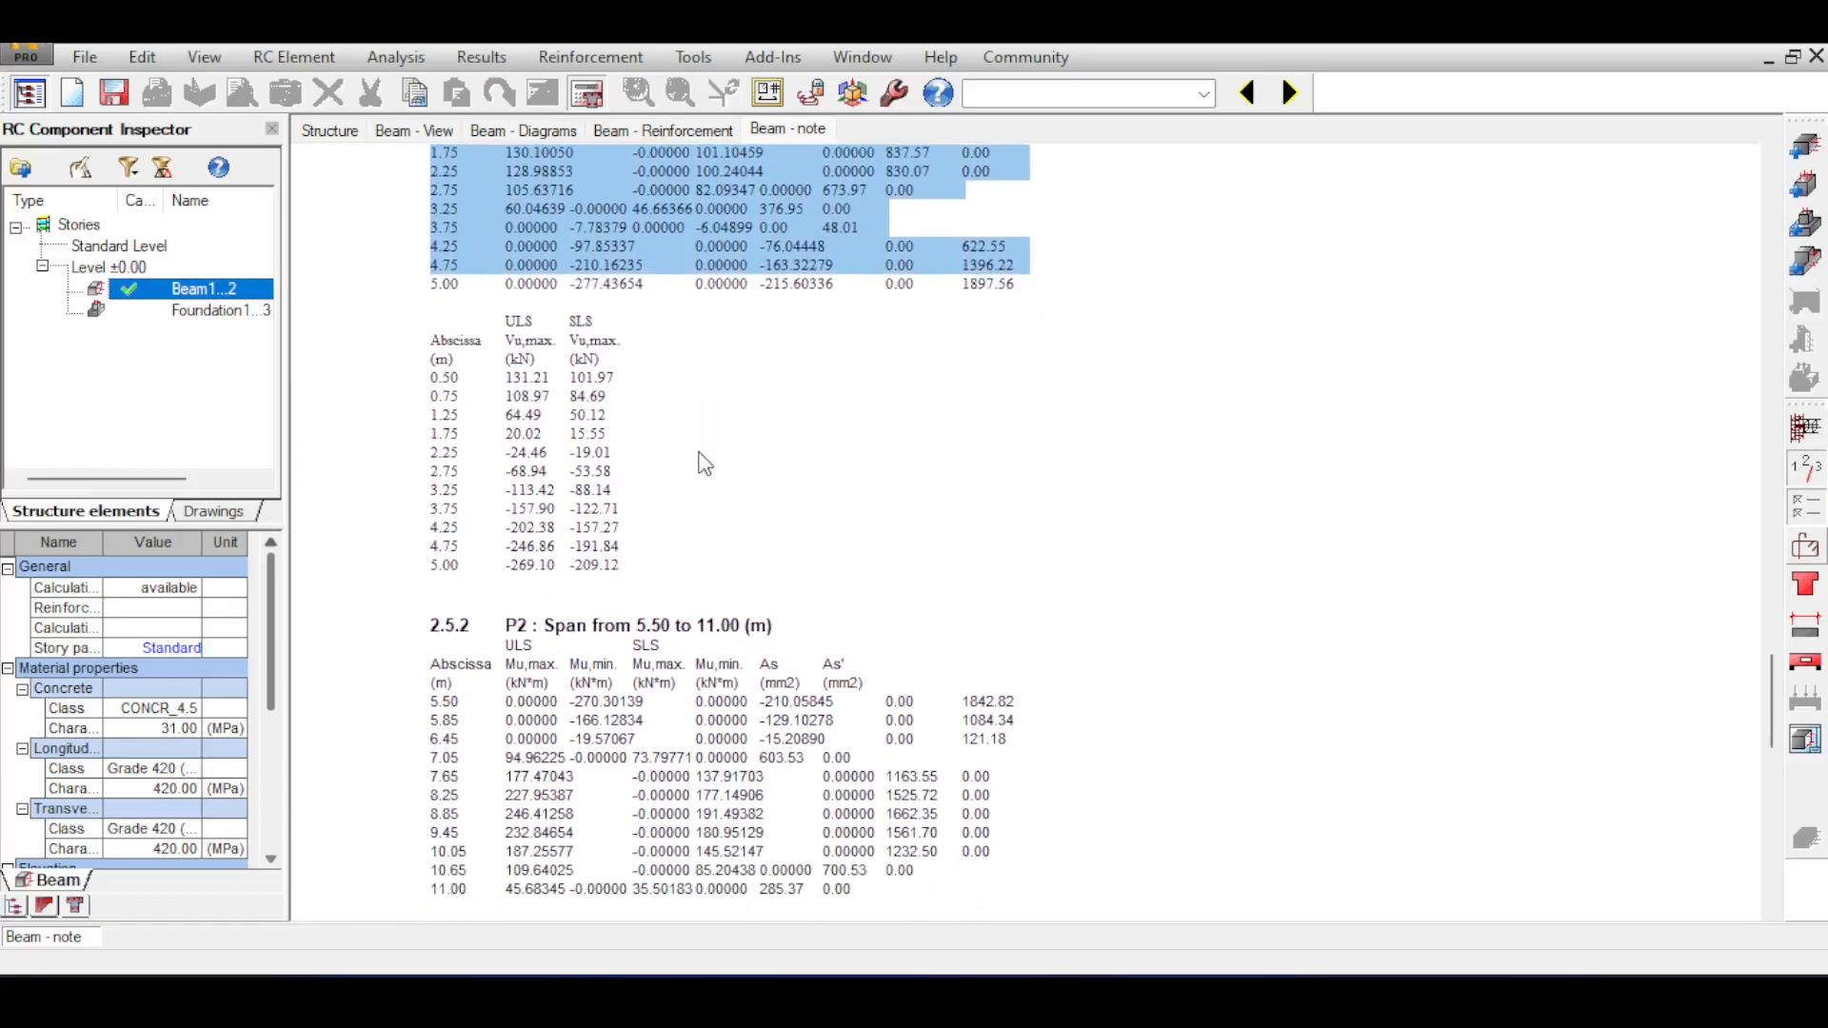
pyautogui.scroll(-12, 704, 463)
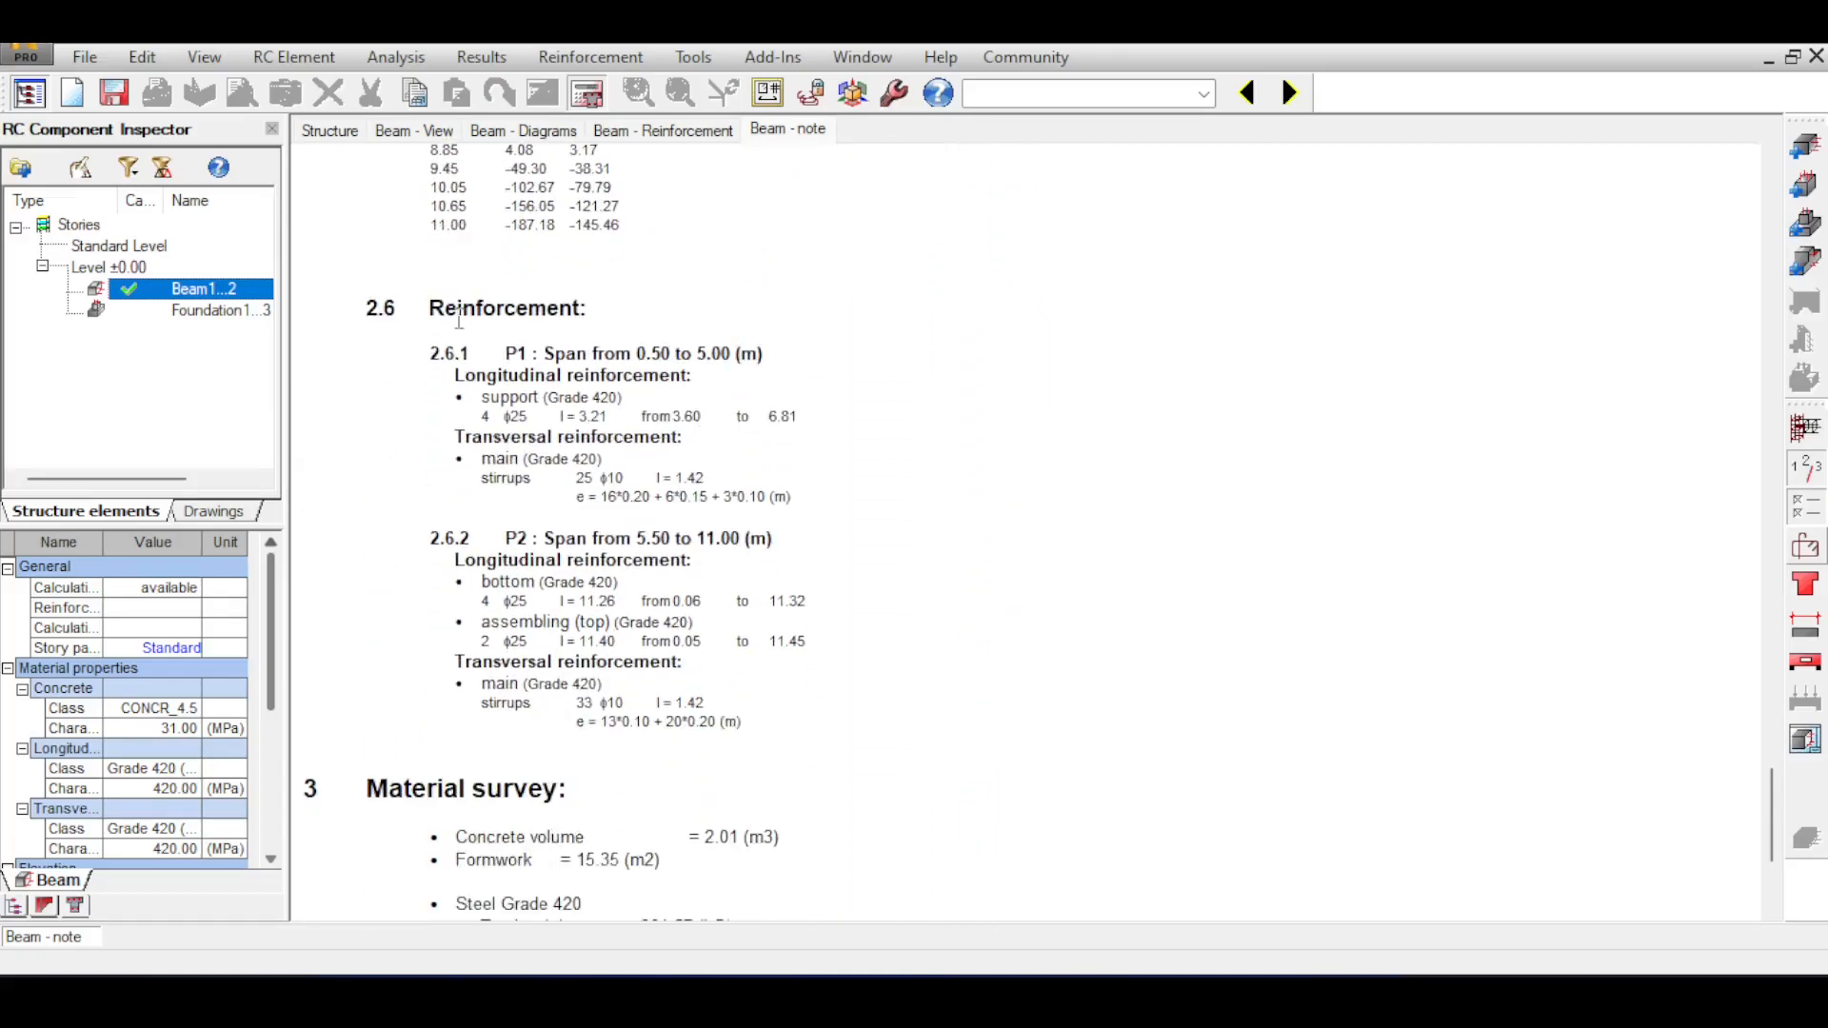
pyautogui.moveTo(410, 307); pyautogui.dragTo(892, 735)
pyautogui.scroll(-5, 657, 606)
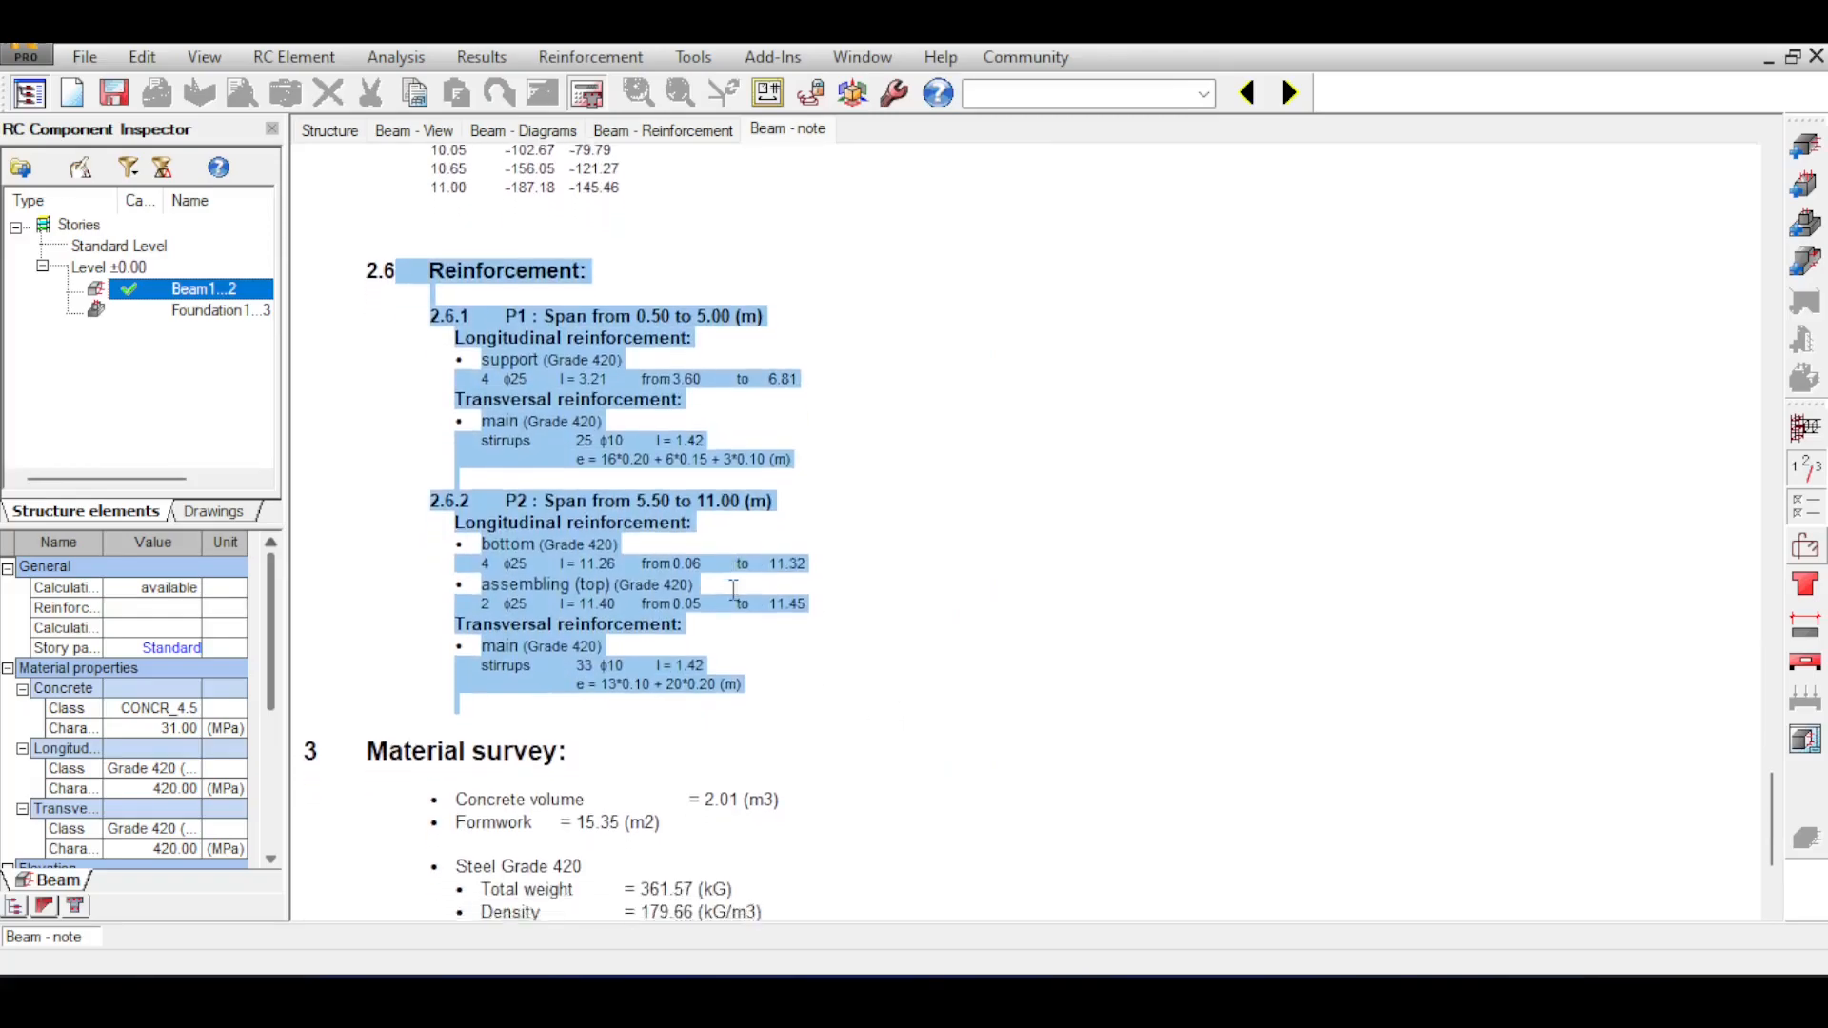
pyautogui.click(557, 602)
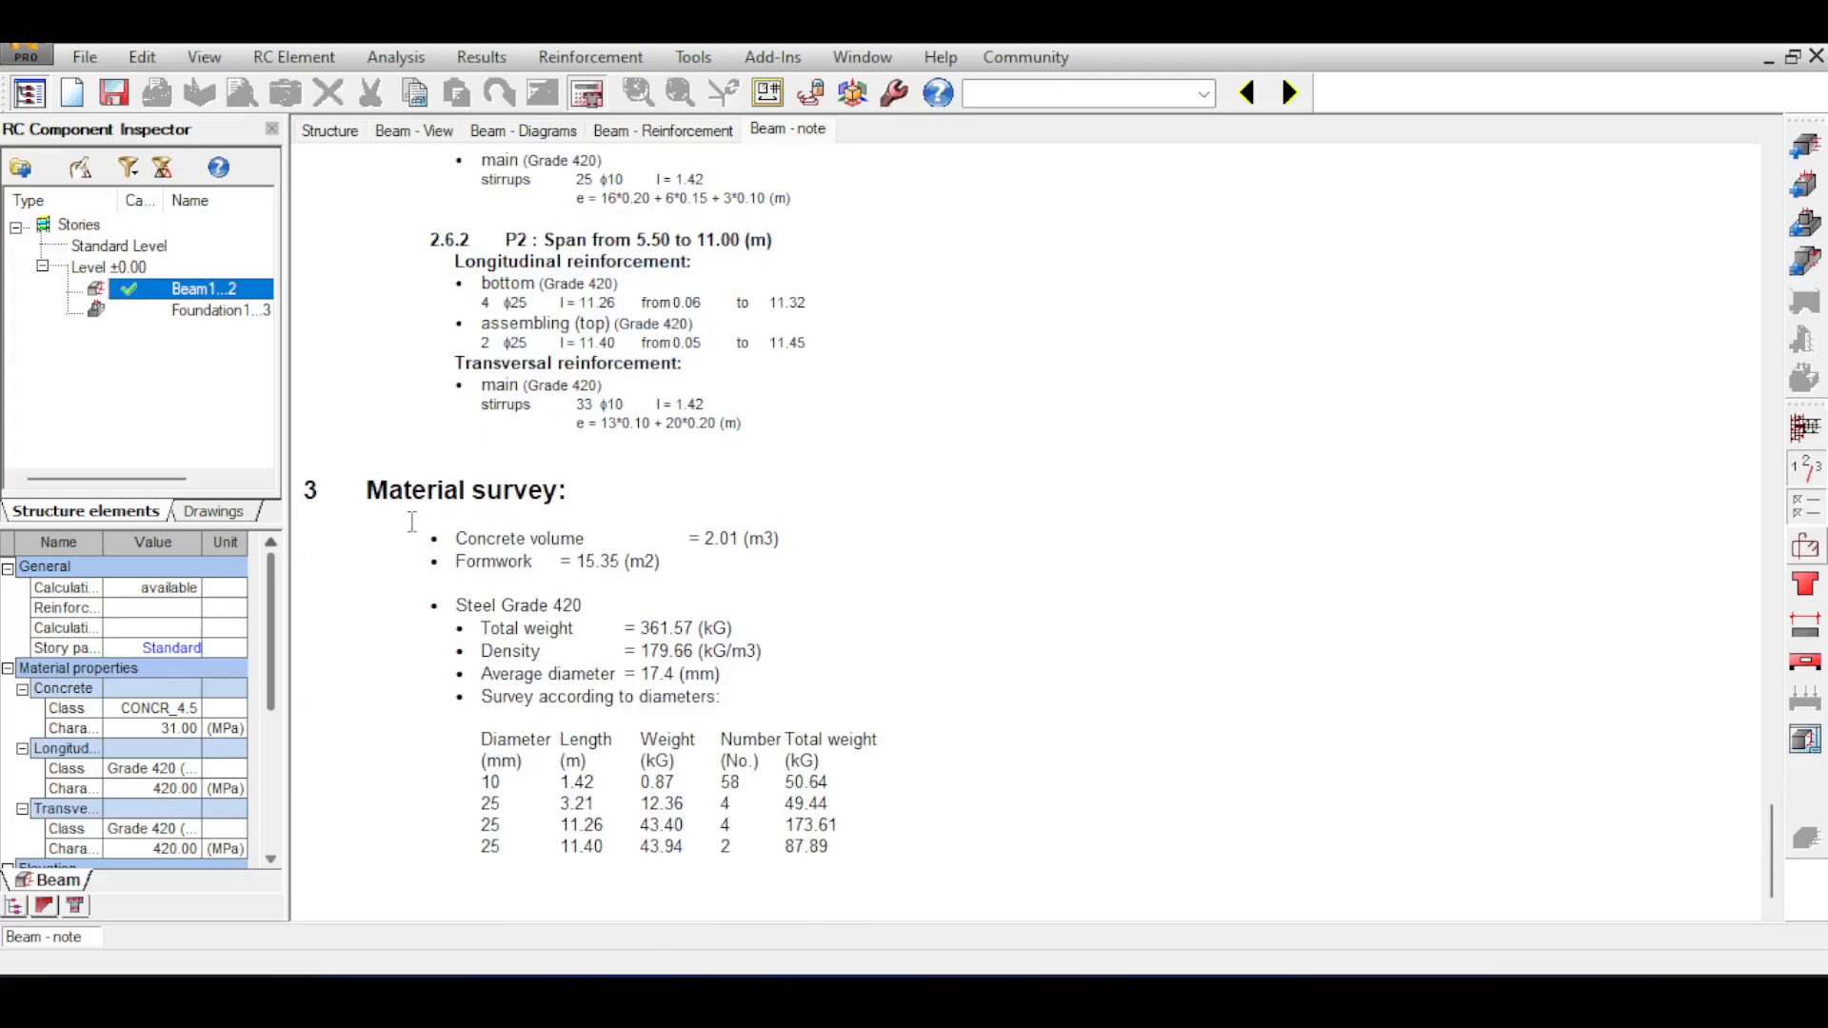
# Examine the material survey in the calculation note, including concrete volume, formwork, and the steel's total weight and density.
pyautogui.moveTo(370, 498); pyautogui.dragTo(861, 852)
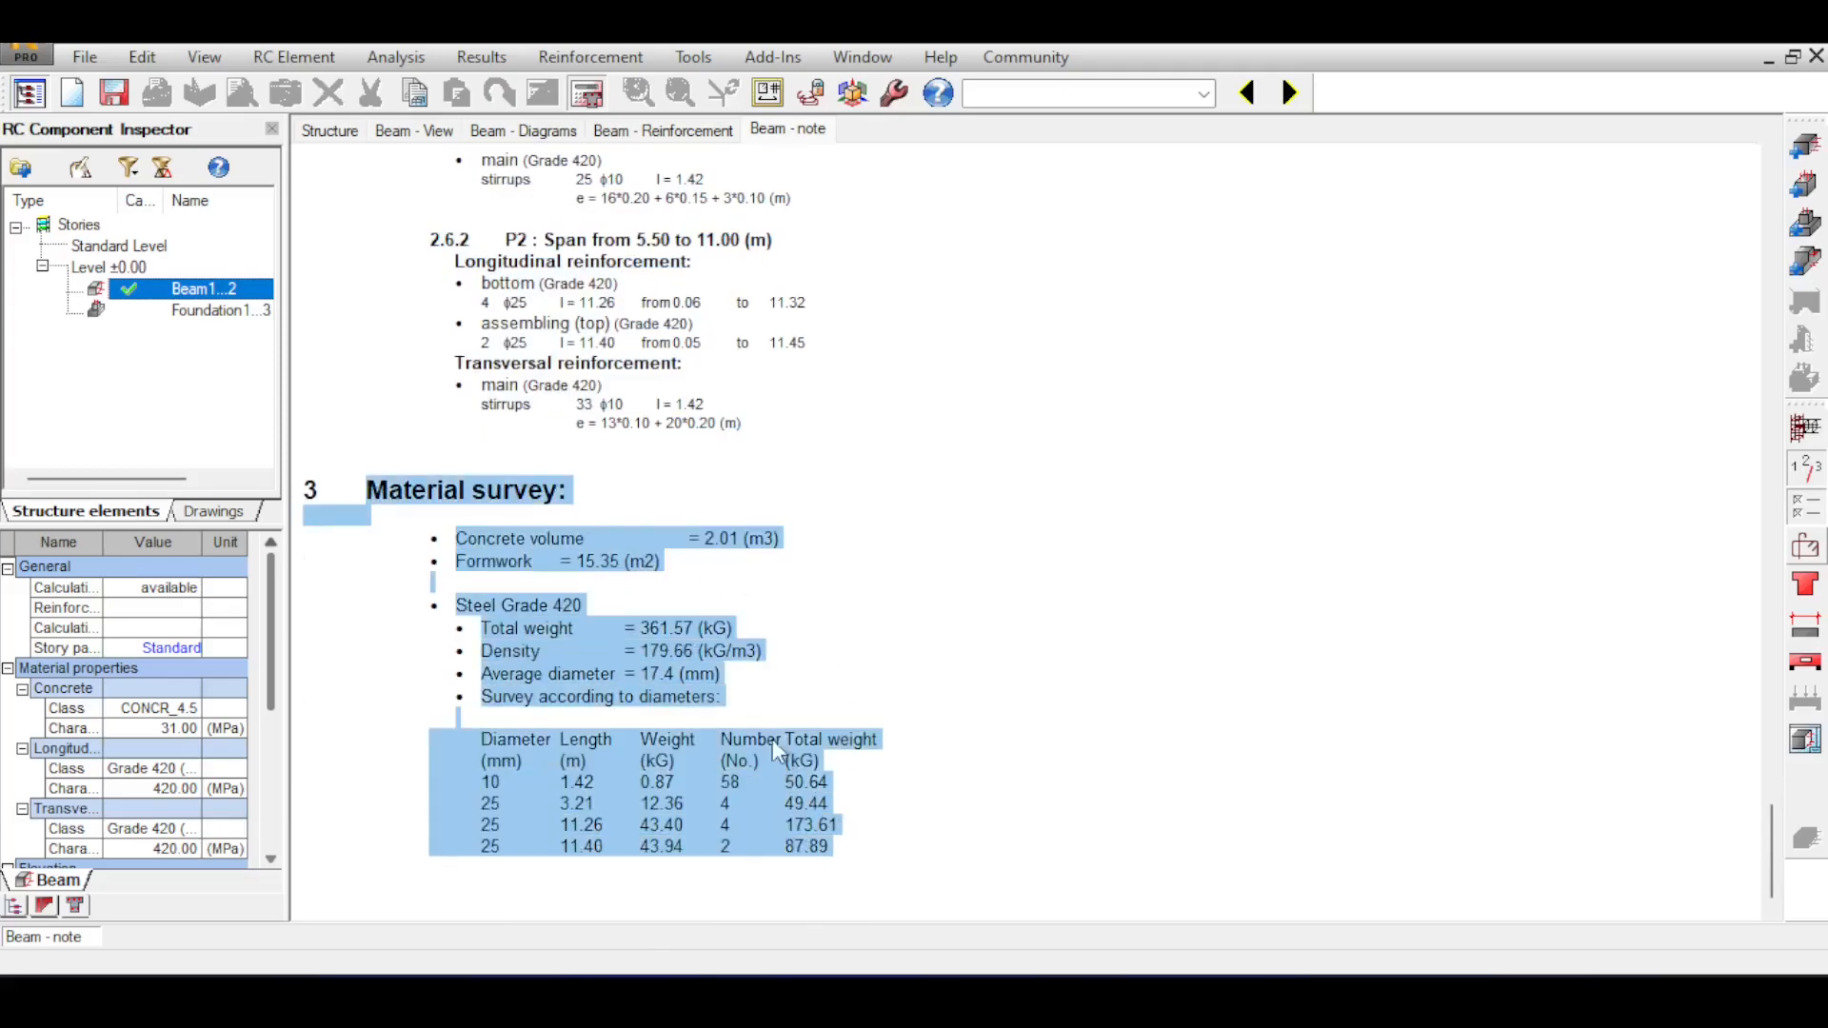
pyautogui.click(704, 539)
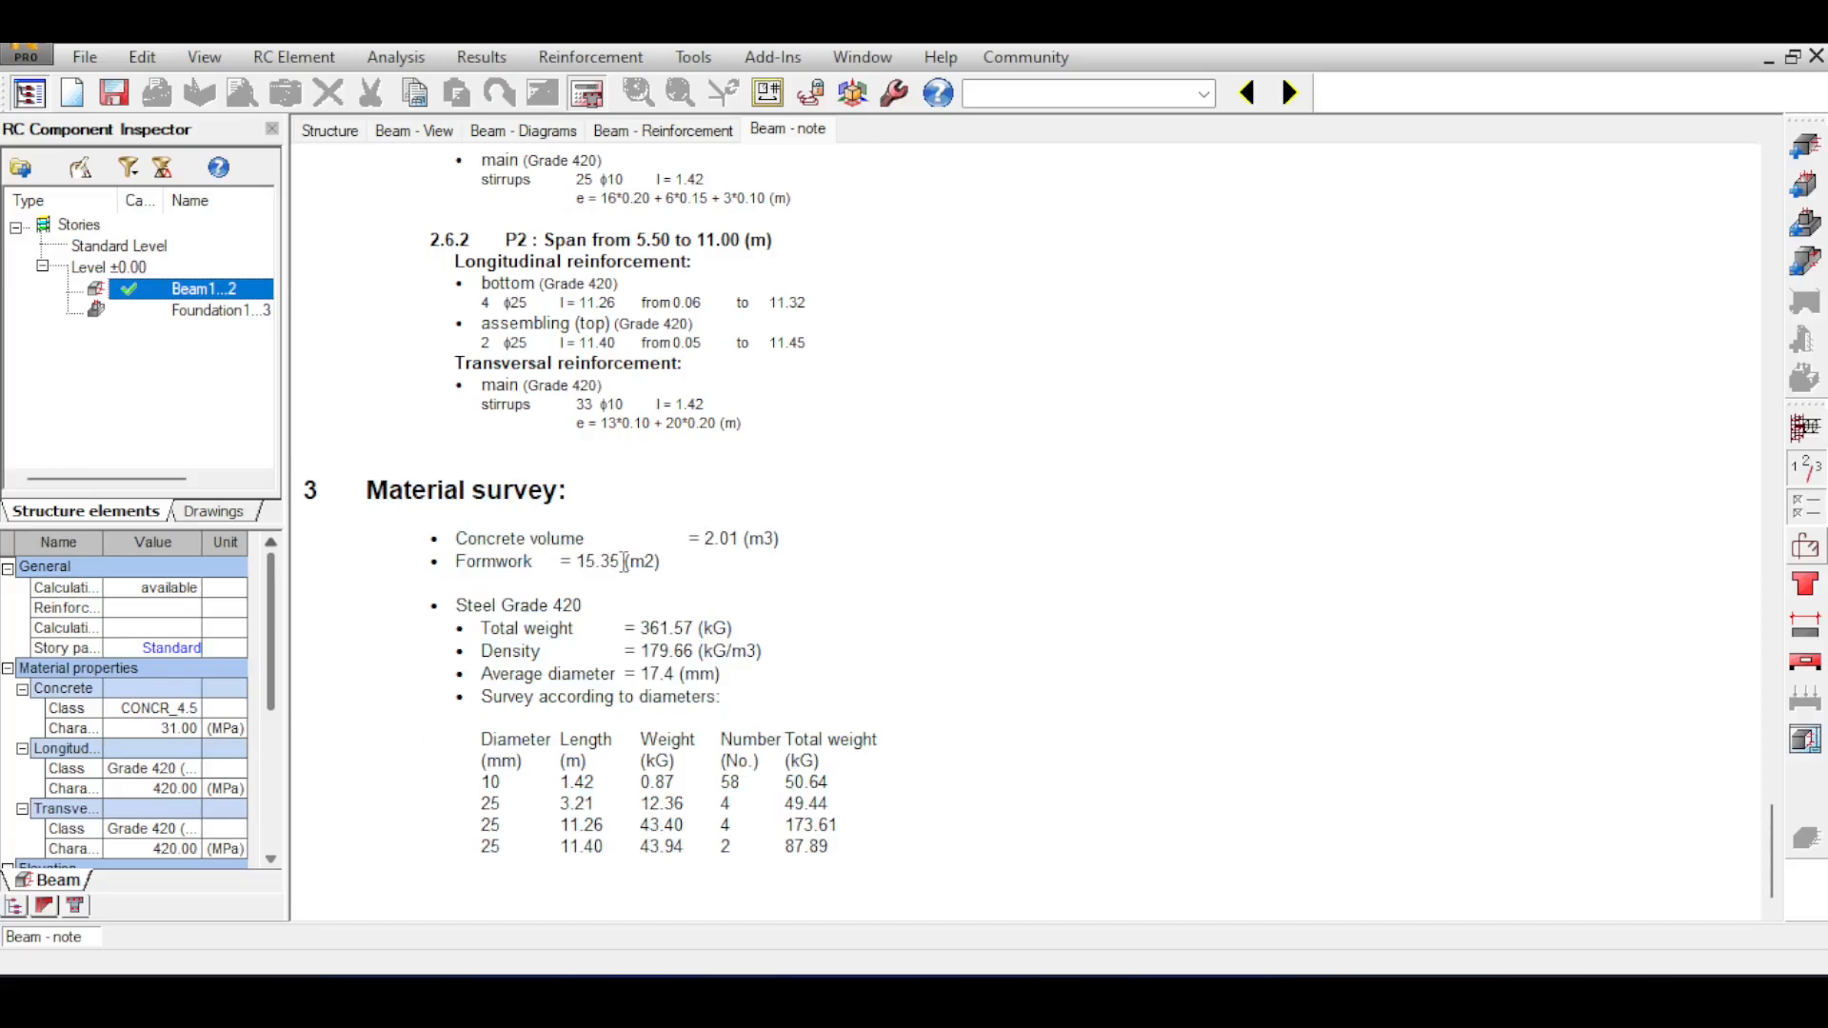
pyautogui.moveTo(449, 608); pyautogui.dragTo(628, 670)
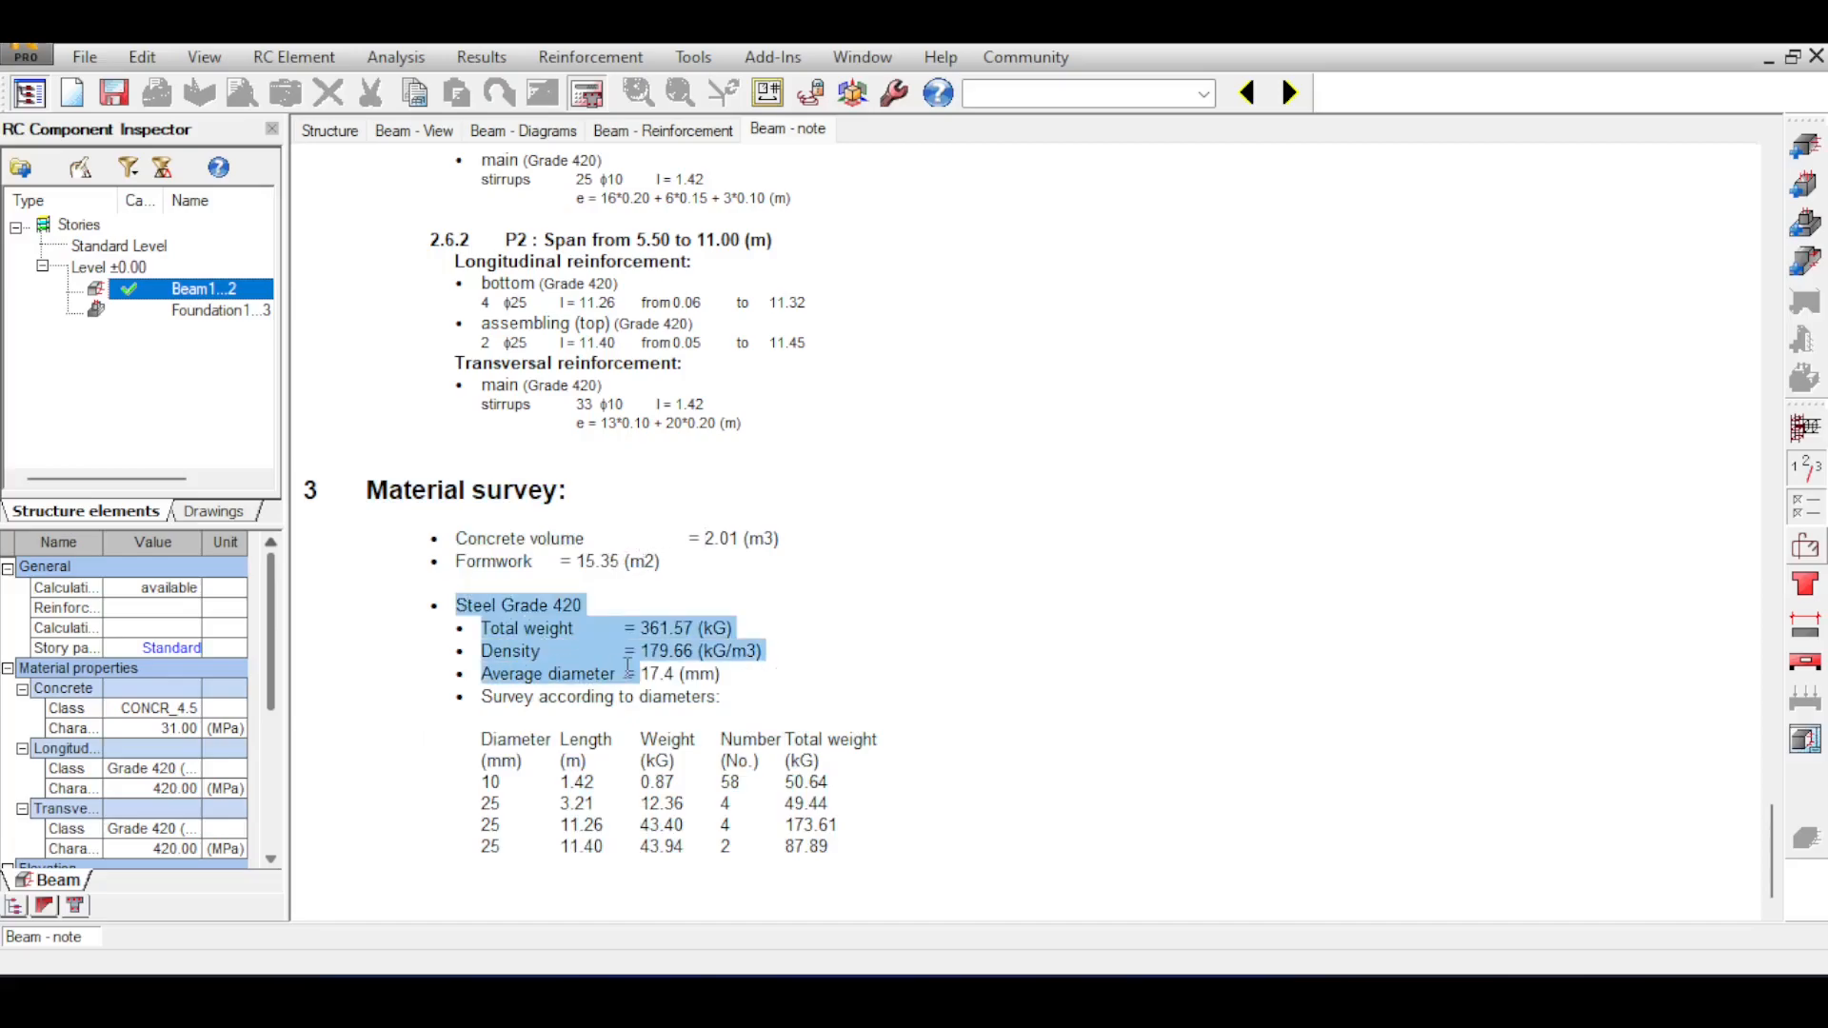
pyautogui.click(629, 669)
pyautogui.tripleClick(657, 629)
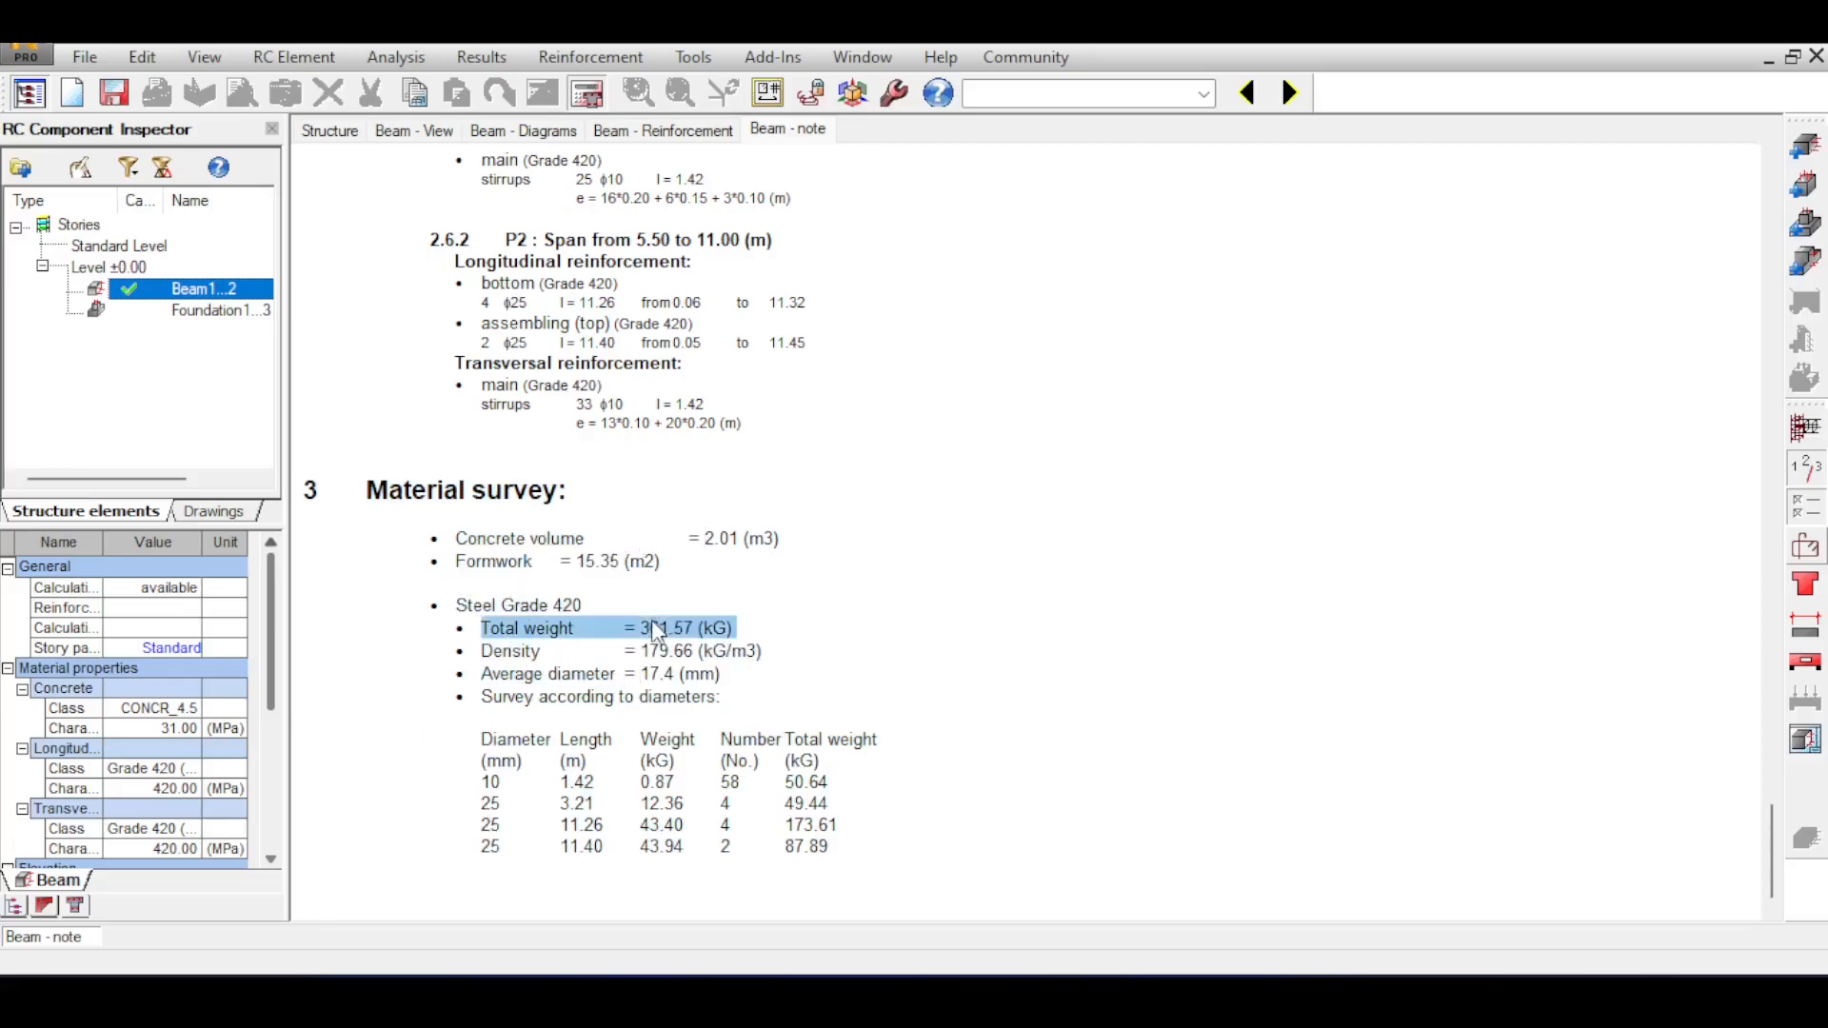
pyautogui.moveTo(479, 652); pyautogui.dragTo(802, 655)
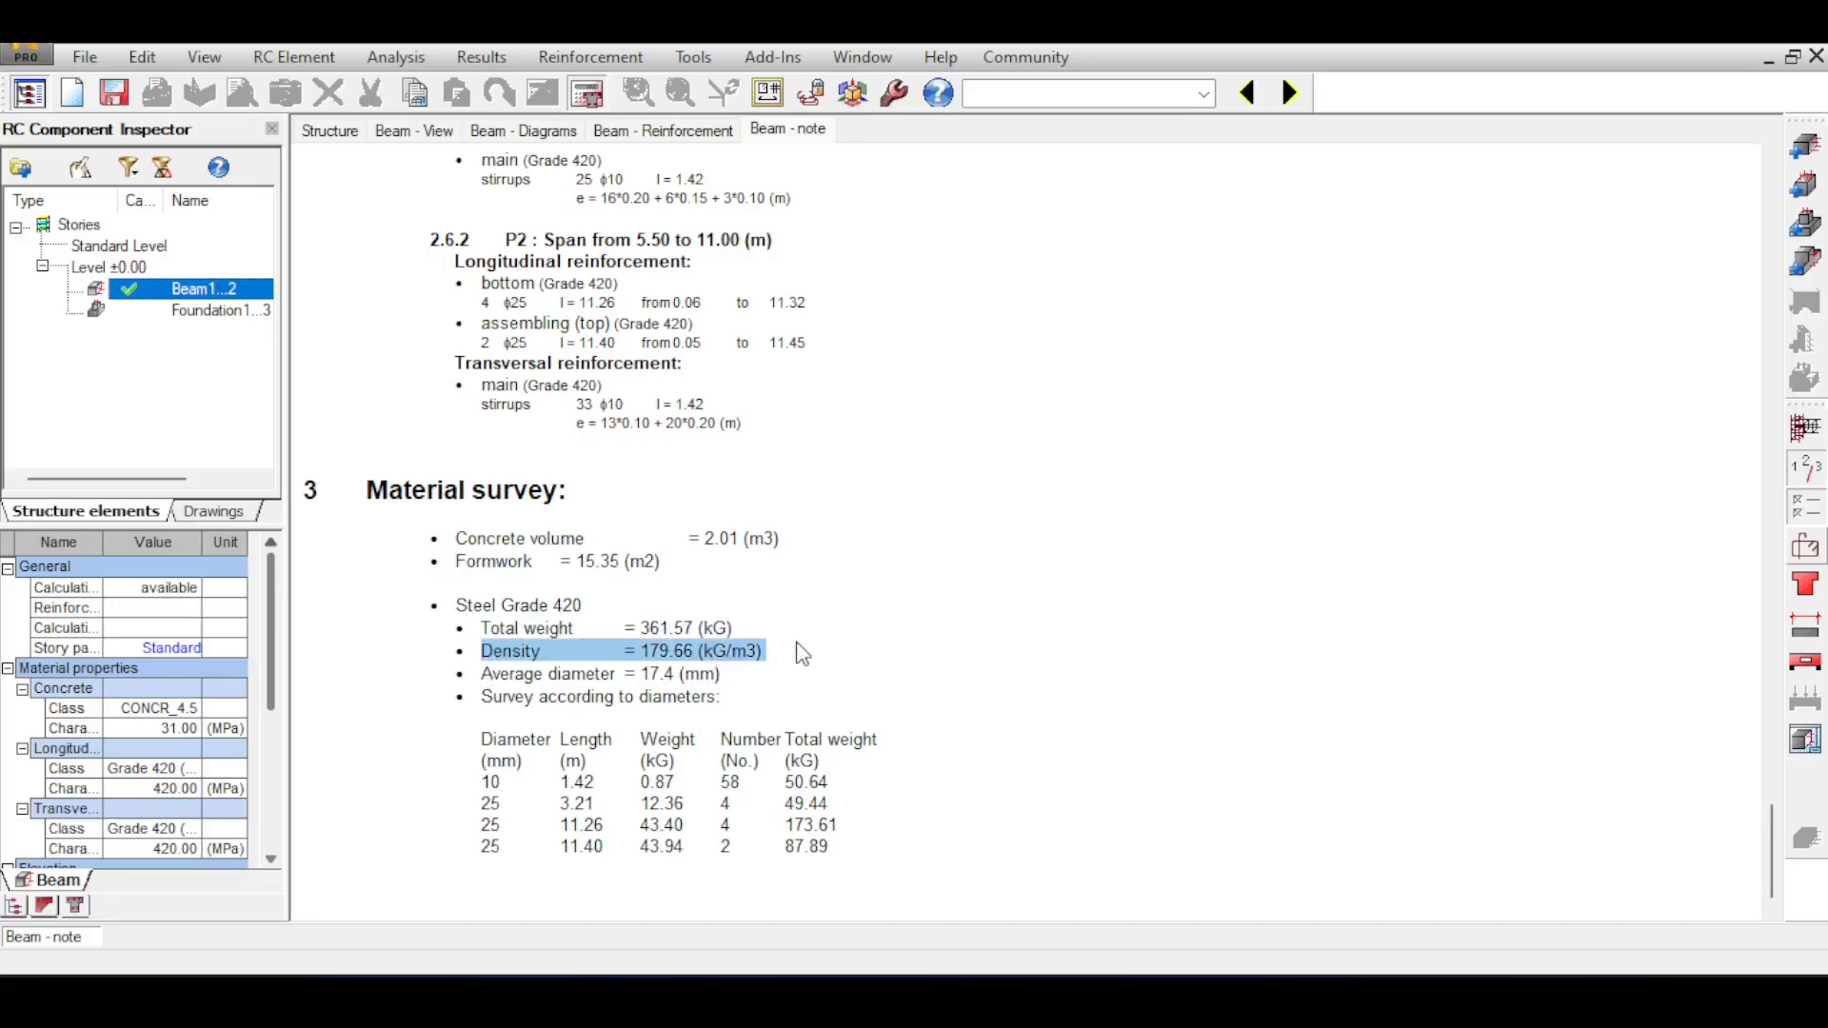
pyautogui.click(729, 640)
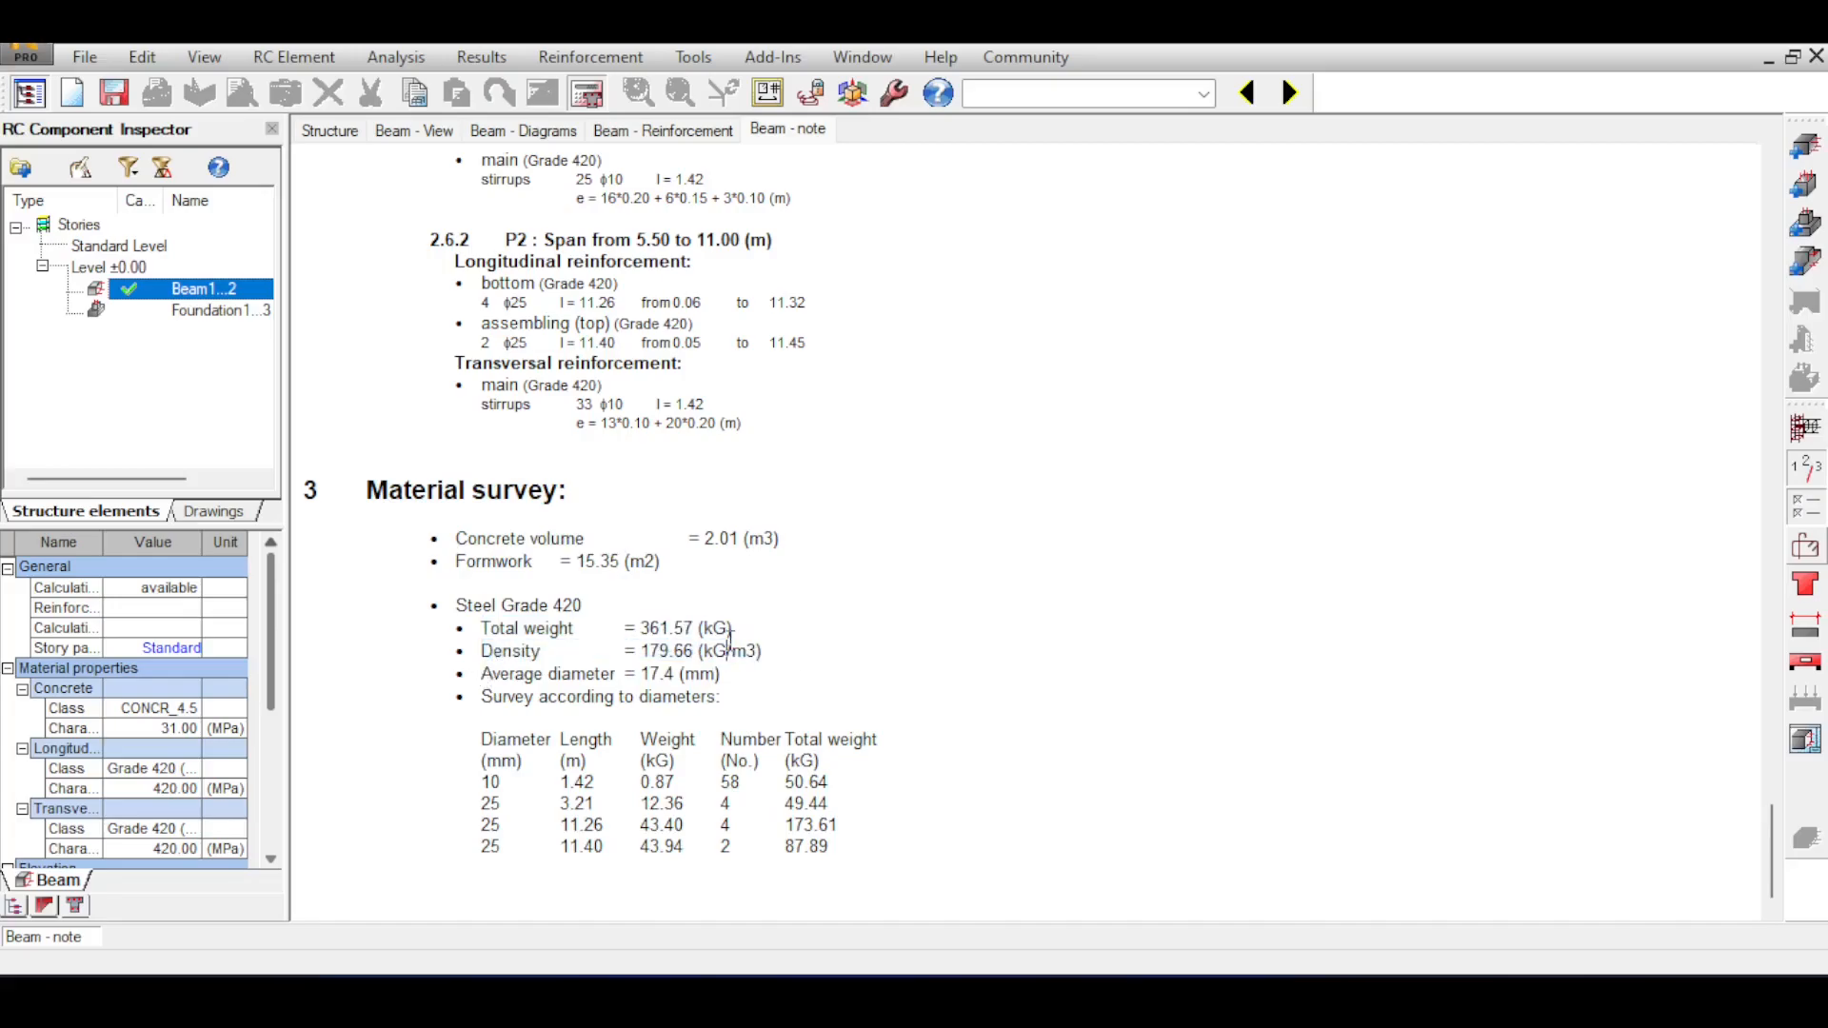
pyautogui.doubleClick(654, 655)
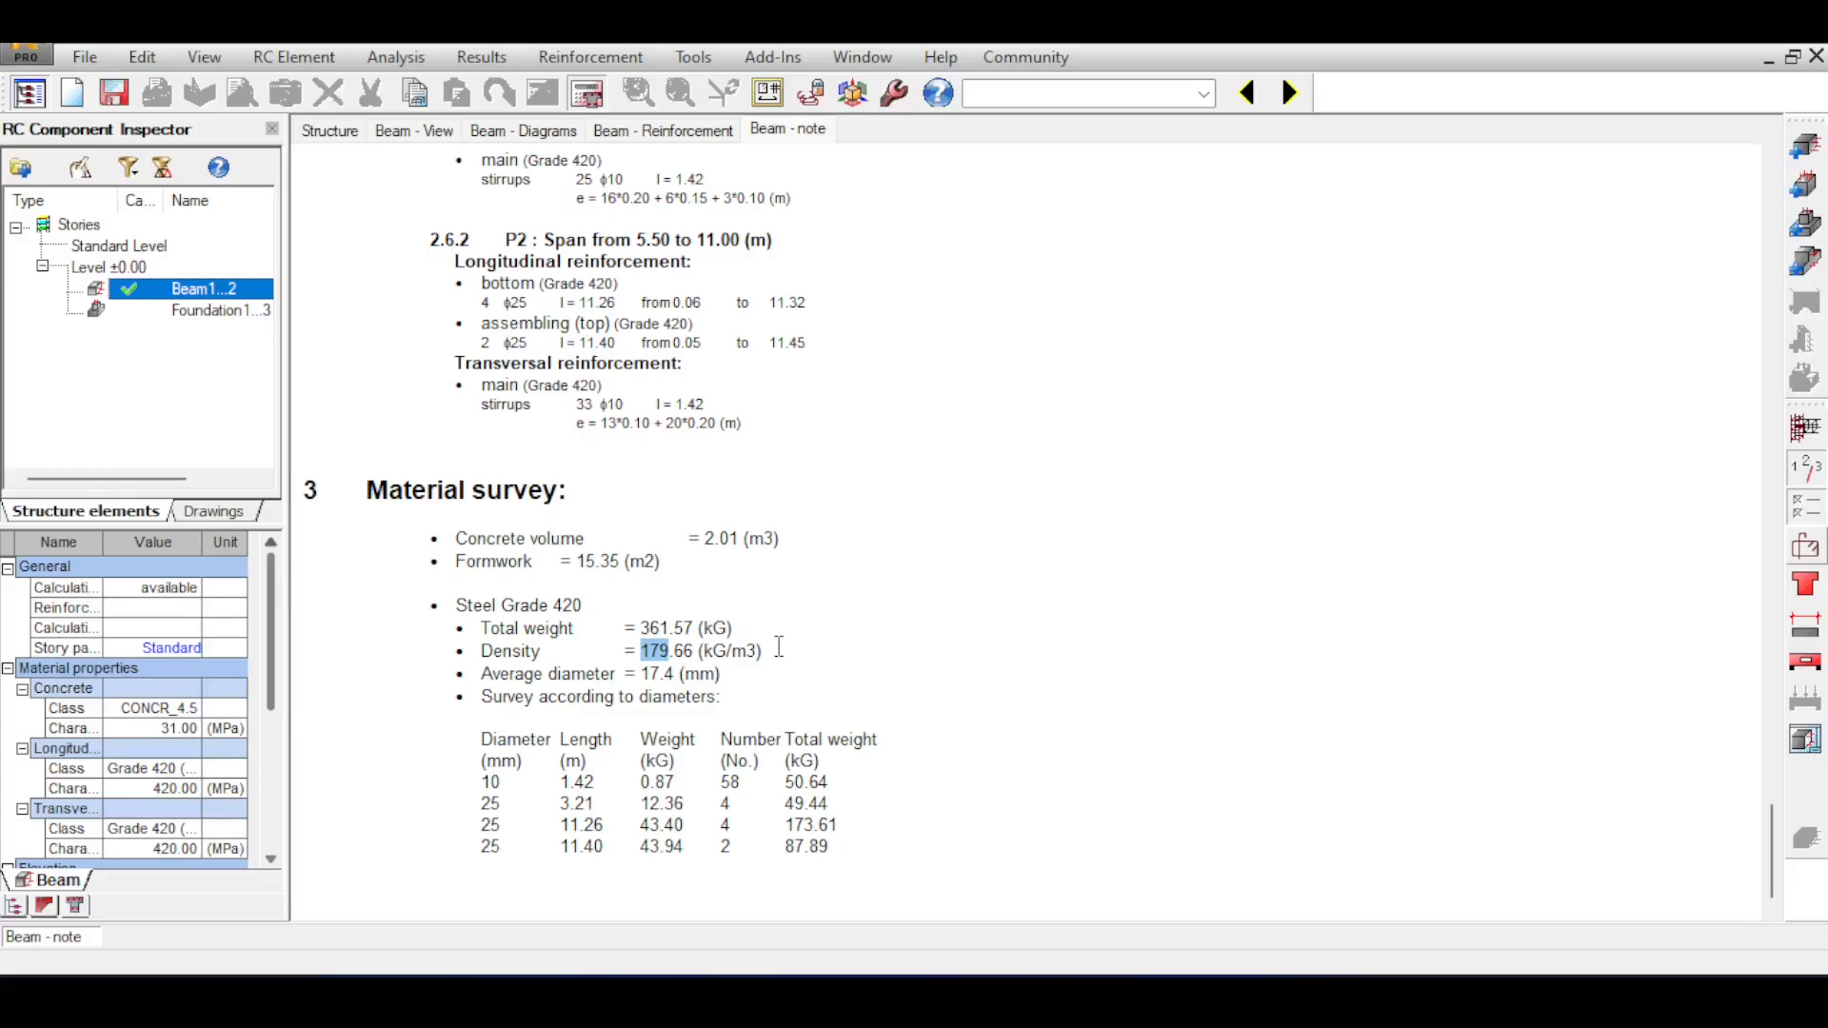
# Examine the steel density and the survey of bars by diameter, length, weight and number in the material survey.
pyautogui.click(629, 655)
pyautogui.doubleClick(667, 651)
pyautogui.click(481, 741)
pyautogui.moveTo(481, 741); pyautogui.dragTo(841, 840)
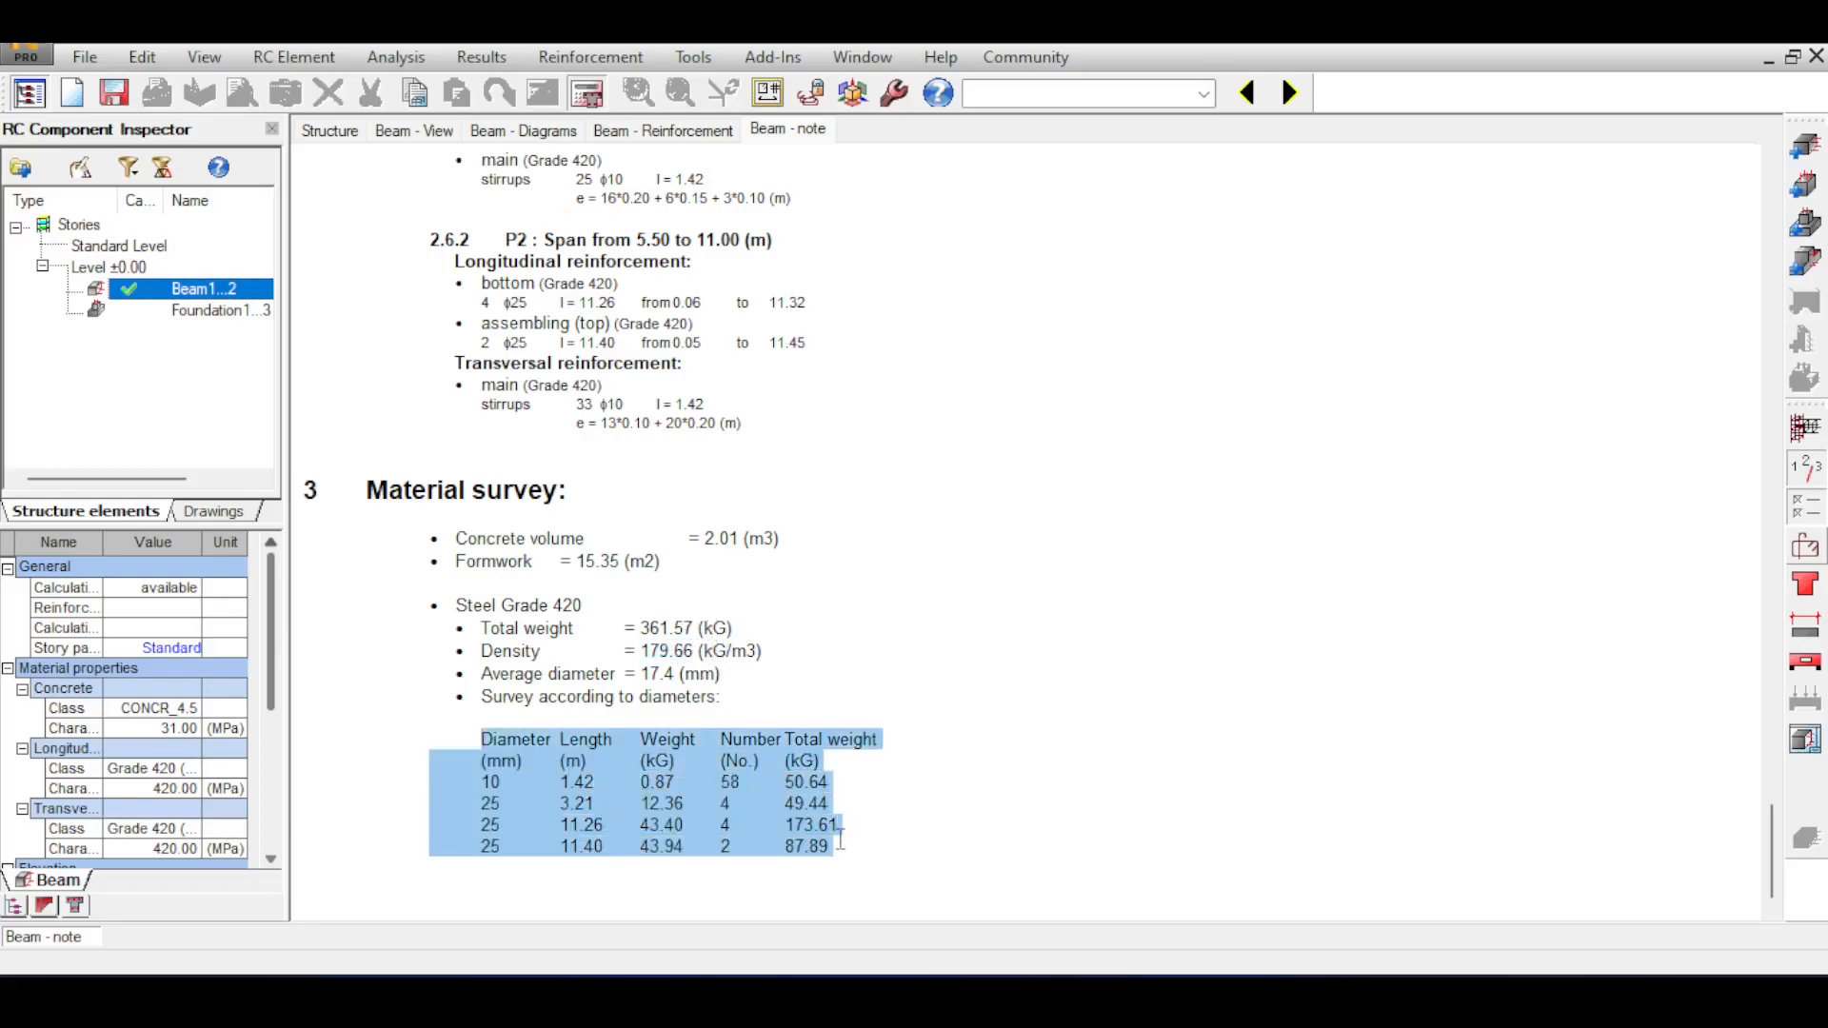
pyautogui.click(503, 792)
pyautogui.doubleClick(490, 786)
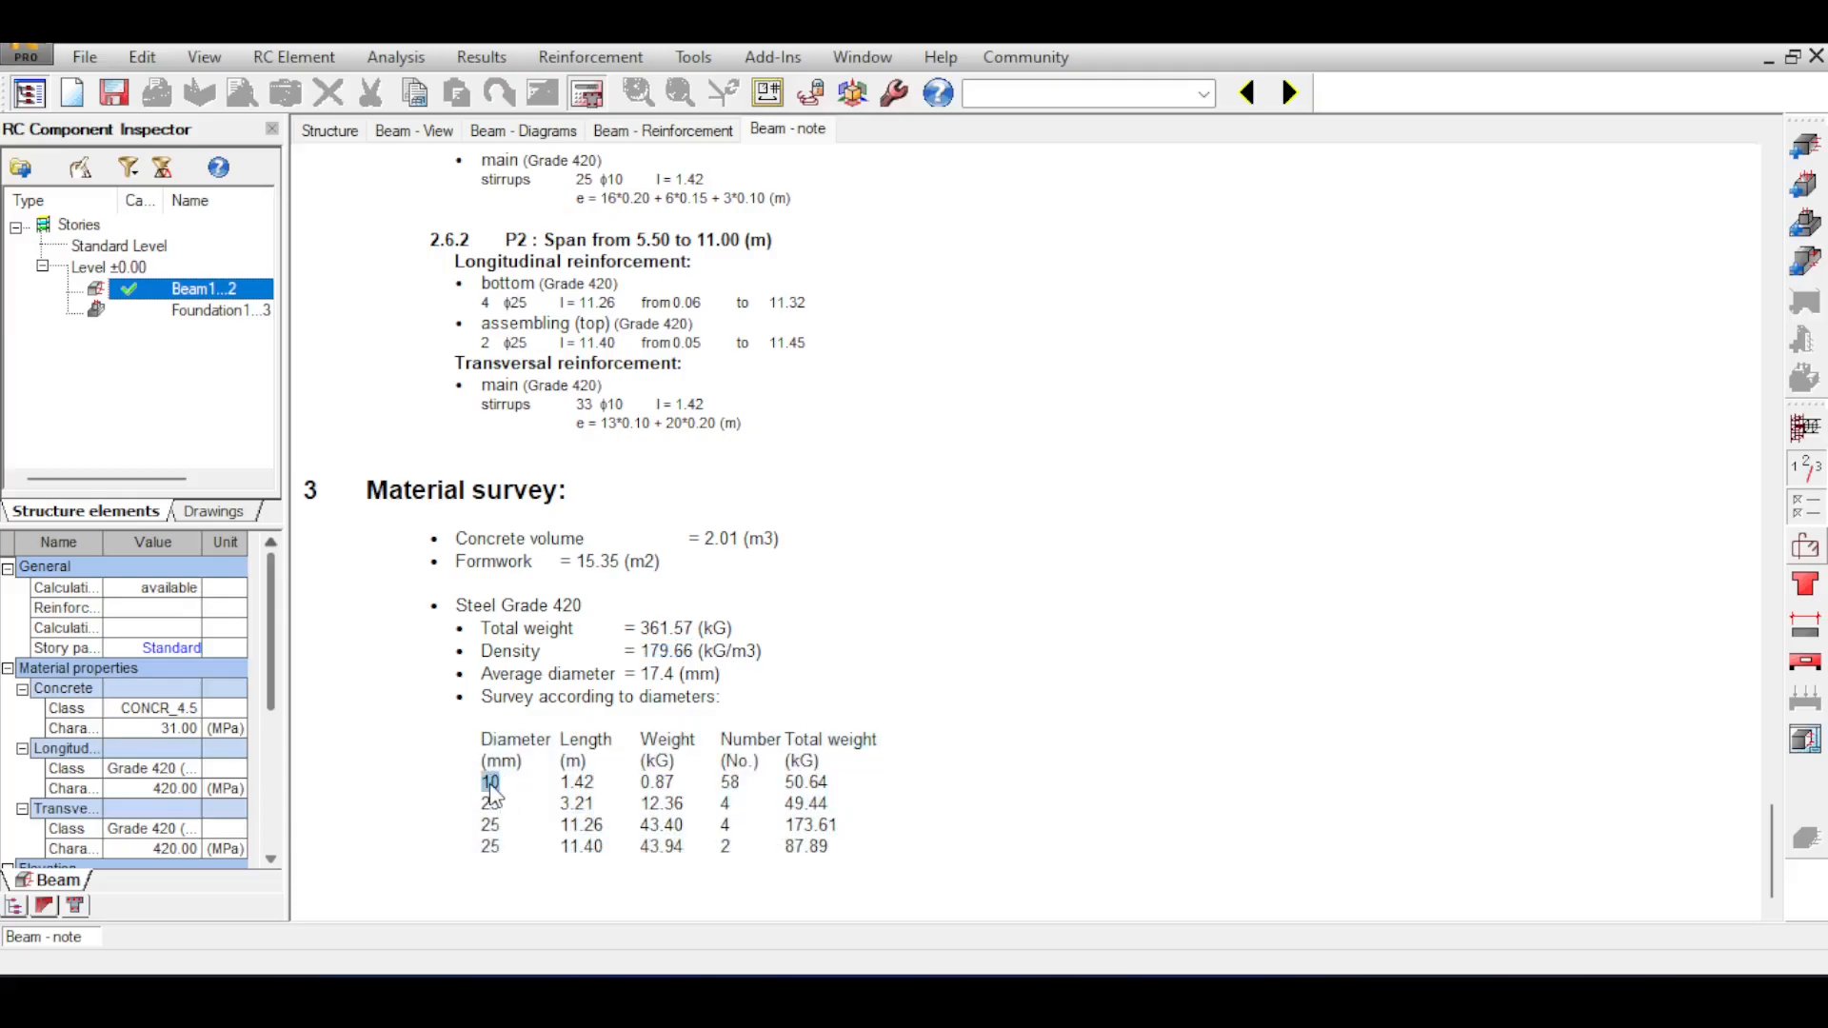
pyautogui.doubleClick(576, 783)
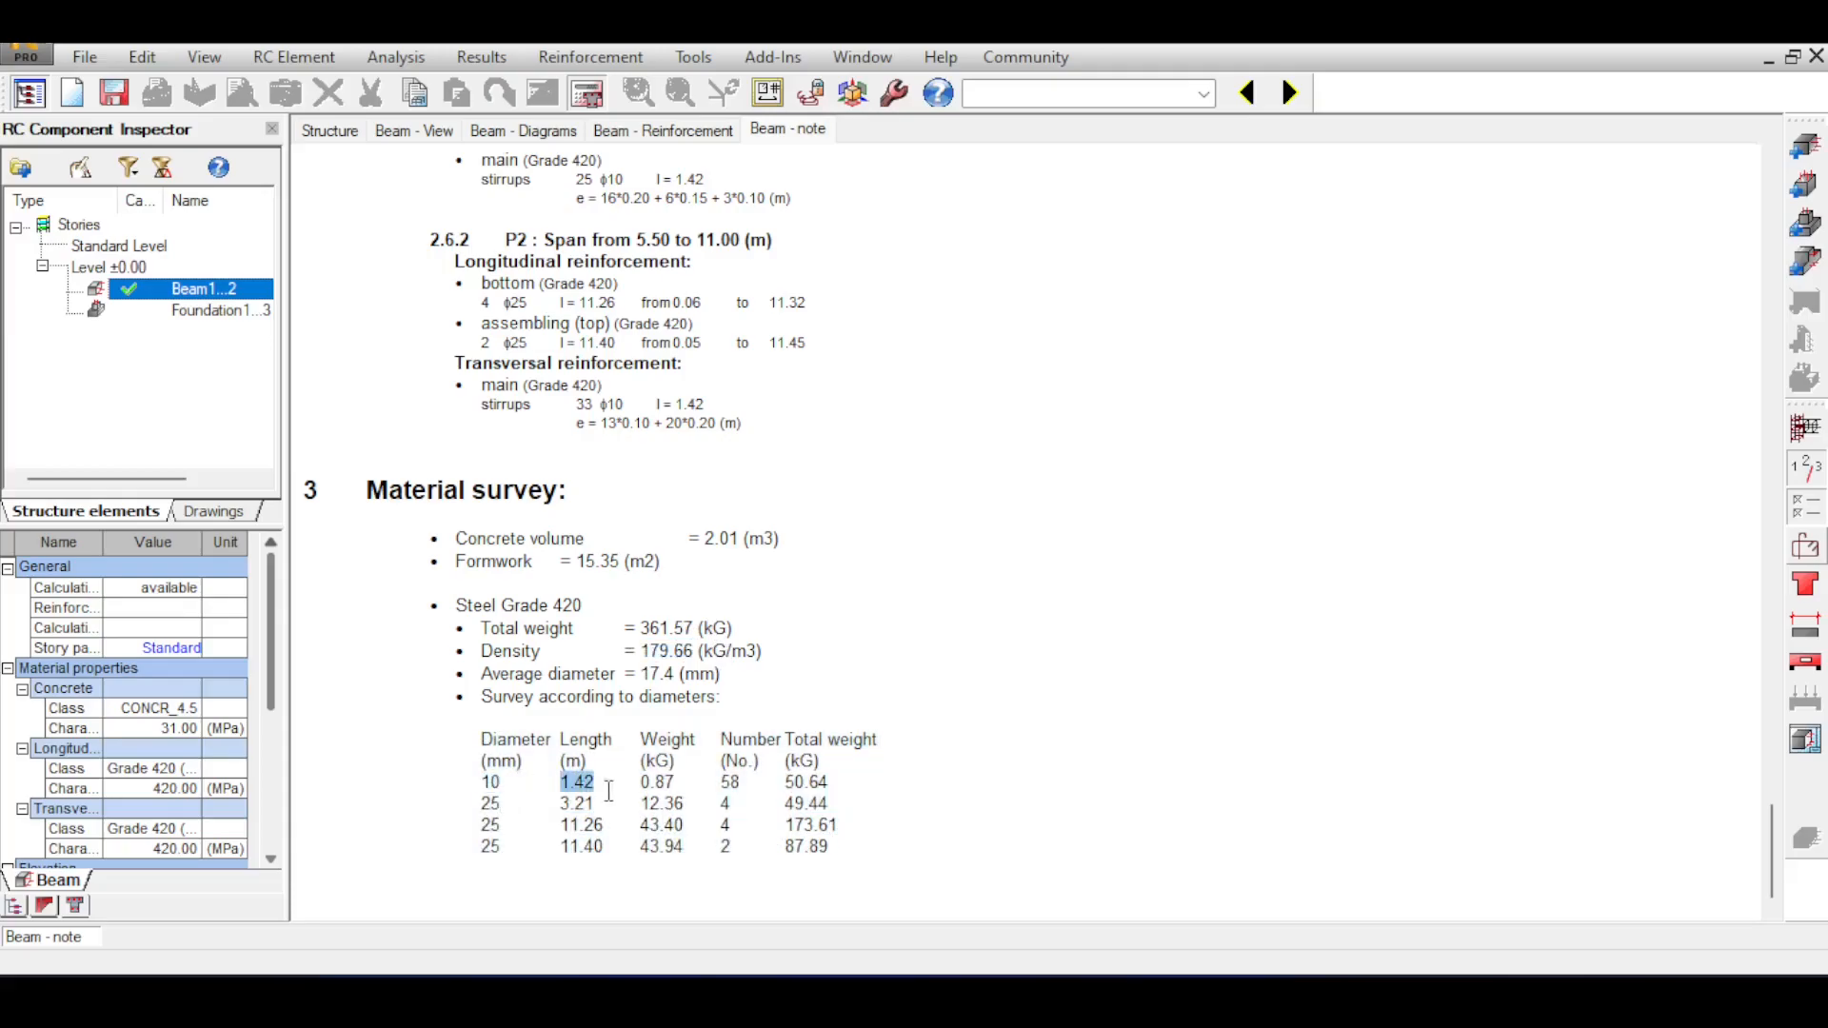
pyautogui.doubleClick(730, 782)
pyautogui.click(491, 784)
pyautogui.click(638, 696)
pyautogui.moveTo(467, 782); pyautogui.dragTo(862, 848)
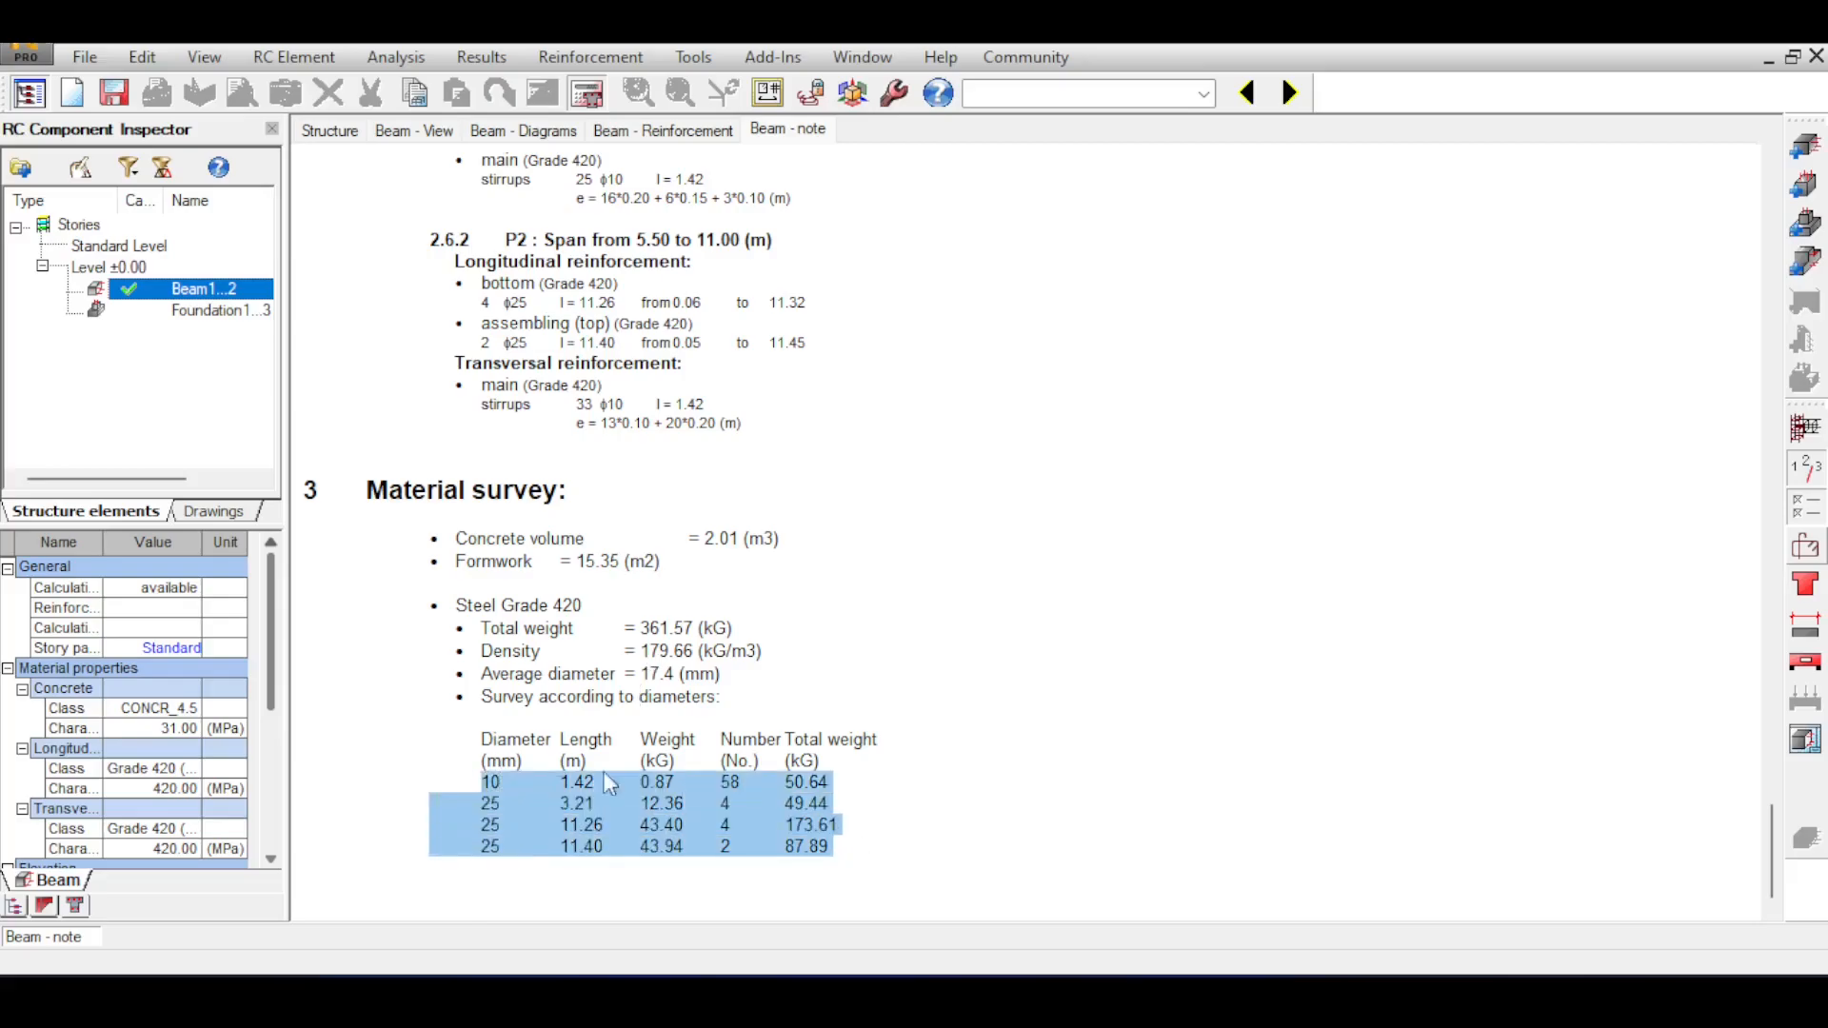
pyautogui.click(557, 758)
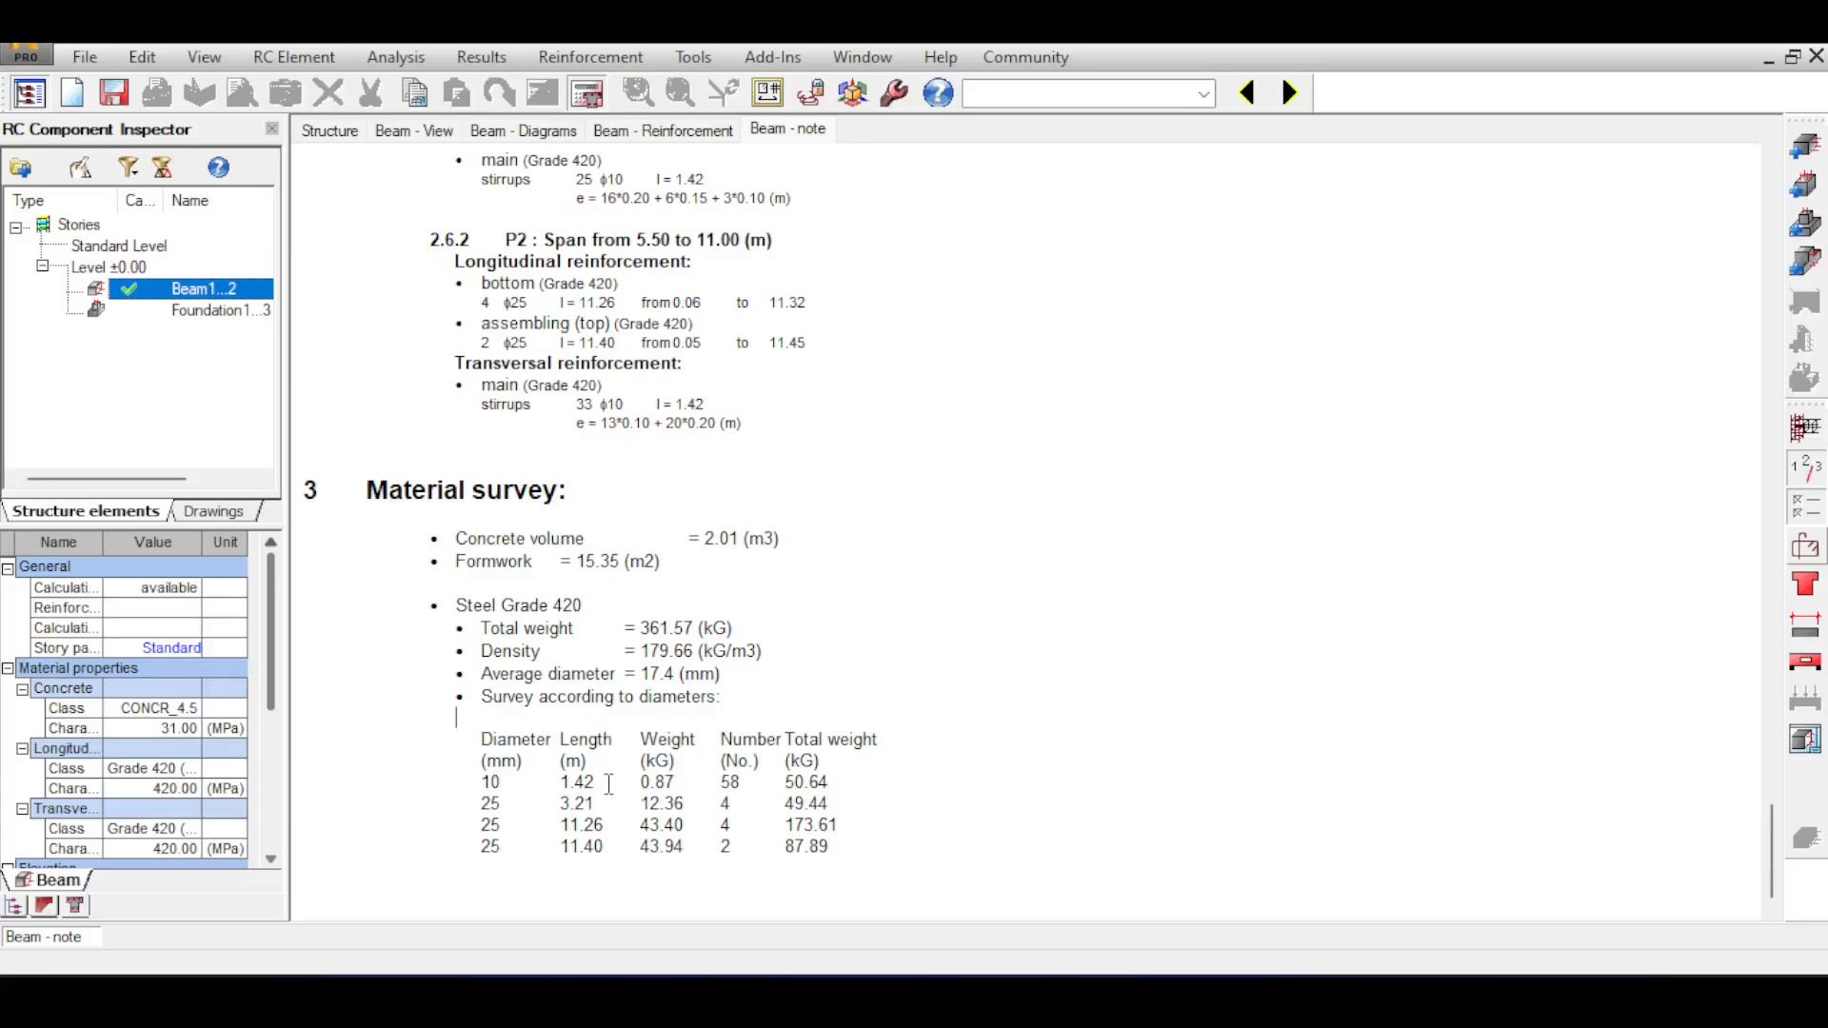
# Examine the bar lengths listed for each diameter in the material survey table.
pyautogui.moveTo(575, 782); pyautogui.dragTo(589, 781)
pyautogui.doubleClick(574, 783)
pyautogui.moveTo(561, 782); pyautogui.dragTo(624, 862)
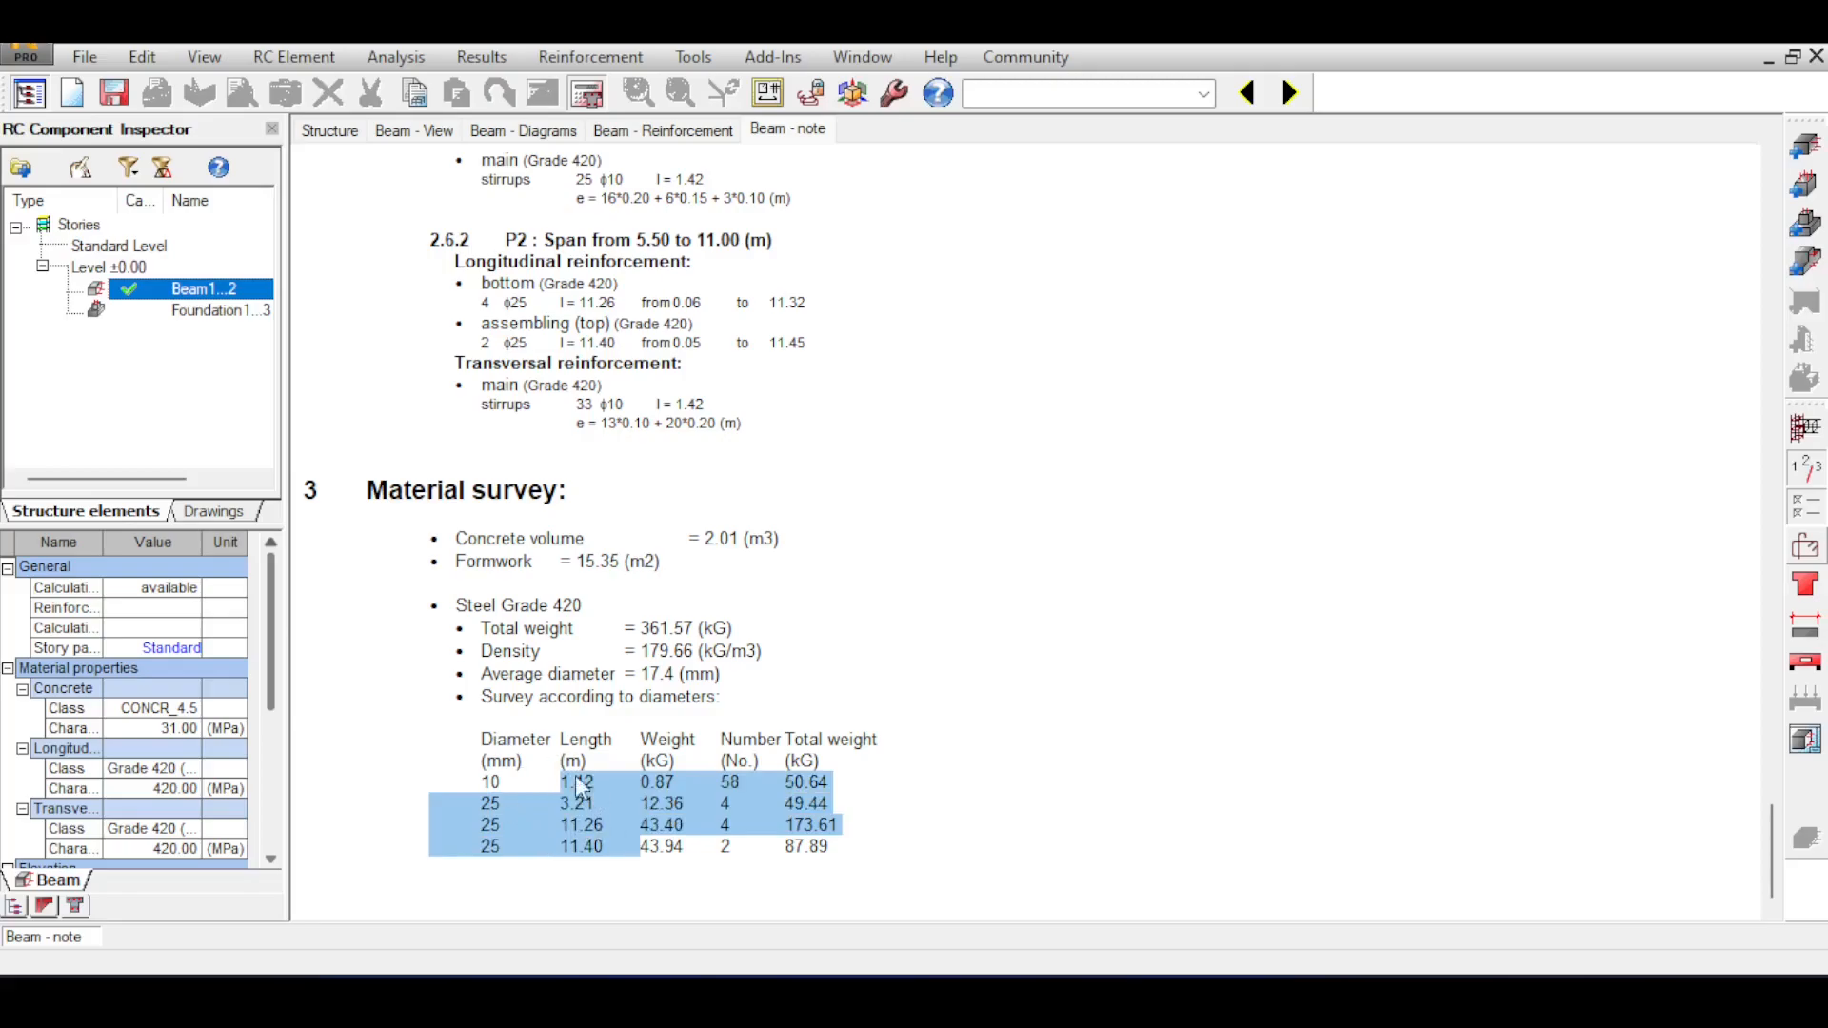
pyautogui.click(540, 783)
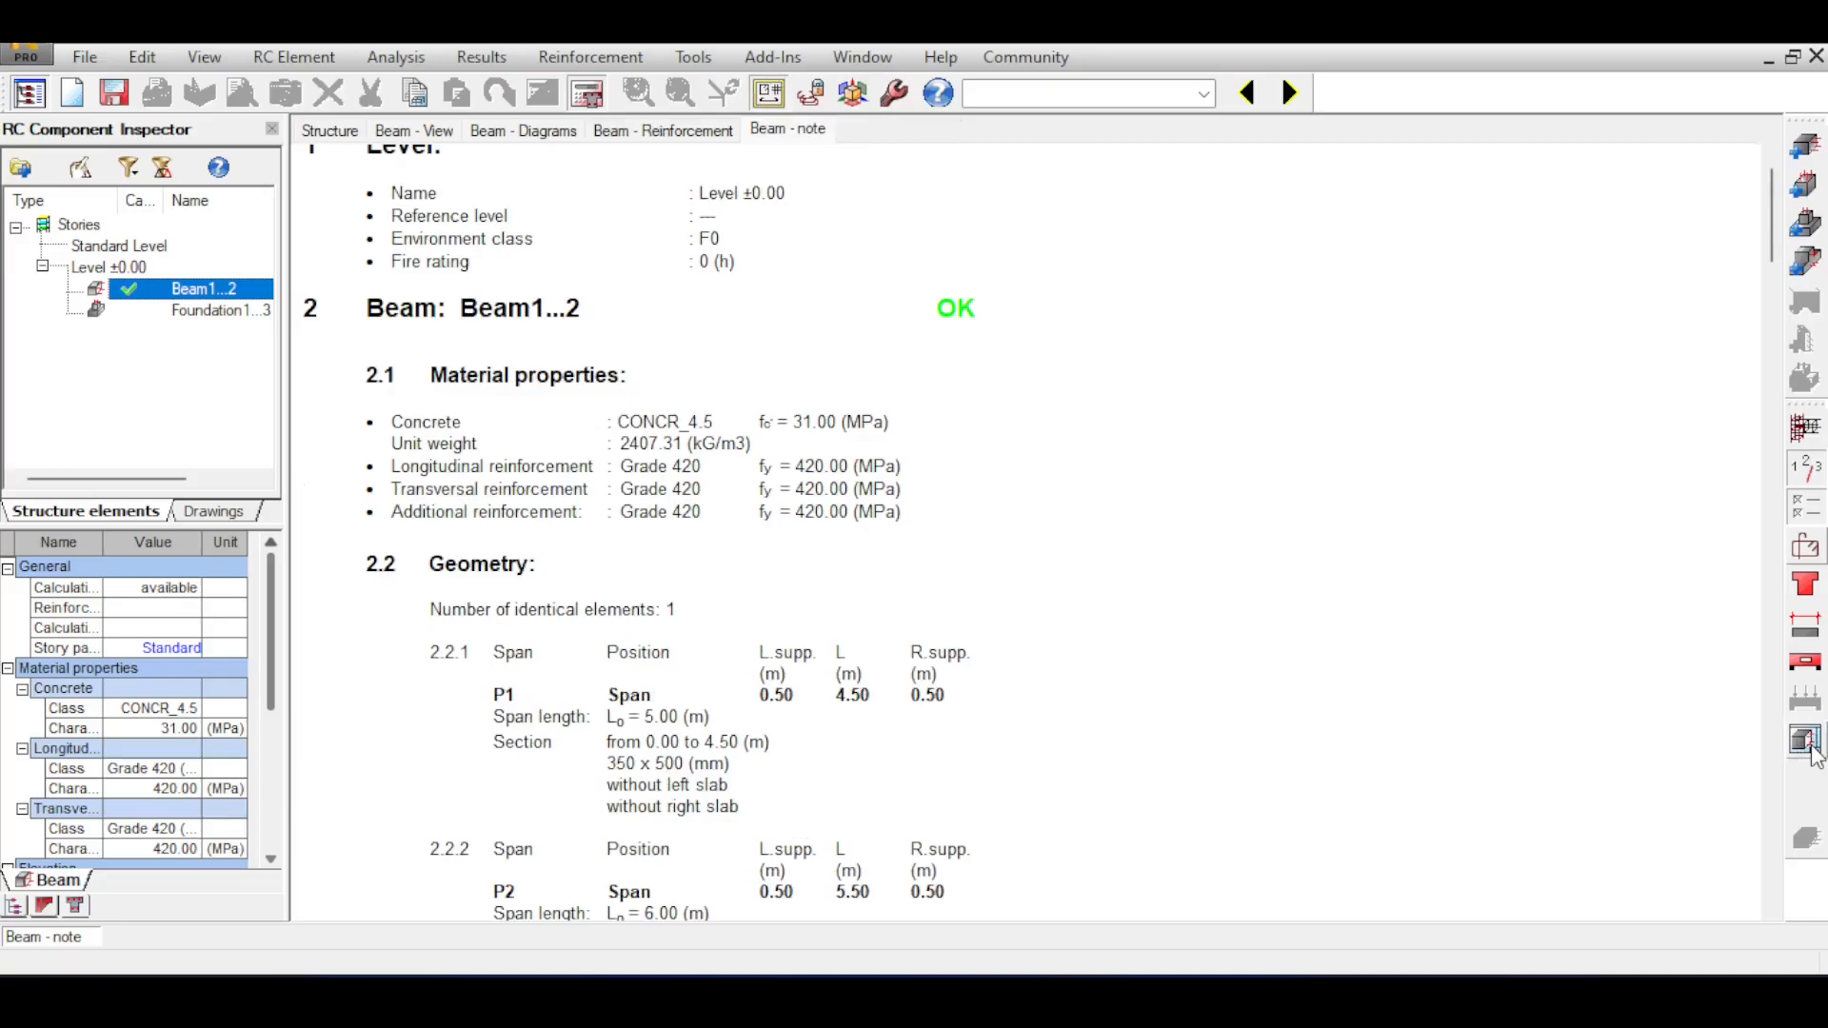
# Generate the final drawings of the beam and look through both drawing sheets.
pyautogui.click(1806, 741)
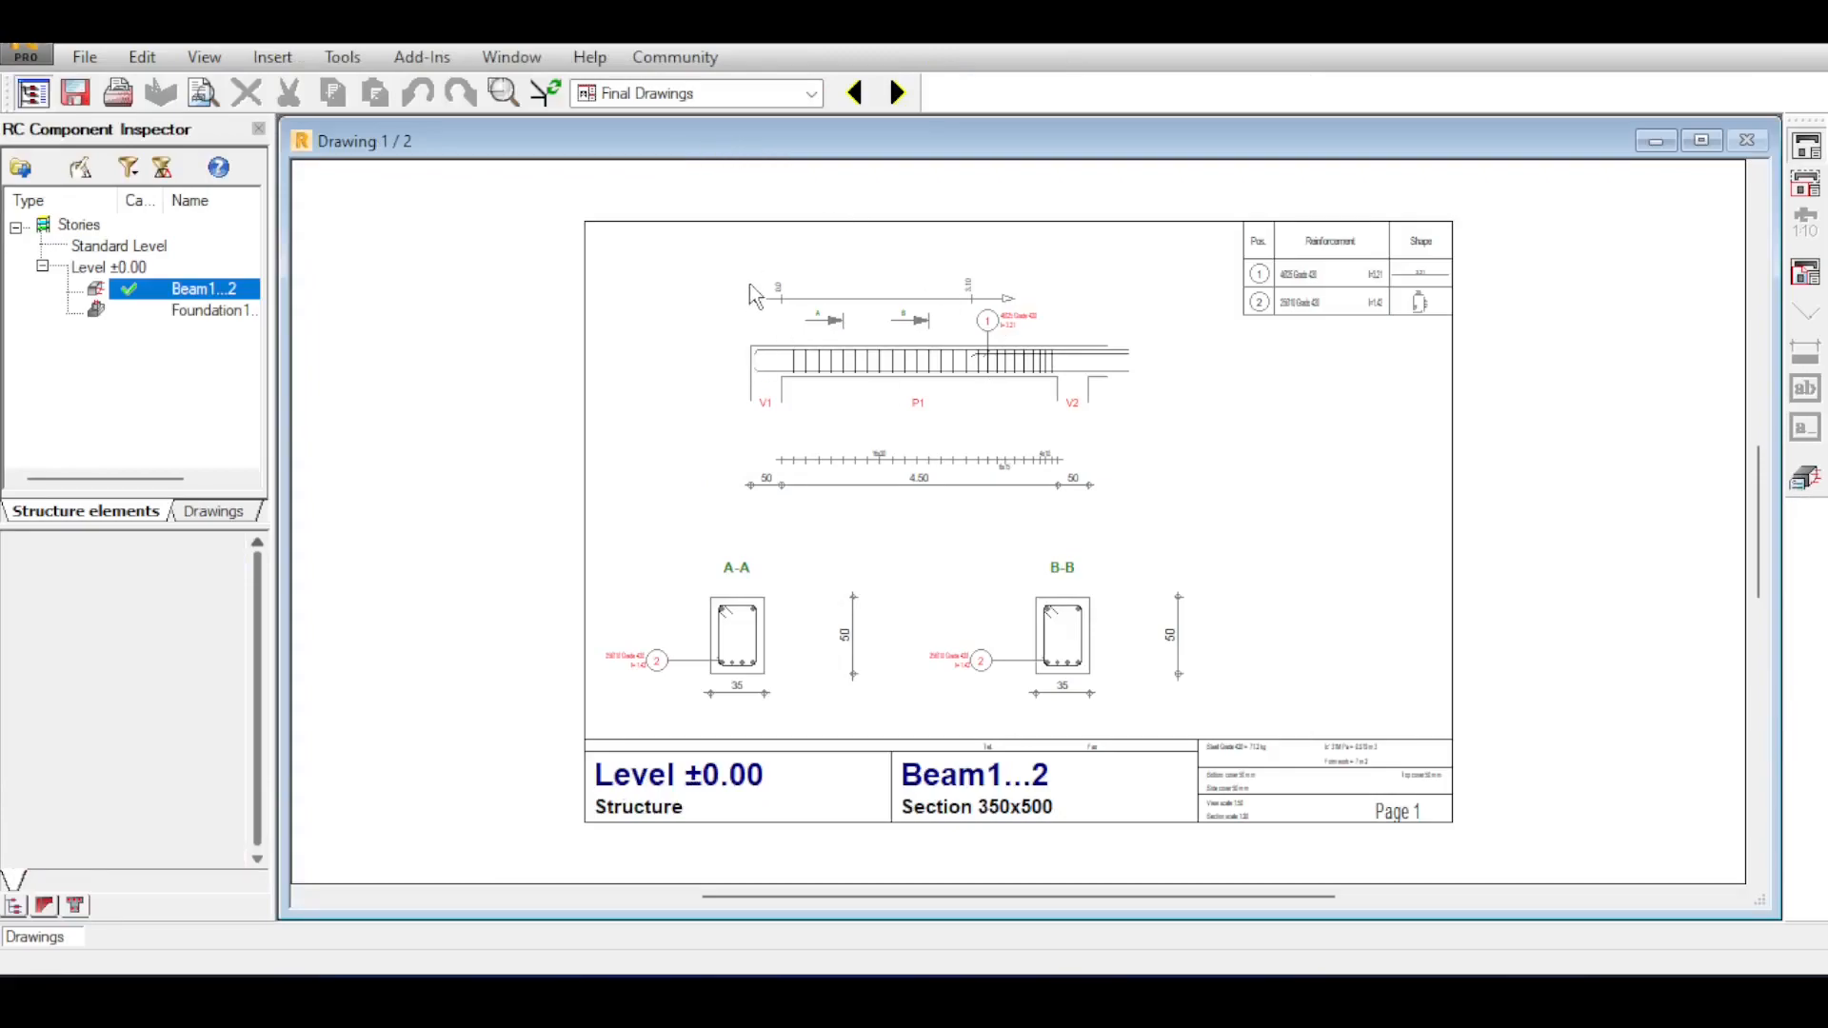
pyautogui.click(895, 88)
pyautogui.click(856, 92)
pyautogui.click(897, 93)
pyautogui.click(856, 92)
pyautogui.click(897, 93)
pyautogui.click(856, 92)
pyautogui.click(897, 93)
pyautogui.click(856, 94)
pyautogui.click(897, 92)
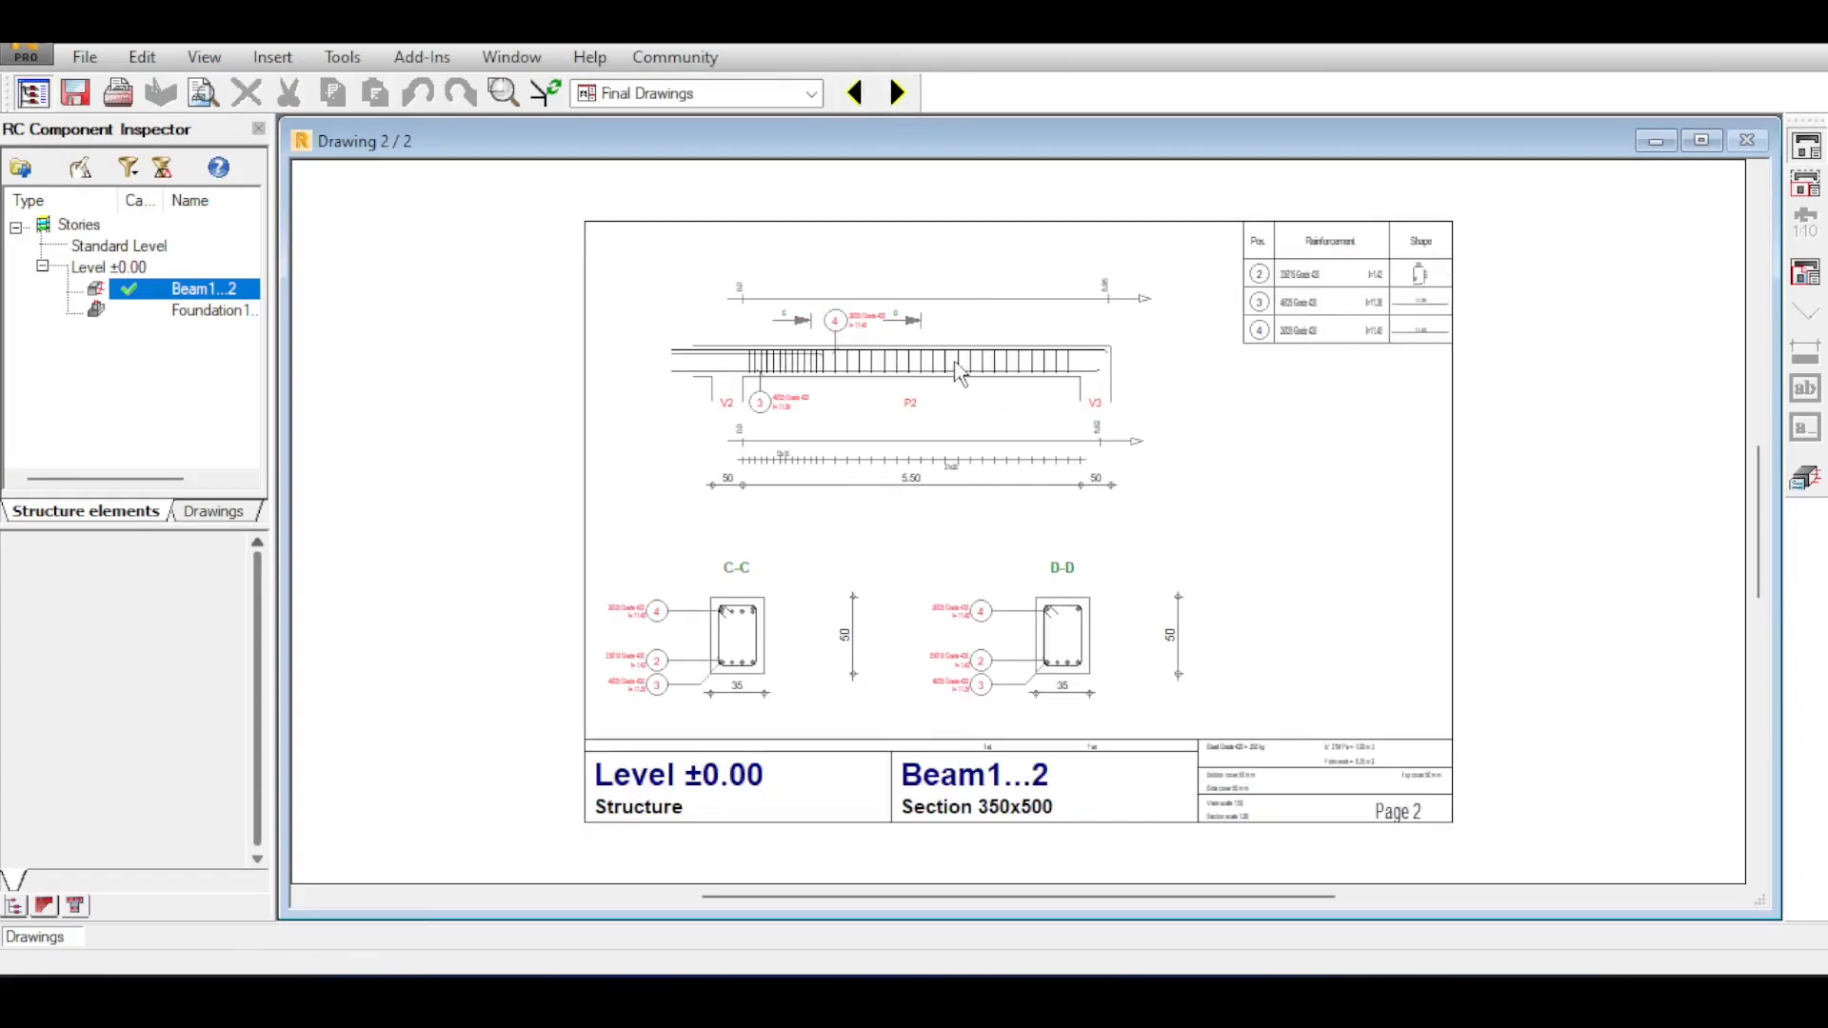
pyautogui.click(107, 59)
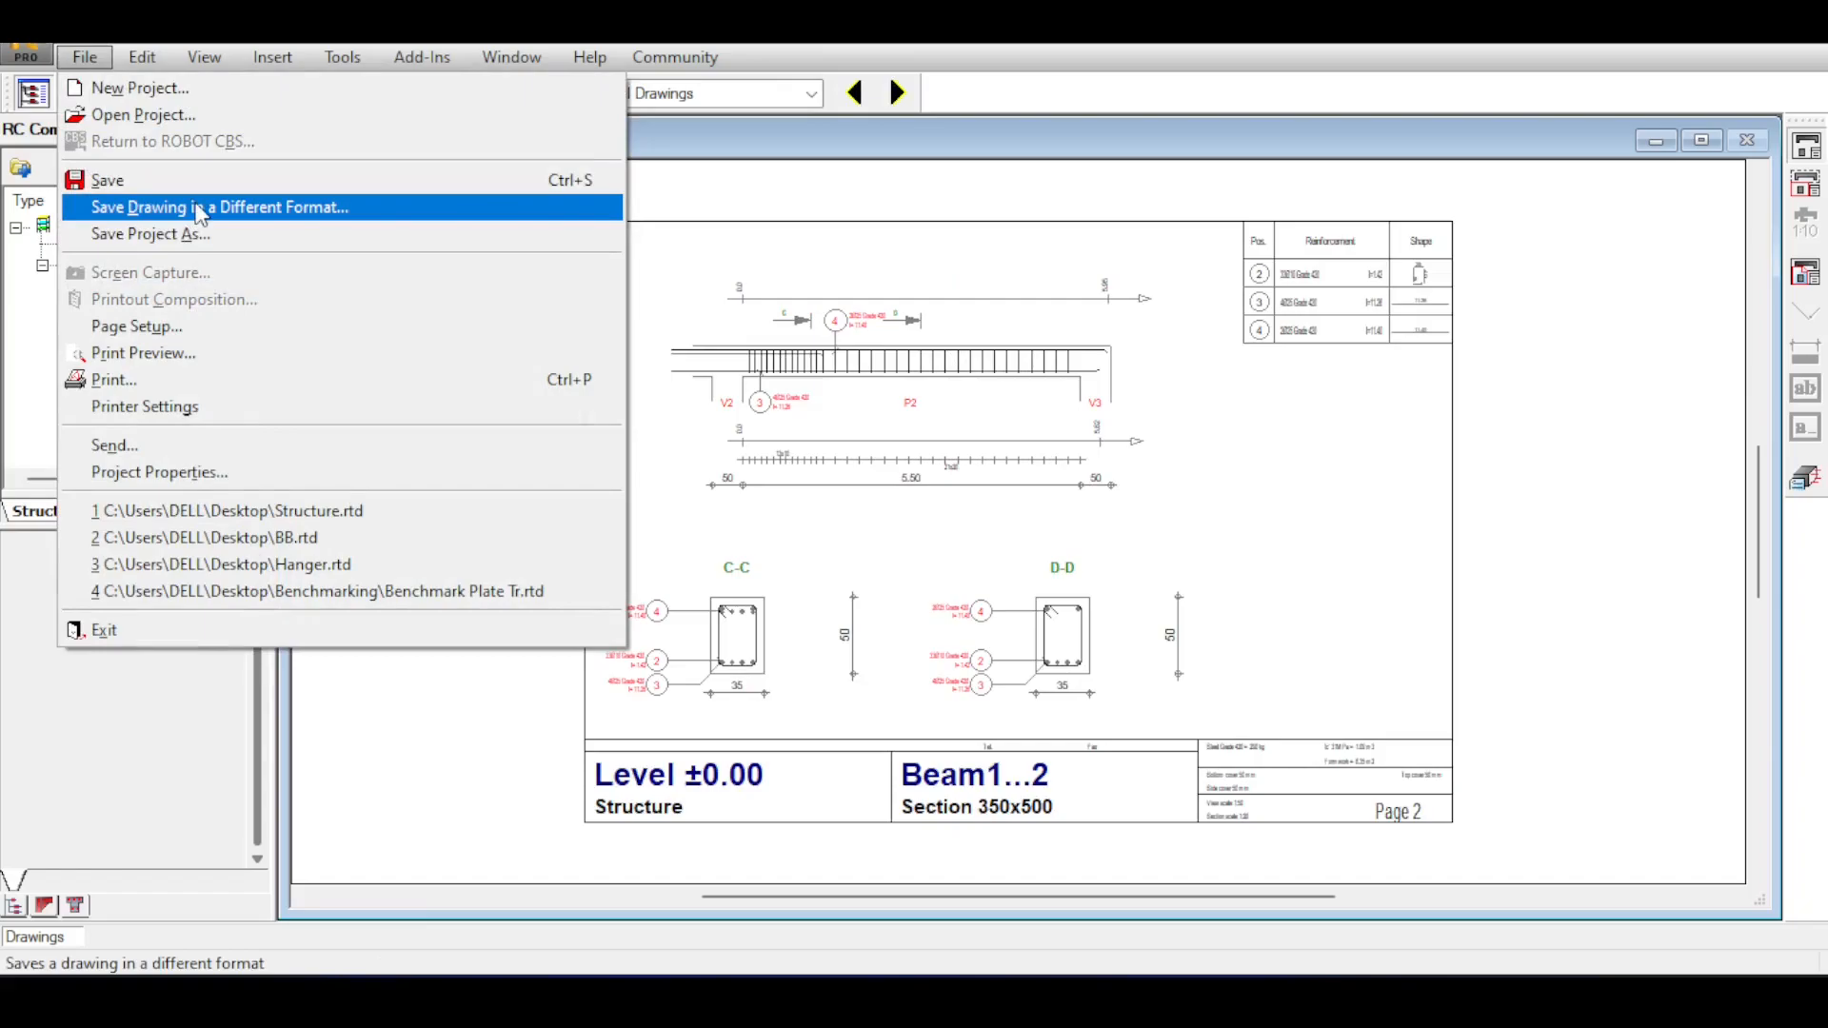
pyautogui.click(1331, 314)
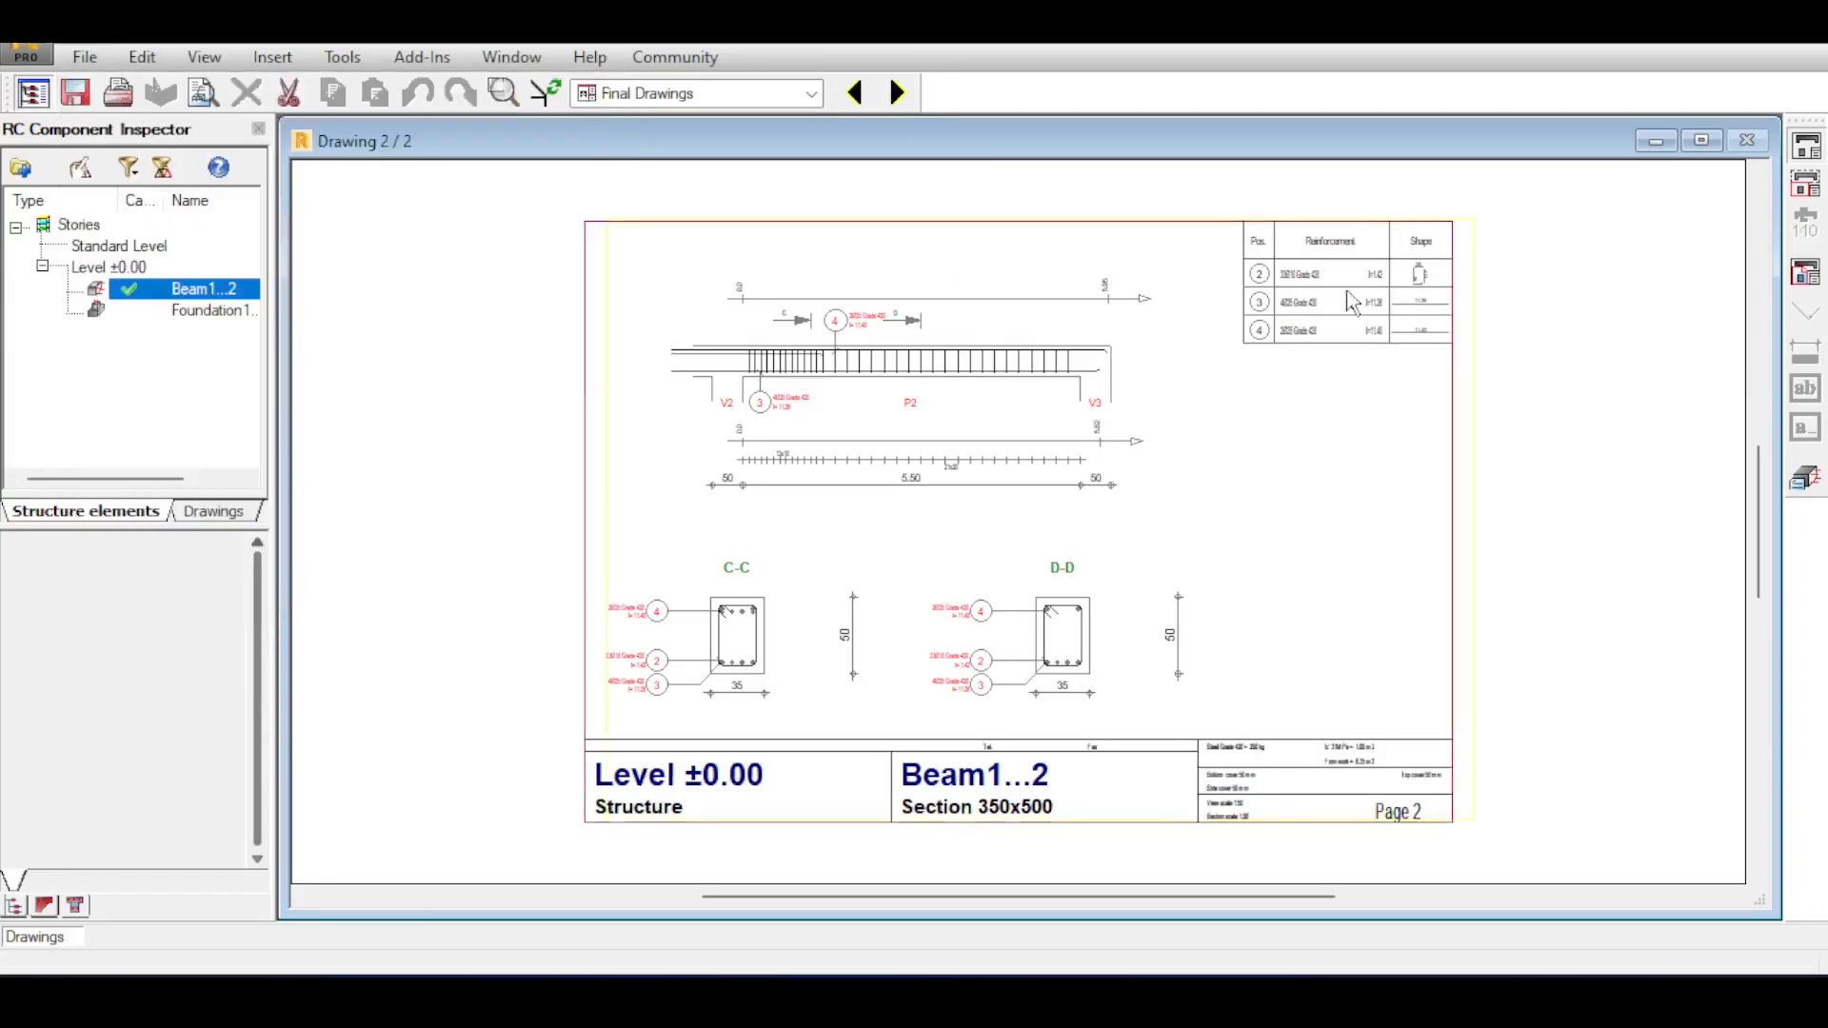
# Examine the reinforcement table on drawing sheet 2, including bar positions, diameters, lengths and shapes.
pyautogui.scroll(5, 1336, 324)
pyautogui.scroll(-5, 1333, 324)
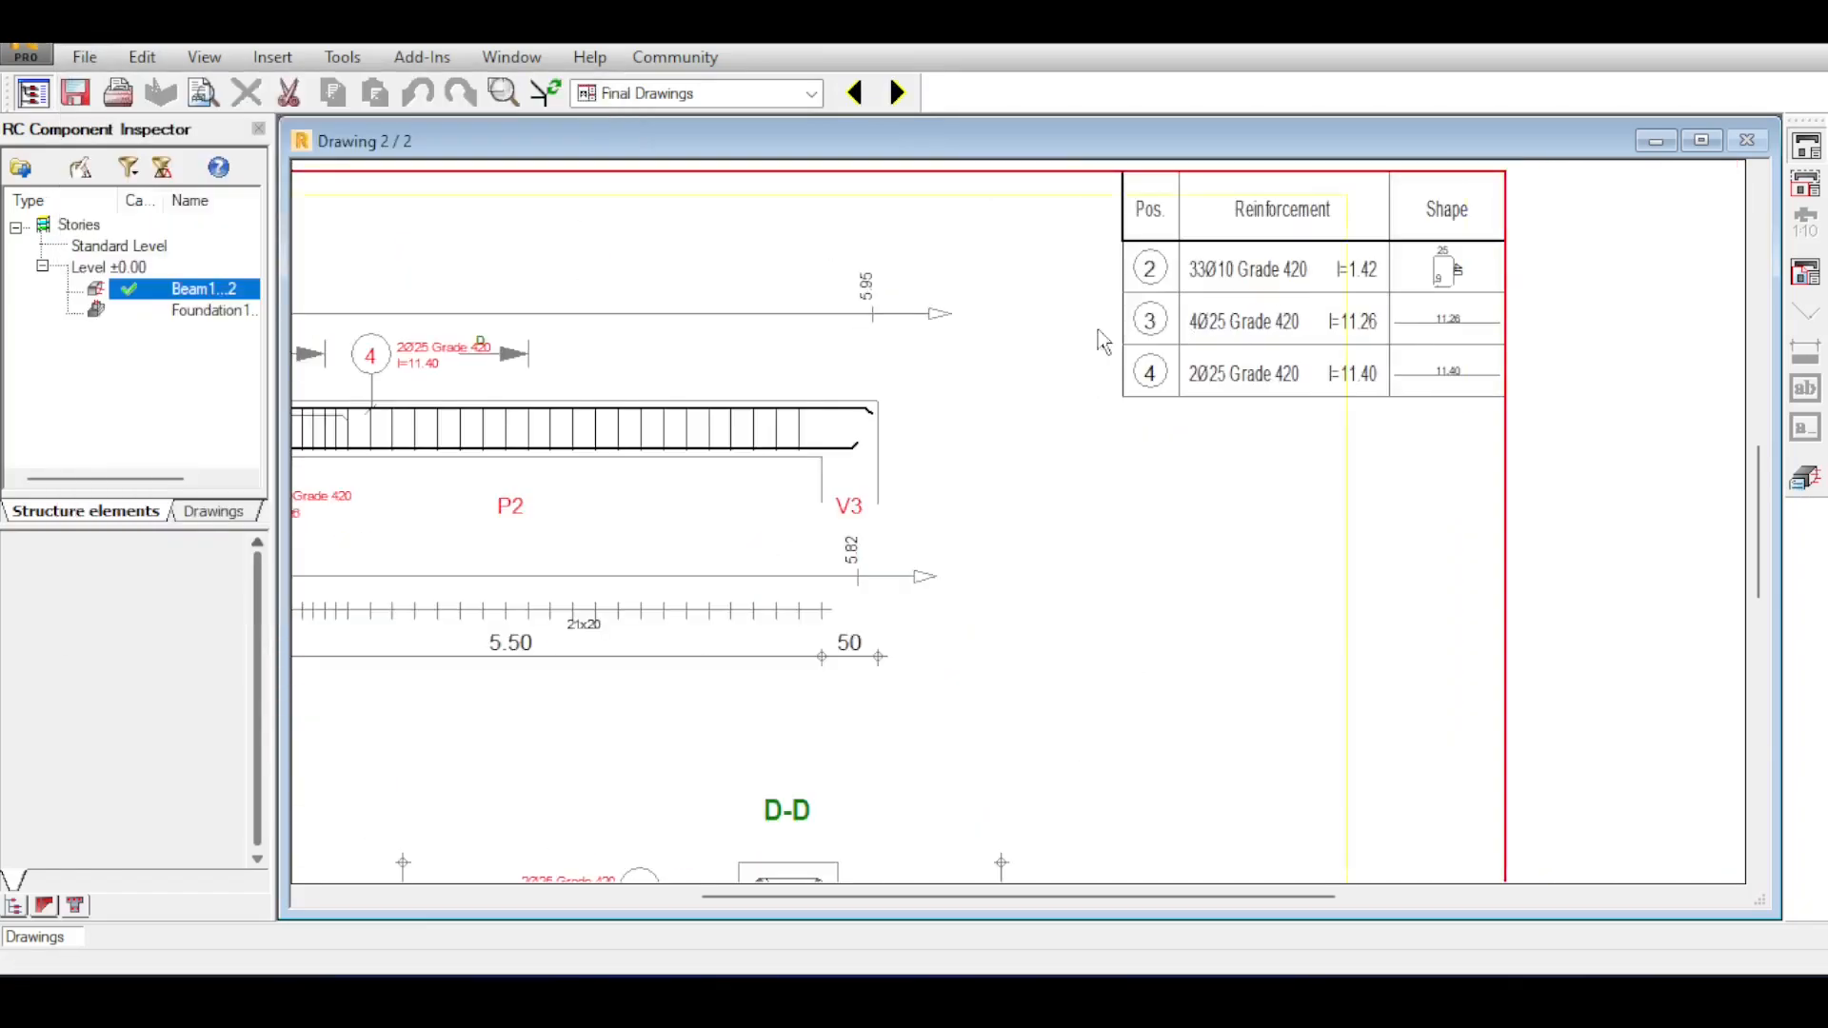
pyautogui.scroll(3, 1328, 238)
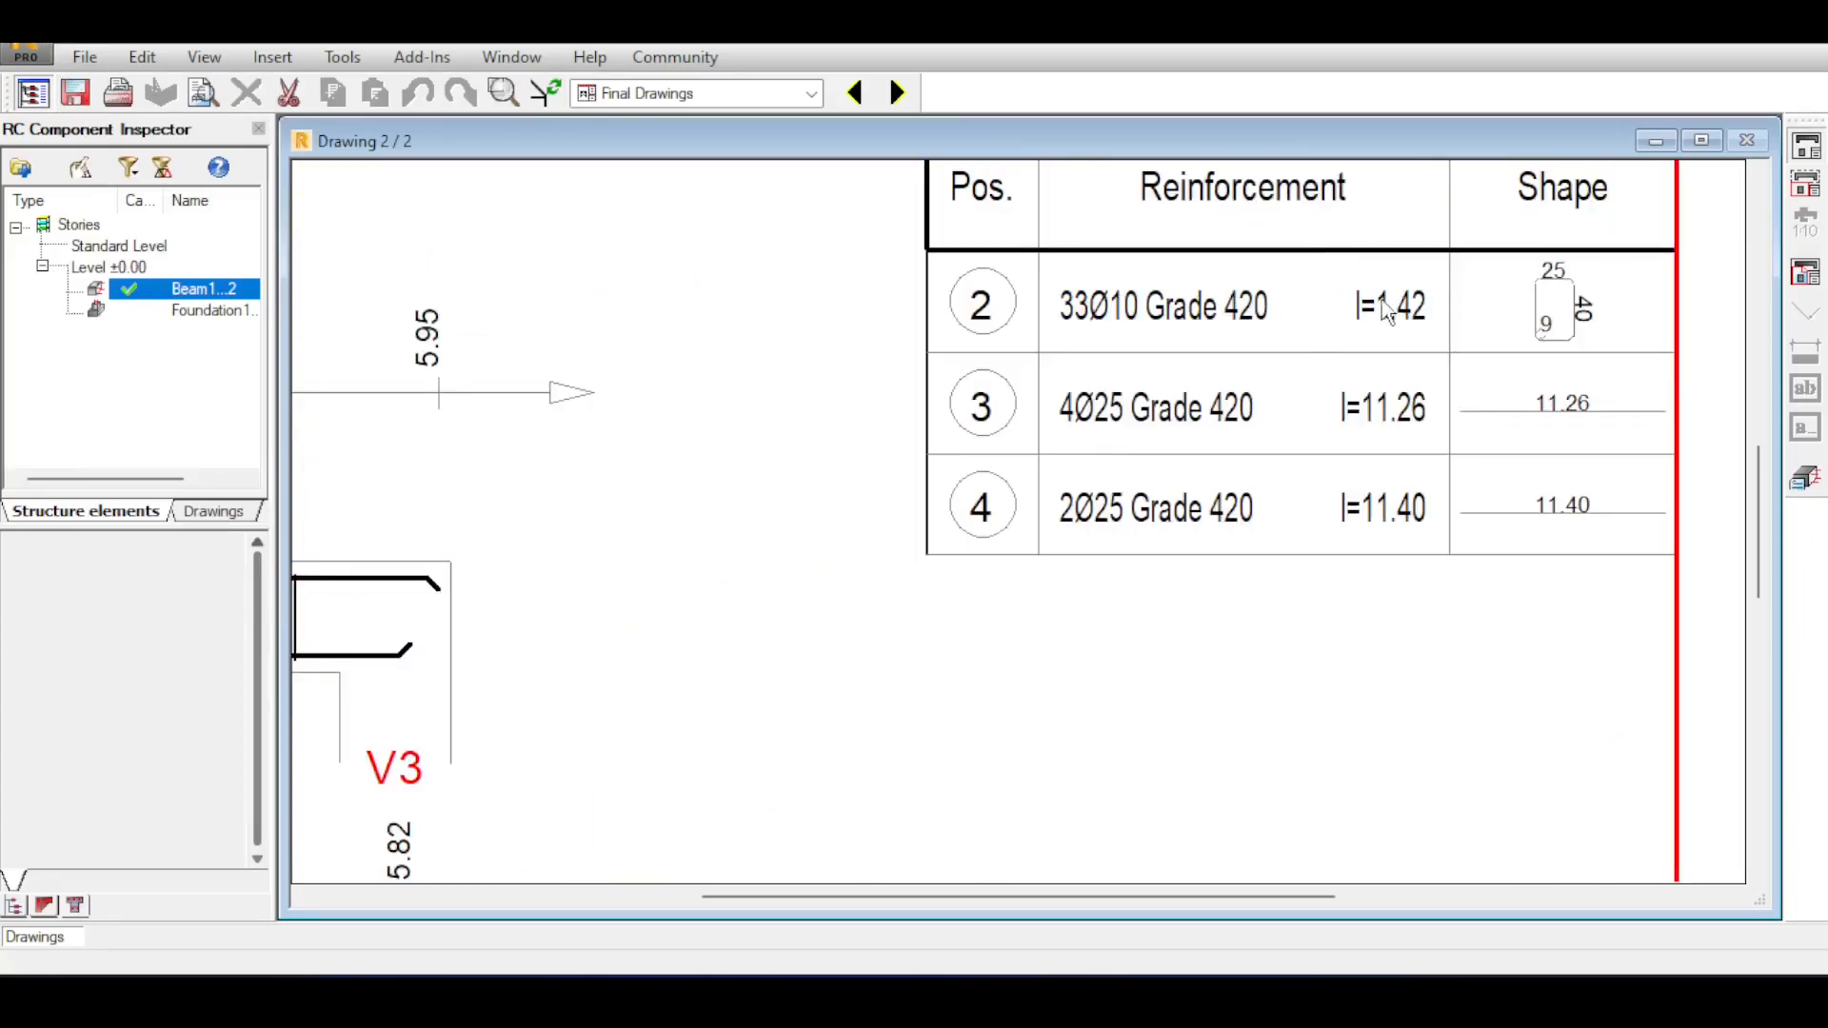
pyautogui.scroll(-1, 1387, 313)
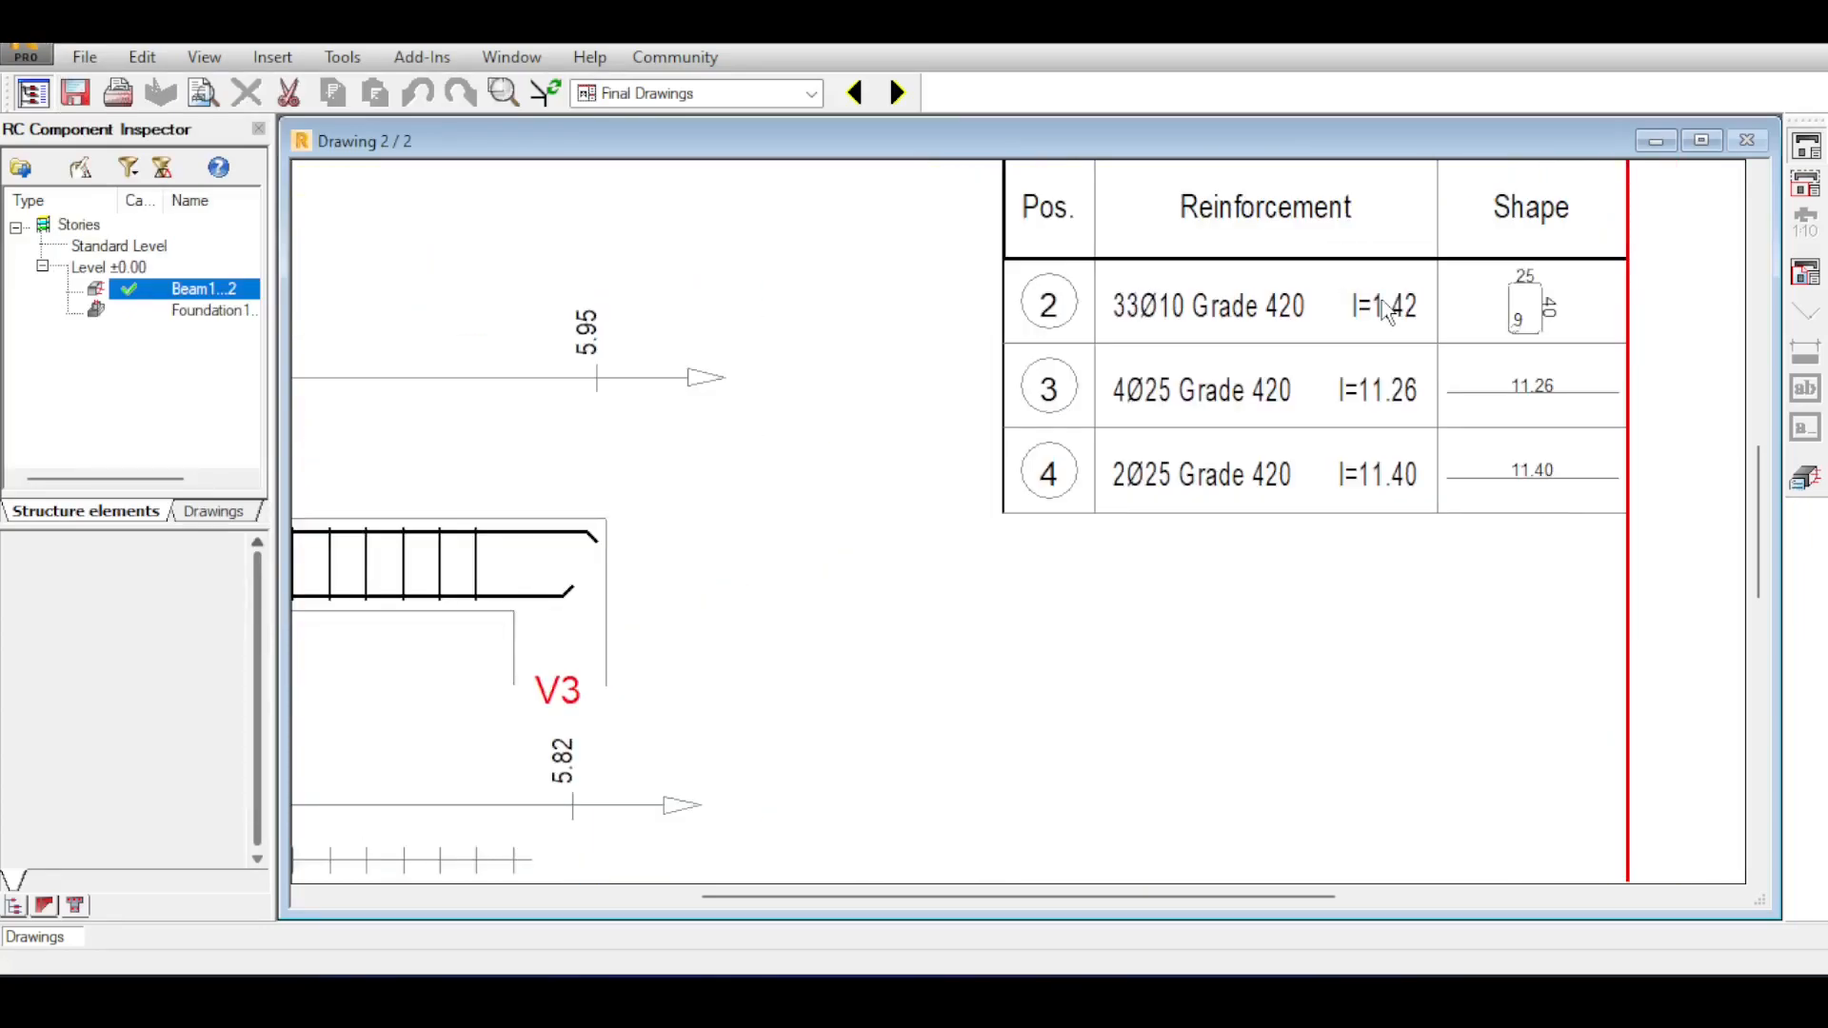
pyautogui.scroll(-1, 1387, 312)
pyautogui.scroll(4, 1400, 306)
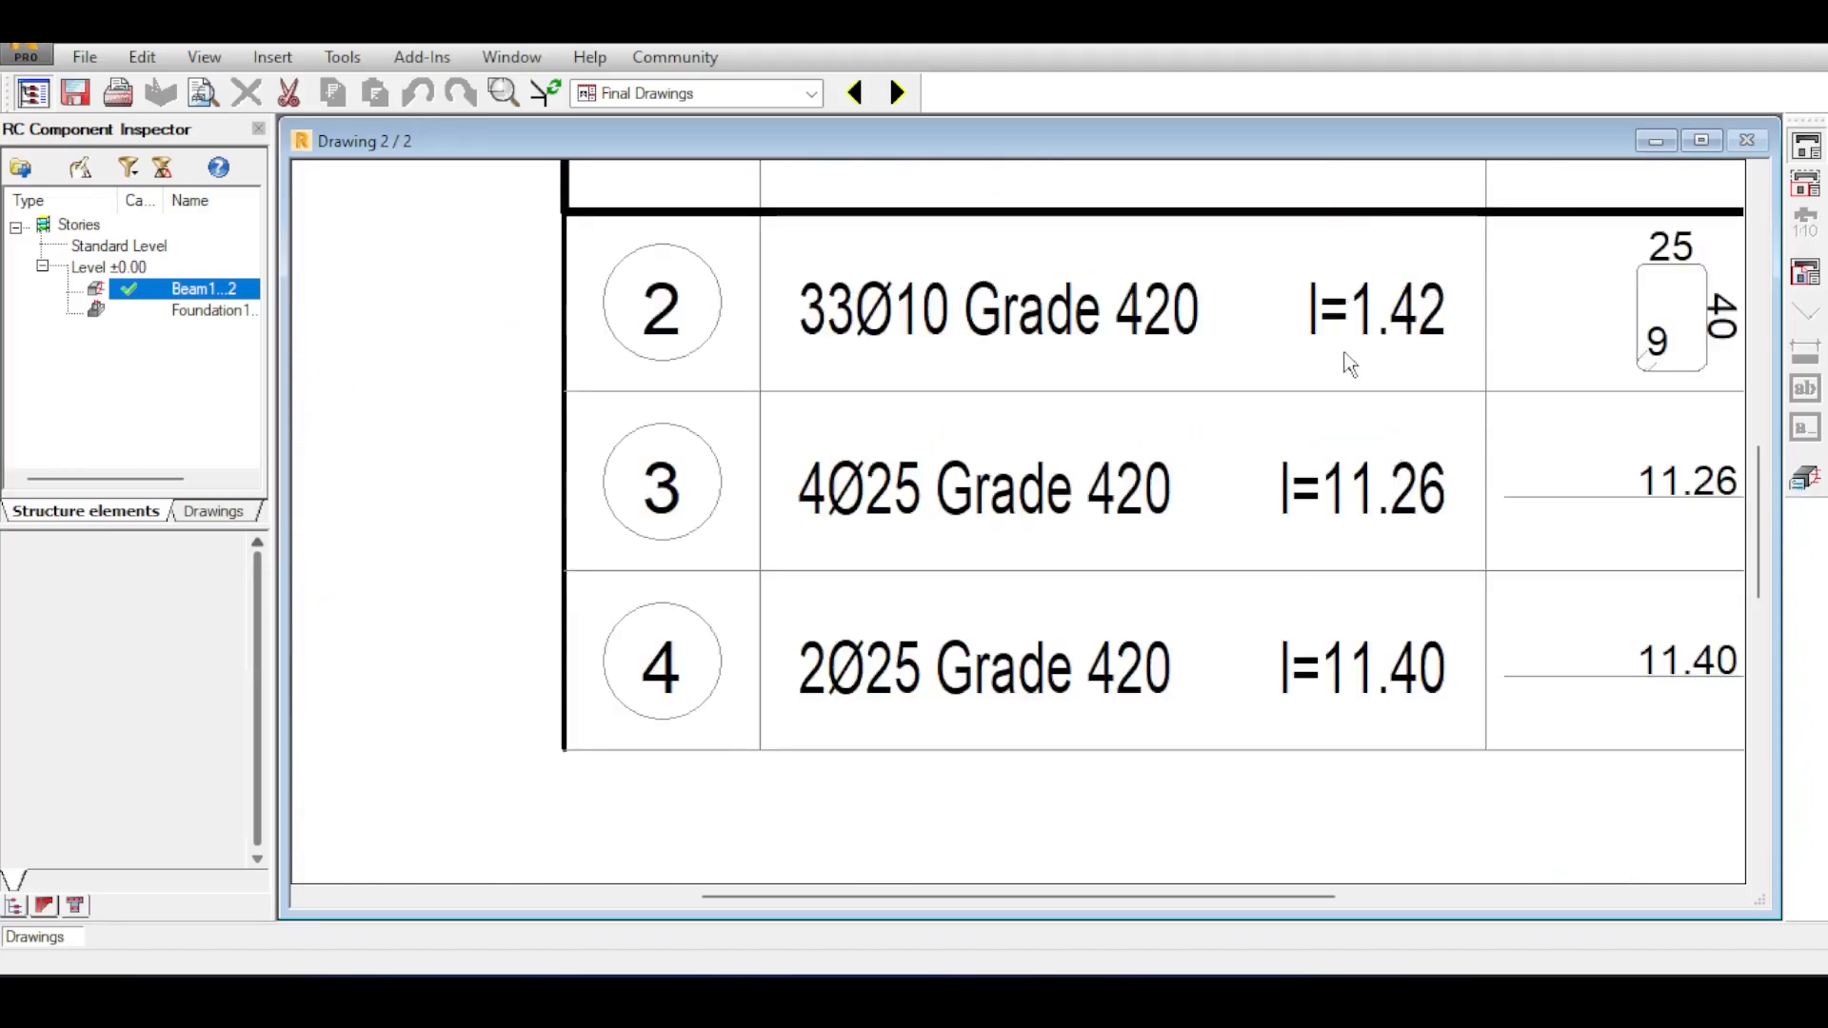
pyautogui.scroll(-2, 1359, 305)
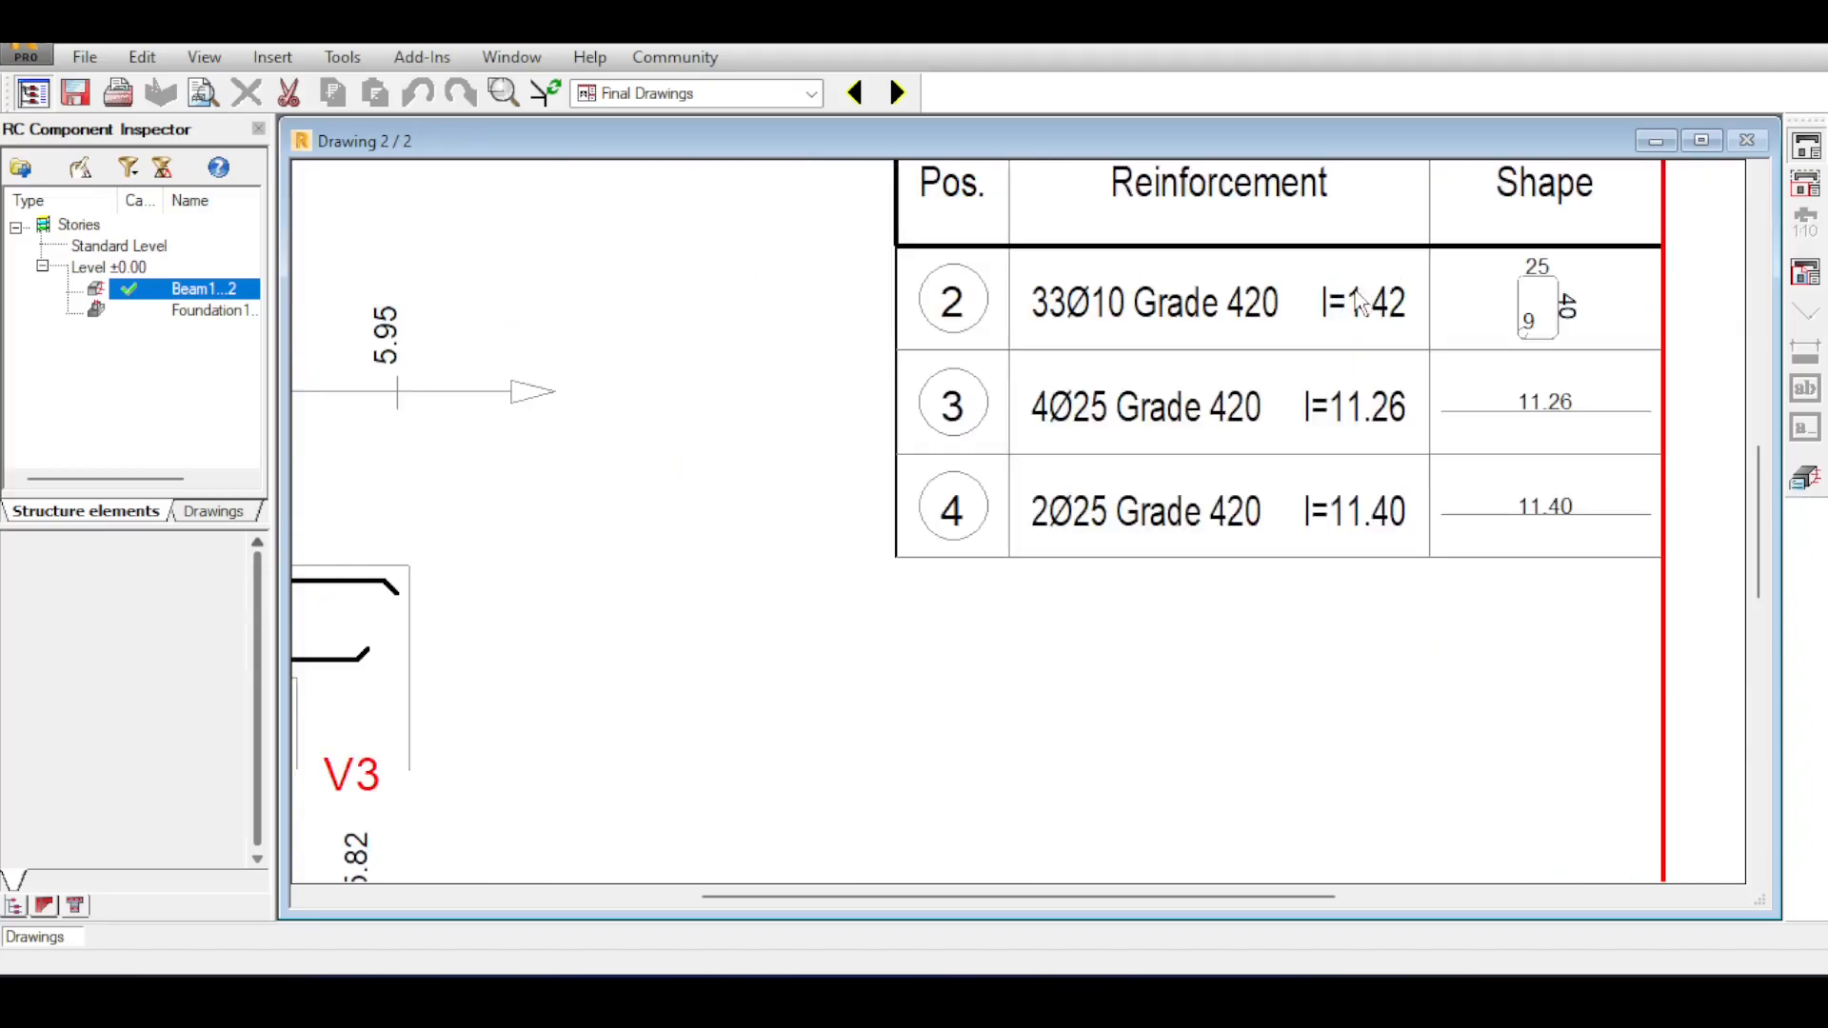
pyautogui.scroll(-2, 1358, 303)
pyautogui.scroll(-2, 1359, 303)
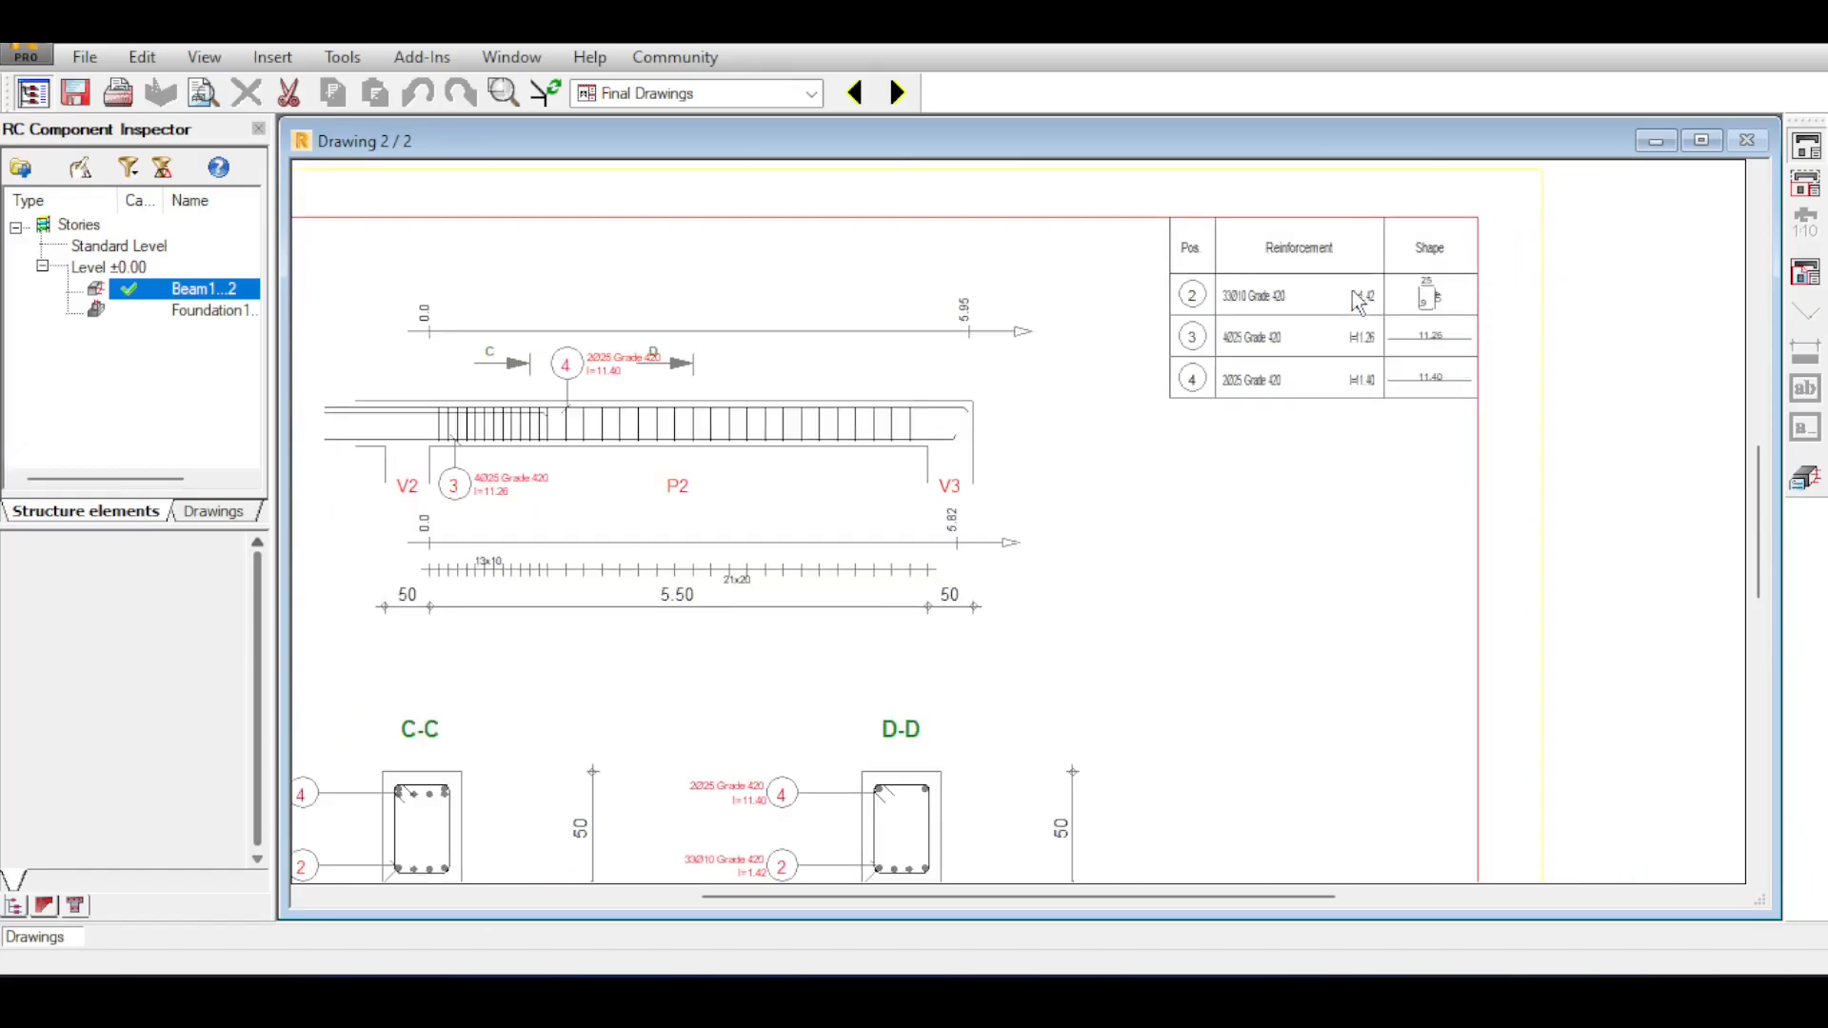
# Examine the stirrup spacing and the dimensions of span P2 on the beam elevation of drawing sheet 2.
pyautogui.scroll(3, 423, 580)
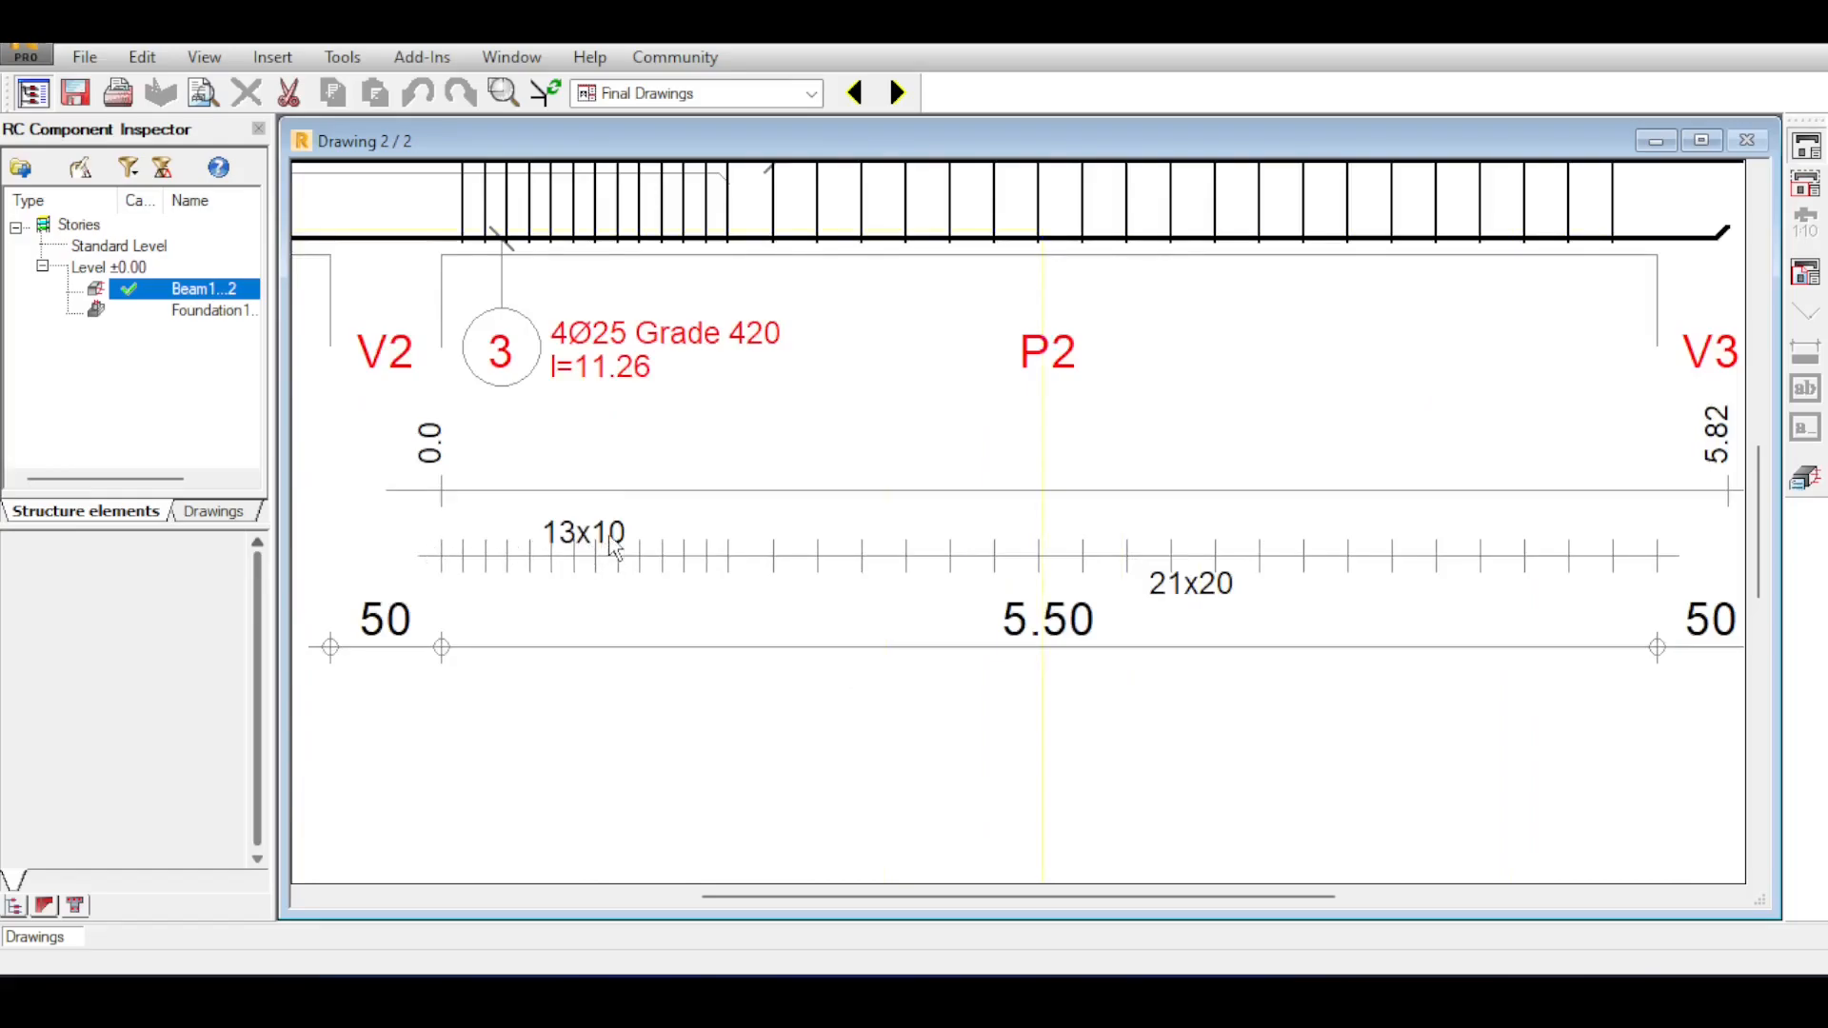
pyautogui.scroll(-1, 465, 616)
pyautogui.scroll(-2, 618, 538)
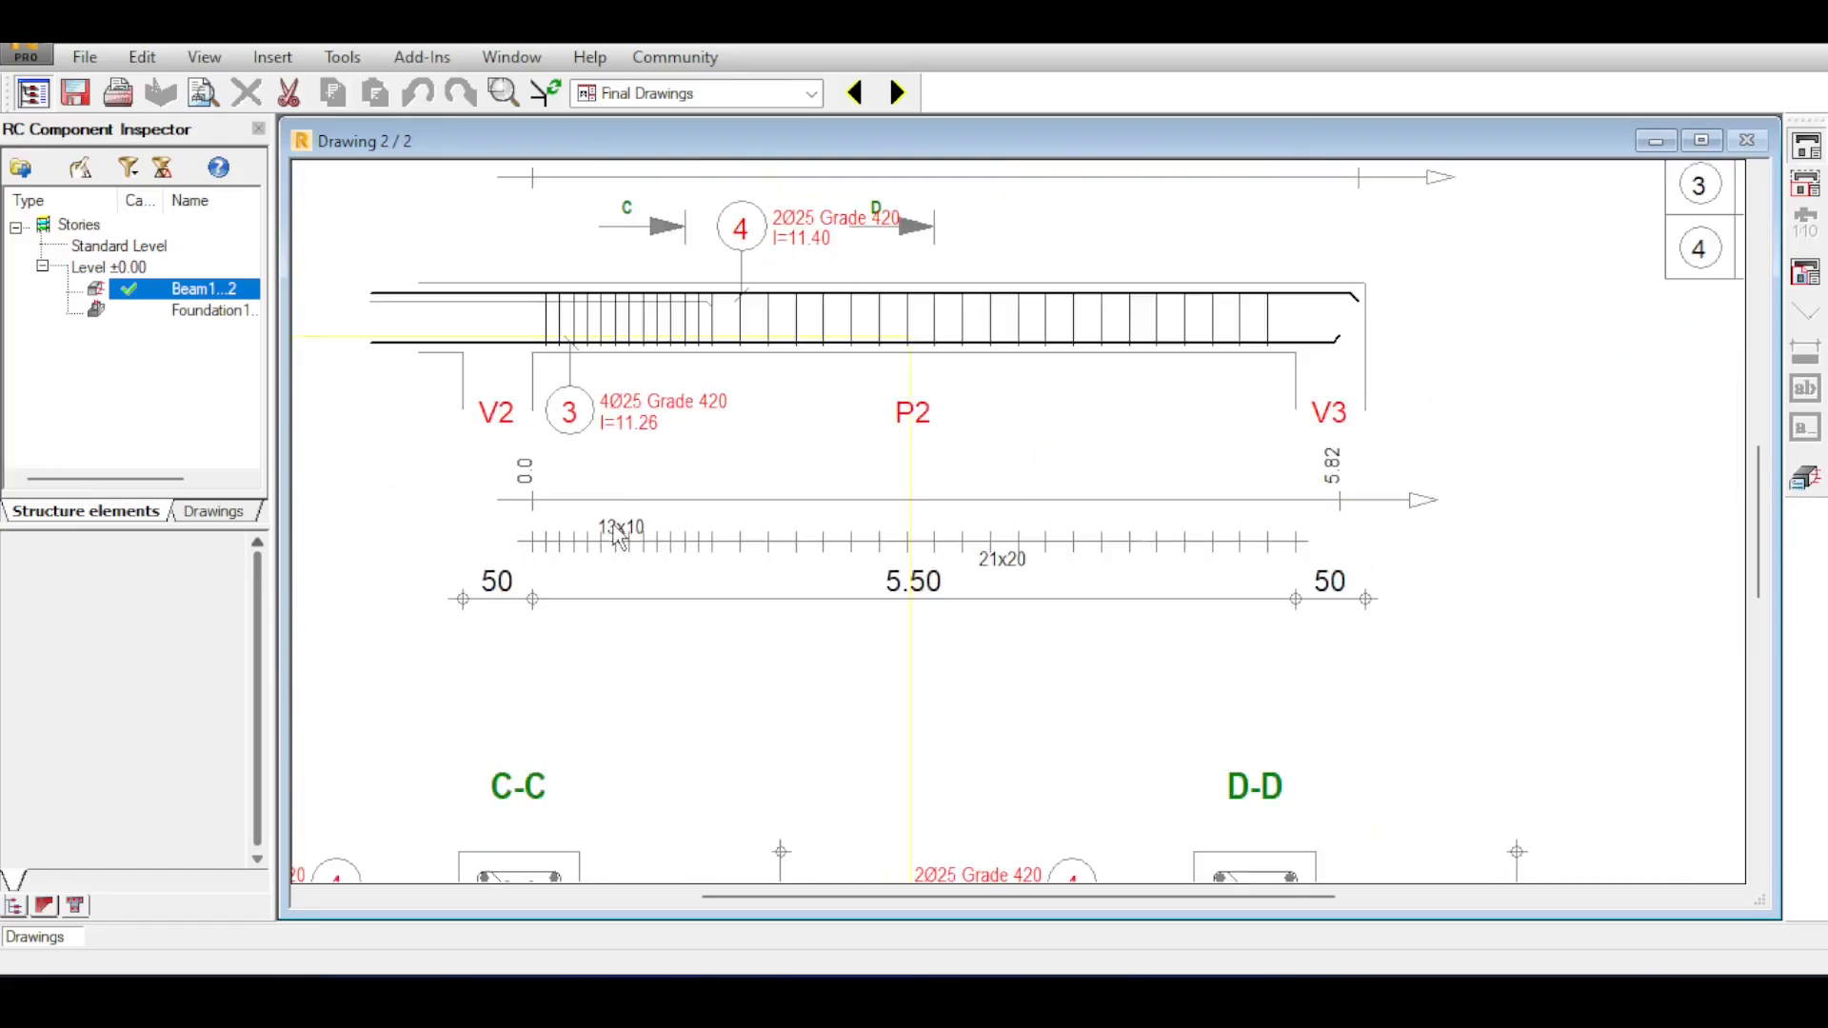
pyautogui.scroll(-1, 619, 538)
pyautogui.scroll(2, 619, 538)
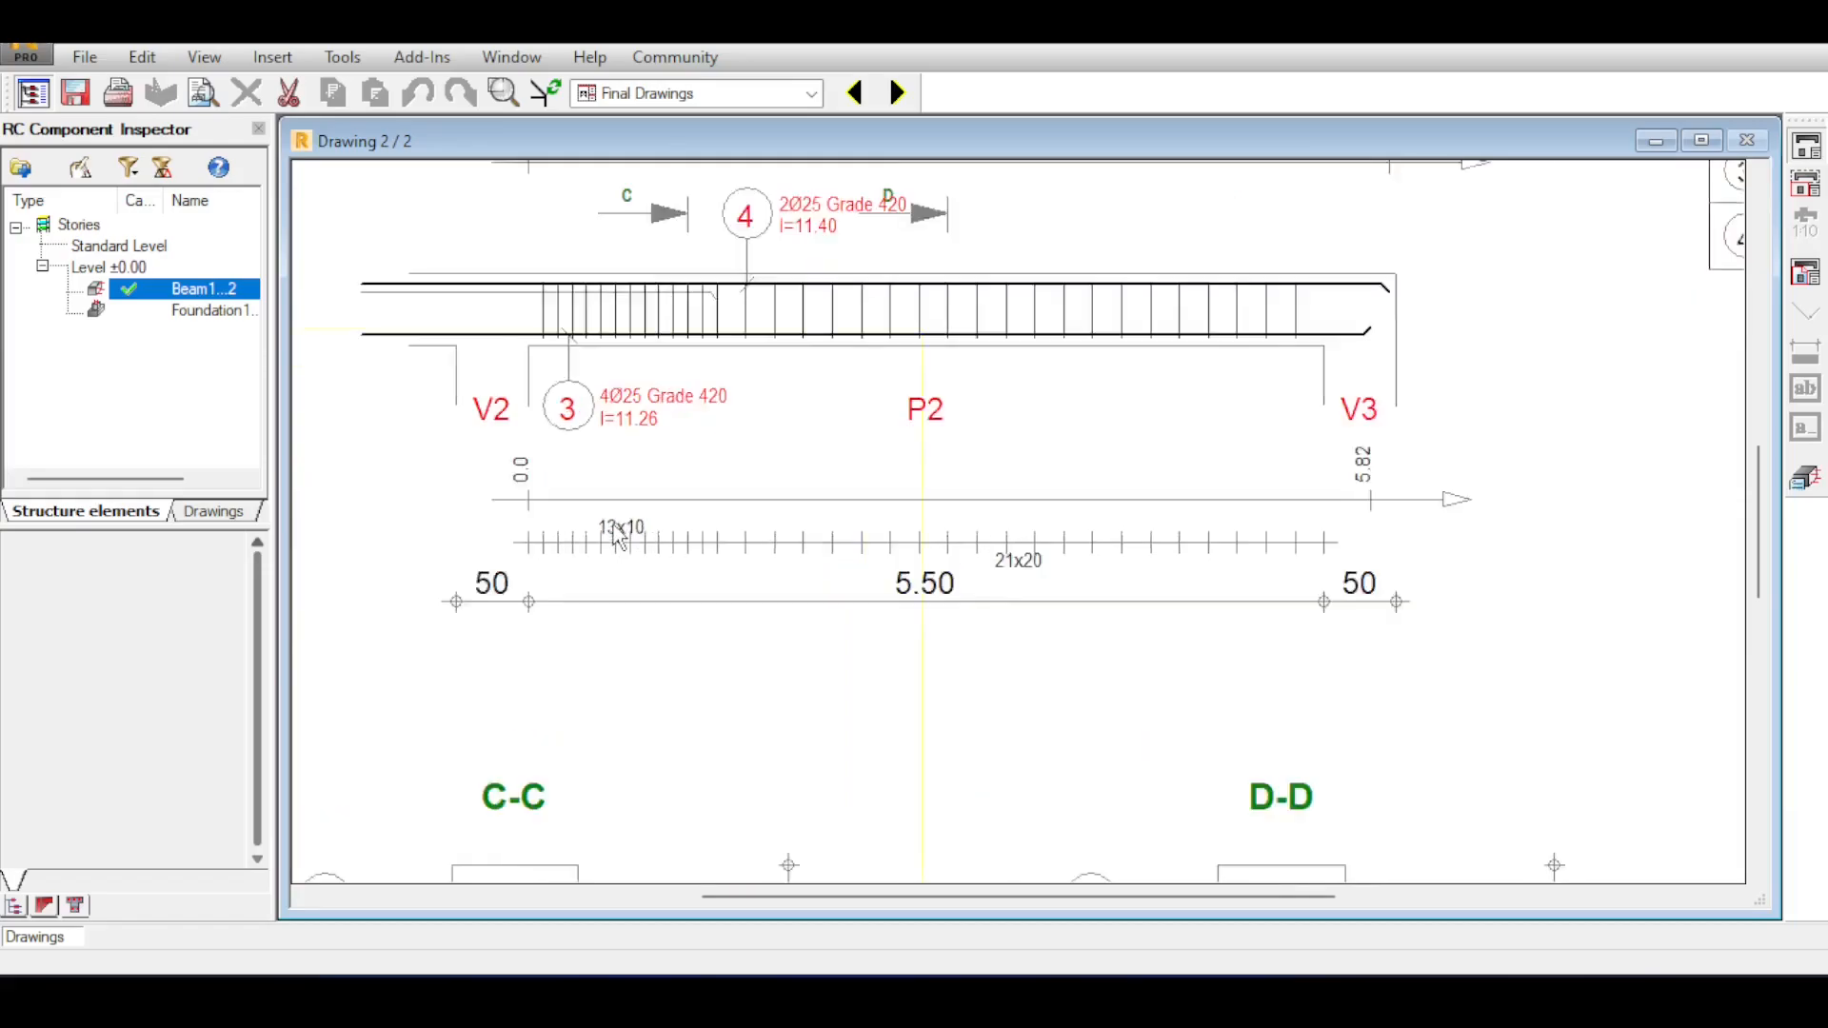
pyautogui.scroll(-1, 619, 538)
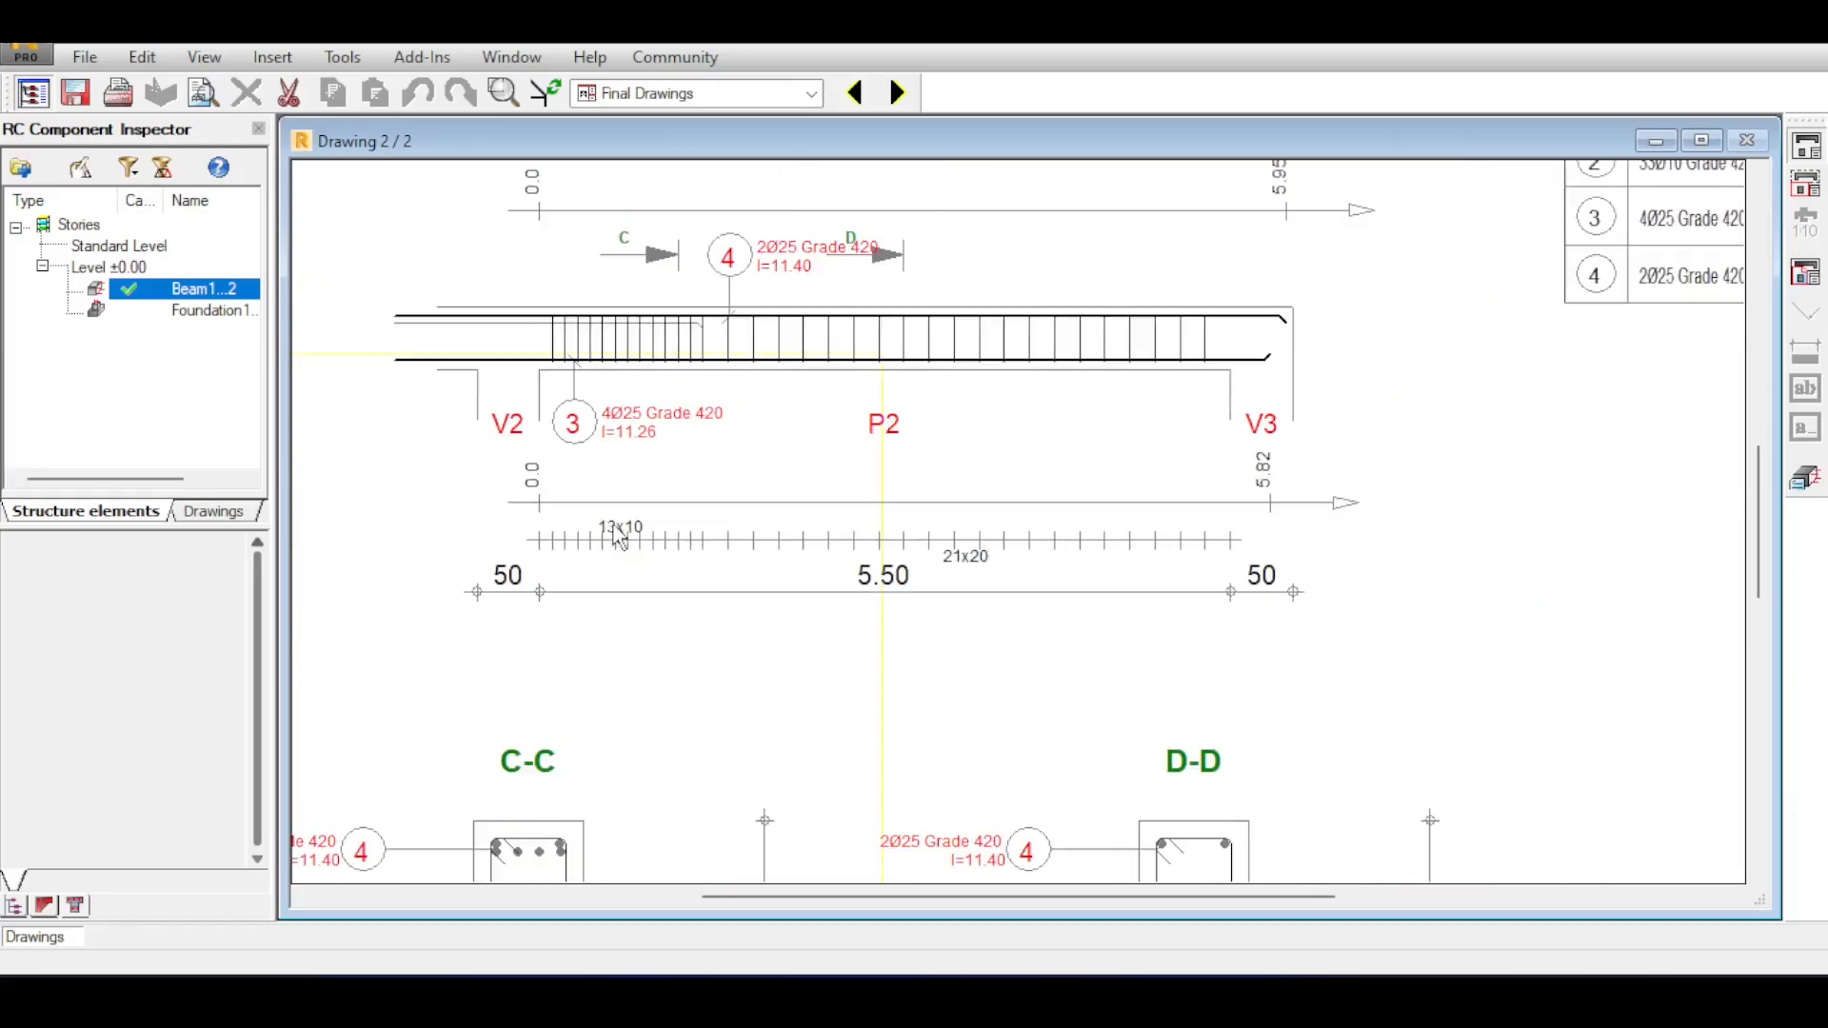
pyautogui.scroll(2, 514, 533)
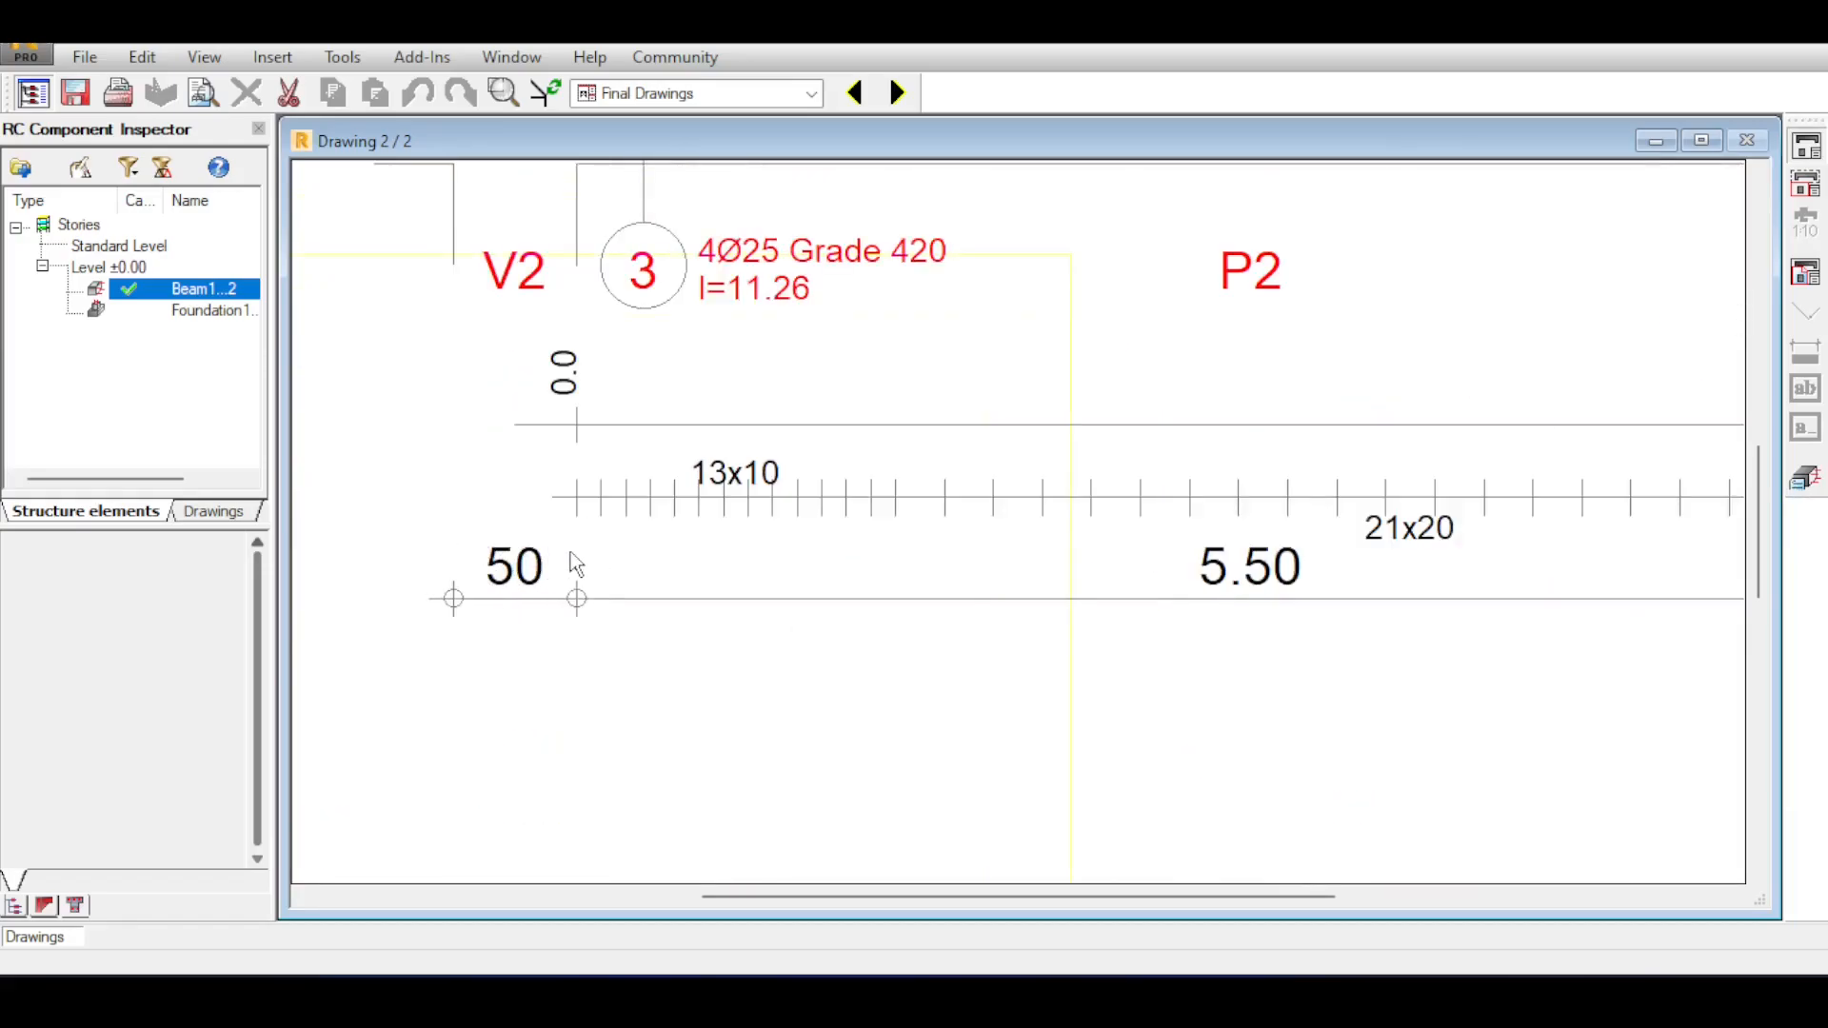
pyautogui.scroll(-2, 519, 533)
pyautogui.scroll(2, 705, 538)
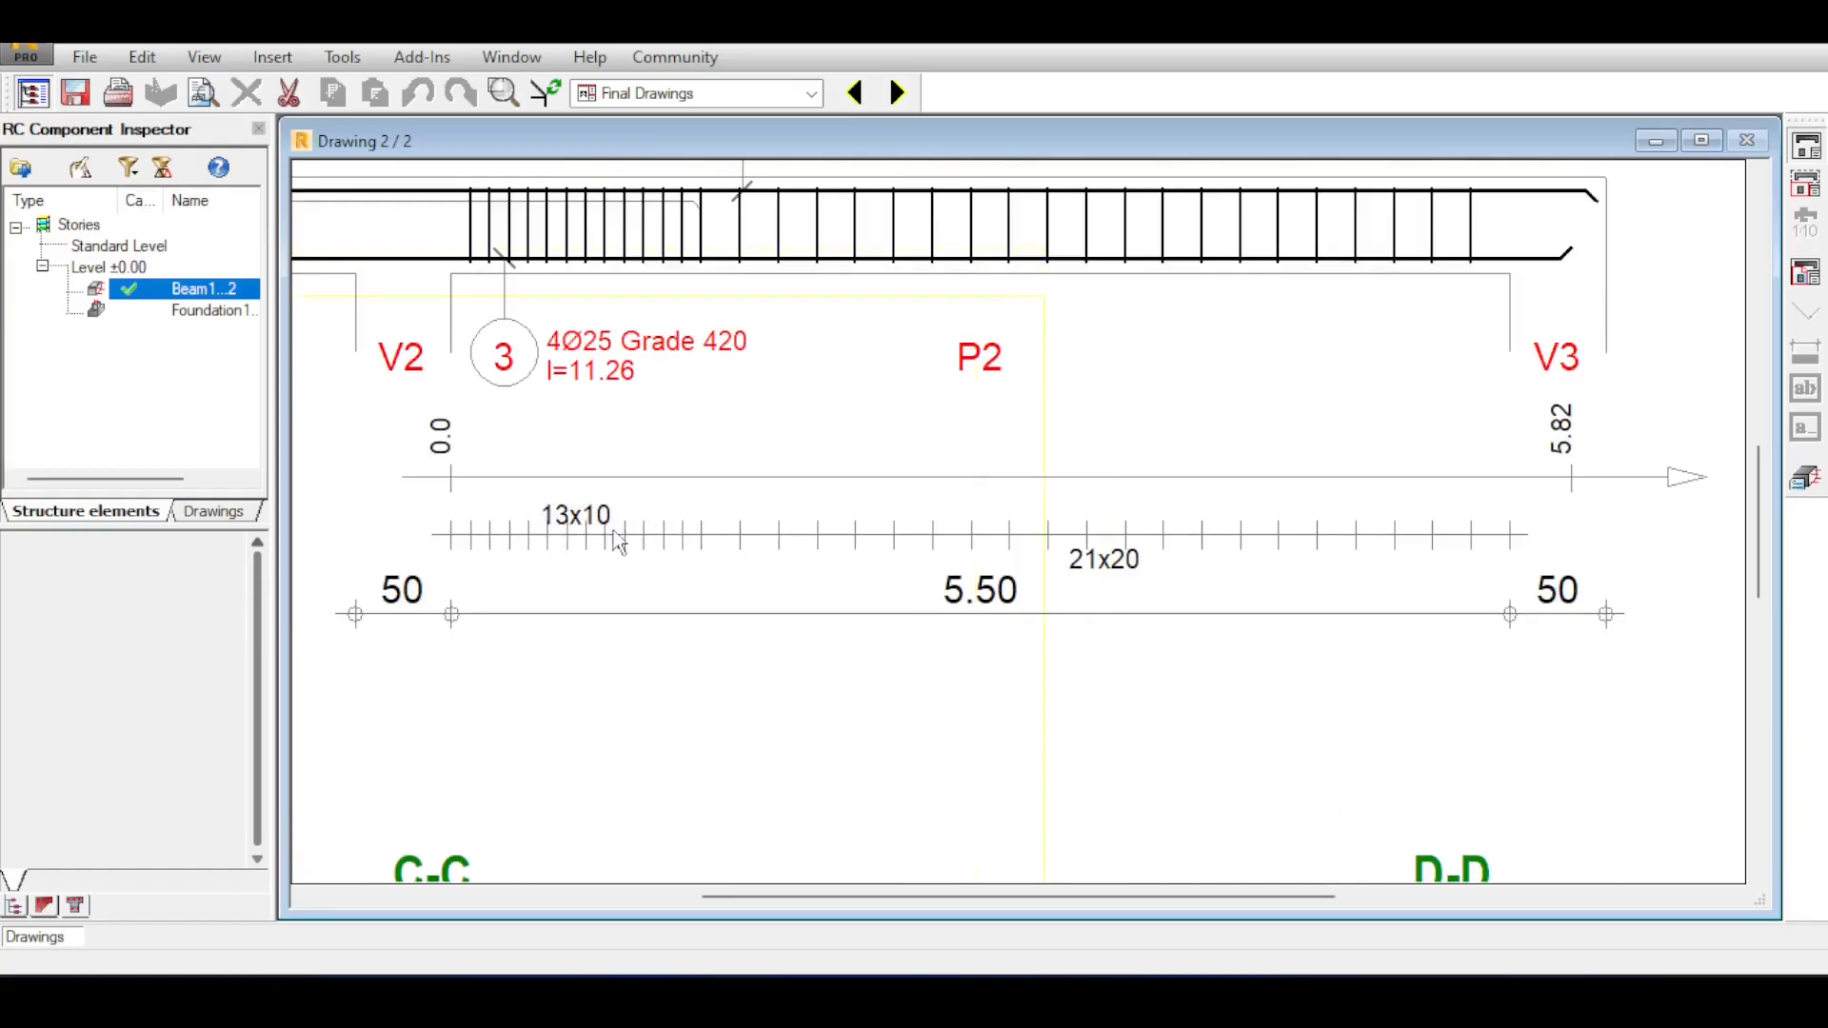
pyautogui.scroll(-2, 1109, 597)
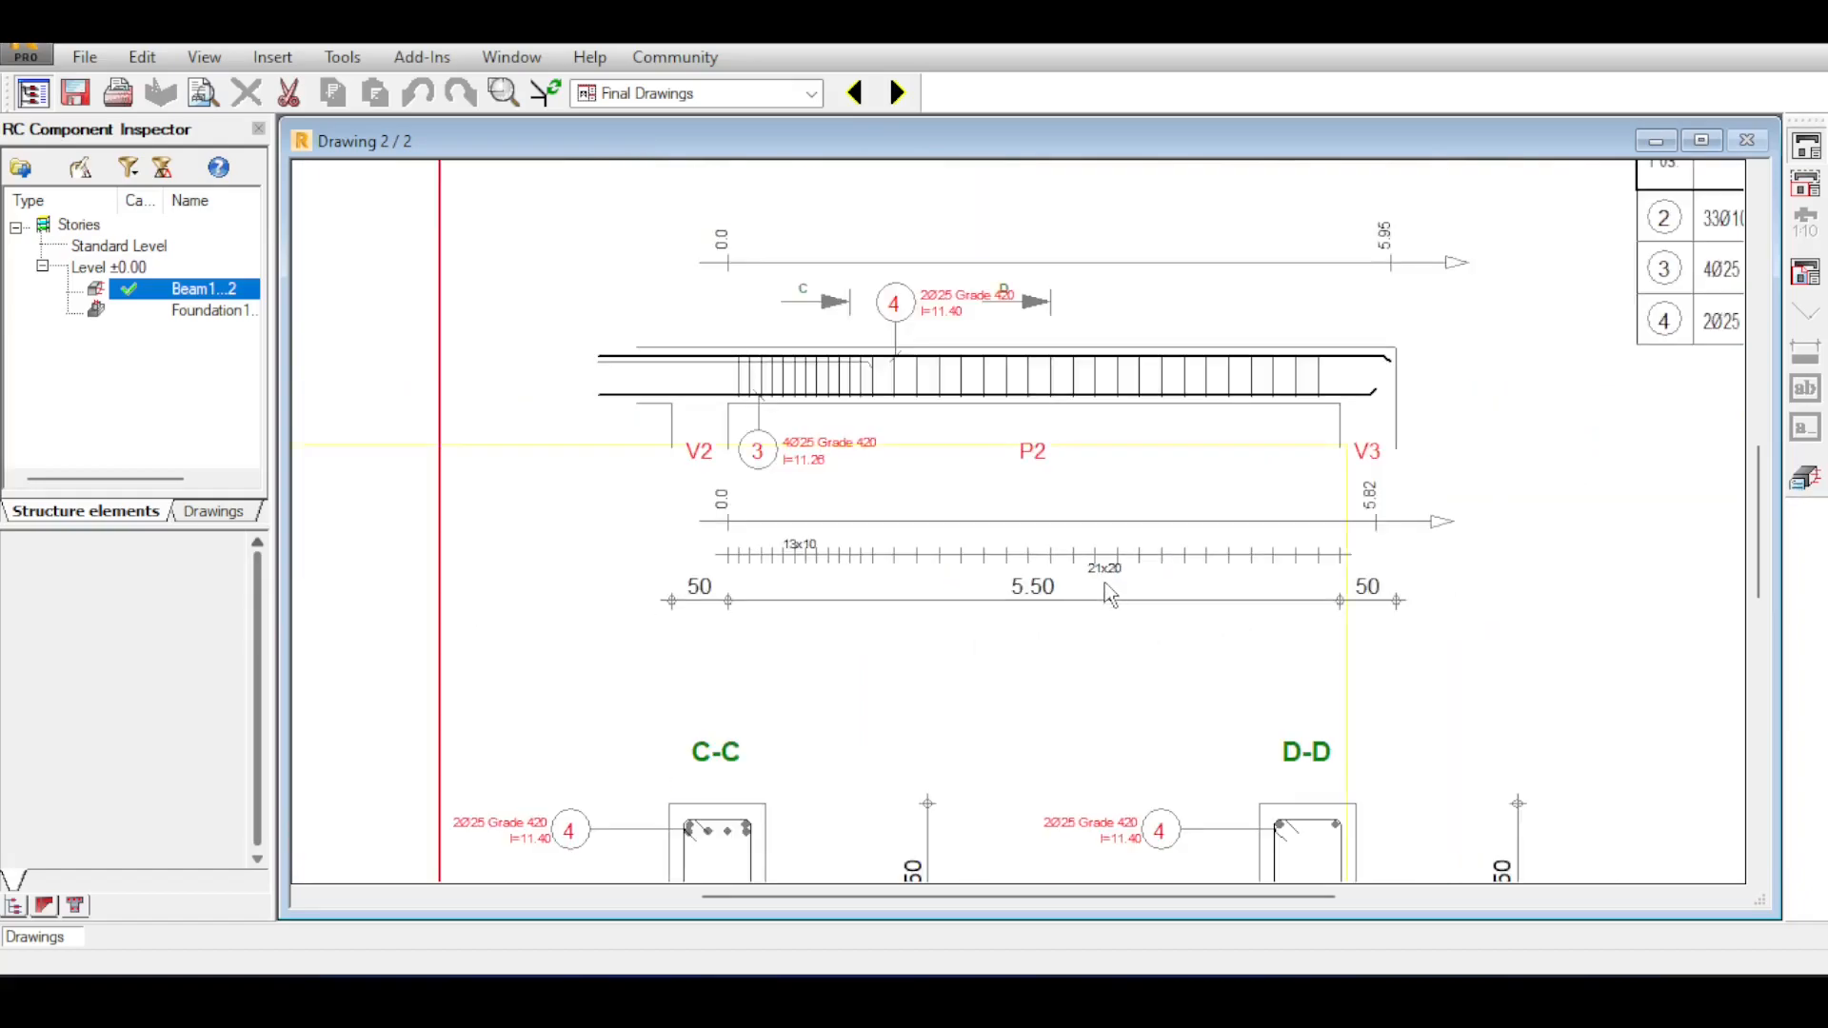
pyautogui.scroll(-1, 1142, 582)
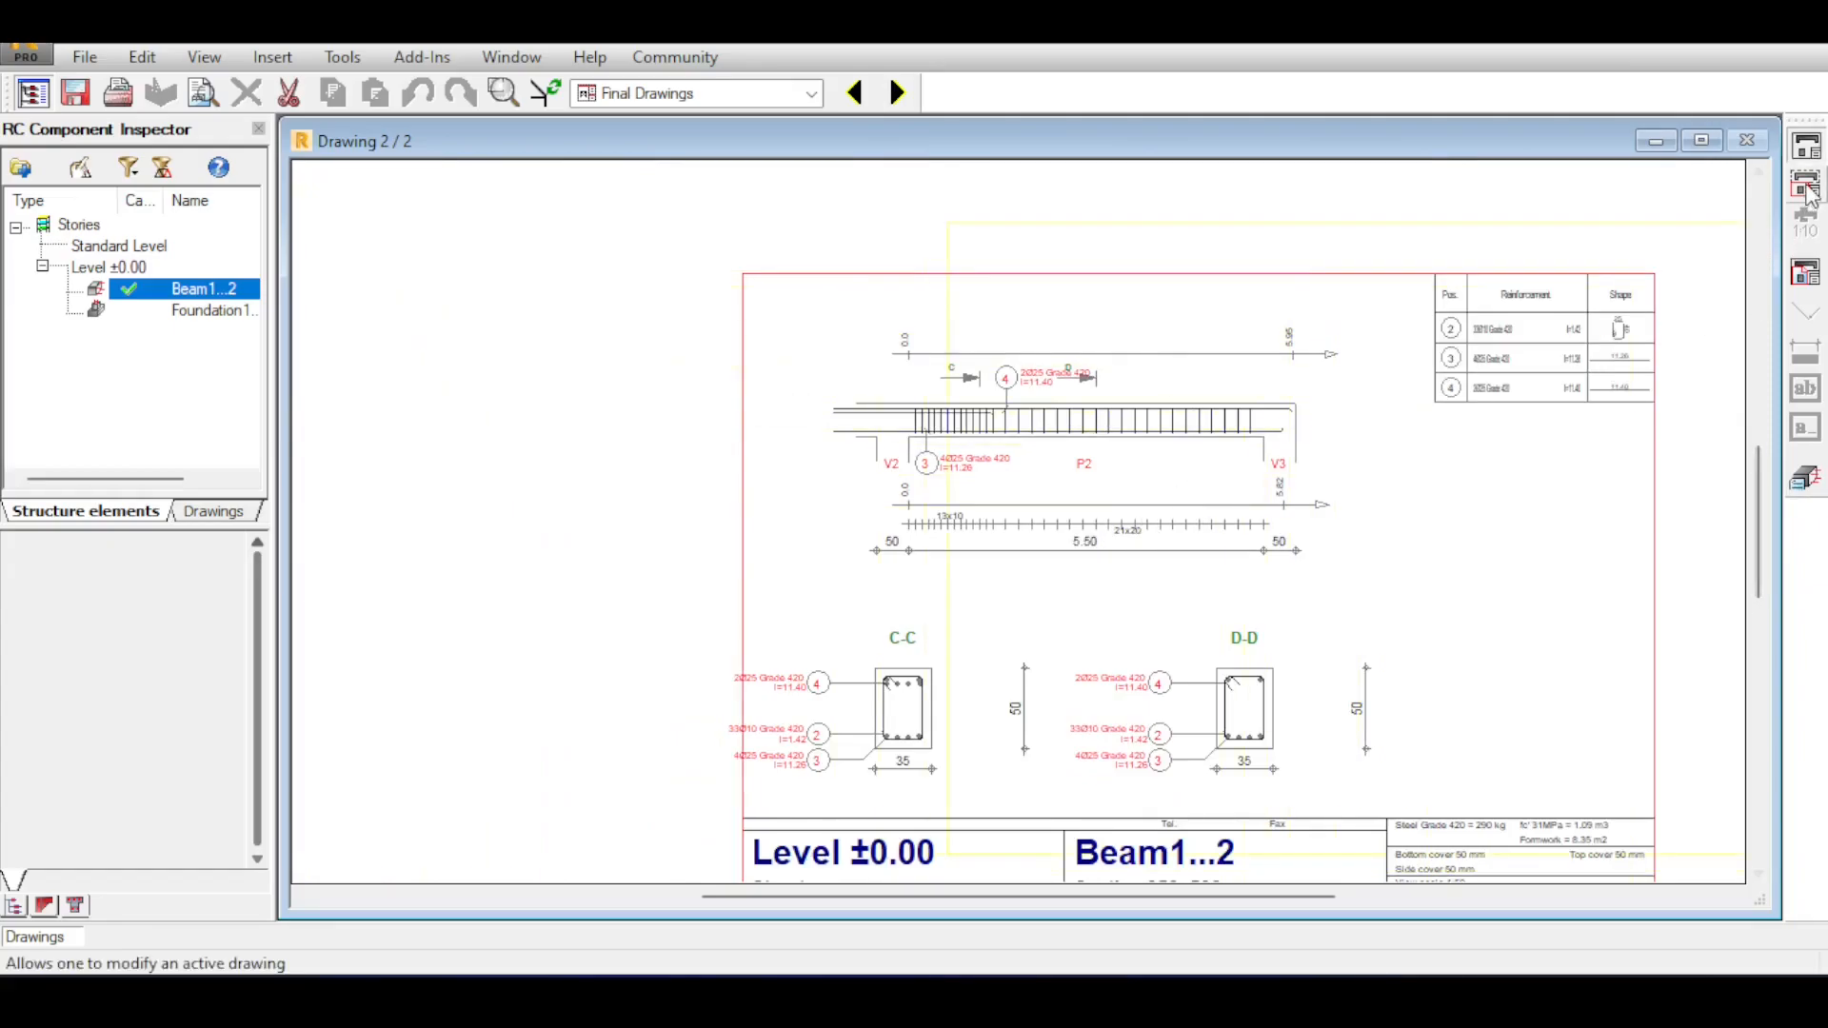
# Modify the active drawing by moving section D-D of span 2 to 1.65 m from the right support, keeping the right orientation.
pyautogui.click(1811, 193)
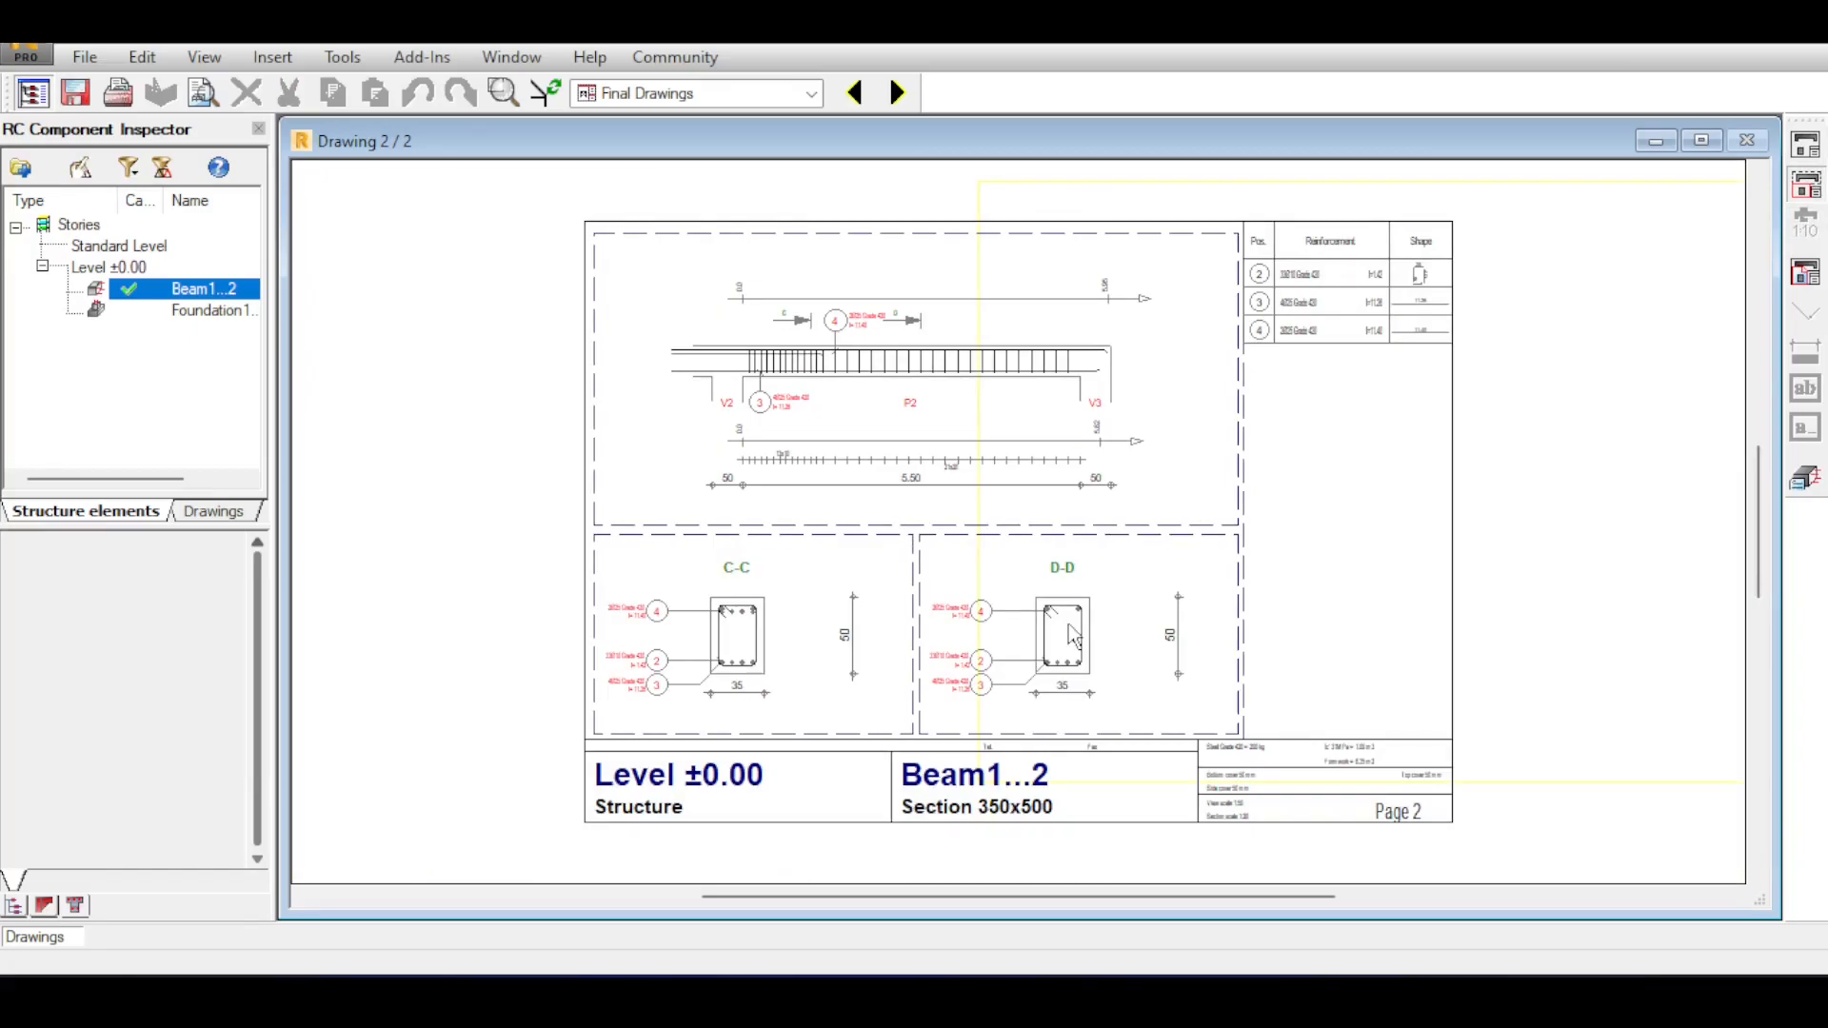
pyautogui.scroll(1, 1080, 672)
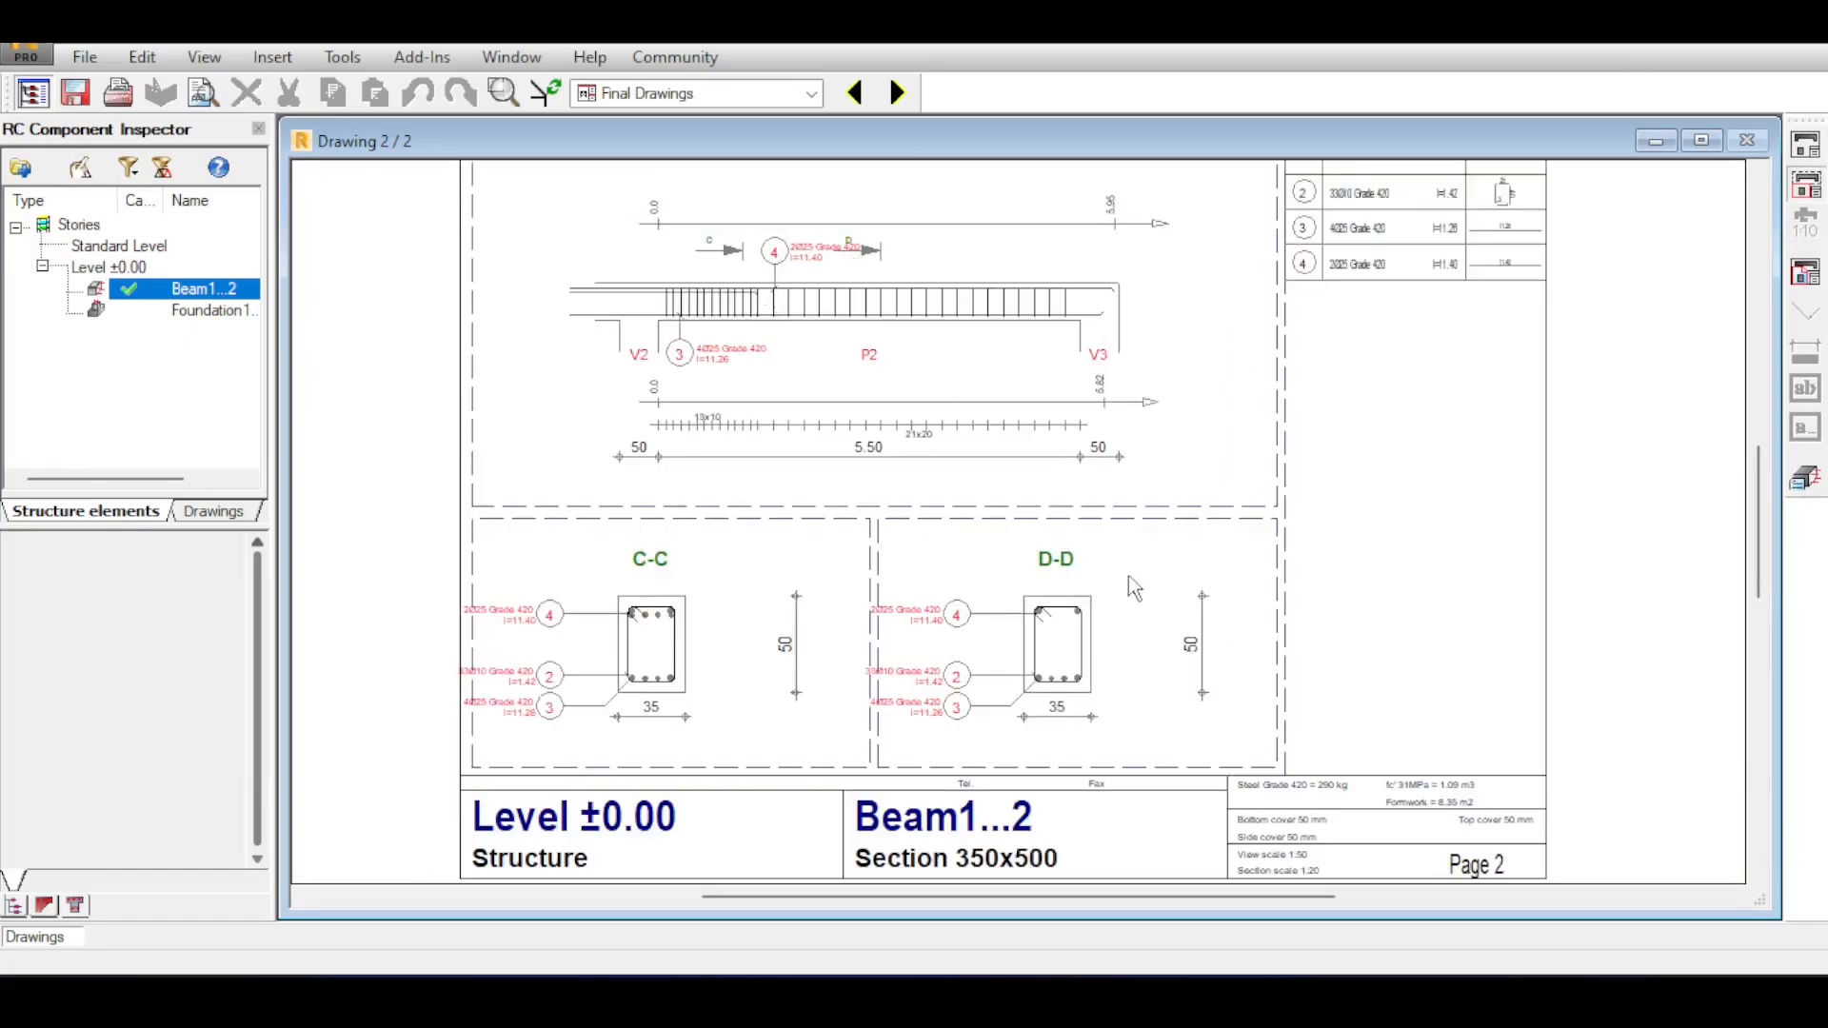
pyautogui.click(1149, 593)
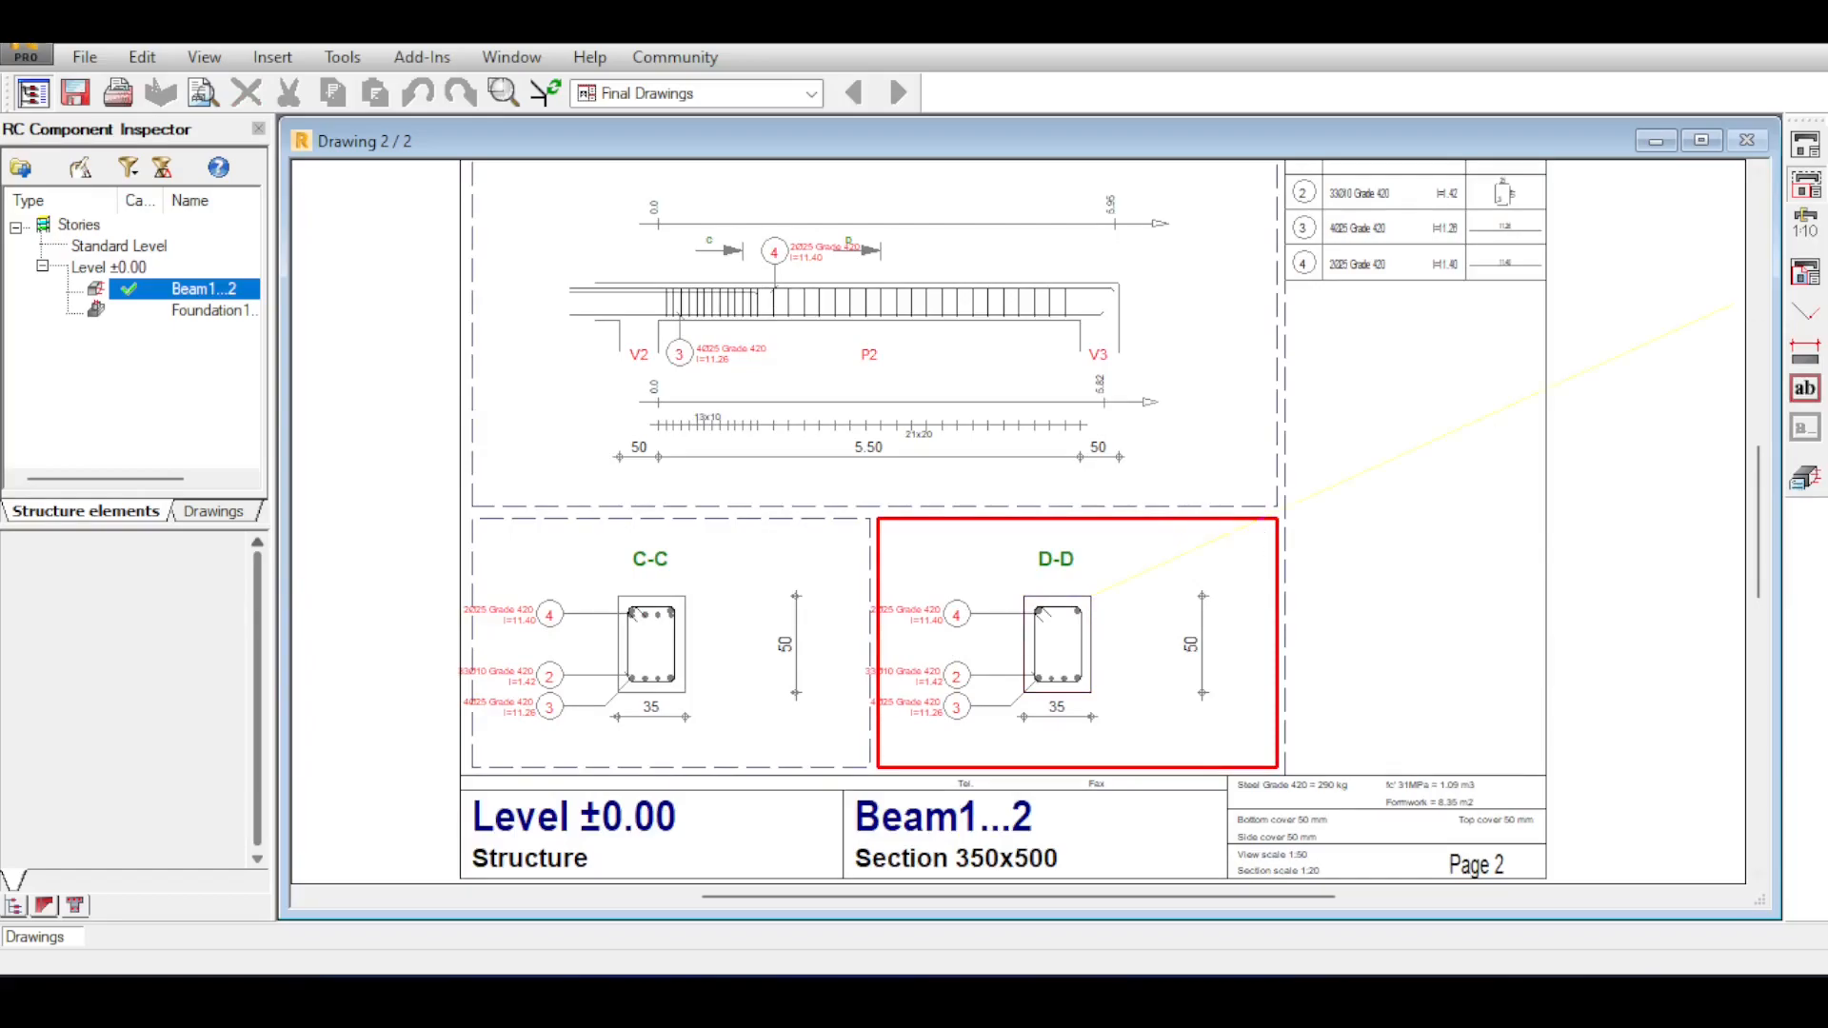
pyautogui.click(1815, 227)
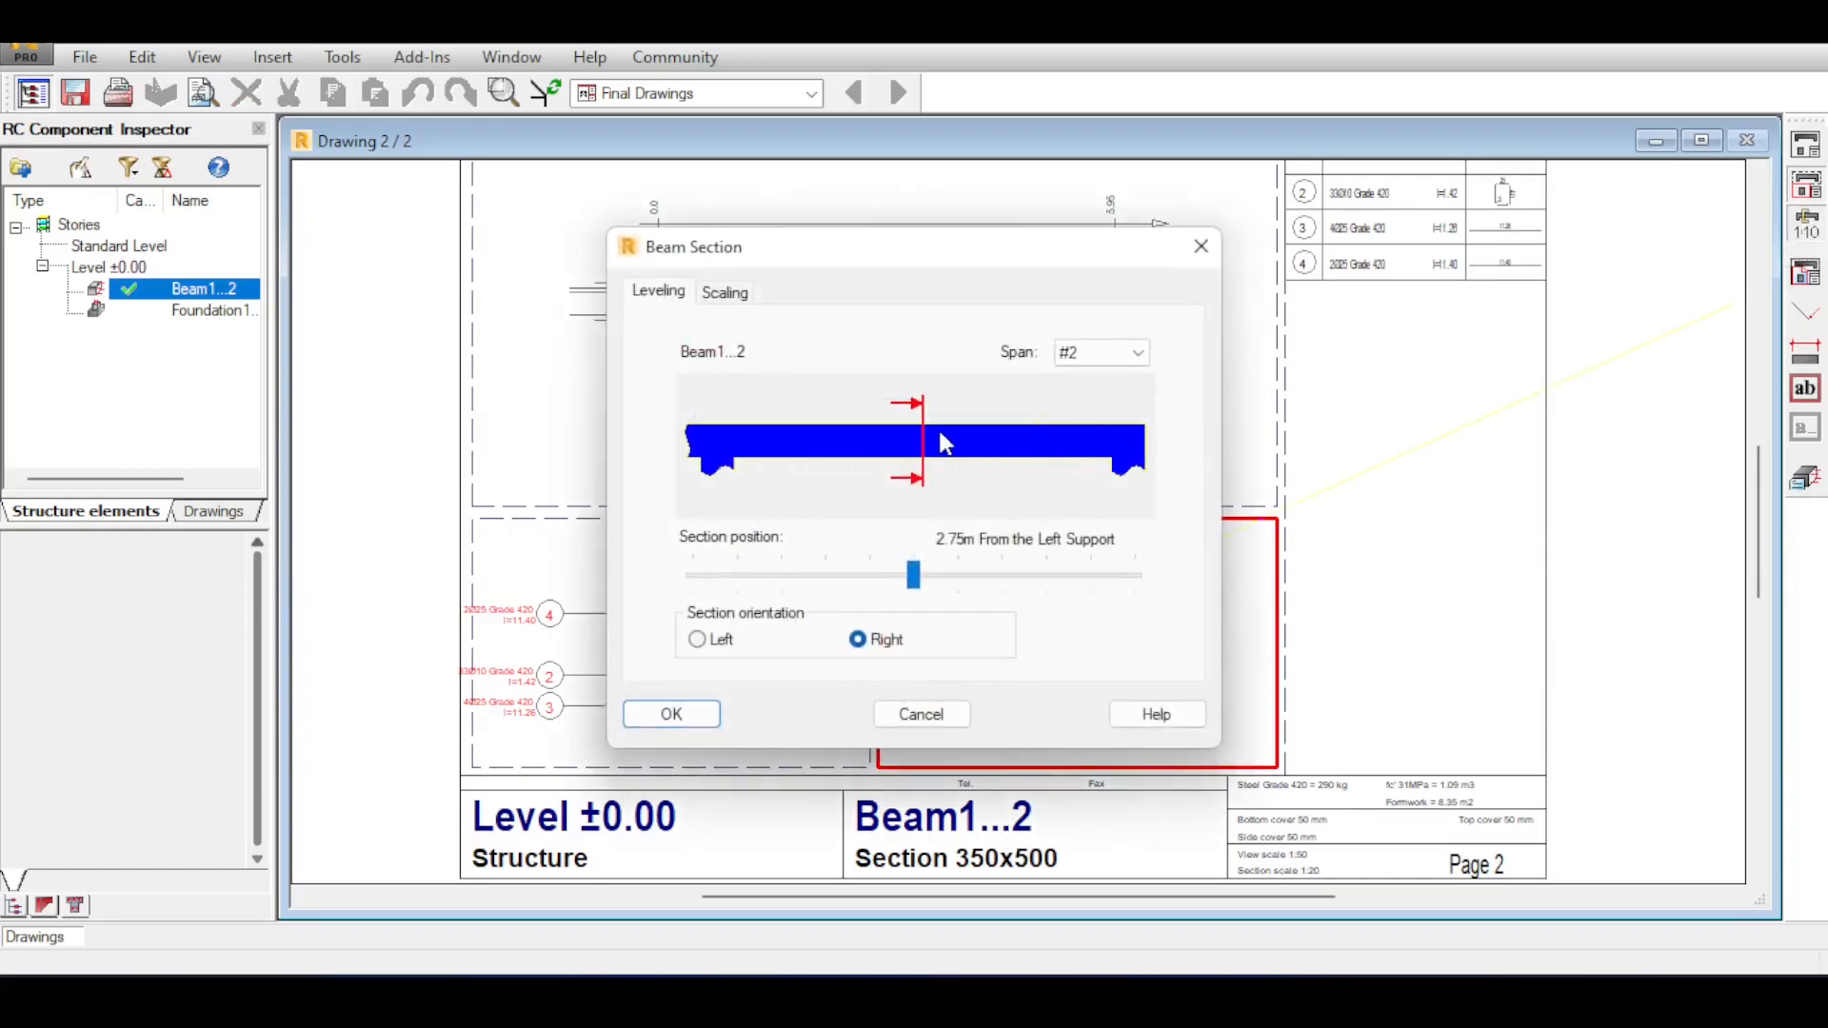
pyautogui.moveTo(913, 575); pyautogui.dragTo(1000, 571)
pyautogui.click(725, 292)
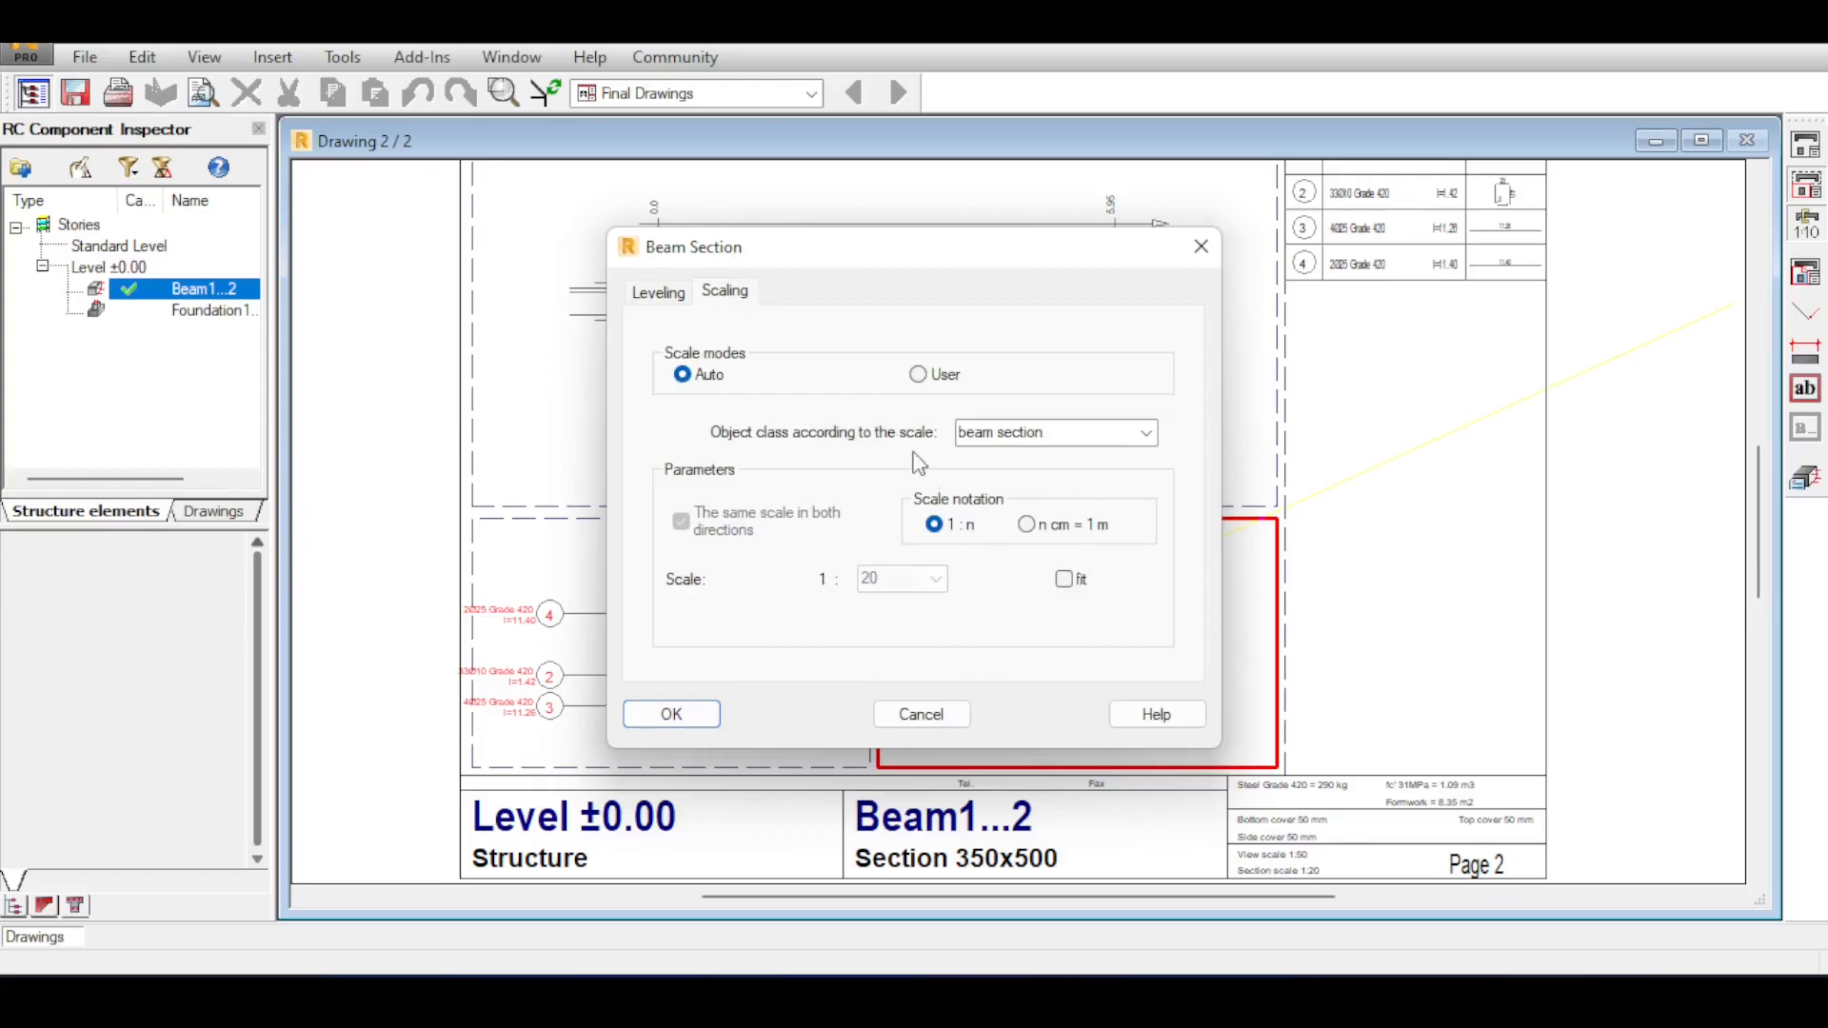
pyautogui.click(675, 299)
pyautogui.moveTo(998, 576); pyautogui.dragTo(1004, 575)
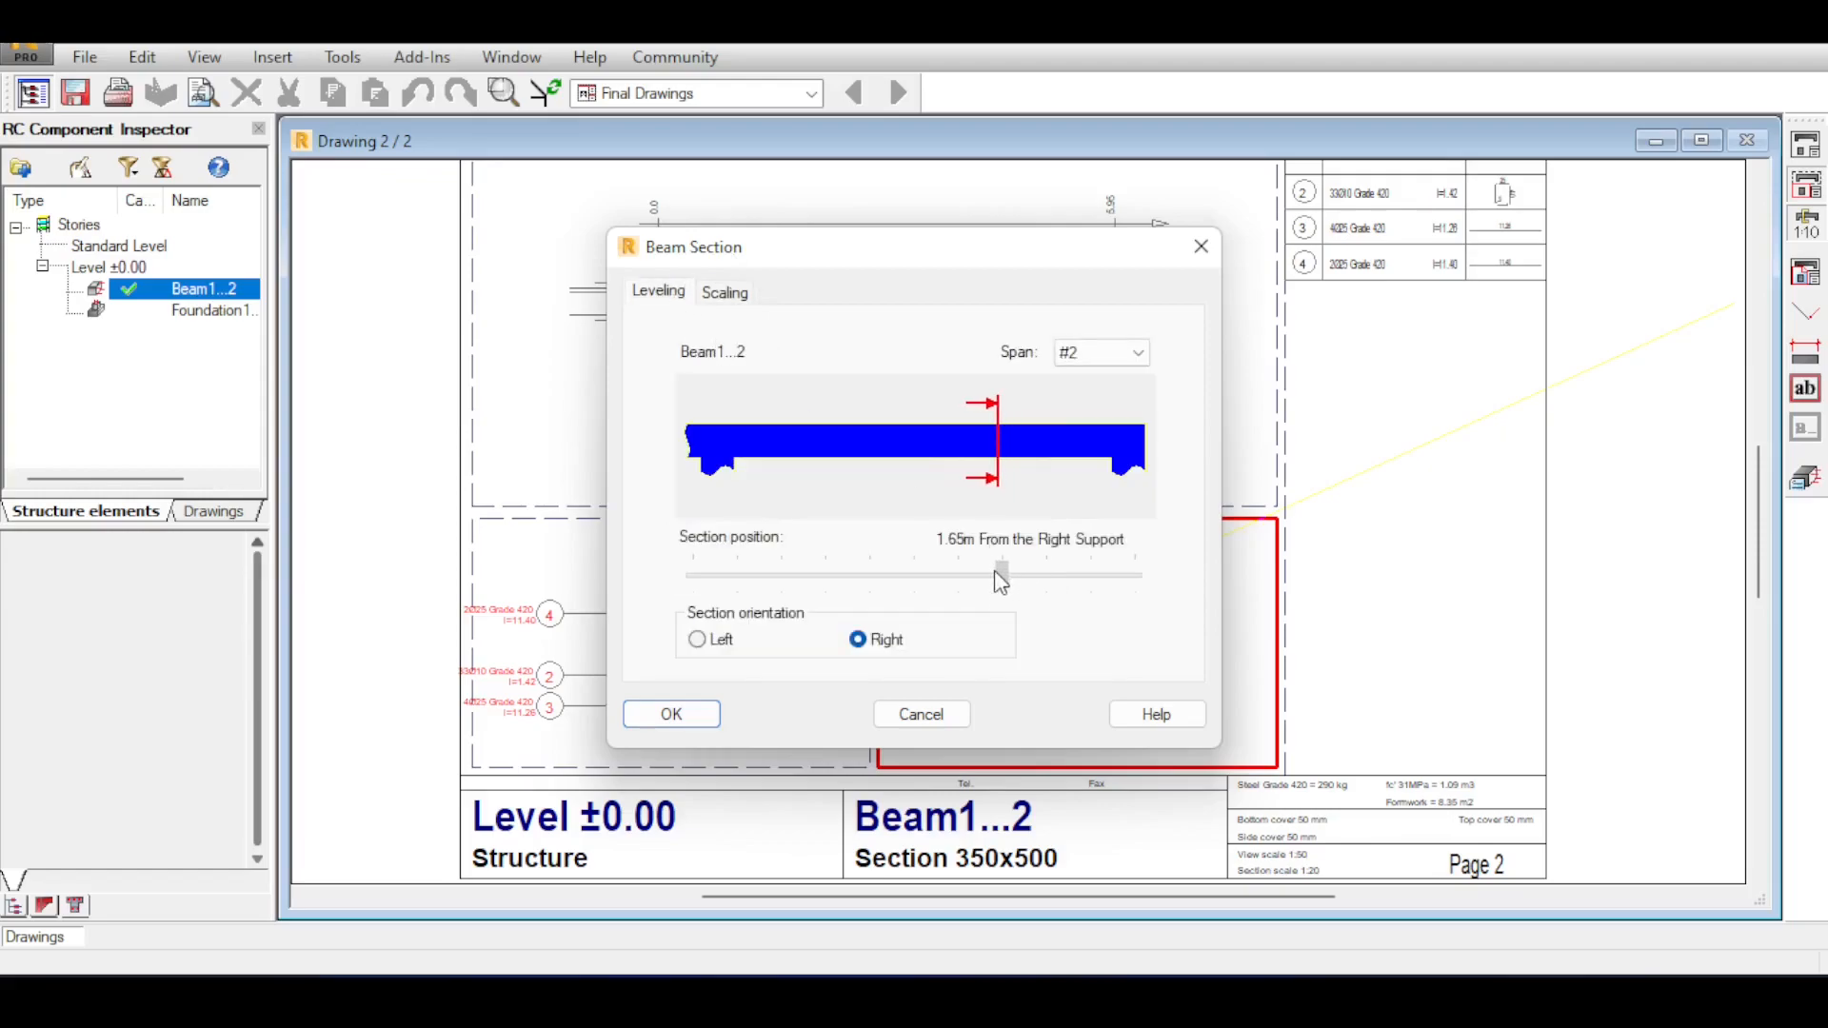
pyautogui.click(693, 716)
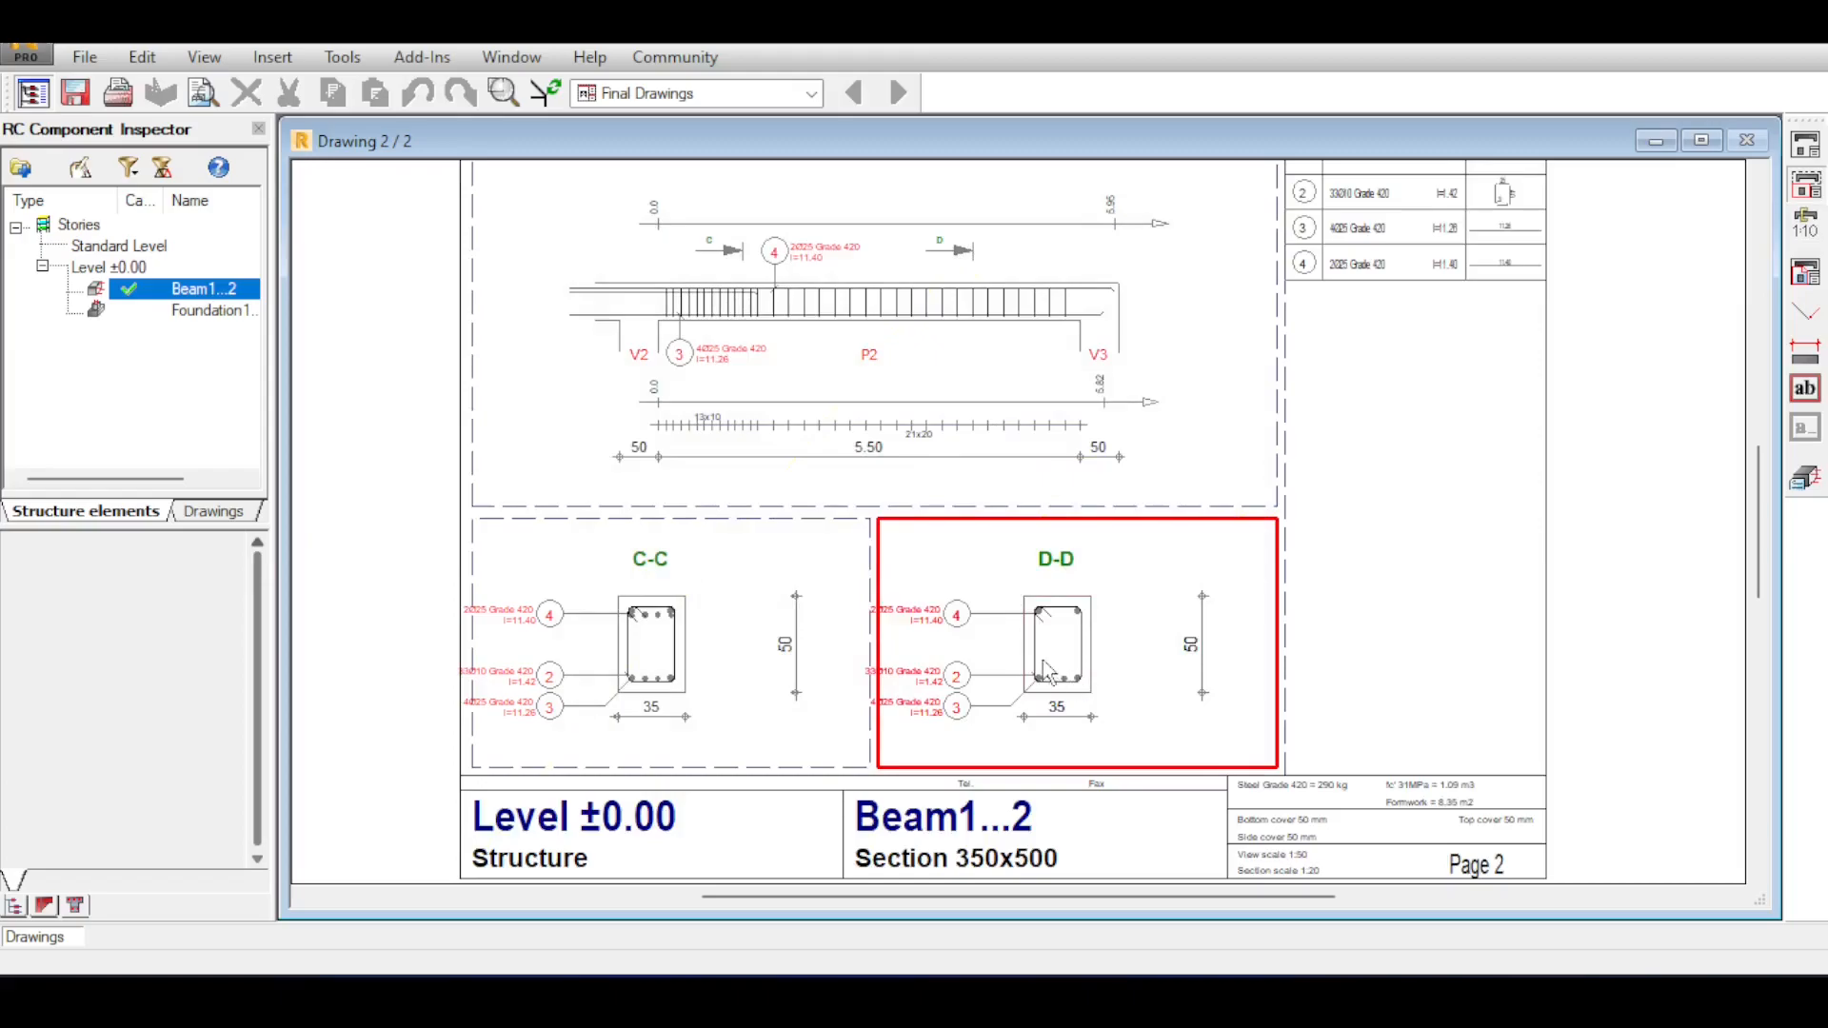
# Examine the C and D section marks on the beam elevation along with cross-sections C-C and D-D.
pyautogui.scroll(2, 715, 248)
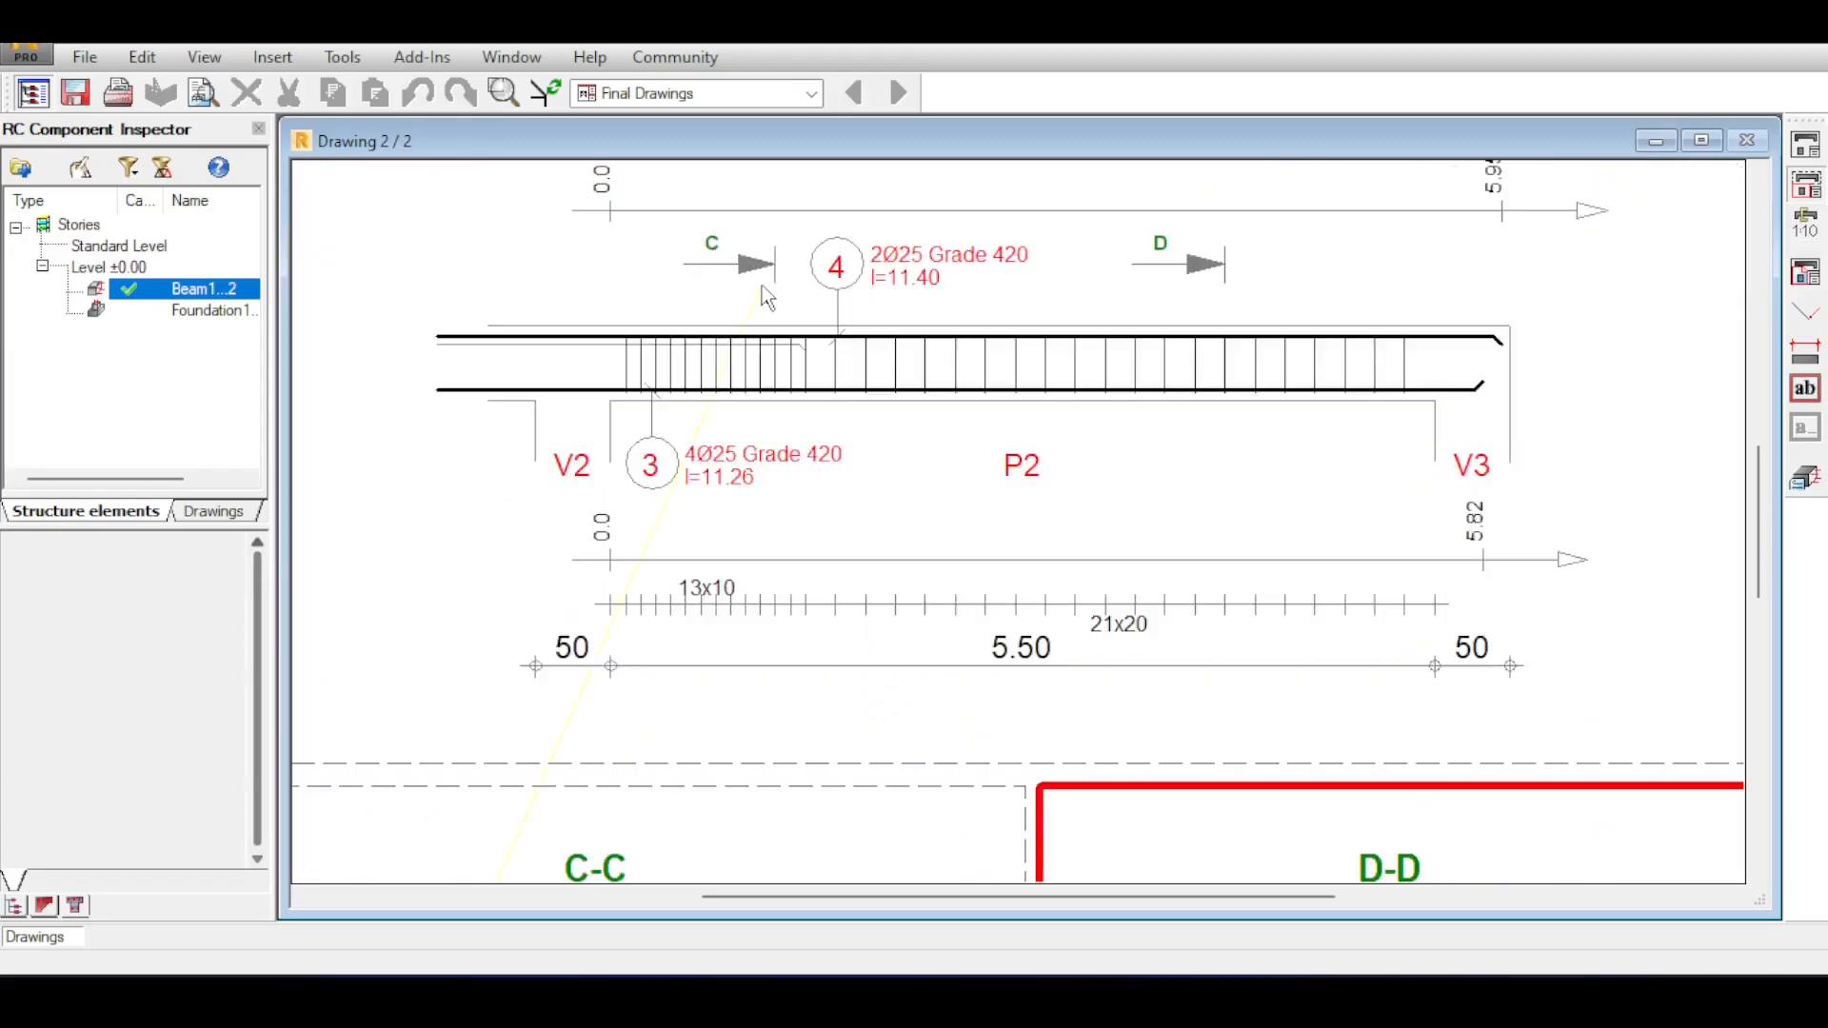
pyautogui.scroll(2, 772, 371)
pyautogui.scroll(-5, 783, 295)
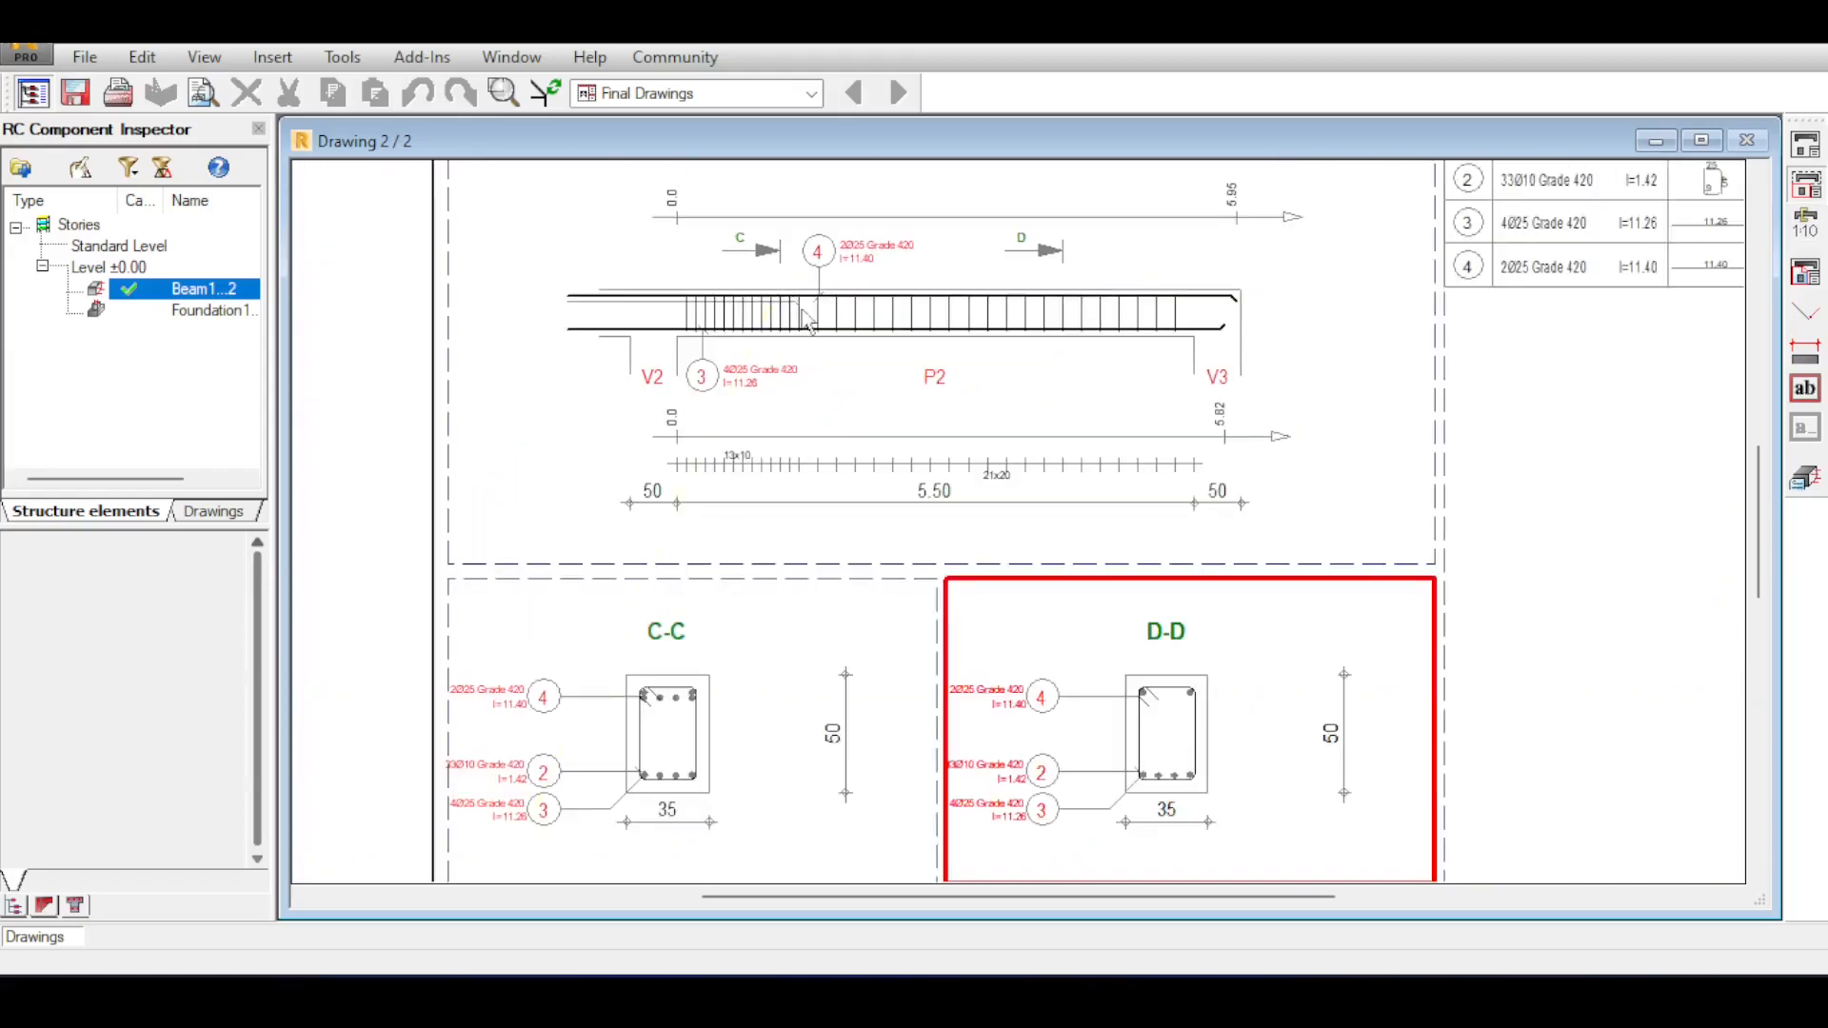
pyautogui.scroll(2, 681, 716)
pyautogui.scroll(-3, 1036, 486)
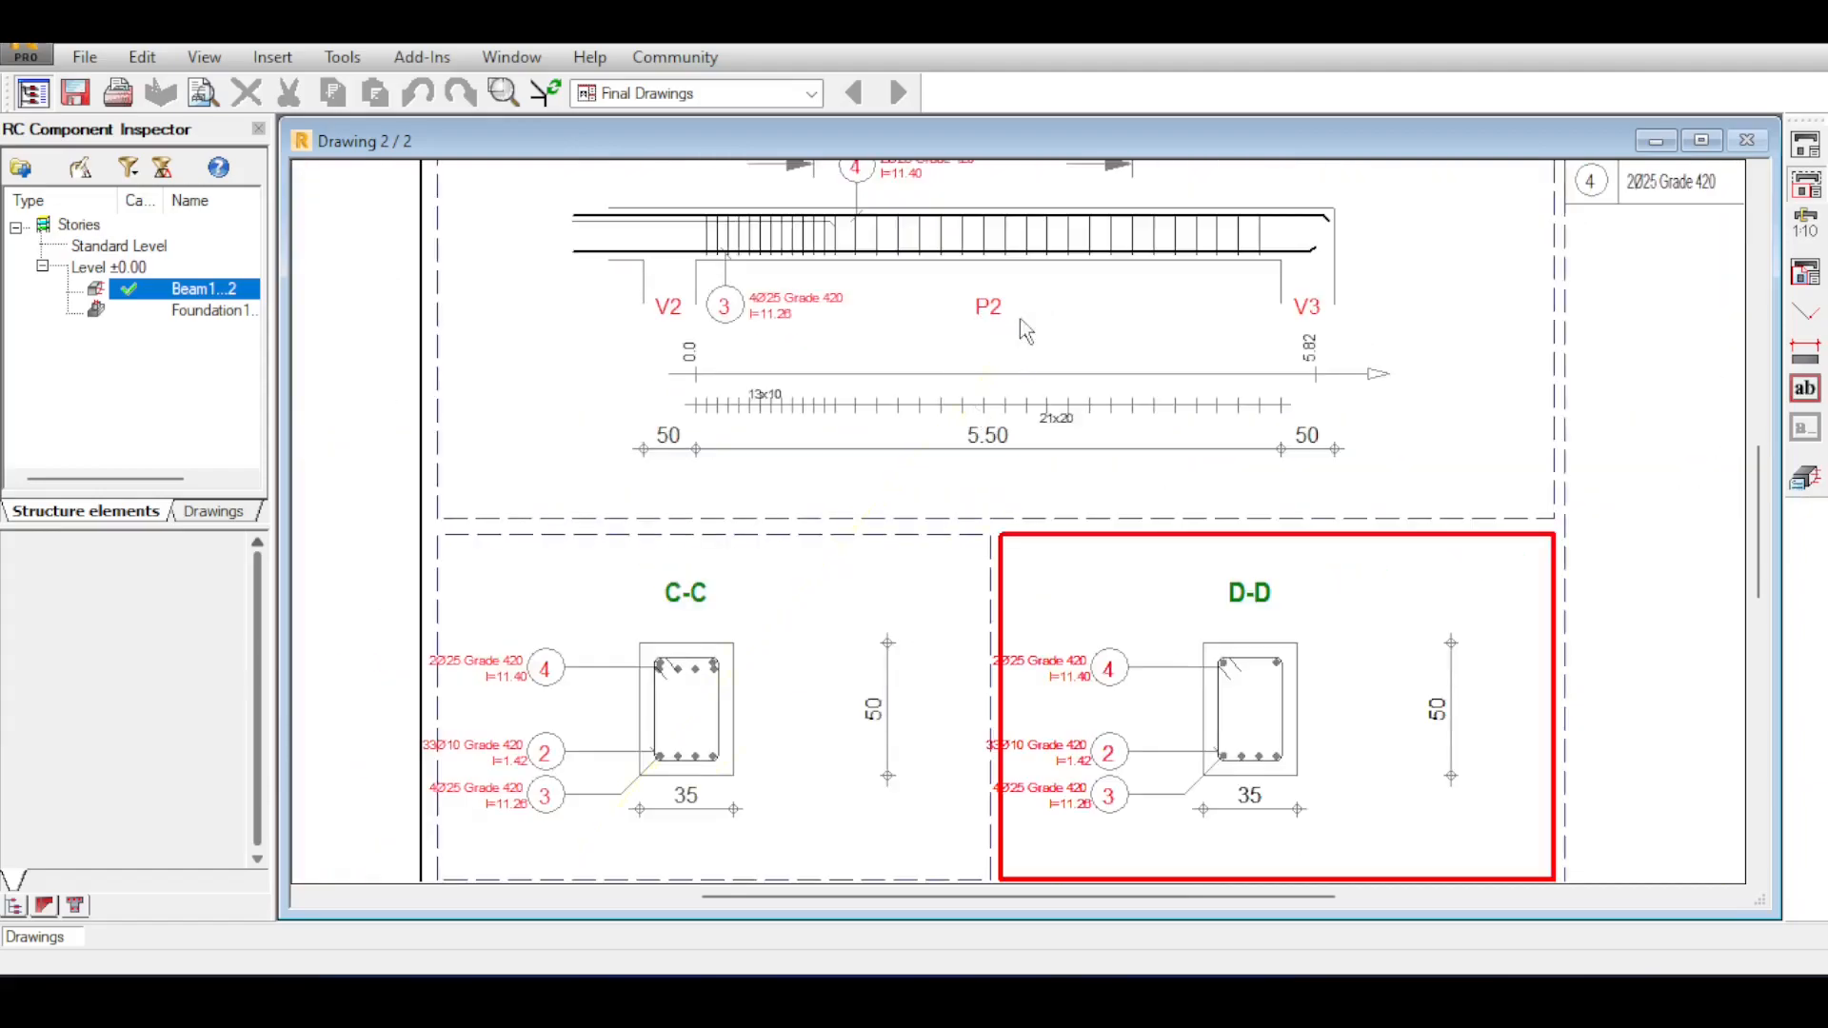
pyautogui.scroll(-1, 1019, 318)
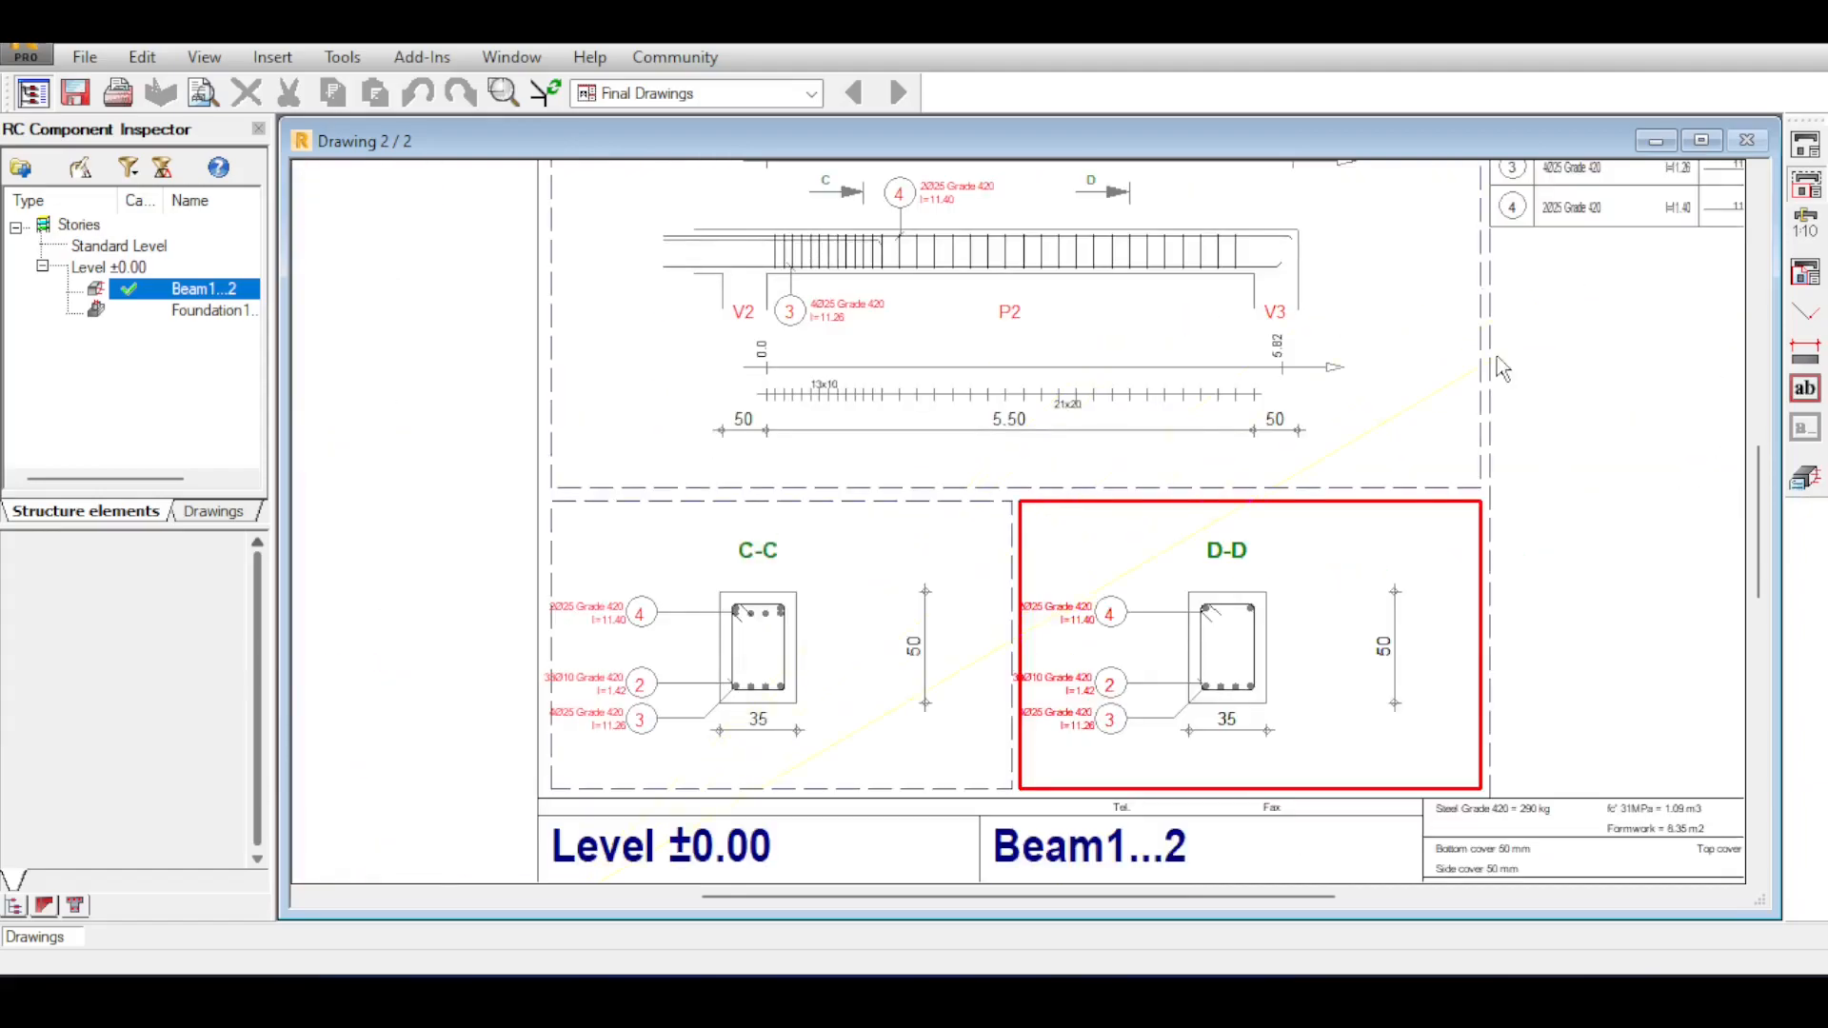
pyautogui.scroll(-2, 514, 238)
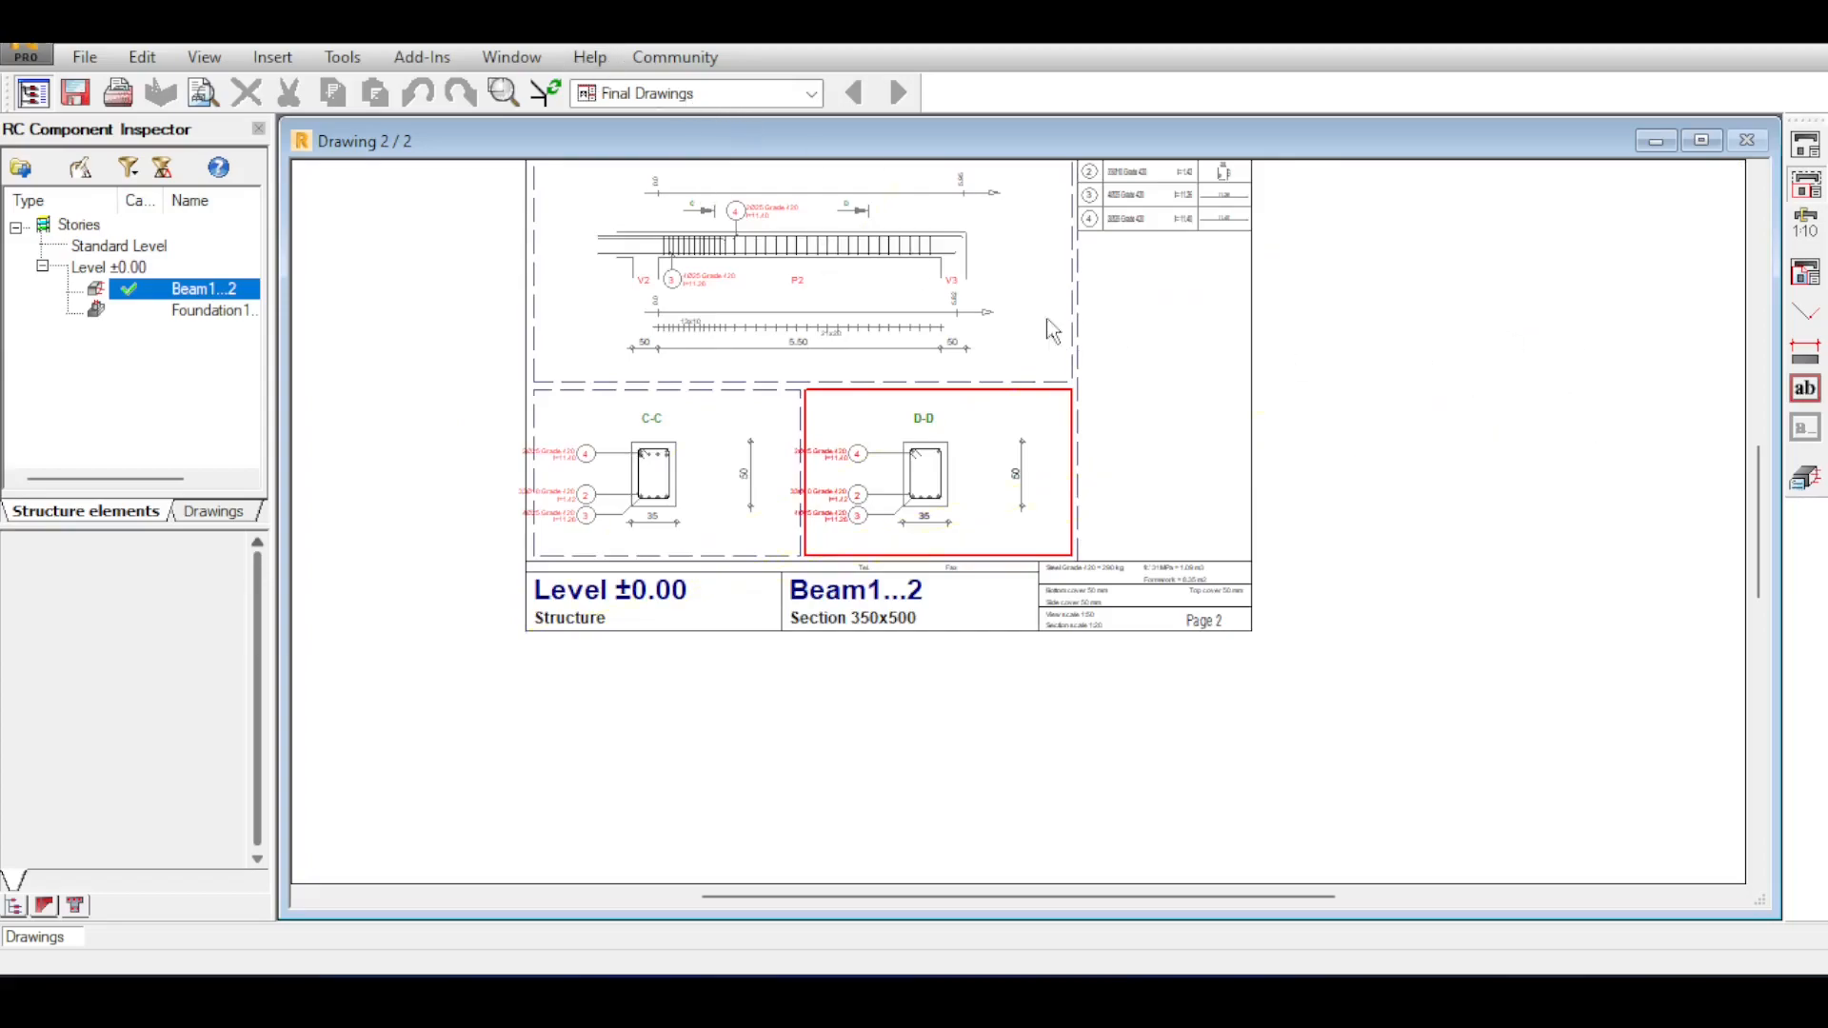
# Leave the final drawings and return to the beam view with its span geometry.
pyautogui.click(1804, 478)
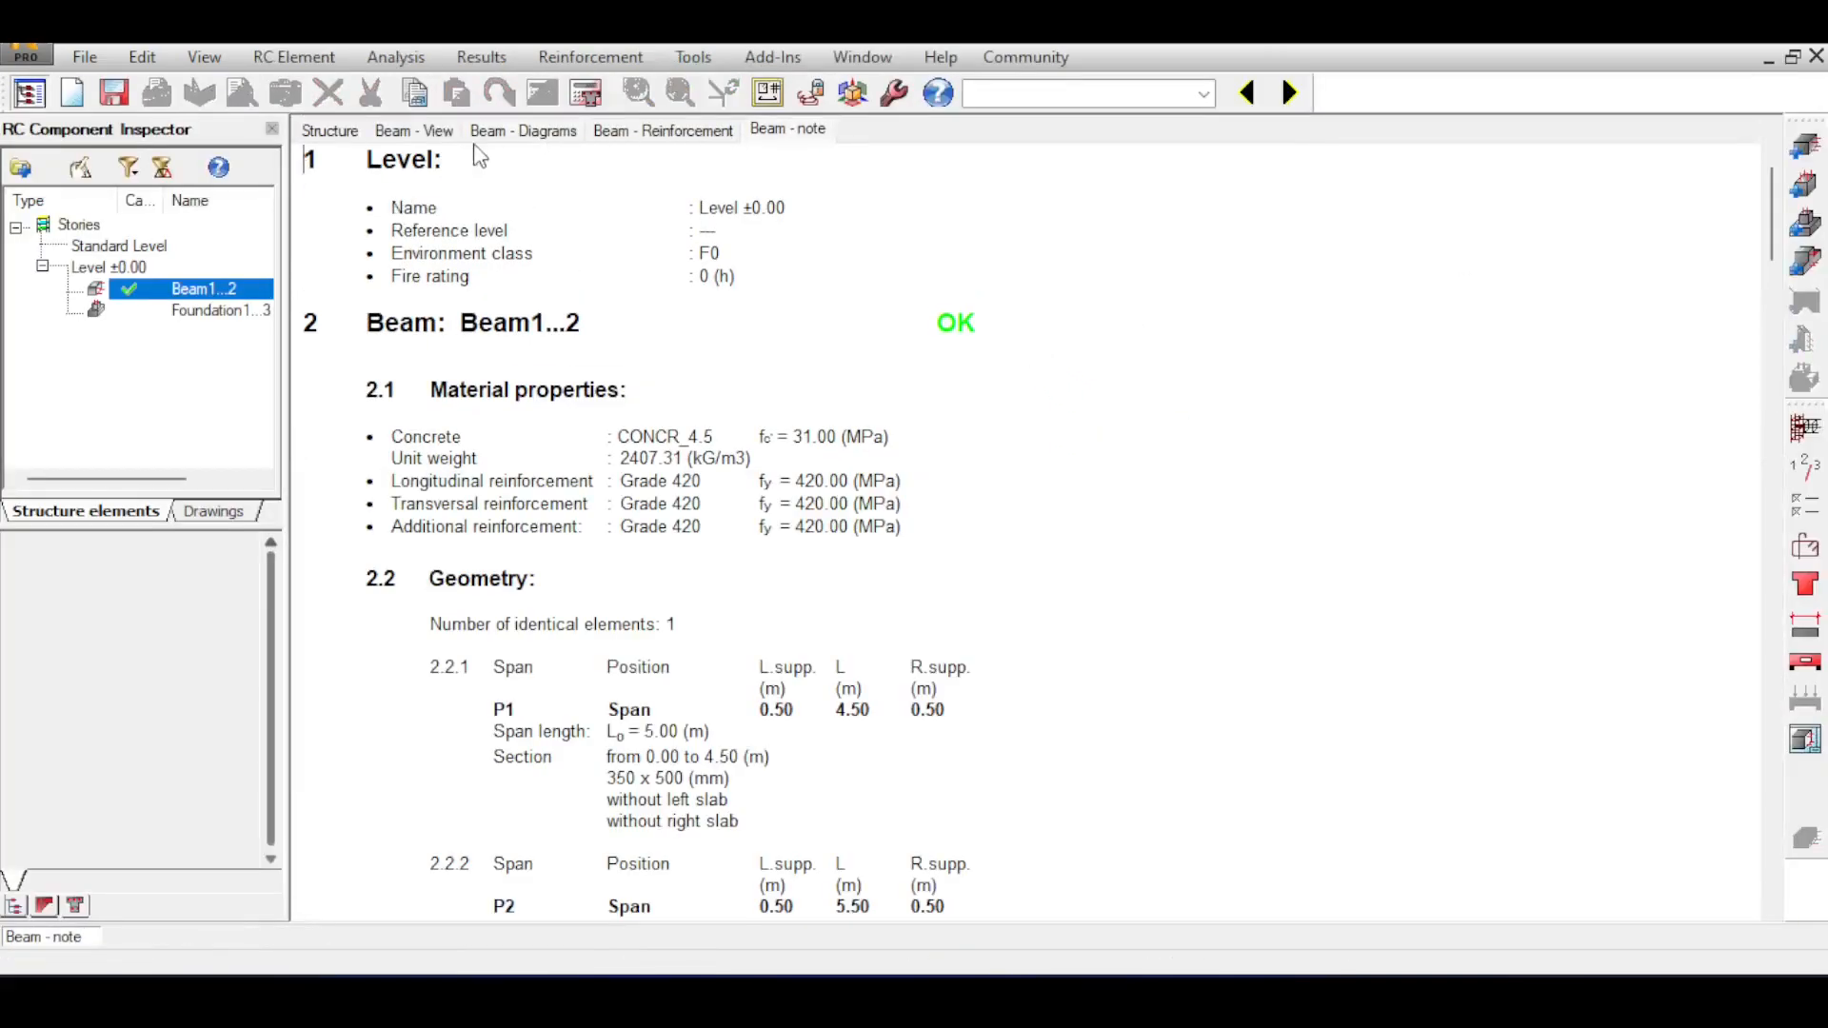
pyautogui.click(393, 130)
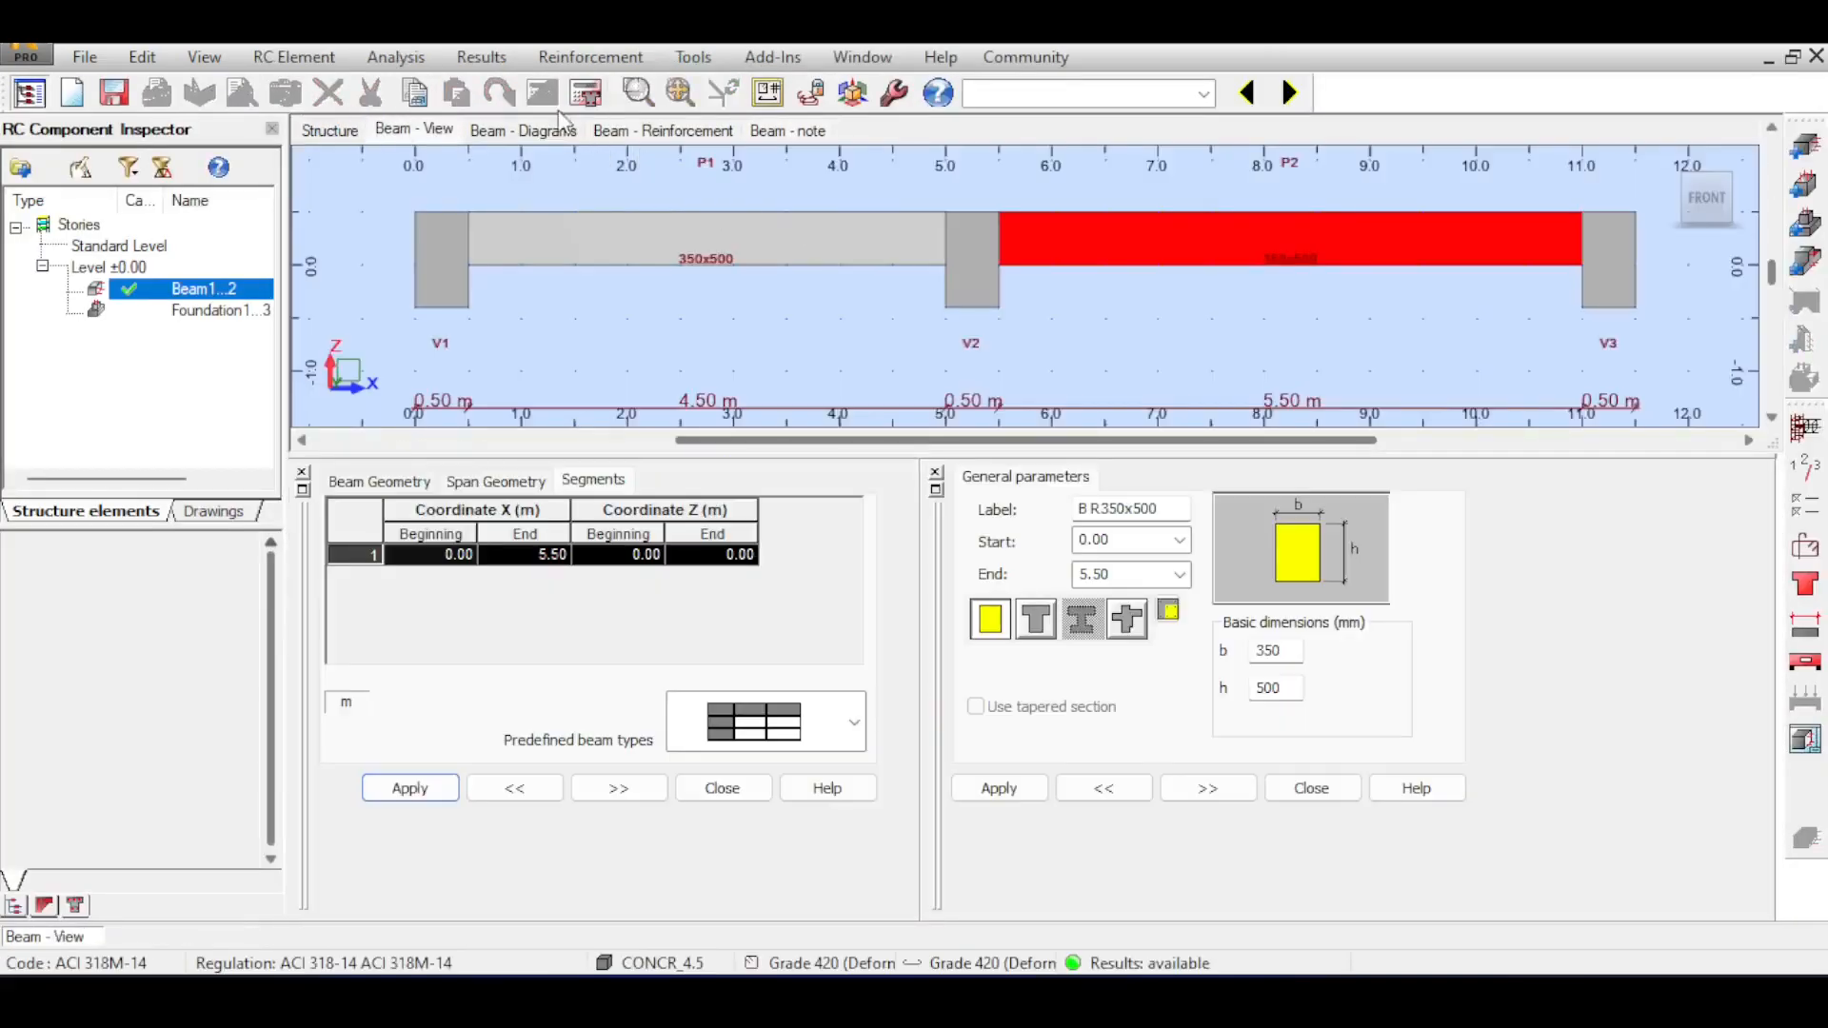